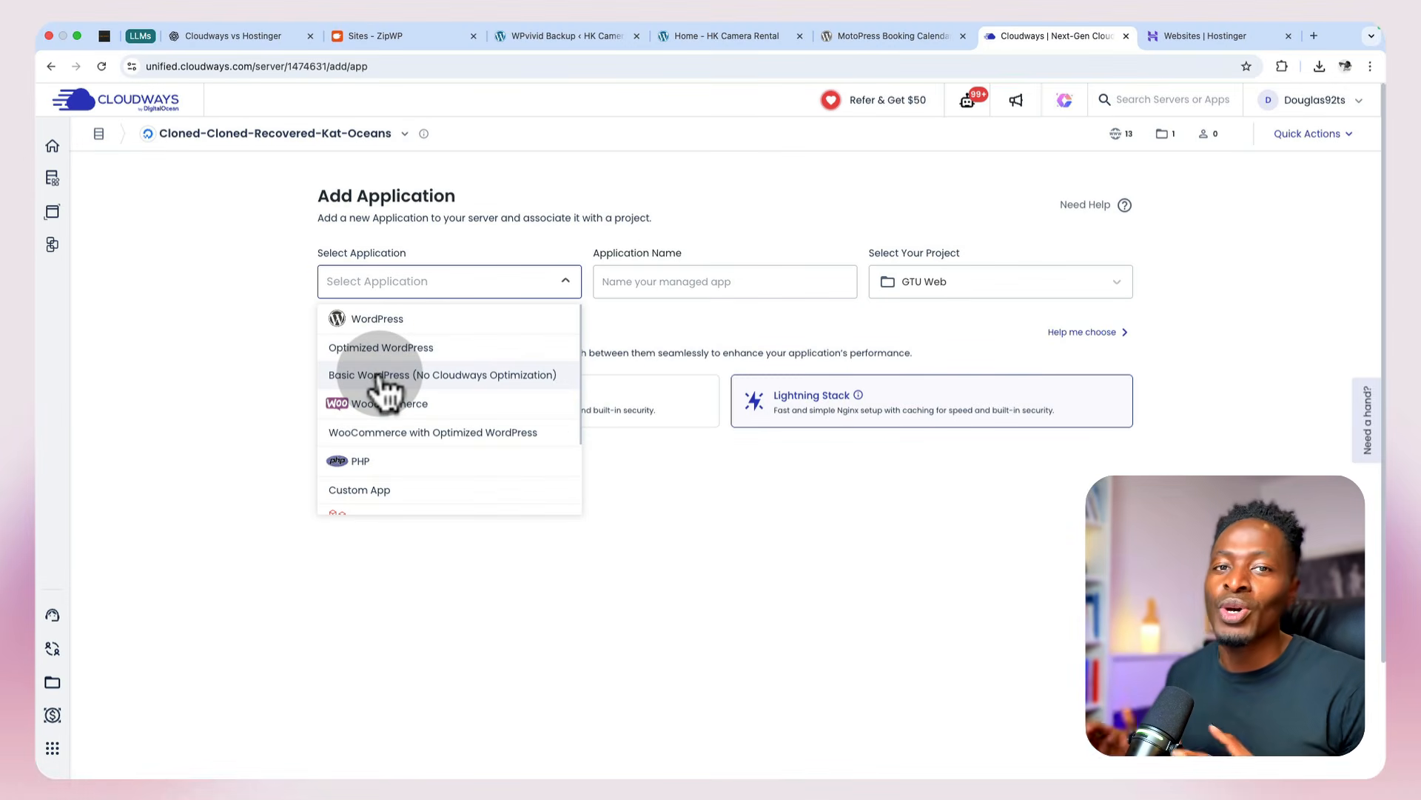
pyautogui.click(382, 376)
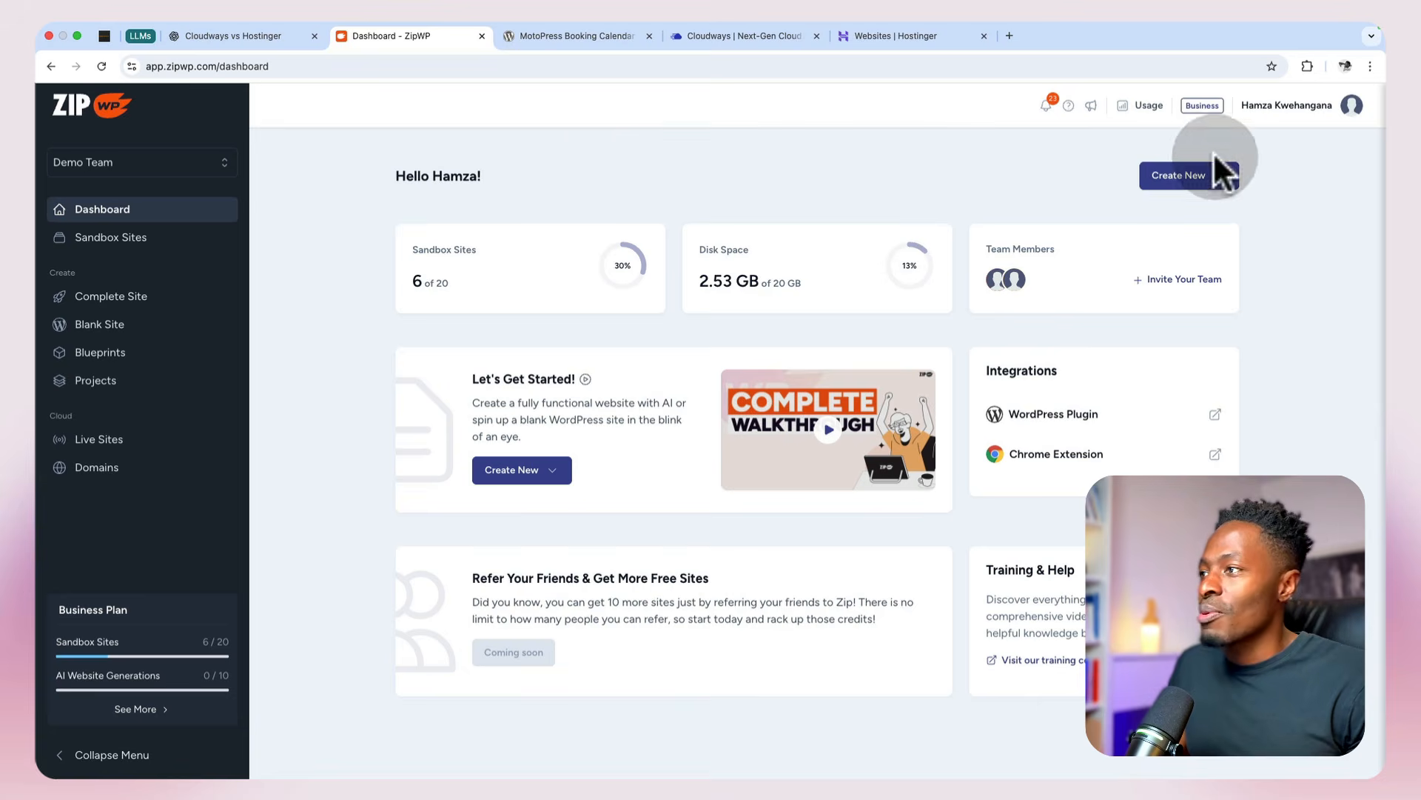
# Step: Start building a new complete site in ZipWP, starting over instead of resuming the previous session
pyautogui.click(1196, 177)
pyautogui.click(1180, 255)
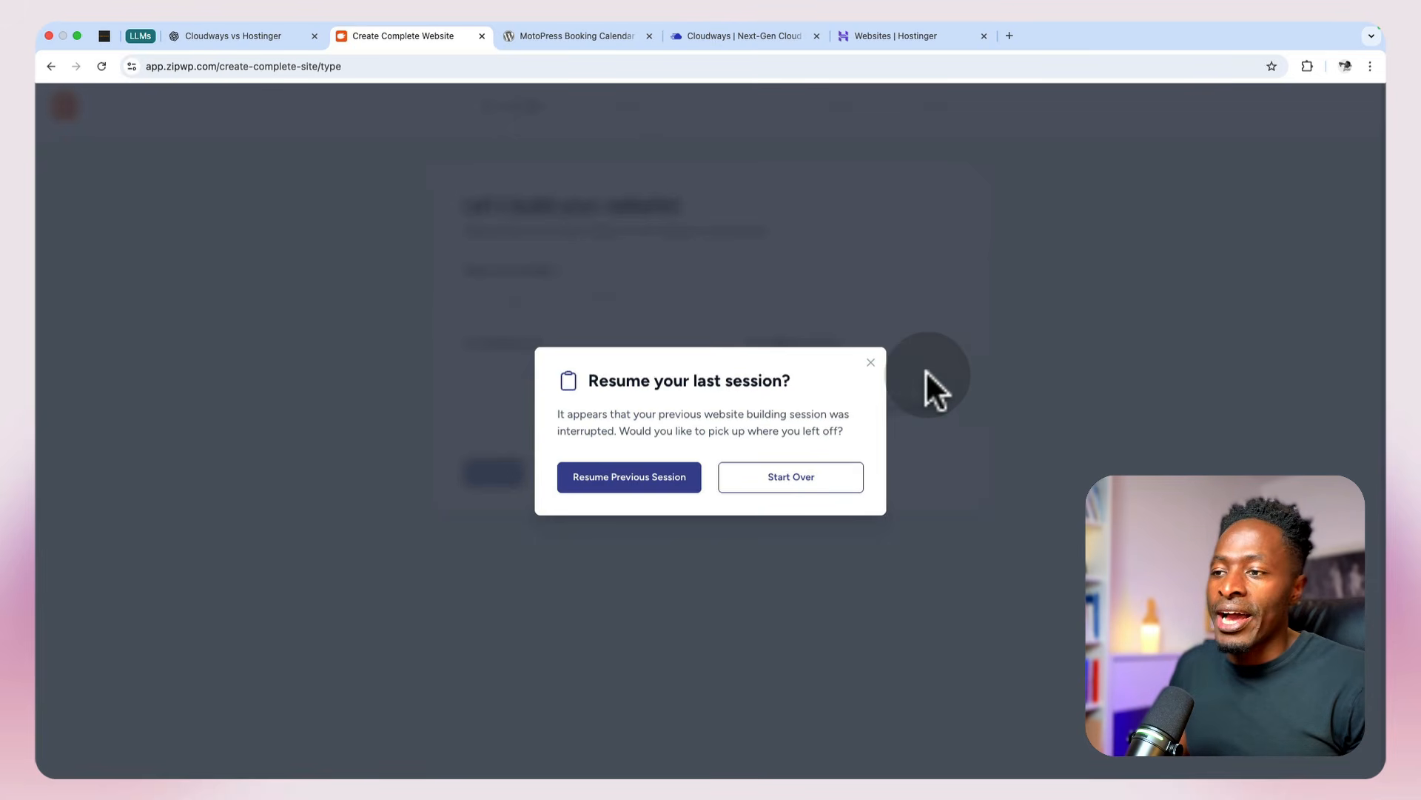
pyautogui.click(807, 489)
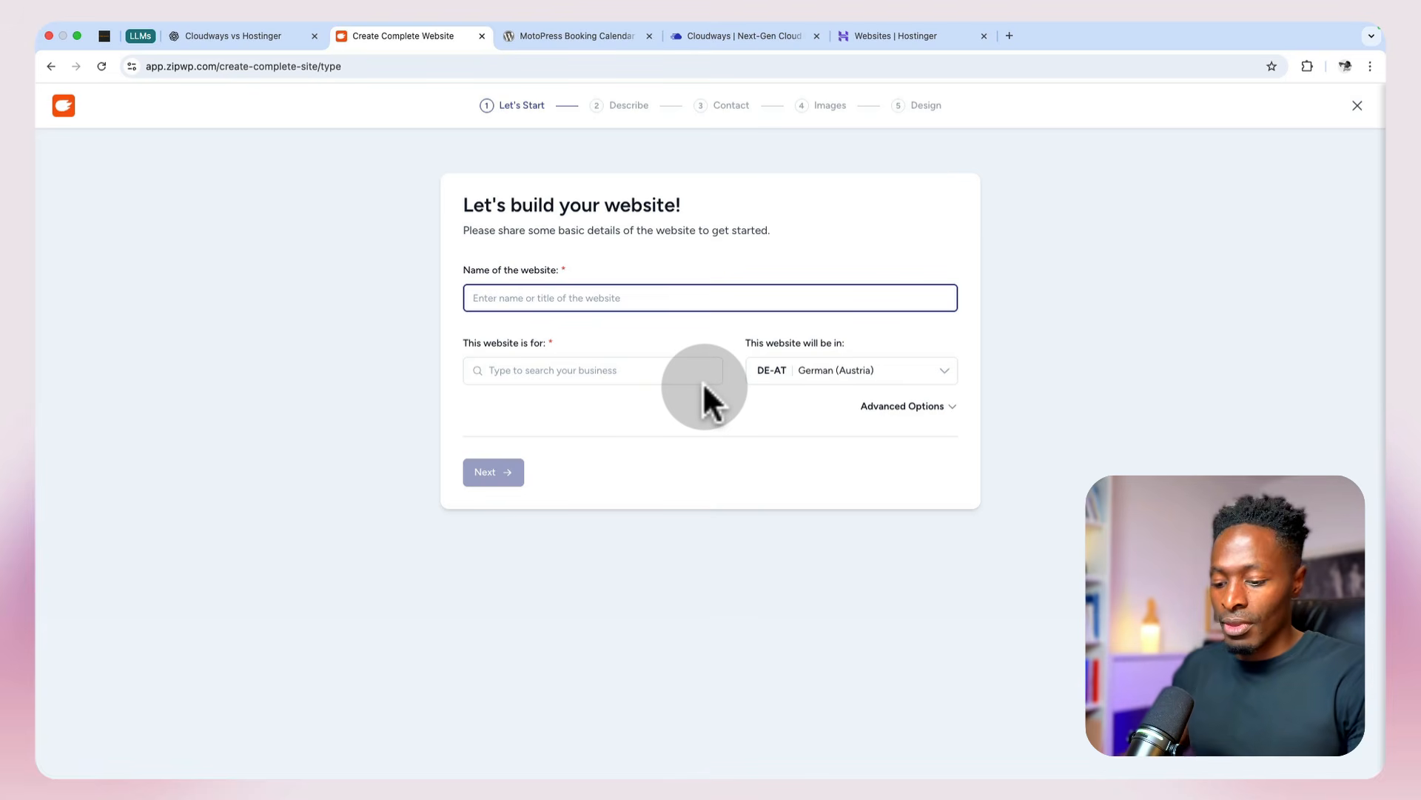
# Step: Name the website HK Camera Rental and set its business type to Local business
pyautogui.write('Renew')
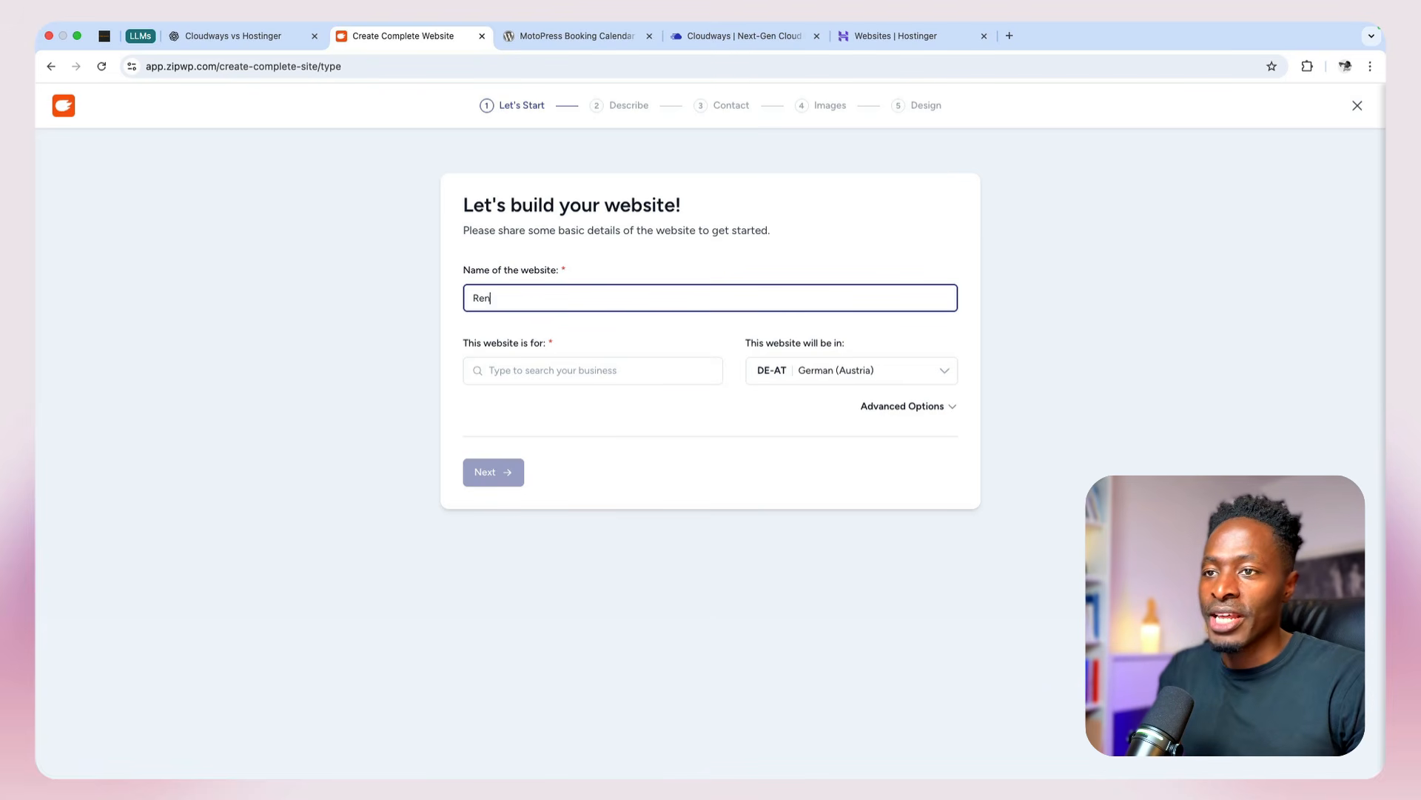
pyautogui.click(662, 372)
pyautogui.click(608, 546)
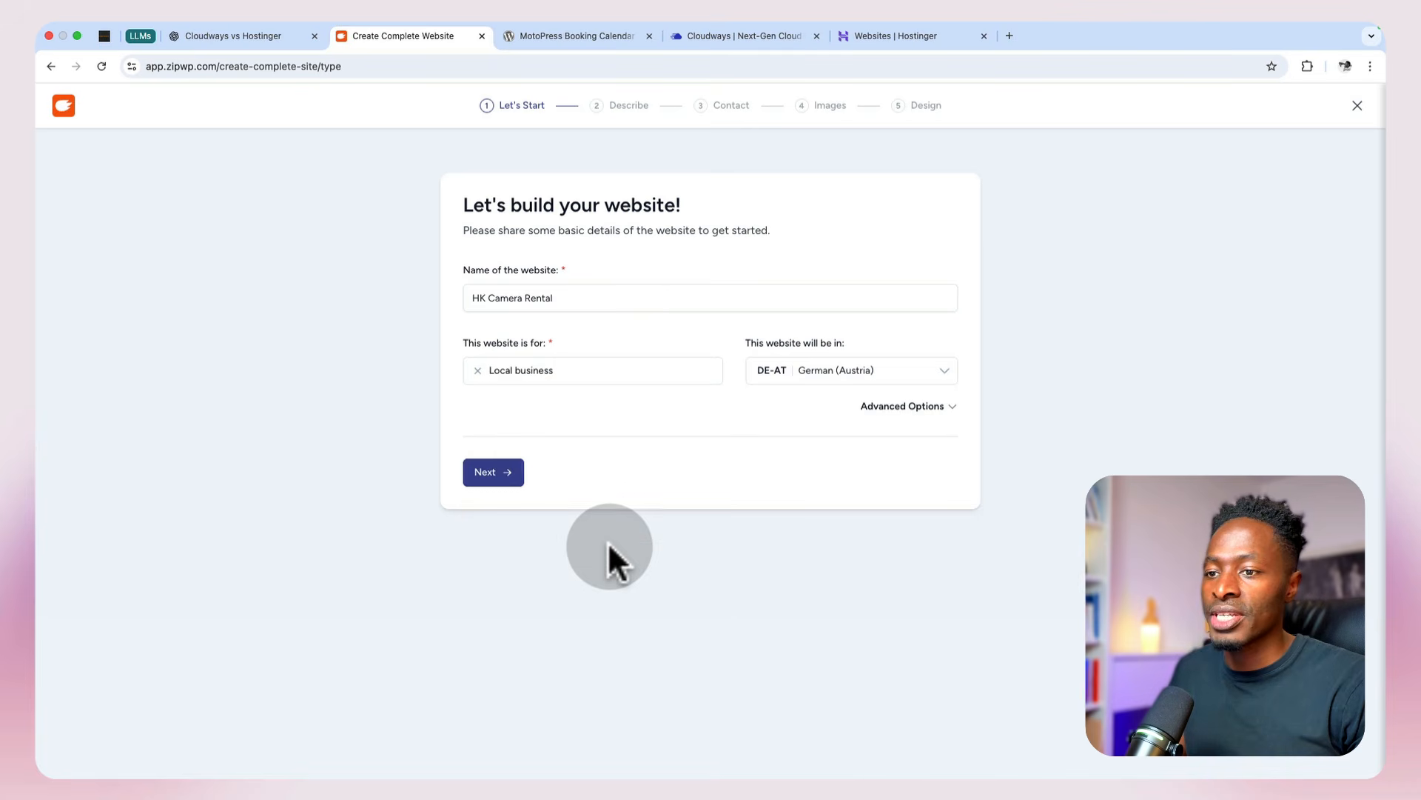
# Step: Set the website language to English and continue to the description stage
pyautogui.click(852, 370)
pyautogui.write('eng')
pyautogui.click(845, 457)
pyautogui.click(486, 473)
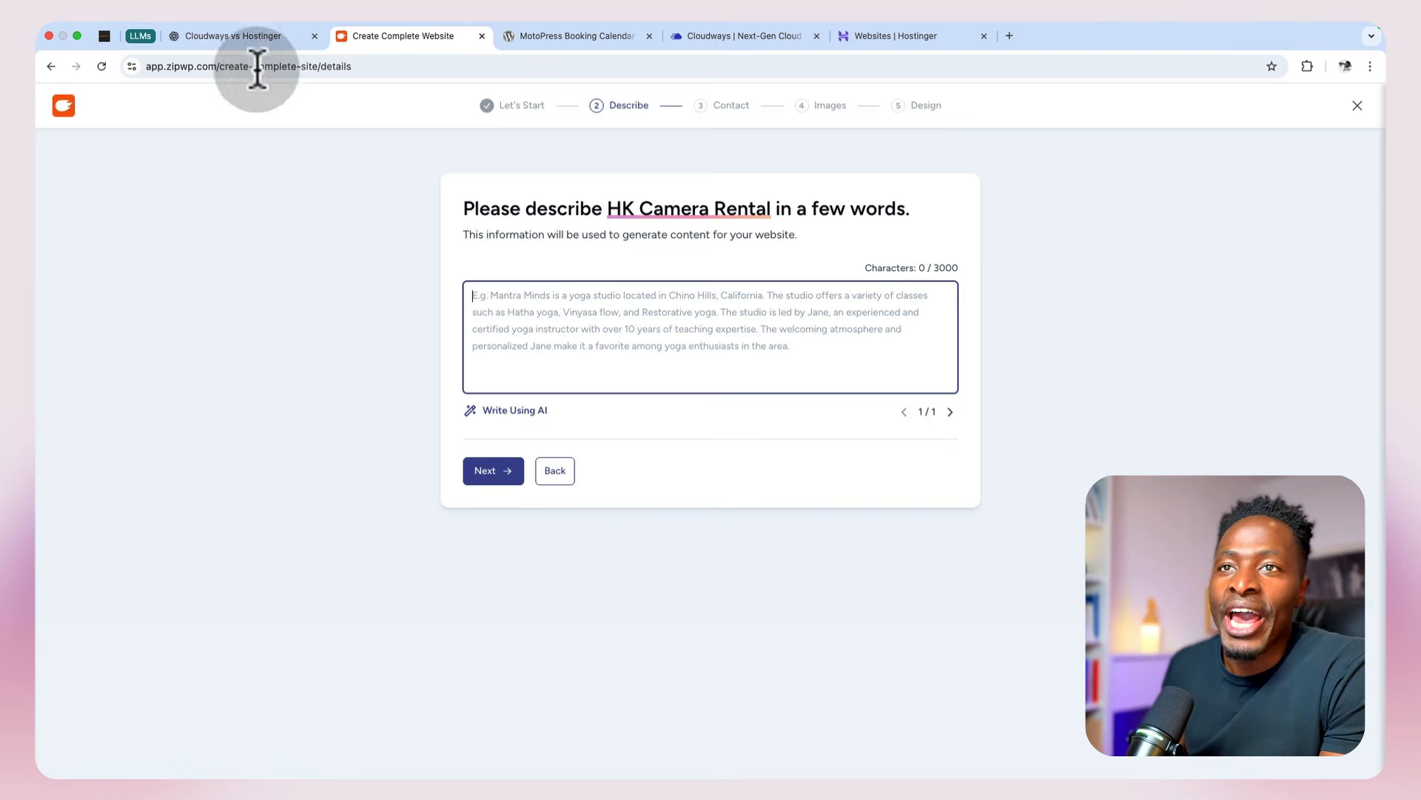
# Step: Copy the full HK Camera Rental website prompt from the ChatGPT conversation and paste it into the ZipWP website description
pyautogui.click(249, 41)
pyautogui.scroll(-1, 273, 257)
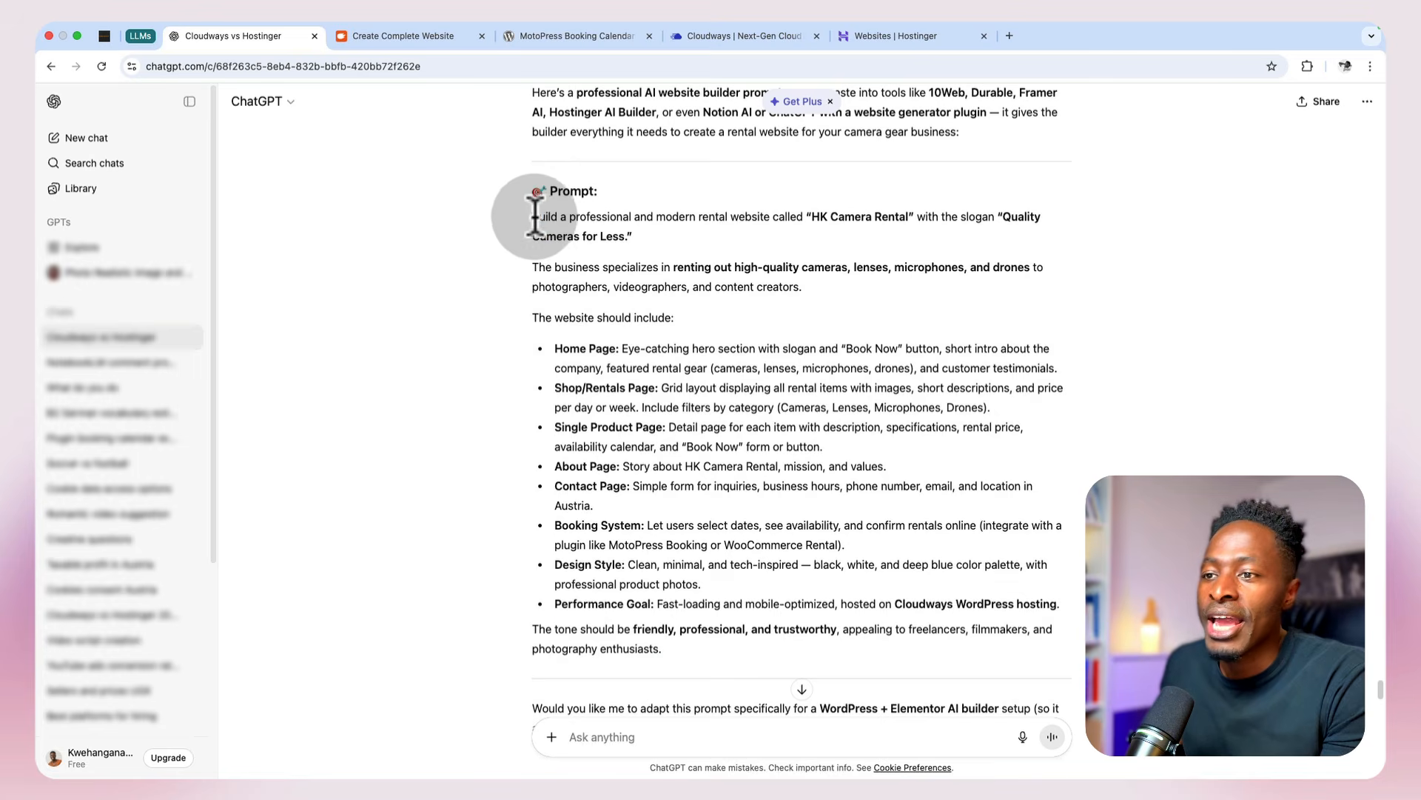
pyautogui.moveTo(535, 216); pyautogui.dragTo(720, 636)
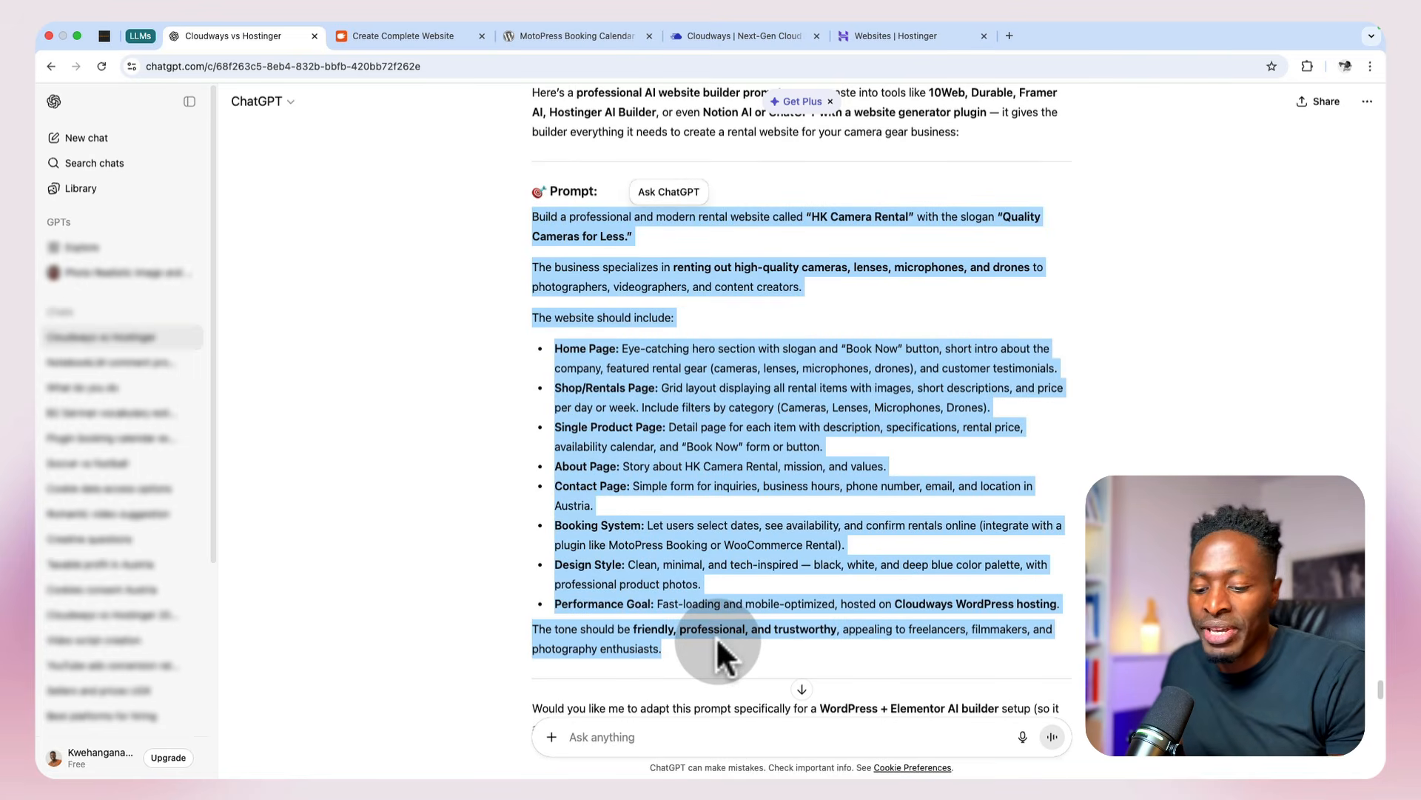
pyautogui.click(389, 37)
pyautogui.click(508, 317)
pyautogui.press('super+v')
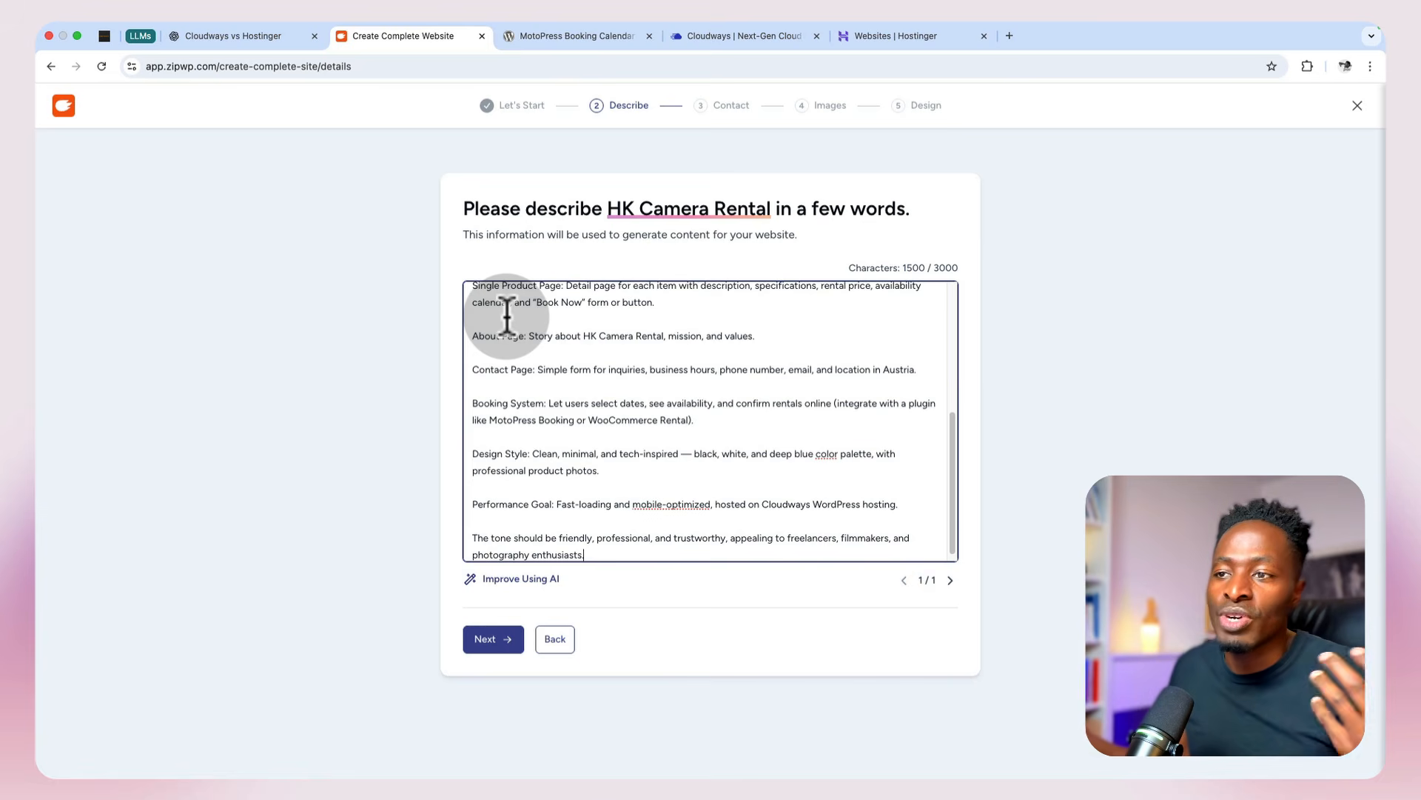
# Step: Review the pasted description, generate an AI-improved version of it, and return to the original text
pyautogui.scroll(5, 592, 422)
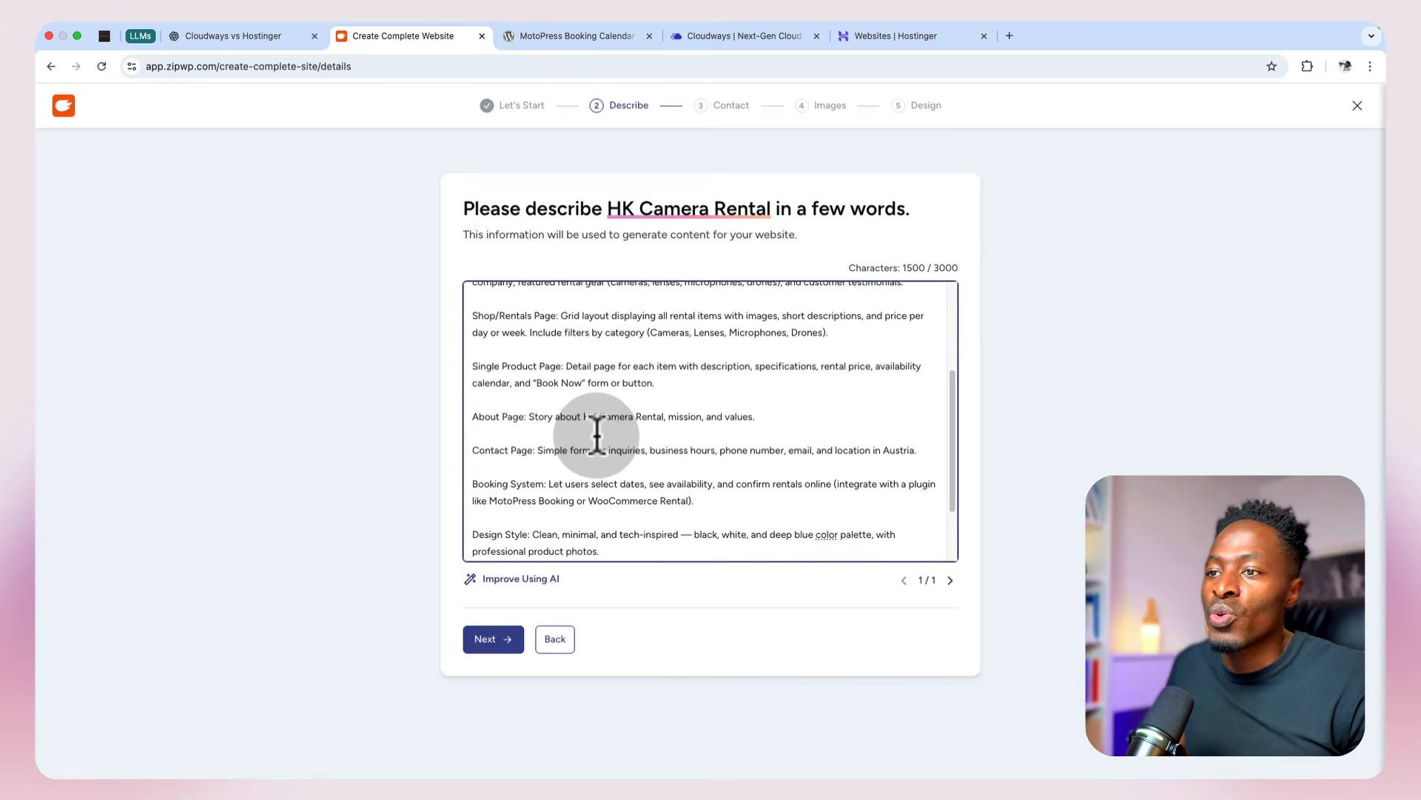
pyautogui.scroll(1, 597, 437)
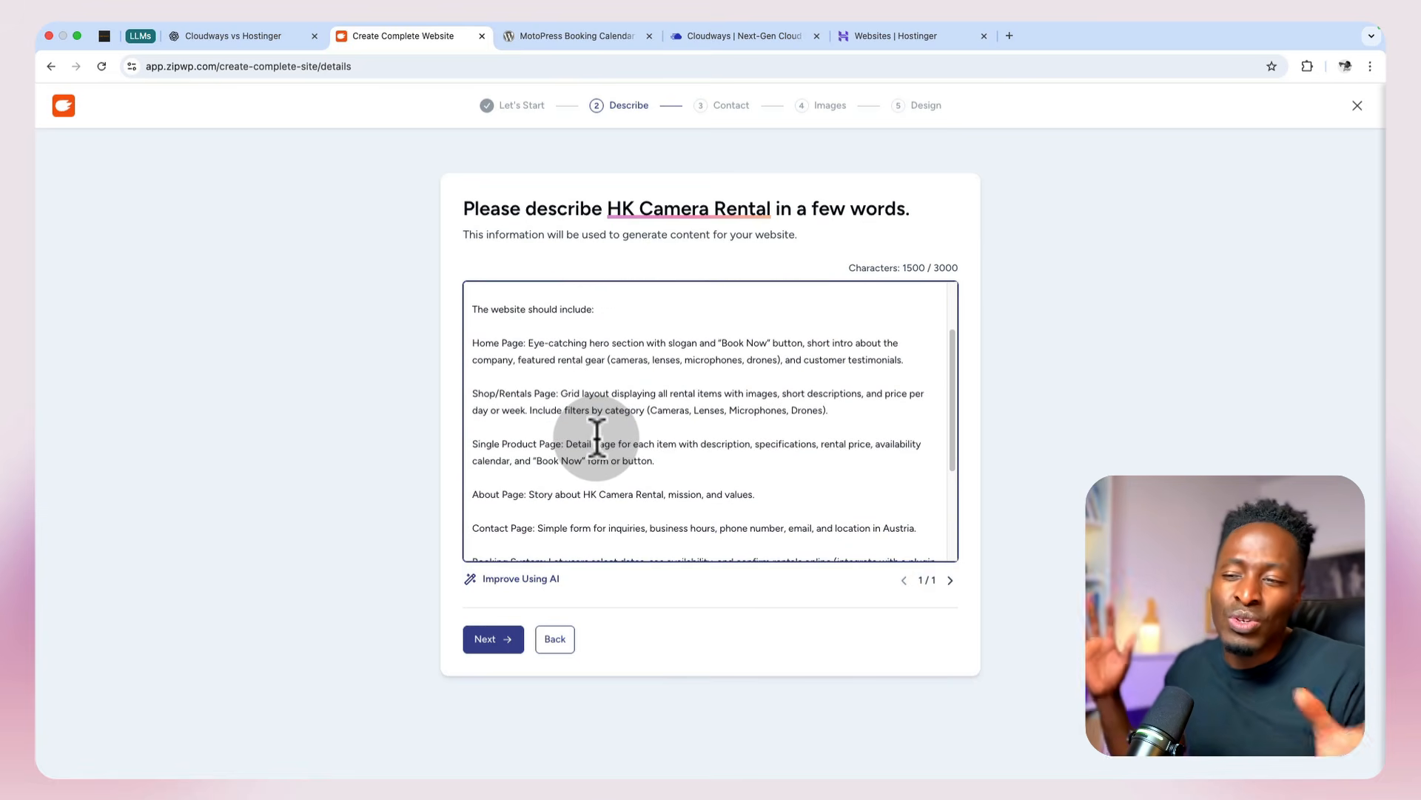
pyautogui.scroll(-5, 597, 436)
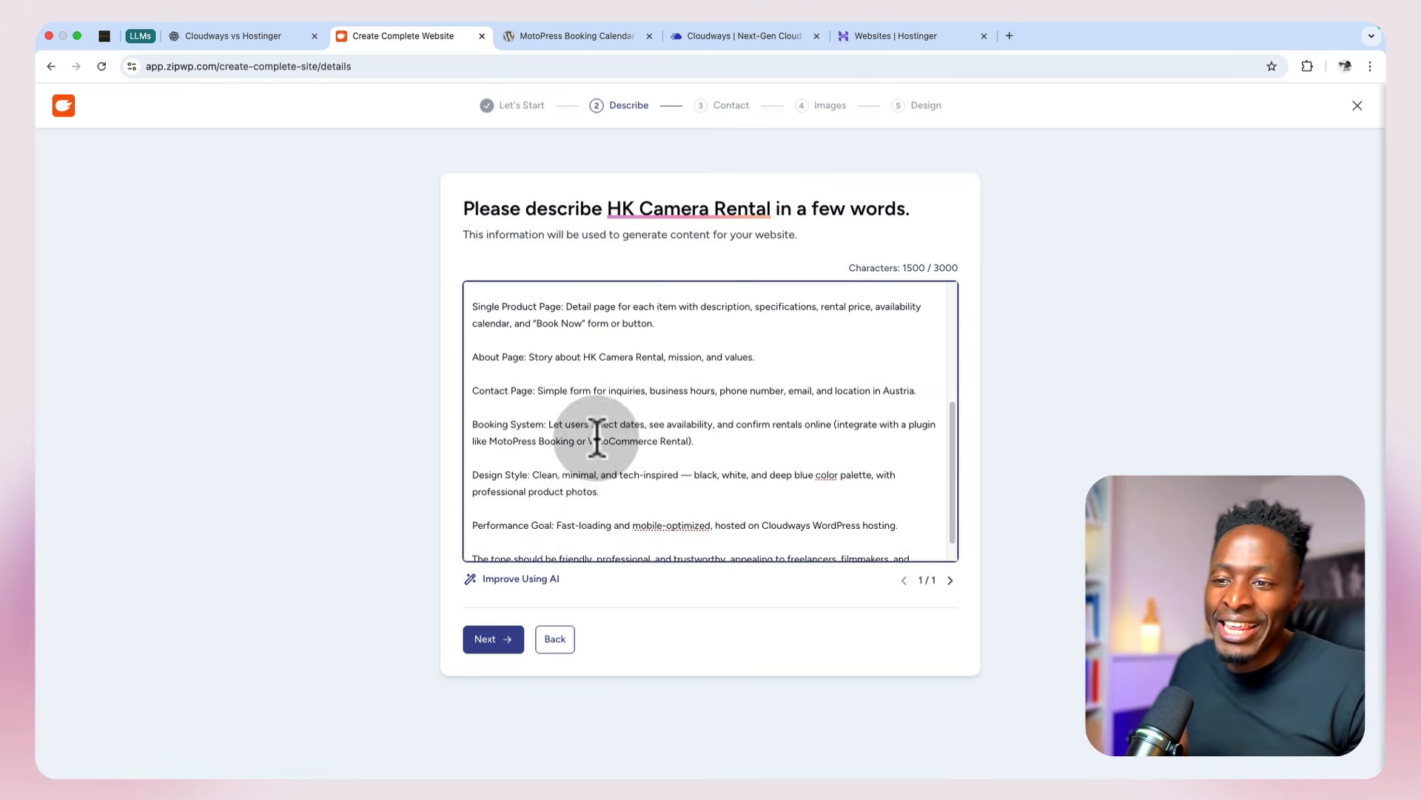
pyautogui.click(519, 580)
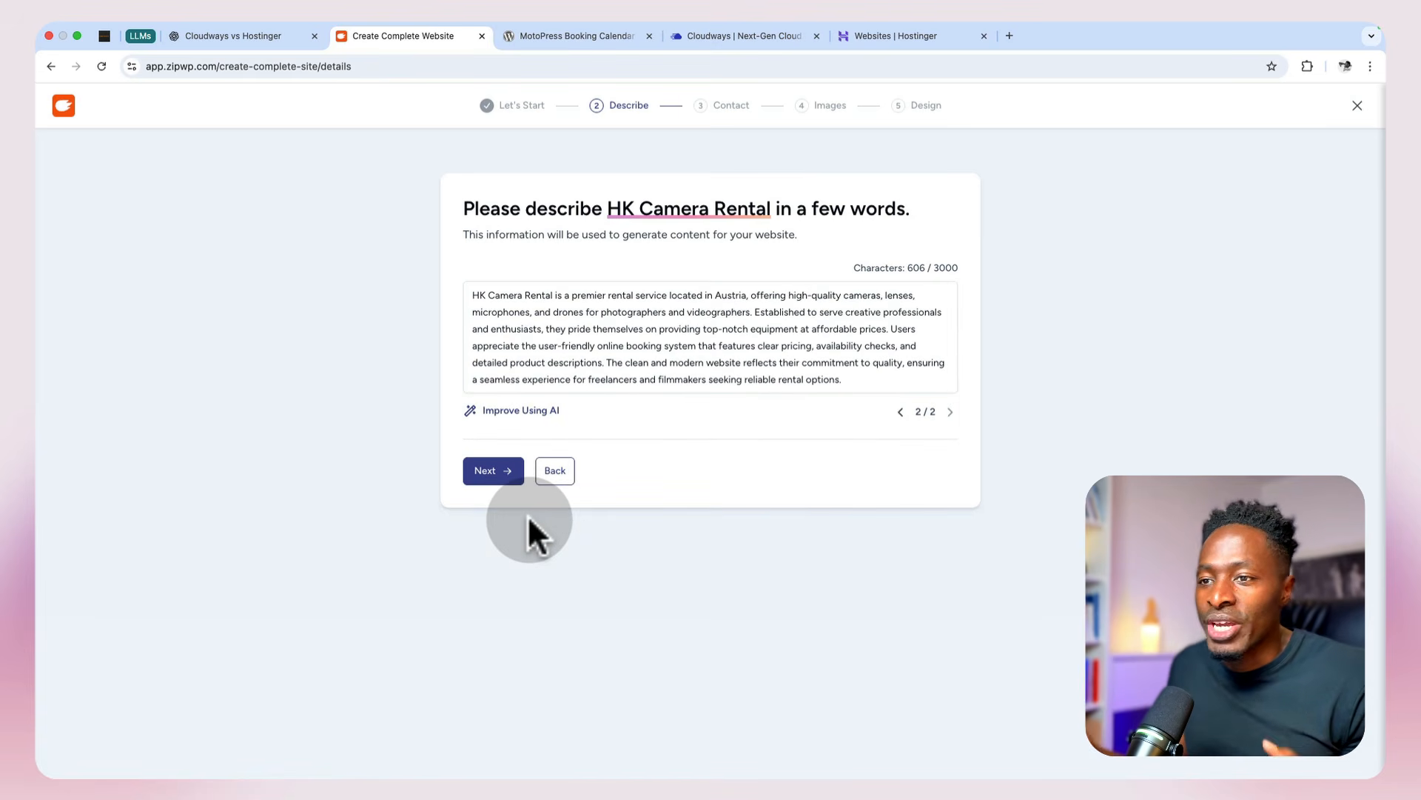
pyautogui.click(898, 414)
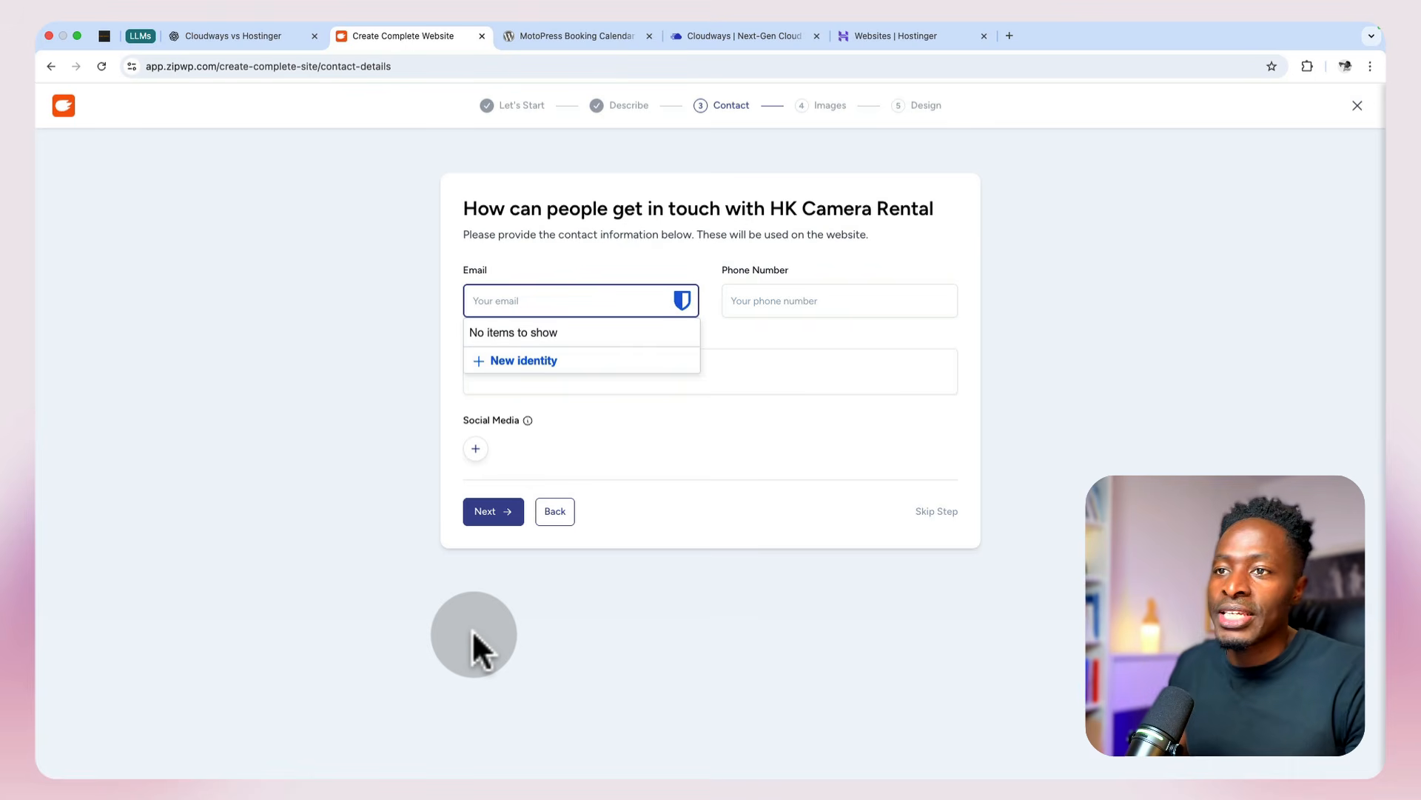
# Step: Fill in the business contact details, including the e-mail and phone number, and continue to the image selection
pyautogui.write('ha')
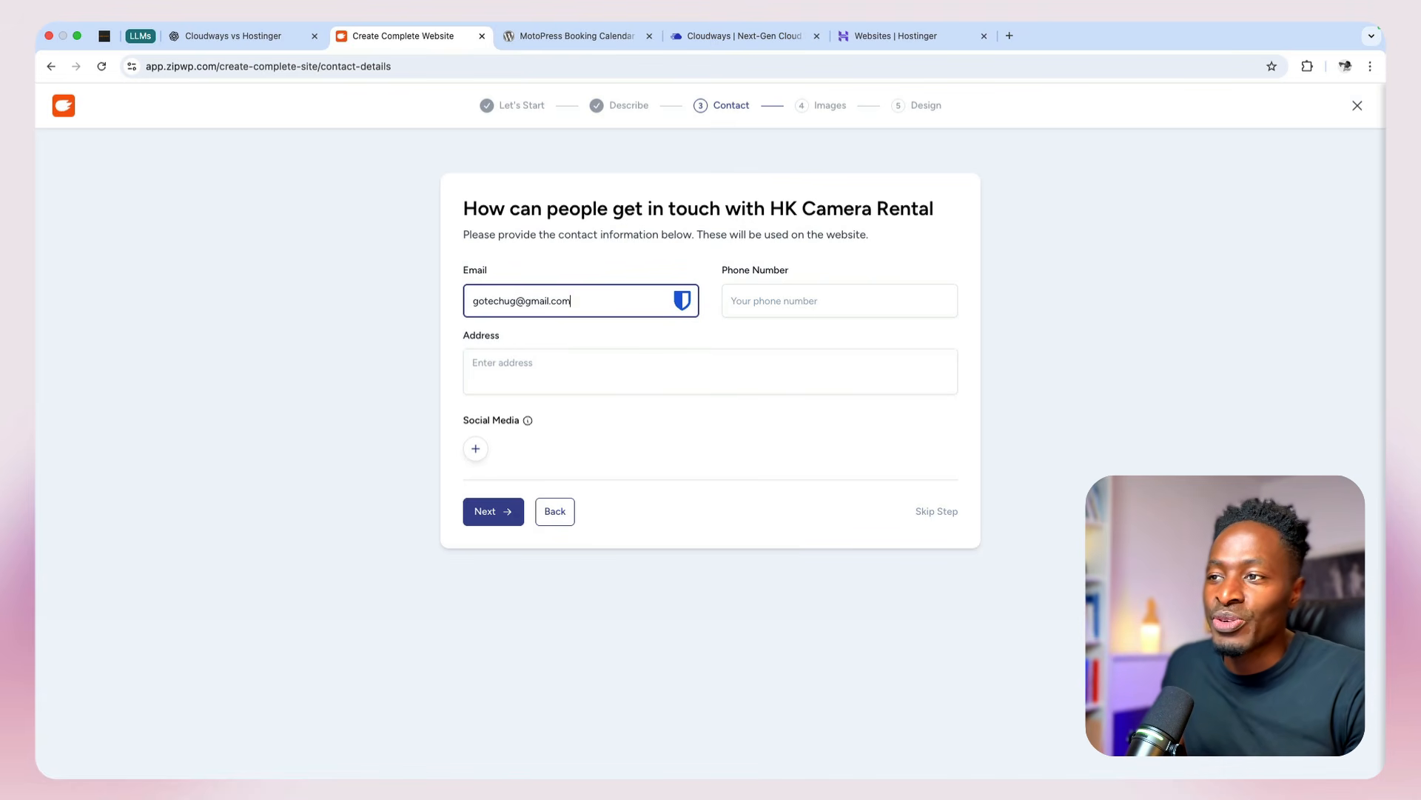
pyautogui.click(749, 302)
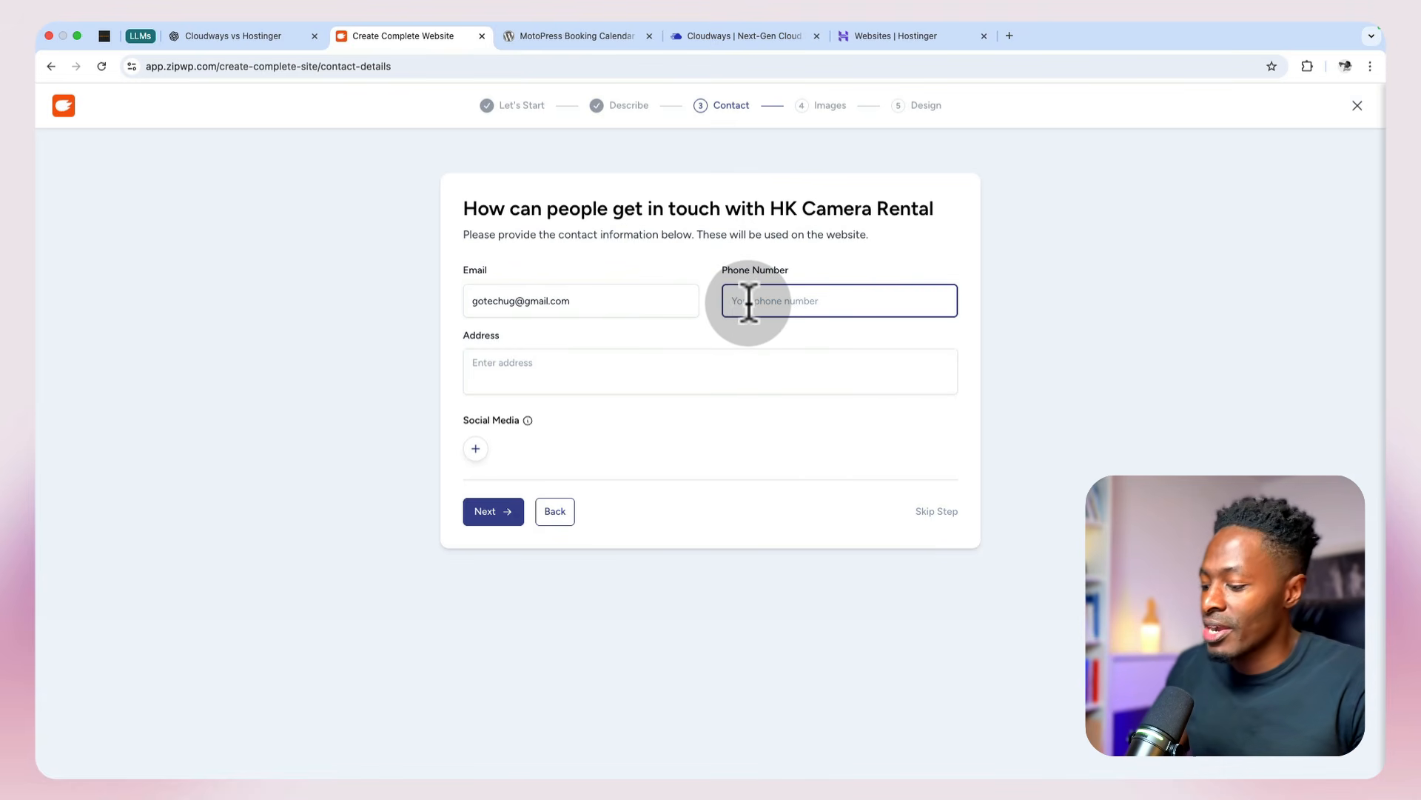
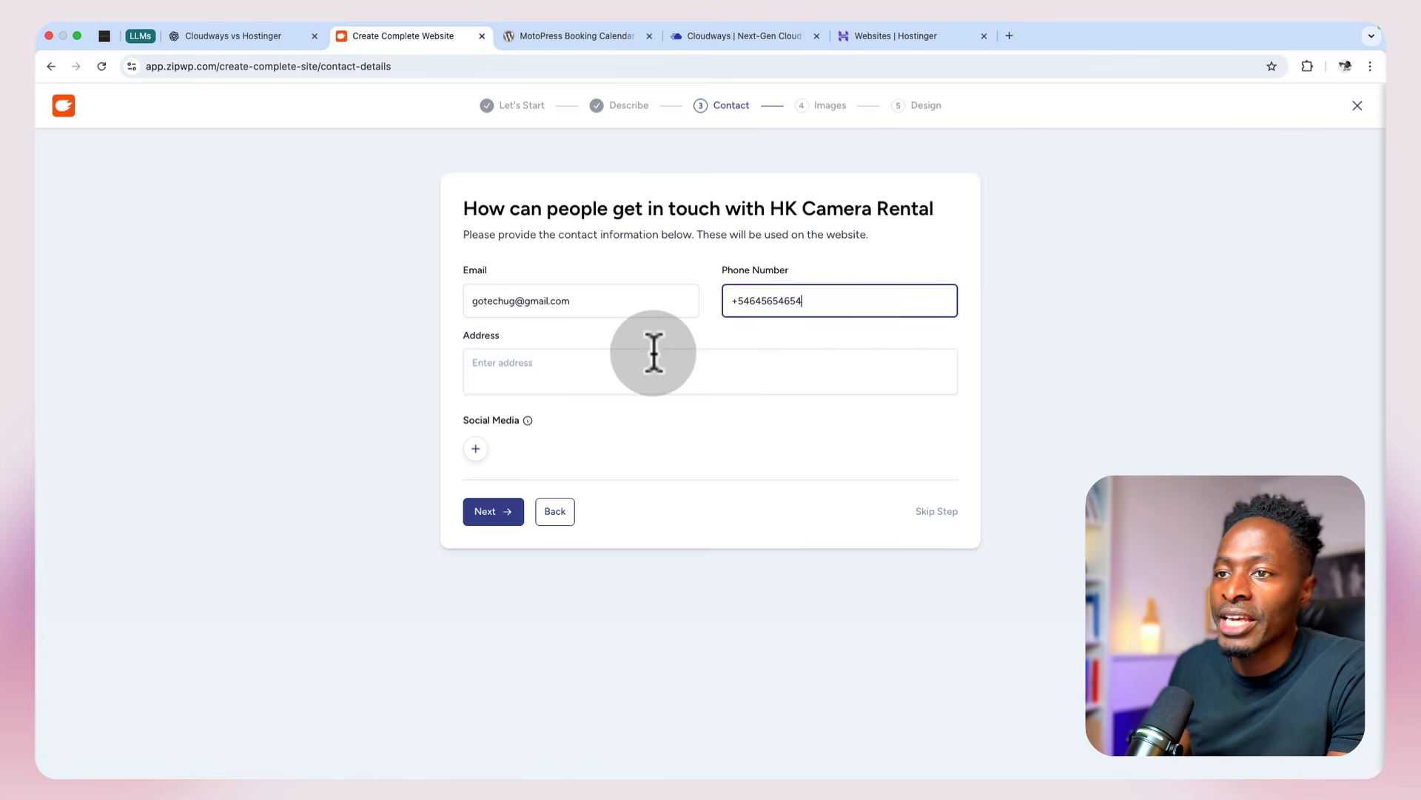
pyautogui.click(654, 353)
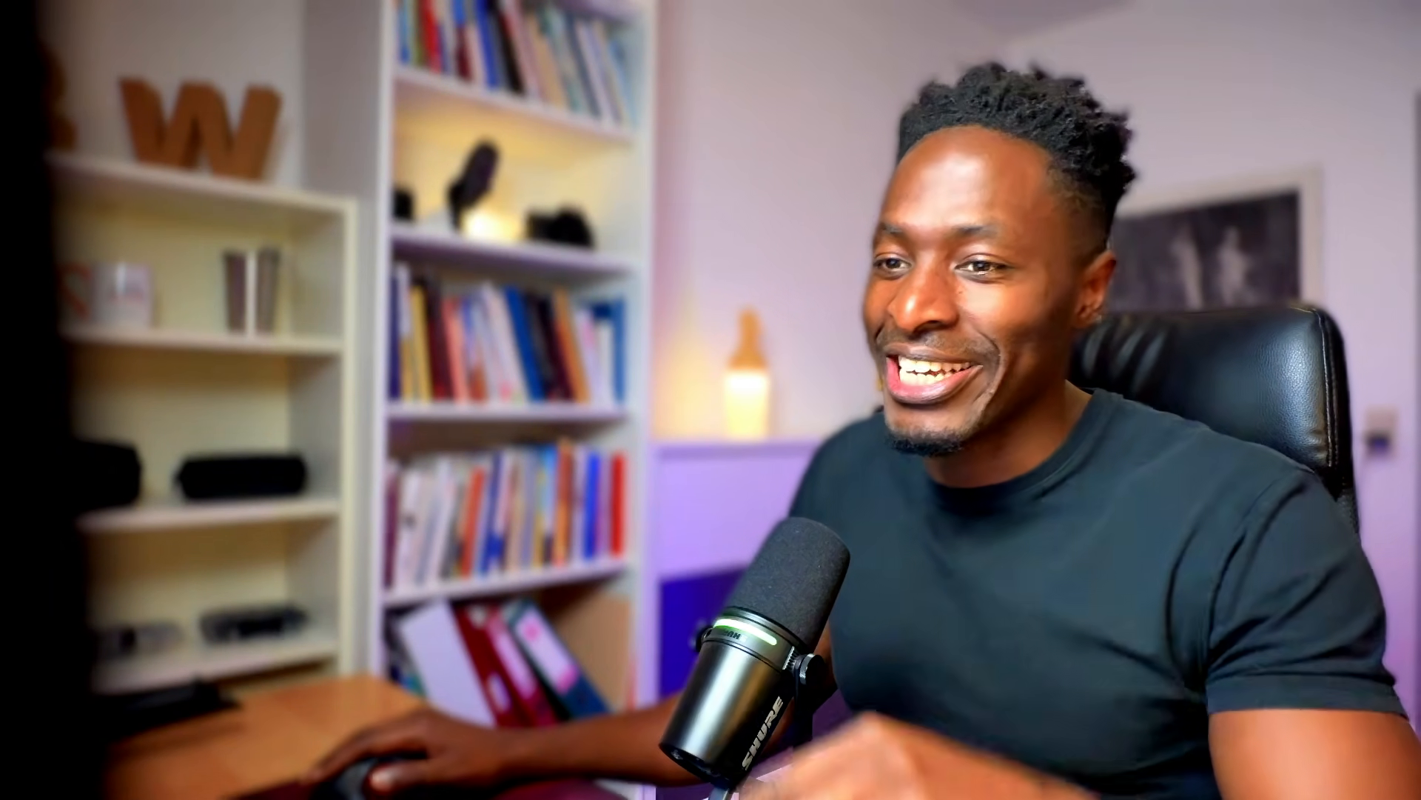
pyautogui.click(494, 512)
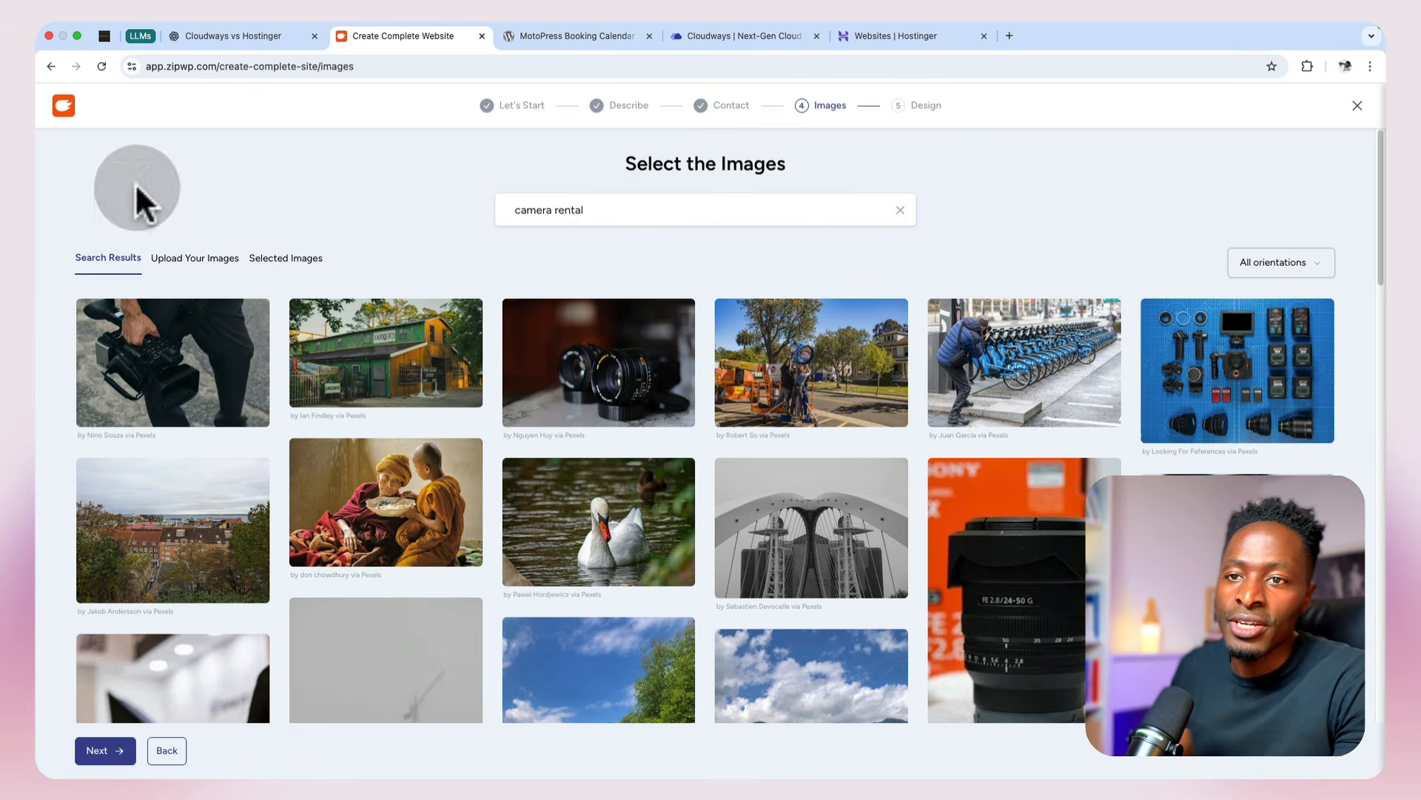
# Step: Select five camera rental images, including the handheld video camera, the vintage lenses, the blue gear flat-lay and the Sony lens
pyautogui.click(133, 392)
pyautogui.click(585, 400)
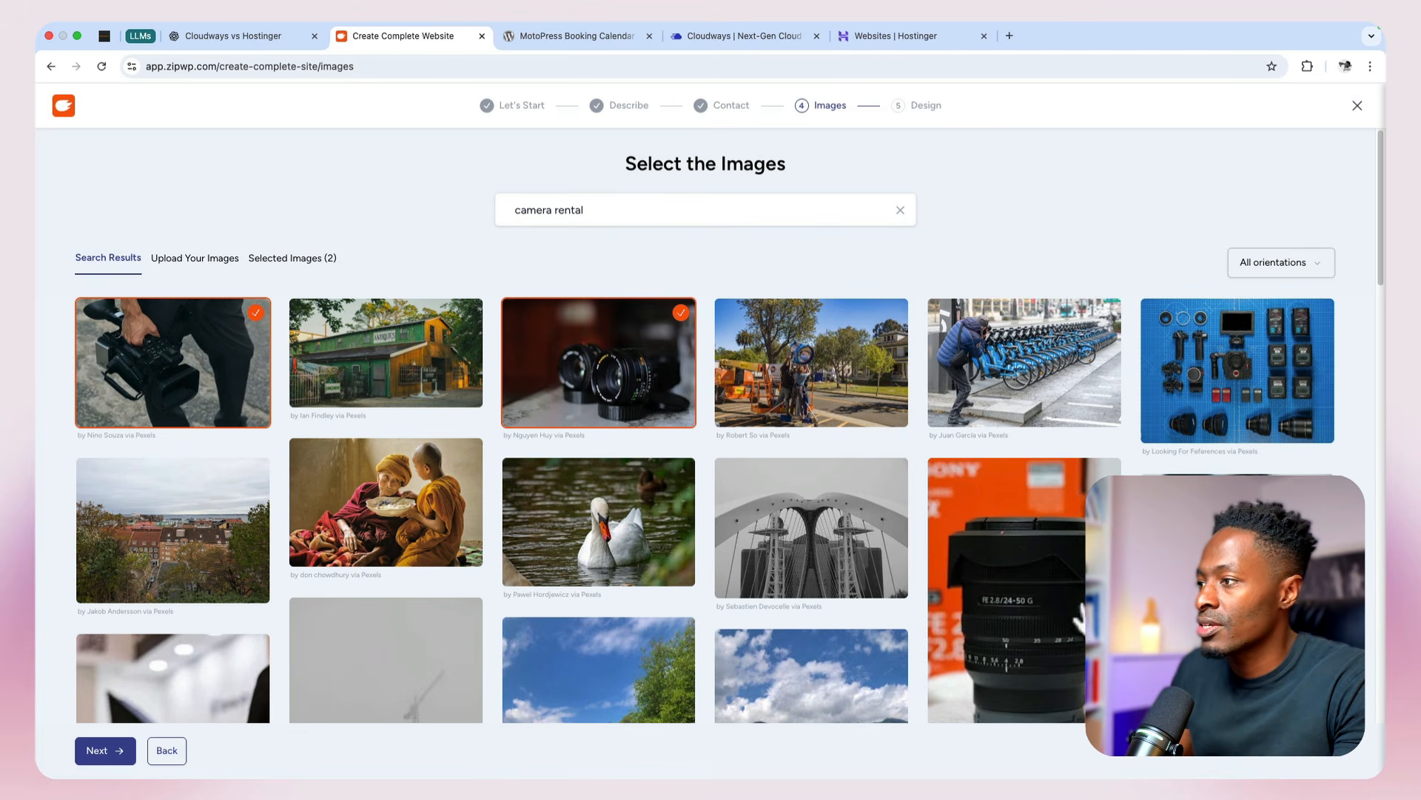
pyautogui.click(1222, 427)
pyautogui.click(1040, 685)
pyautogui.click(1192, 659)
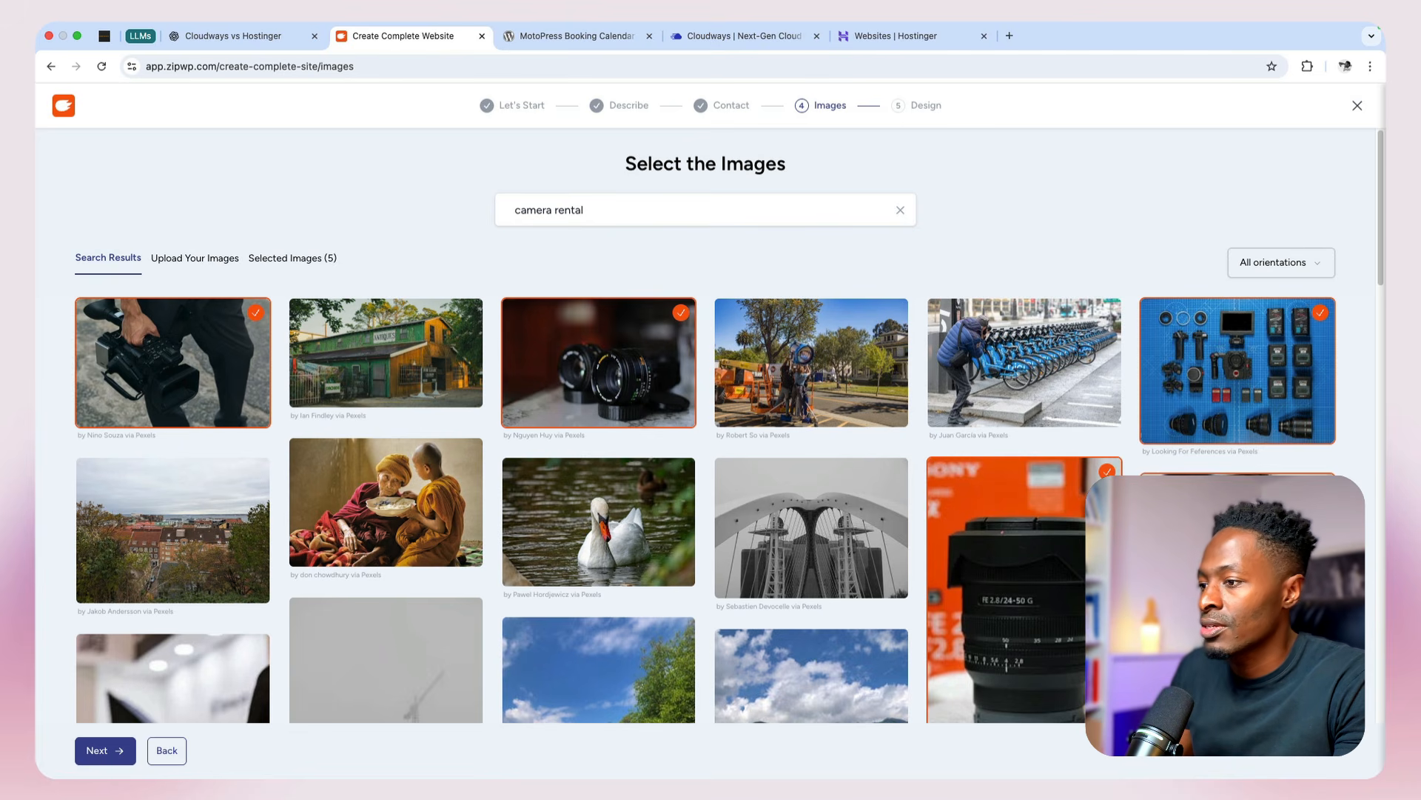
# Step: Add five more camera photos, including the Ricoh camera, the camera on the wooden table and the tripod-mounted camera with flash
pyautogui.scroll(-6, 1192, 658)
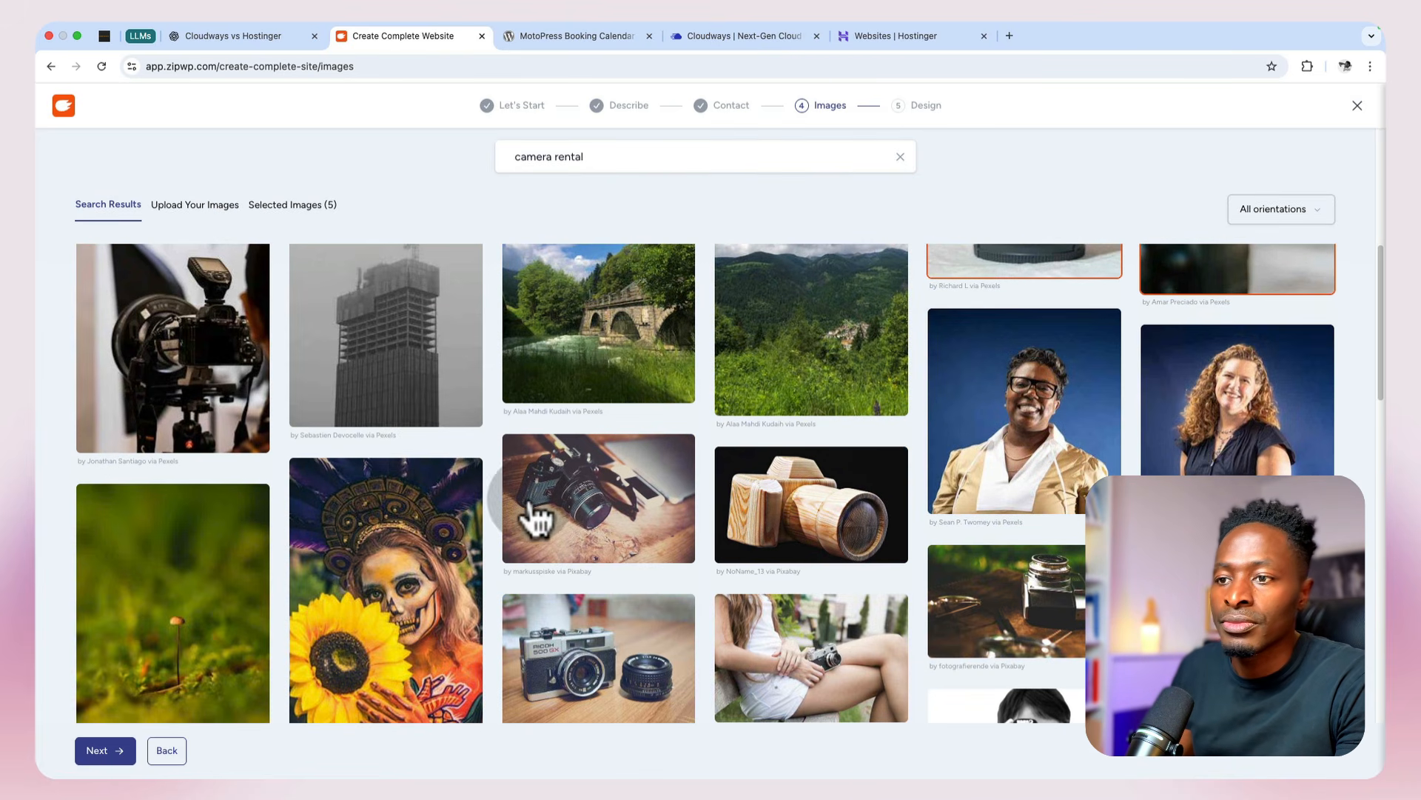
pyautogui.click(600, 655)
pyautogui.click(587, 516)
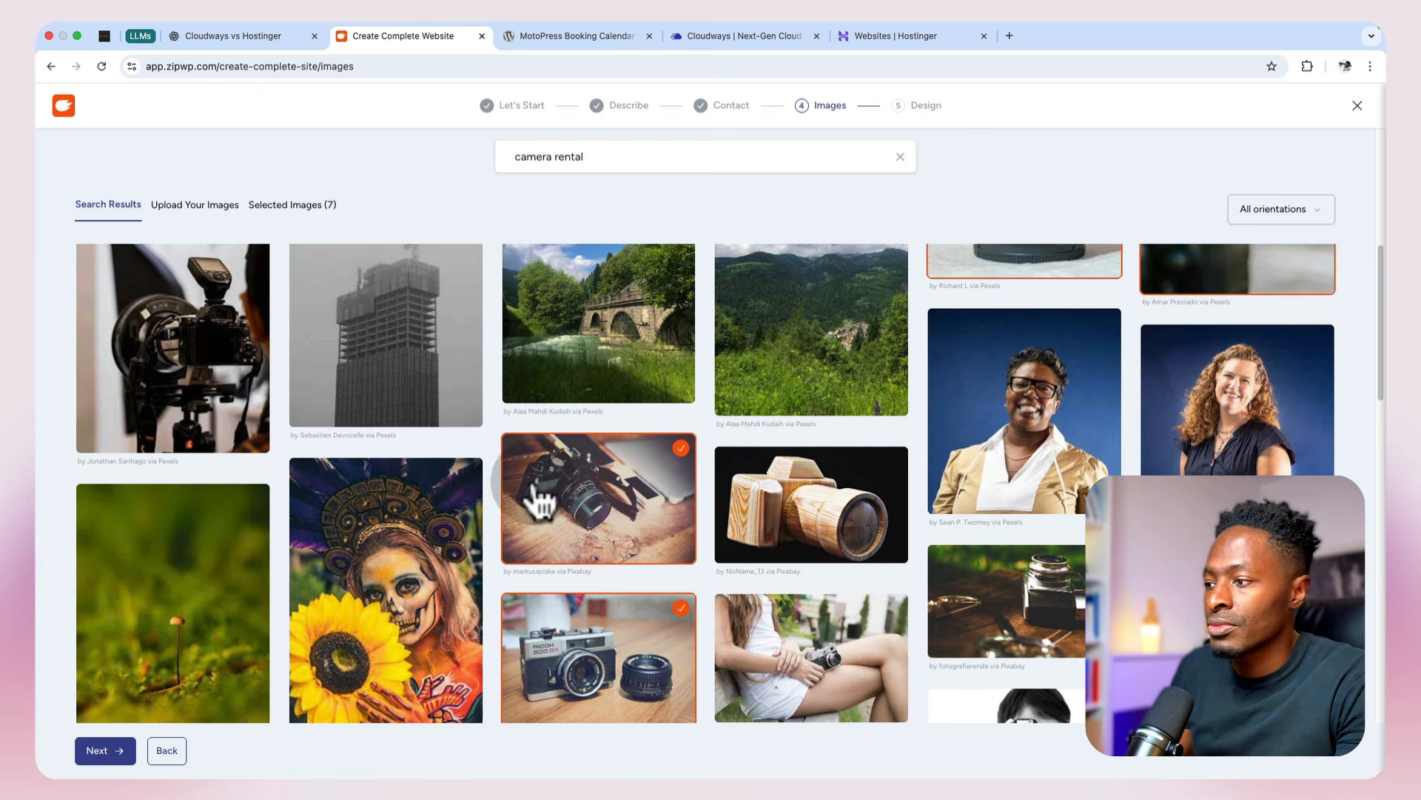
pyautogui.click(174, 411)
pyautogui.scroll(-2, 1028, 595)
pyautogui.click(1026, 513)
pyautogui.click(1214, 552)
# Step: Add four more gear photos, including the strapped camera on white, the dark Sony camera and the black cinema camera
pyautogui.scroll(-2, 1214, 551)
pyautogui.scroll(-4, 724, 500)
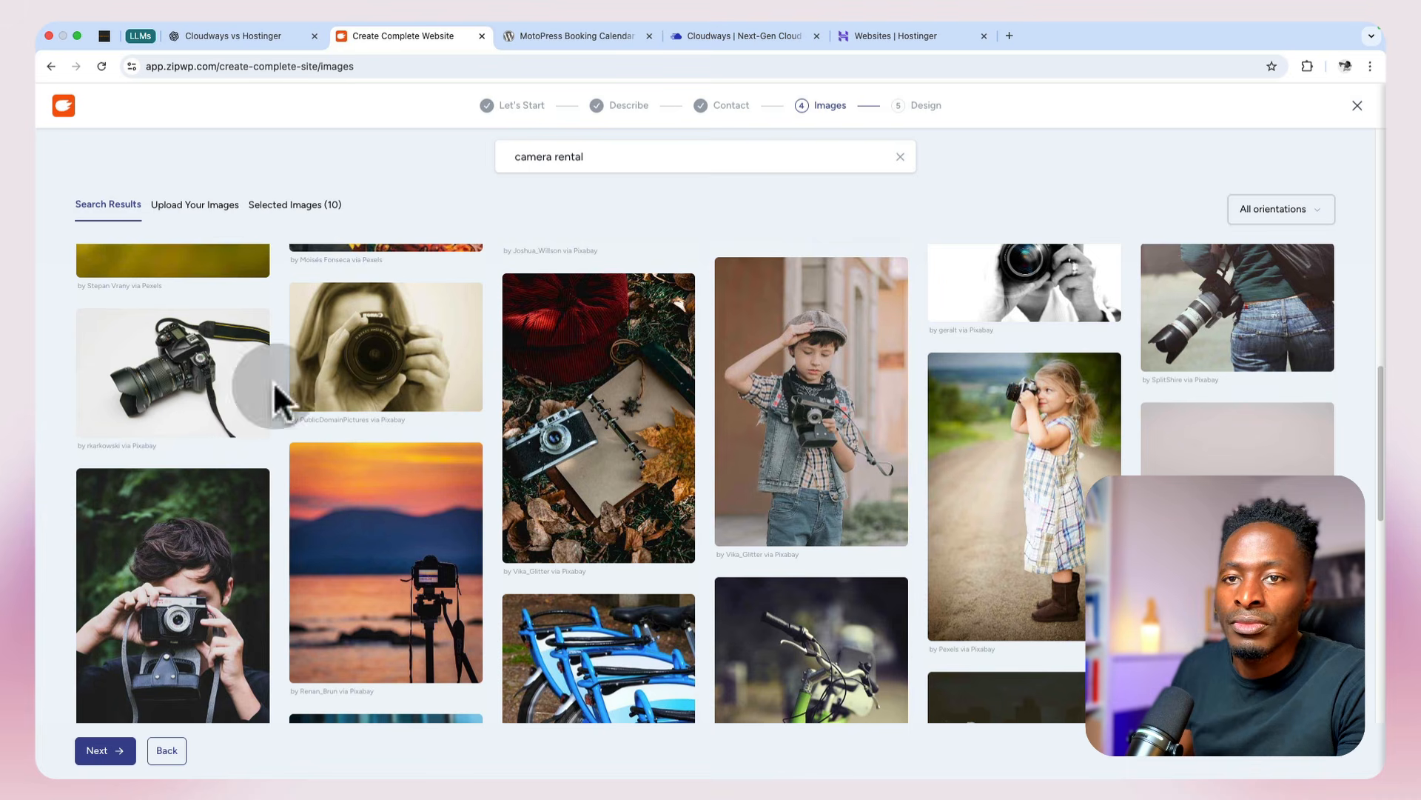
pyautogui.click(266, 385)
pyautogui.scroll(-5, 341, 562)
pyautogui.scroll(-5, 597, 501)
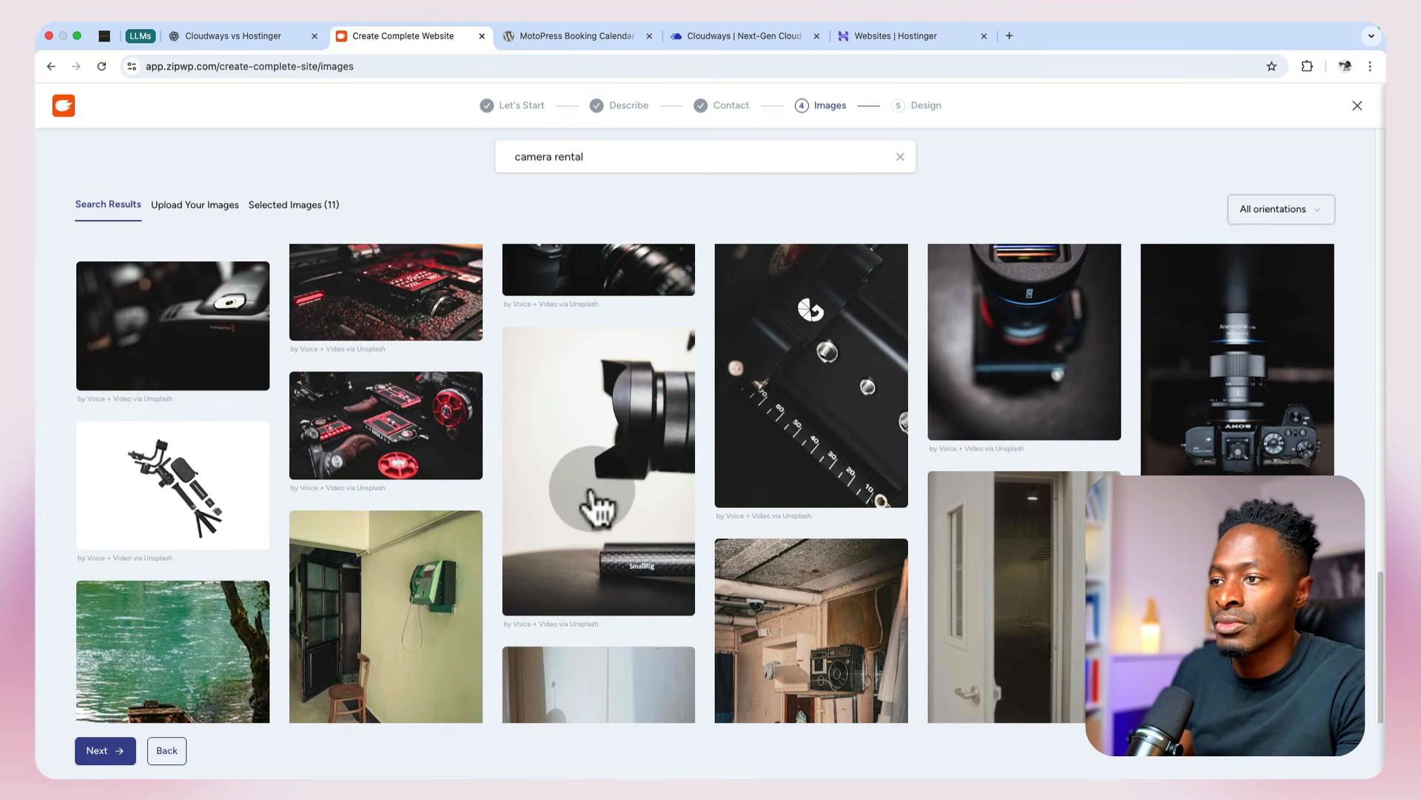
pyautogui.scroll(3, 597, 508)
pyautogui.click(603, 444)
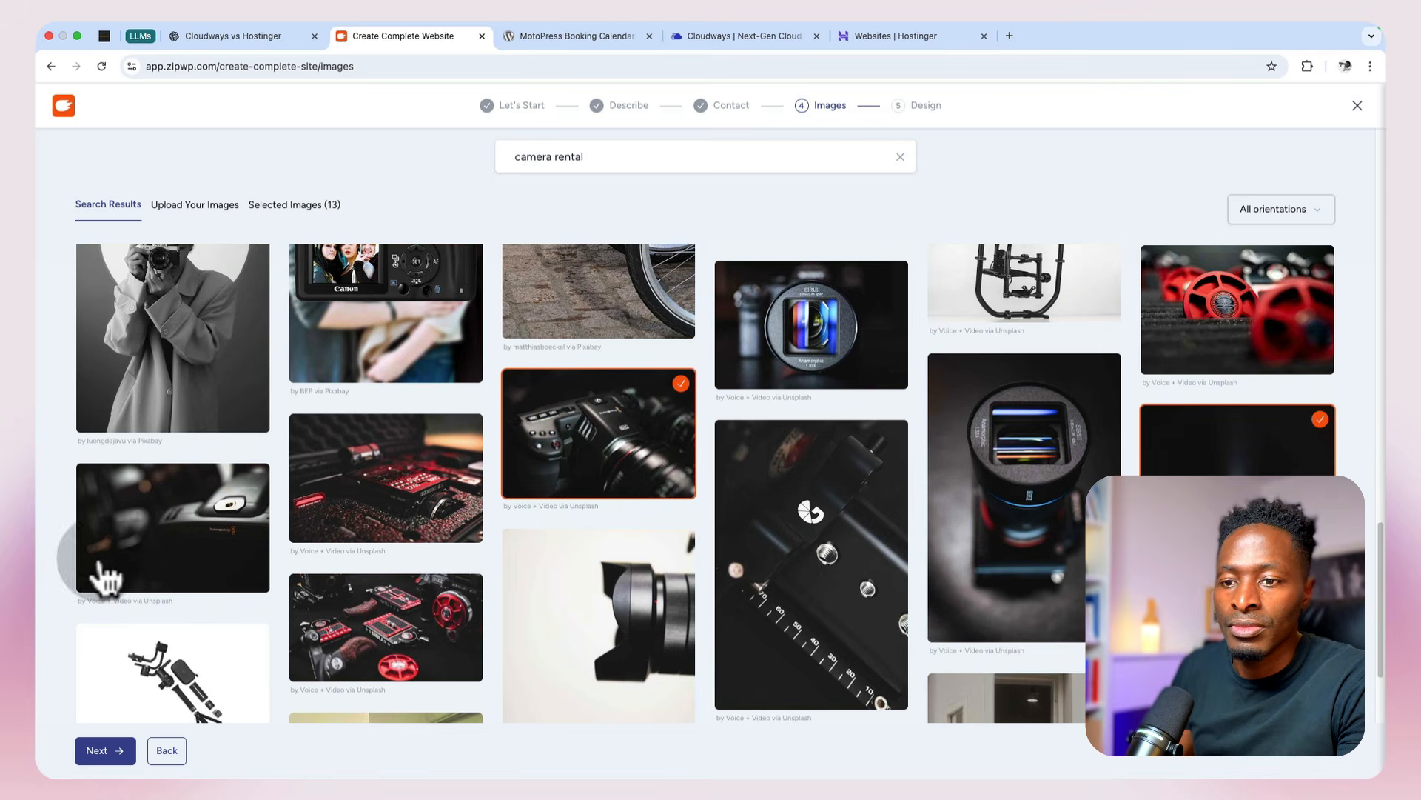
pyautogui.click(157, 563)
# Step: Look through the remaining camera rental images, then search the stock images for "vienna"
pyautogui.scroll(-1, 160, 561)
pyautogui.scroll(-10, 157, 562)
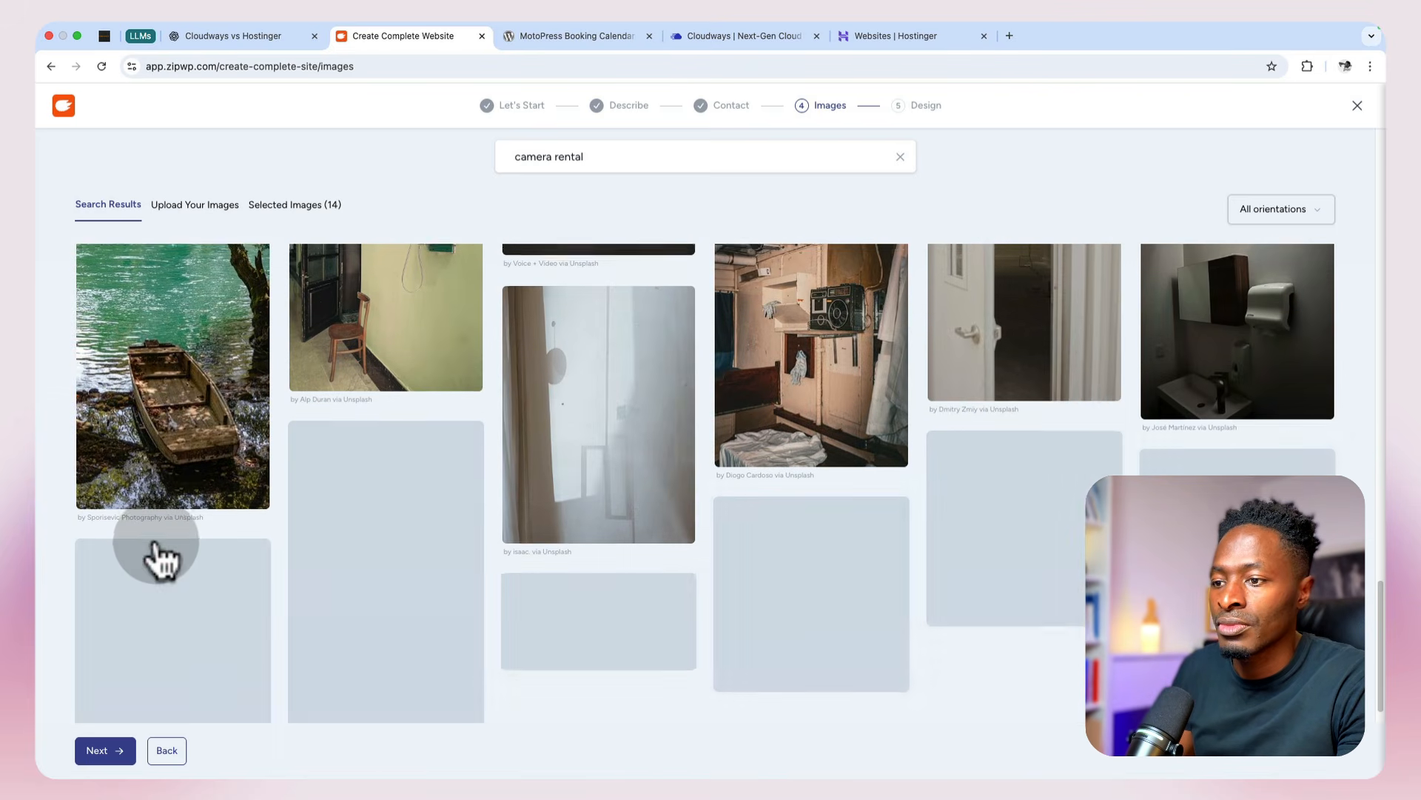
pyautogui.scroll(-4, 157, 563)
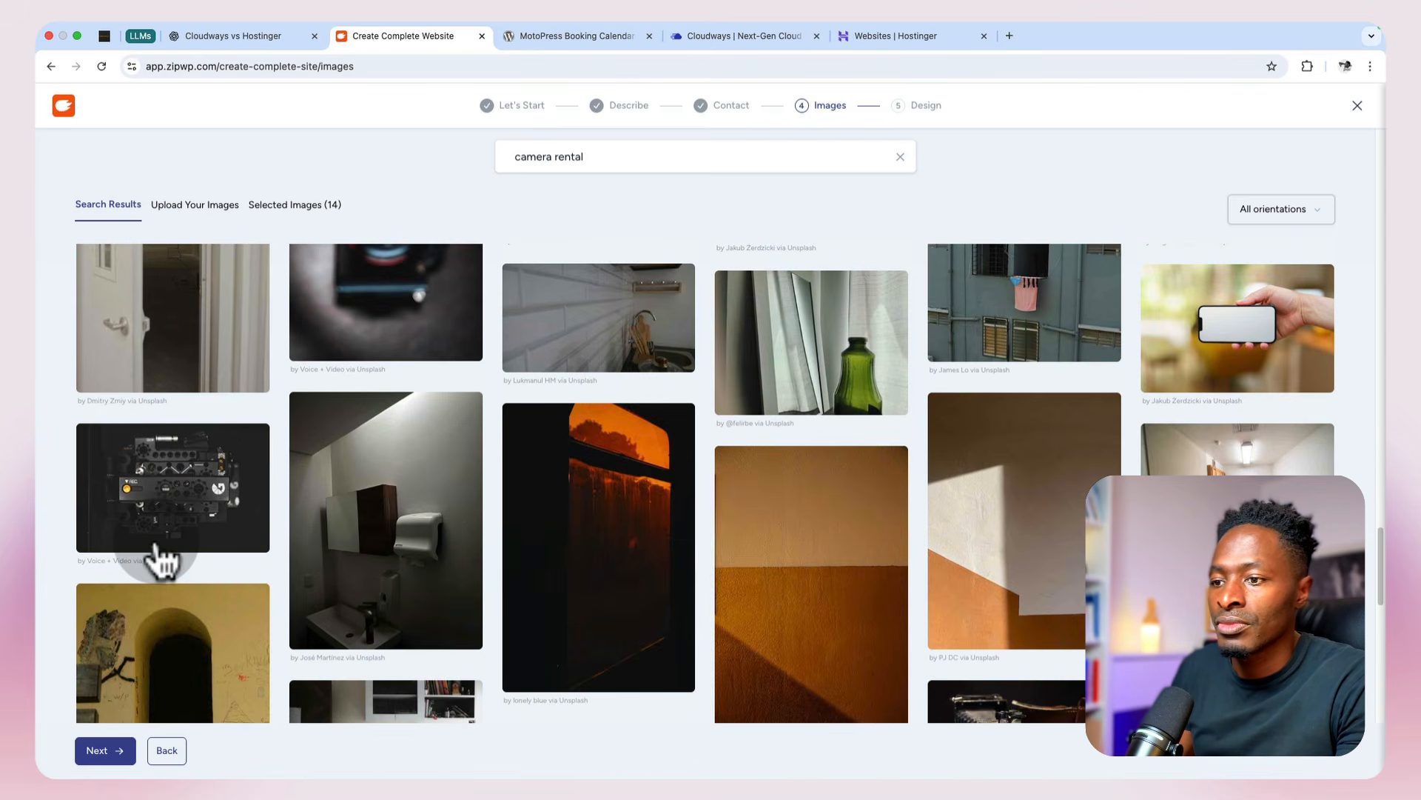
pyautogui.click(608, 156)
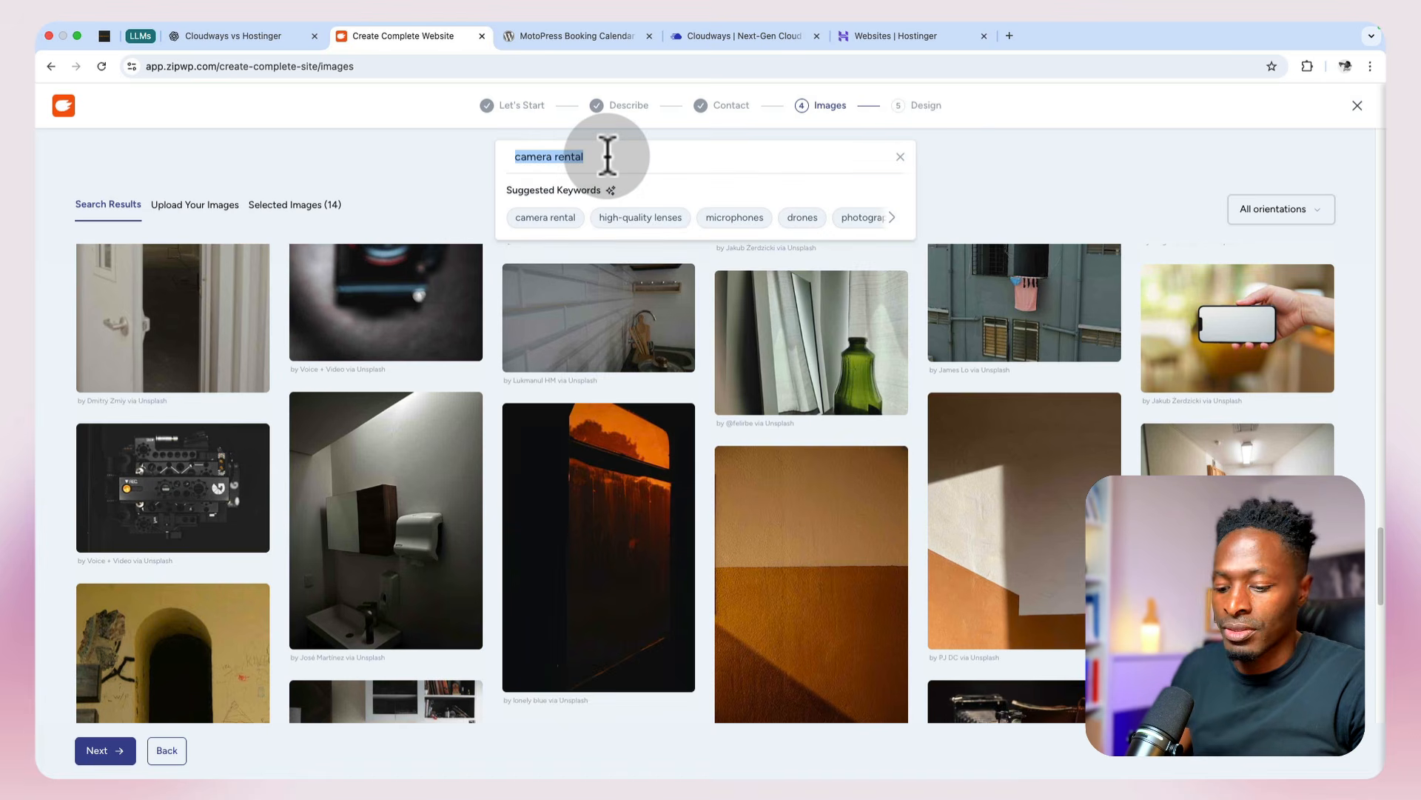
pyautogui.write('vienna')
pyautogui.press('Return')
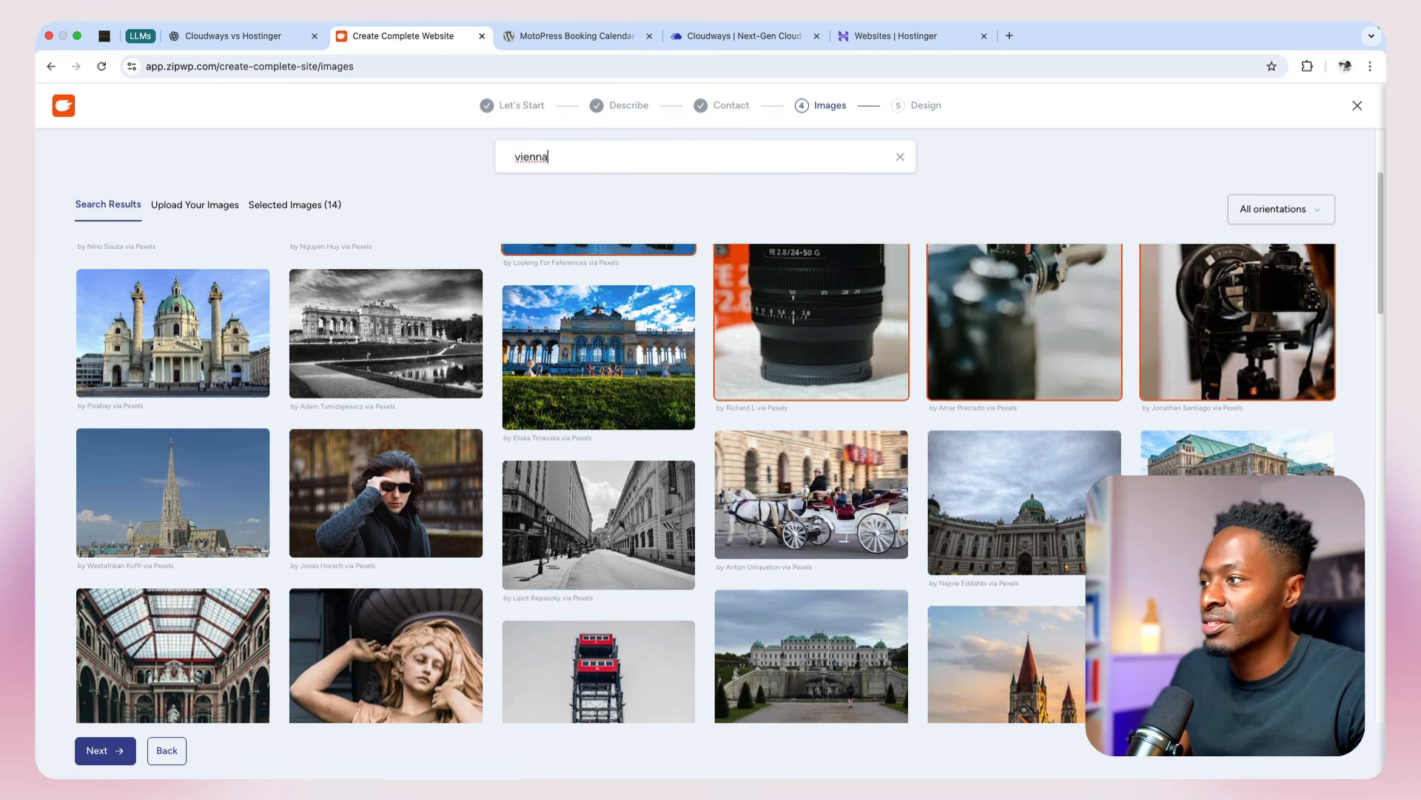
# Step: Browse the Vienna photos and add one of them to the selected images
pyautogui.scroll(-1, 859, 388)
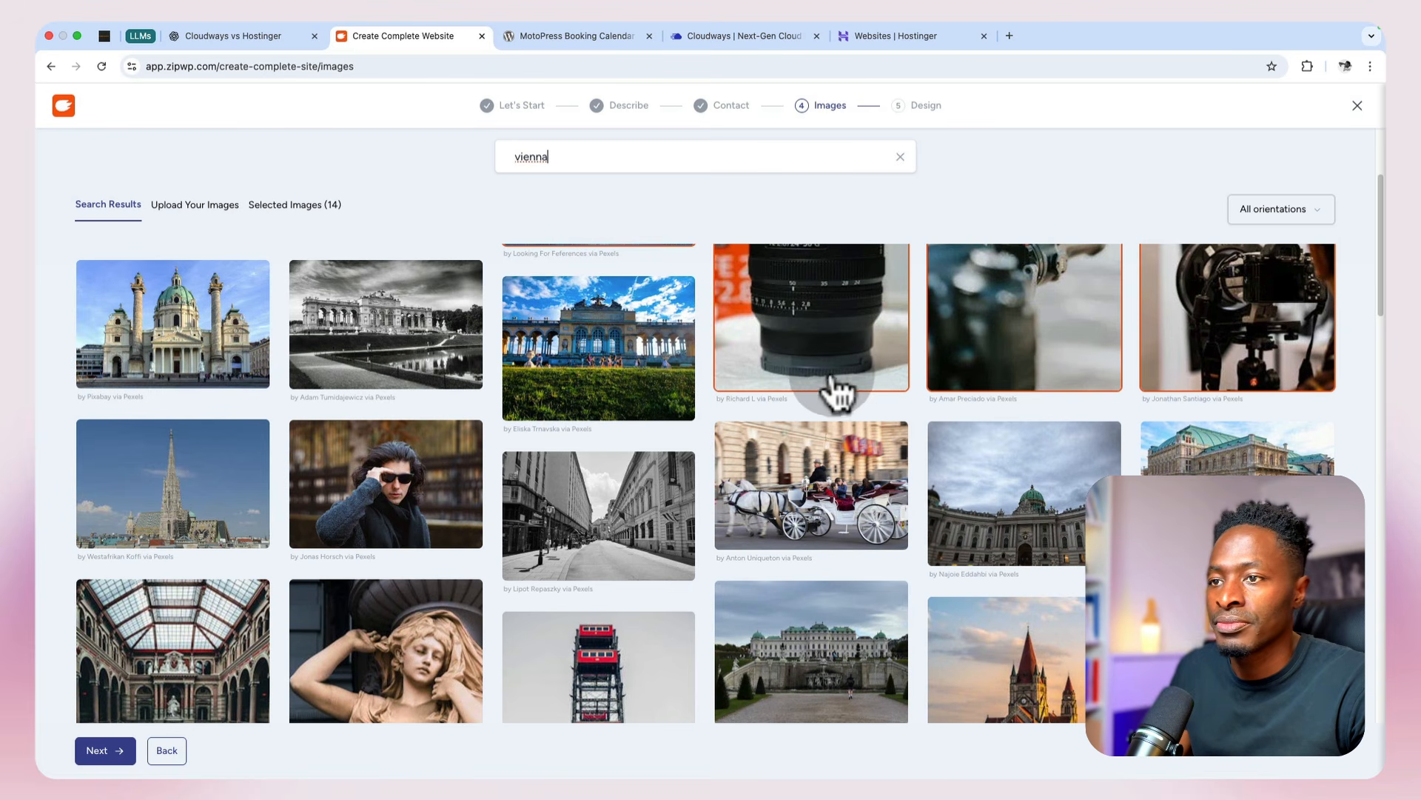
pyautogui.scroll(-5, 608, 363)
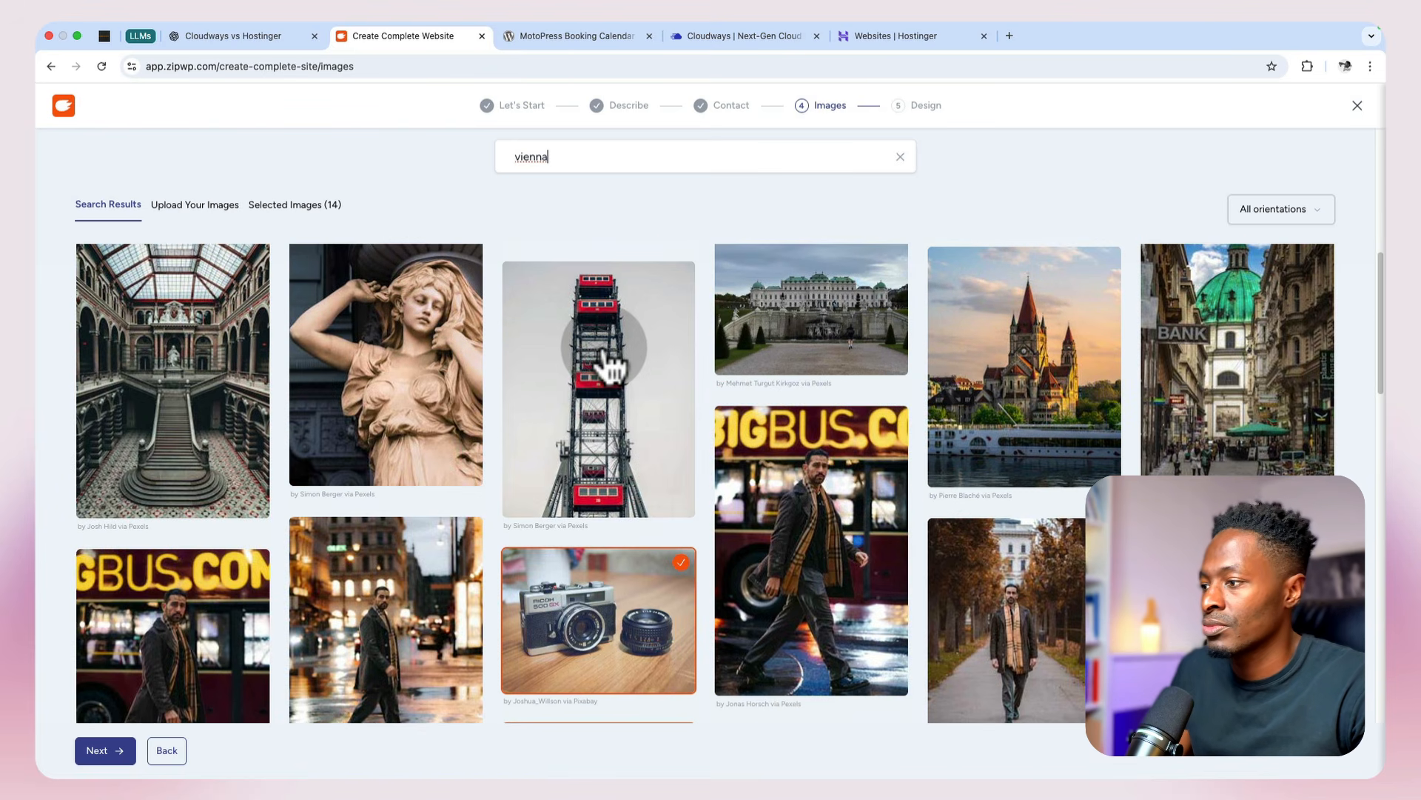
pyautogui.scroll(5, 609, 363)
pyautogui.scroll(-8, 608, 363)
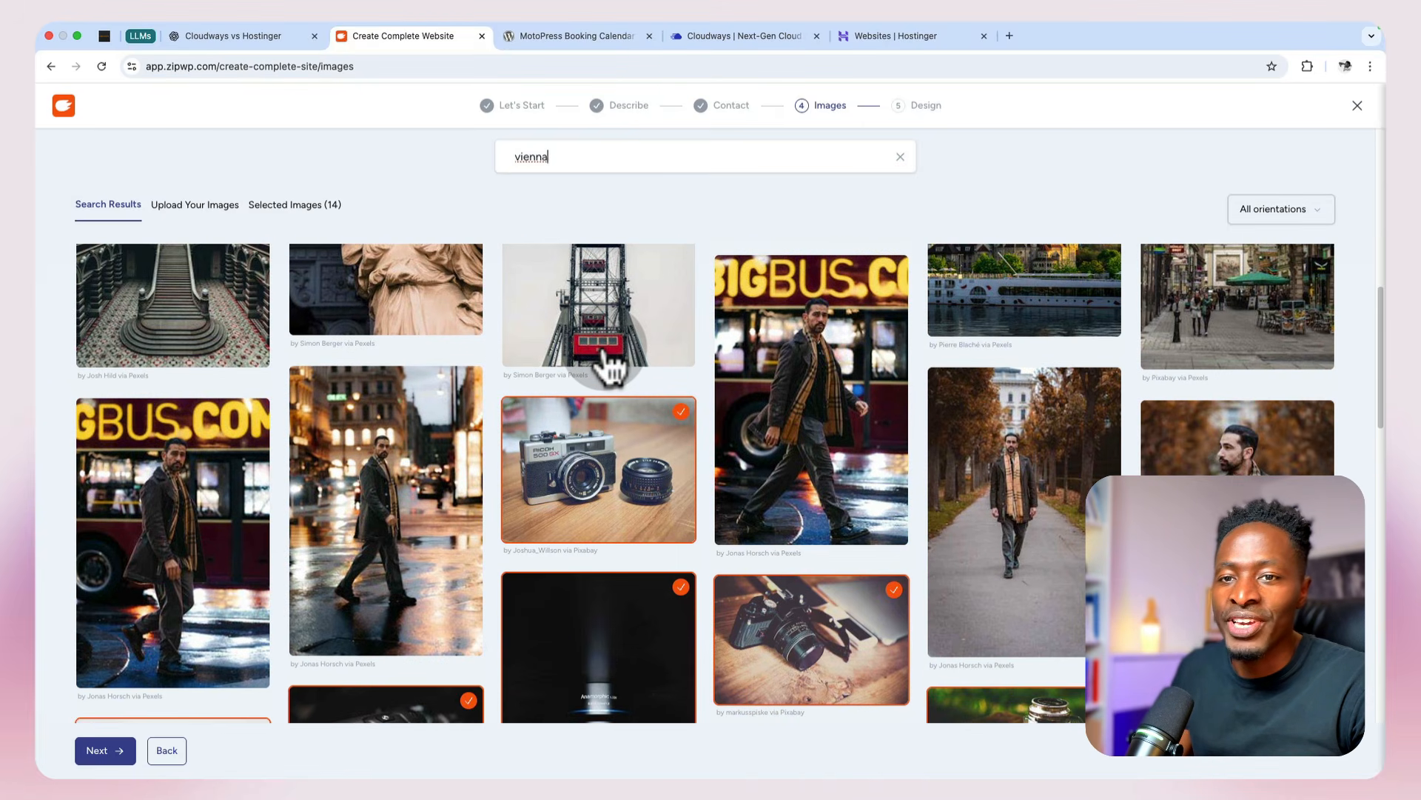
pyautogui.scroll(-1, 608, 363)
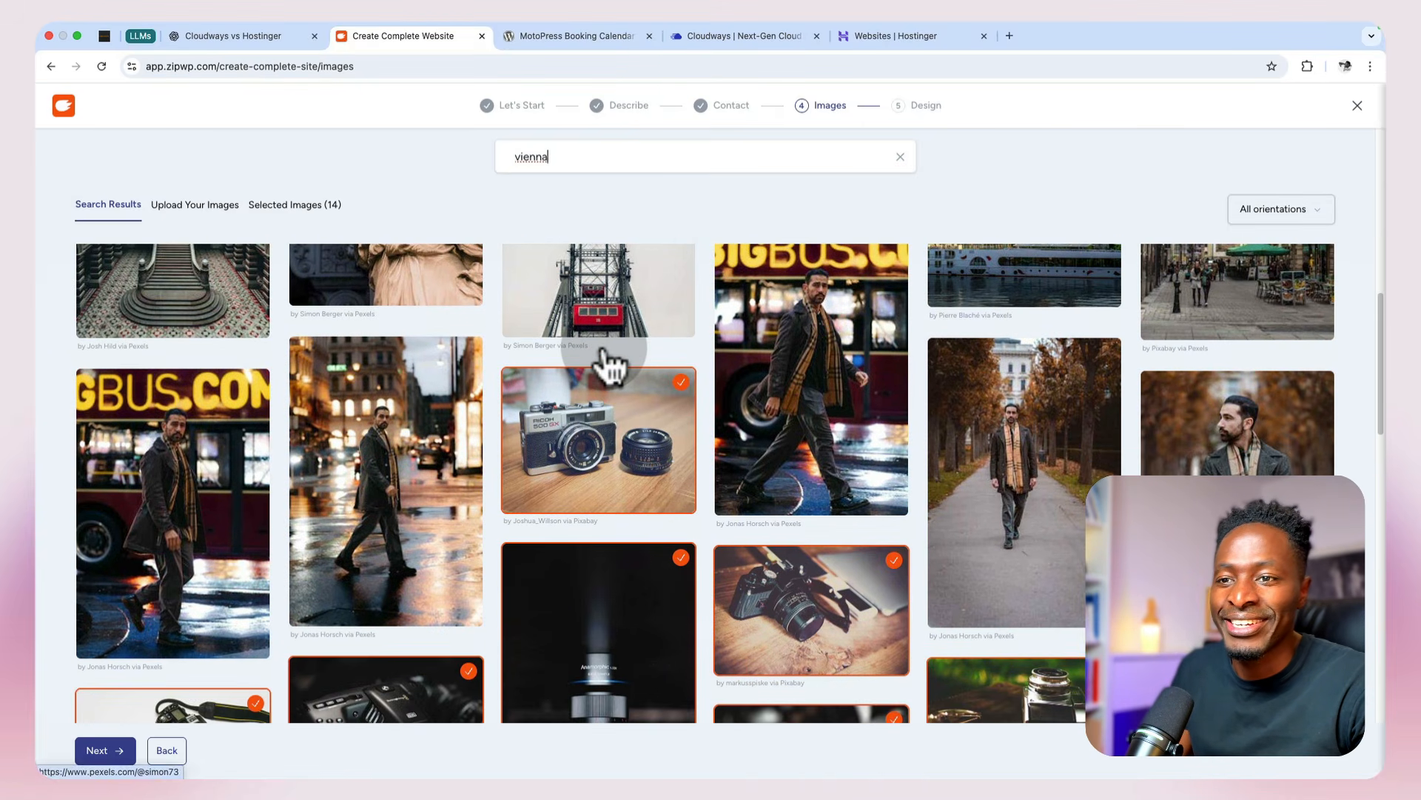
pyautogui.scroll(-1, 609, 363)
pyautogui.scroll(-3, 721, 589)
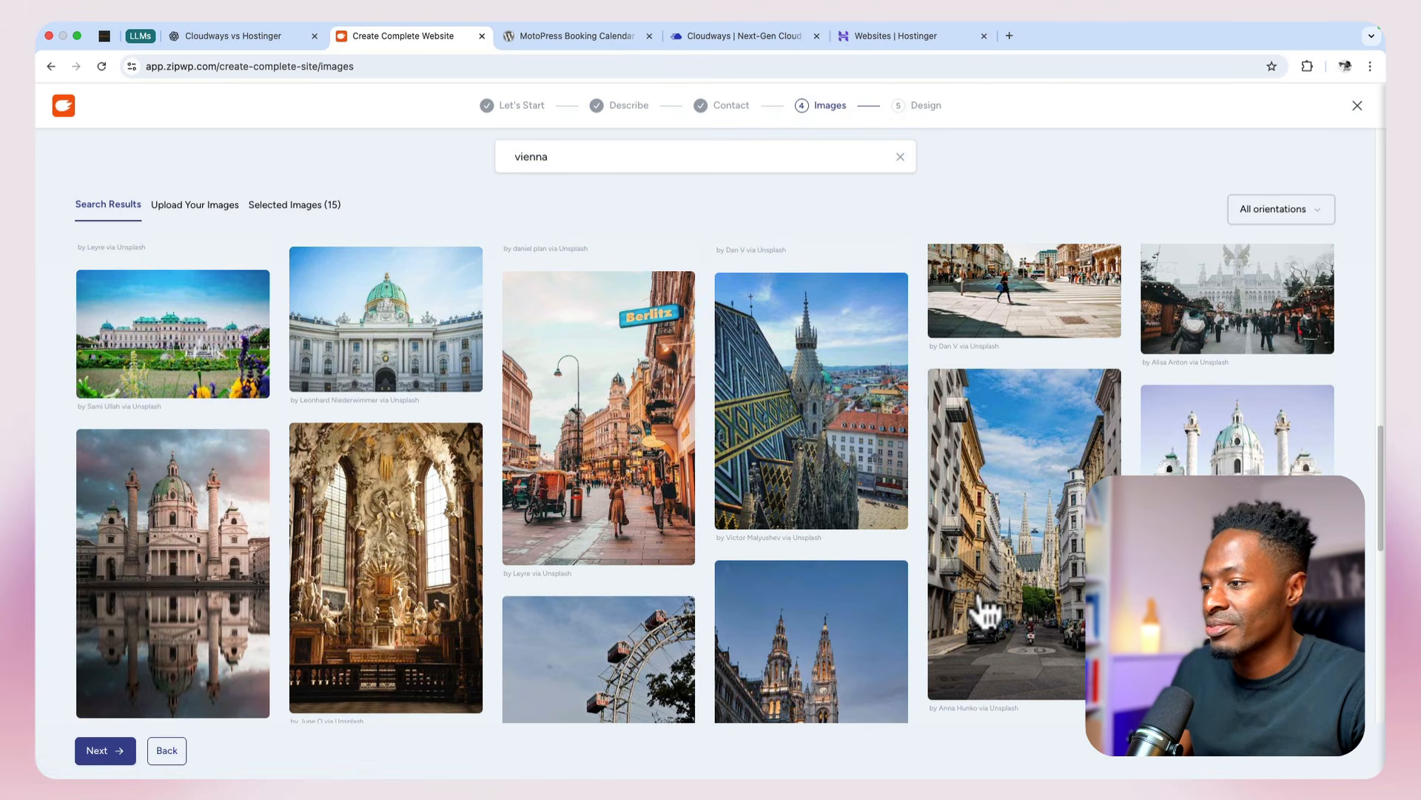
# Step: Add the Vienna street photo with the cathedral towers and the dusk city skyline photo to the selected images
pyautogui.scroll(-4, 987, 612)
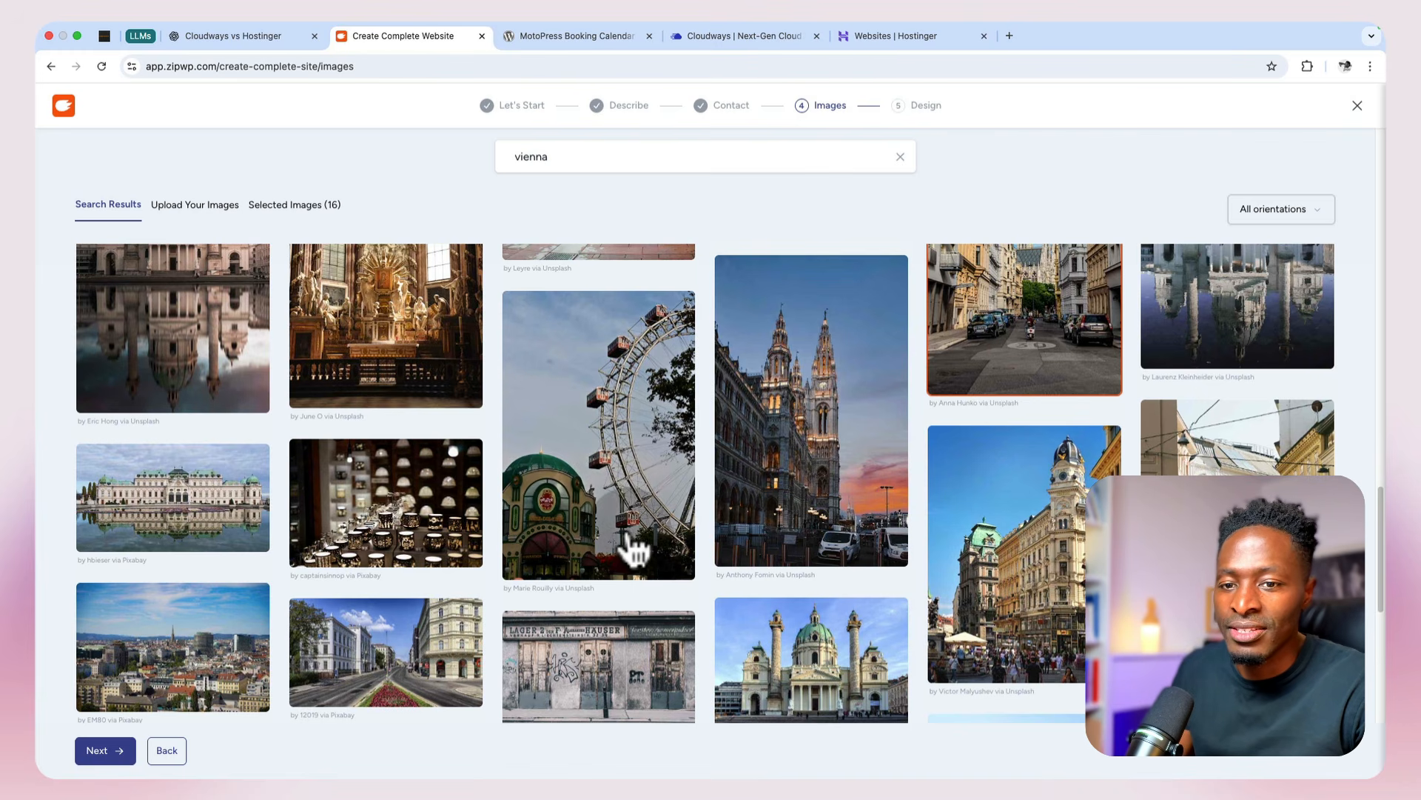
pyautogui.scroll(-3, 634, 546)
pyautogui.scroll(-10, 635, 546)
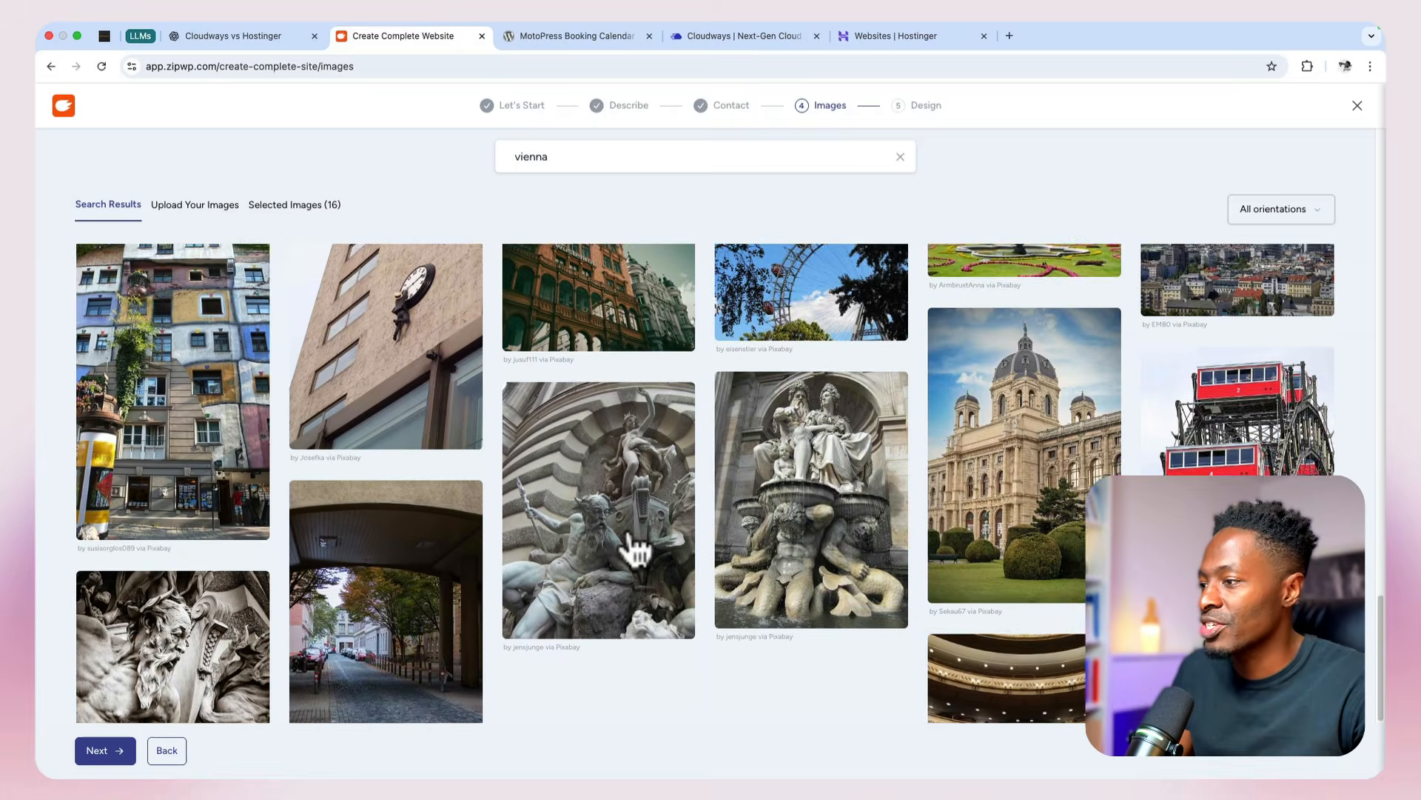
pyautogui.scroll(15, 627, 527)
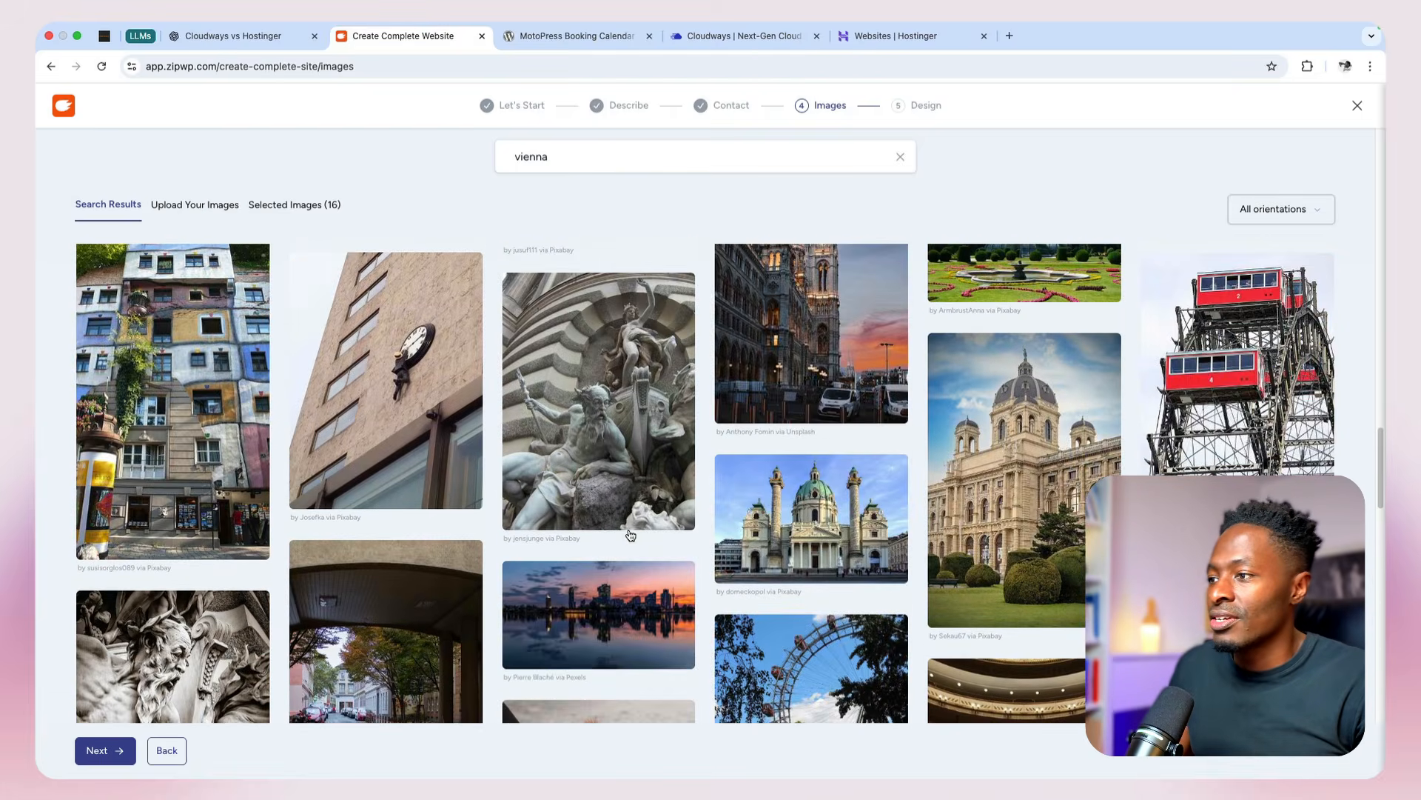
pyautogui.scroll(10, 630, 535)
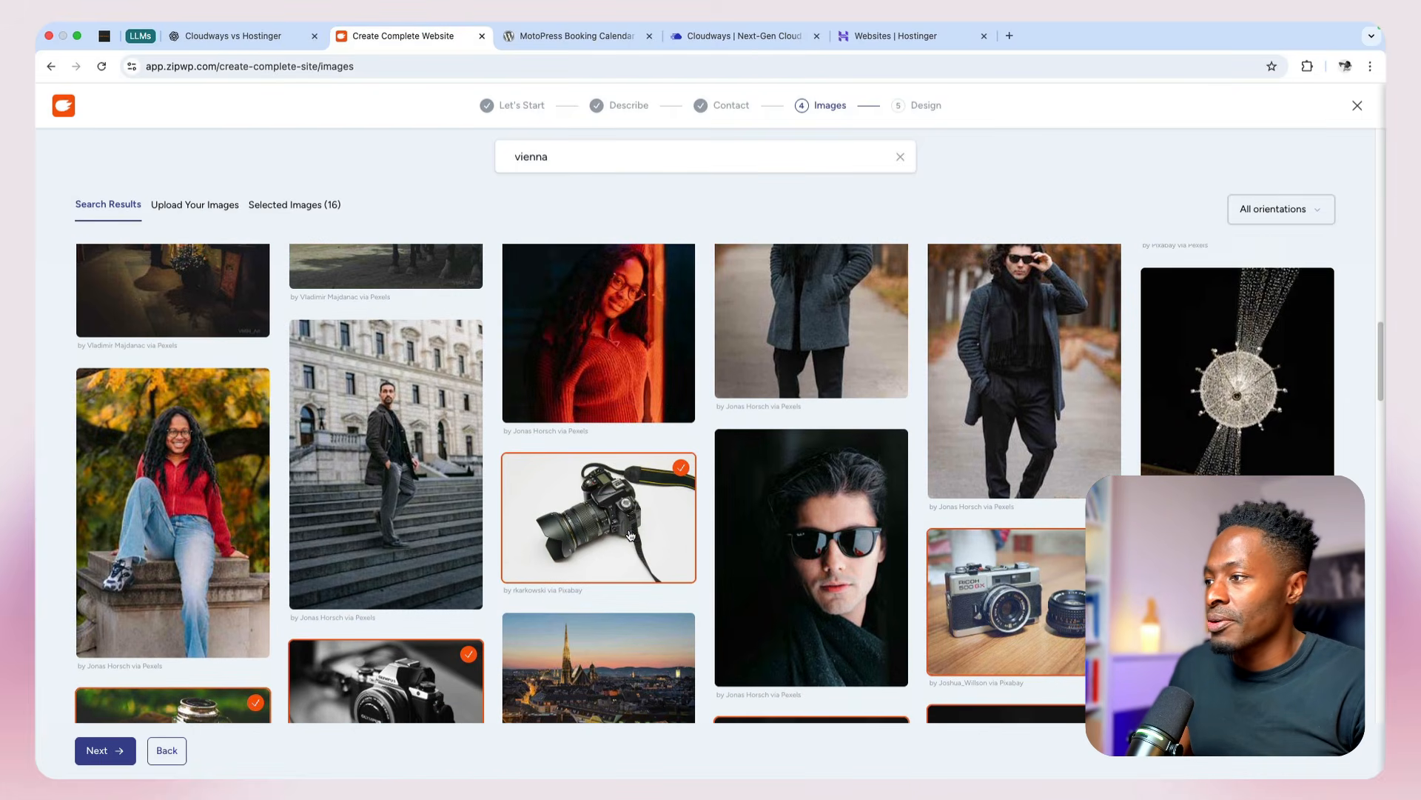
pyautogui.scroll(5, 630, 534)
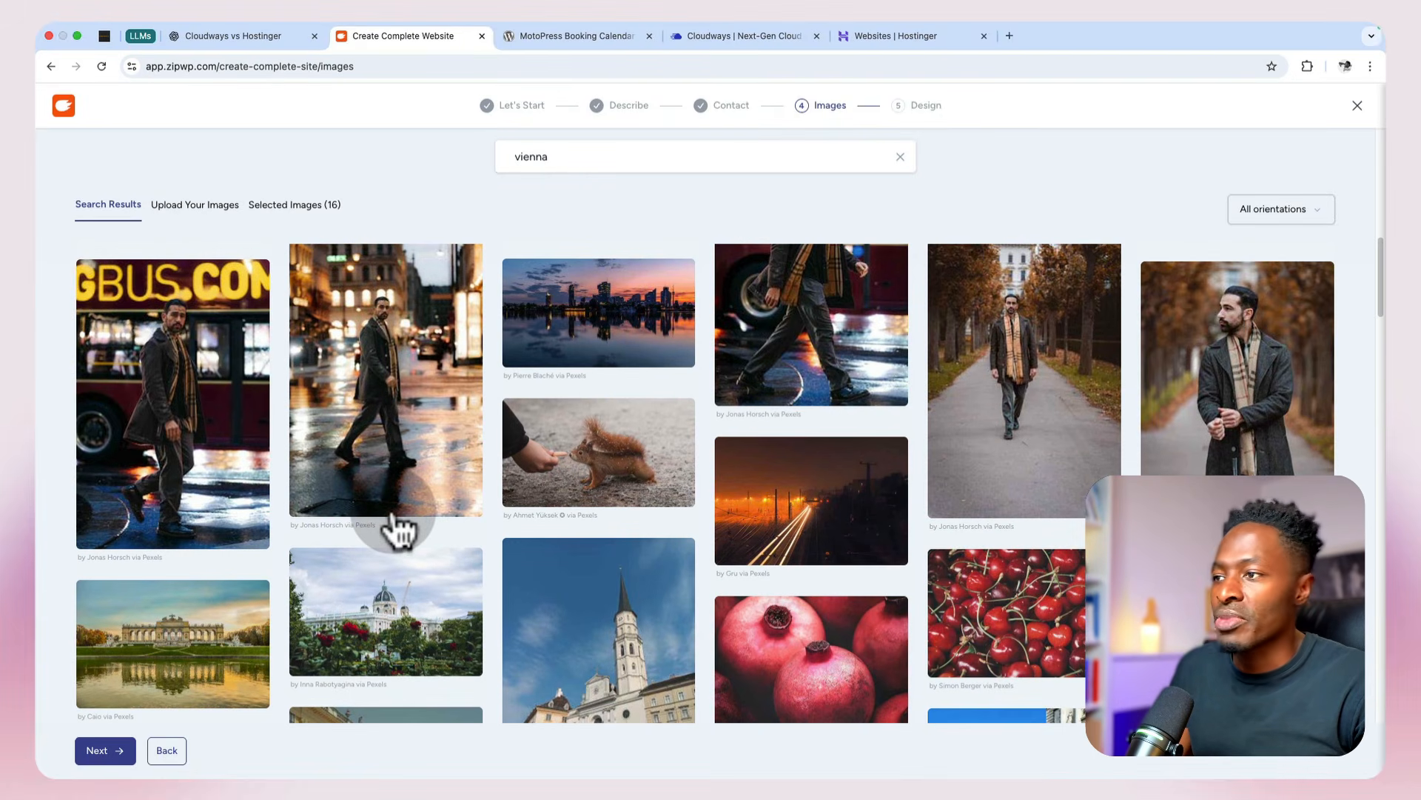
pyautogui.scroll(-10, 399, 530)
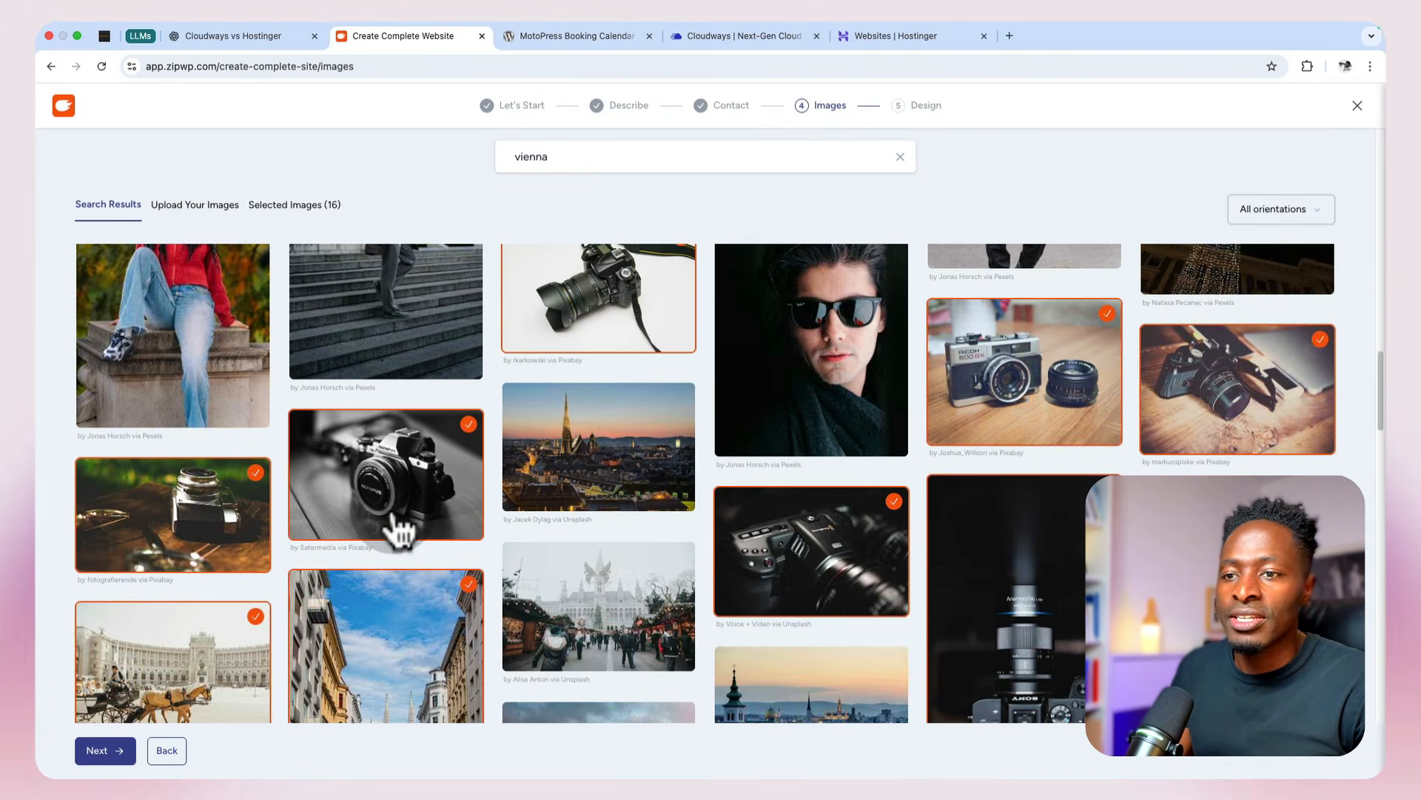
pyautogui.scroll(-5, 400, 530)
pyautogui.scroll(1, 399, 530)
pyautogui.scroll(5, 400, 530)
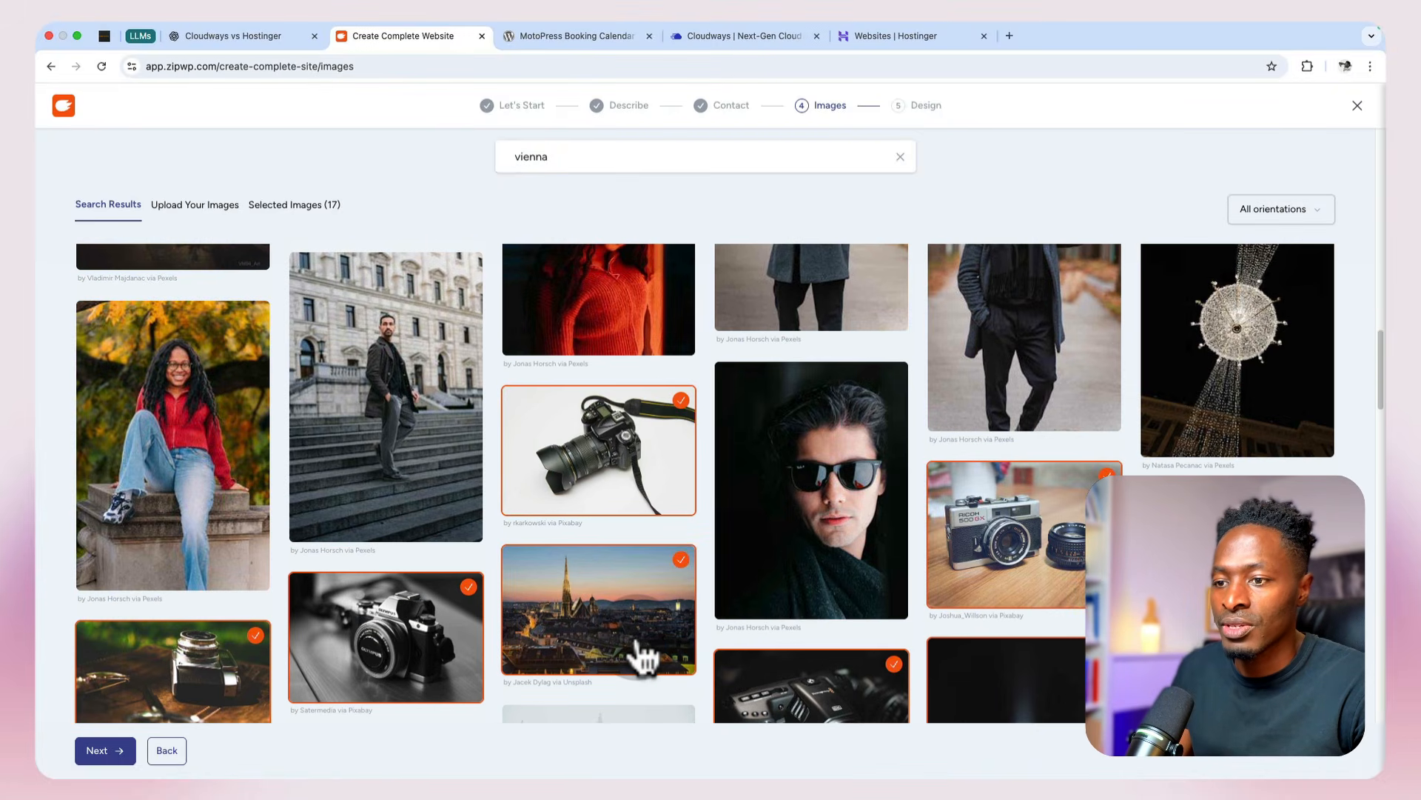
# Step: Look through more of the Vienna photos, then search the stock images for "camera shop"
pyautogui.scroll(-4, 614, 618)
pyautogui.scroll(-5, 614, 618)
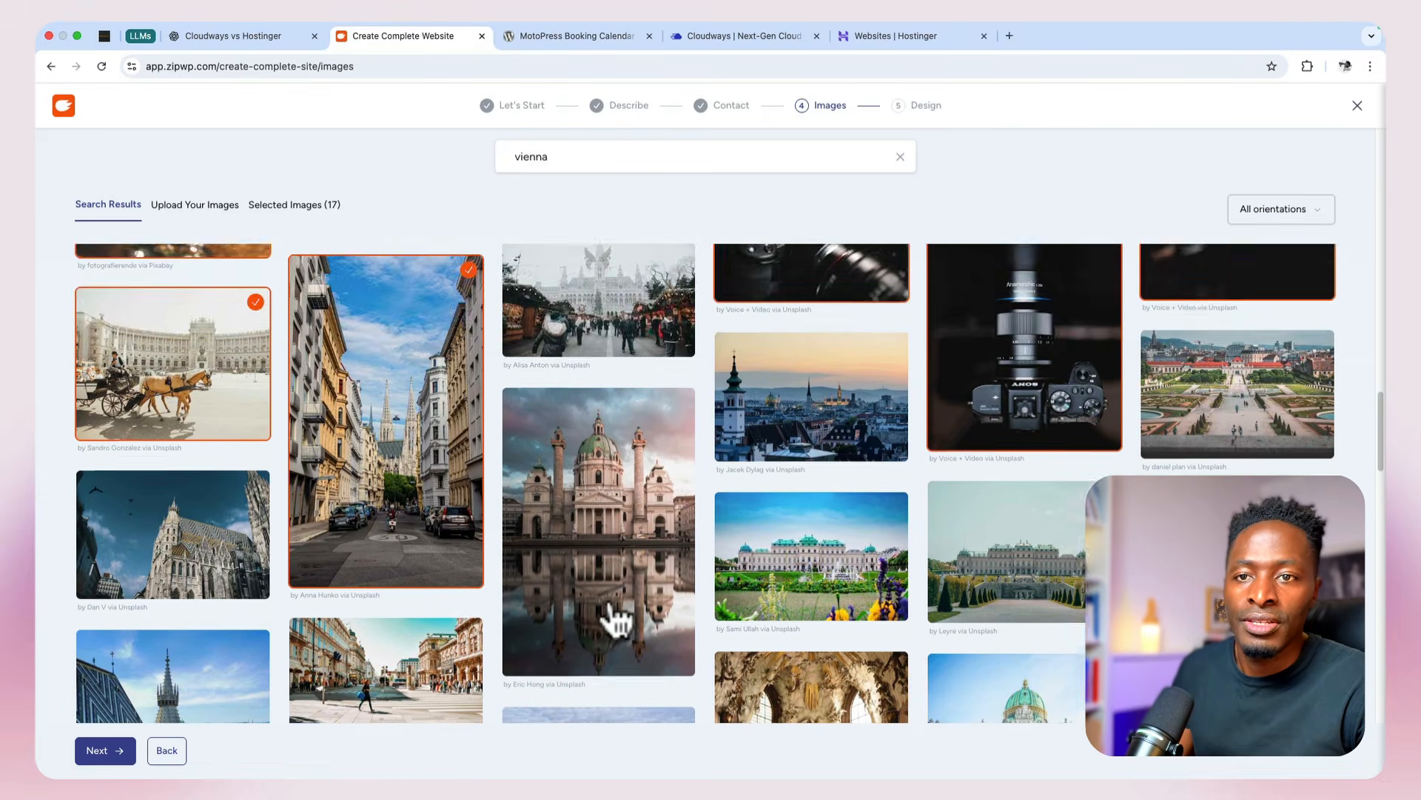
pyautogui.scroll(-12, 615, 618)
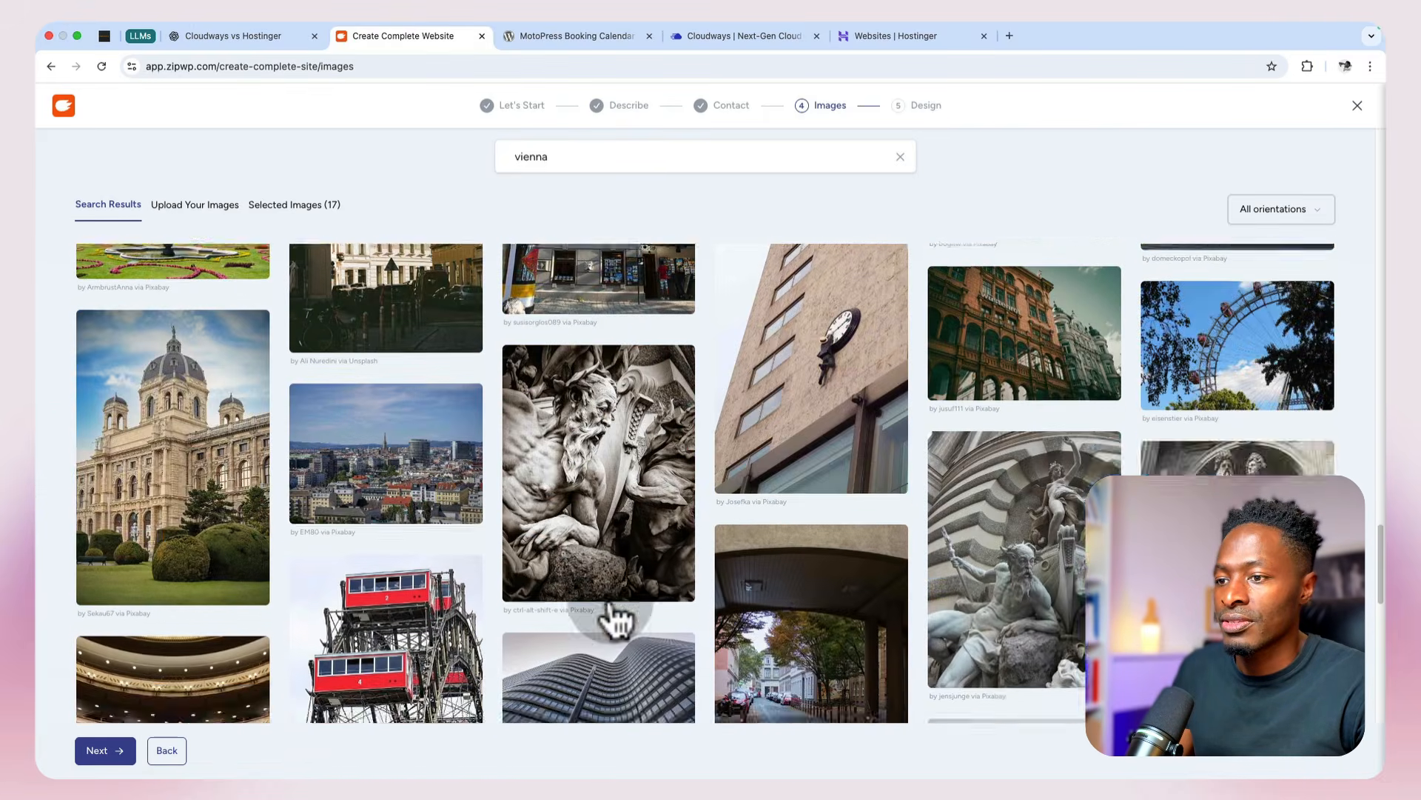
pyautogui.scroll(-8, 615, 618)
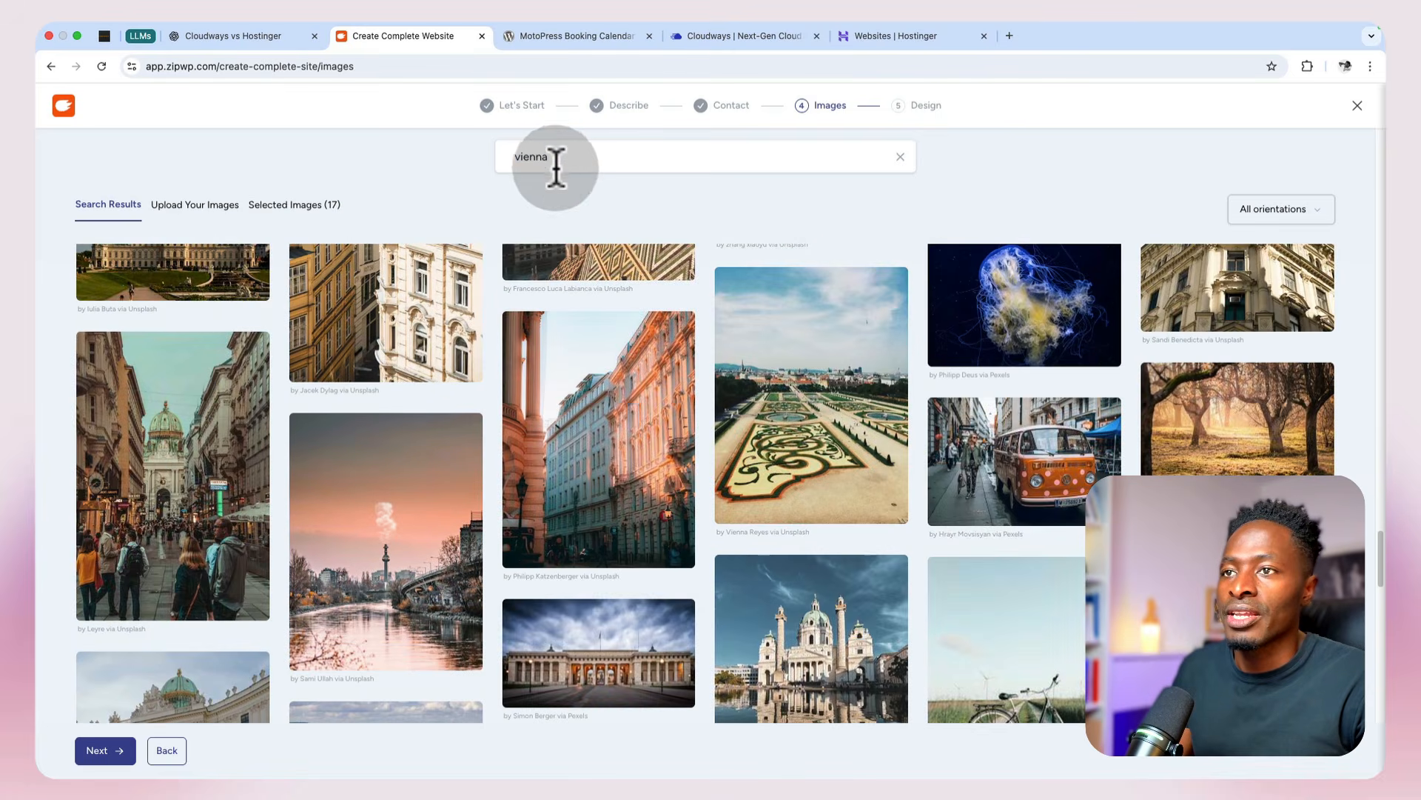
pyautogui.doubleClick(556, 156)
pyautogui.write('camera sh')
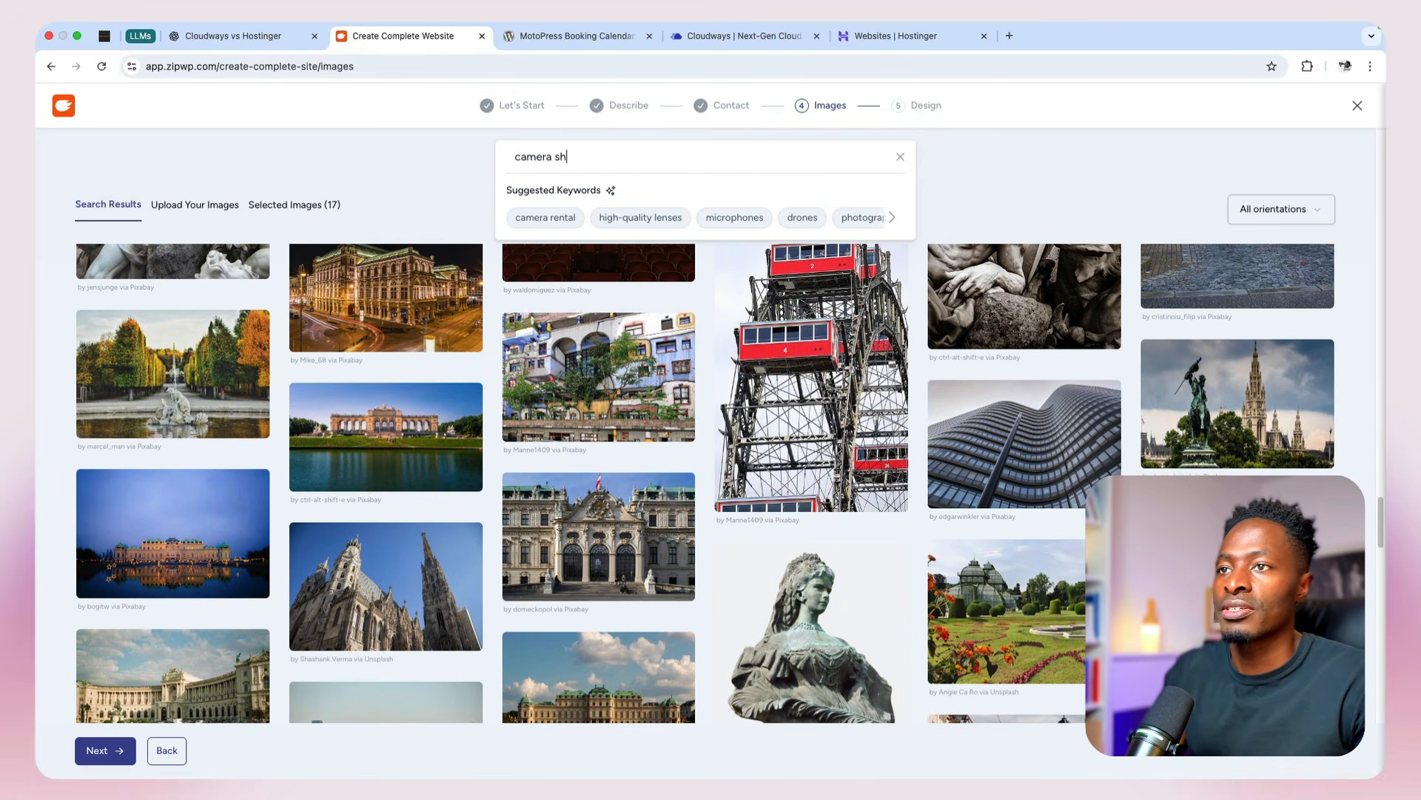
pyautogui.write('op')
pyautogui.press('Return')
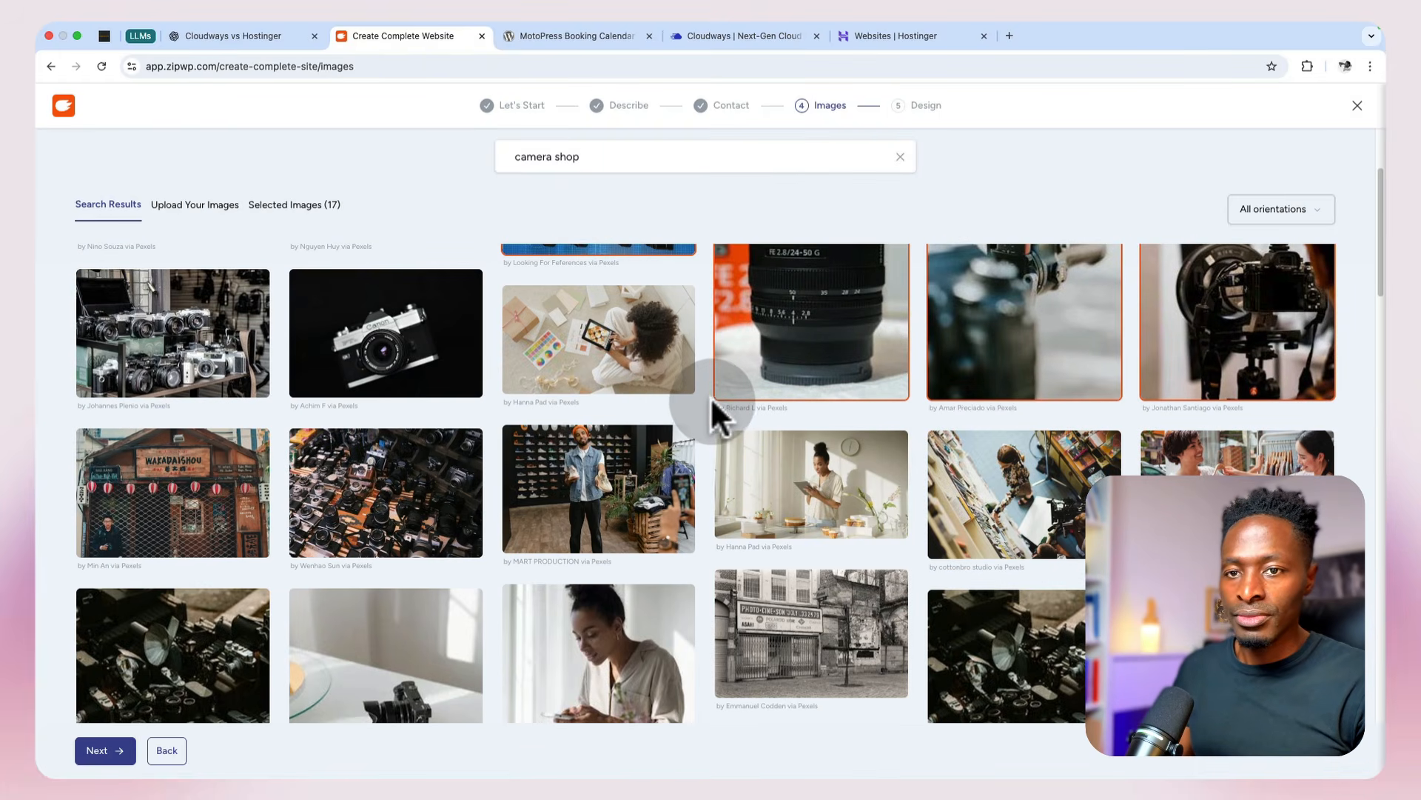
# Step: Add three camera shop photos: the display of vintage cameras, the large pile of cameras and the overhead shop view
pyautogui.click(199, 383)
pyautogui.click(400, 507)
pyautogui.scroll(-2, 942, 632)
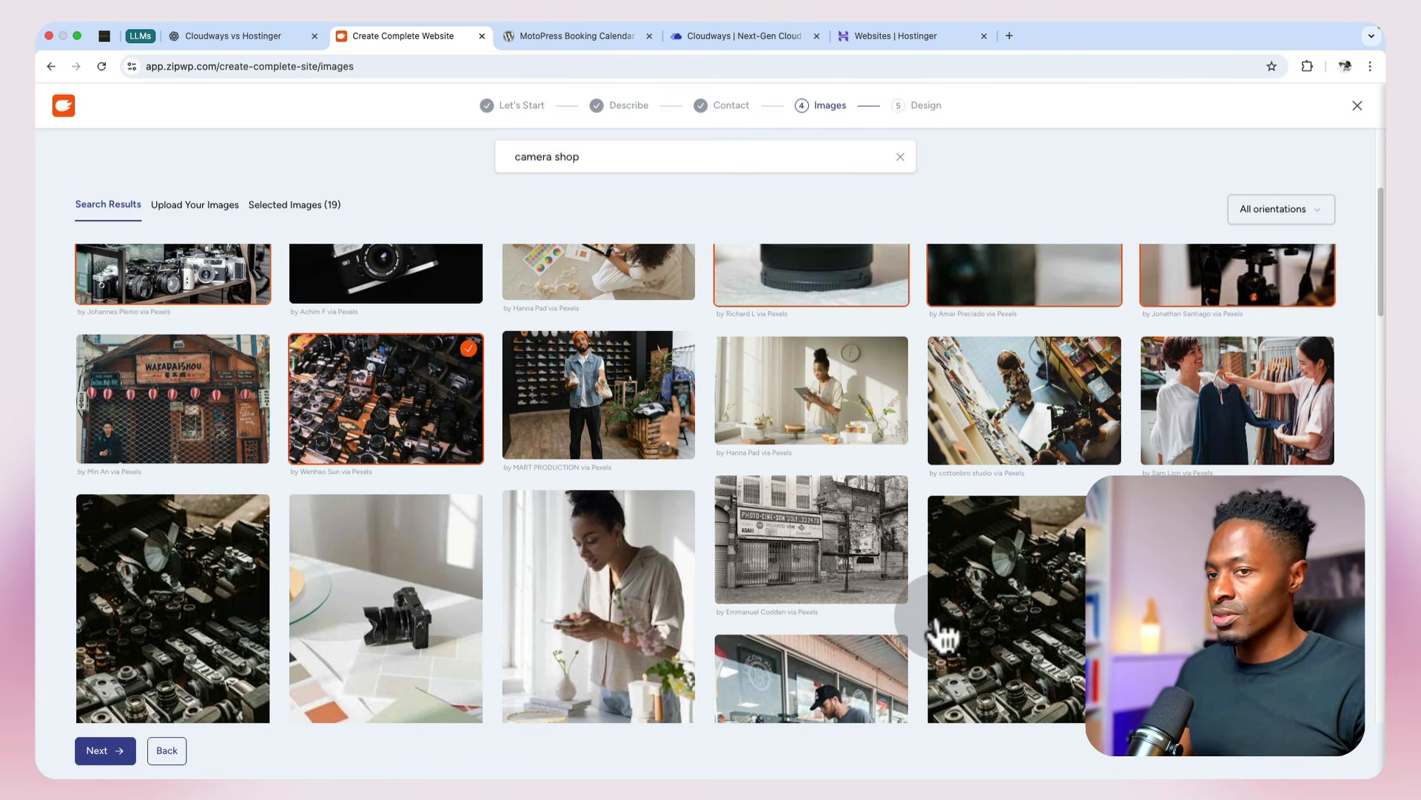
pyautogui.click(1044, 433)
pyautogui.scroll(-8, 1044, 433)
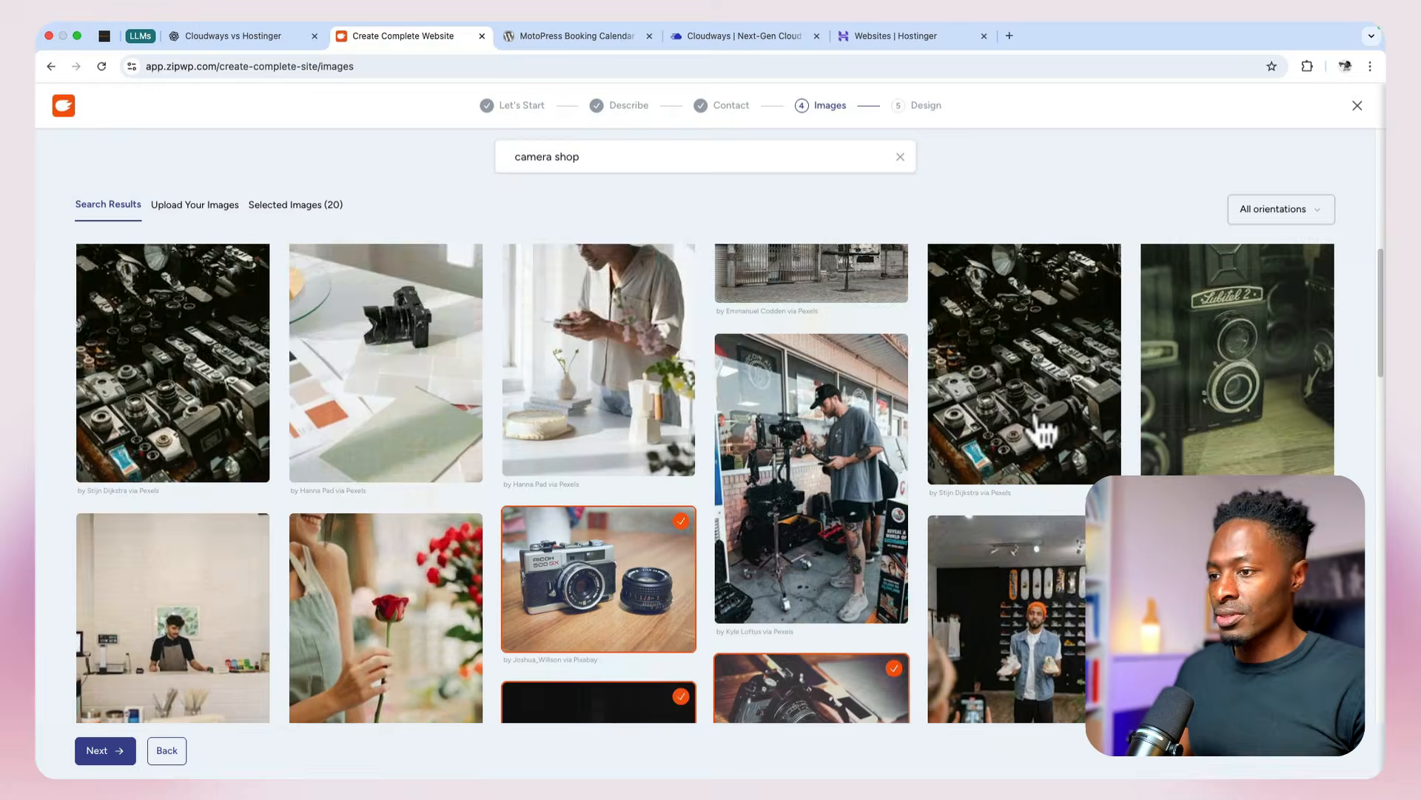
# Step: Add the photo of a person inside the brightly lit camera store and check the option for uploading own images
pyautogui.scroll(-3, 1044, 433)
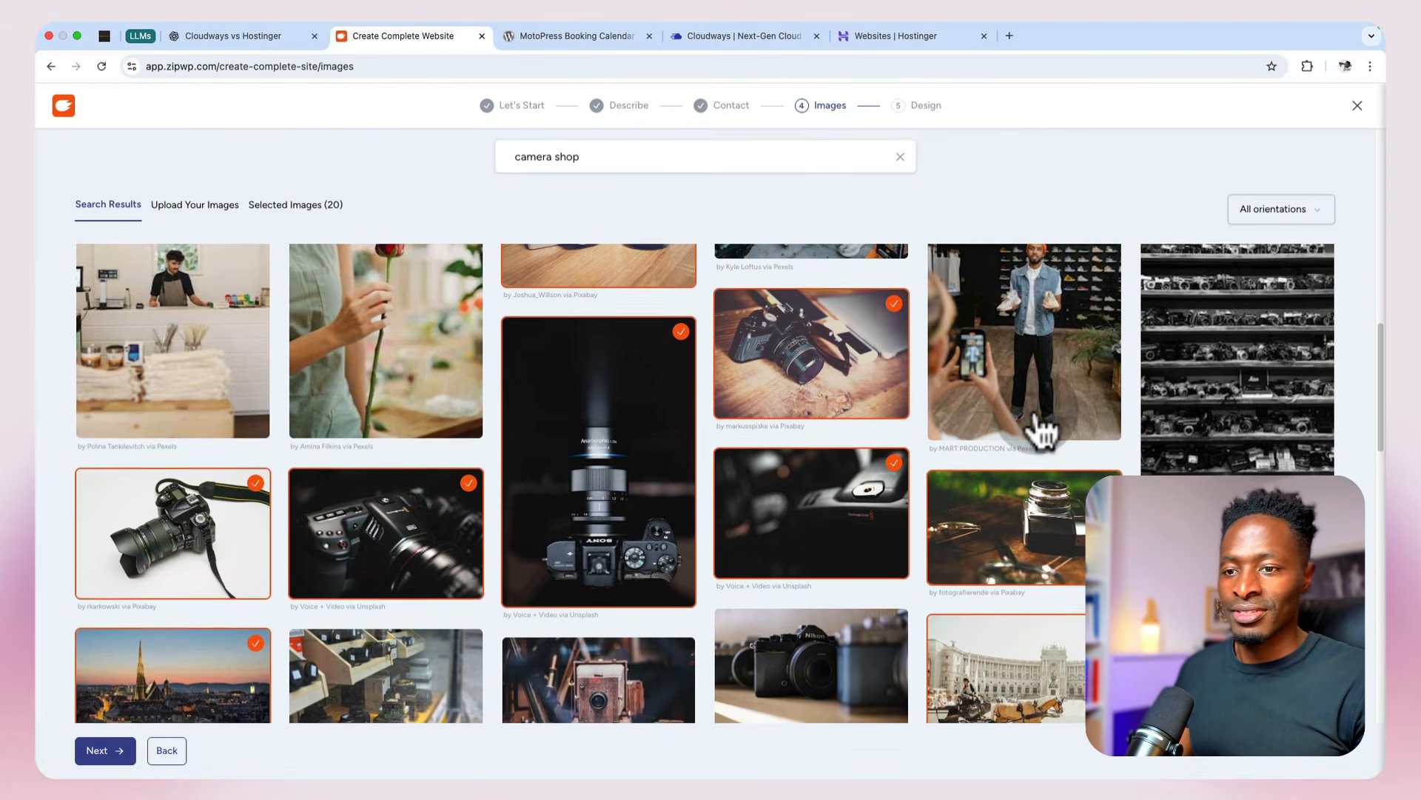
pyautogui.scroll(-5, 1044, 433)
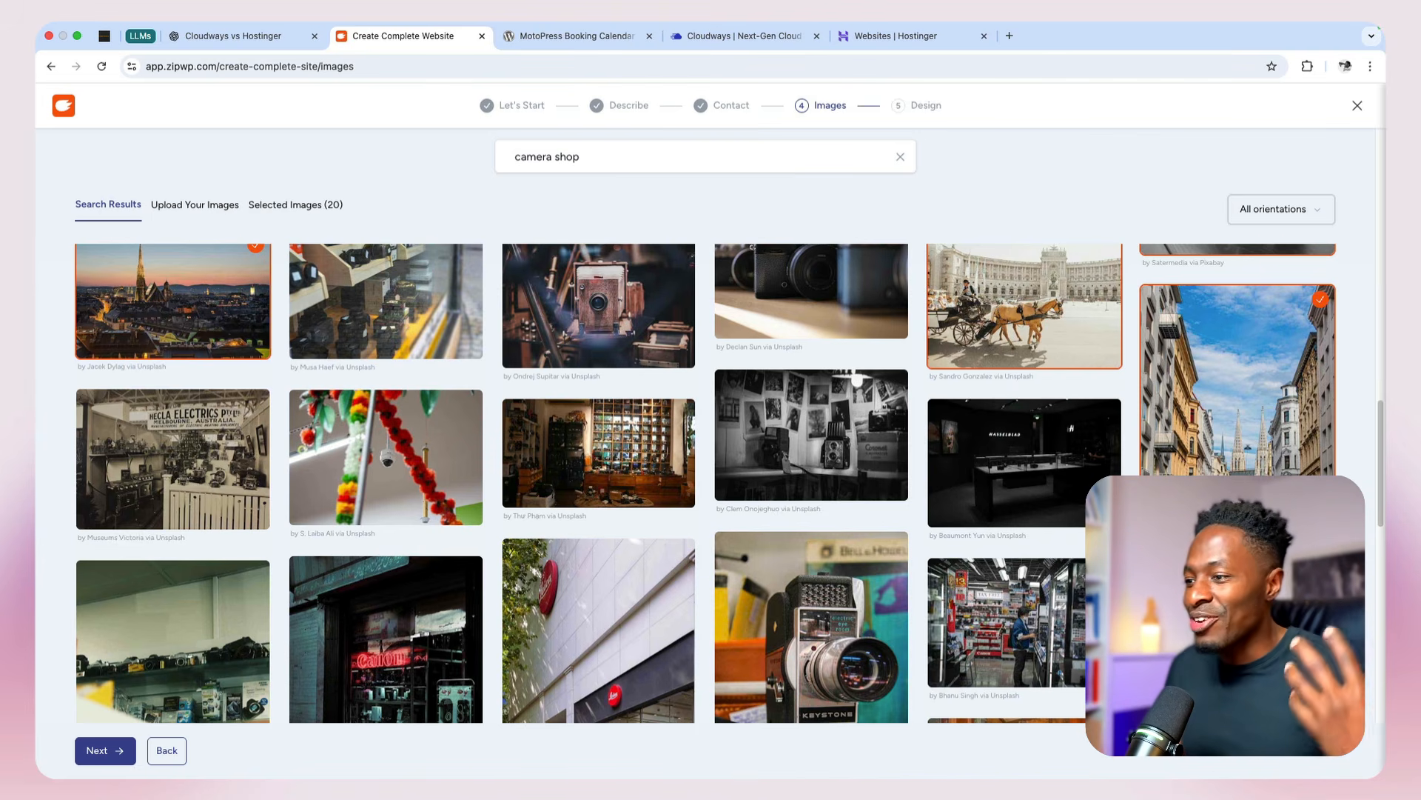
pyautogui.scroll(-3, 1035, 570)
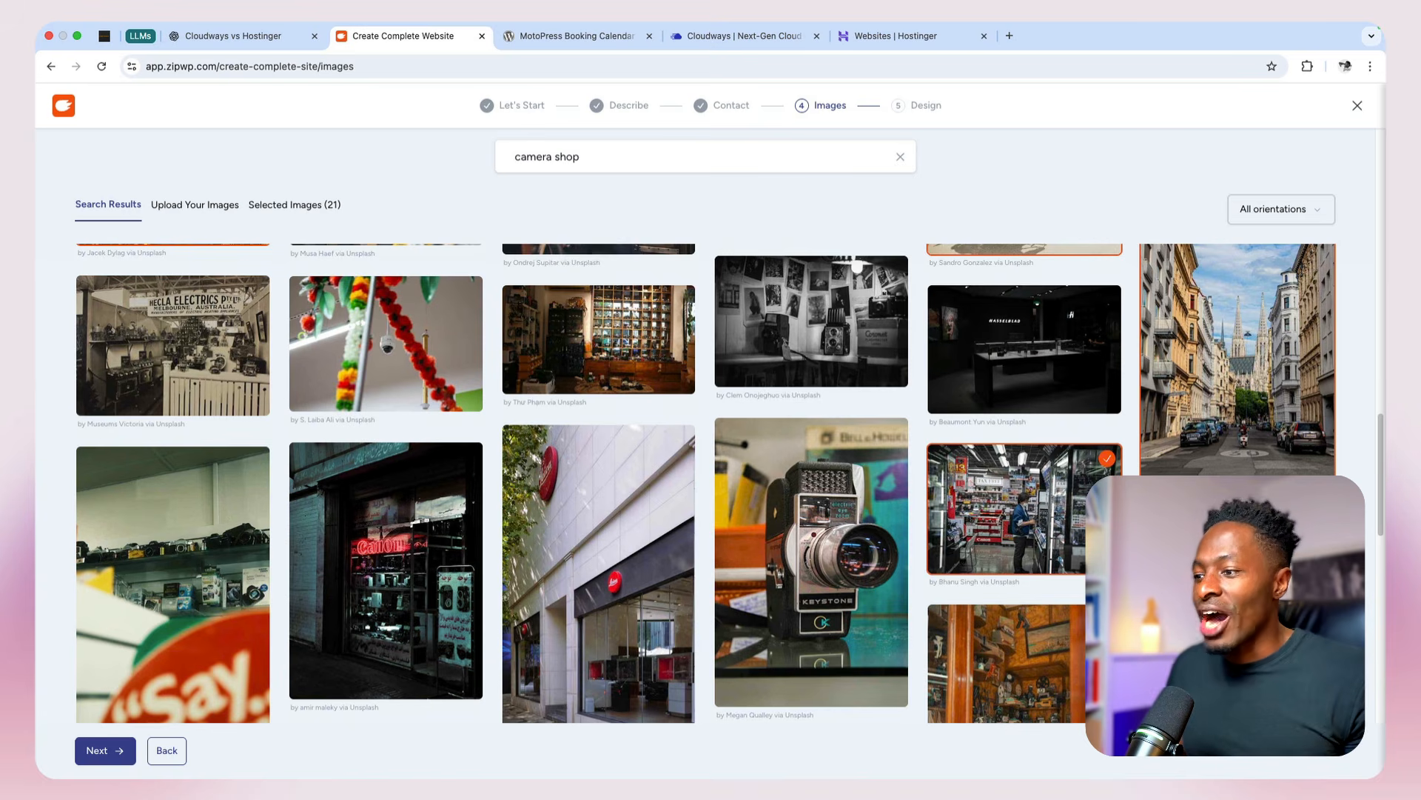
pyautogui.scroll(-2, 705, 483)
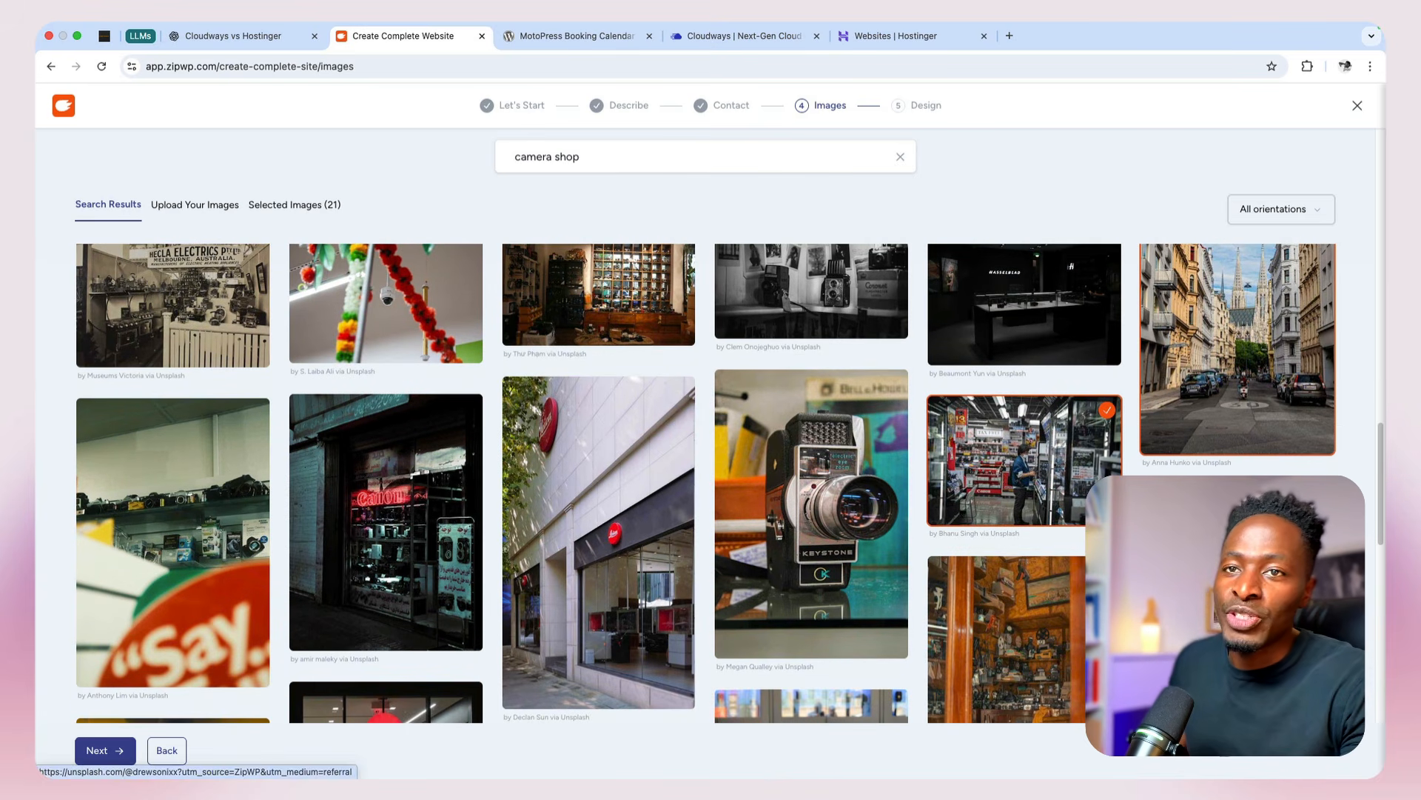
pyautogui.click(182, 207)
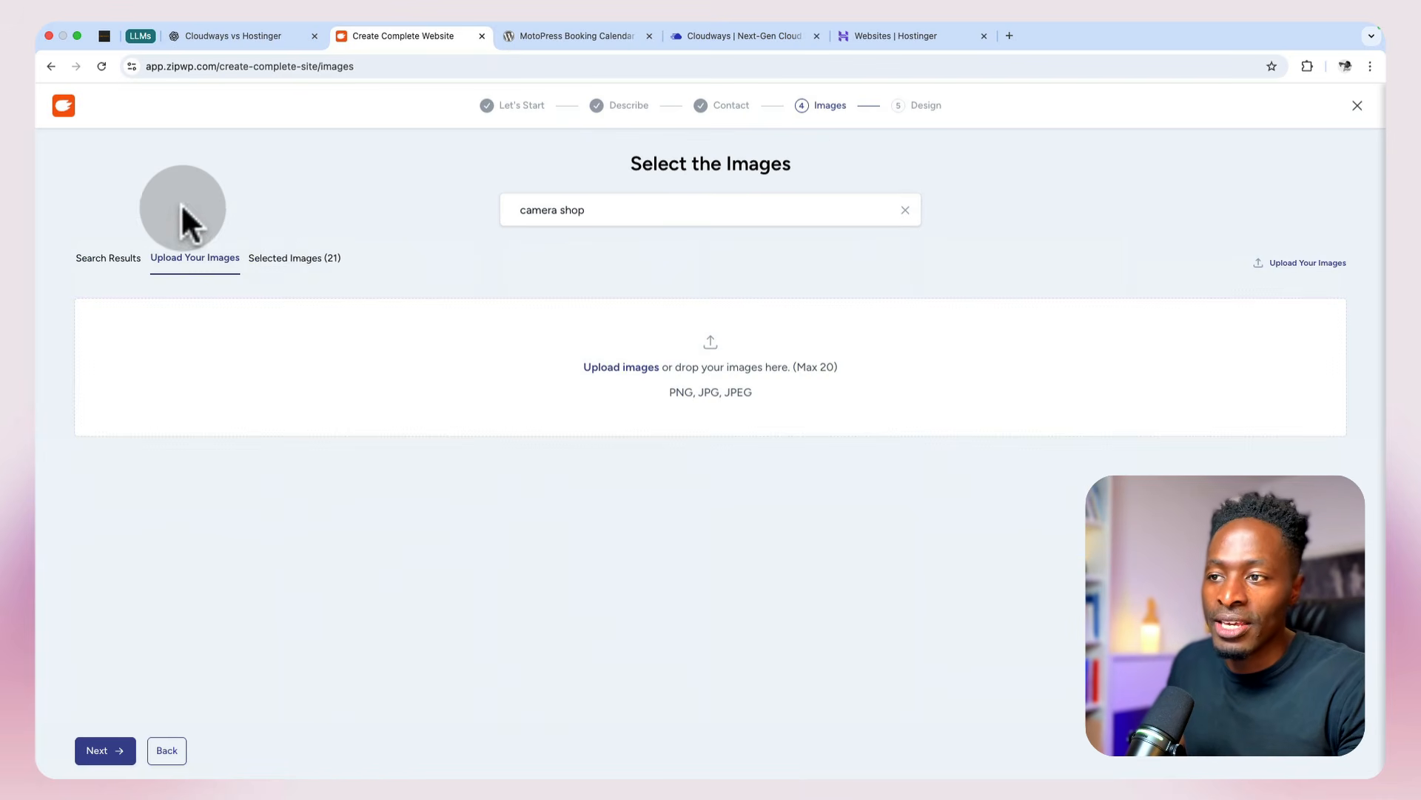
pyautogui.click(100, 259)
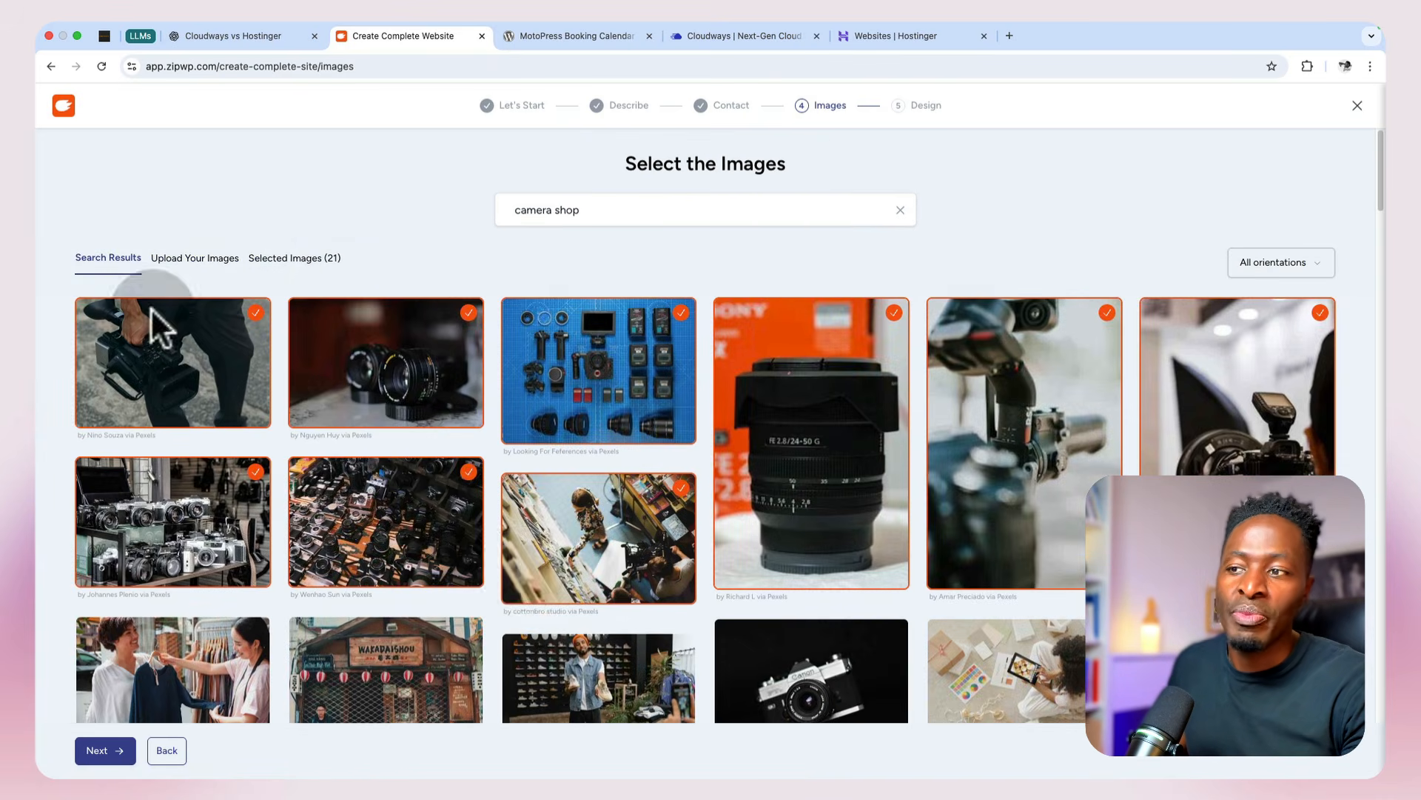
# Step: Browse further camera shop results and add the shop window photo with the green neon "PHOTO" sign
pyautogui.scroll(-1, 921, 703)
pyautogui.scroll(-10, 921, 689)
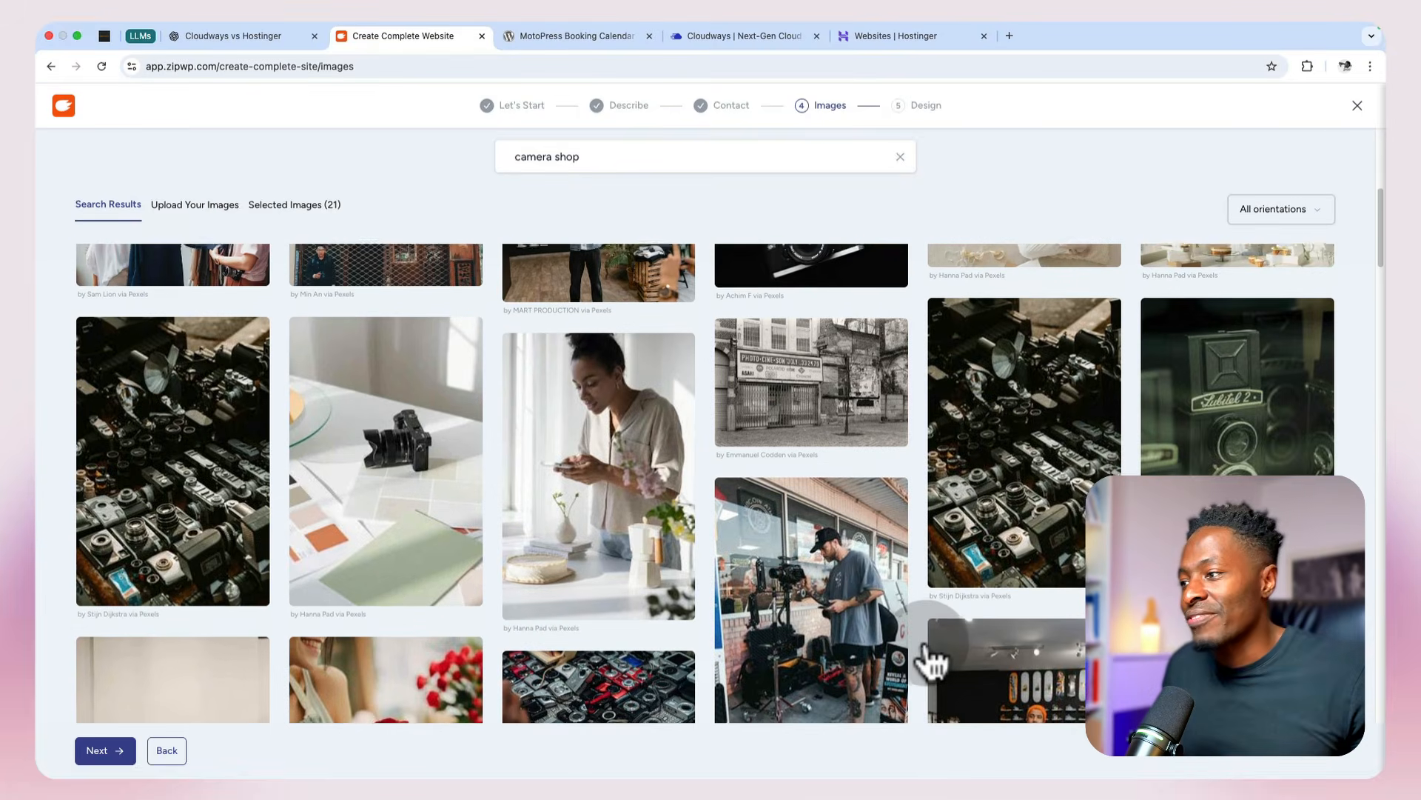
pyautogui.scroll(-4, 935, 661)
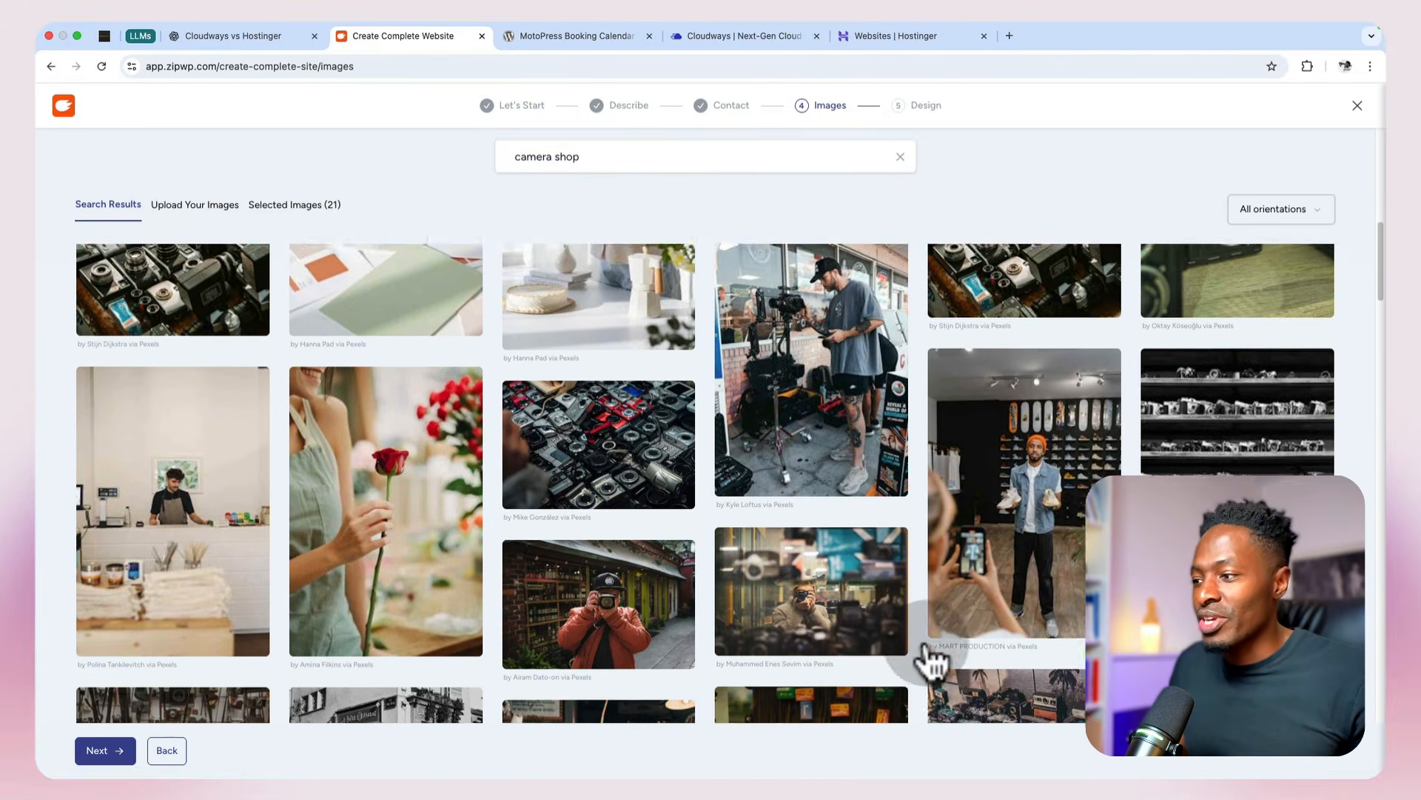
pyautogui.scroll(-5, 934, 661)
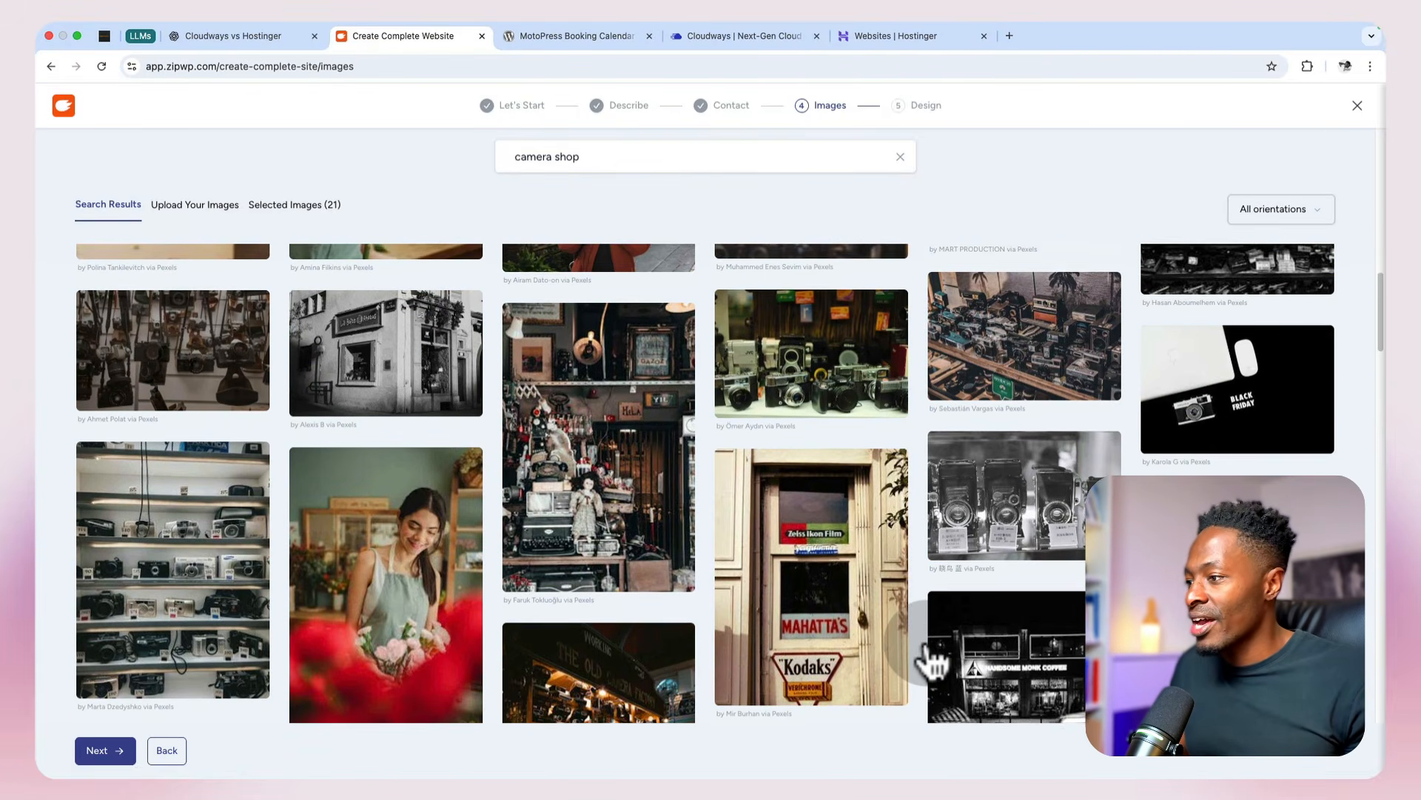
pyautogui.scroll(-8, 928, 646)
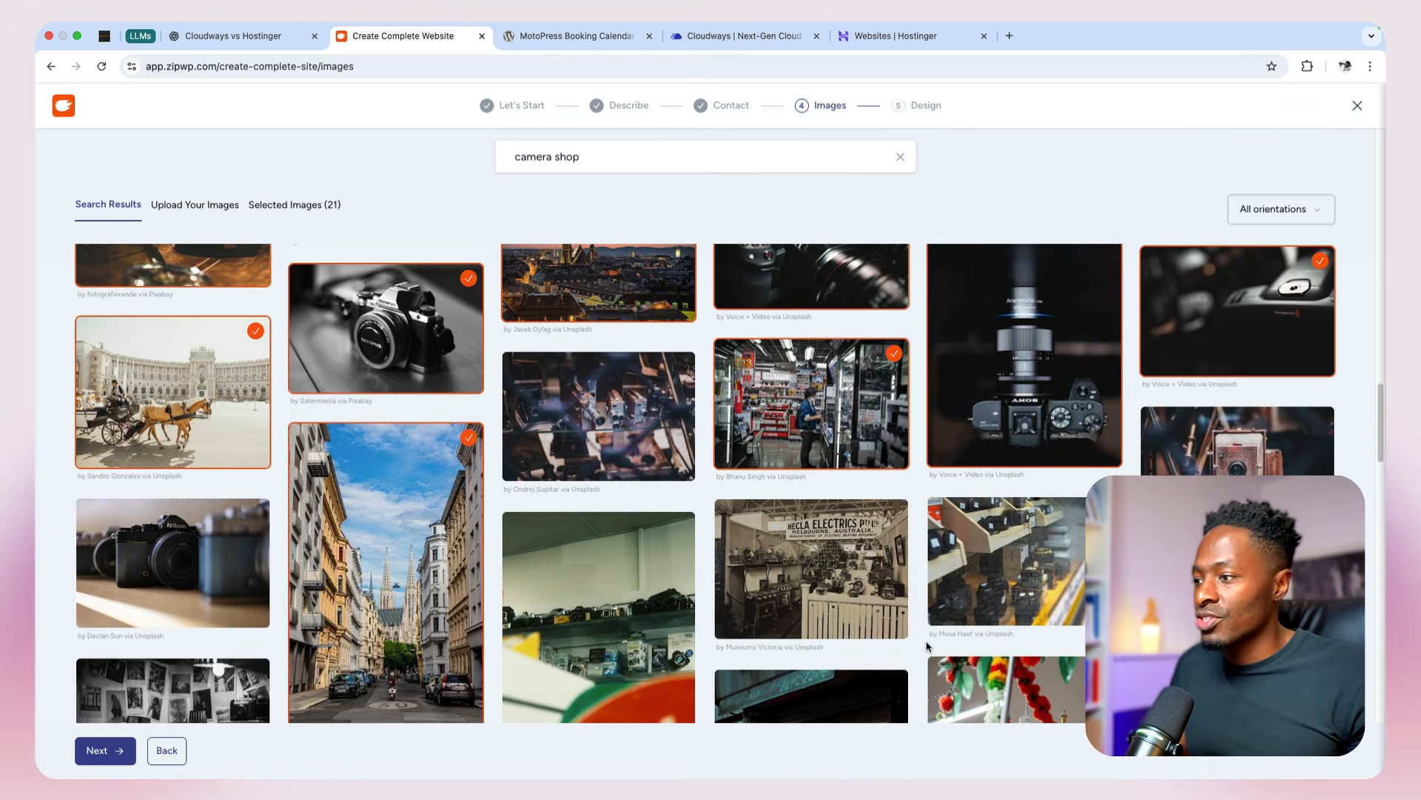
pyautogui.scroll(-2, 927, 647)
pyautogui.scroll(-10, 928, 647)
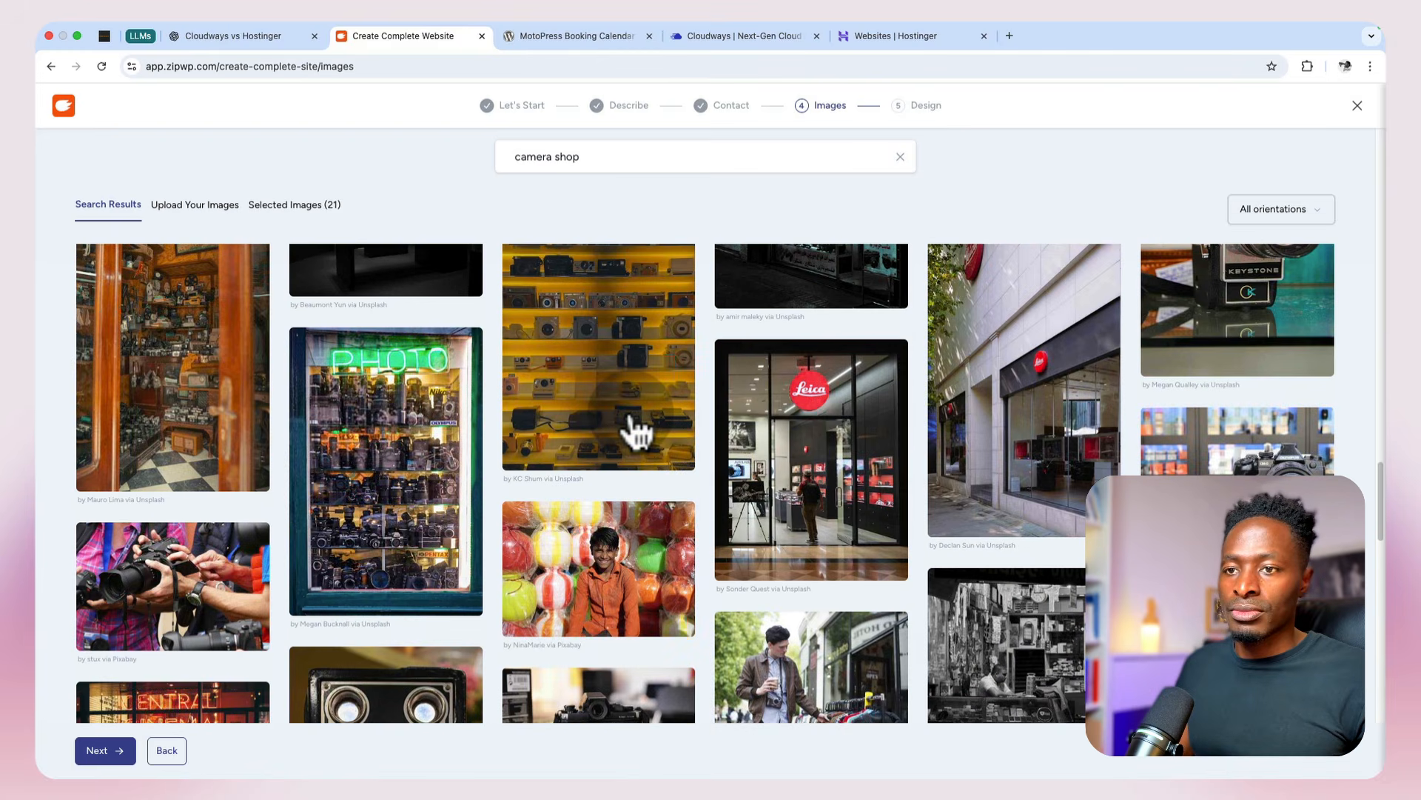
pyautogui.scroll(-8, 635, 432)
pyautogui.scroll(8, 636, 432)
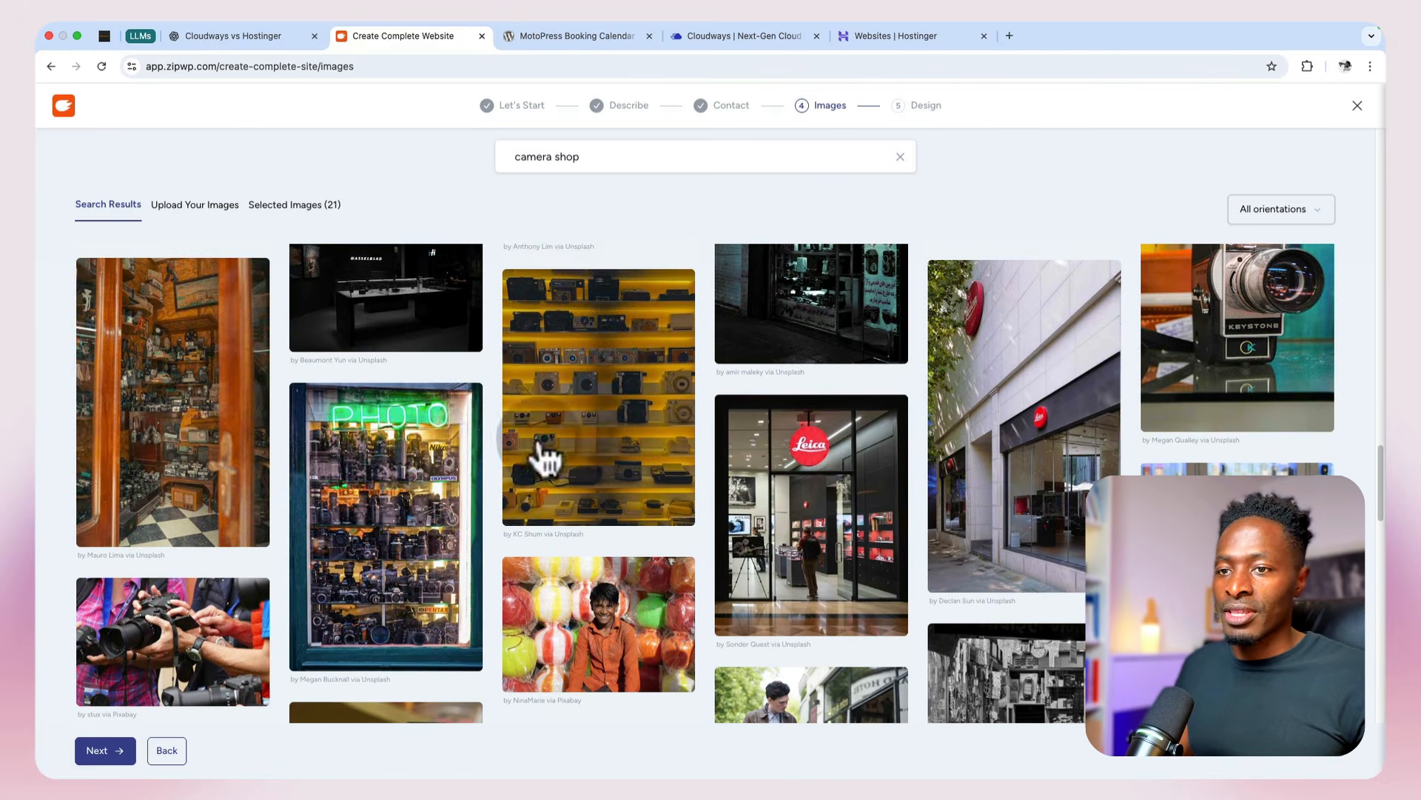
pyautogui.click(444, 468)
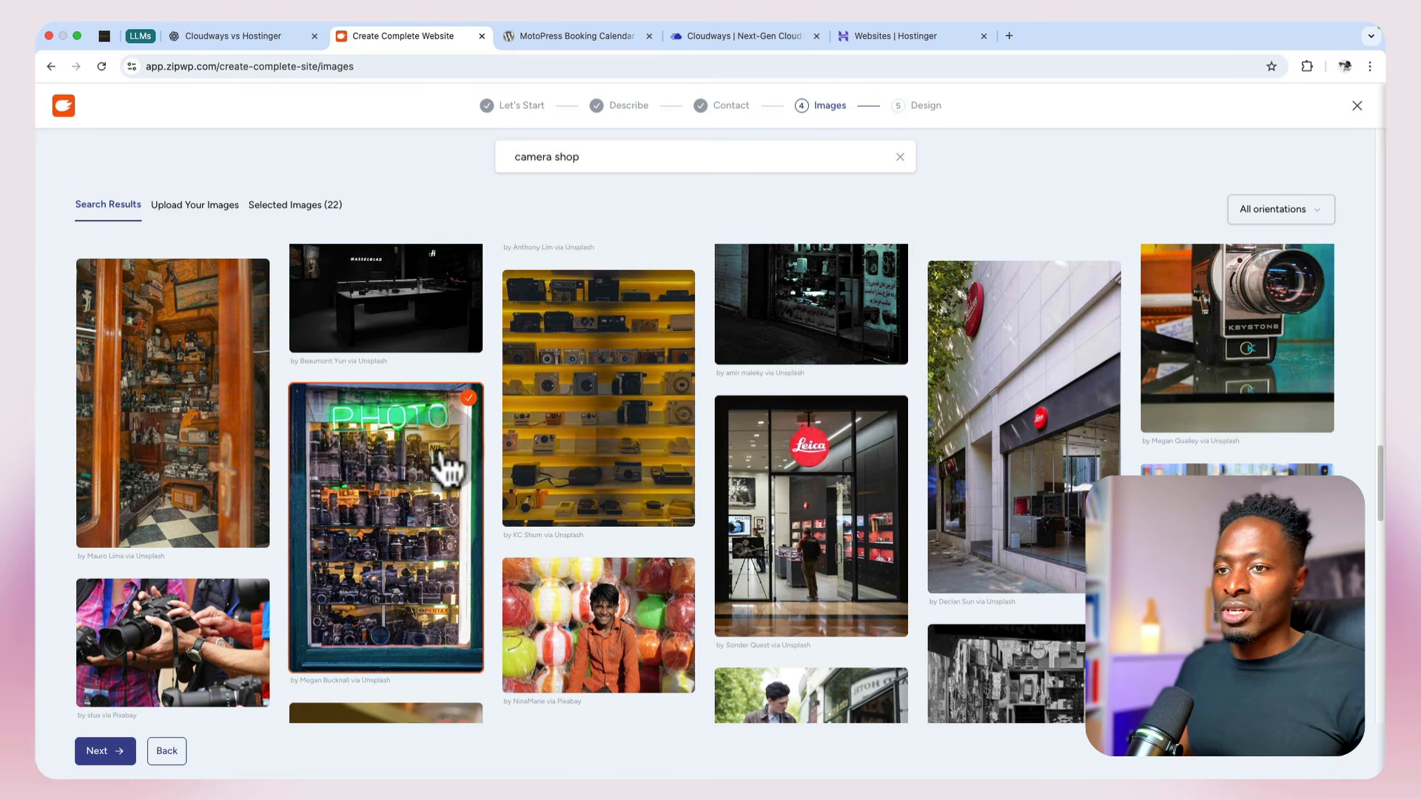
# Step: Confirm the image selection to continue to the design stage and look through the generated website design options
pyautogui.click(101, 750)
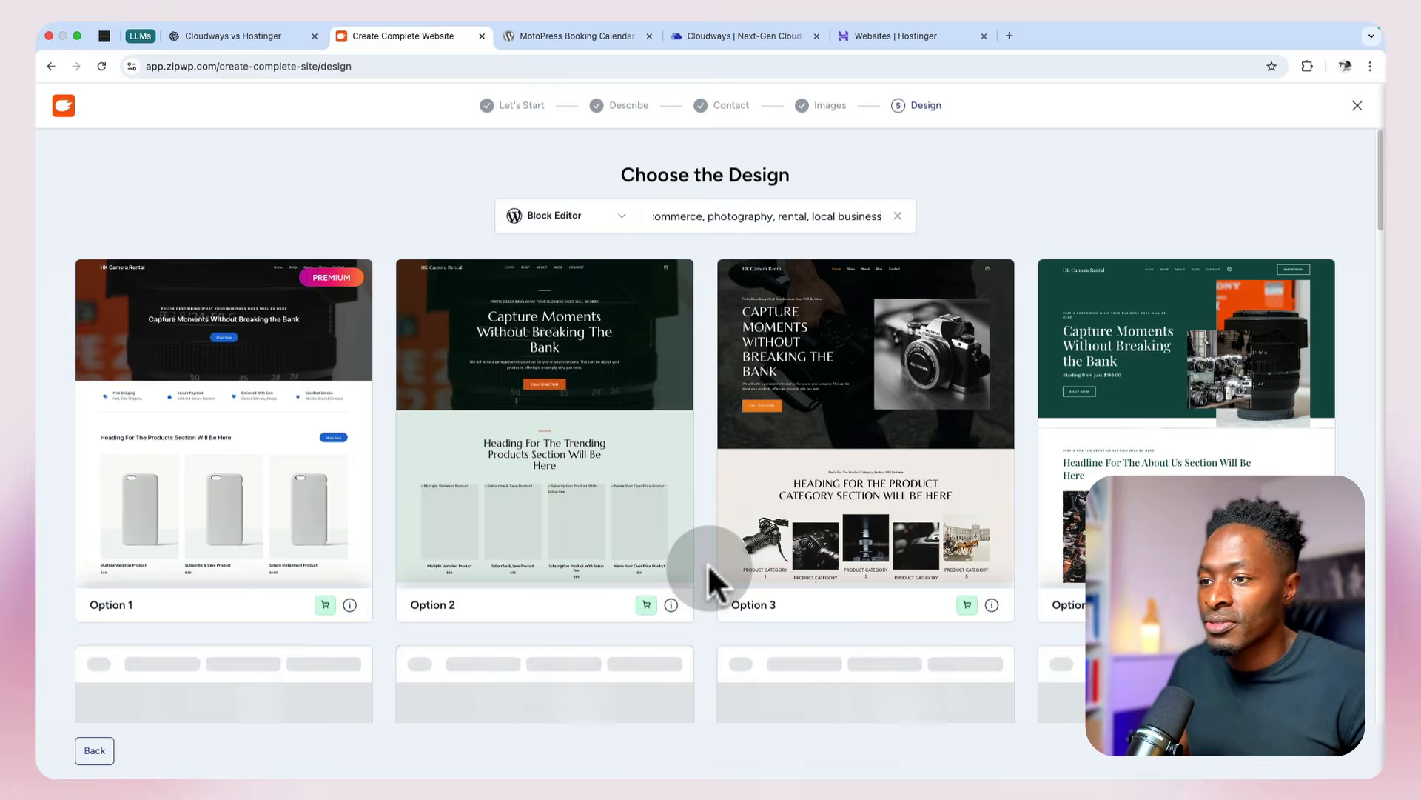
pyautogui.scroll(-5, 706, 574)
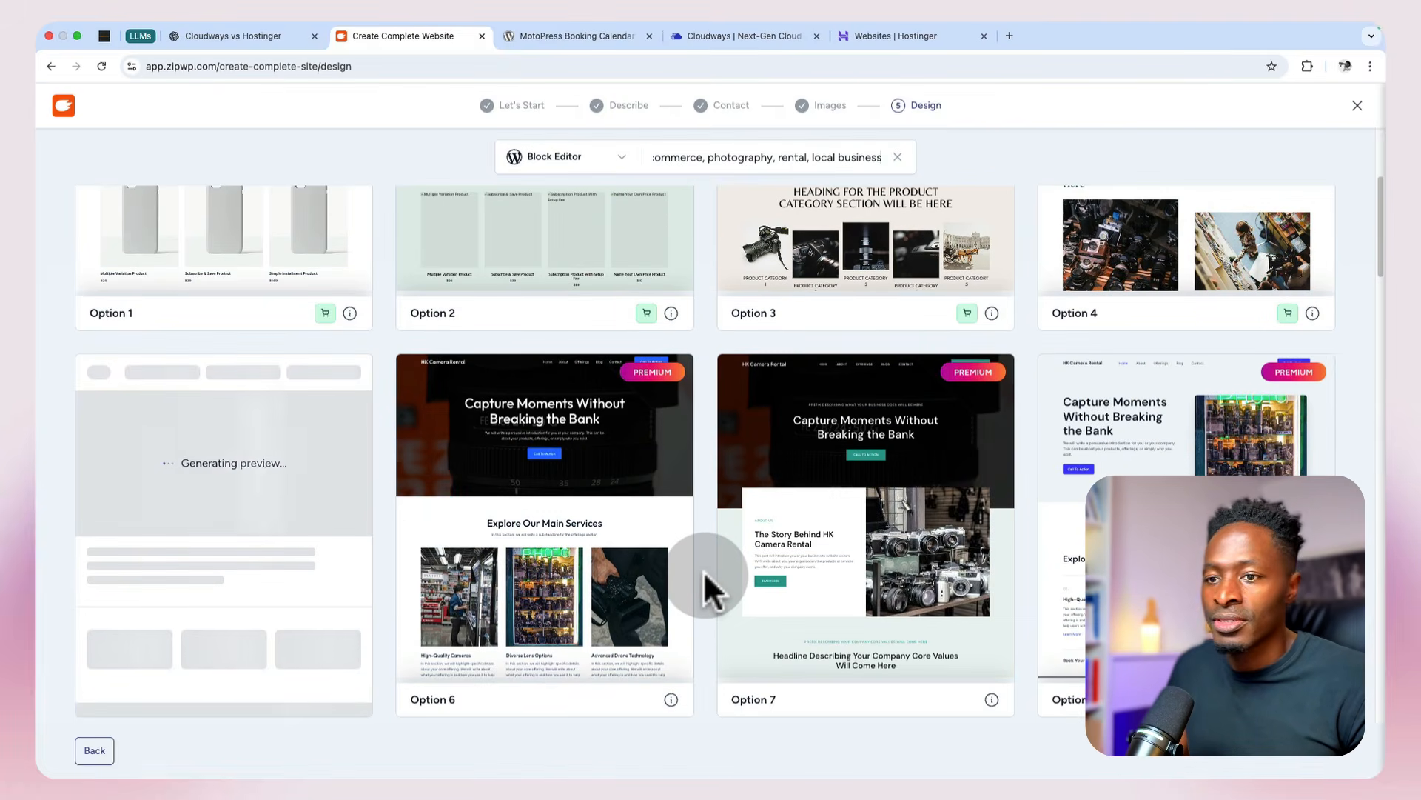
pyautogui.scroll(-10, 704, 570)
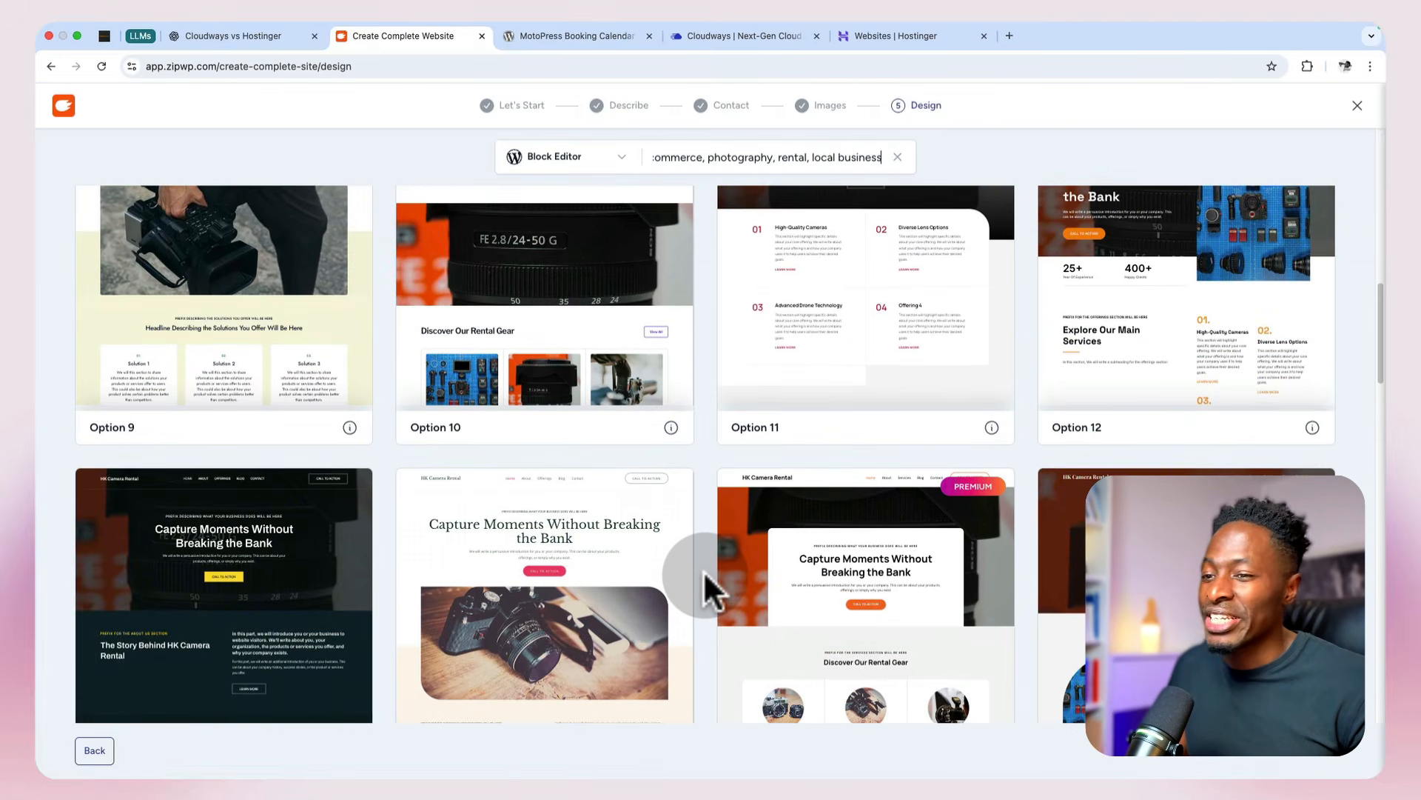
pyautogui.scroll(-6, 704, 570)
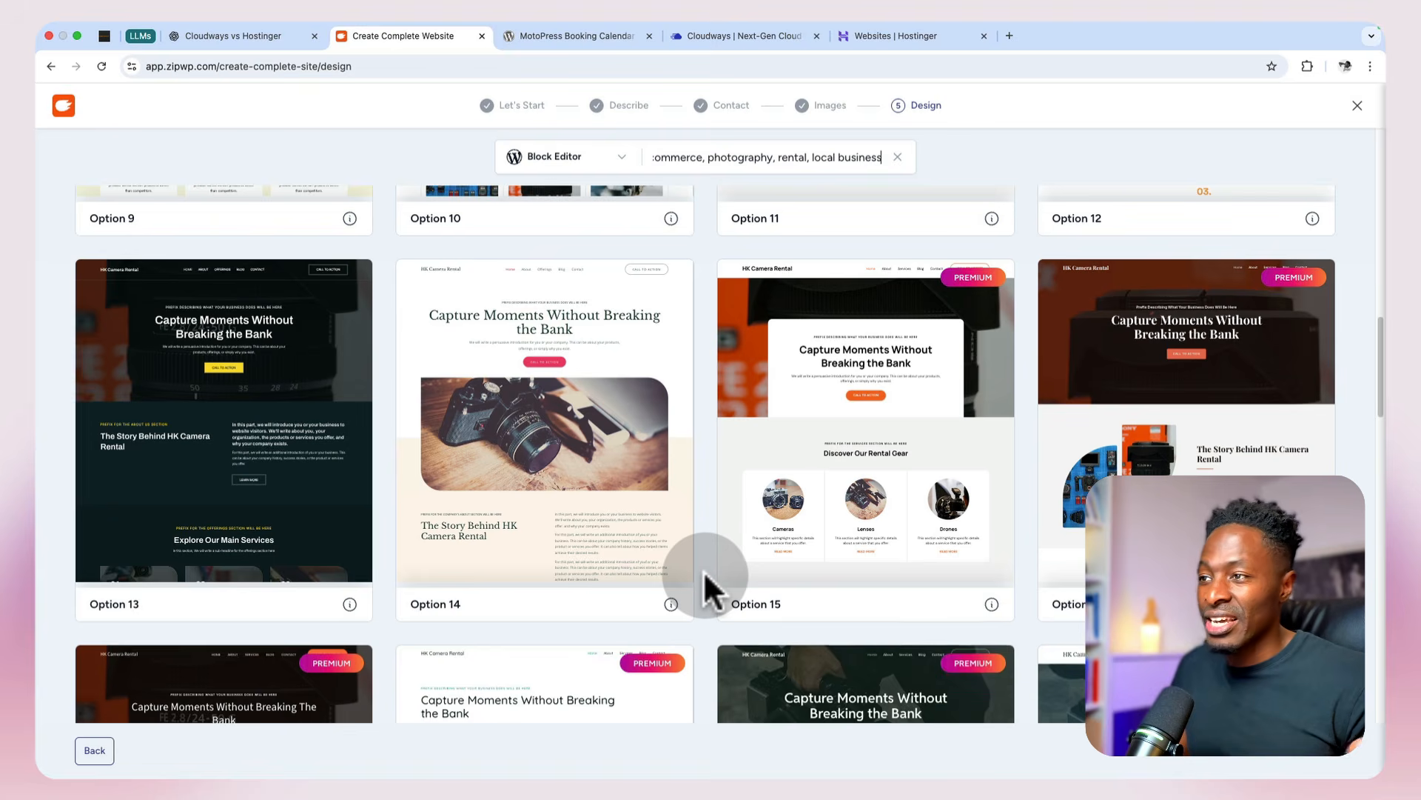
pyautogui.scroll(-5, 705, 576)
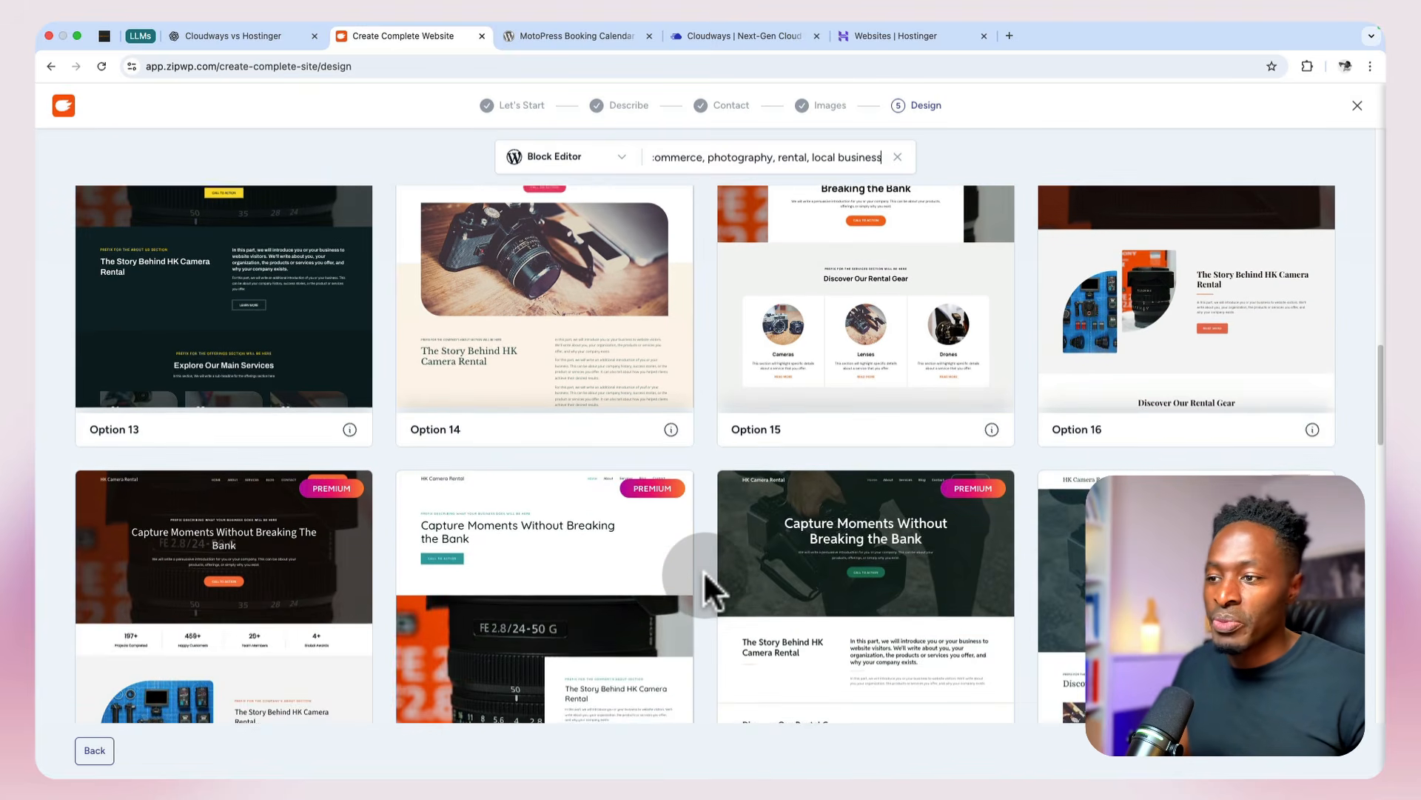
pyautogui.scroll(-15, 704, 570)
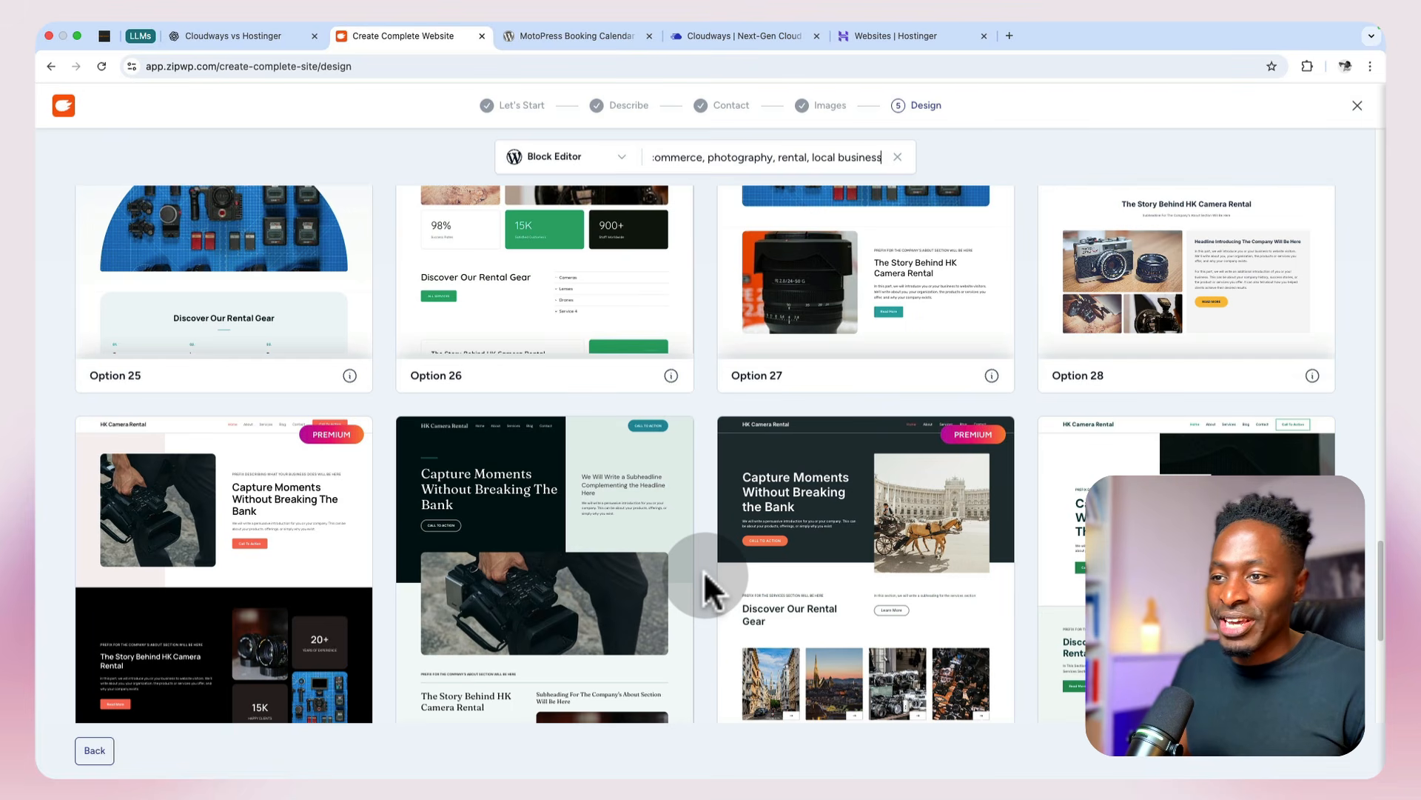
pyautogui.scroll(-3, 705, 577)
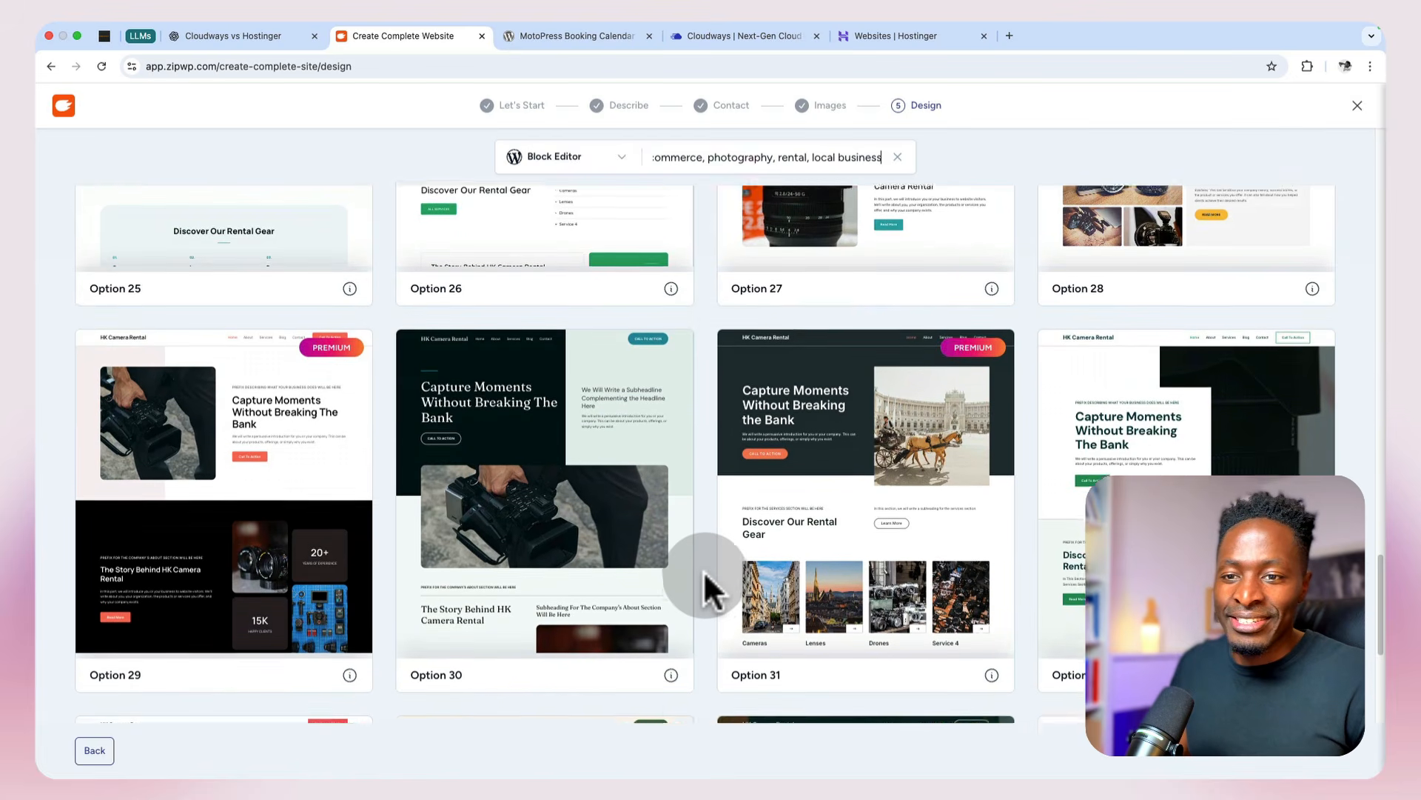
pyautogui.scroll(-5, 703, 585)
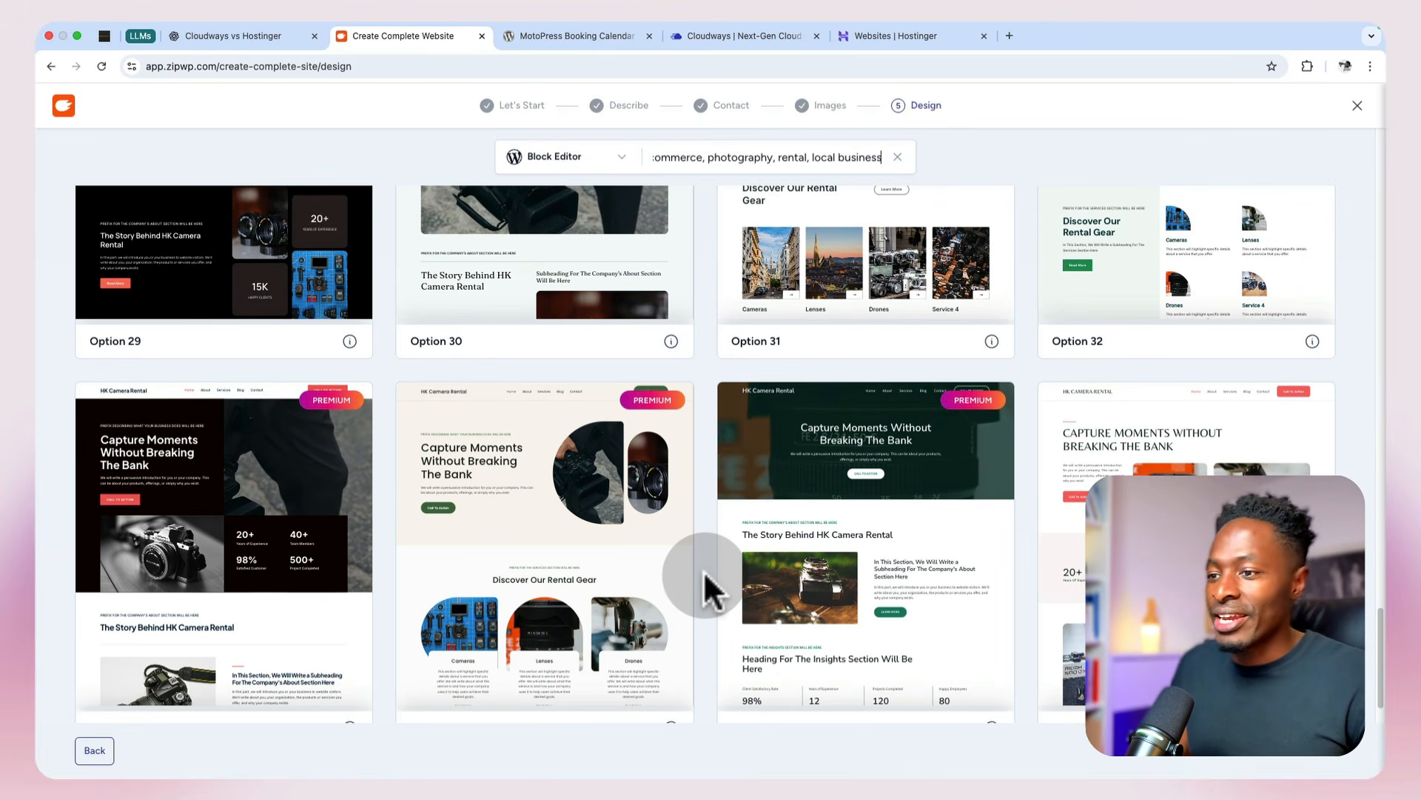
# Step: Browse the remaining design options and open the dark premium Option 33 for customization
pyautogui.scroll(-1, 705, 579)
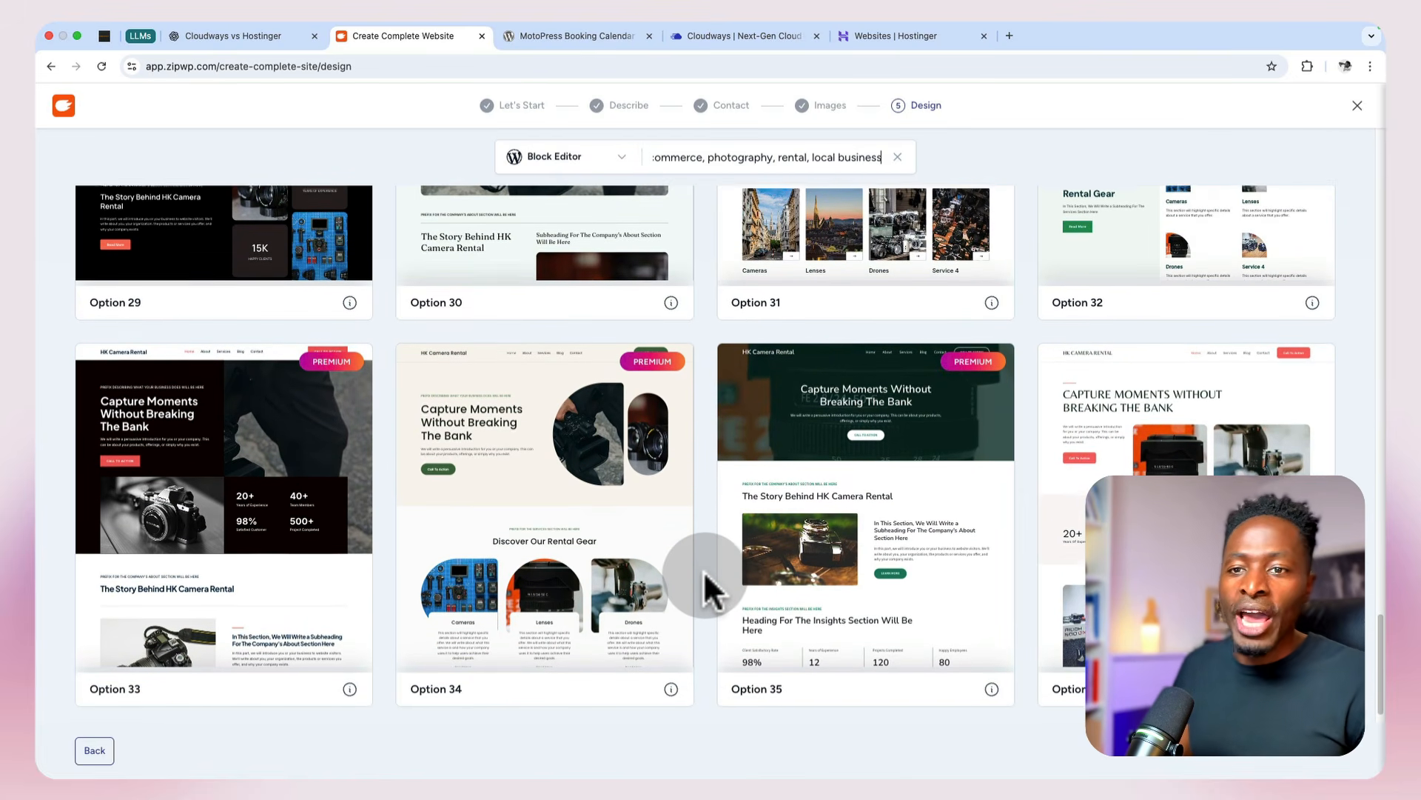
pyautogui.scroll(-1, 704, 589)
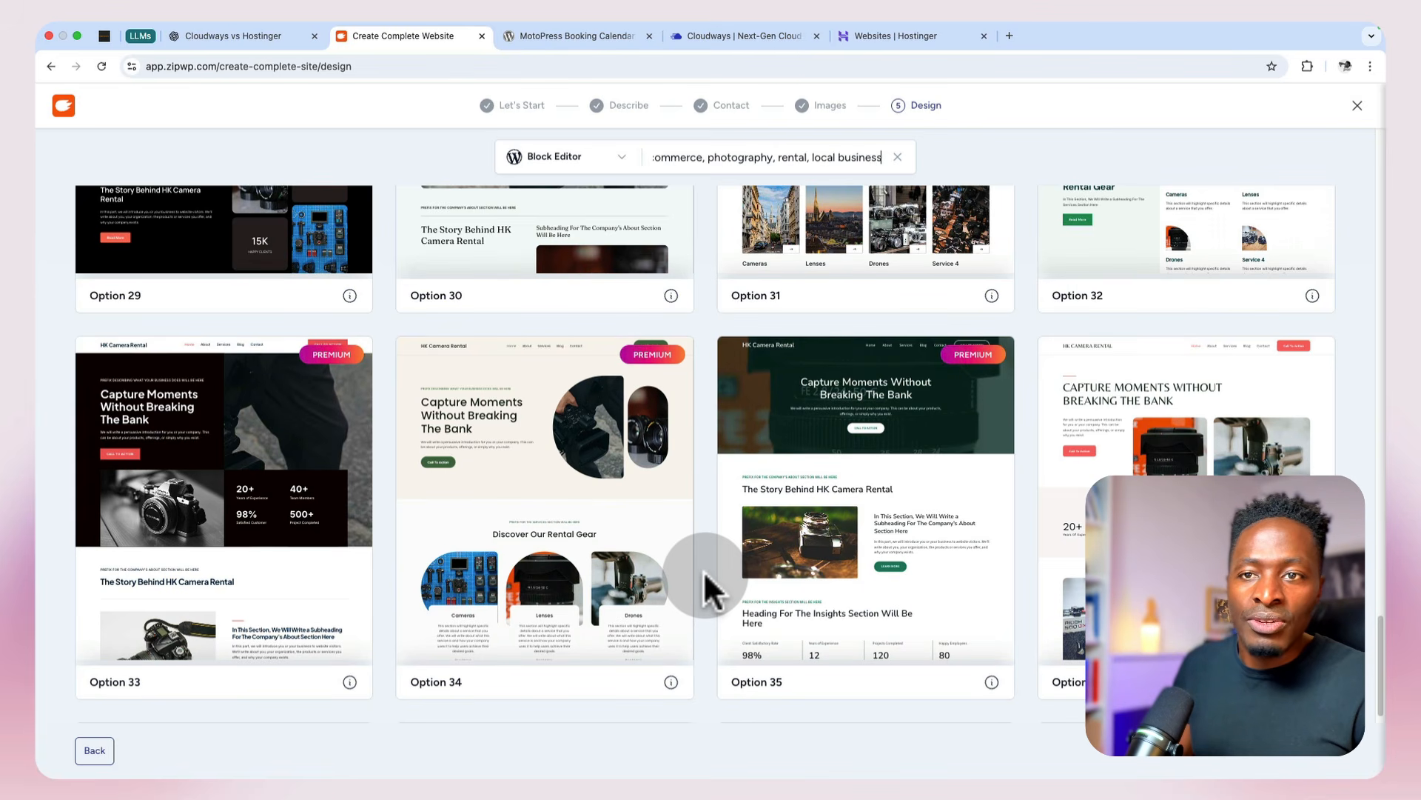
pyautogui.scroll(-1, 226, 559)
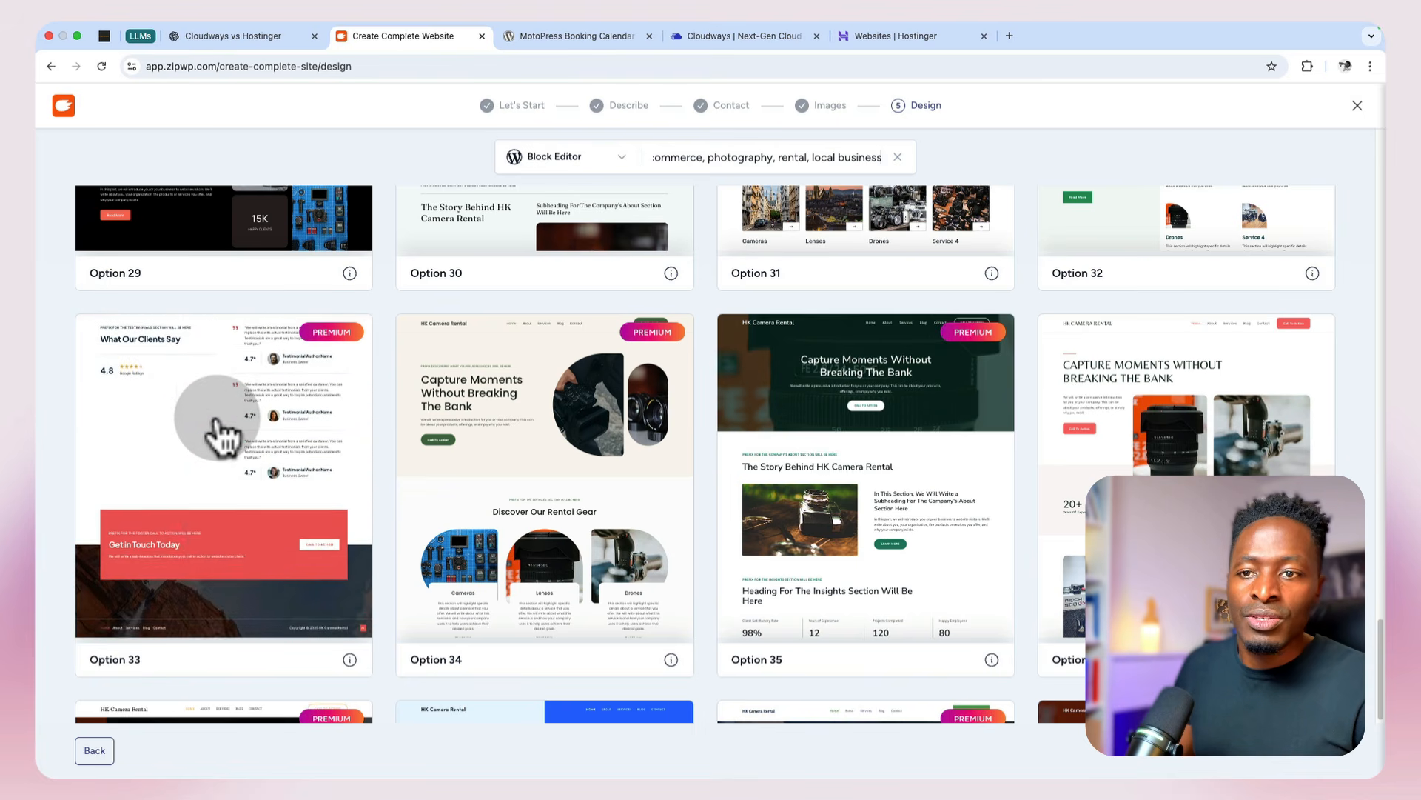
pyautogui.click(215, 422)
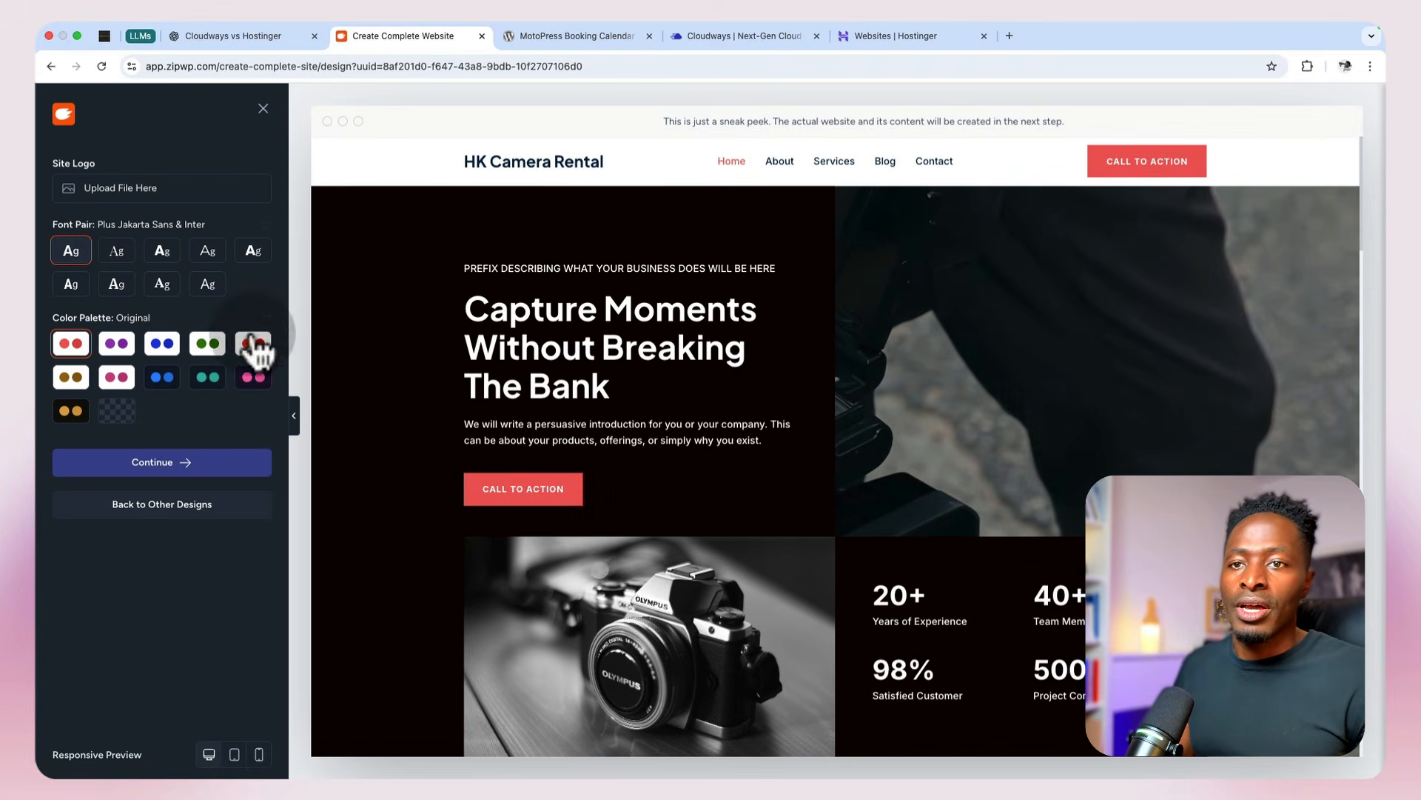
# Step: Try out the purple, blue, green, pink and other color palettes, apply the red Style 4 palette and check it in the page preview
pyautogui.click(118, 348)
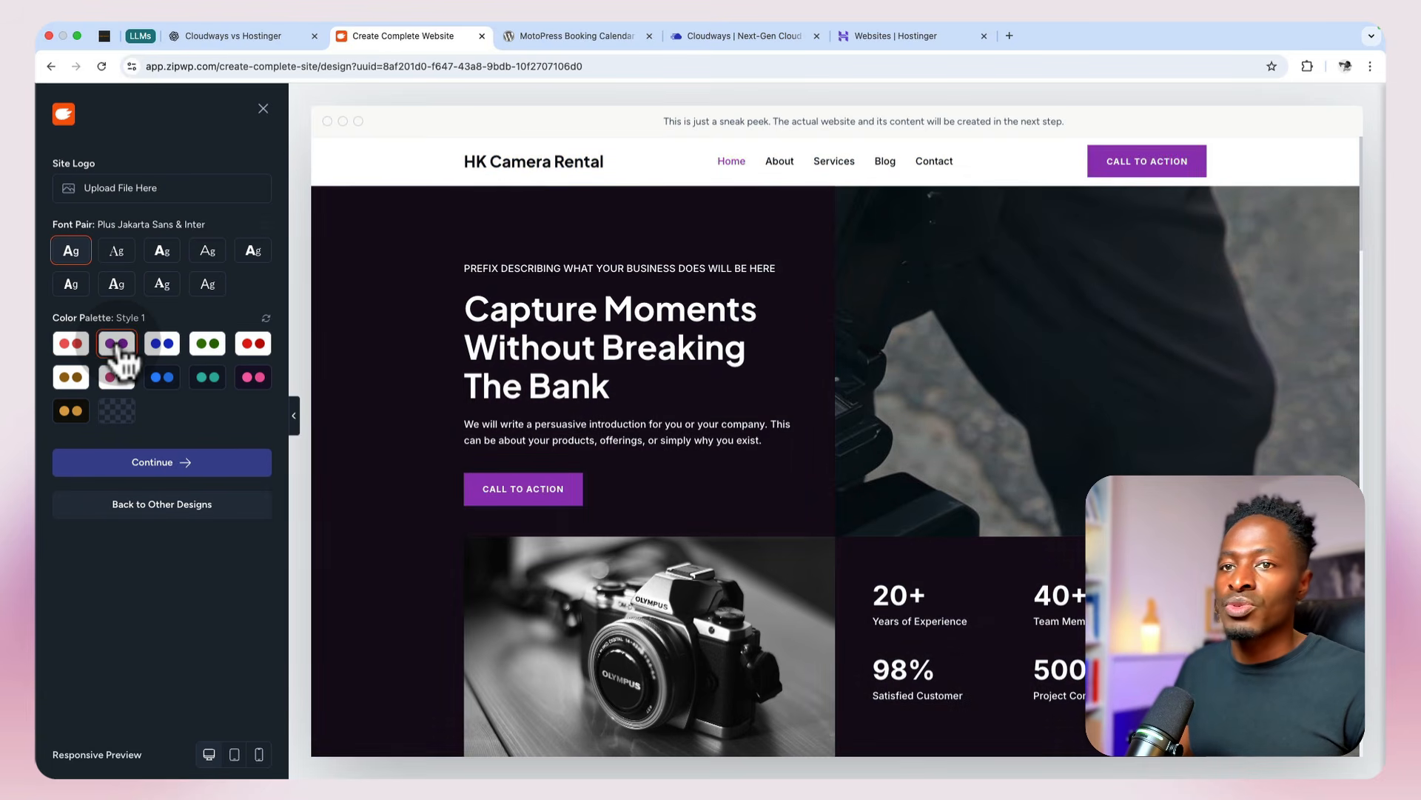
pyautogui.click(166, 346)
pyautogui.click(209, 350)
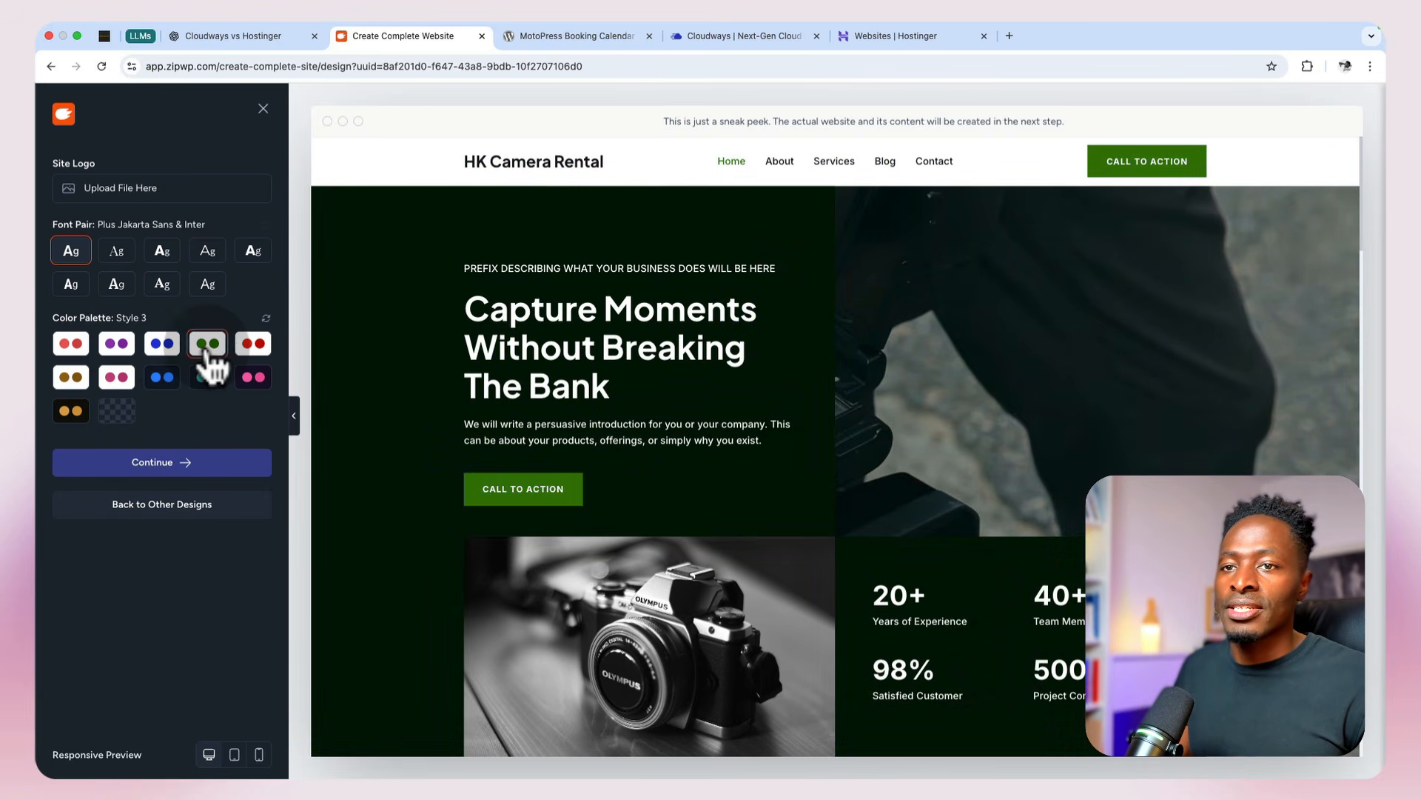
pyautogui.click(252, 346)
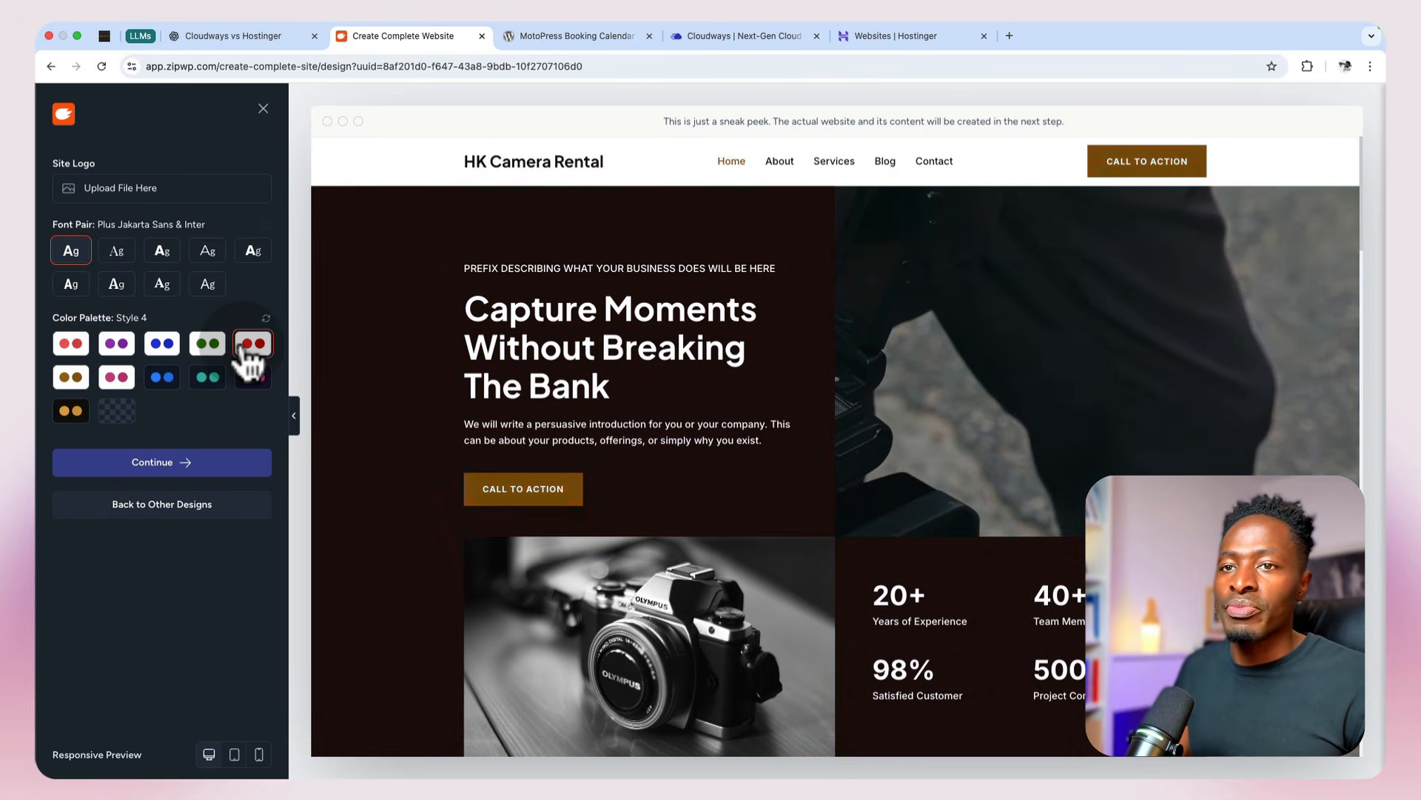
pyautogui.click(68, 379)
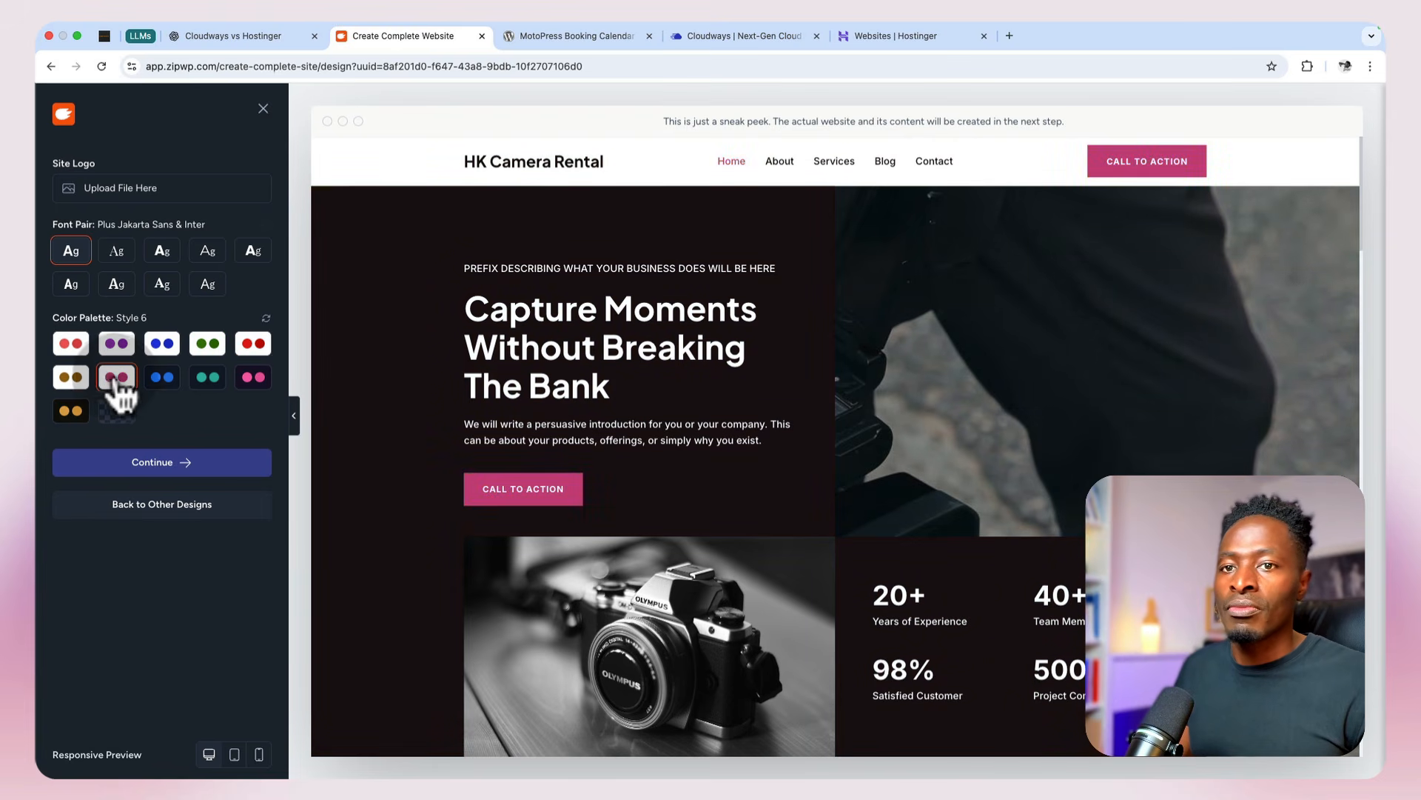
pyautogui.click(166, 381)
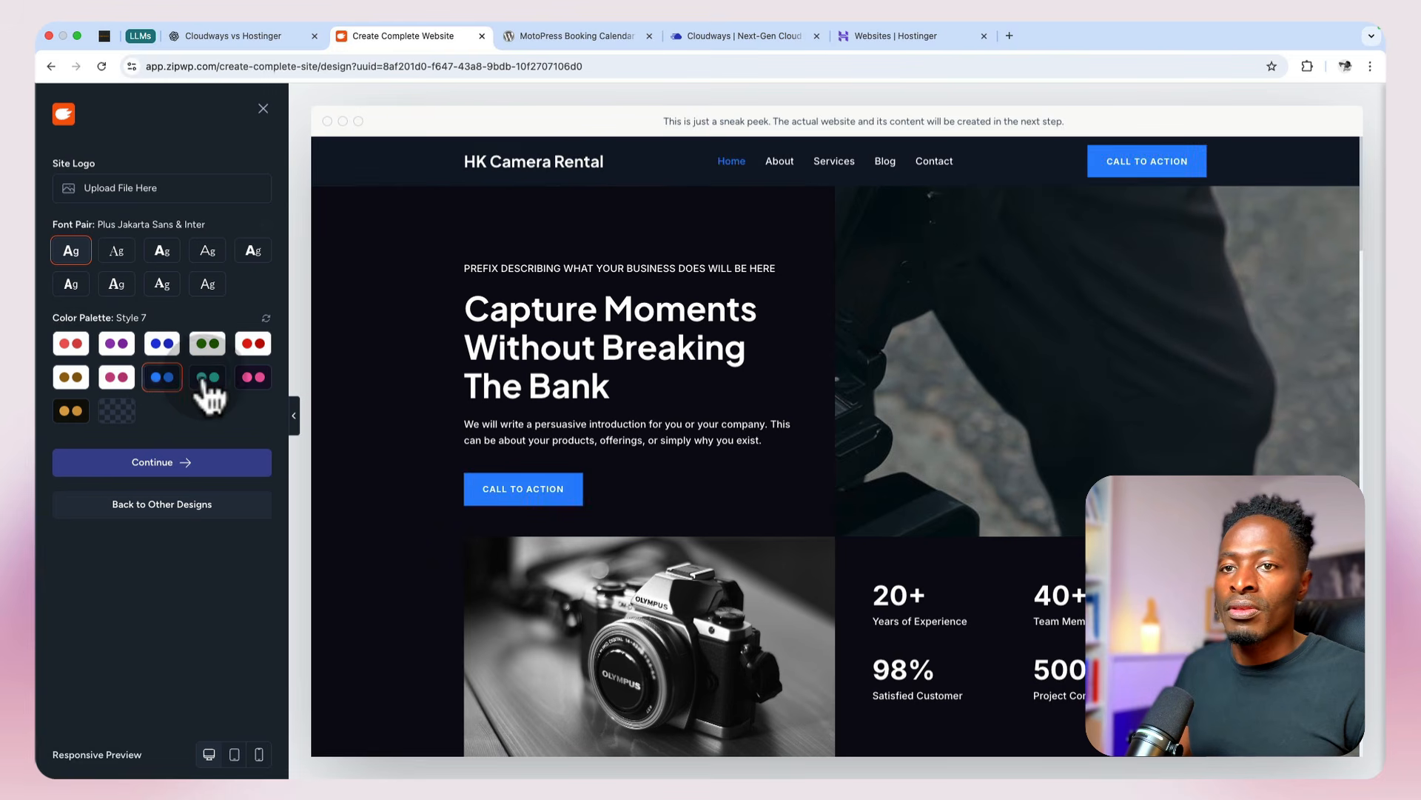
pyautogui.click(208, 377)
pyautogui.click(252, 376)
pyautogui.click(250, 345)
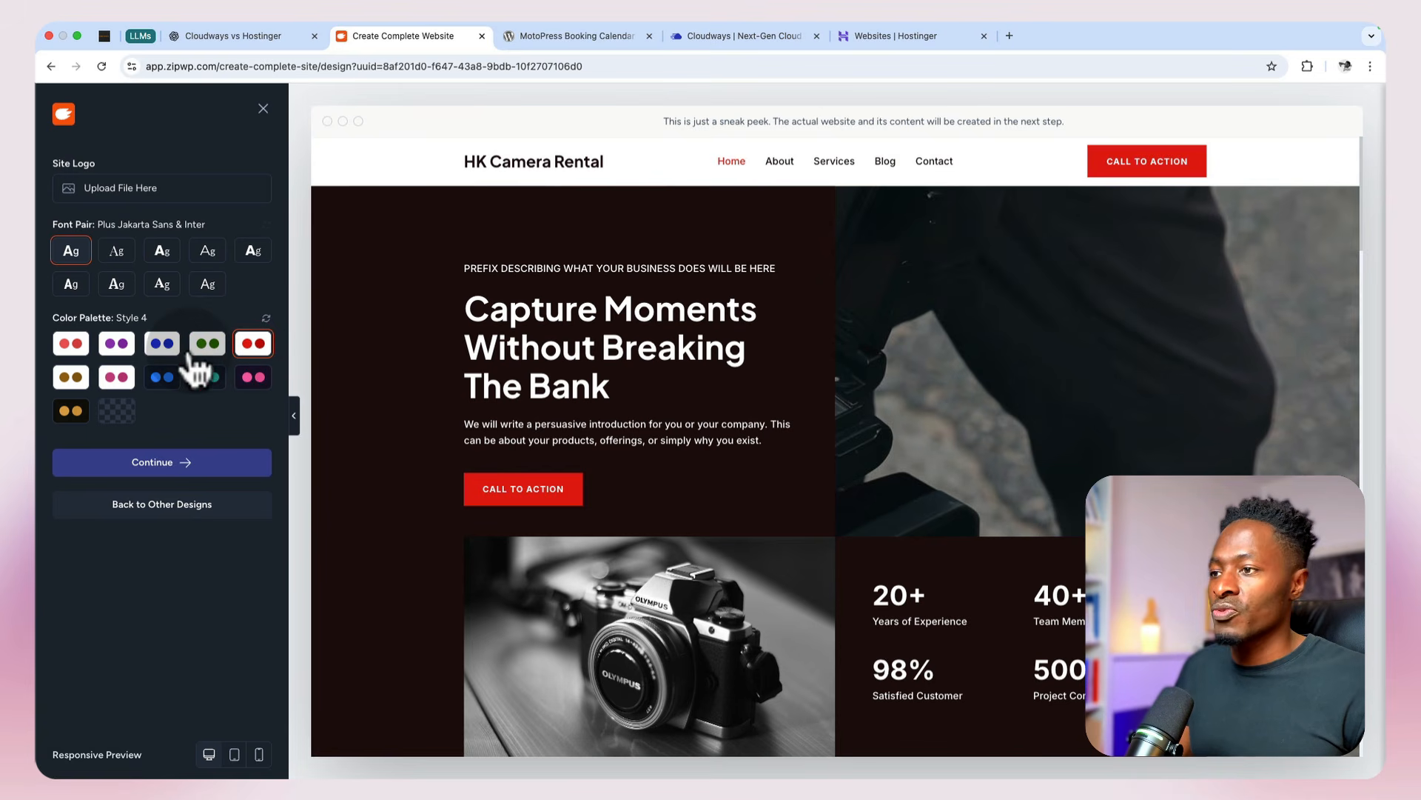
pyautogui.scroll(-10, 613, 443)
pyautogui.scroll(8, 612, 445)
pyautogui.scroll(-5, 625, 451)
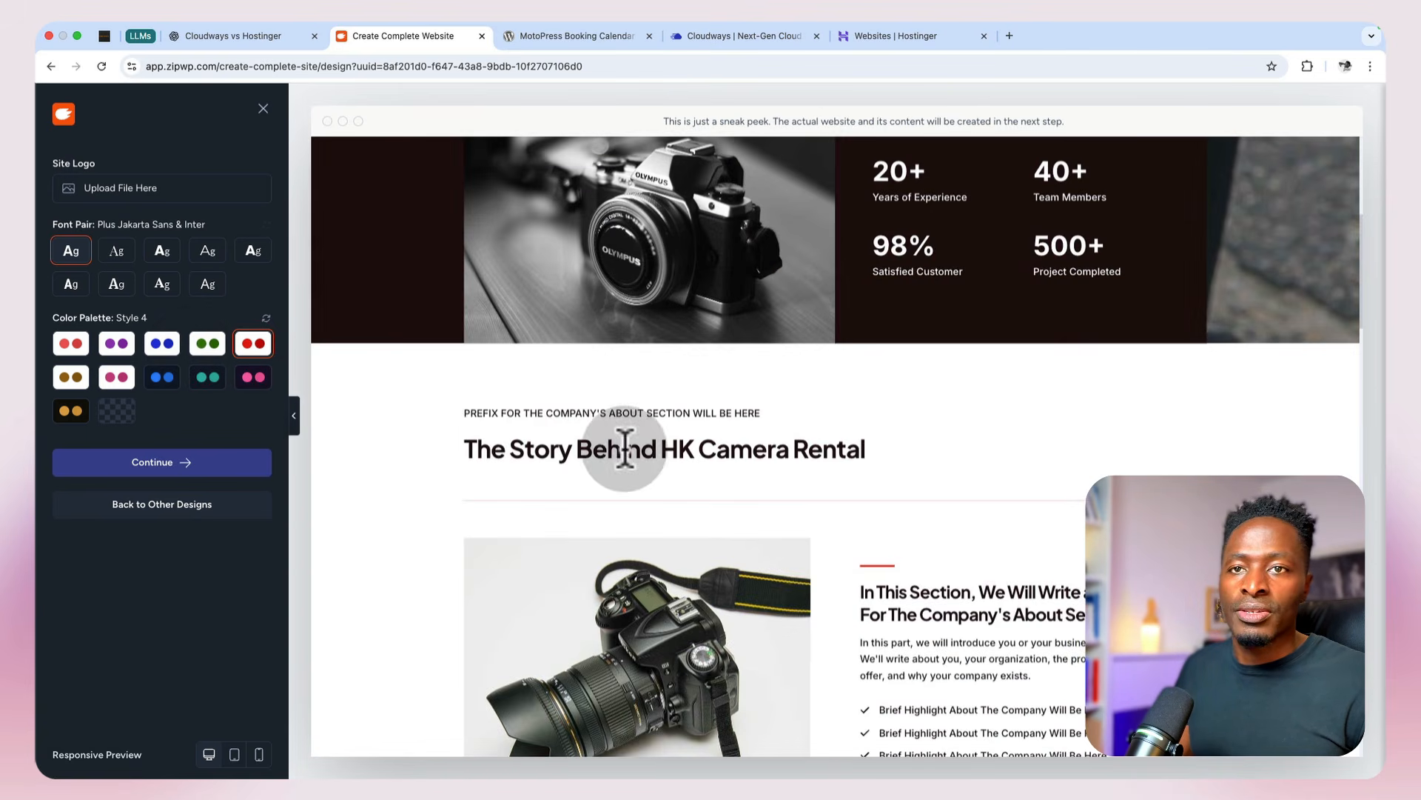
pyautogui.scroll(5, 622, 452)
# Step: Compare the alternative font pairs, including Rubik & Karla and Merriweather & Figtree, and reselect Plus Jakarta Sans & Inter
pyautogui.click(156, 254)
pyautogui.click(197, 259)
pyautogui.click(255, 262)
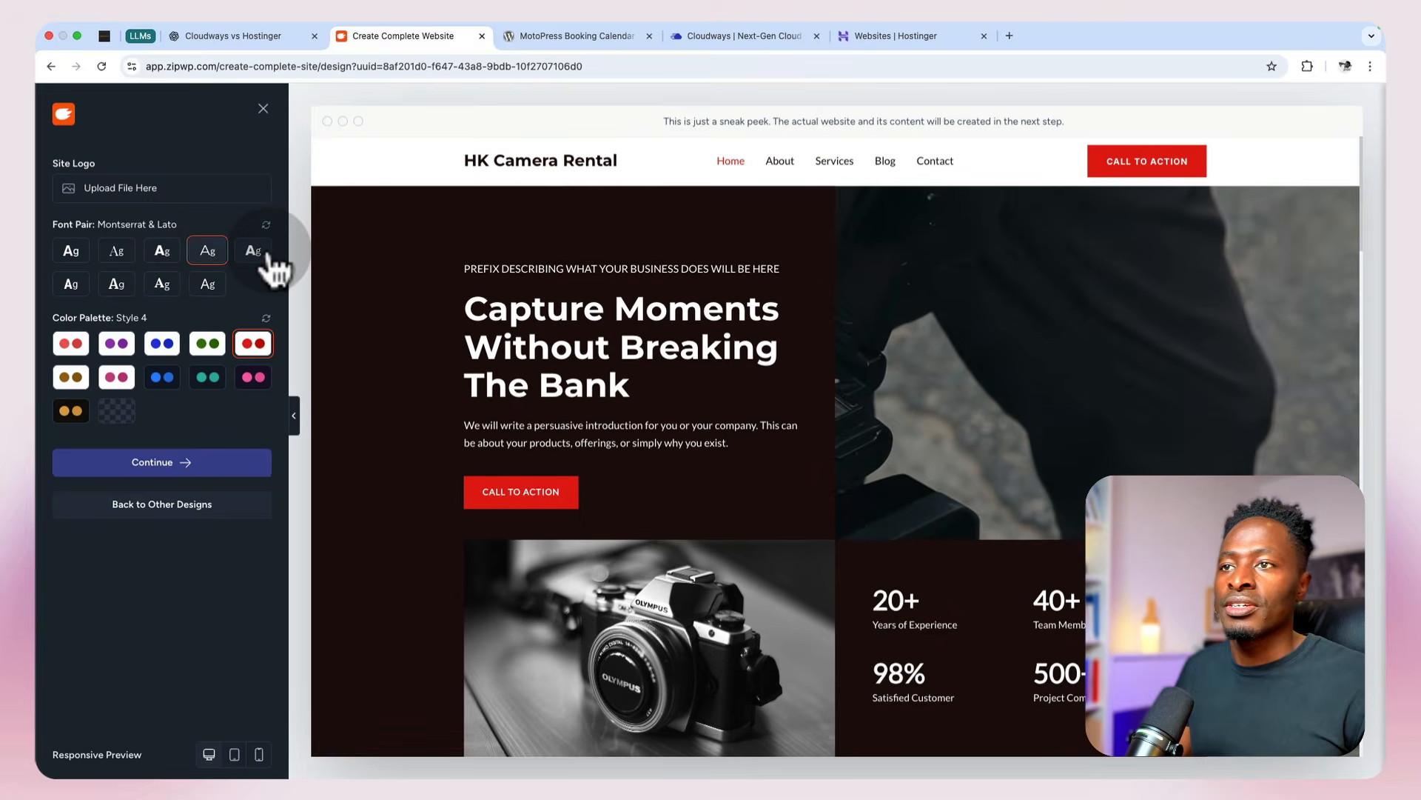
pyautogui.click(198, 288)
pyautogui.click(171, 293)
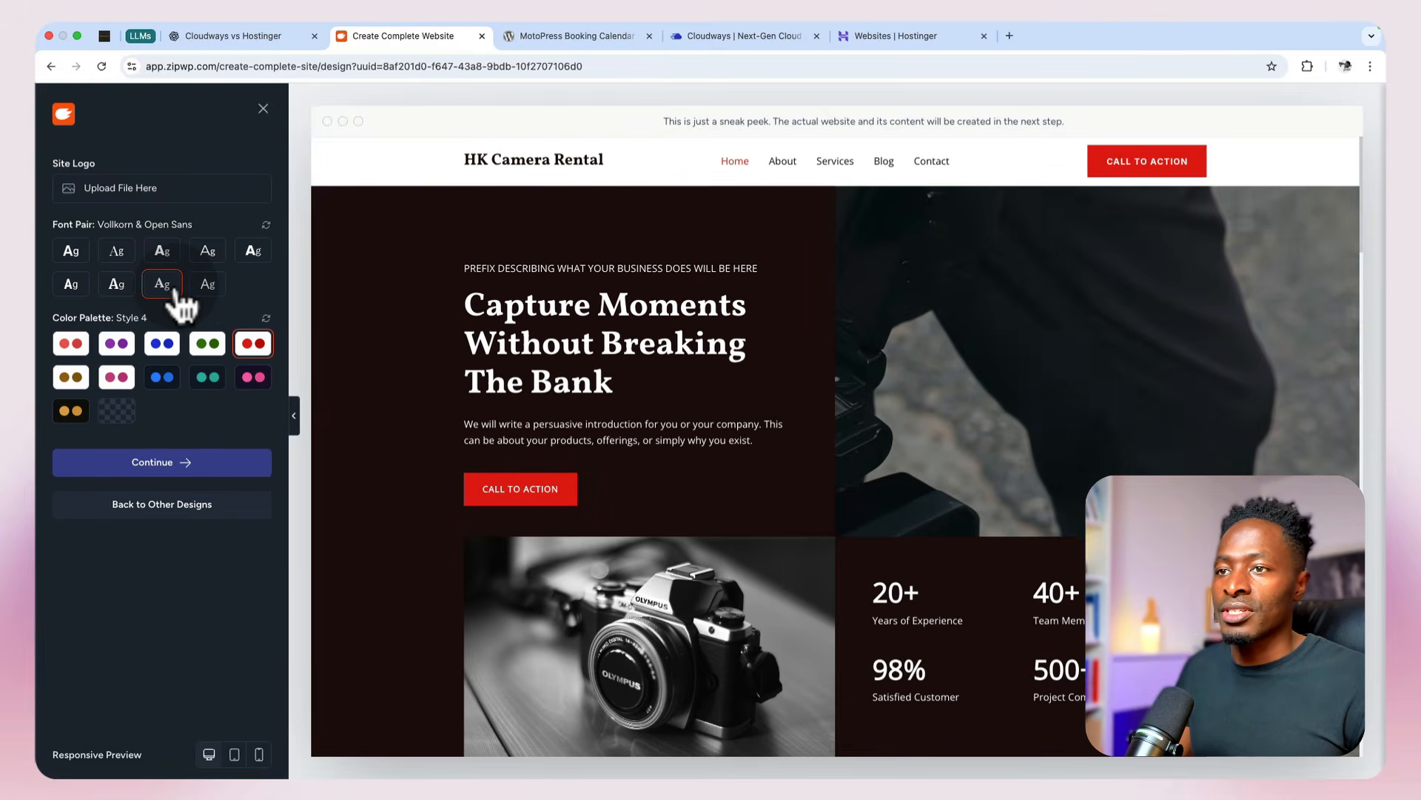
pyautogui.click(114, 290)
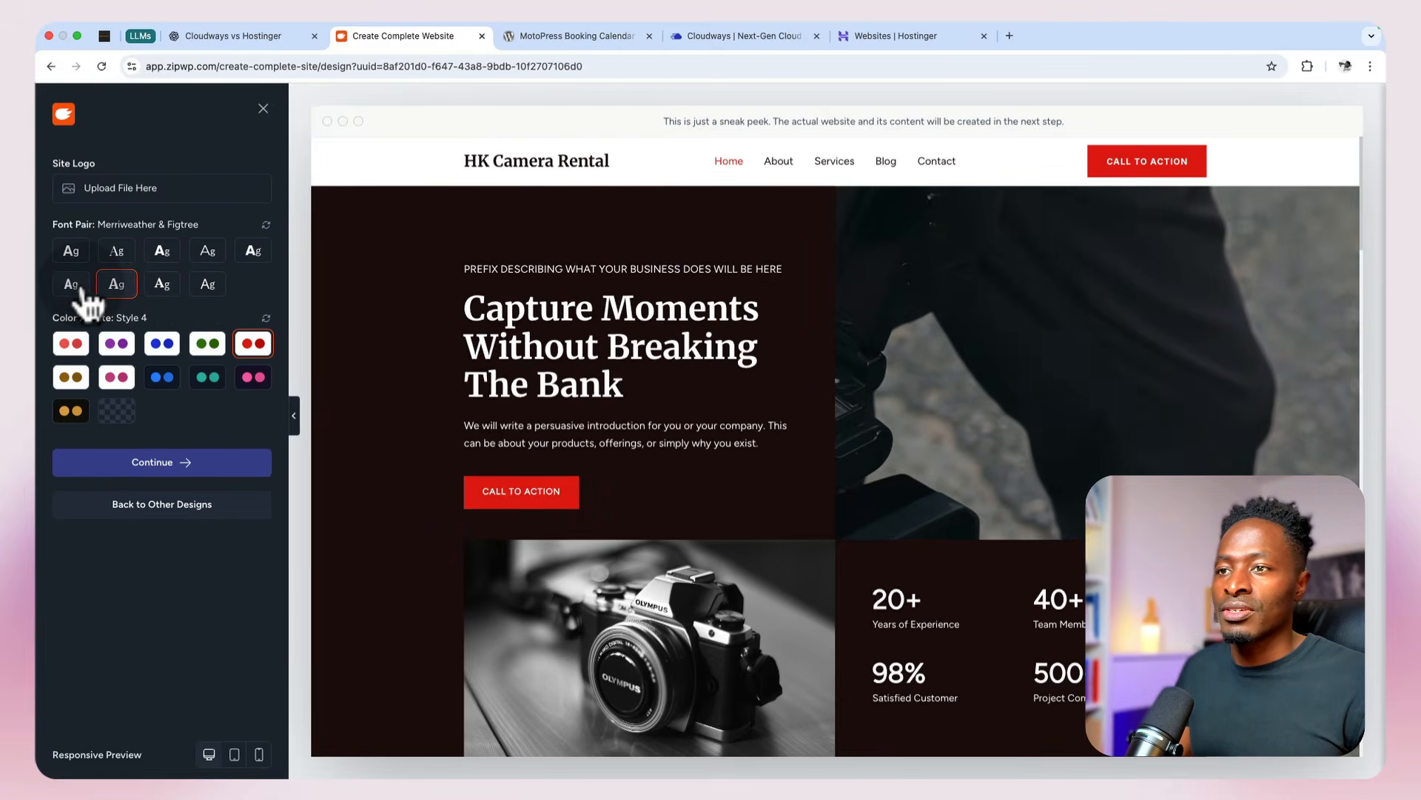
pyautogui.click(80, 289)
pyautogui.click(78, 258)
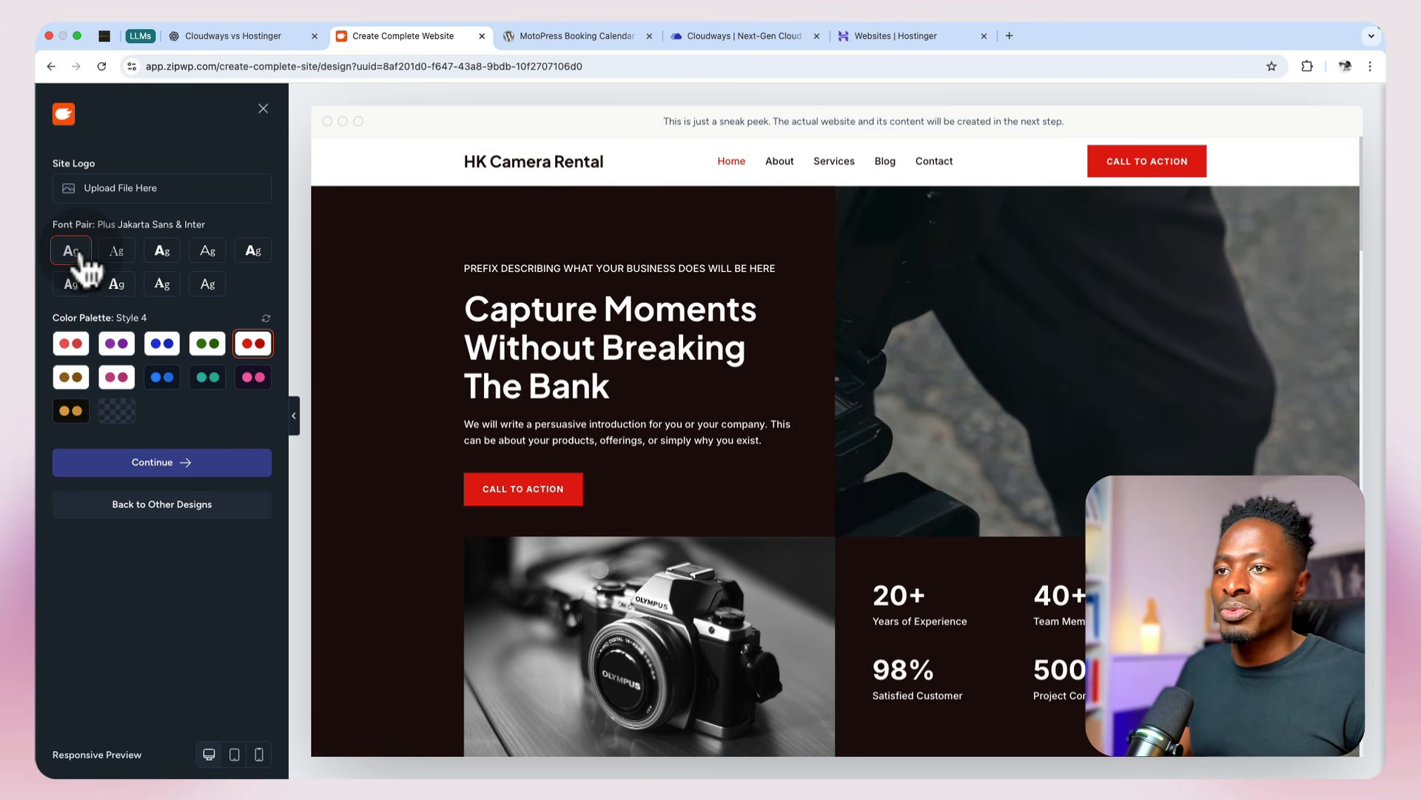
# Step: Accept the customized design and exclude the Automation & Integrations feature from the website
pyautogui.click(182, 461)
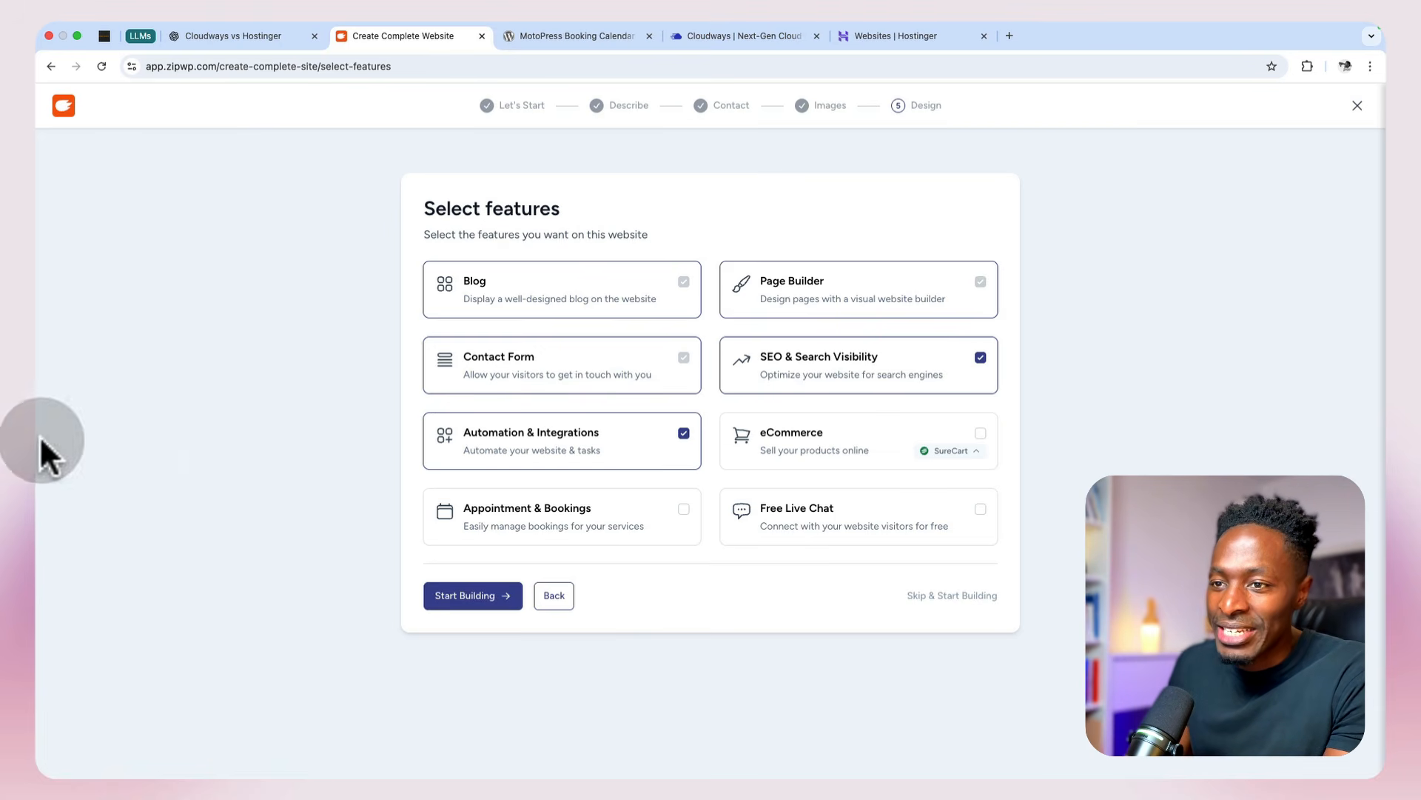
pyautogui.click(683, 434)
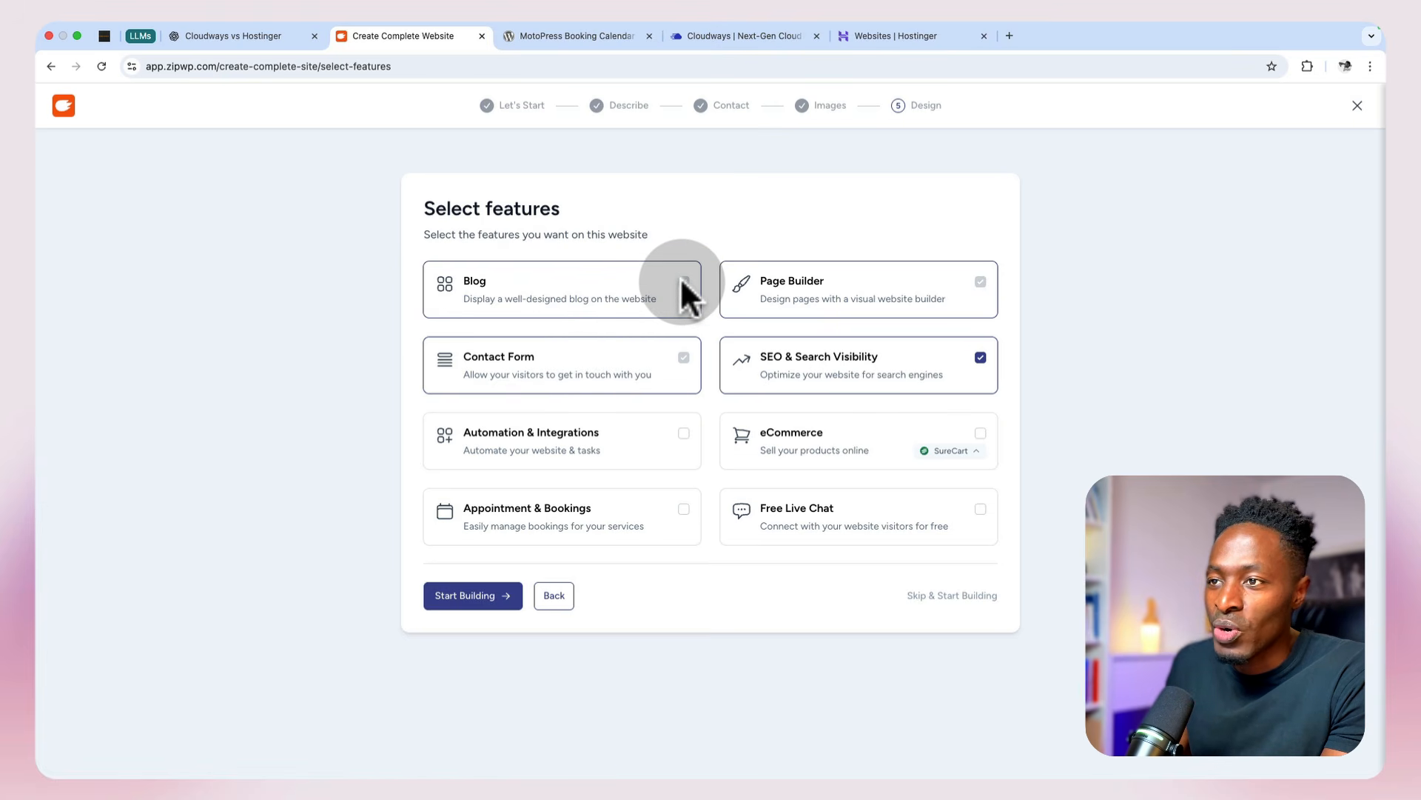
pyautogui.moveTo(682, 281)
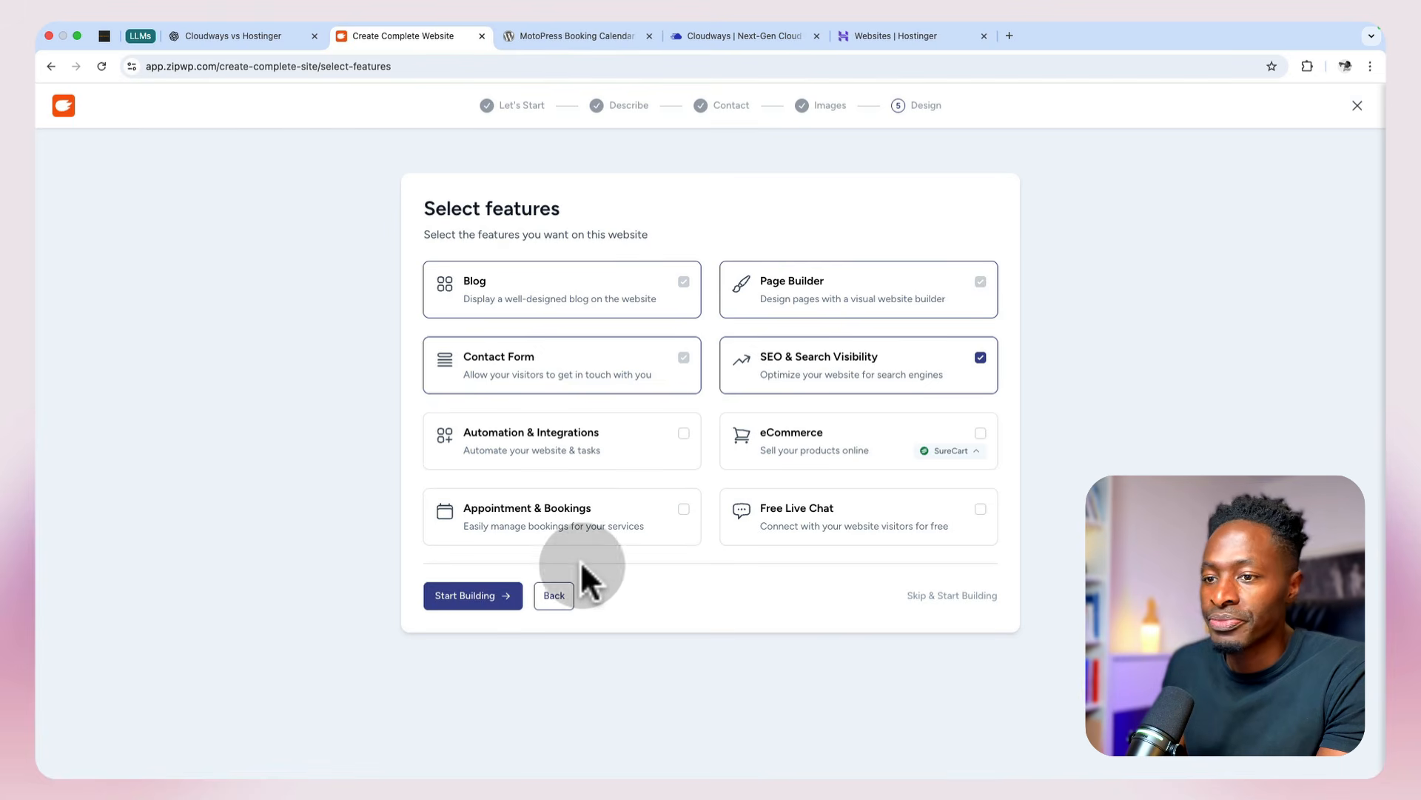
# Step: Start building the website with the selected features, open the finished site and reload its home page
pyautogui.click(488, 596)
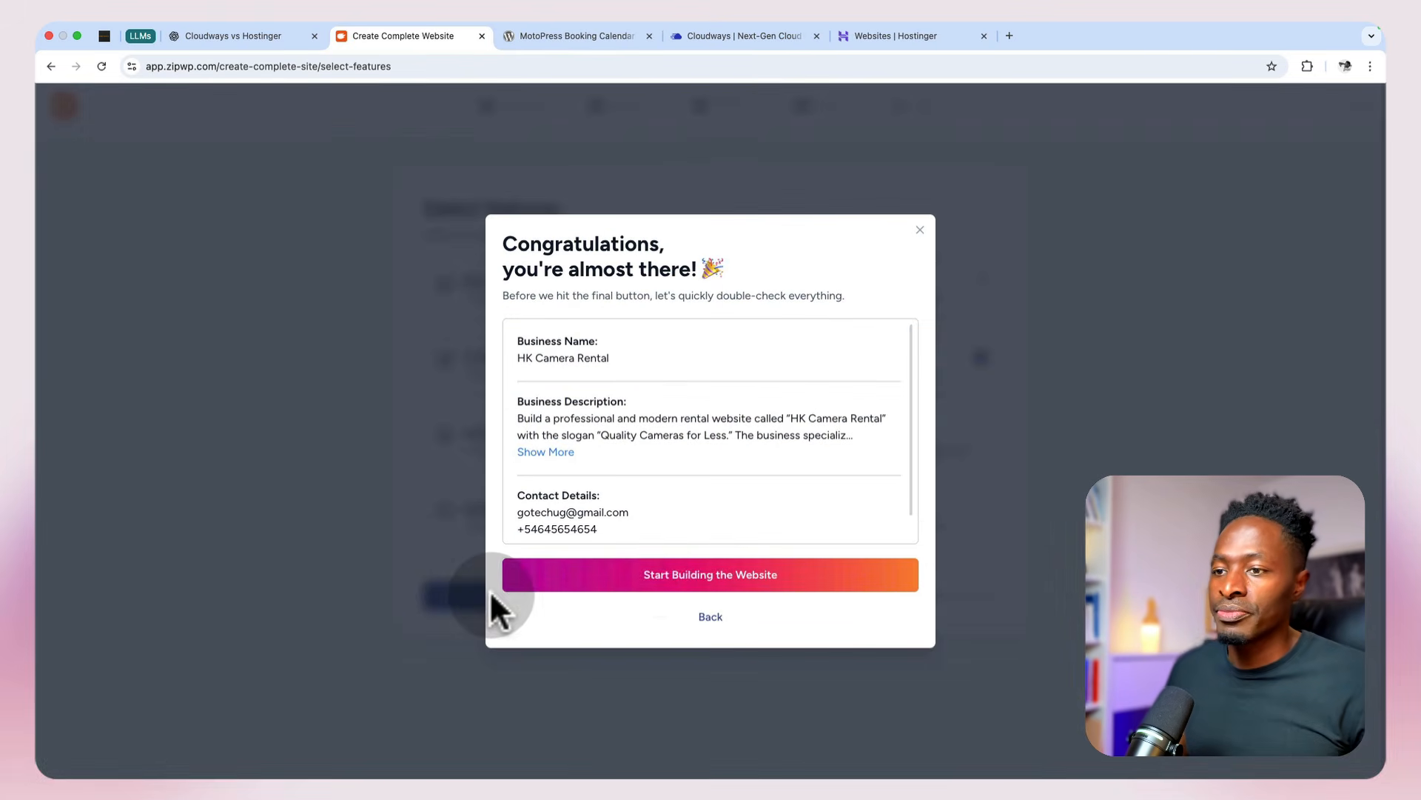
pyautogui.click(685, 581)
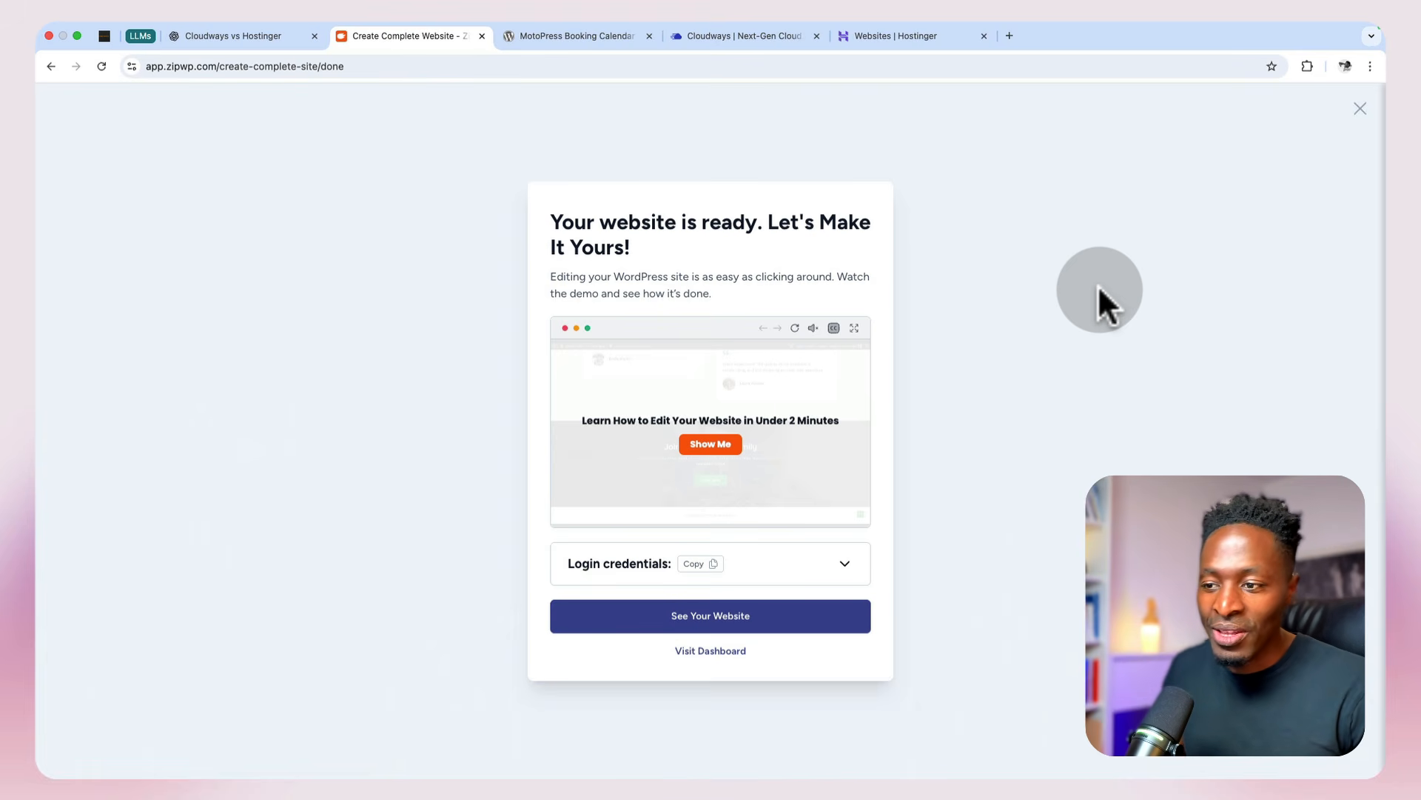
pyautogui.click(779, 618)
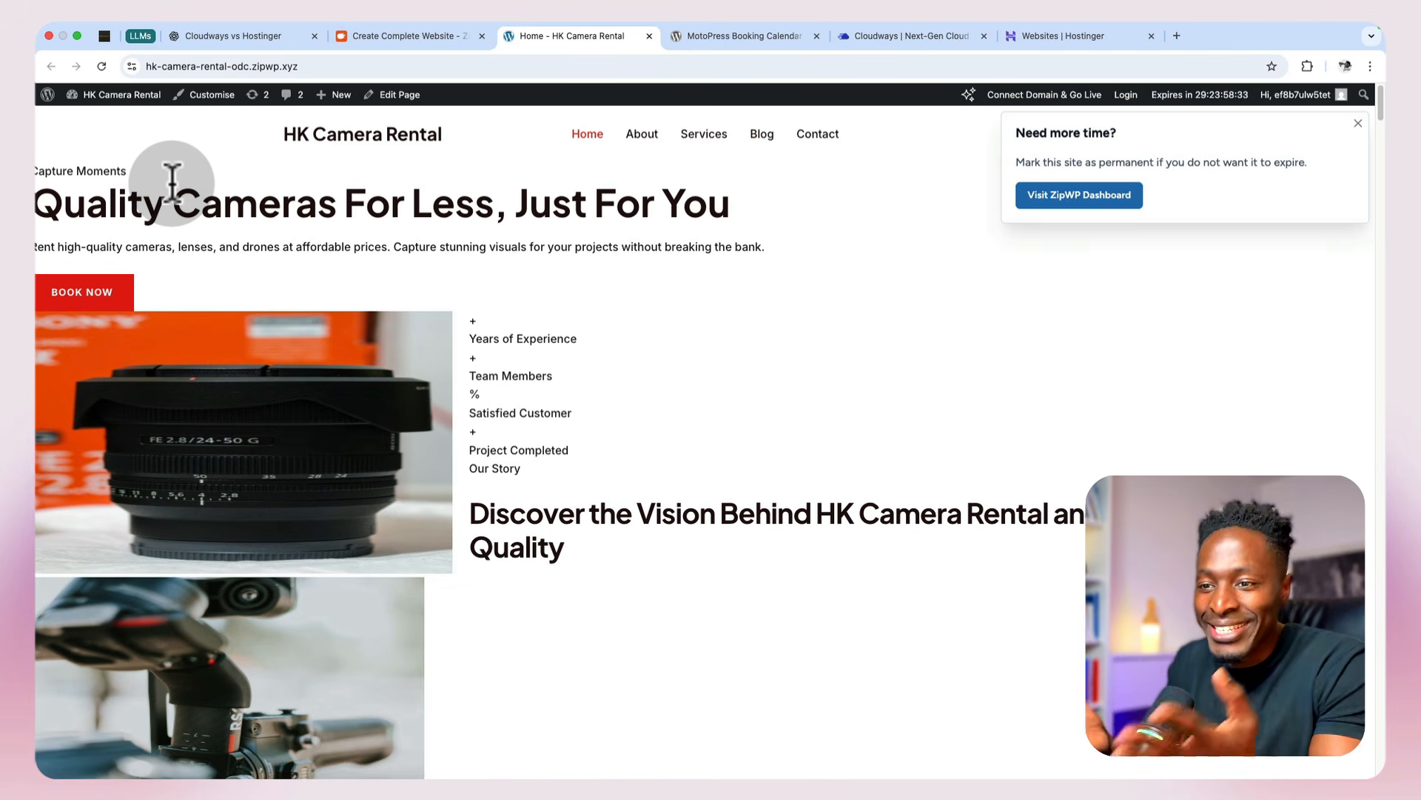
pyautogui.click(103, 65)
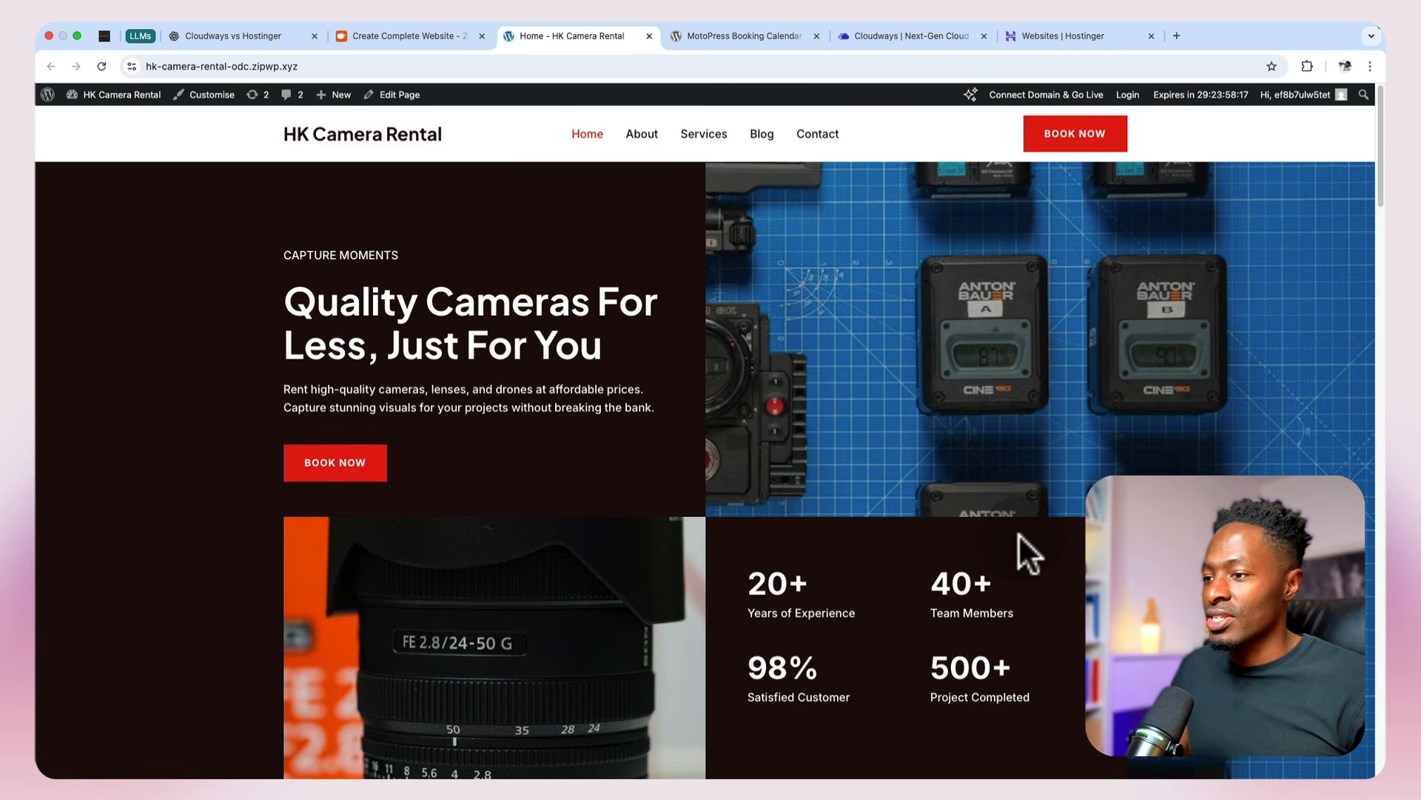
# Step: Review the generated home page from the hero section through the story, services, process and testimonials to the footer
pyautogui.scroll(-3, 1020, 534)
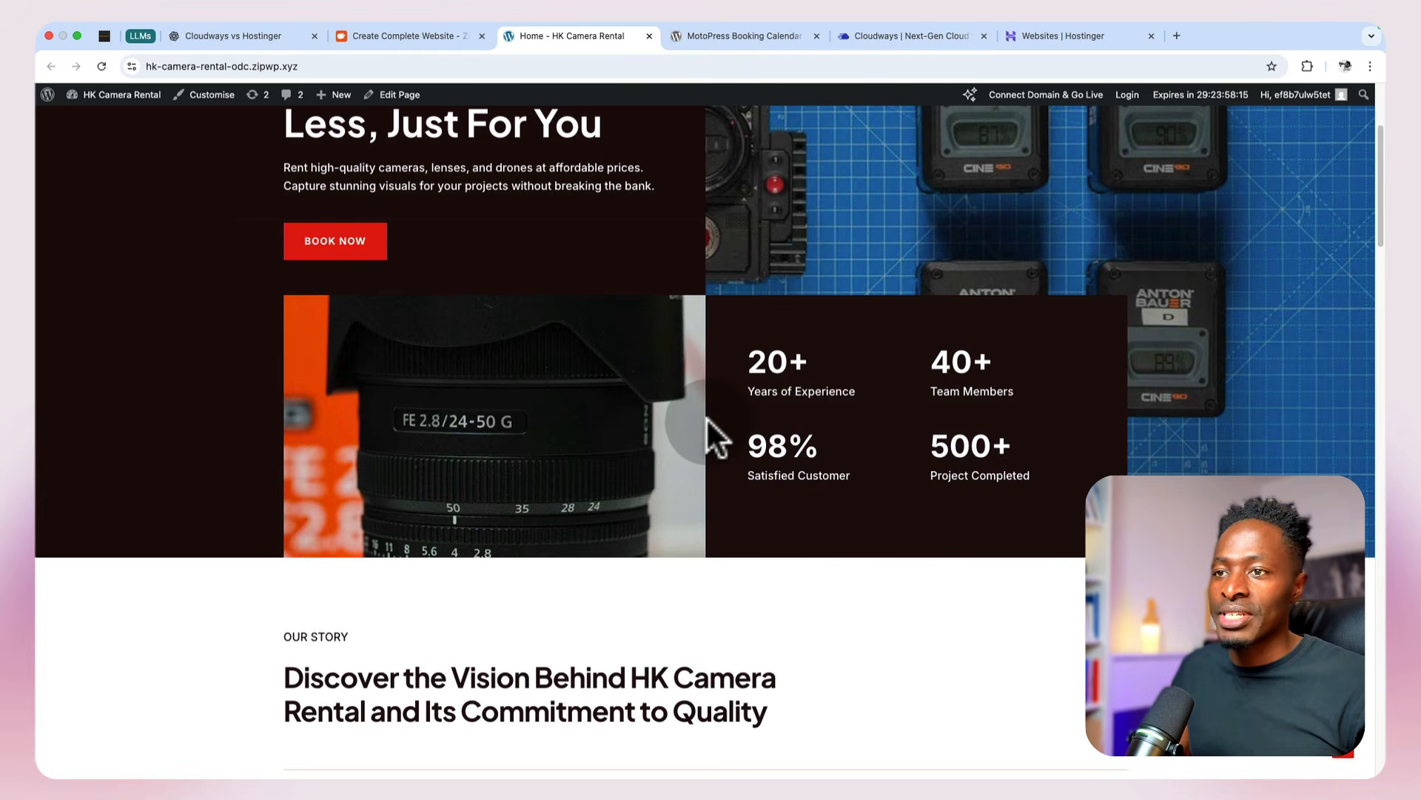
pyautogui.scroll(2, 768, 428)
pyautogui.scroll(-10, 768, 428)
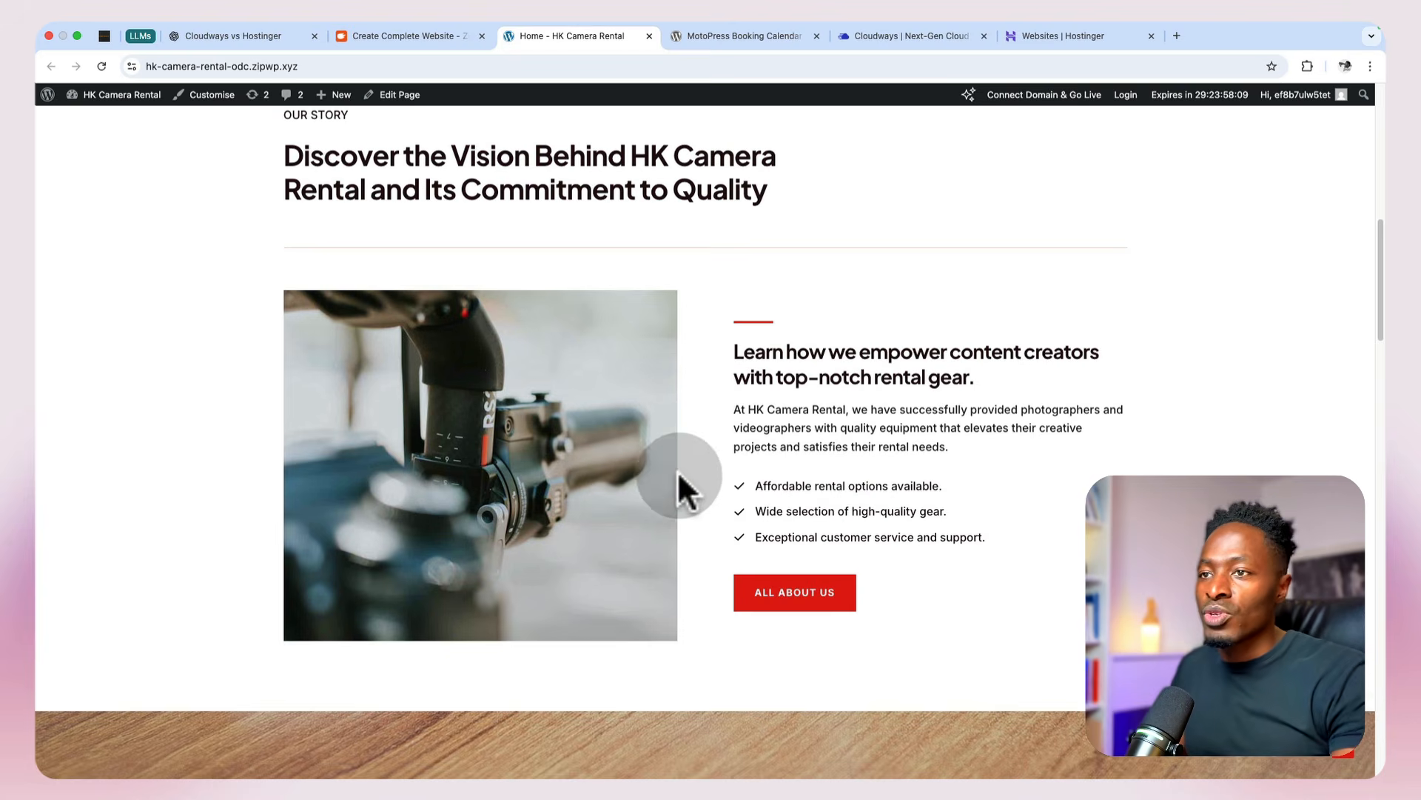
pyautogui.scroll(1, 694, 466)
pyautogui.scroll(-2, 695, 466)
pyautogui.scroll(-8, 696, 467)
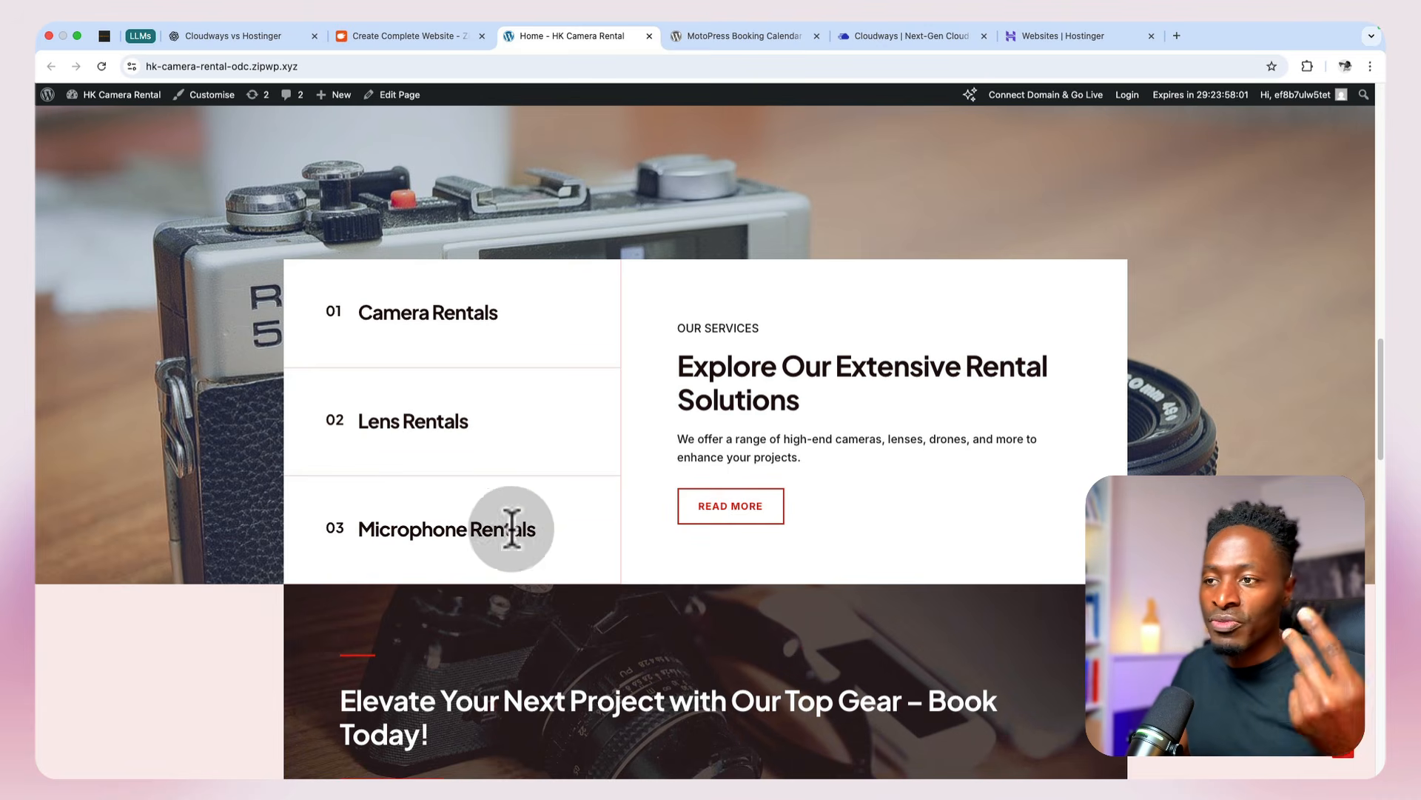
pyautogui.scroll(-6, 844, 459)
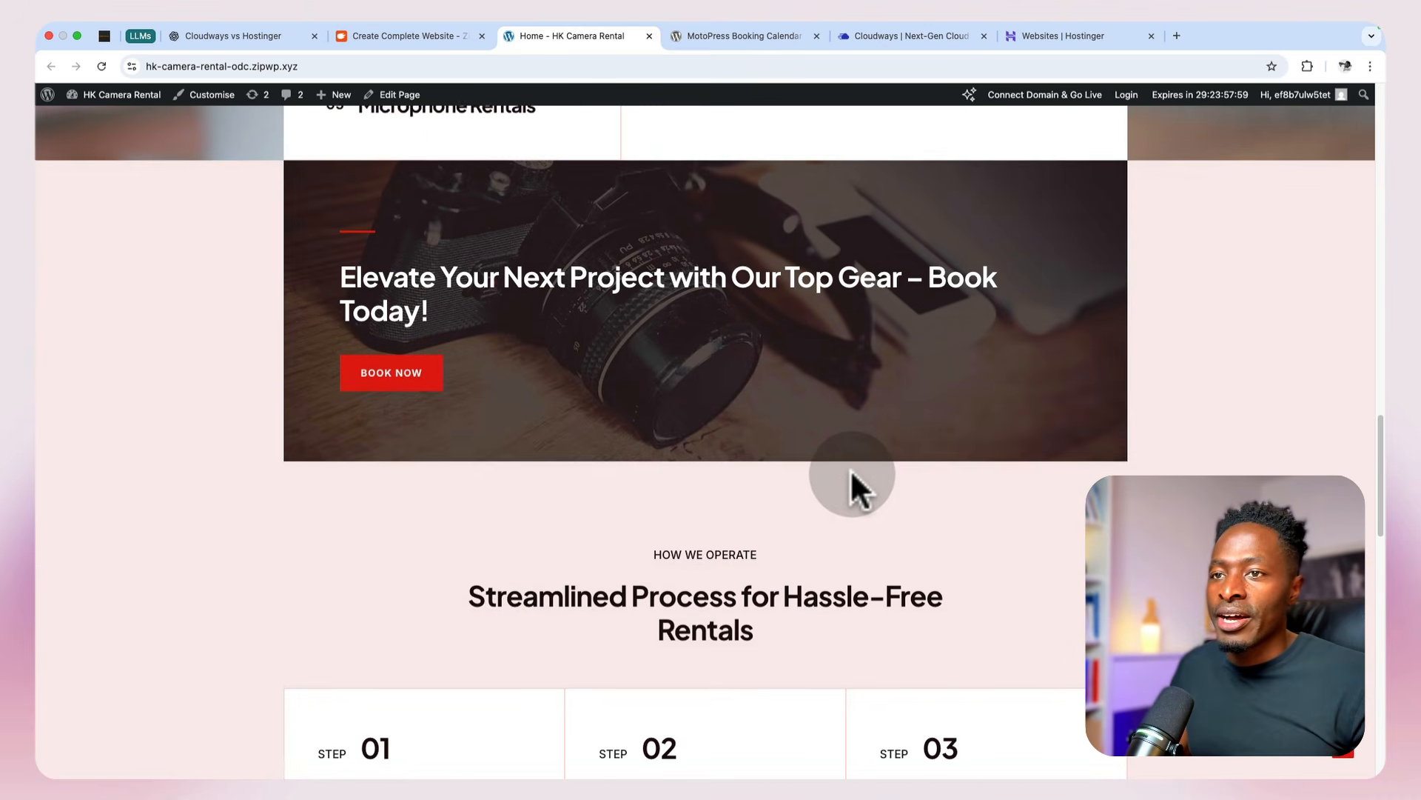
pyautogui.scroll(-4, 771, 260)
pyautogui.scroll(-2, 771, 262)
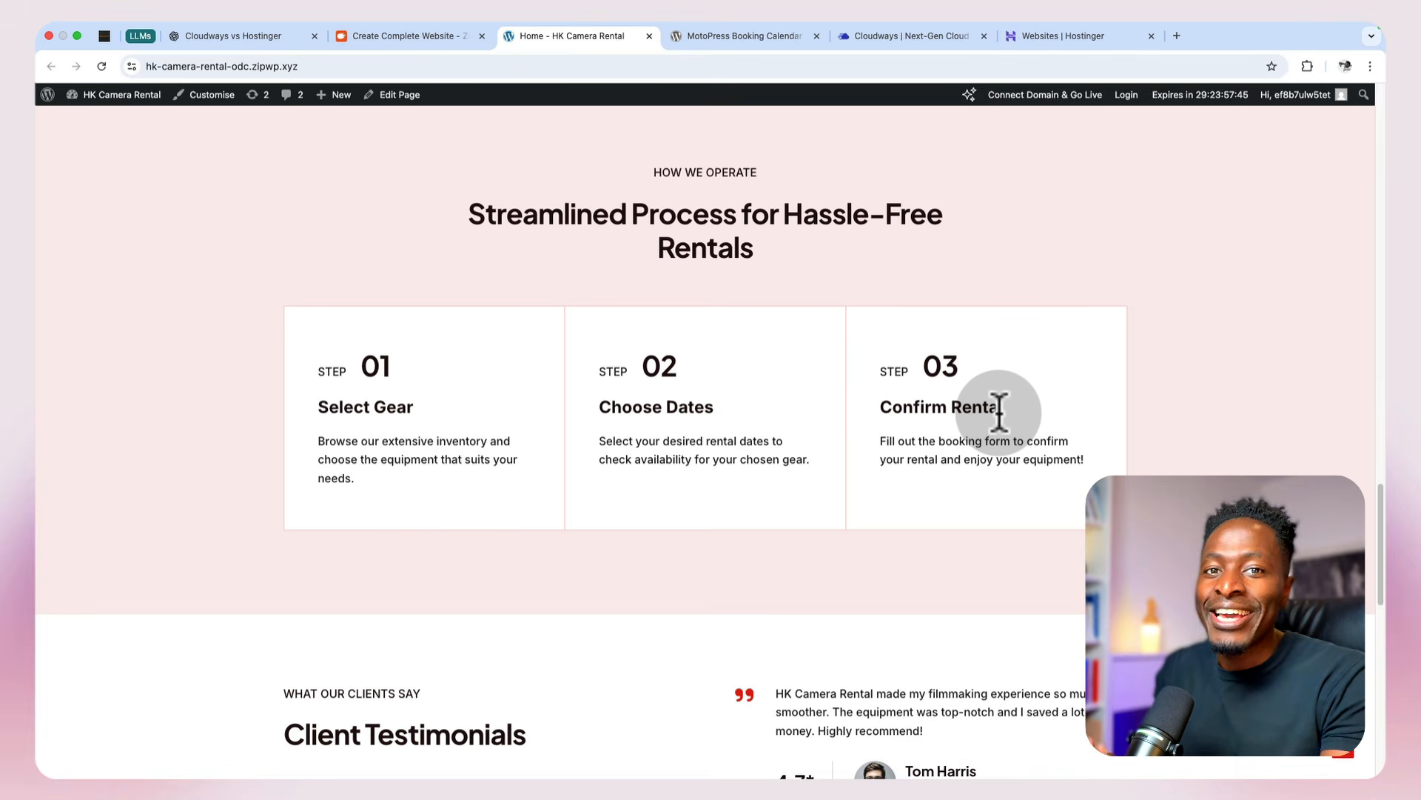
pyautogui.scroll(-8, 998, 412)
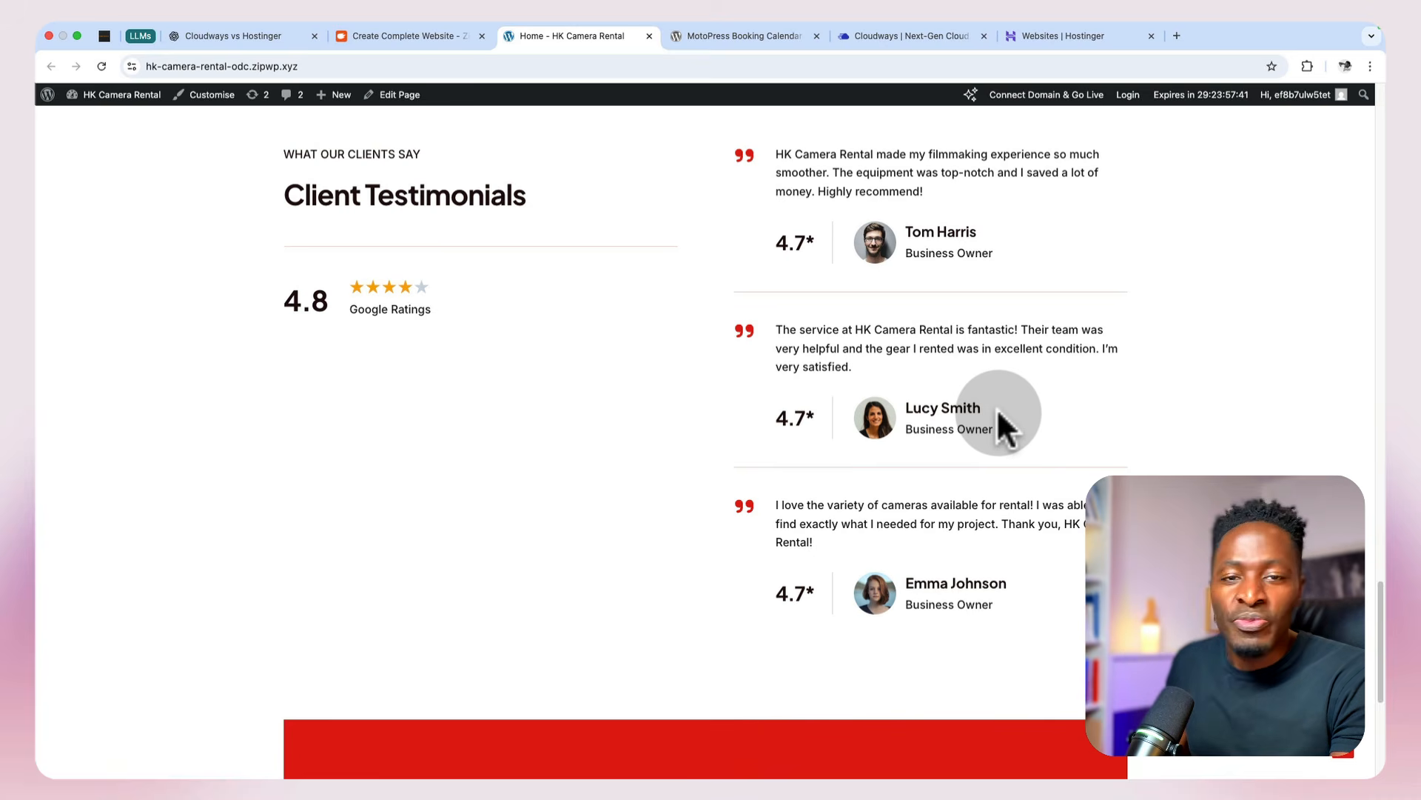
pyautogui.scroll(-6, 996, 407)
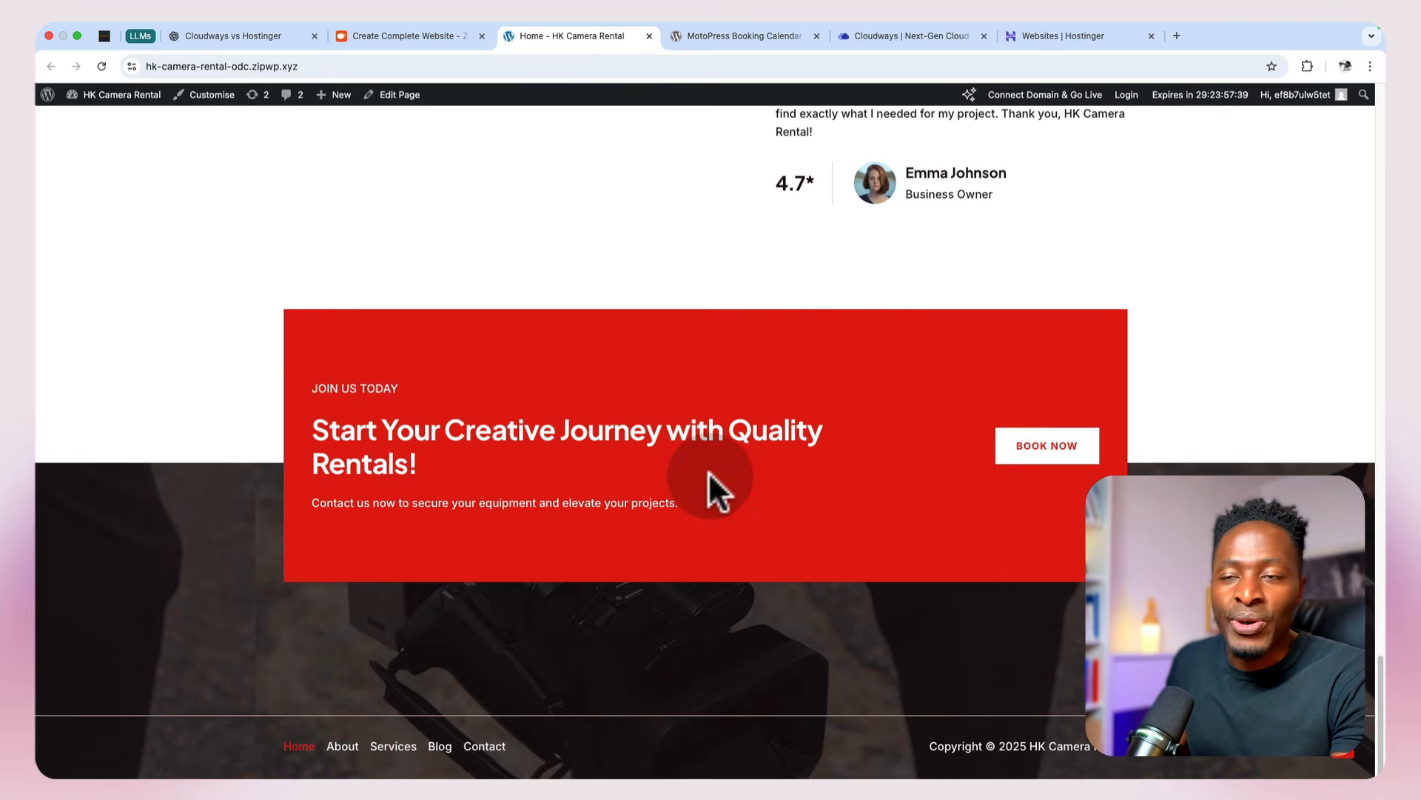
pyautogui.scroll(20, 708, 471)
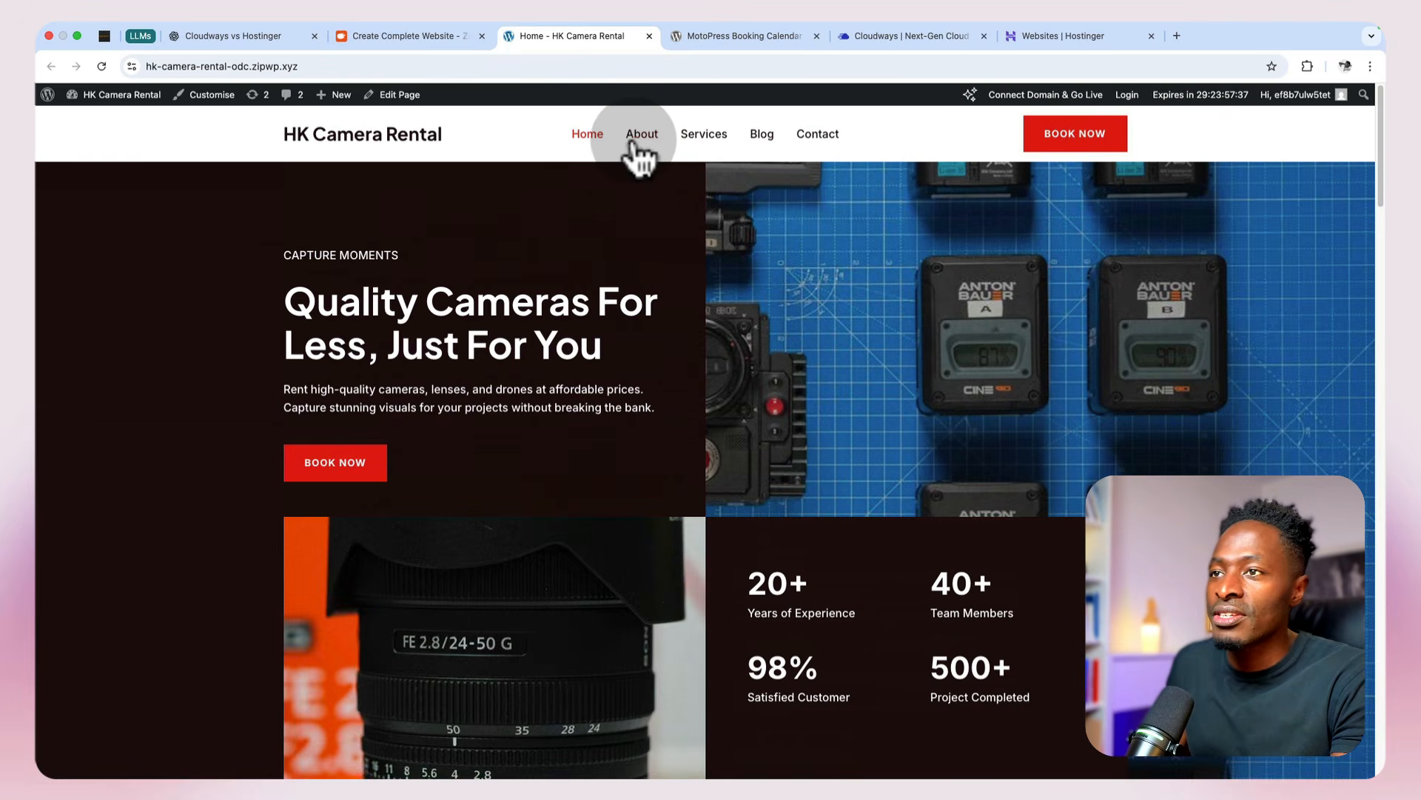
# Step: Open the site's About page and review its introduction, mission, core values and journey sections
pyautogui.click(635, 147)
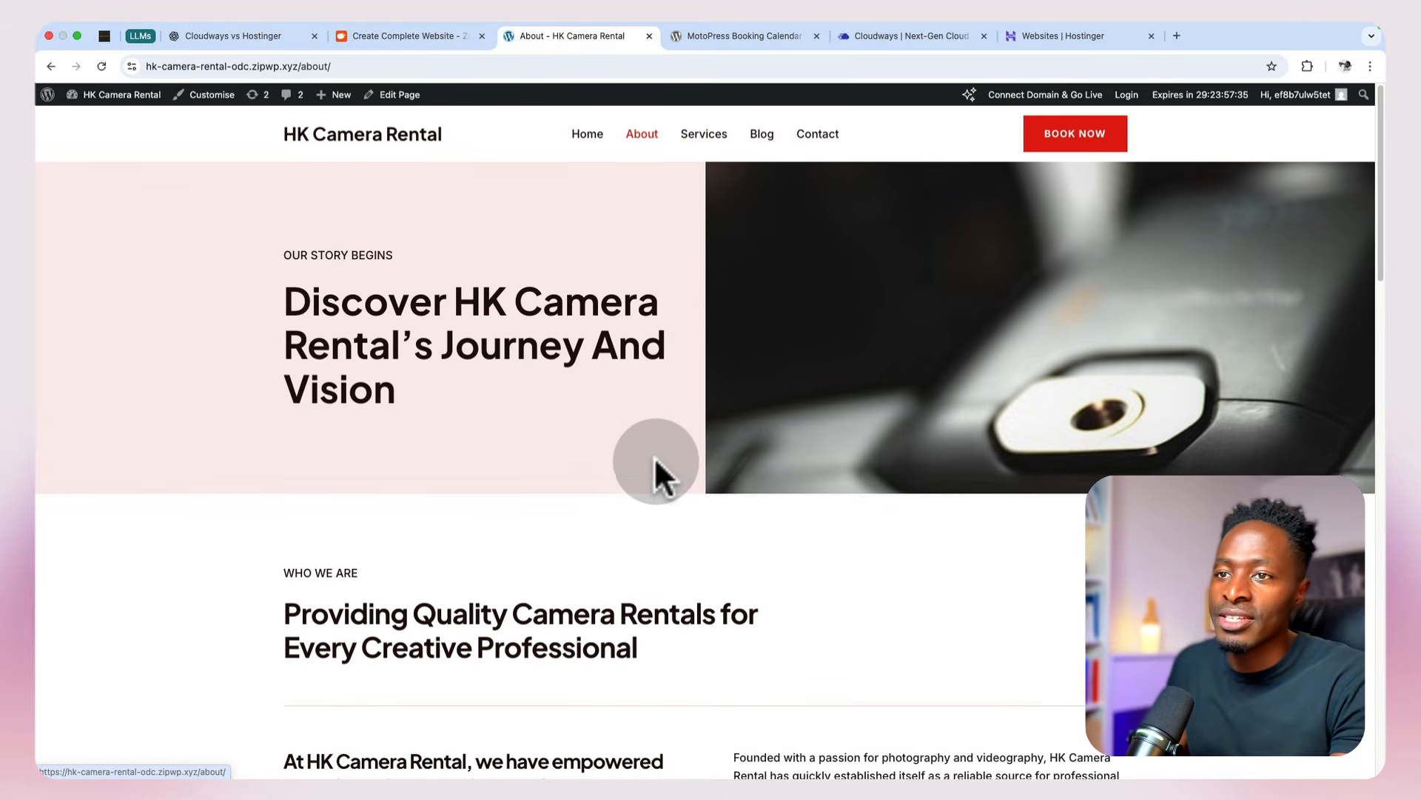
pyautogui.scroll(-7, 654, 478)
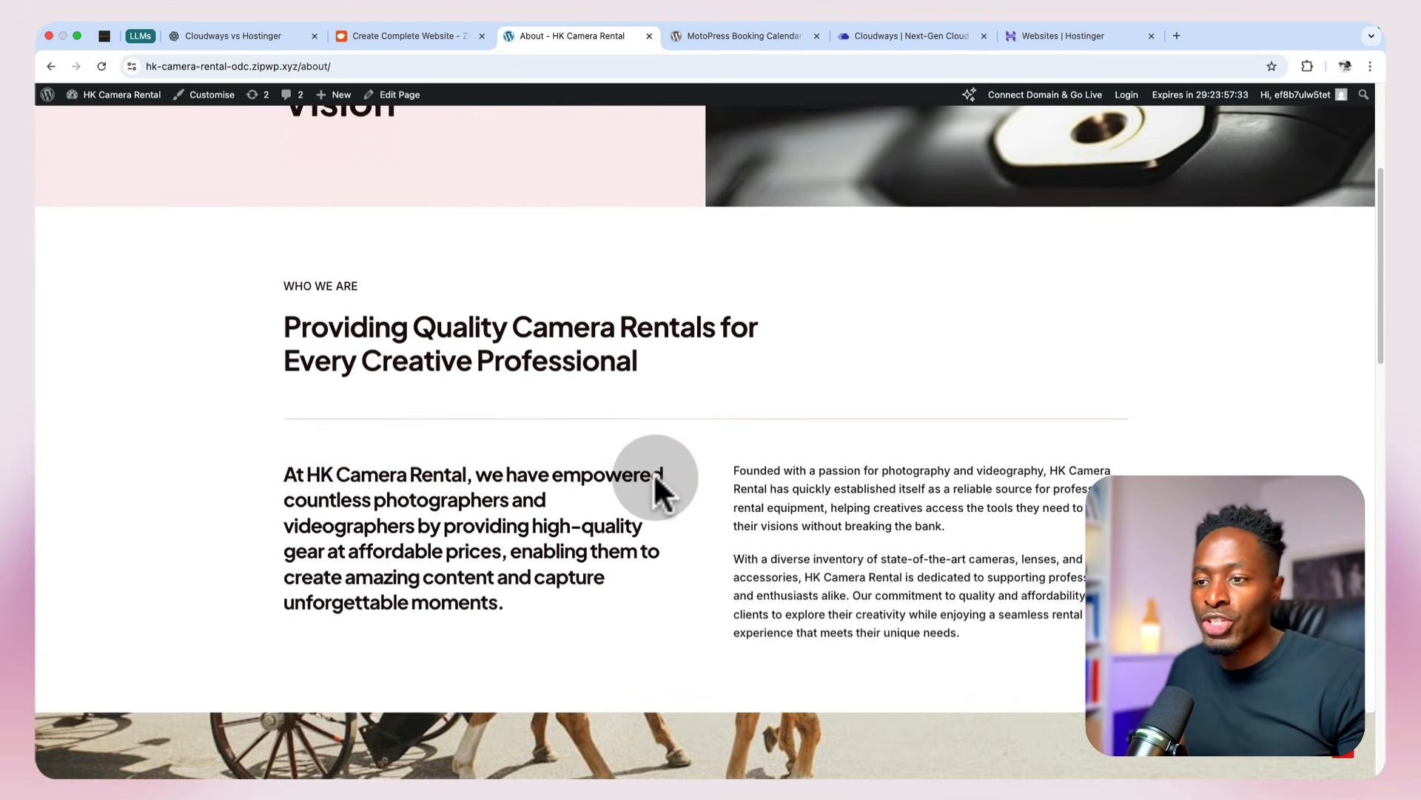
pyautogui.scroll(-6, 653, 473)
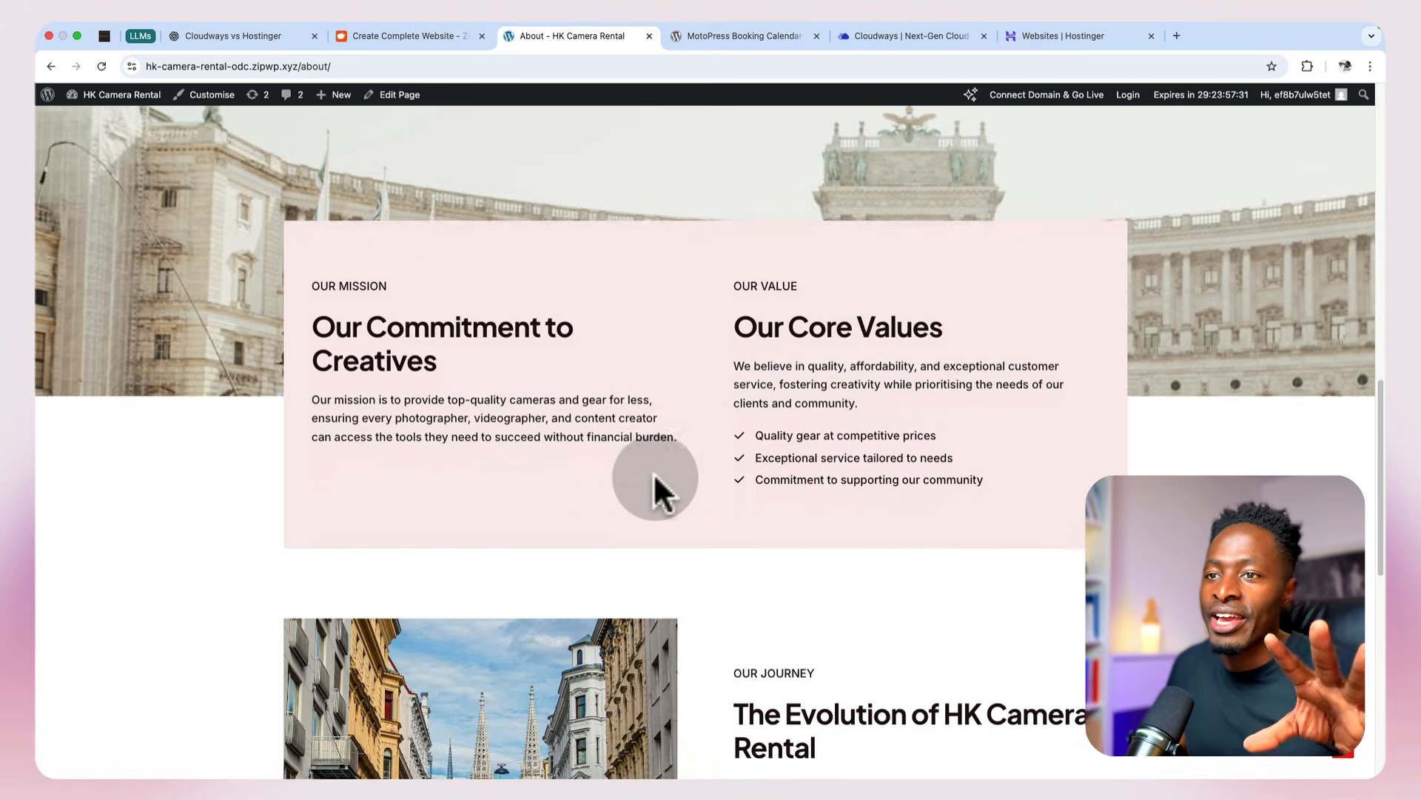
pyautogui.scroll(5, 653, 472)
pyautogui.scroll(-3, 653, 474)
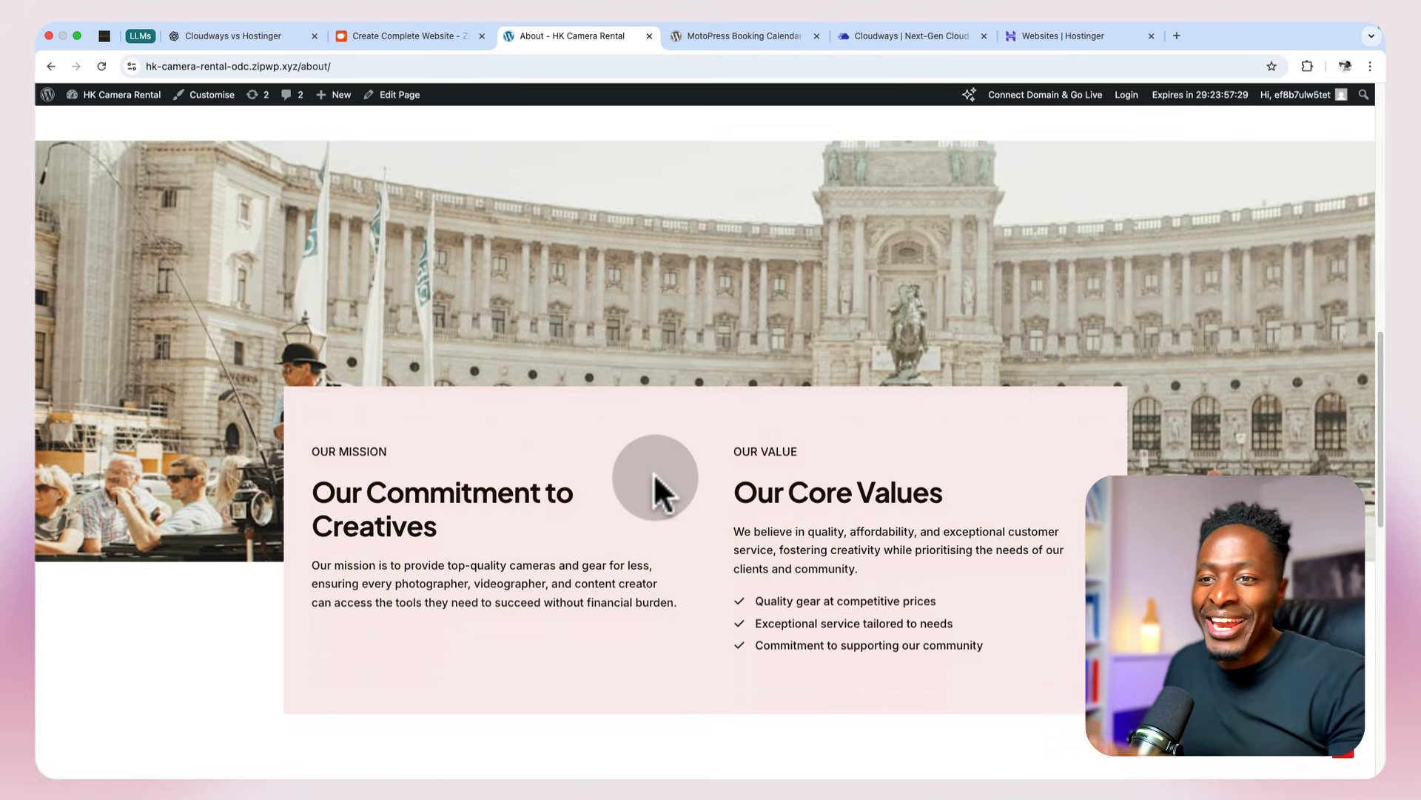
pyautogui.scroll(-3, 652, 472)
pyautogui.scroll(-9, 653, 472)
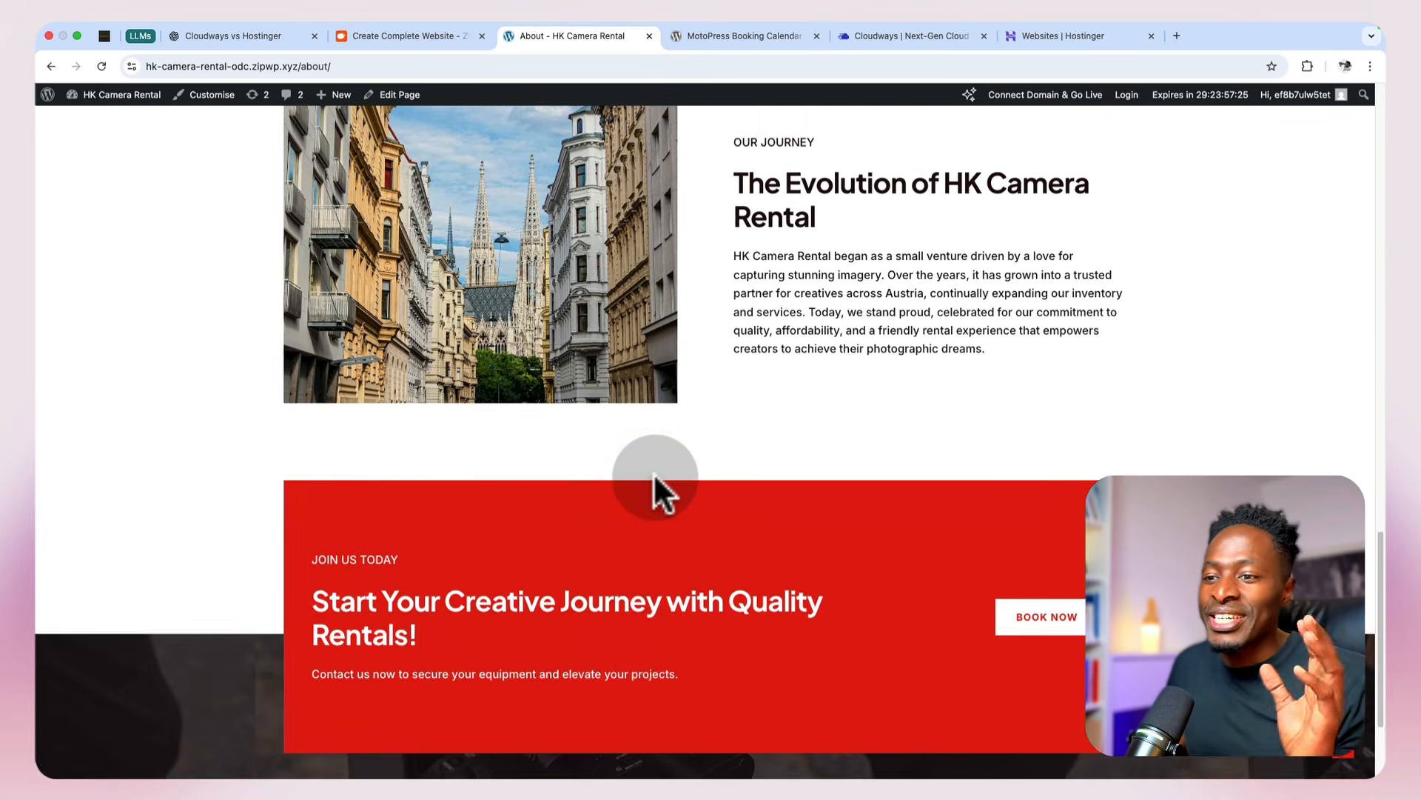
# Step: Open the site's Services page and review its hero, the four rental service cards and the rental process section
pyautogui.scroll(20, 653, 473)
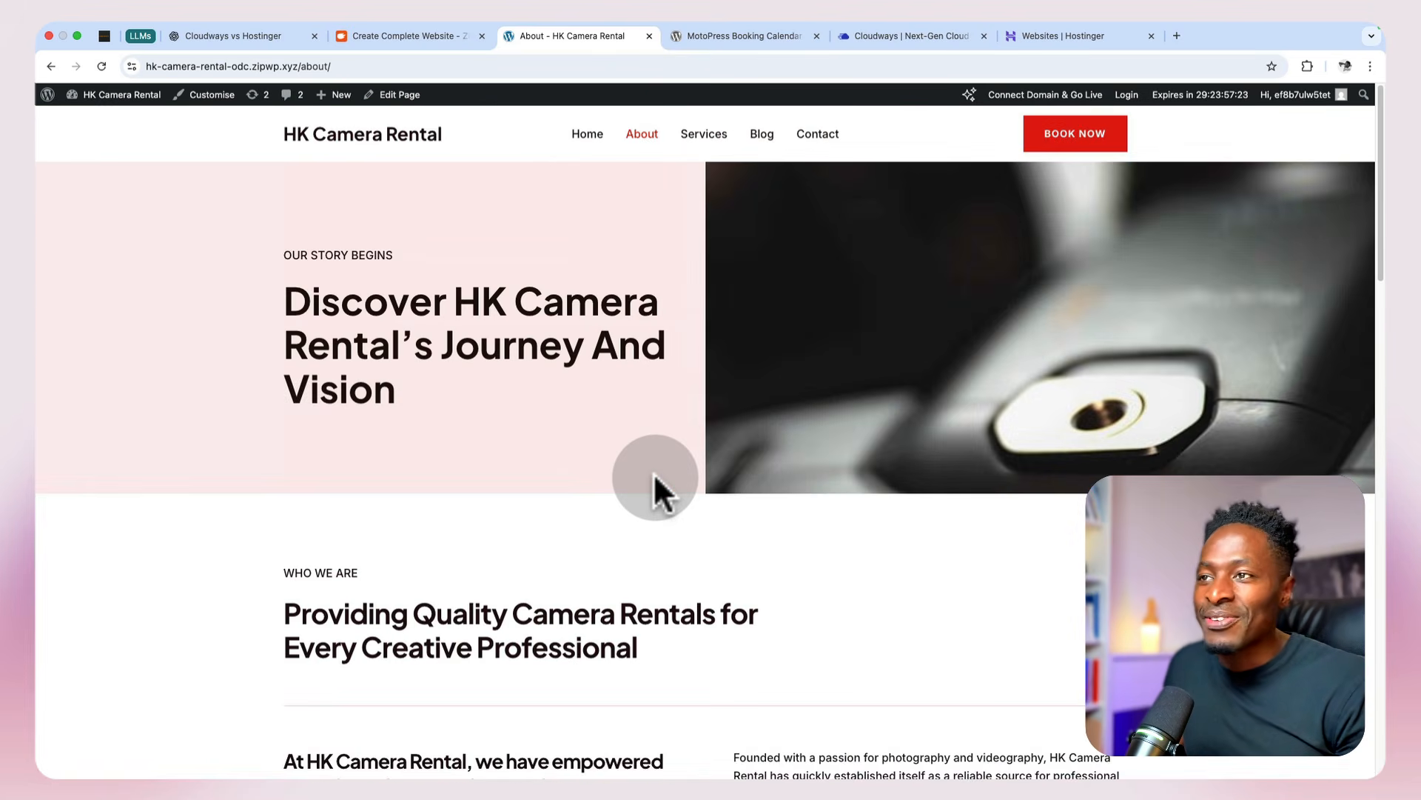
pyautogui.click(700, 135)
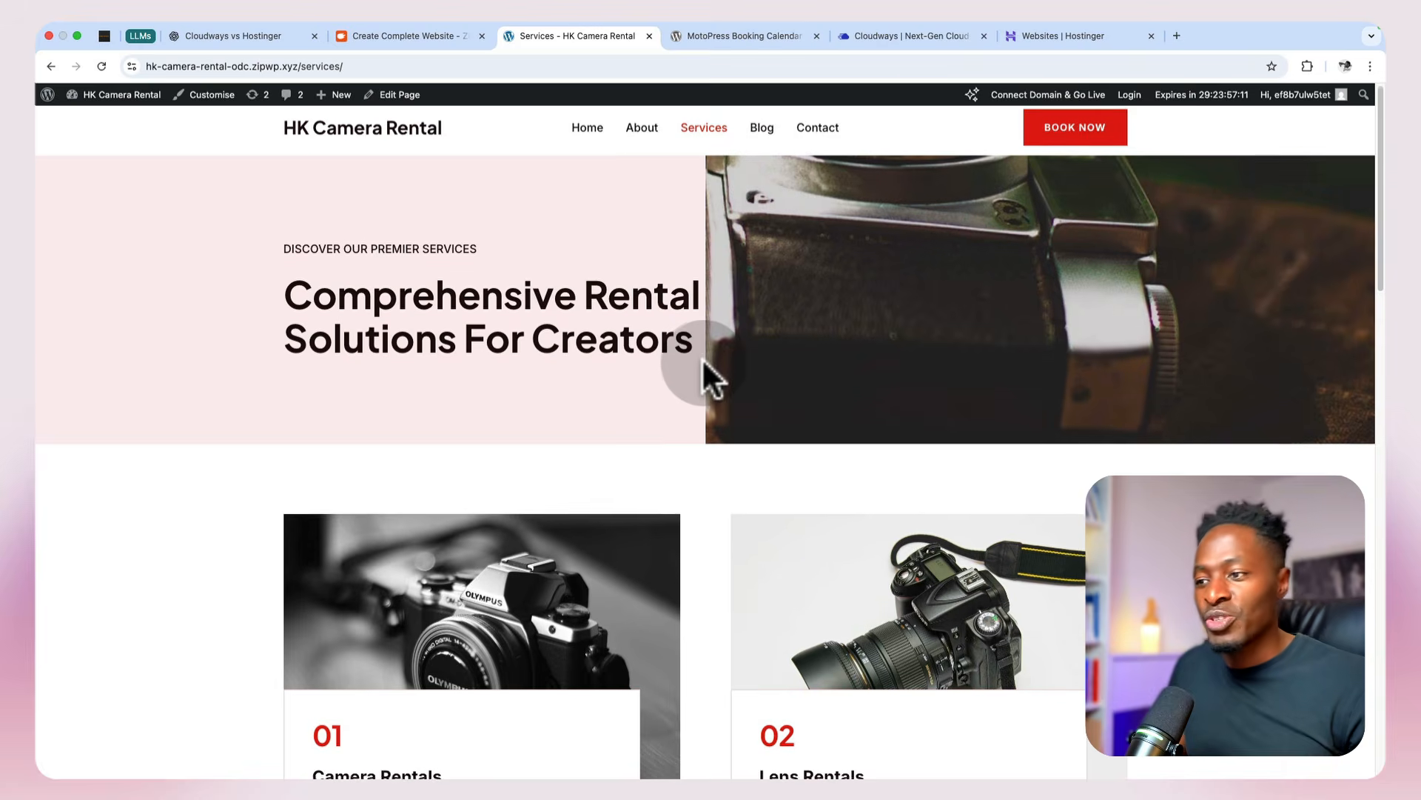
pyautogui.scroll(-3, 702, 357)
pyautogui.scroll(-5, 701, 357)
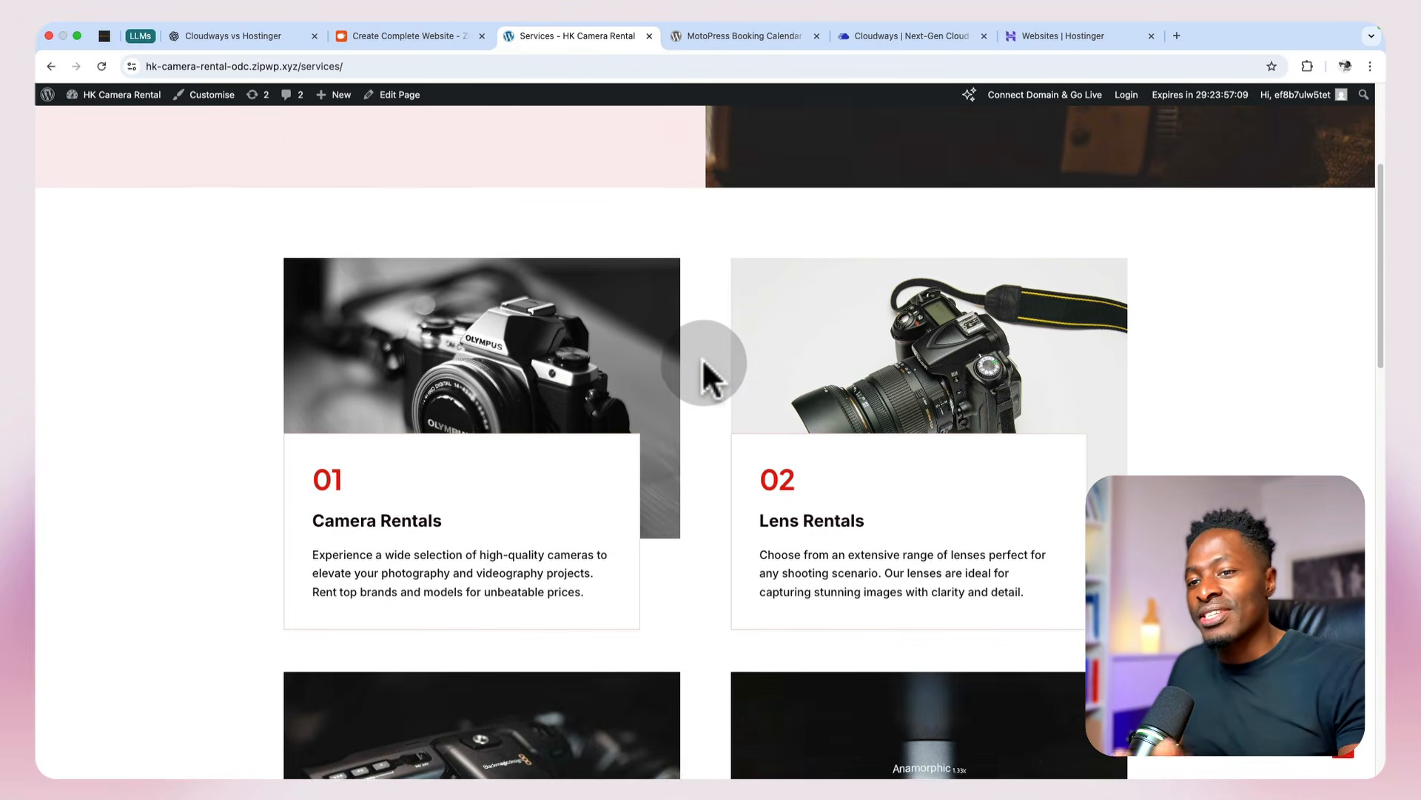
pyautogui.scroll(-7, 816, 457)
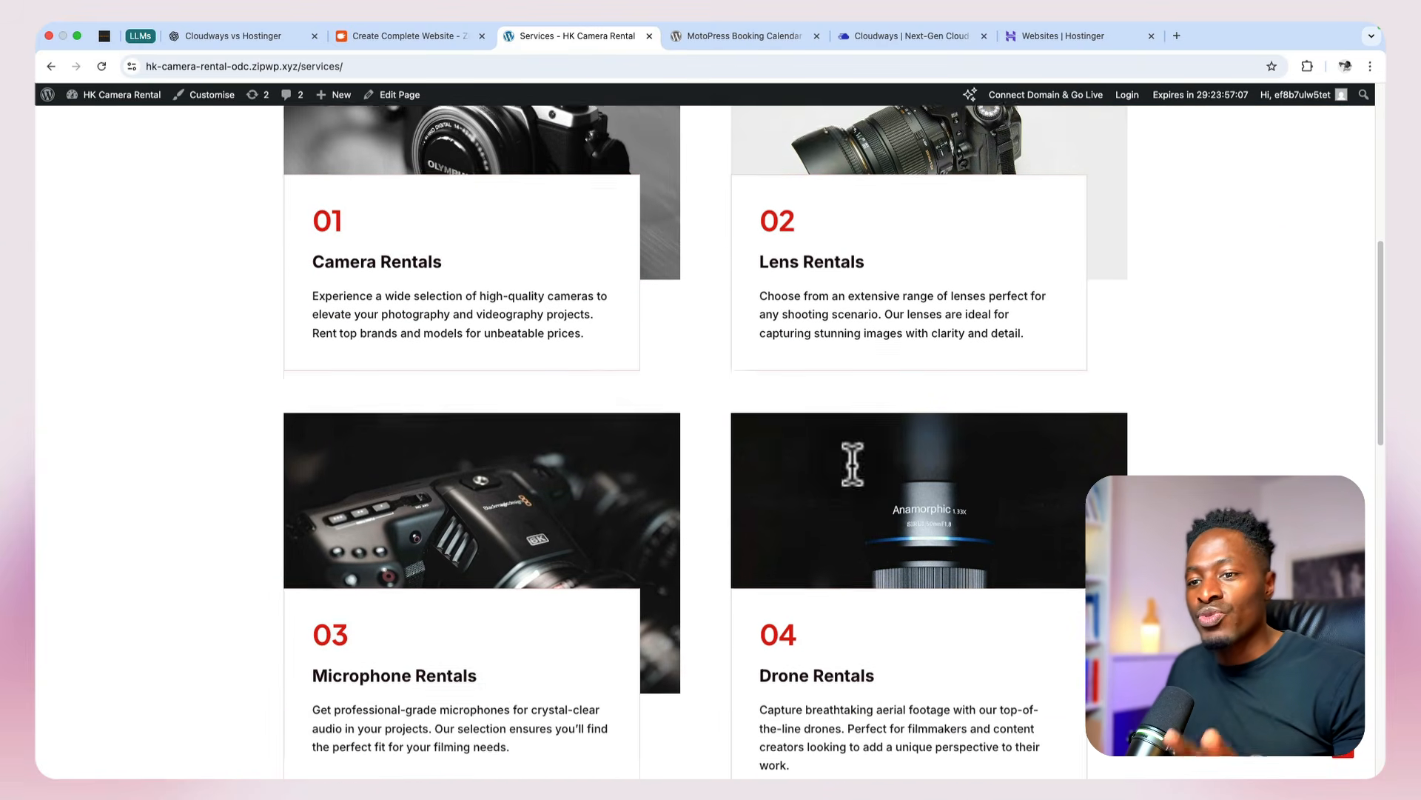
pyautogui.scroll(-4, 487, 586)
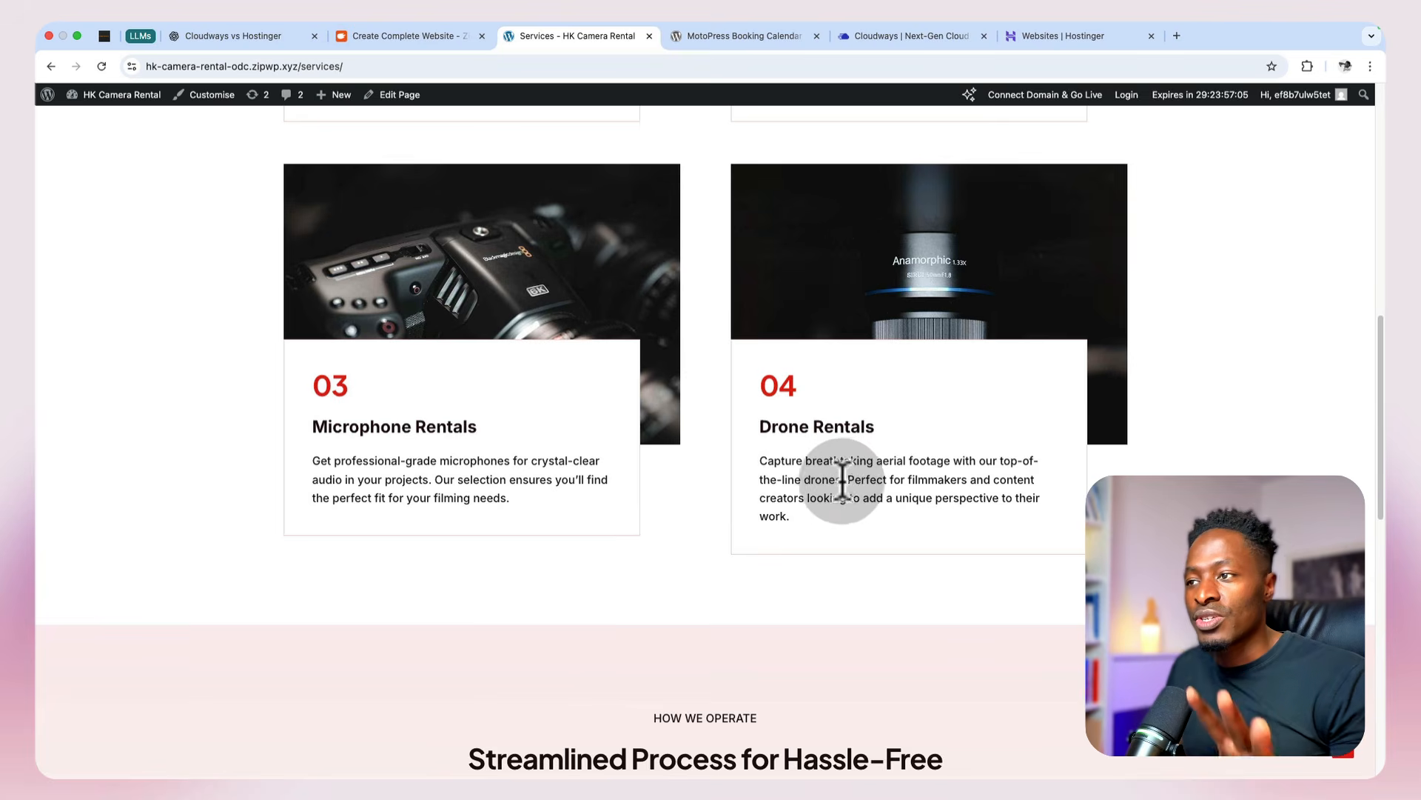
pyautogui.scroll(-3, 851, 478)
pyautogui.scroll(-2, 851, 477)
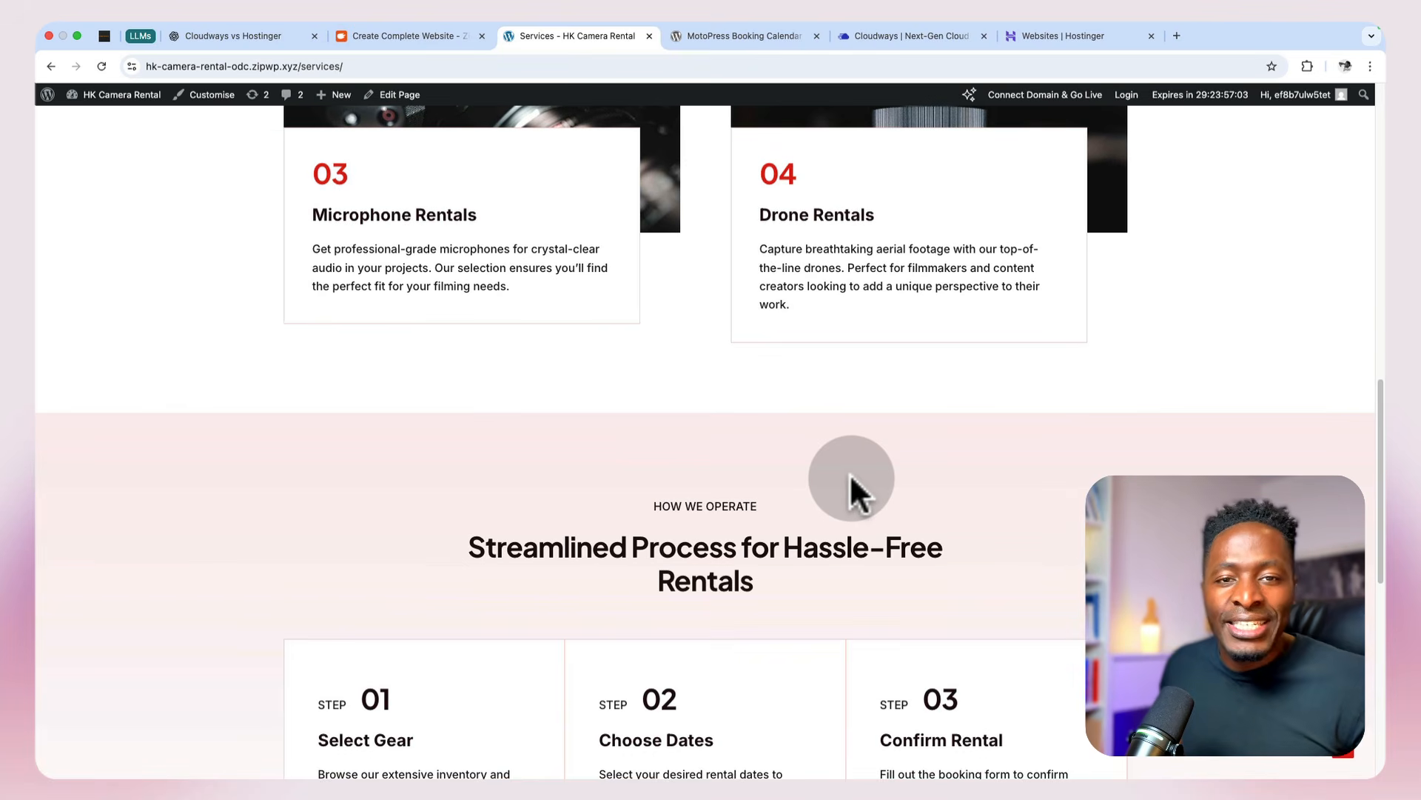
pyautogui.scroll(4, 851, 477)
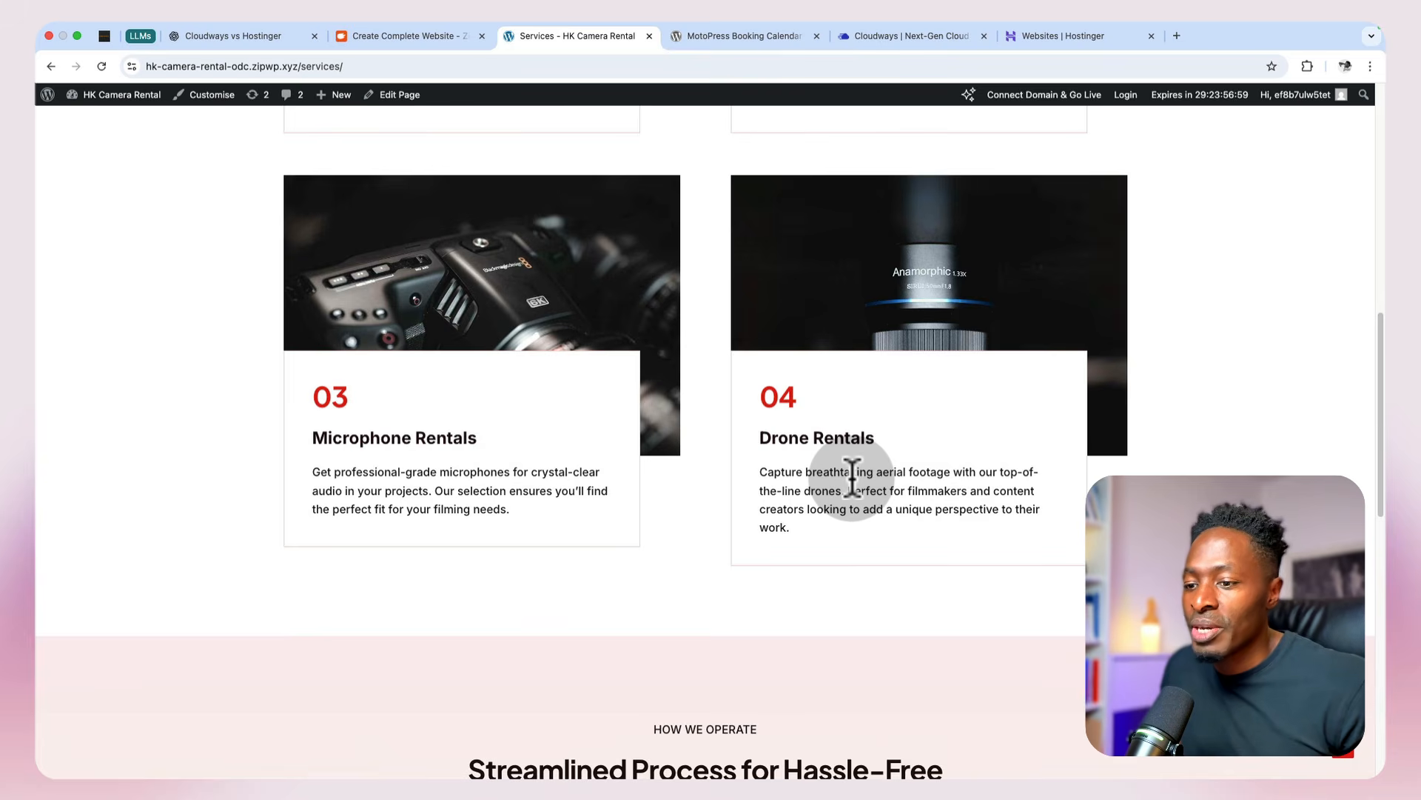
pyautogui.scroll(-9, 851, 477)
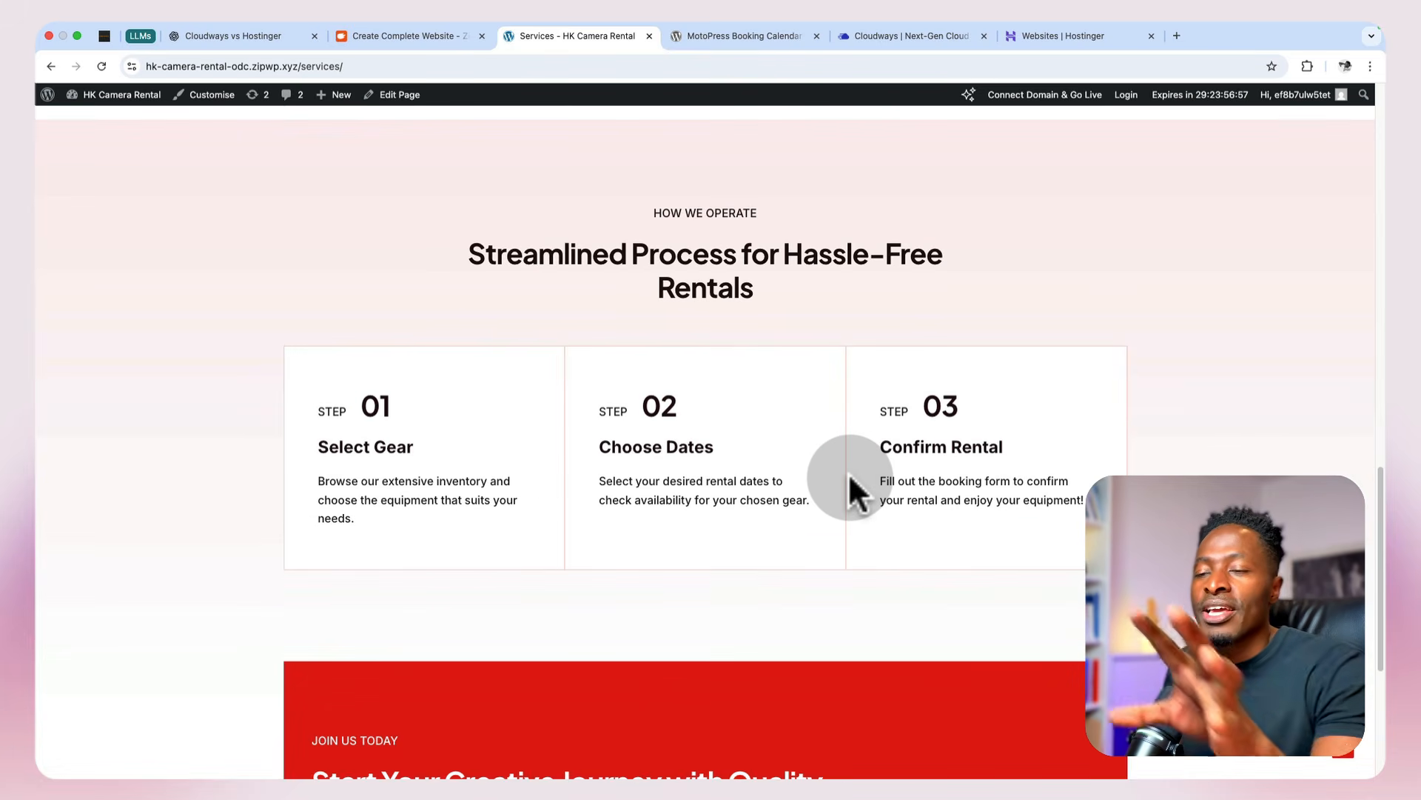
pyautogui.scroll(12, 849, 474)
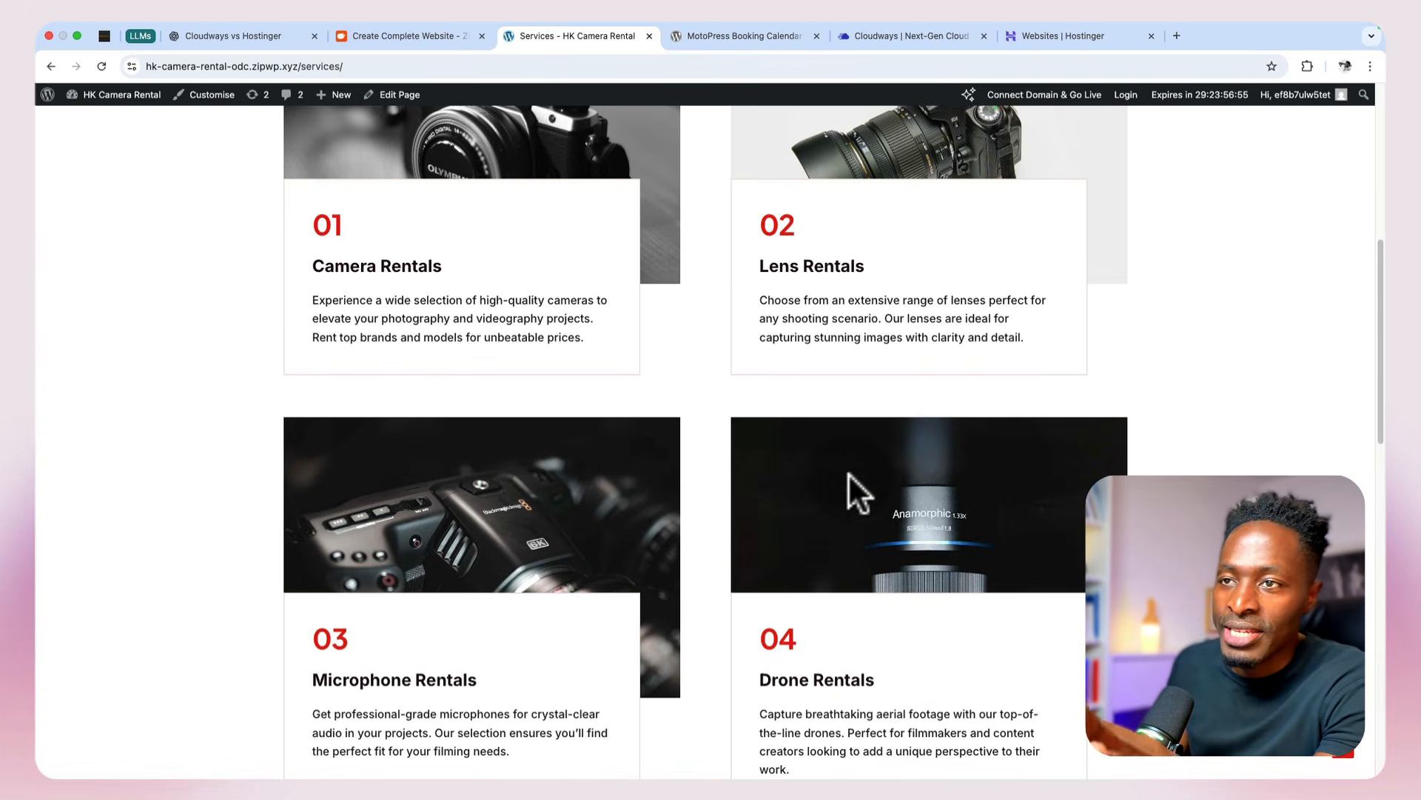
pyautogui.scroll(3, 849, 474)
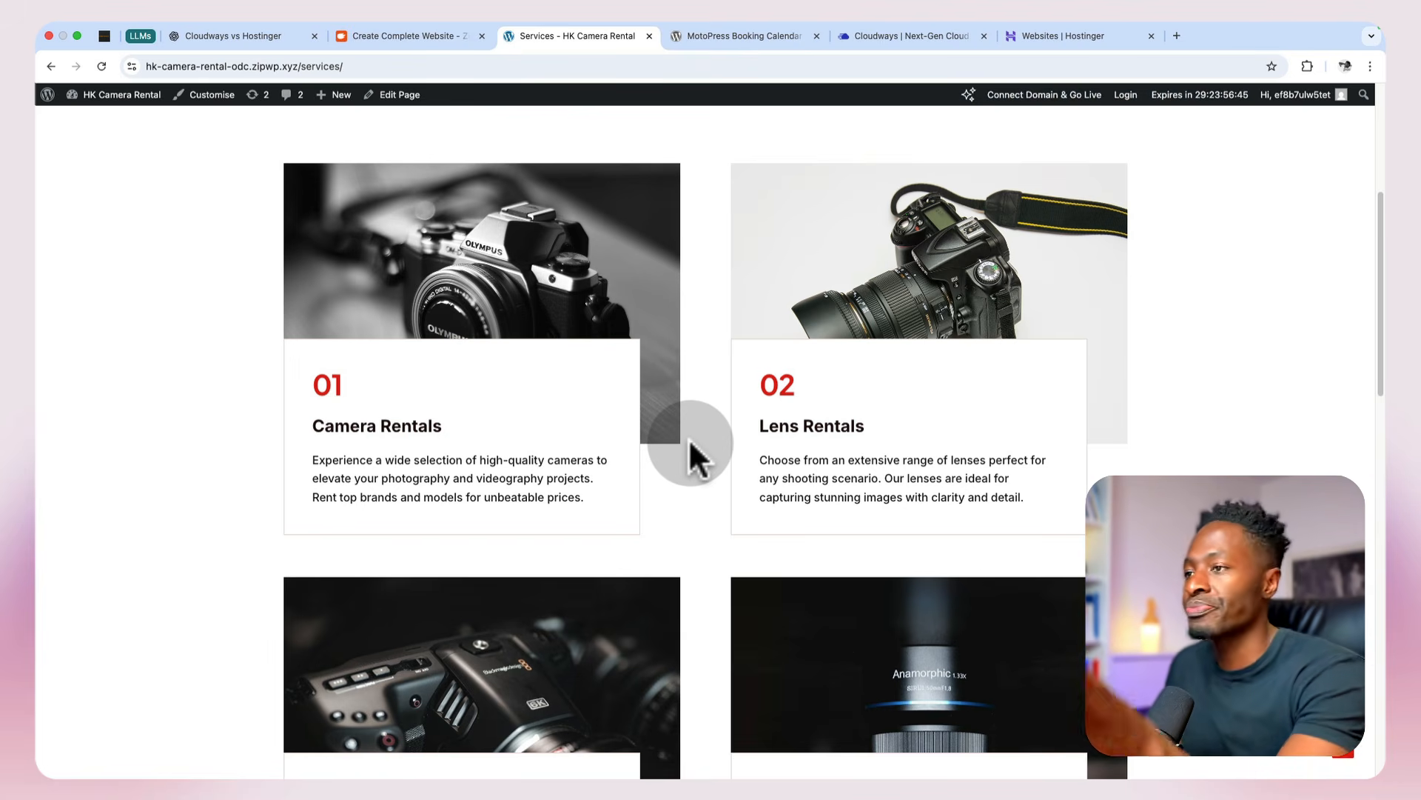
pyautogui.scroll(-5, 688, 438)
pyautogui.scroll(10, 689, 439)
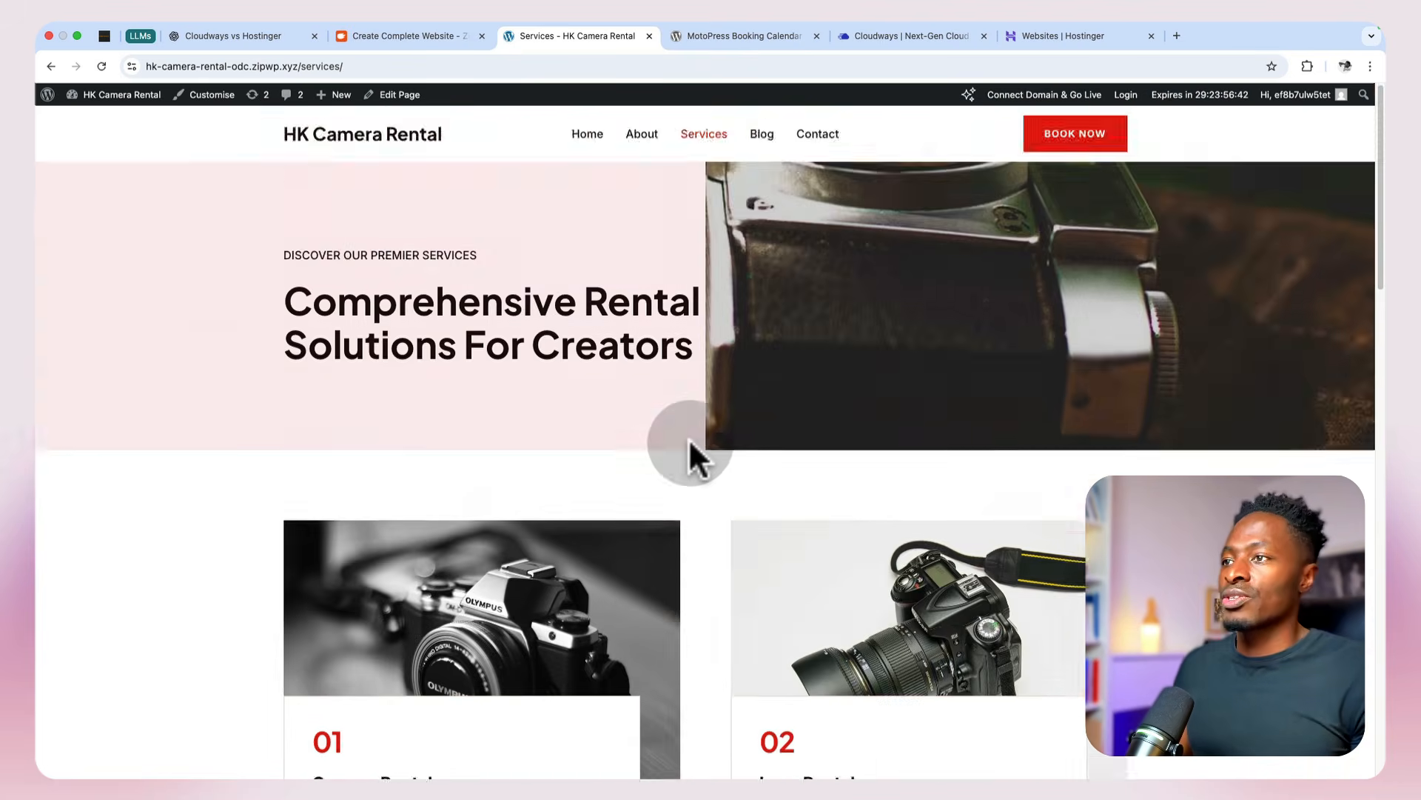
# Step: Open the Blog page and then the Contact page, and review the phone, email and address details and the contact form
pyautogui.click(760, 140)
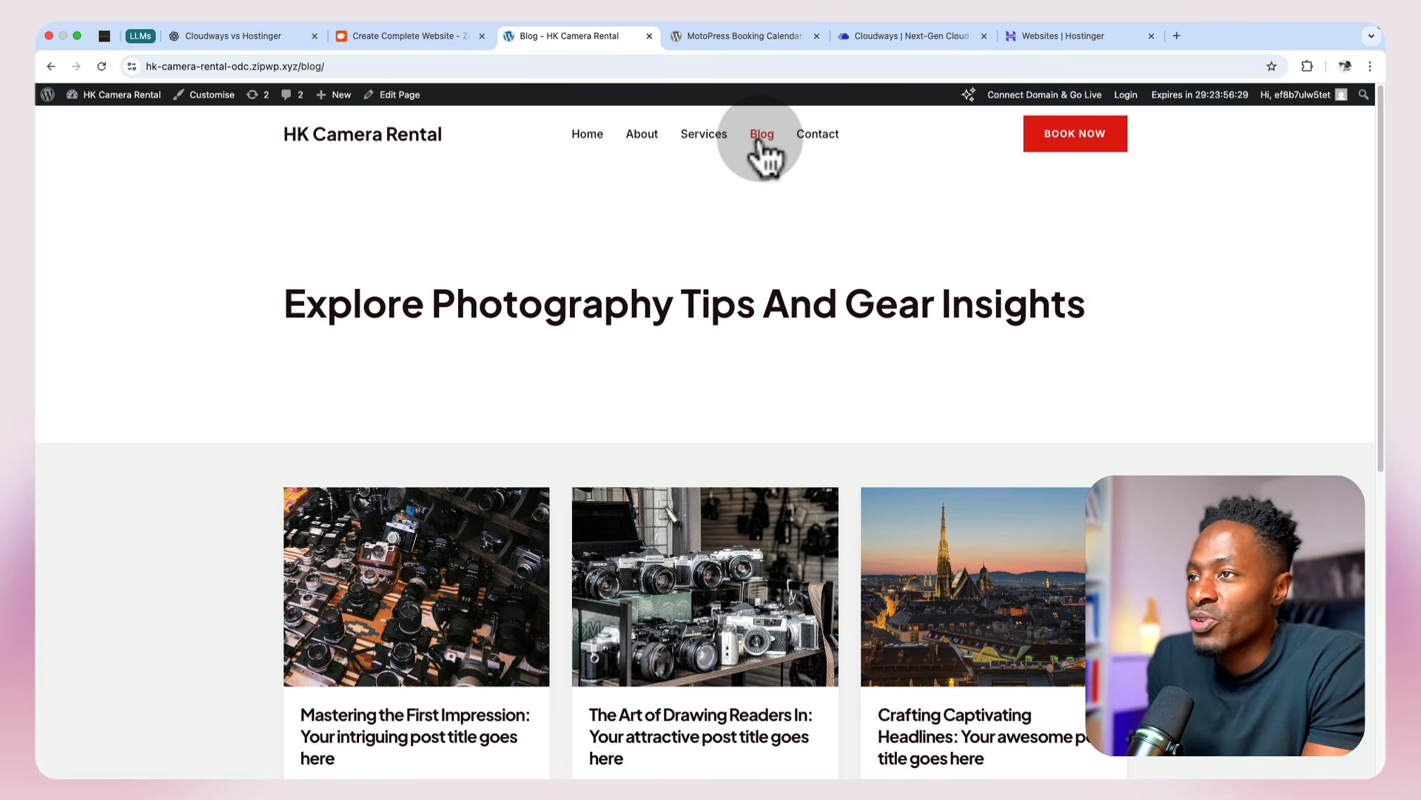
pyautogui.click(816, 141)
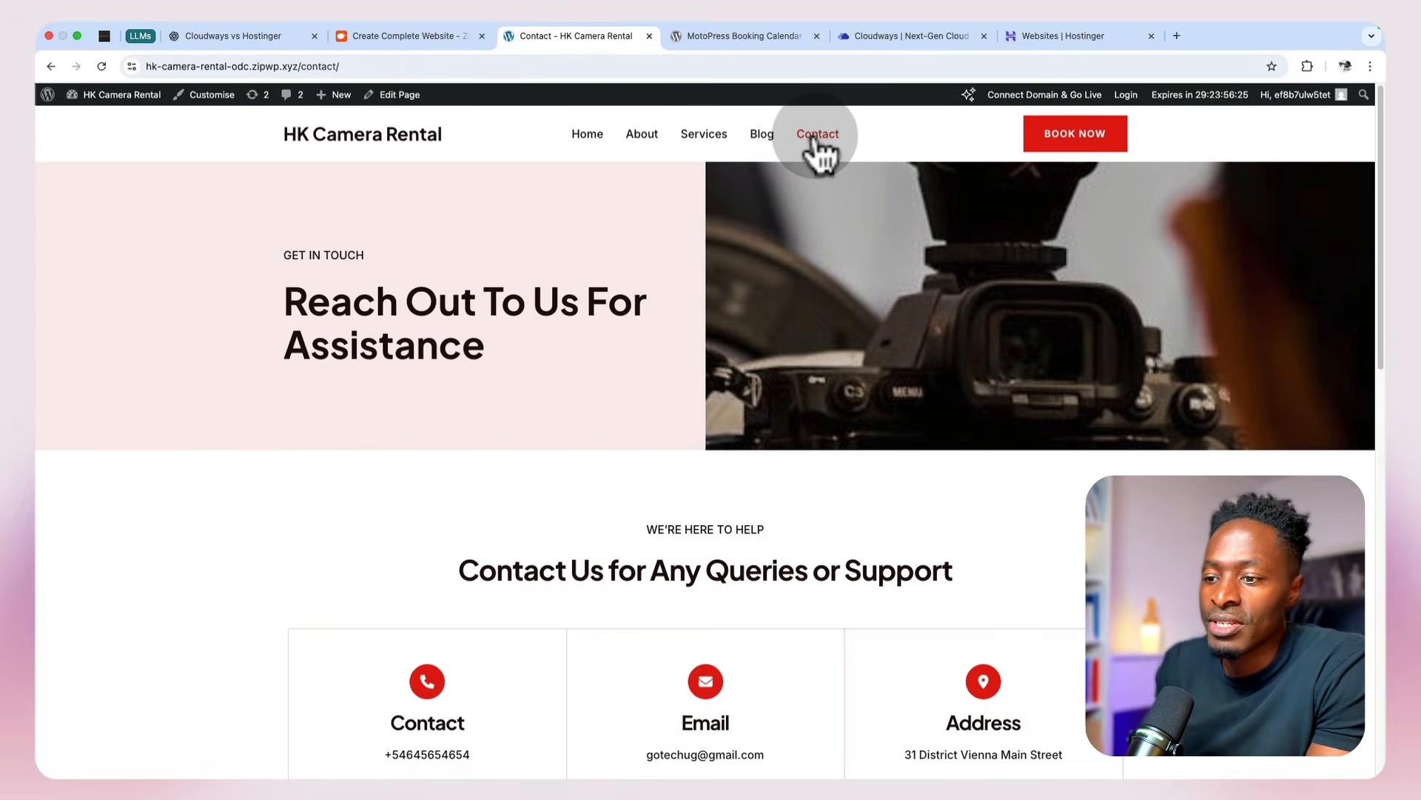
pyautogui.scroll(-1, 794, 342)
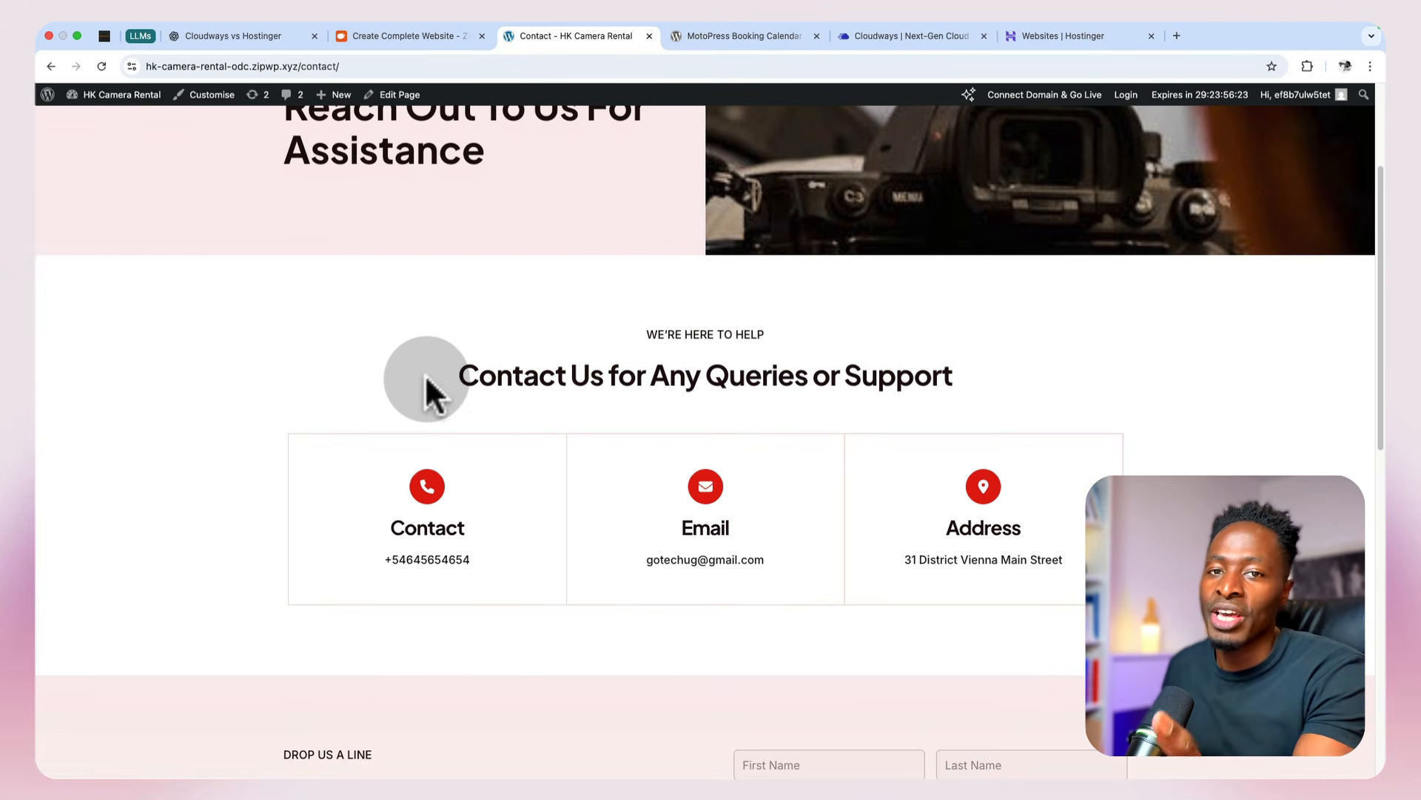
pyautogui.moveTo(382, 560); pyautogui.dragTo(557, 563)
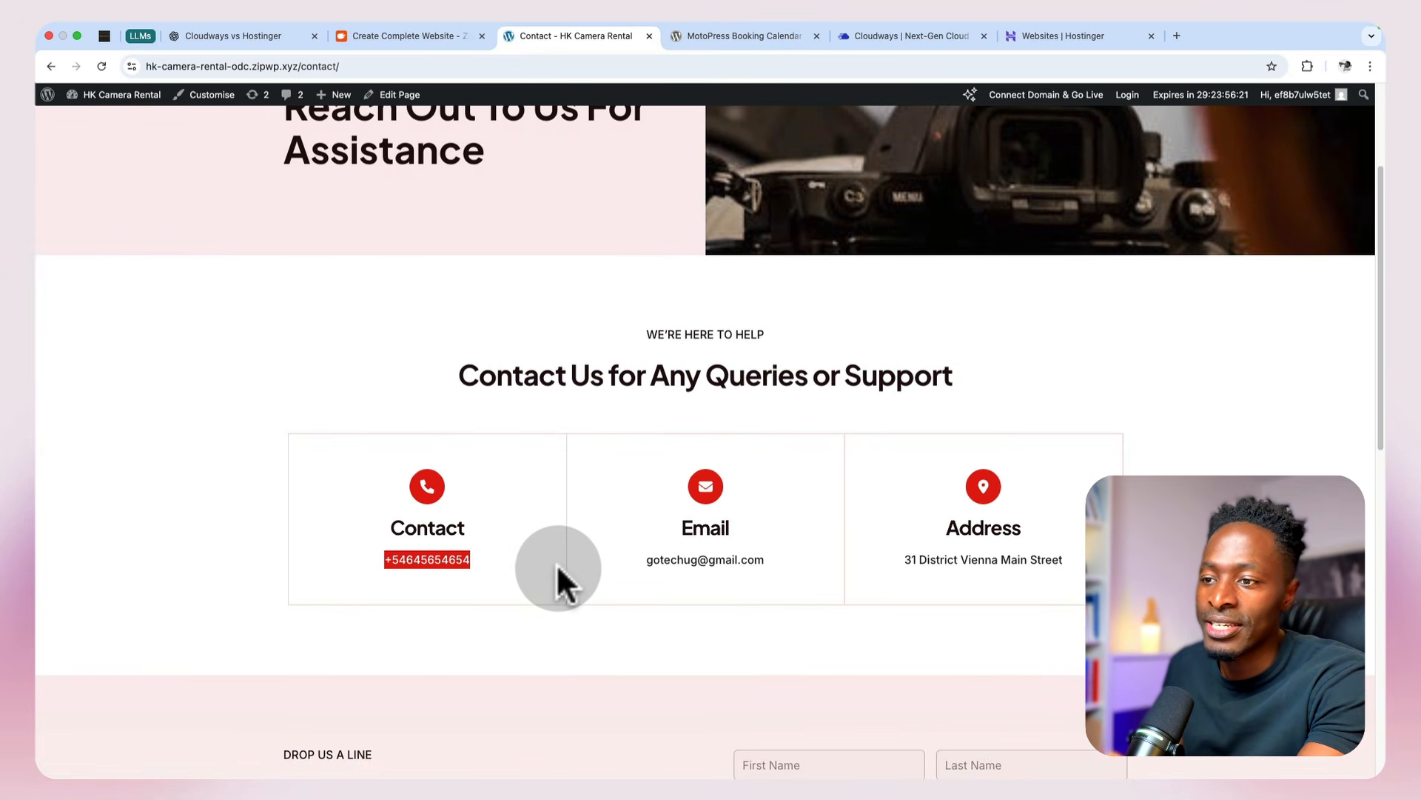
pyautogui.moveTo(670, 560); pyautogui.dragTo(767, 560)
pyautogui.moveTo(938, 559); pyautogui.dragTo(1063, 559)
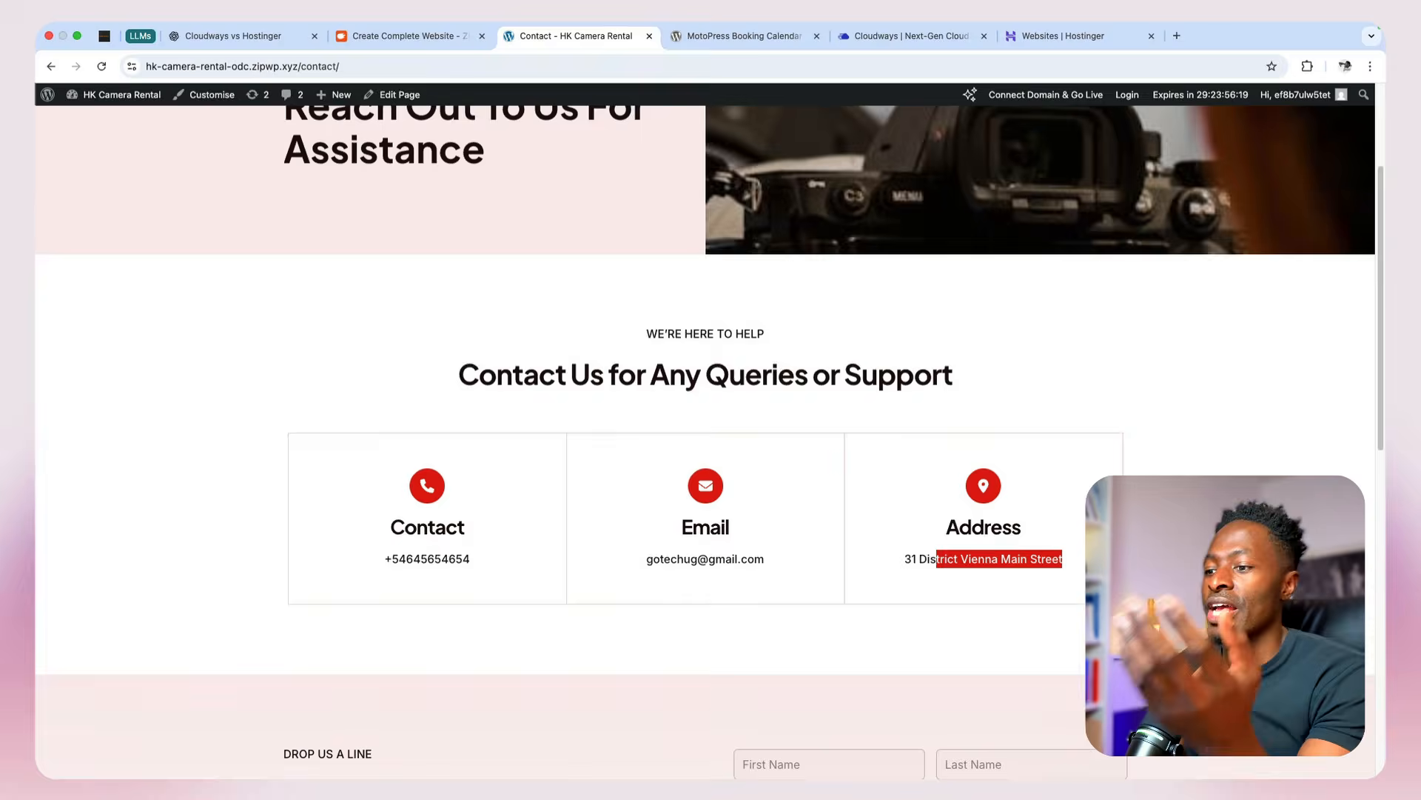
pyautogui.scroll(-5, 1200, 466)
pyautogui.scroll(-3, 1200, 467)
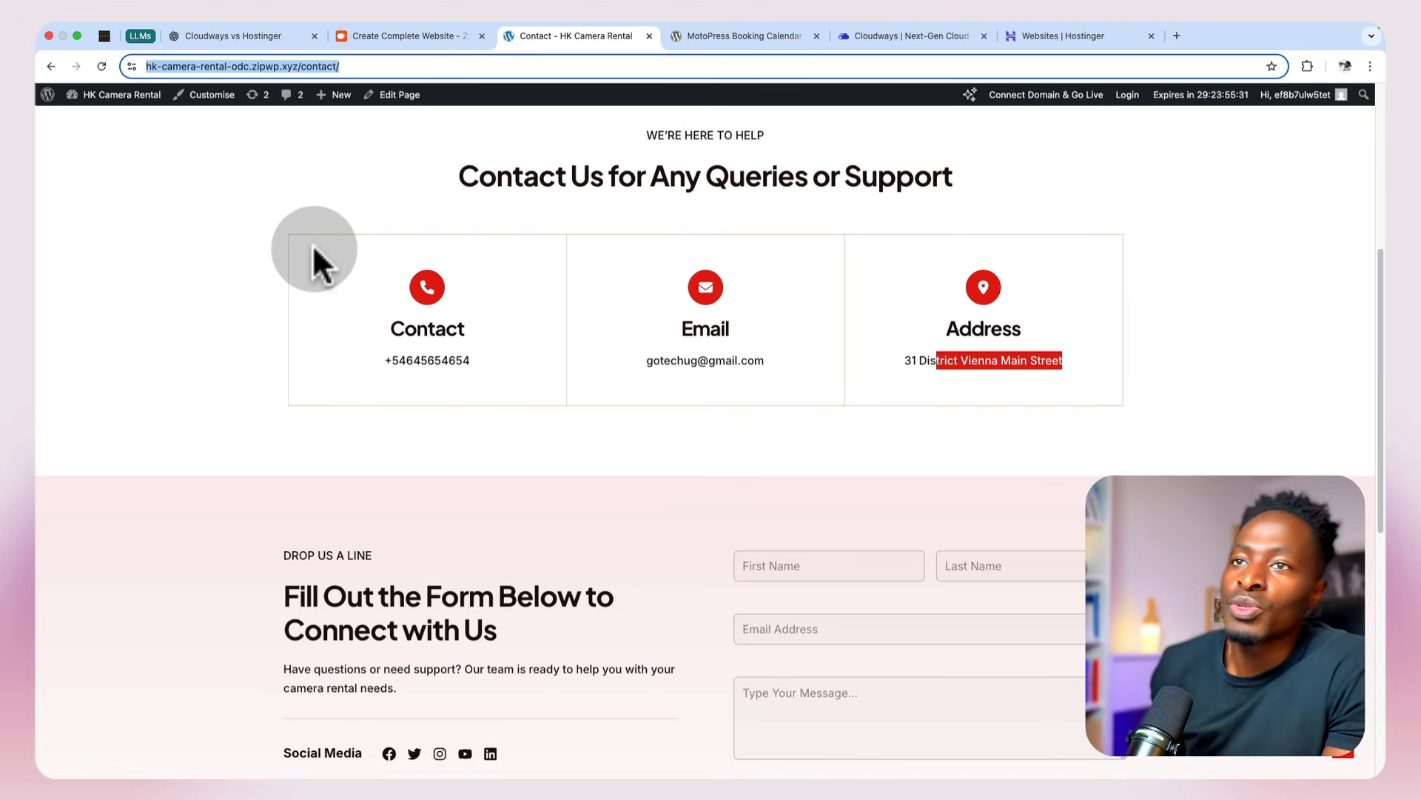
# Step: Leave ZipWP's site-ready screen, open the HK Camera Rental sandbox site's WordPress admin and dismiss the SureForms prompt
pyautogui.click(397, 37)
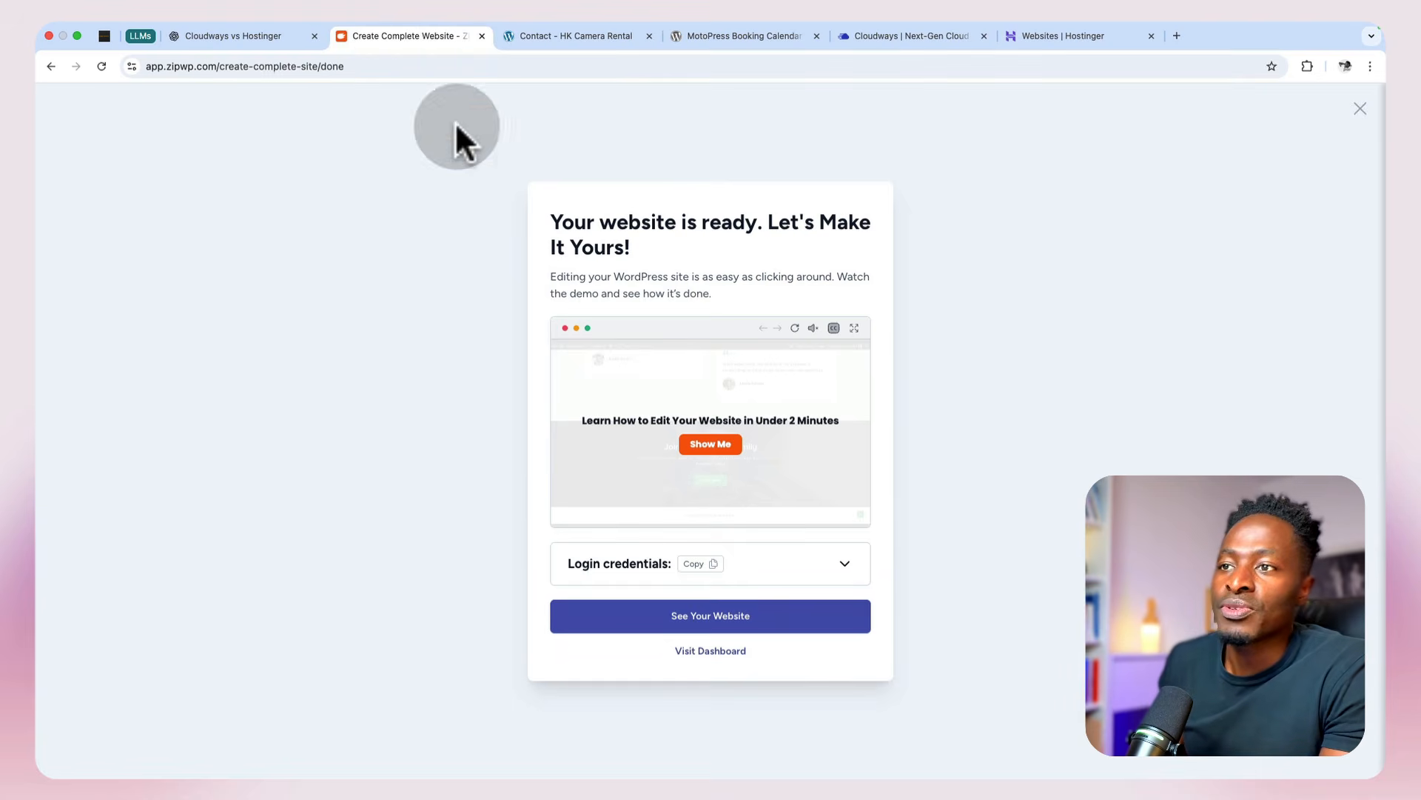
pyautogui.click(1360, 109)
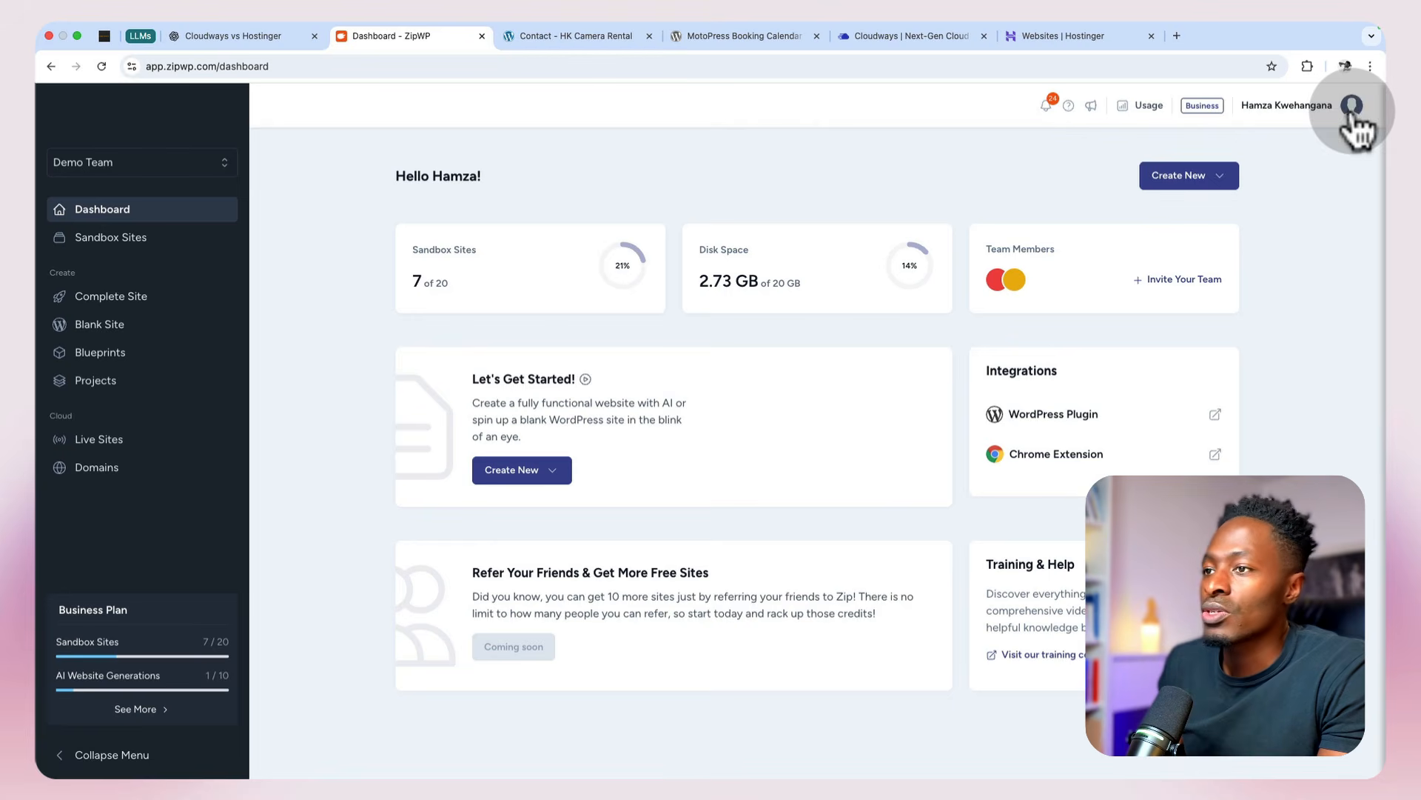
pyautogui.click(107, 238)
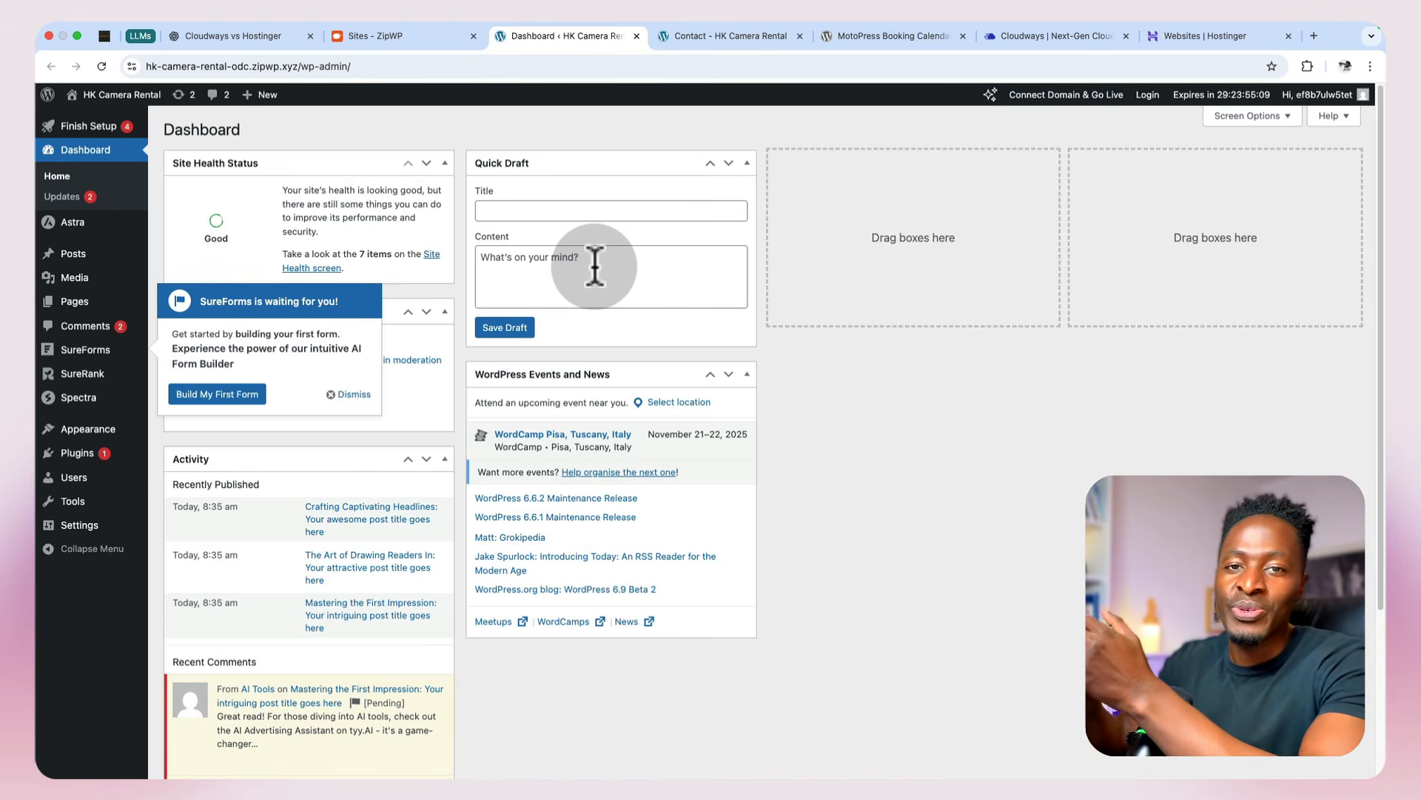
pyautogui.click(363, 396)
# Step: Search the plugin directory for wpvivid, then install and activate the Migration, Backup, Staging – WPvivid Backup & Migration plugin
pyautogui.click(77, 452)
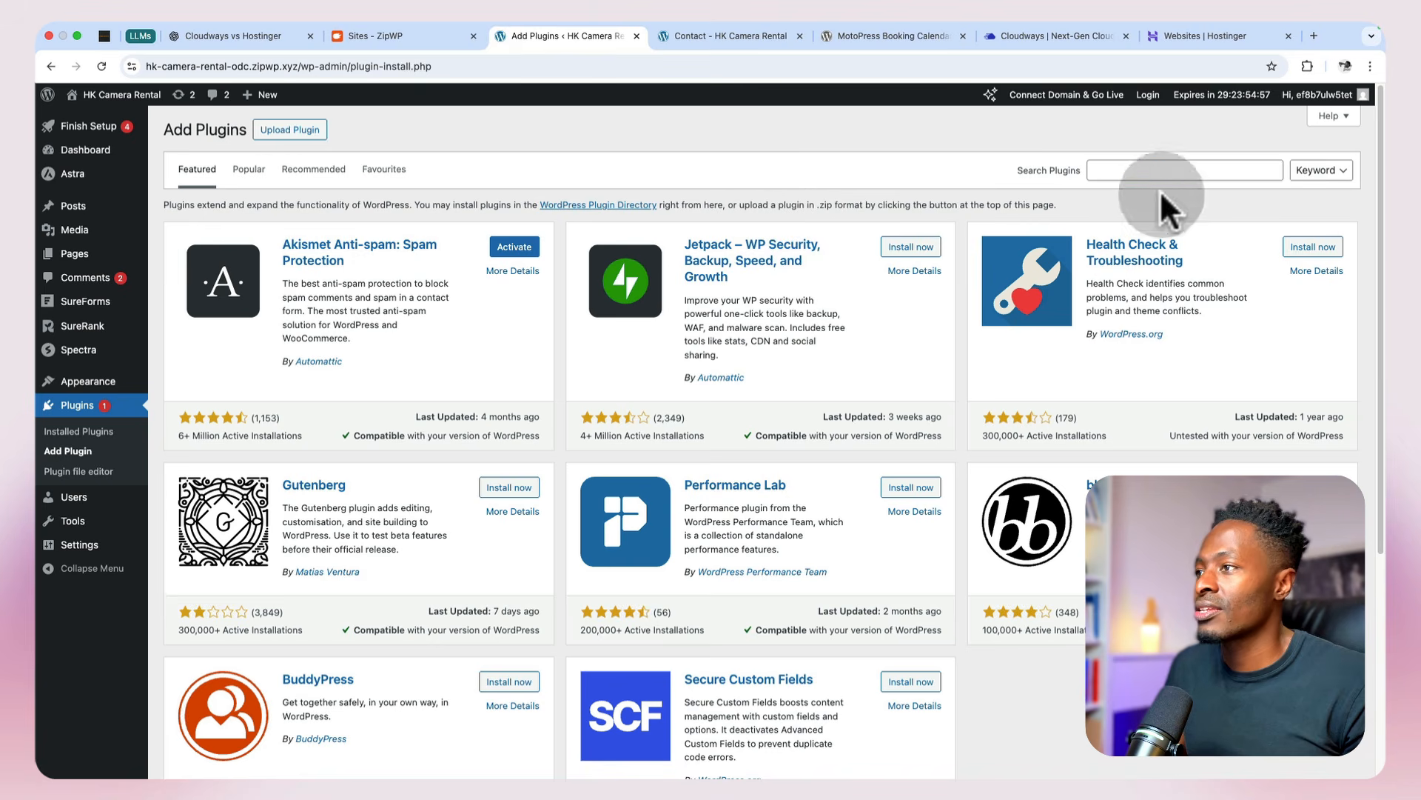
pyautogui.click(1168, 170)
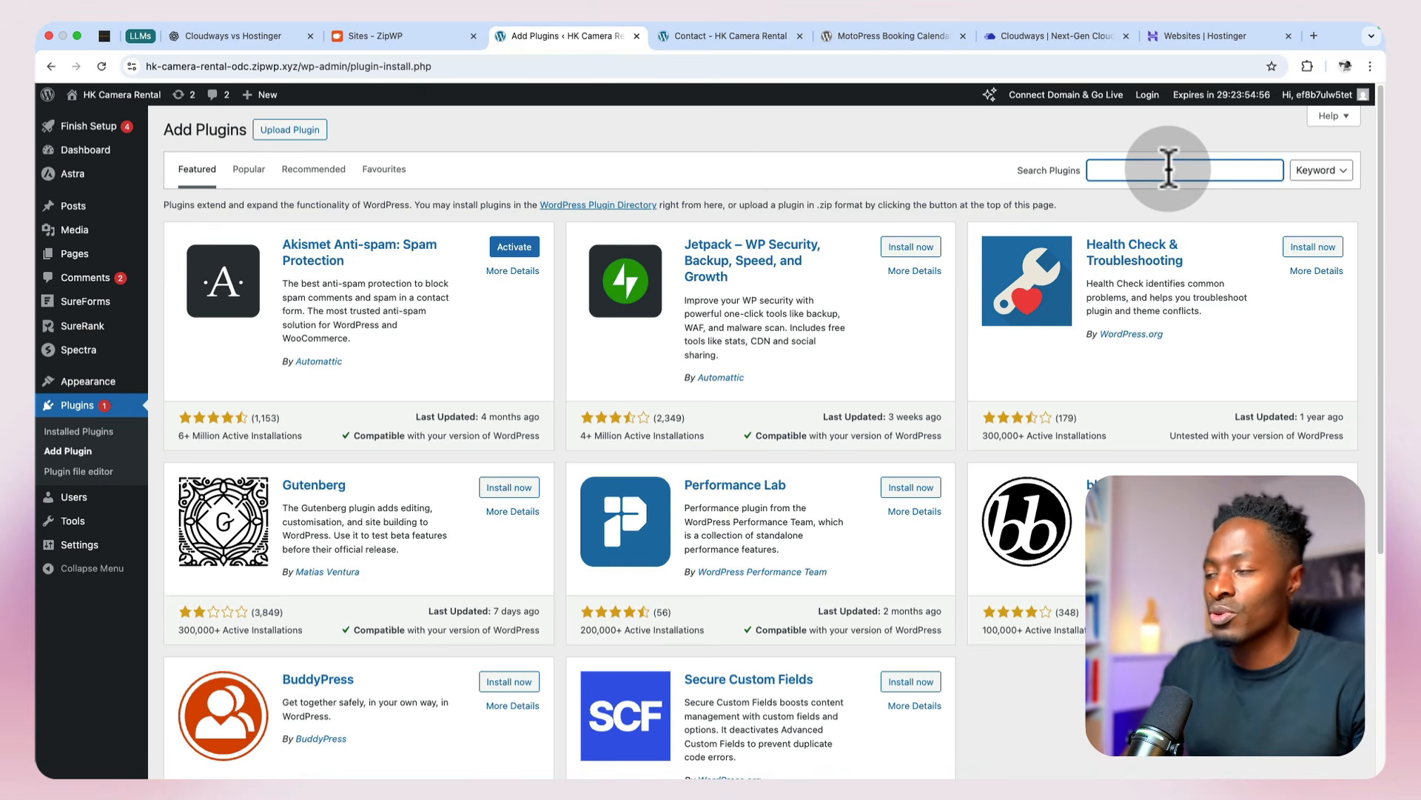
pyautogui.write('wpvivid')
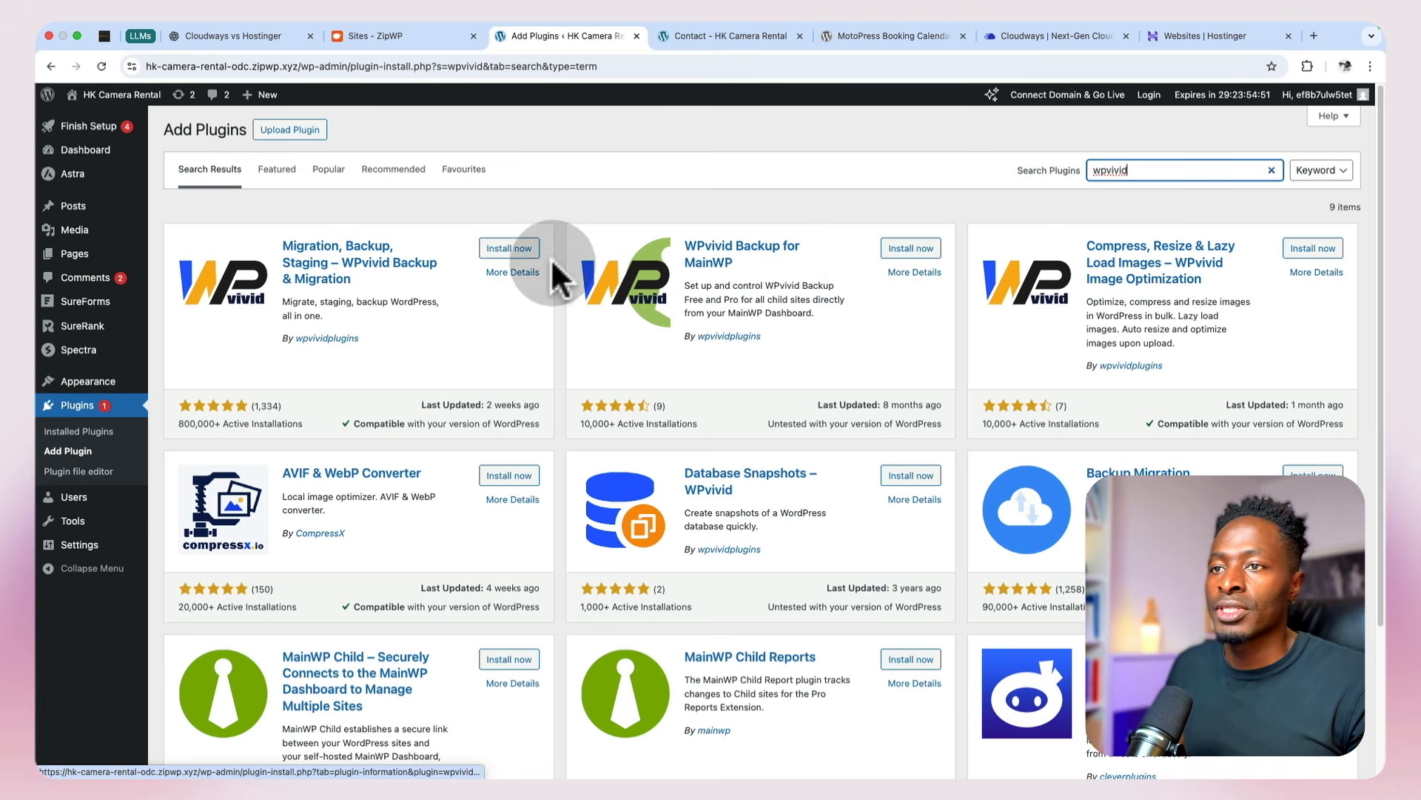
pyautogui.click(490, 250)
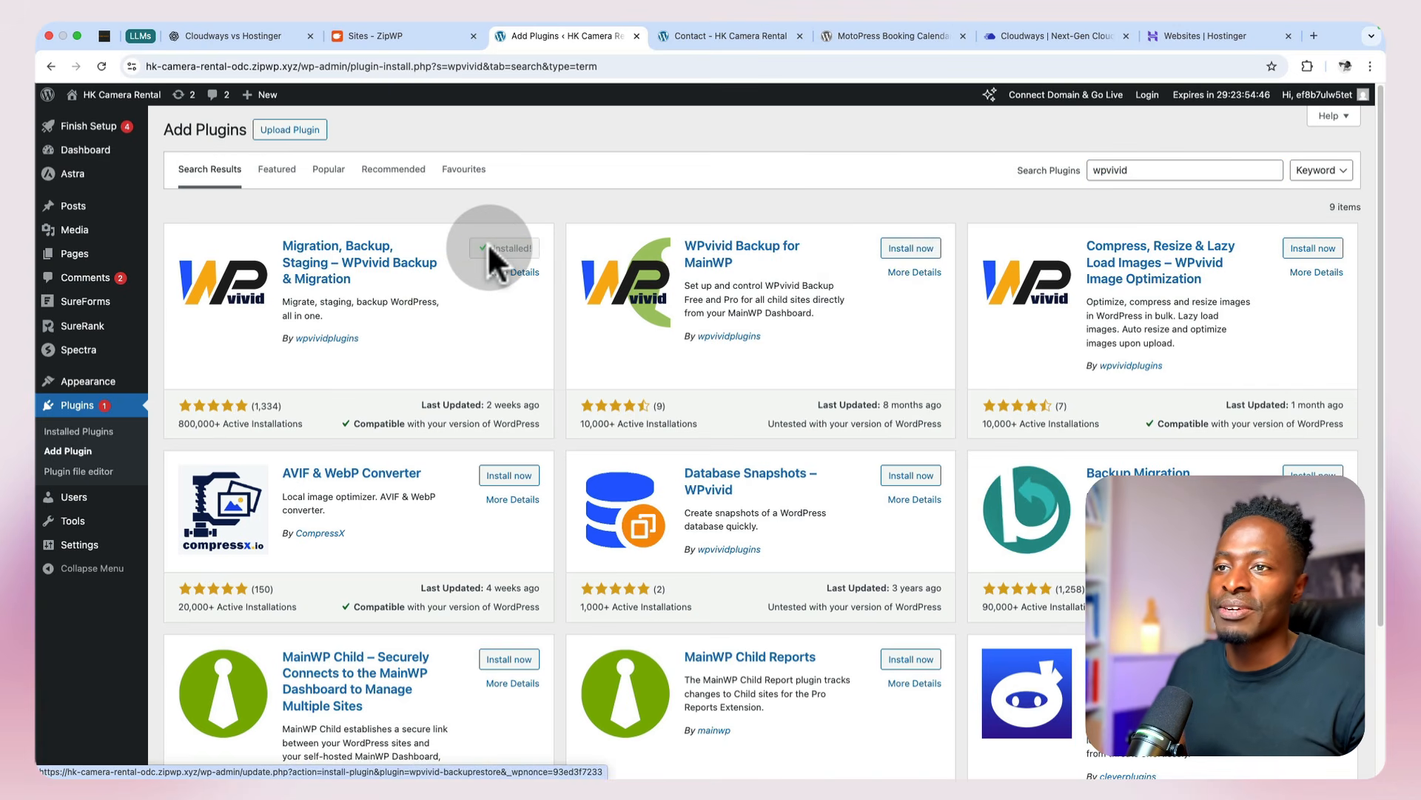
pyautogui.click(497, 251)
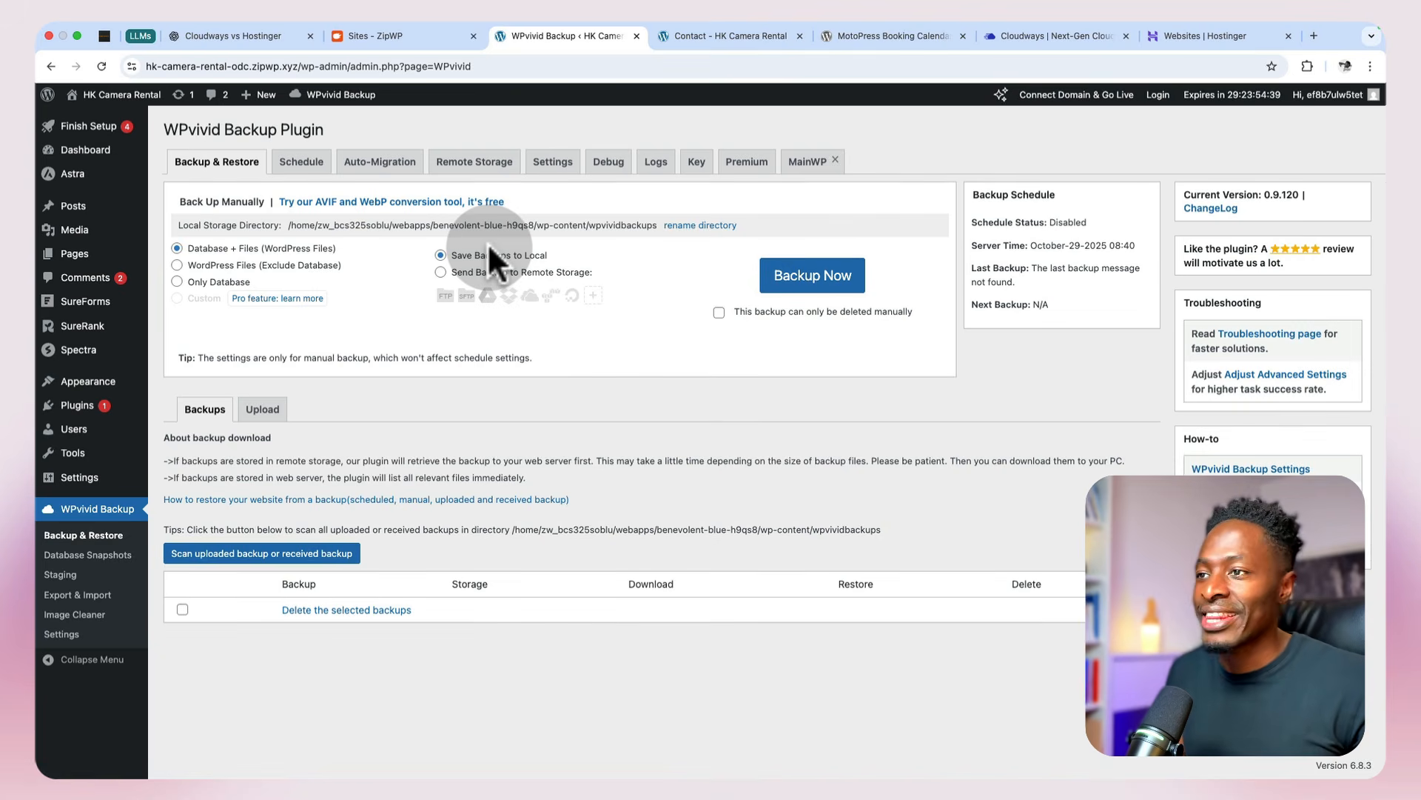
# Step: Create a local backup of the site's database and WordPress files with WPvivid and download the backup file
pyautogui.click(825, 285)
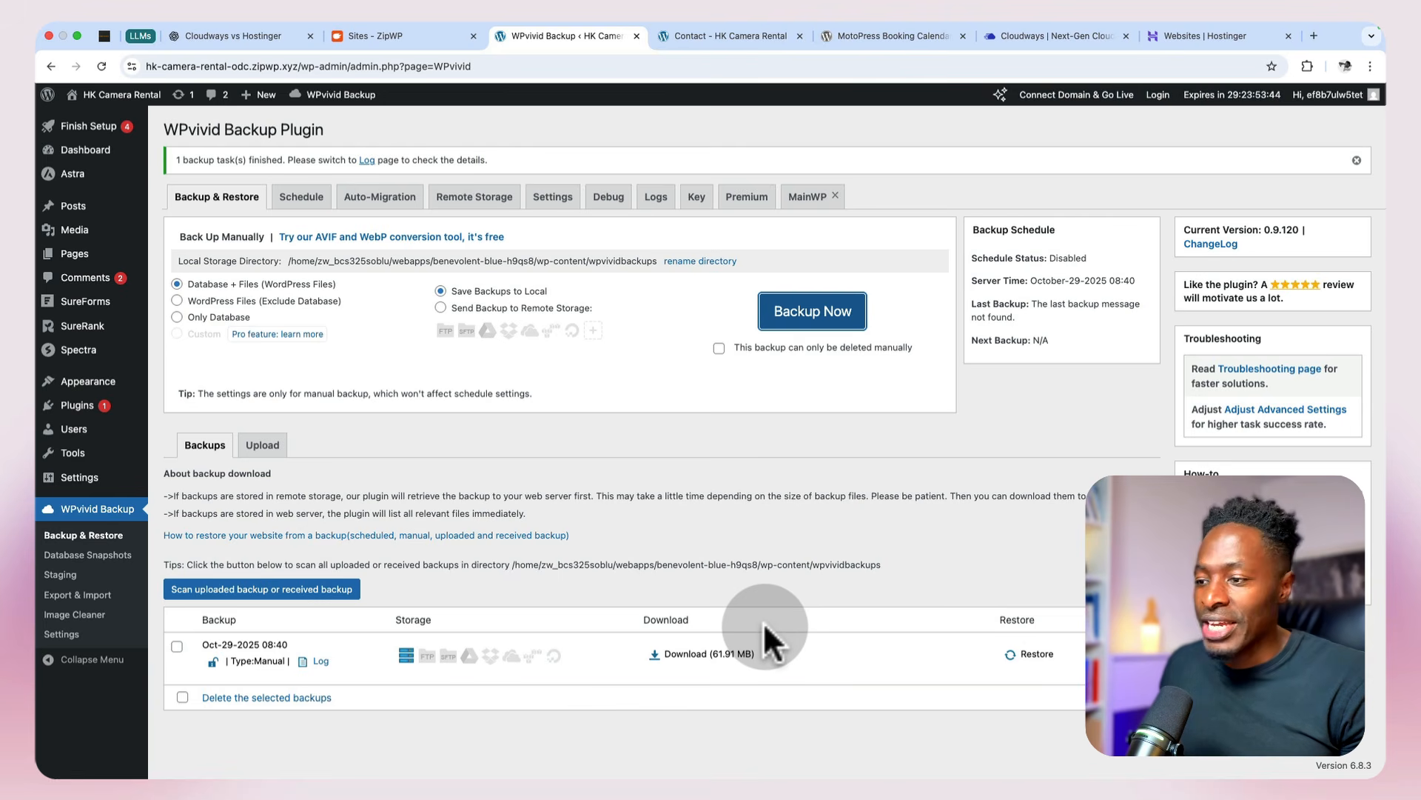
pyautogui.click(670, 656)
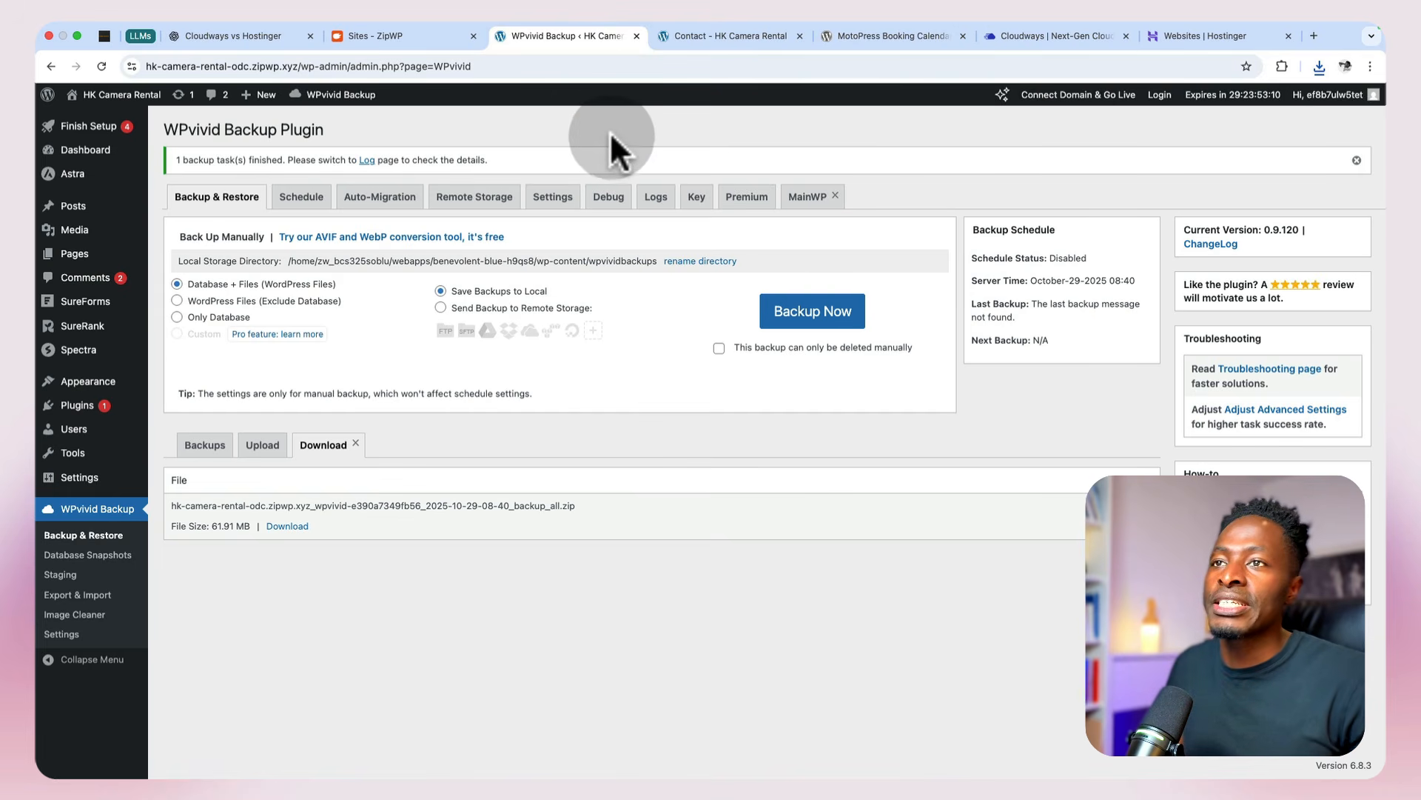
# Step: Glance at the Cloudways applications, then return to the generated website and open its home page from the Contact page
pyautogui.click(1053, 36)
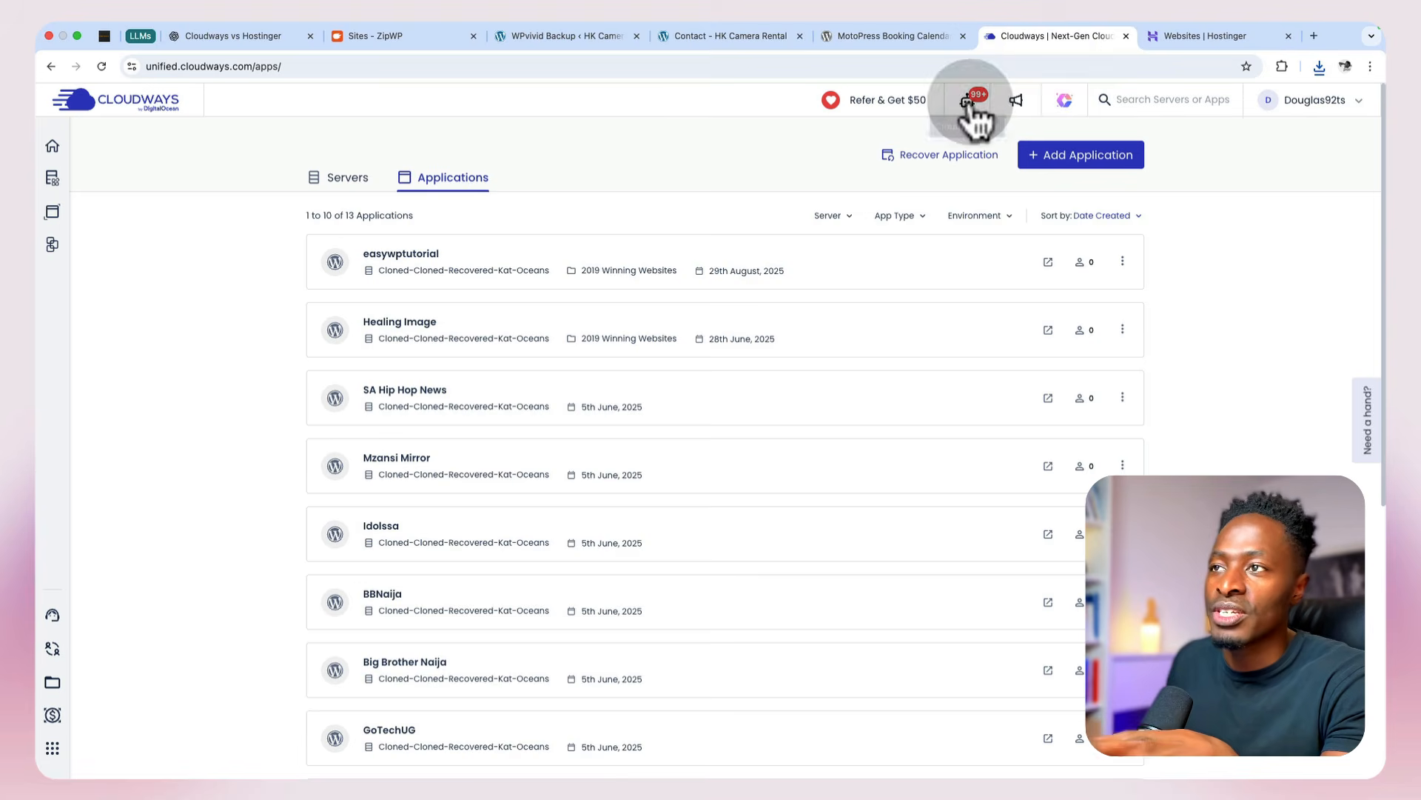
pyautogui.click(727, 36)
pyautogui.scroll(5, 642, 333)
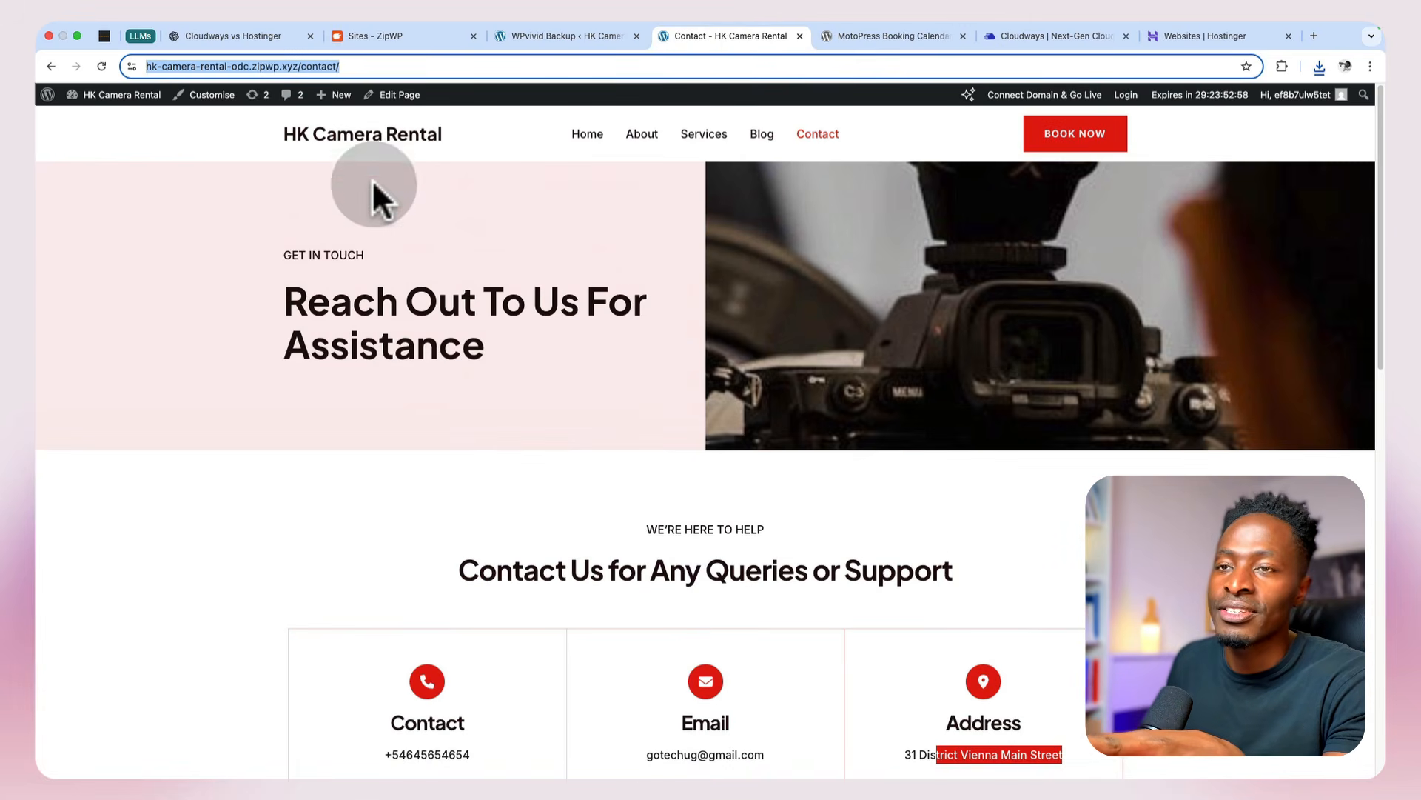
pyautogui.click(370, 144)
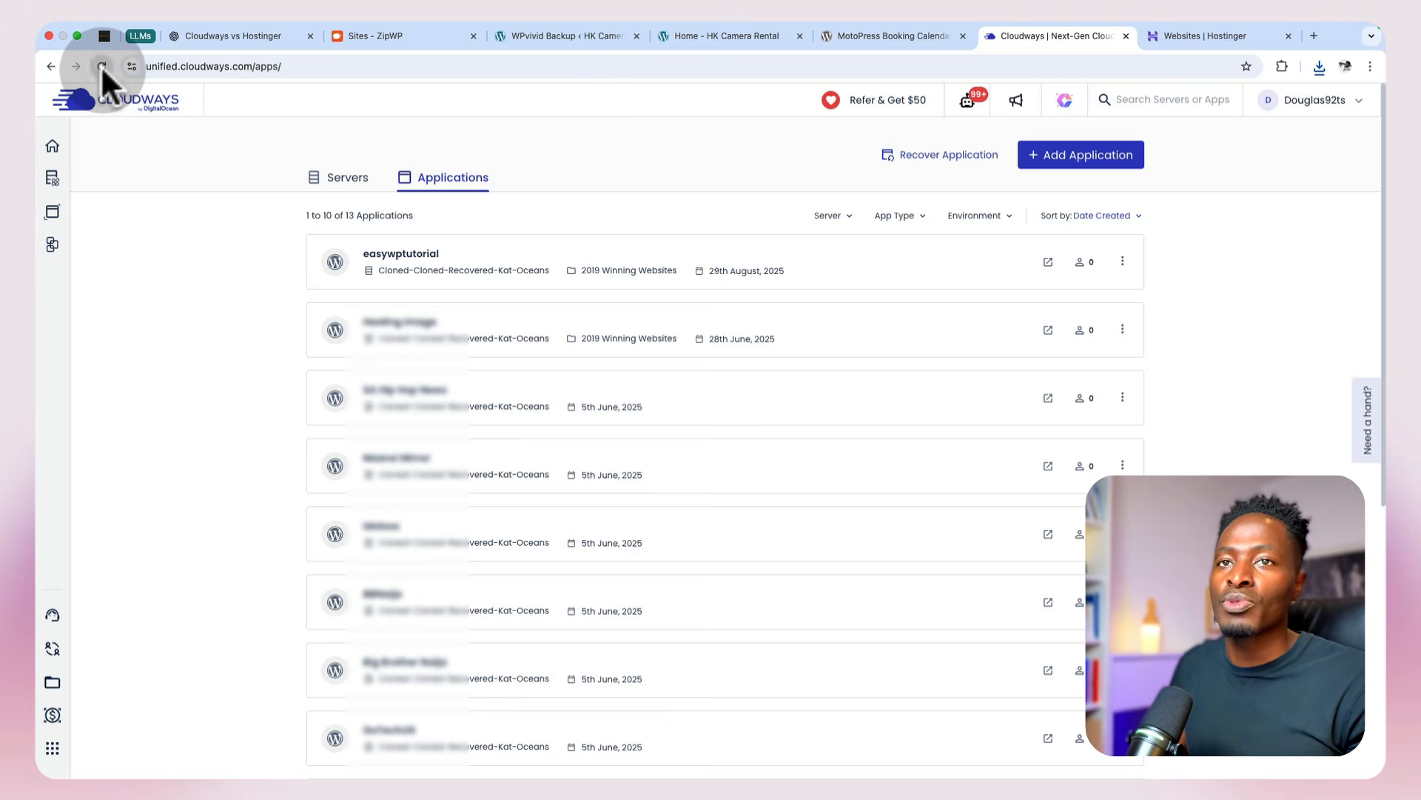
# Step: Reload the Cloudways applications page, view the server list and return to the applications list
pyautogui.click(101, 65)
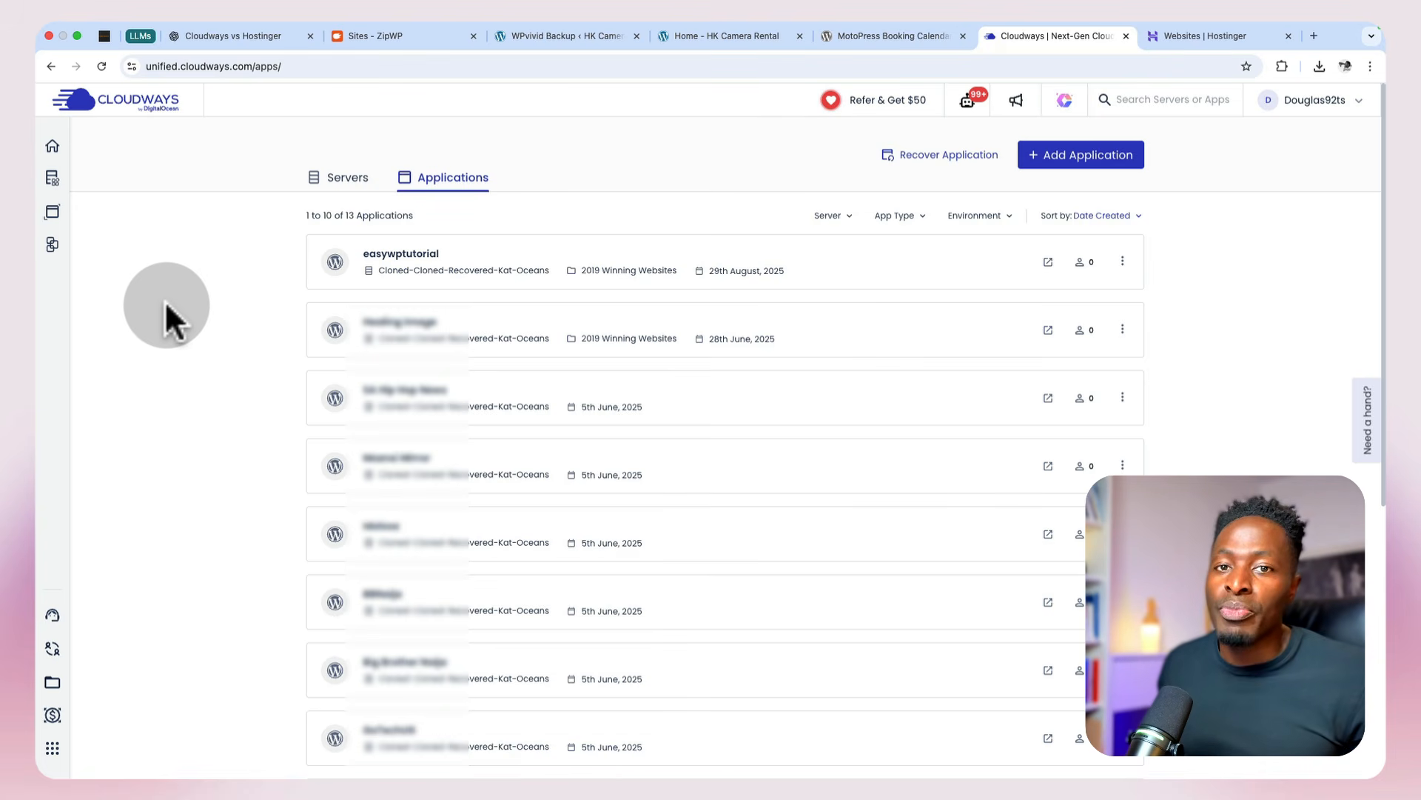
pyautogui.click(339, 194)
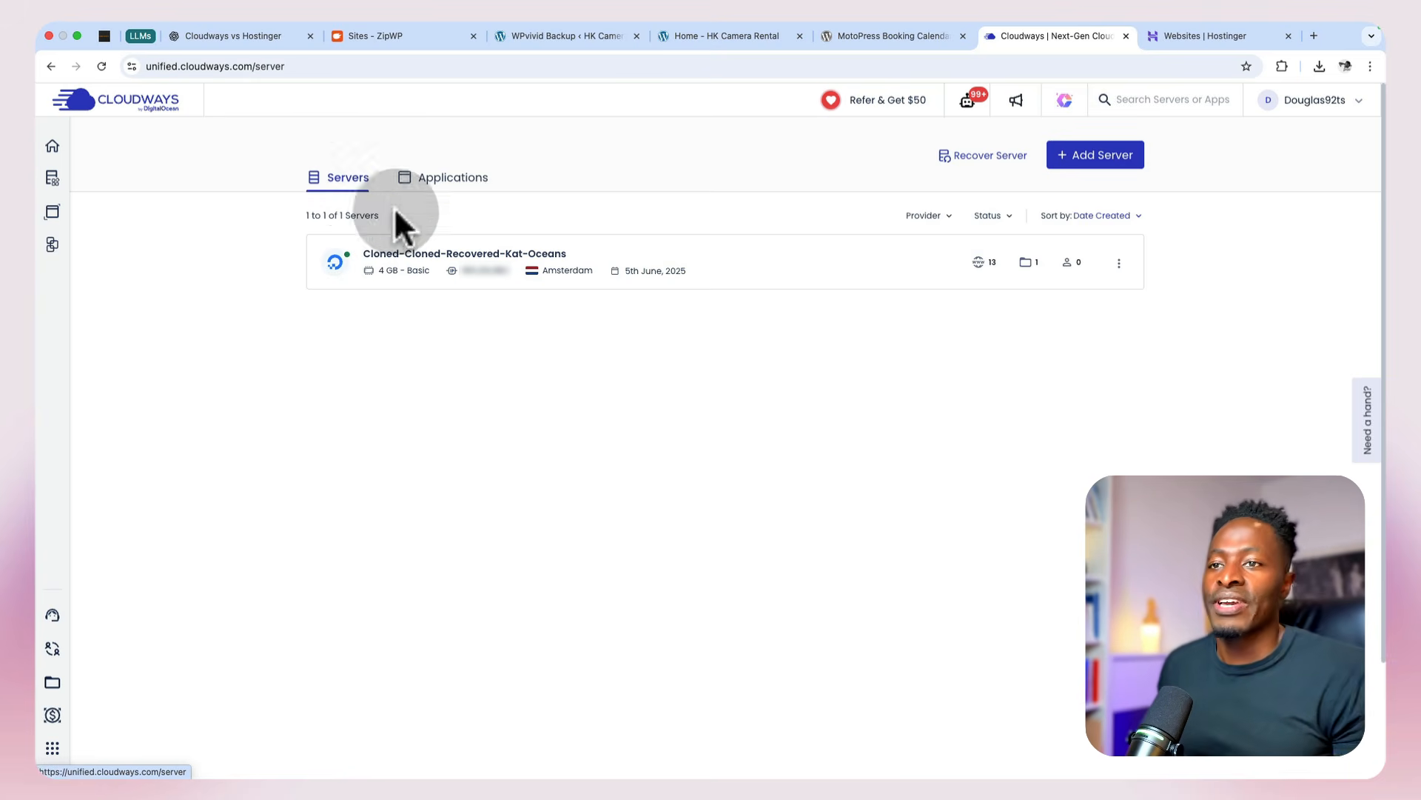
pyautogui.click(431, 185)
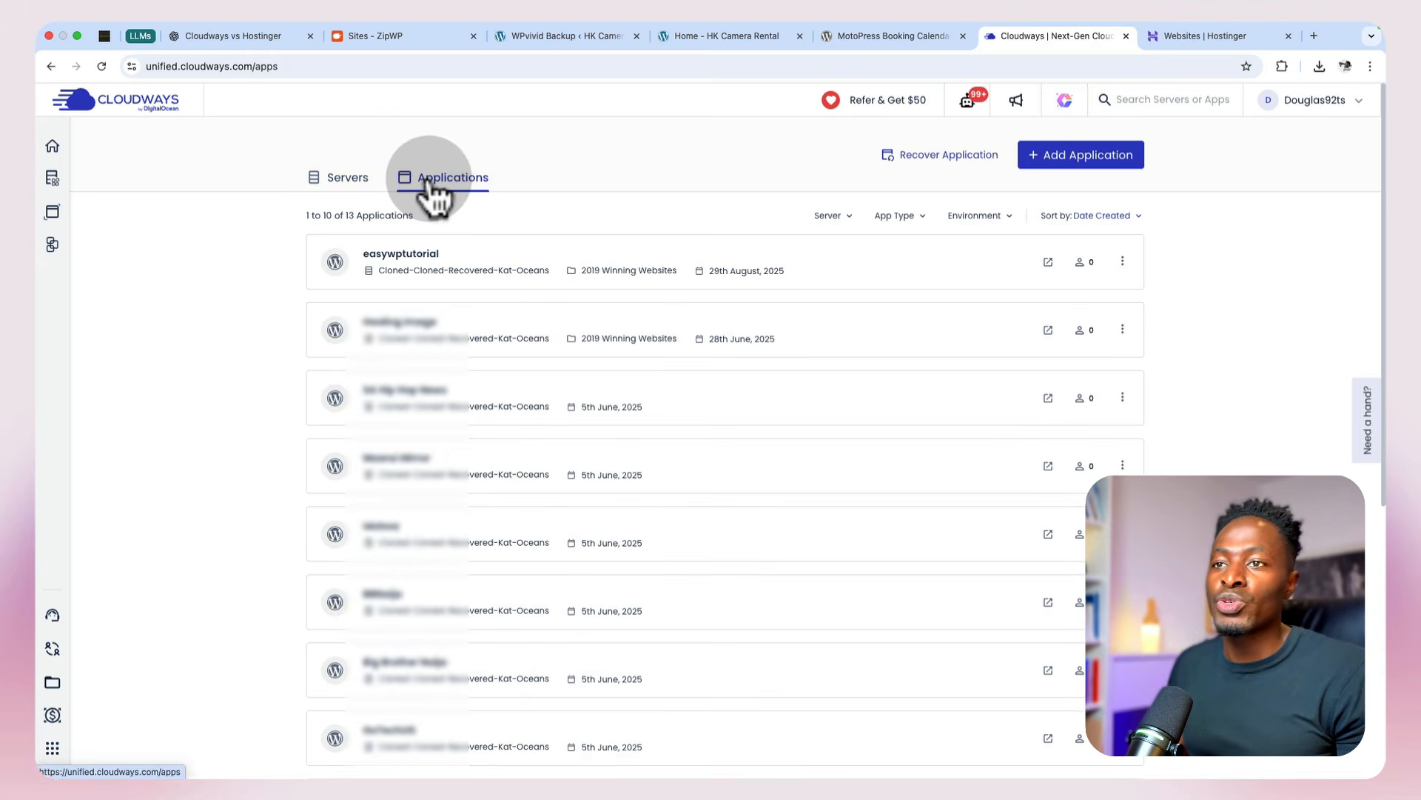
# Step: Start adding a new application on the Cloned-Cloned-Recovered-Kat-Oceans server to open its setup form
pyautogui.click(1052, 160)
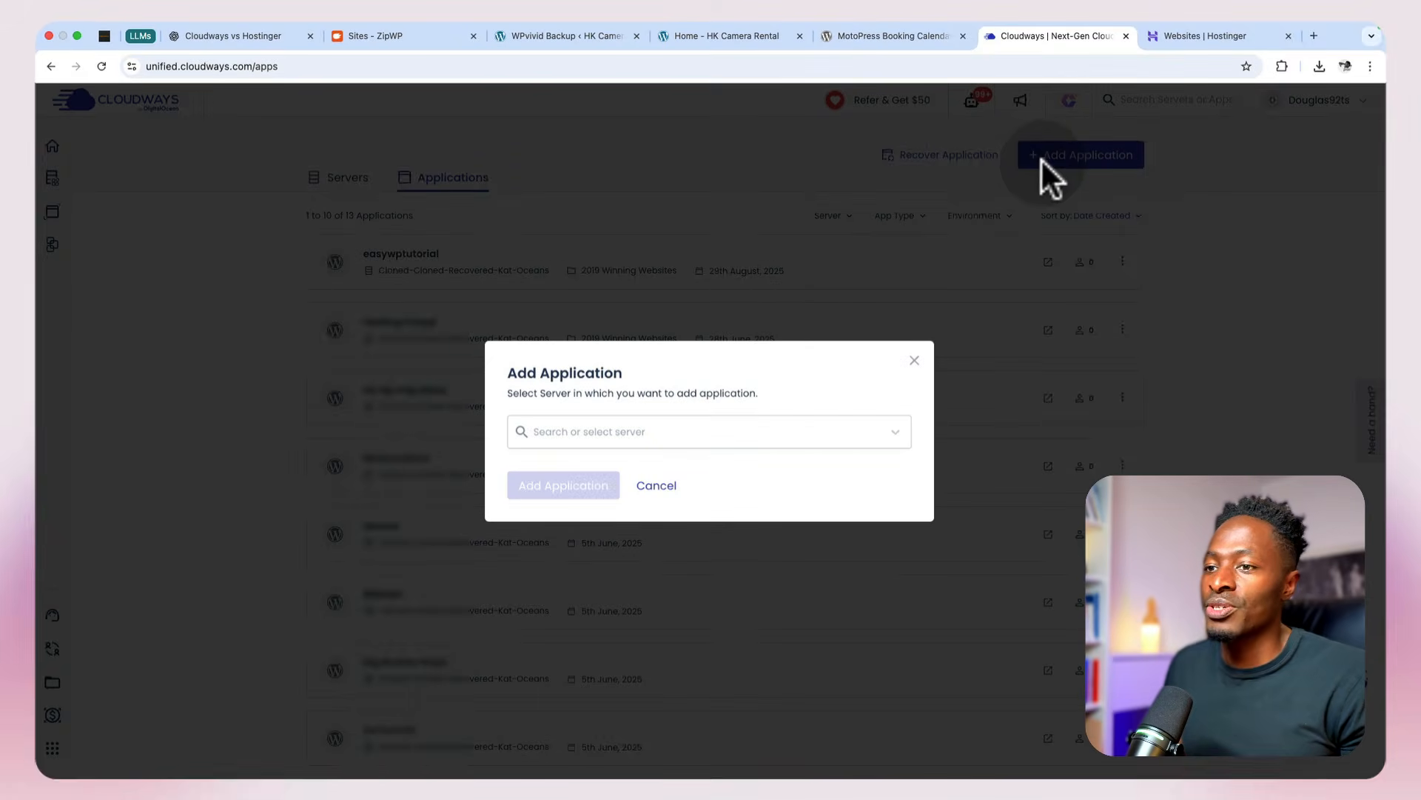
pyautogui.click(703, 432)
pyautogui.click(688, 495)
pyautogui.click(544, 489)
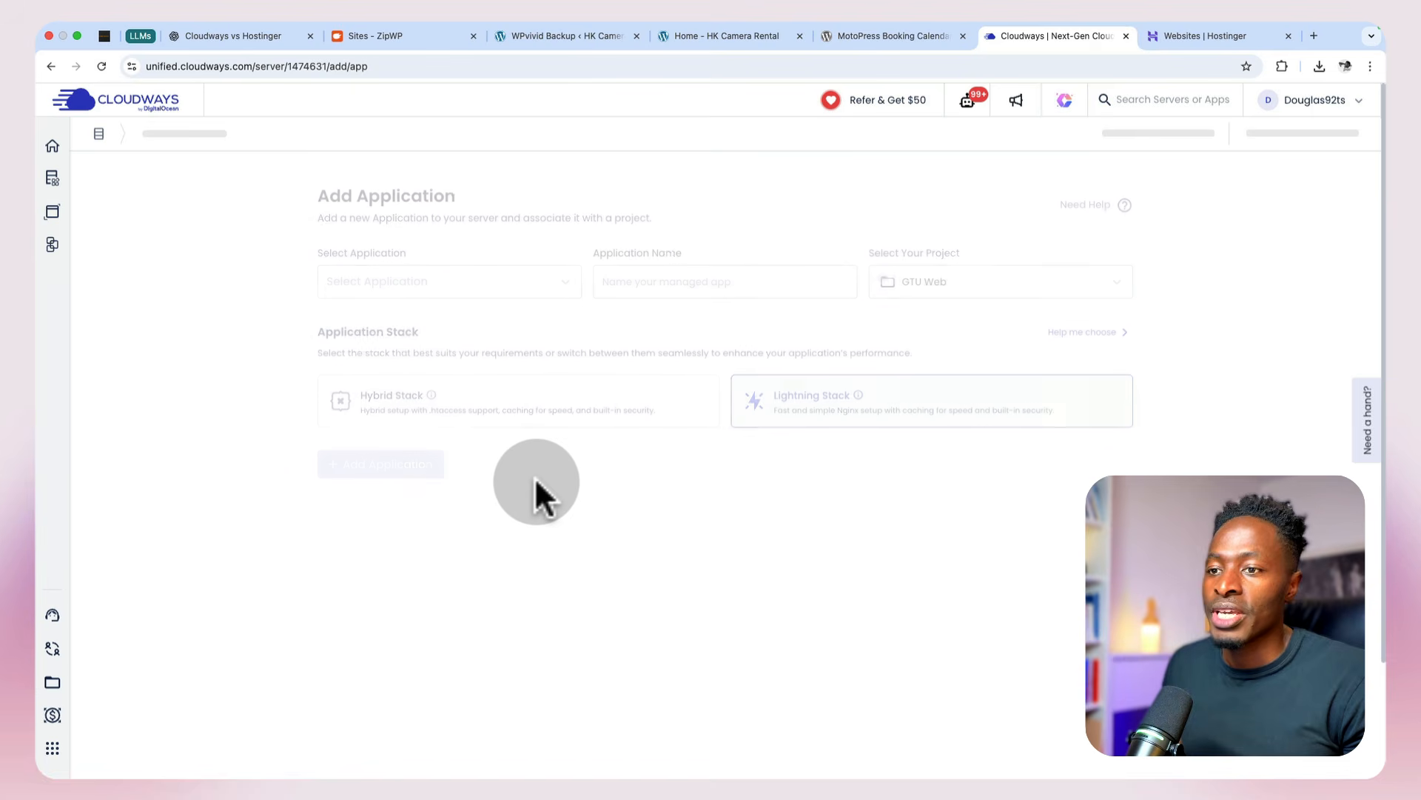
# Step: Add a Basic WordPress (No Cloudways Optimization) application named HK Camera Rental in the GTU Web project, skipping the optional partner plugins
pyautogui.click(430, 268)
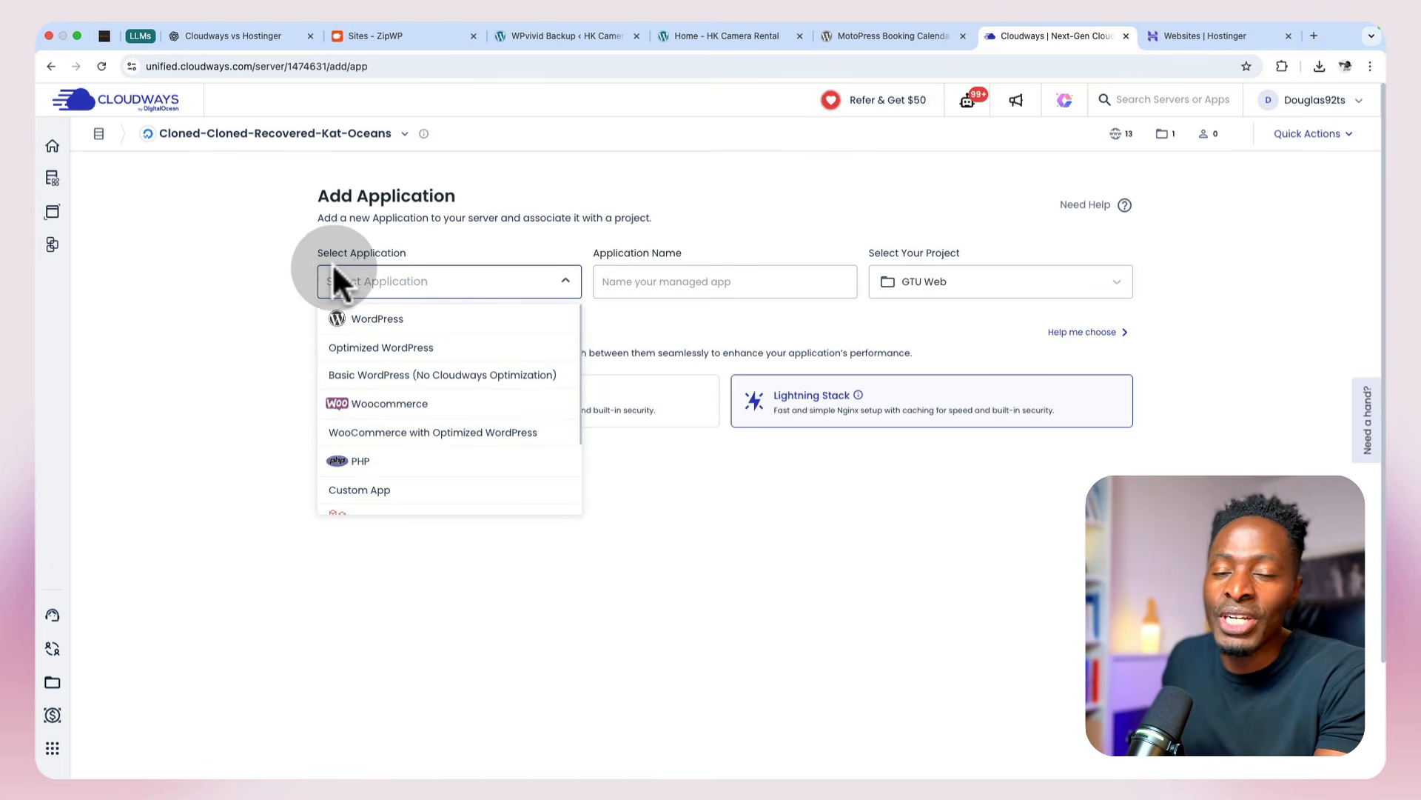
pyautogui.click(381, 378)
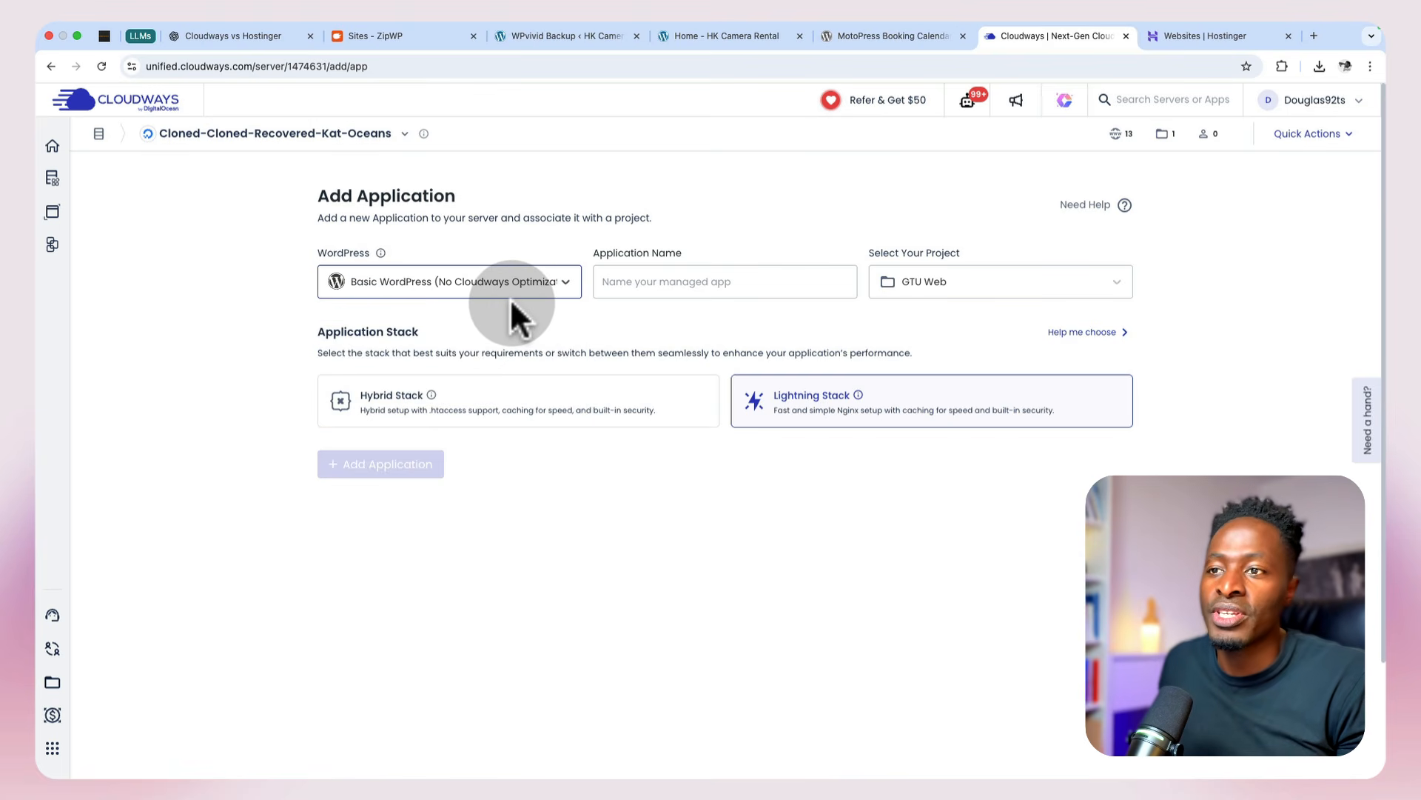
pyautogui.click(646, 288)
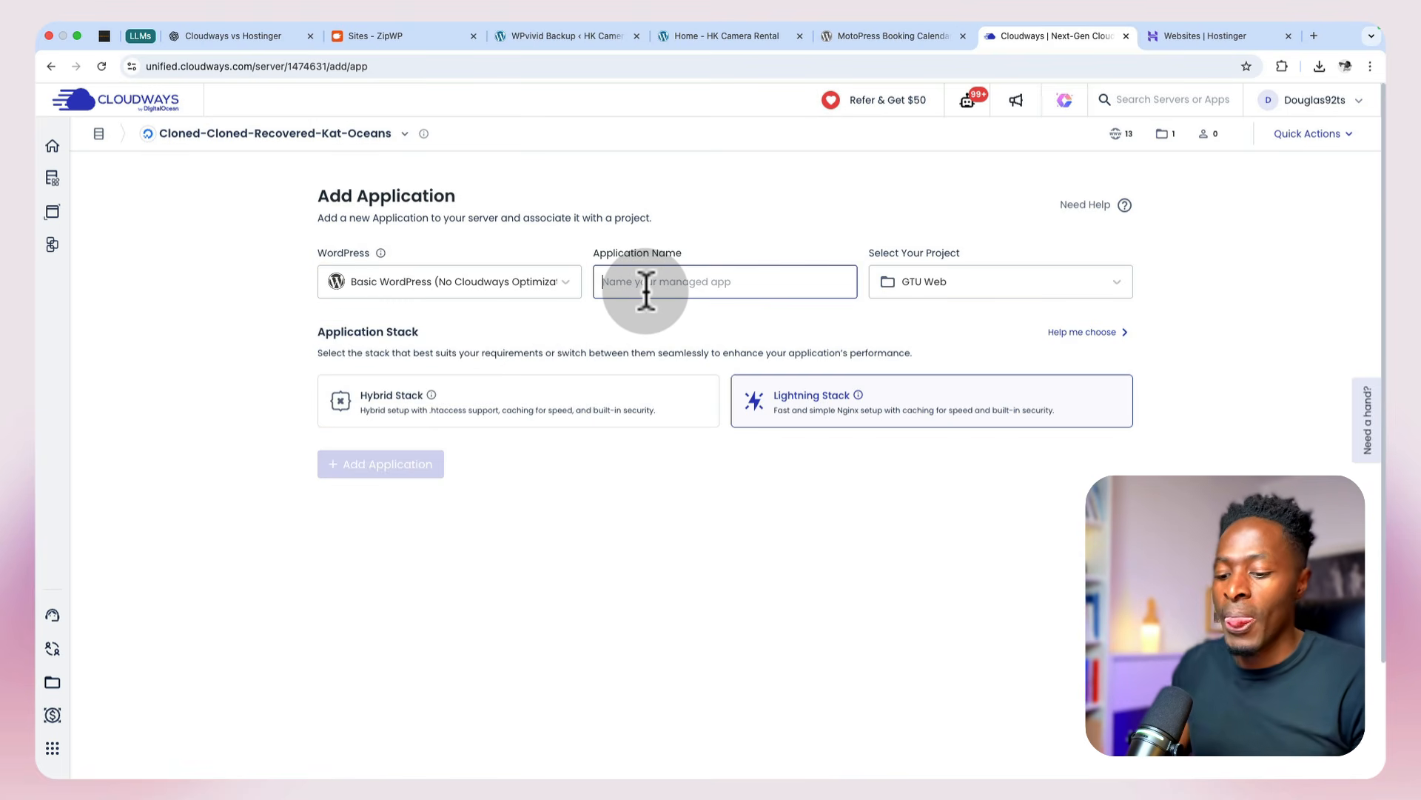
pyautogui.write('H')
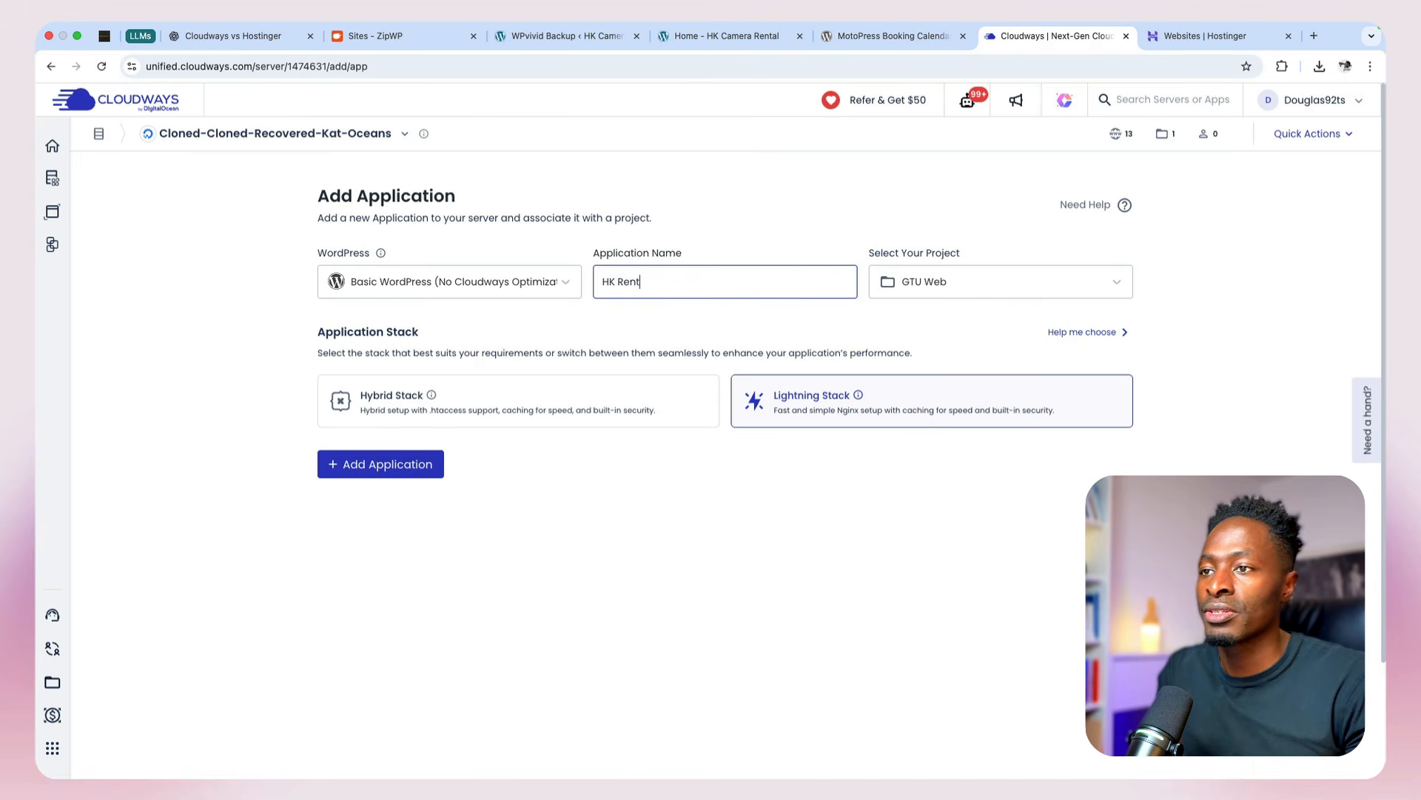
pyautogui.write('K Rent')
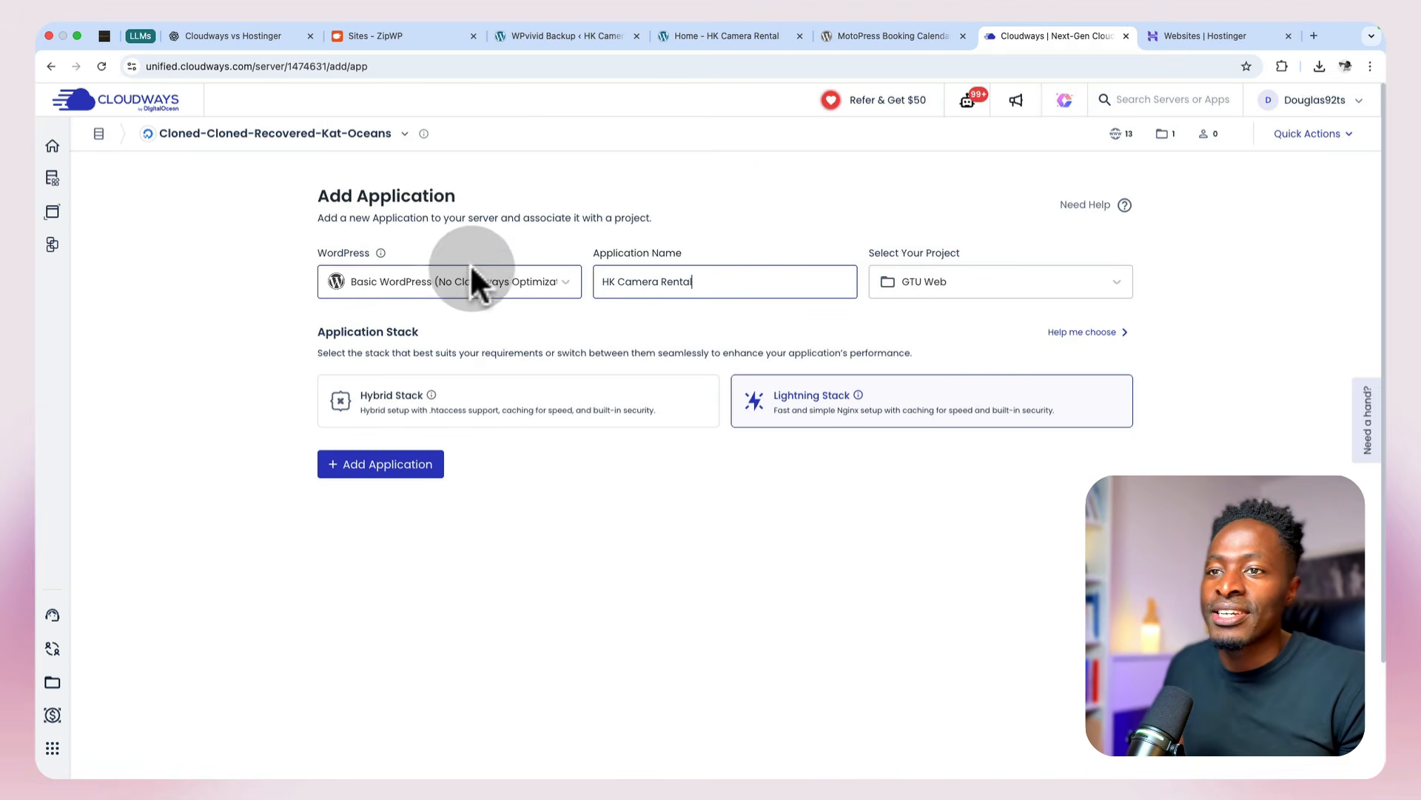
pyautogui.click(458, 271)
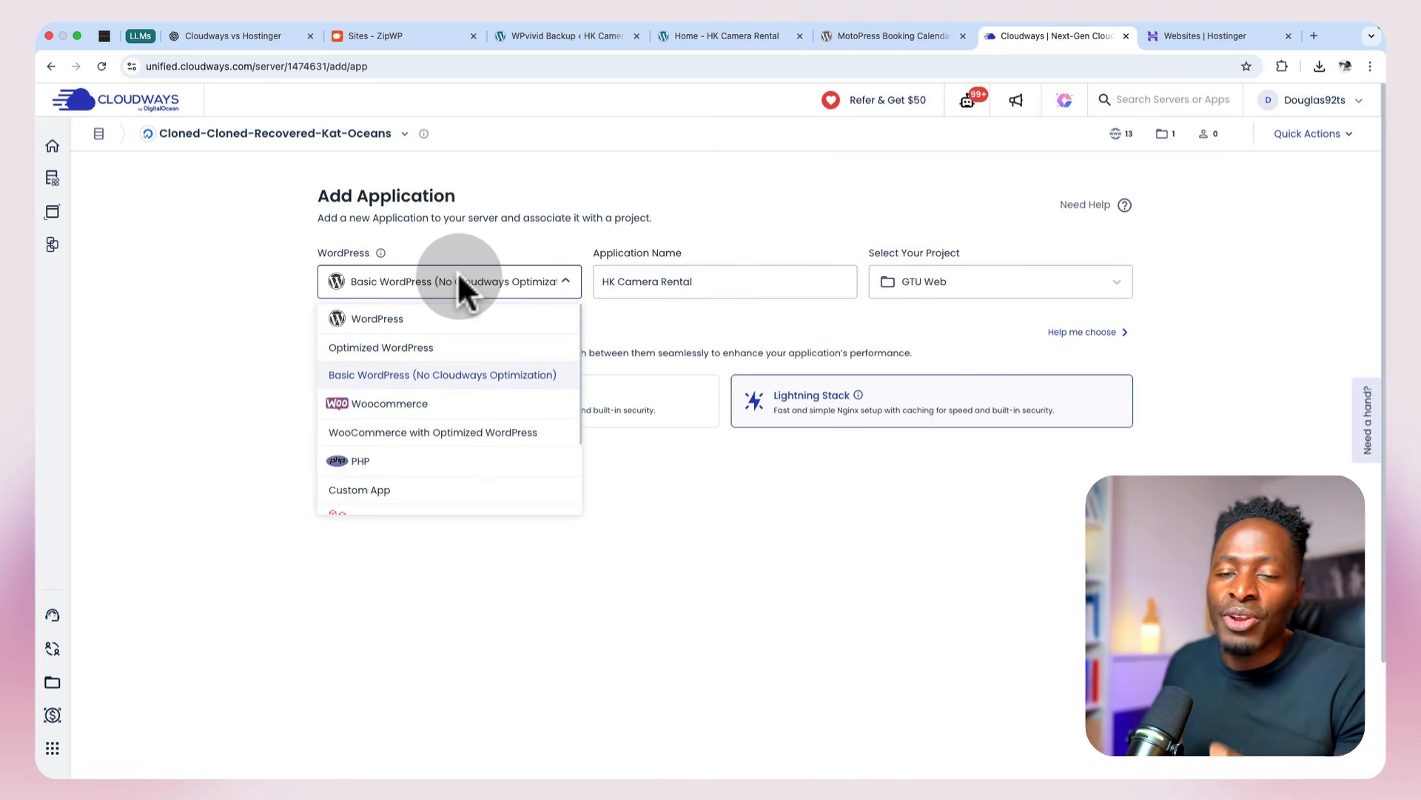
pyautogui.click(639, 288)
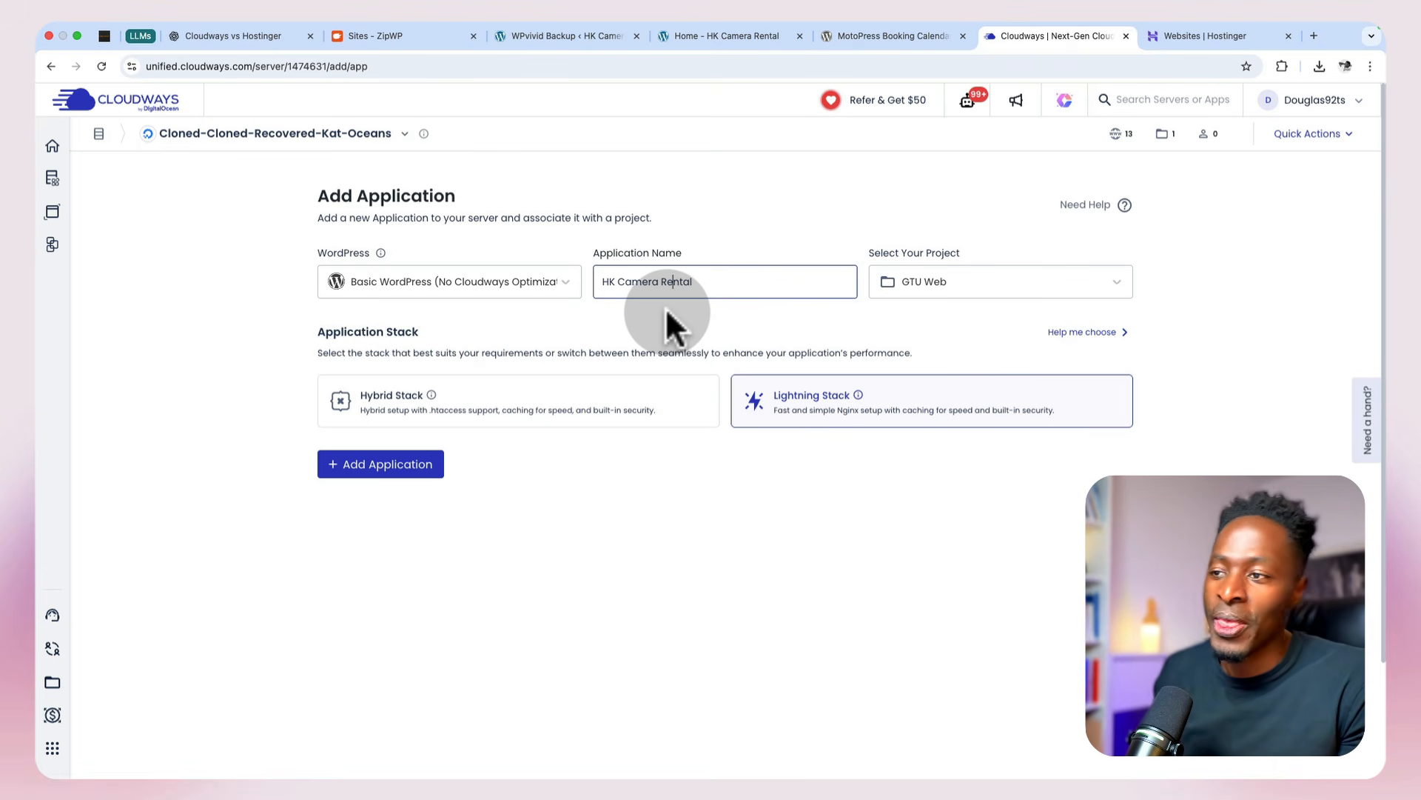
pyautogui.click(389, 465)
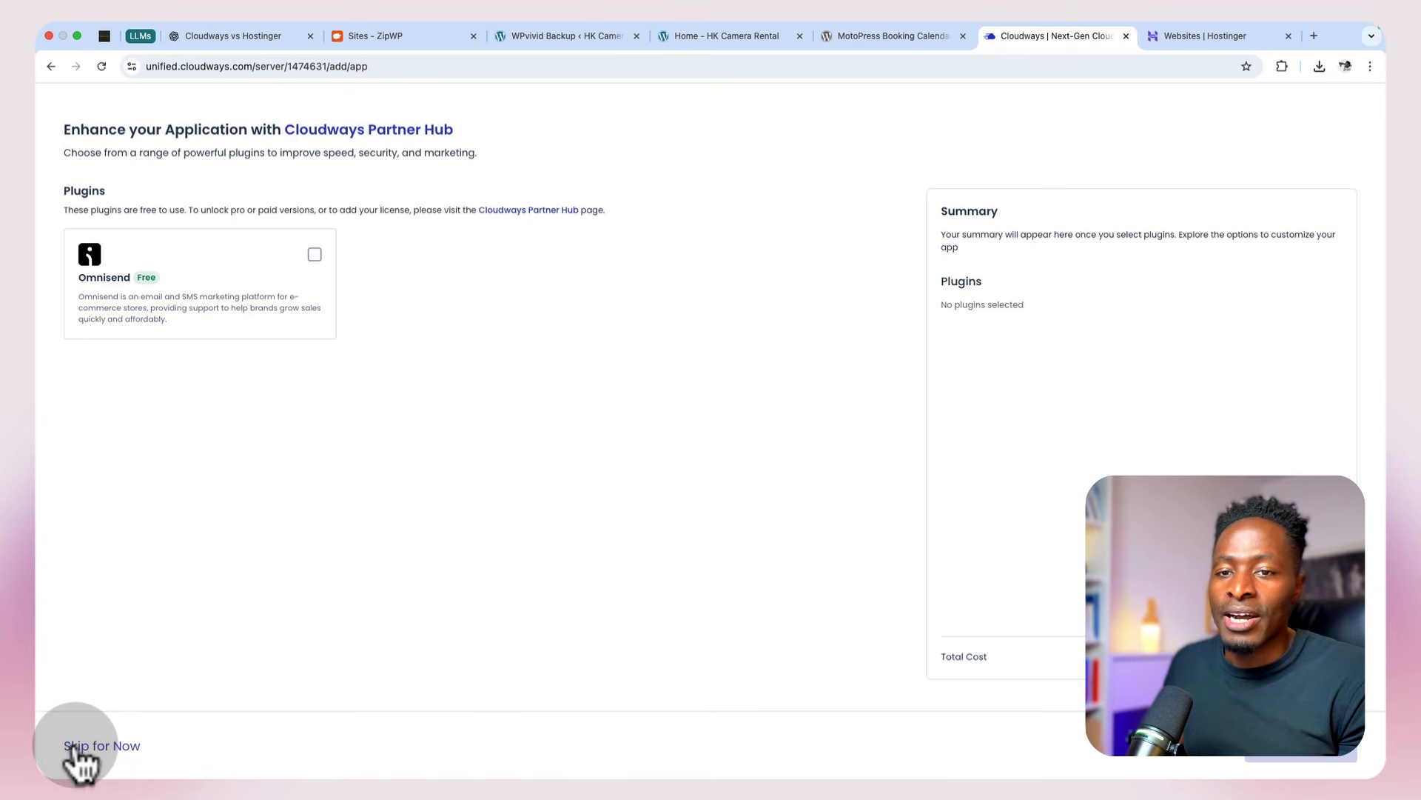
pyautogui.click(78, 746)
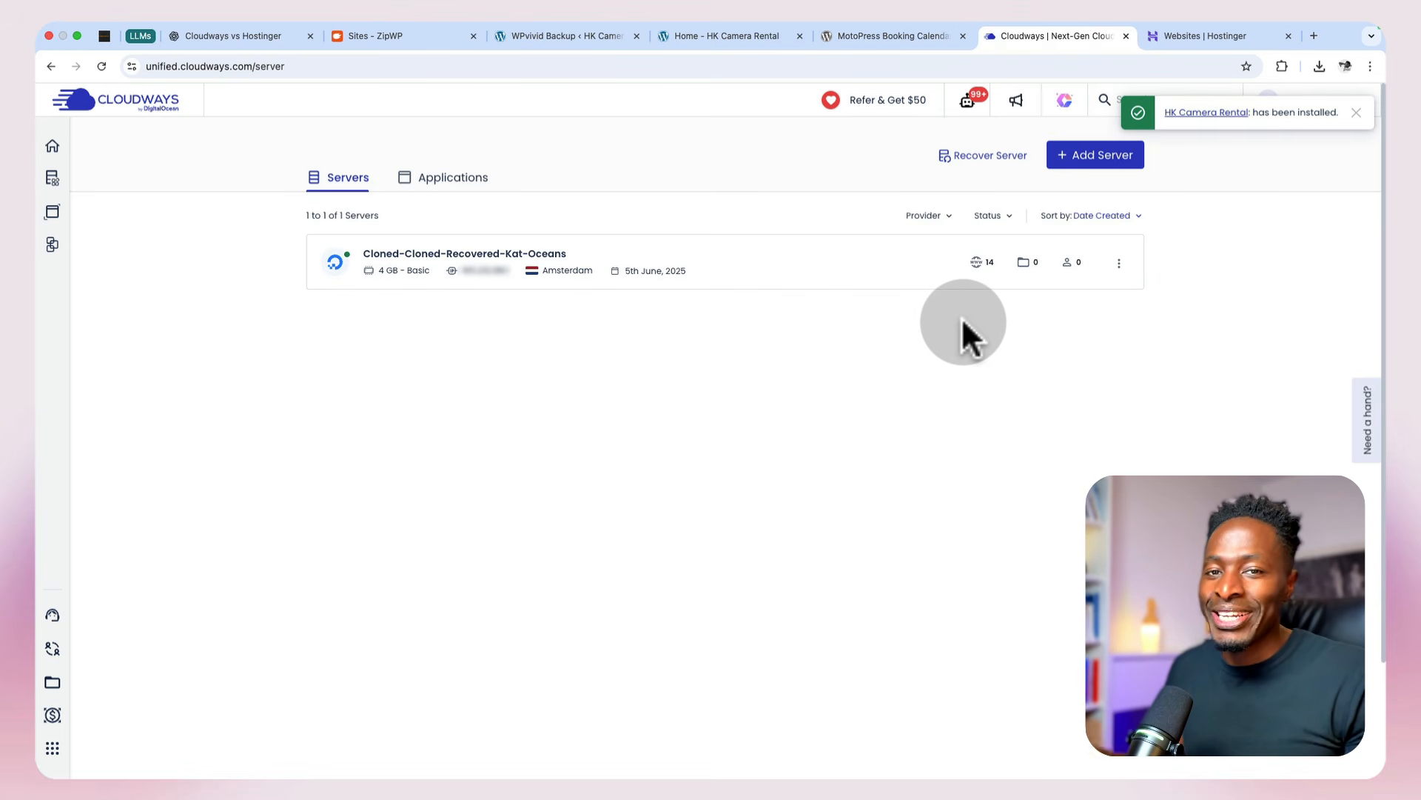
# Step: Open the HK Camera Rental application's access details and look over its Monitoring and Application Security options
pyautogui.click(439, 182)
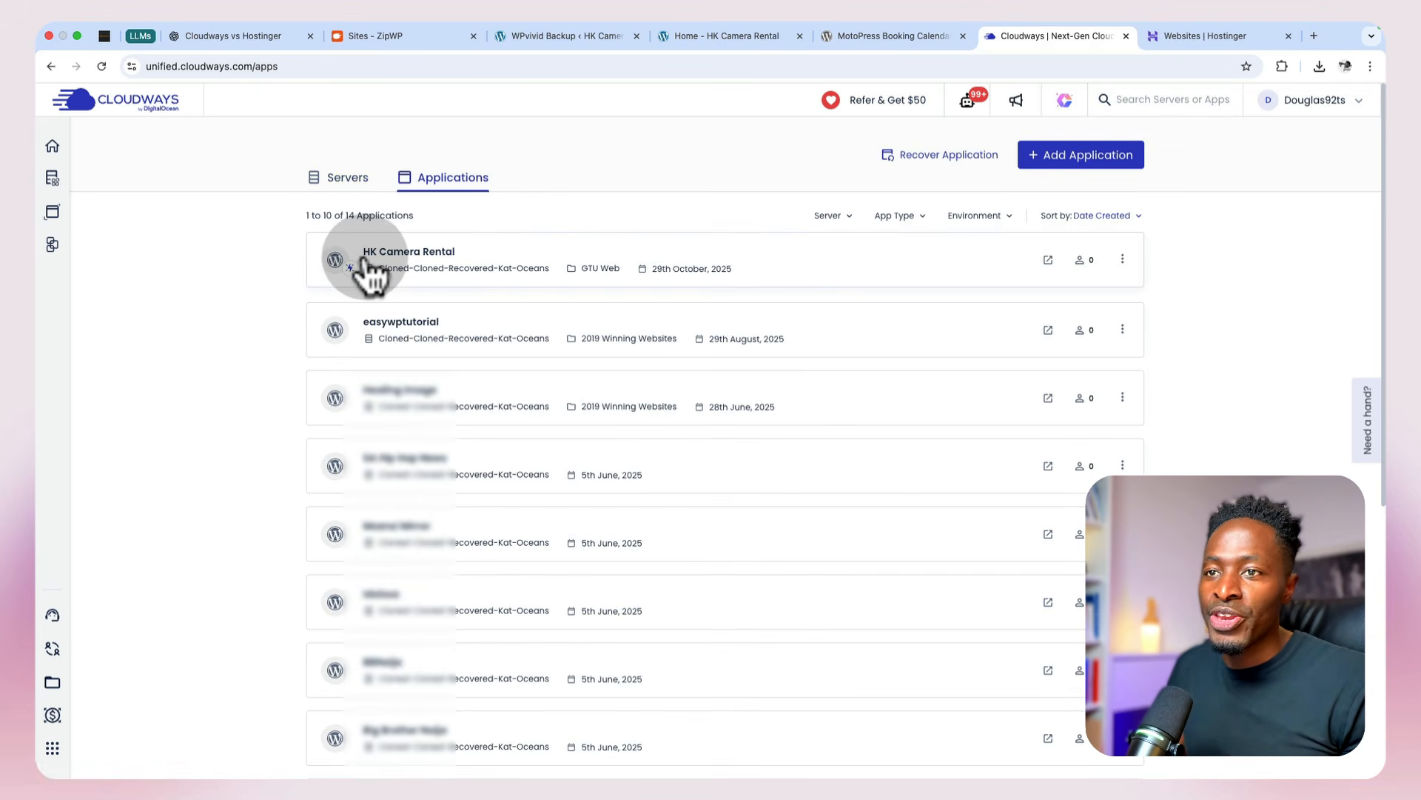
pyautogui.click(517, 259)
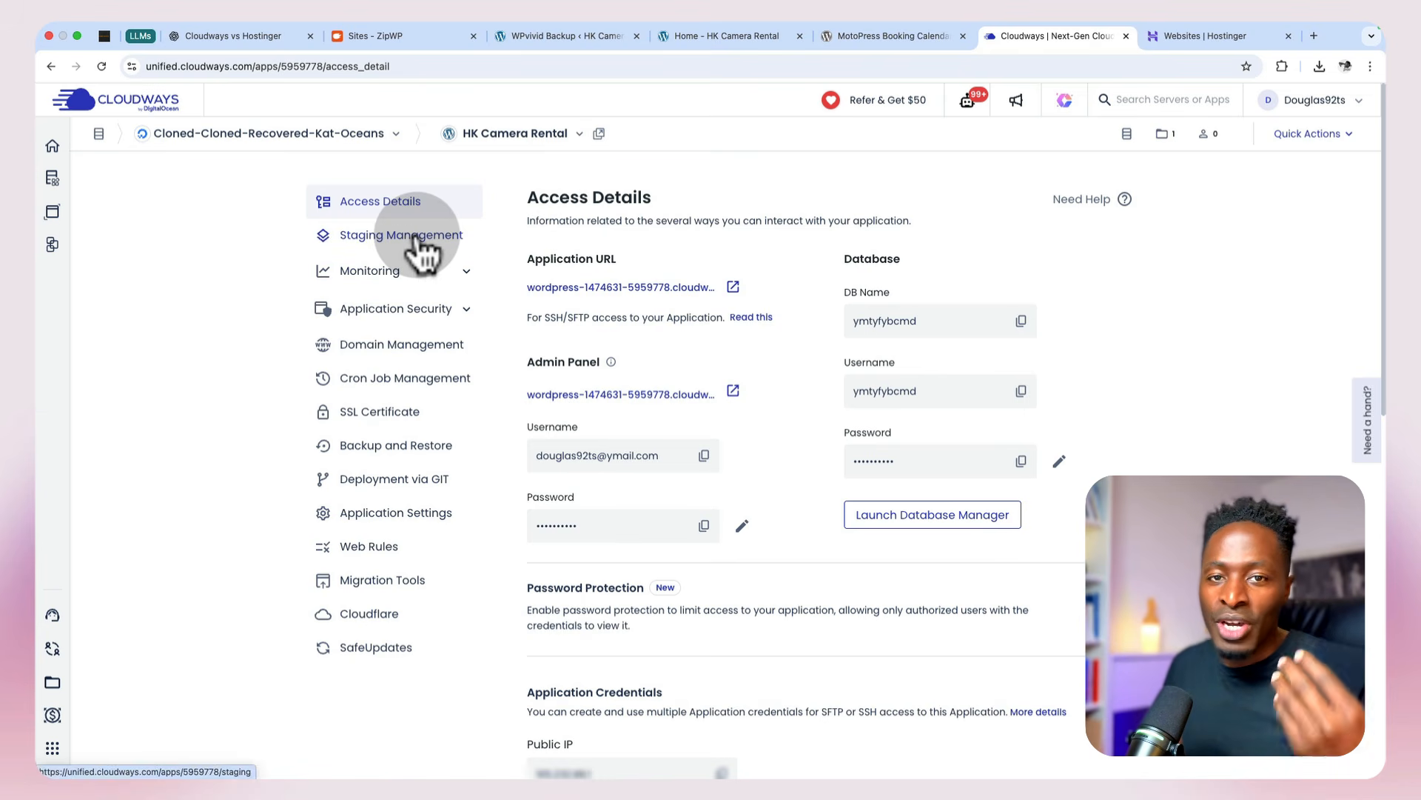
pyautogui.click(406, 285)
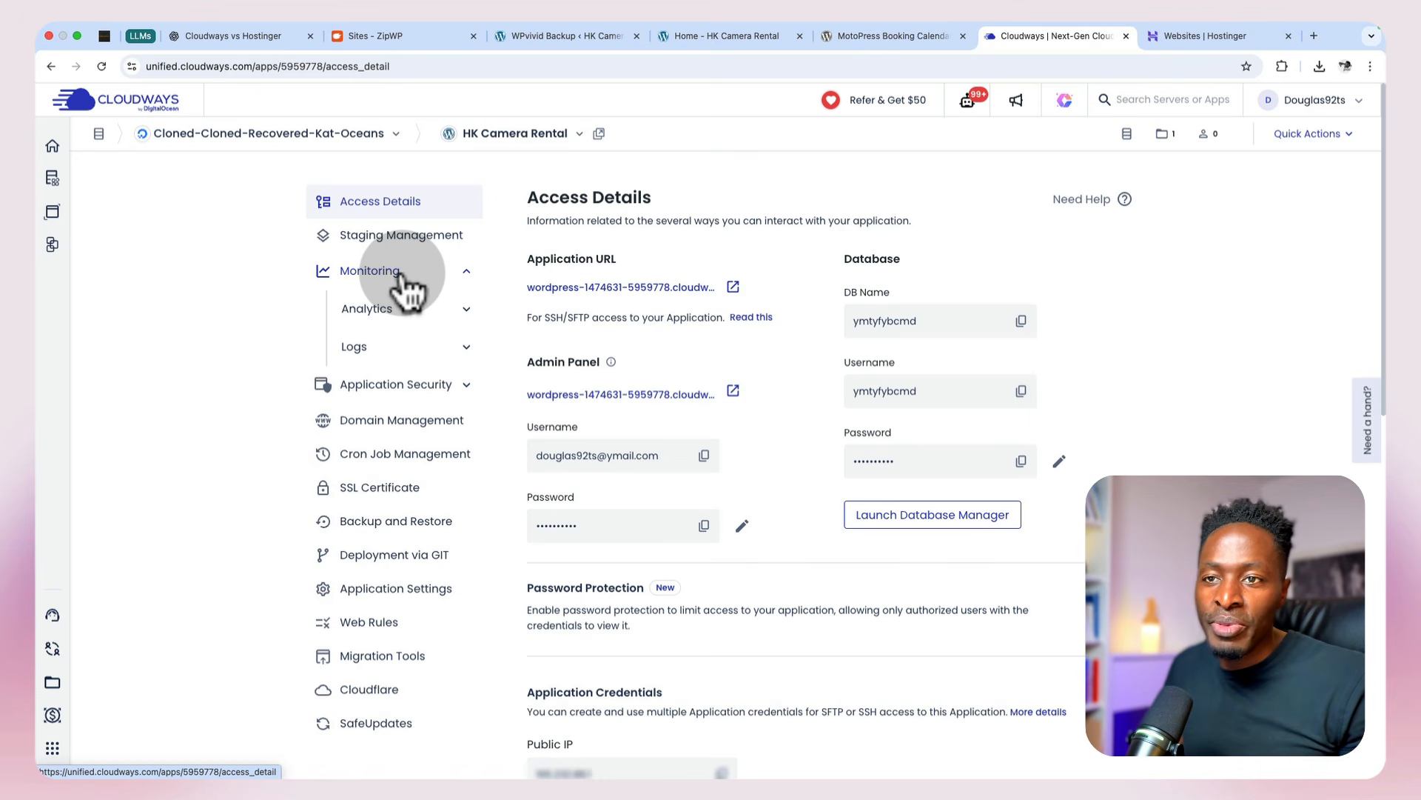
pyautogui.click(402, 274)
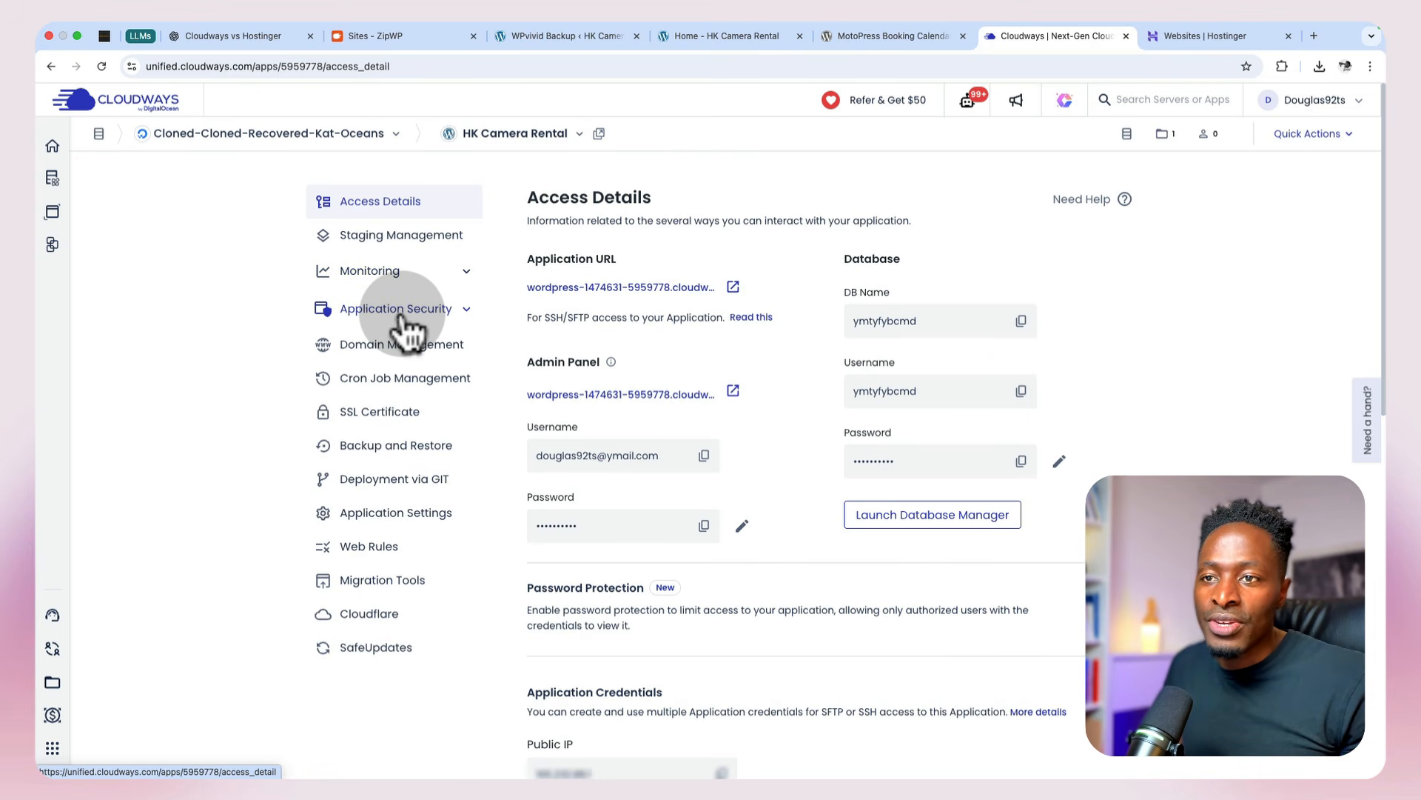
pyautogui.click(404, 311)
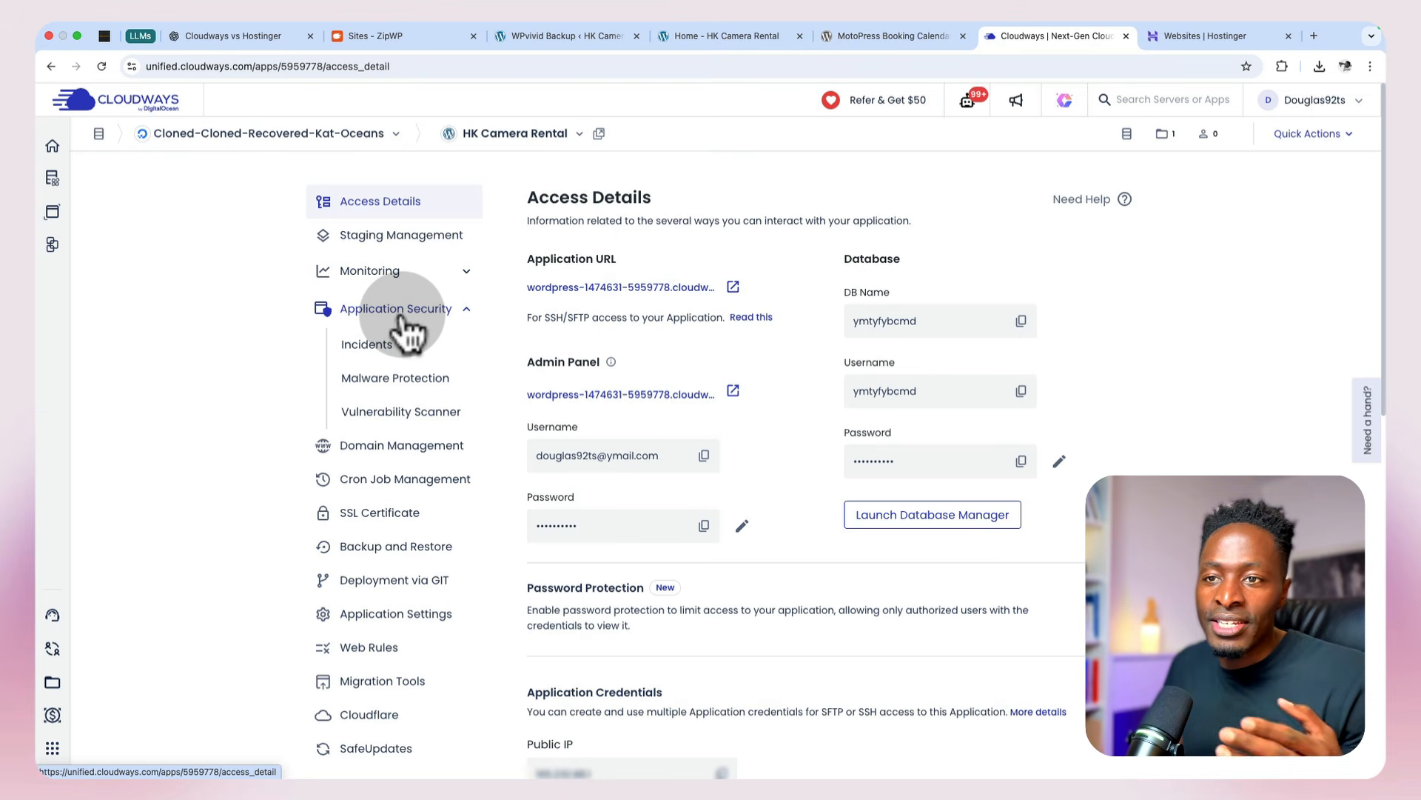
pyautogui.click(400, 317)
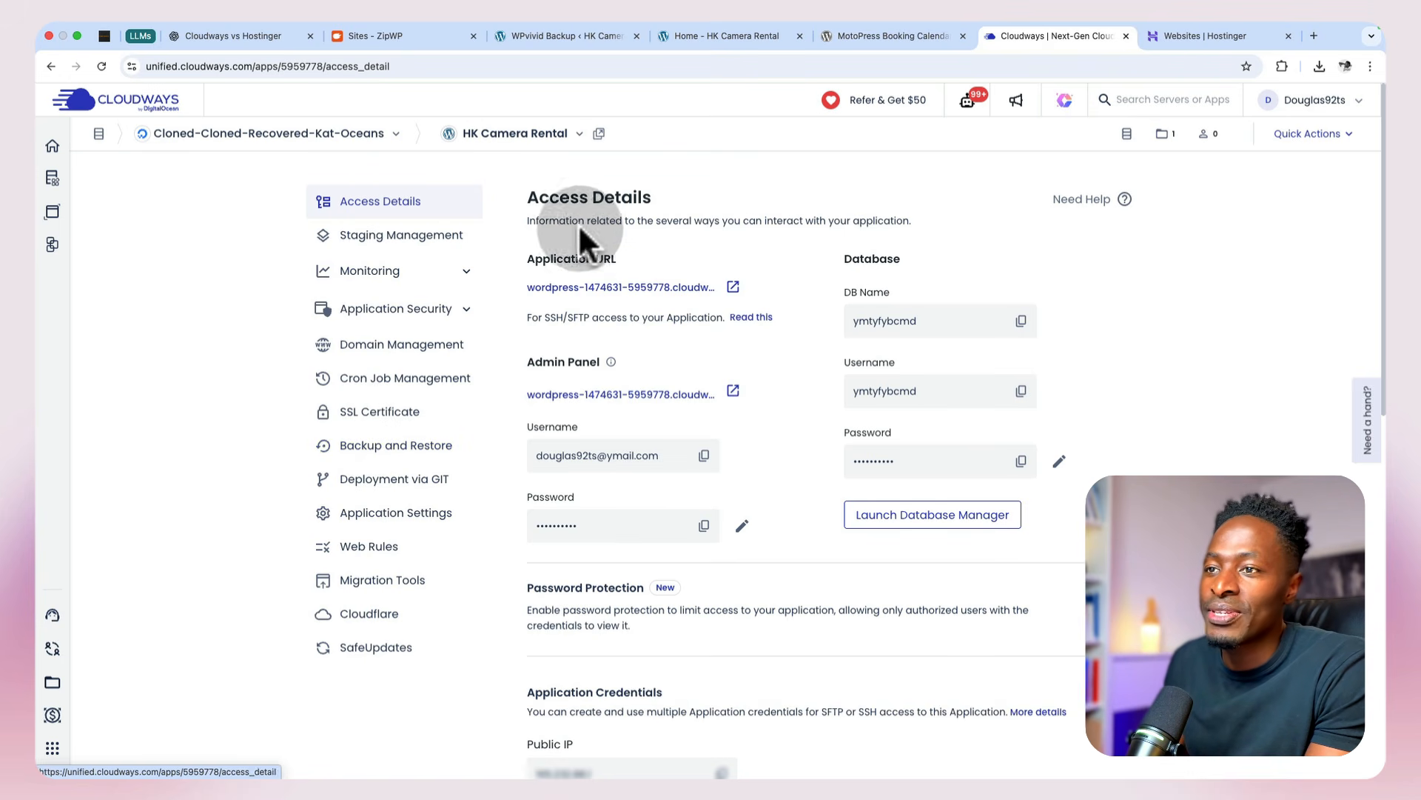
# Step: Open the new application's site and its WordPress admin login page from the access details
pyautogui.click(733, 287)
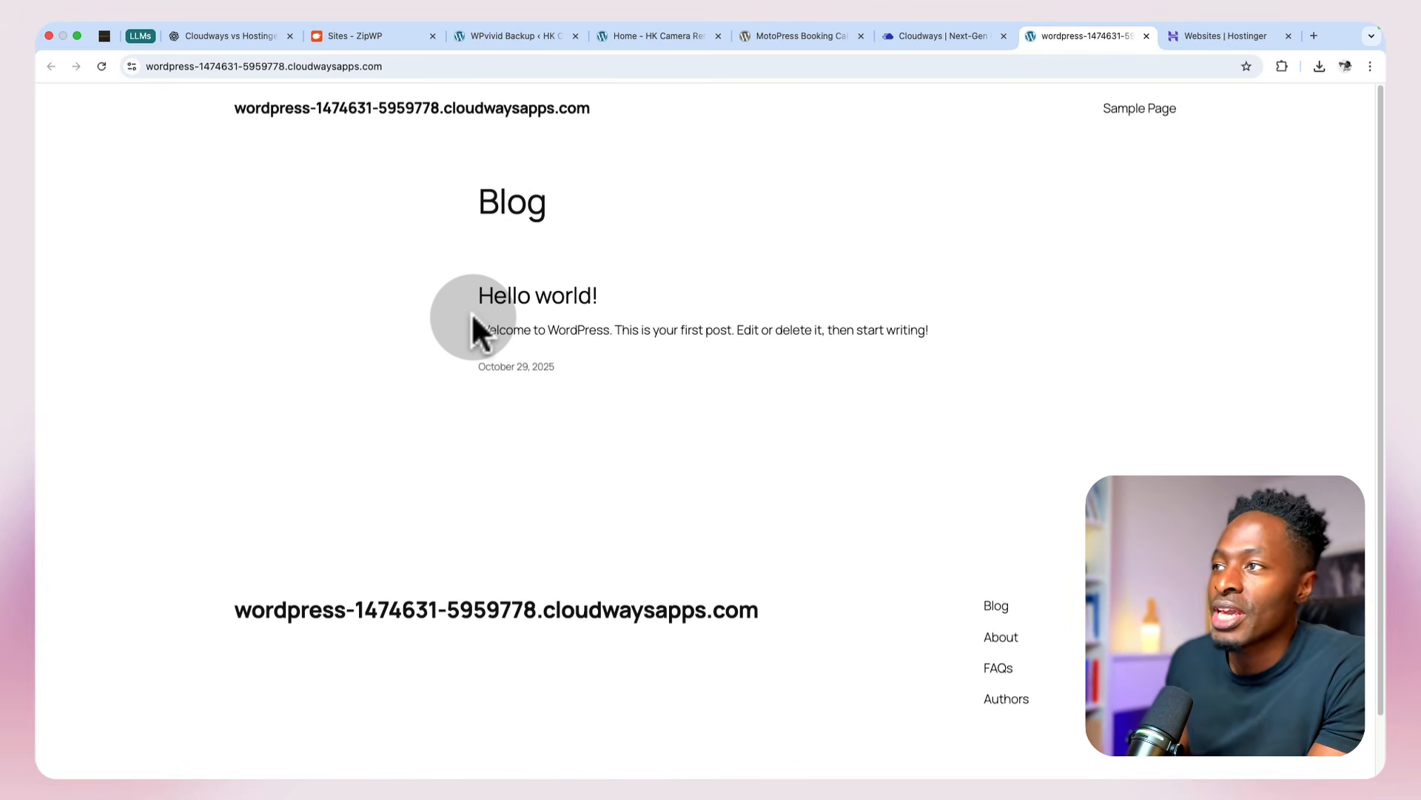
pyautogui.click(923, 37)
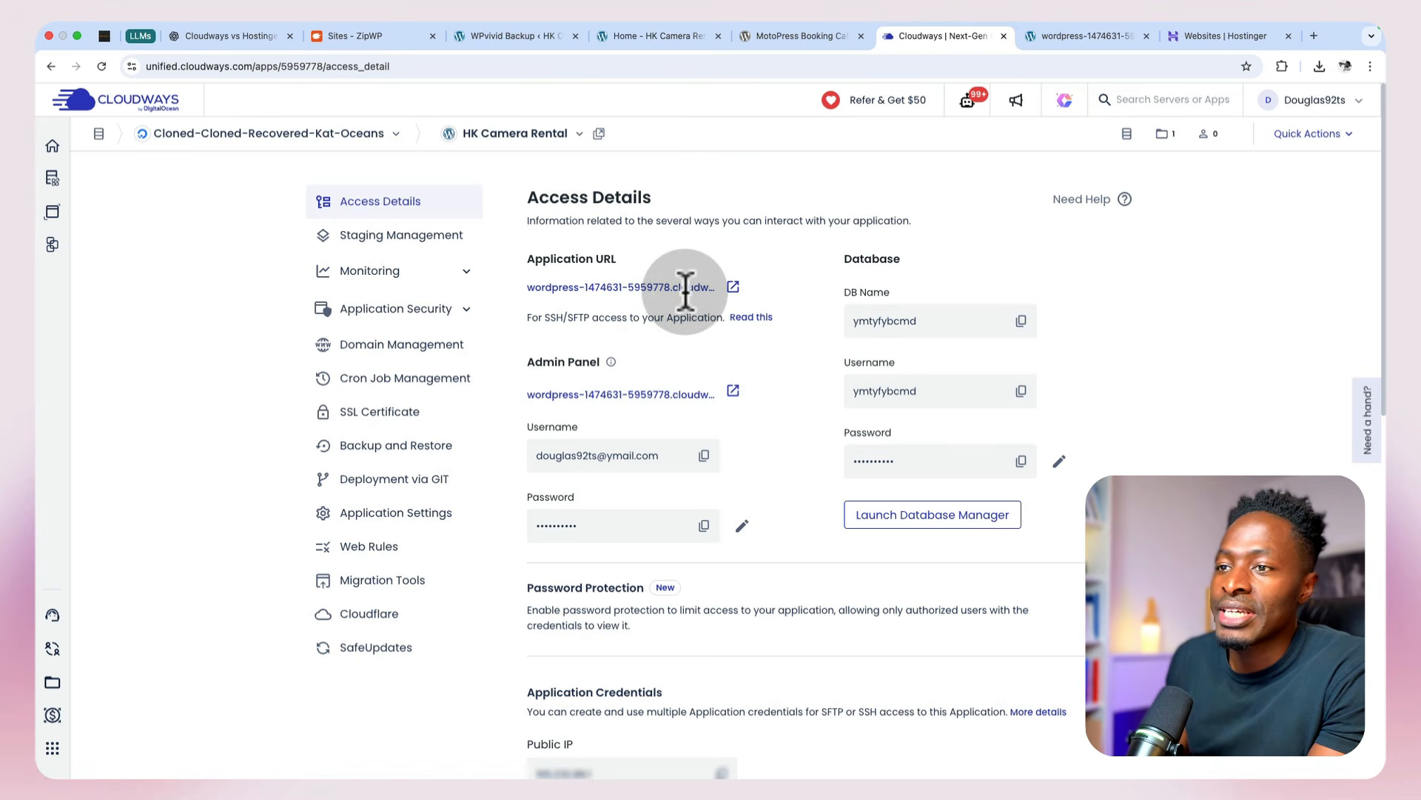
pyautogui.click(733, 390)
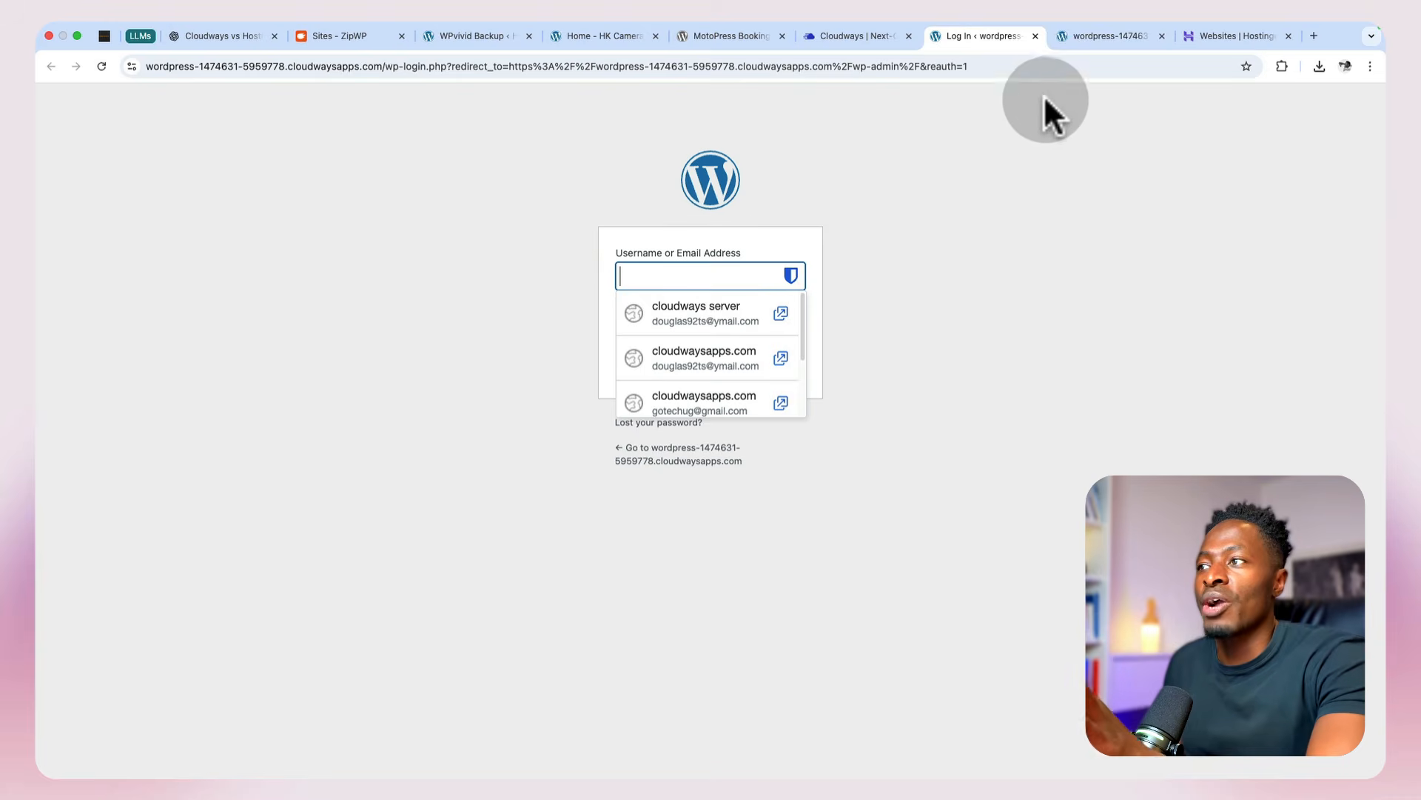
# Step: Compare the new WordPress site with the ZipWP-built HK Camera Rental home page, then return to the login page
pyautogui.click(1081, 38)
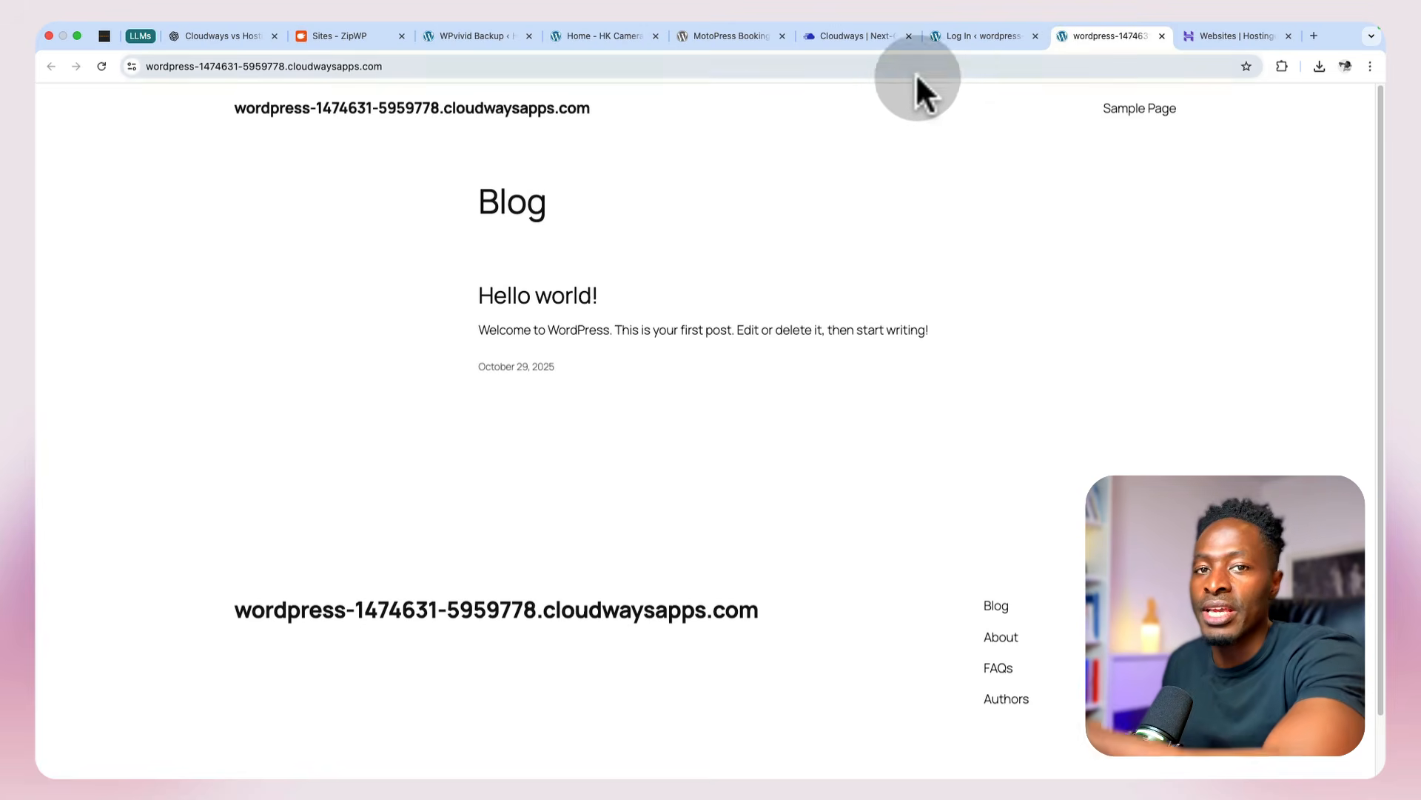
pyautogui.click(566, 37)
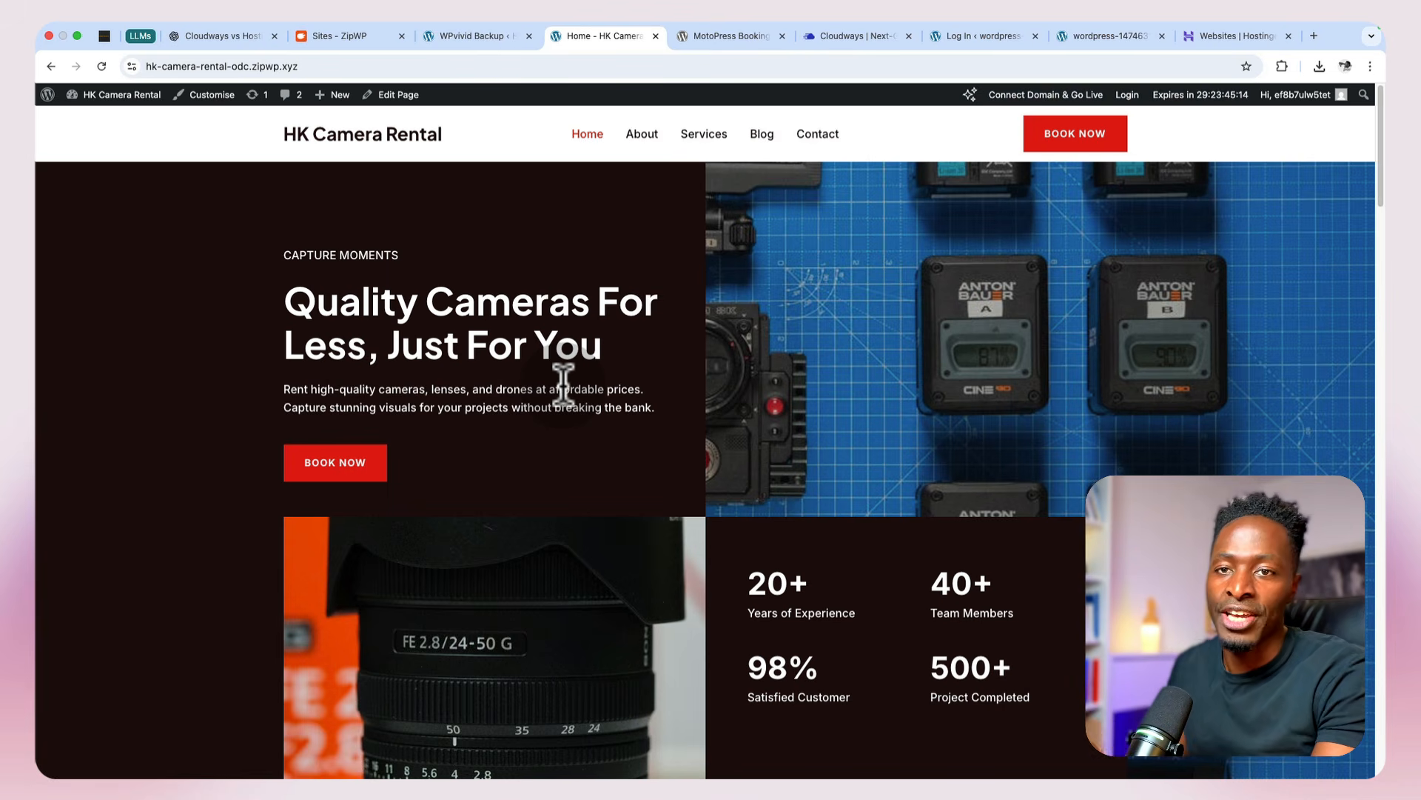
pyautogui.click(971, 35)
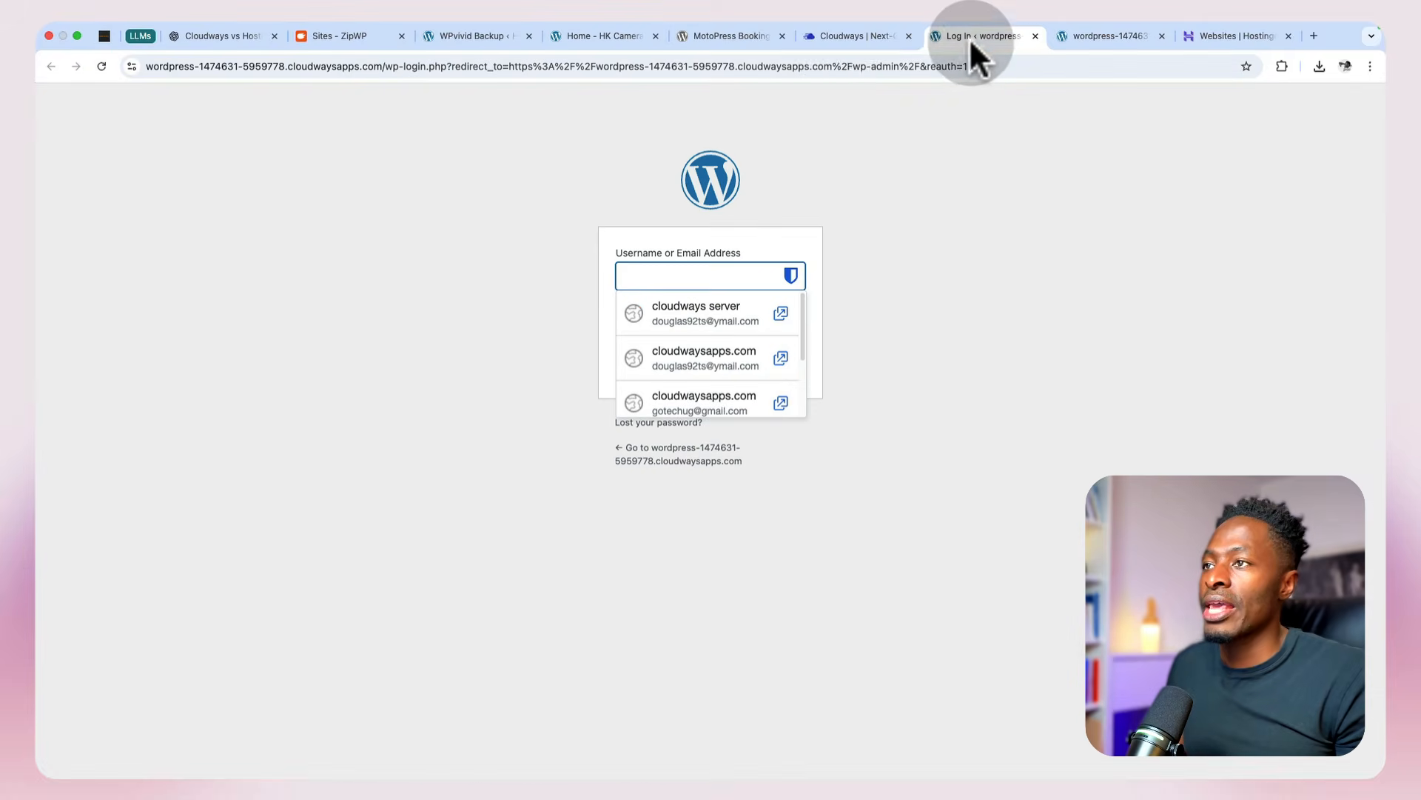
# Step: Copy the admin panel username from the Cloudways access details and enter it in the WordPress login form
pyautogui.click(834, 39)
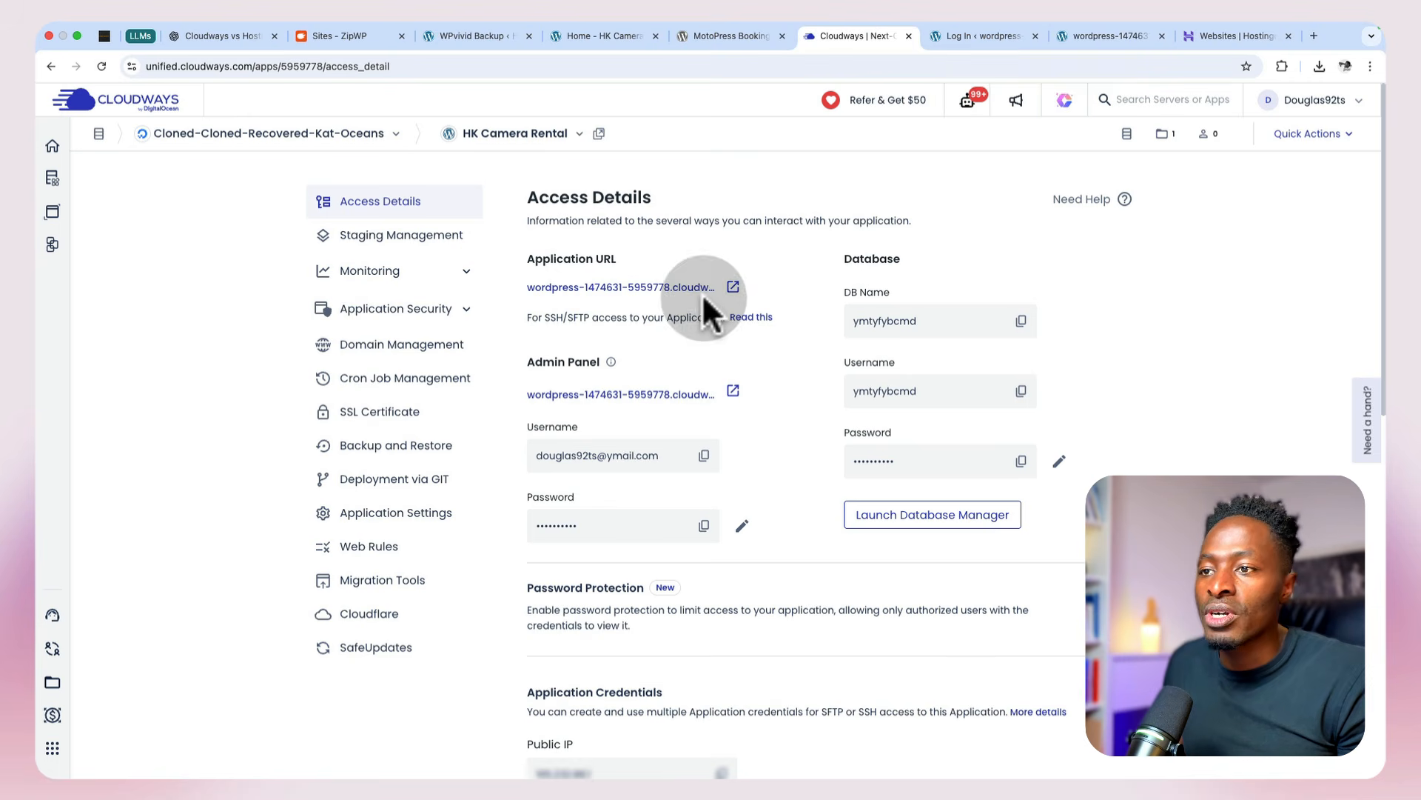
pyautogui.click(704, 456)
pyautogui.click(971, 35)
pyautogui.click(717, 255)
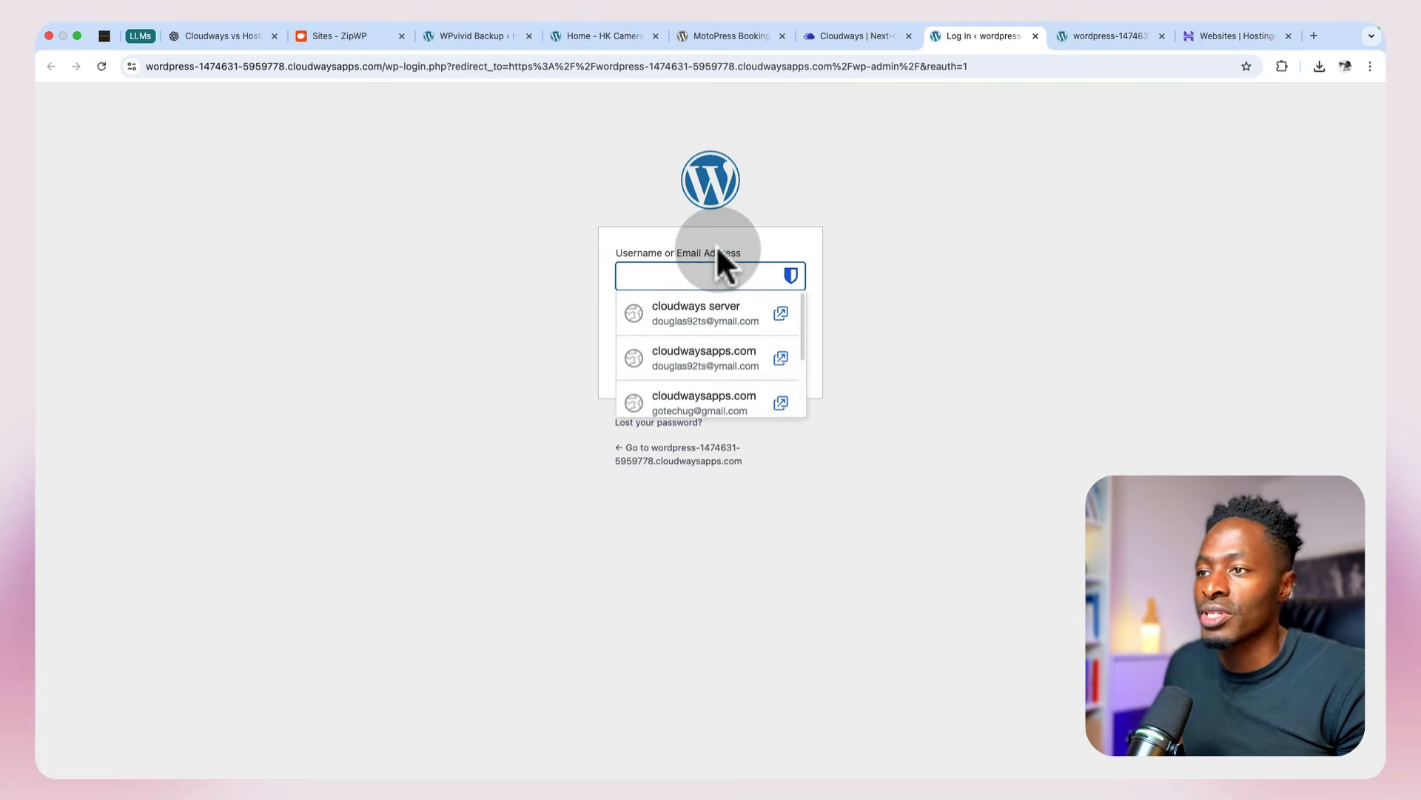
pyautogui.press('super+v')
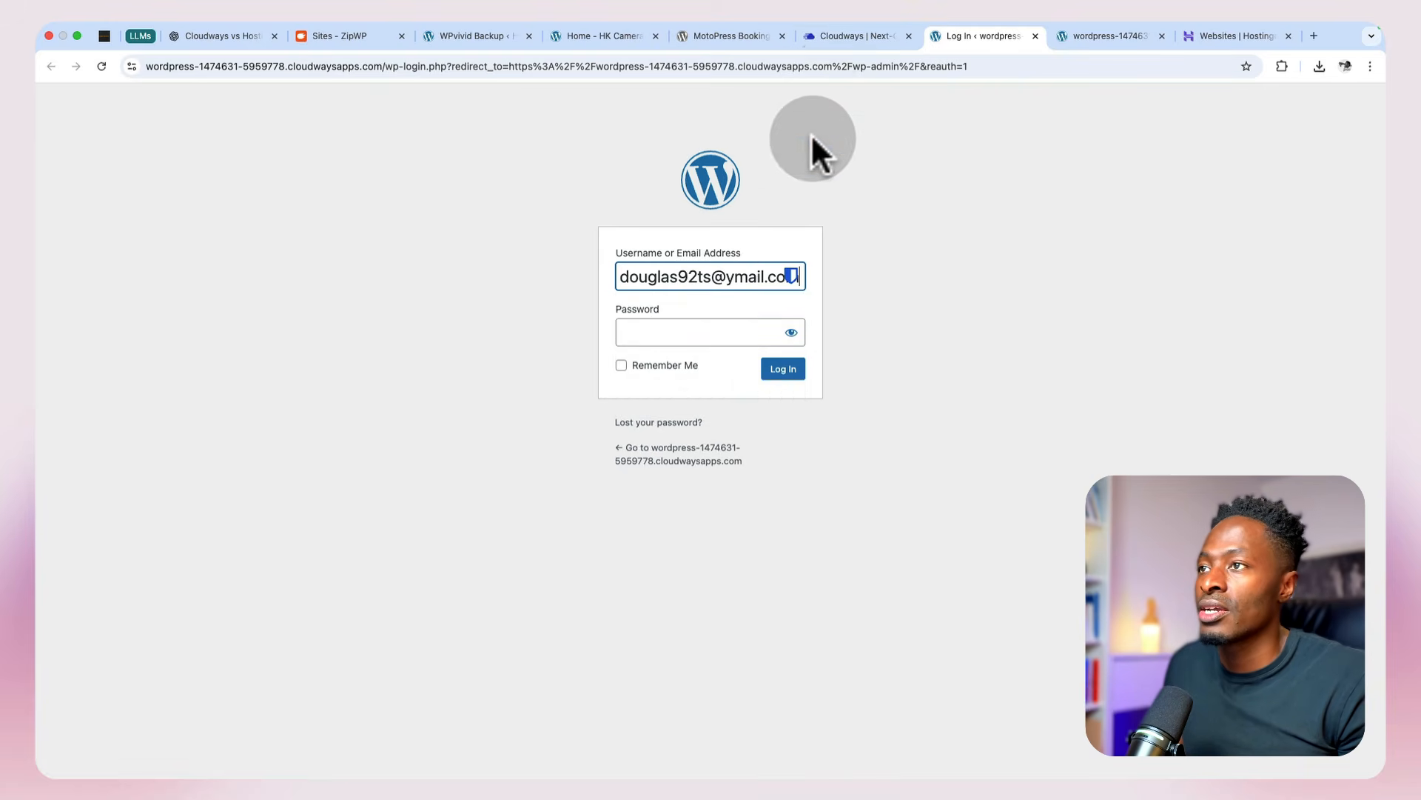
# Step: Try to log in to WordPress with the admin panel password copied from the Cloudways access details
pyautogui.click(833, 33)
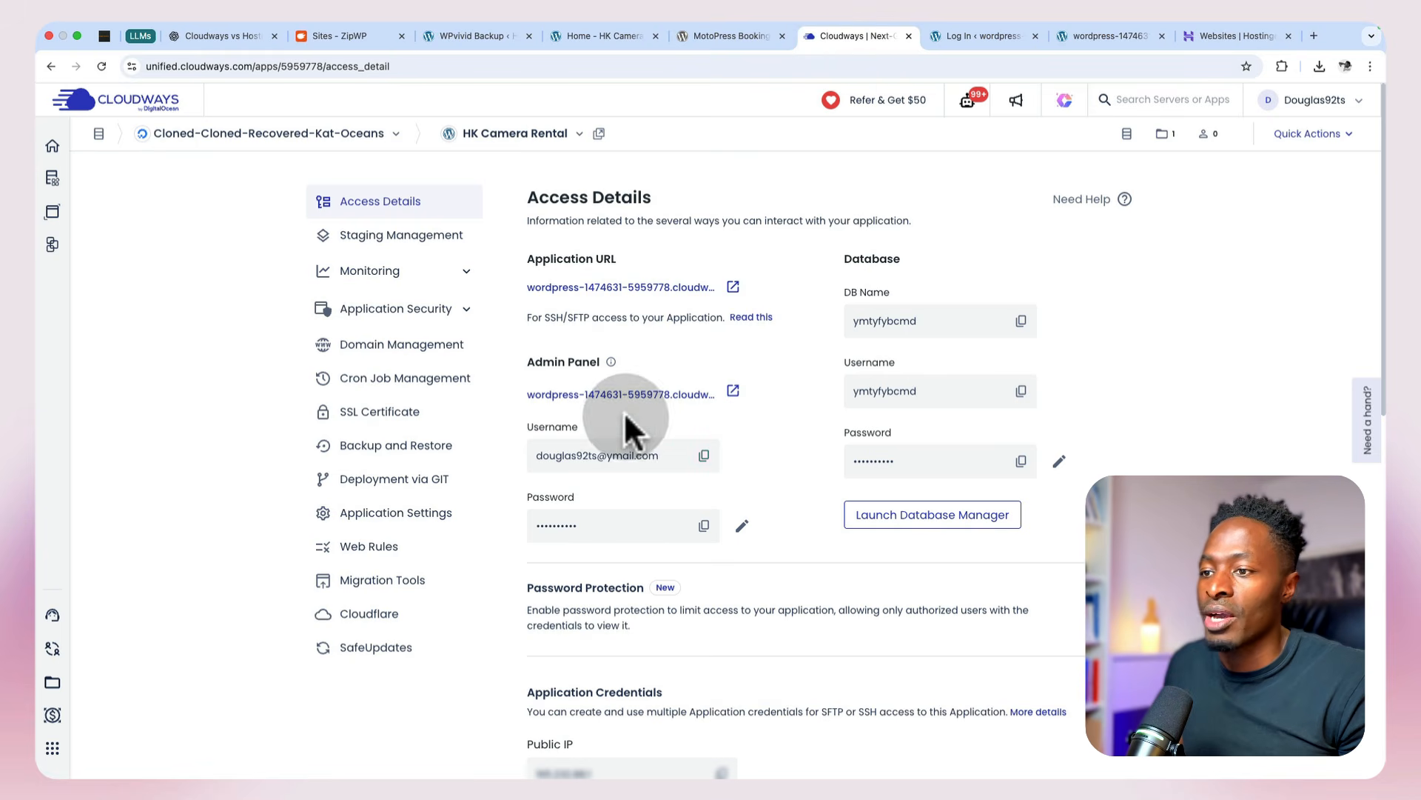
pyautogui.click(704, 526)
pyautogui.click(982, 35)
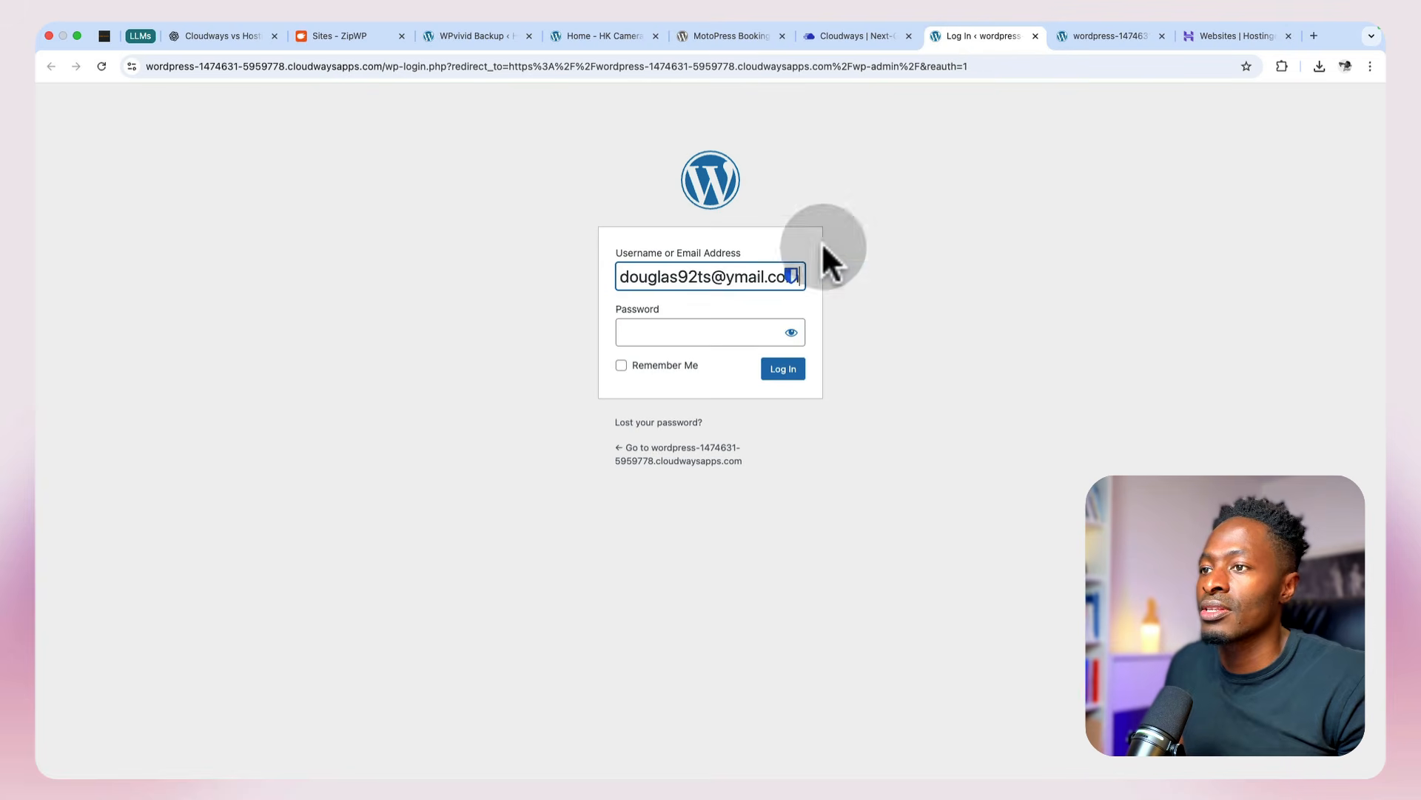
pyautogui.click(751, 340)
pyautogui.press('super+v')
pyautogui.click(783, 369)
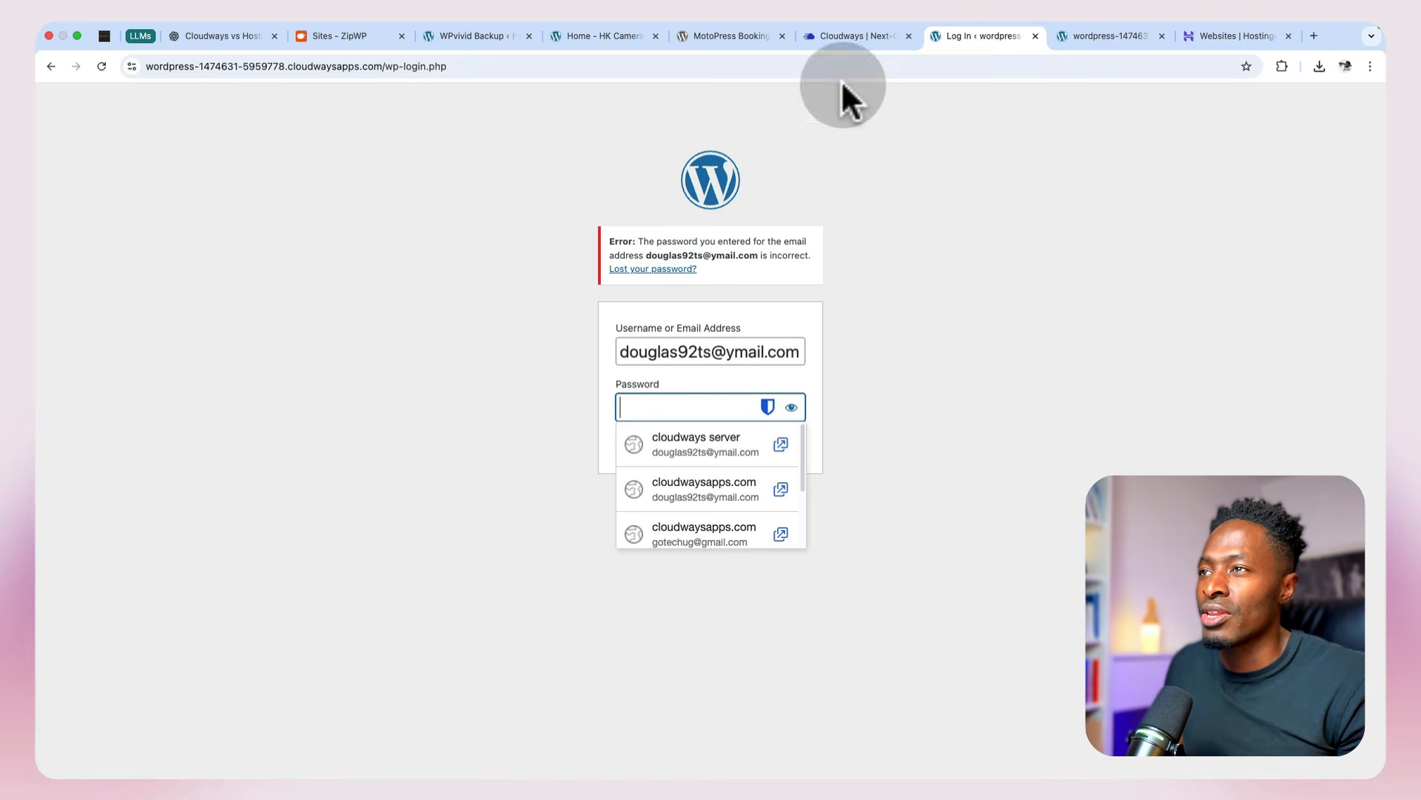
# Step: Copy the admin panel password from Cloudways again, enter it in the password field and log in to WordPress
pyautogui.click(842, 37)
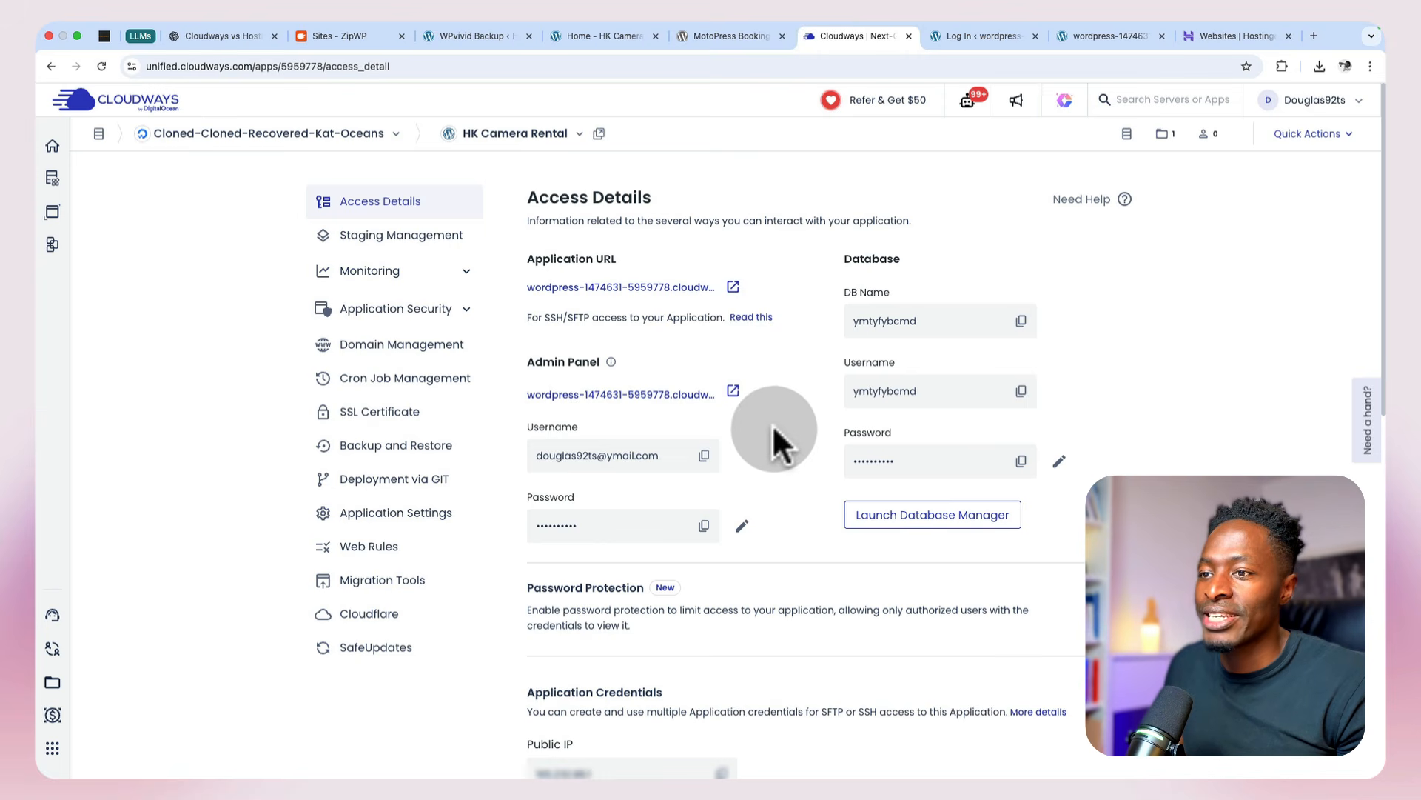
pyautogui.click(704, 526)
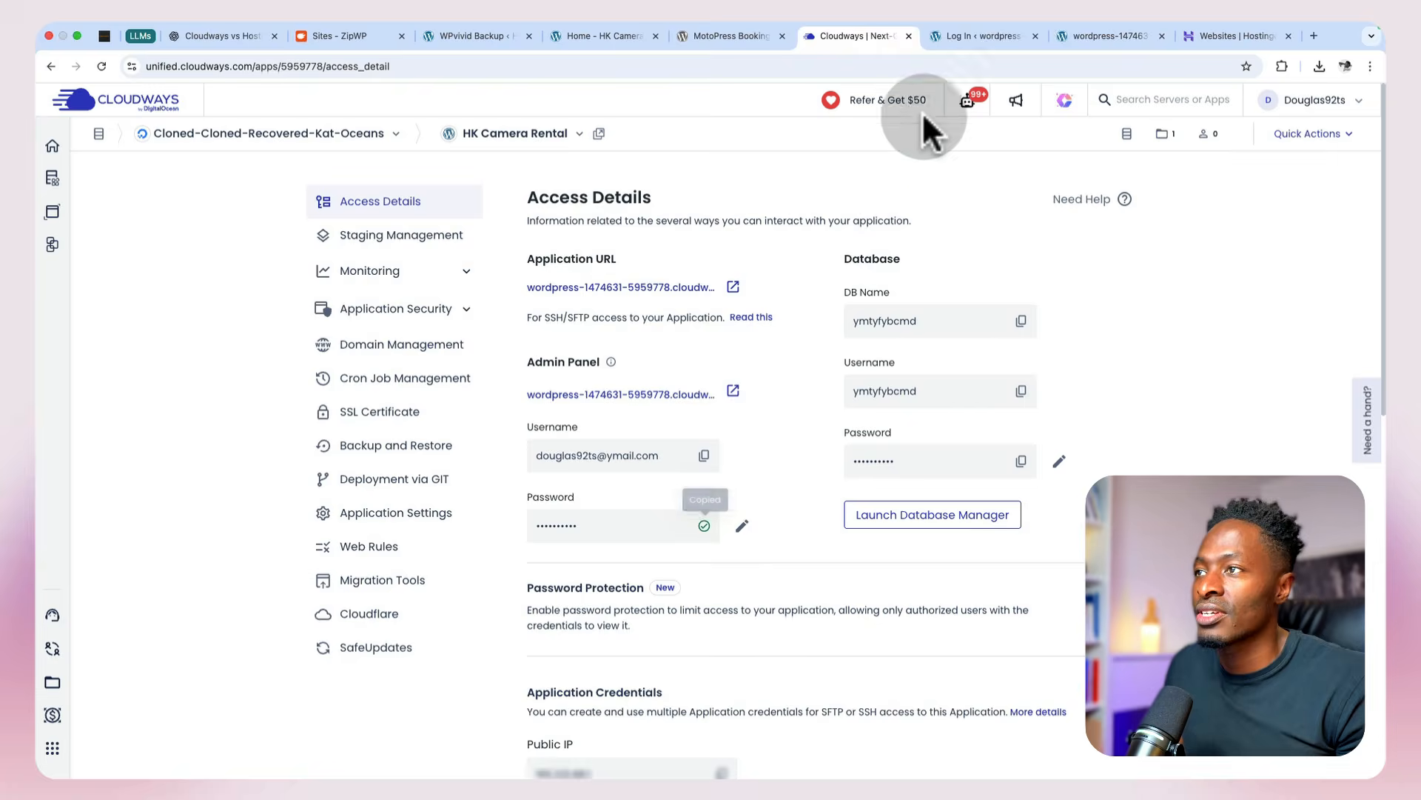
pyautogui.click(939, 36)
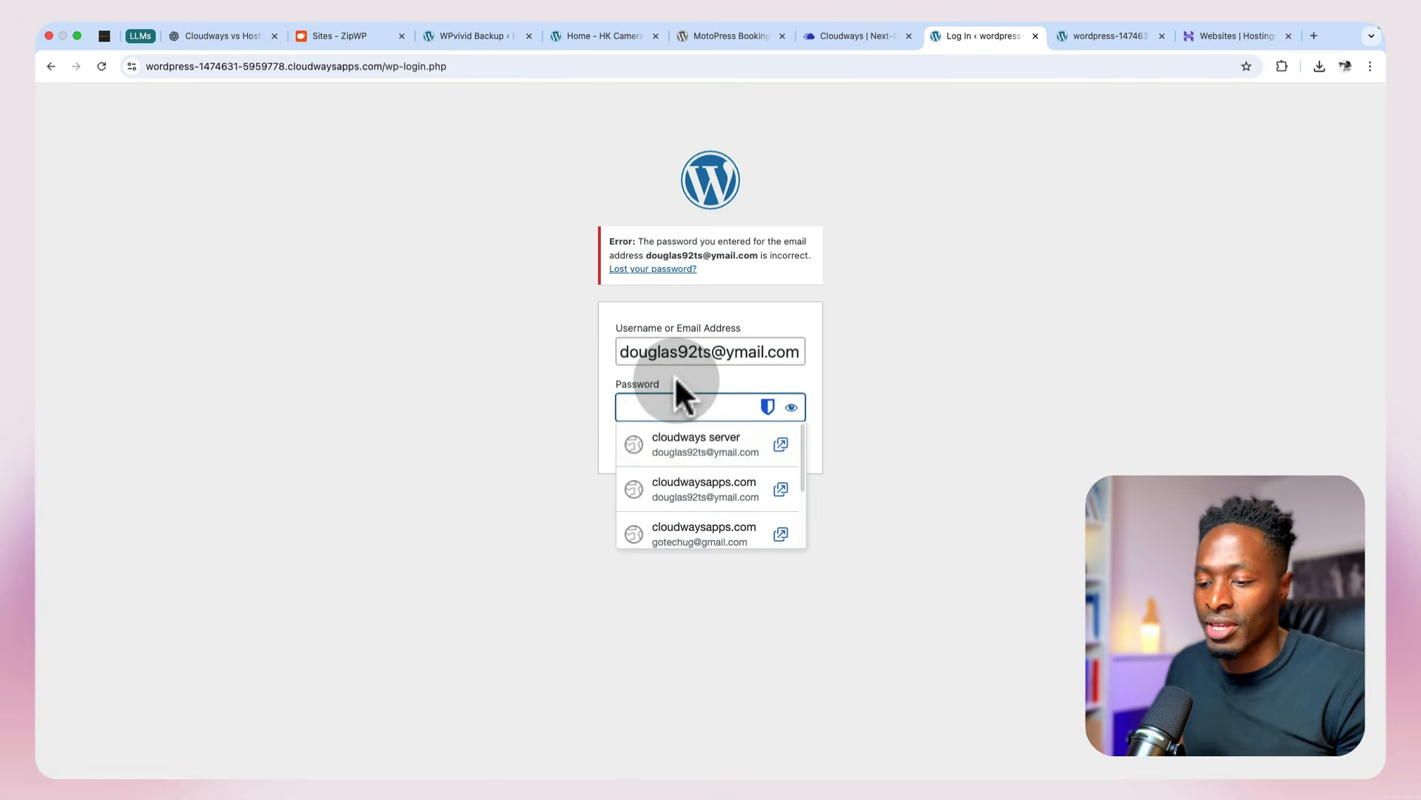
pyautogui.press('super+v')
pyautogui.click(779, 445)
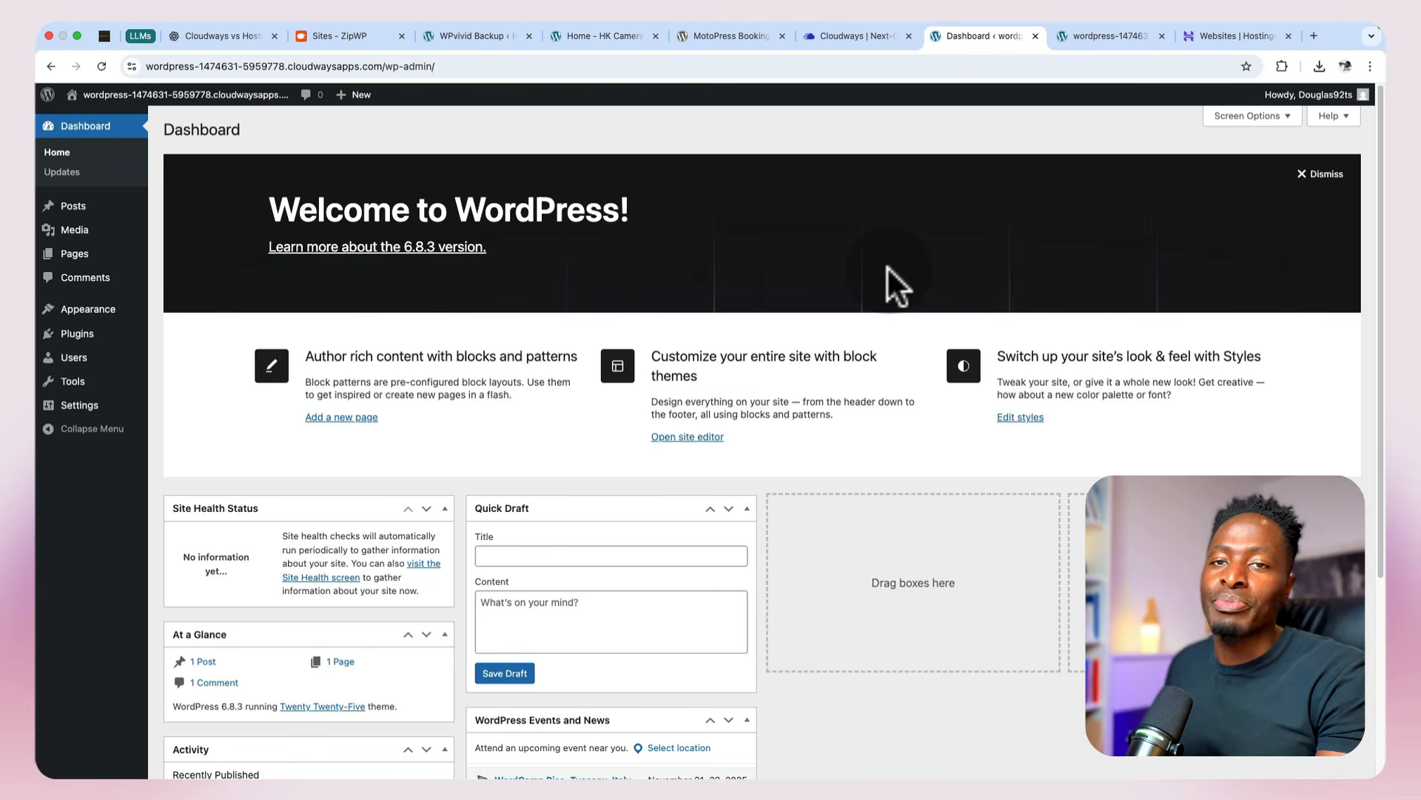
# Step: Search the plugin directory for "wpvivid" and install the Migration, Backup, Staging – WPvivid Backup & Migration plugin
pyautogui.click(84, 335)
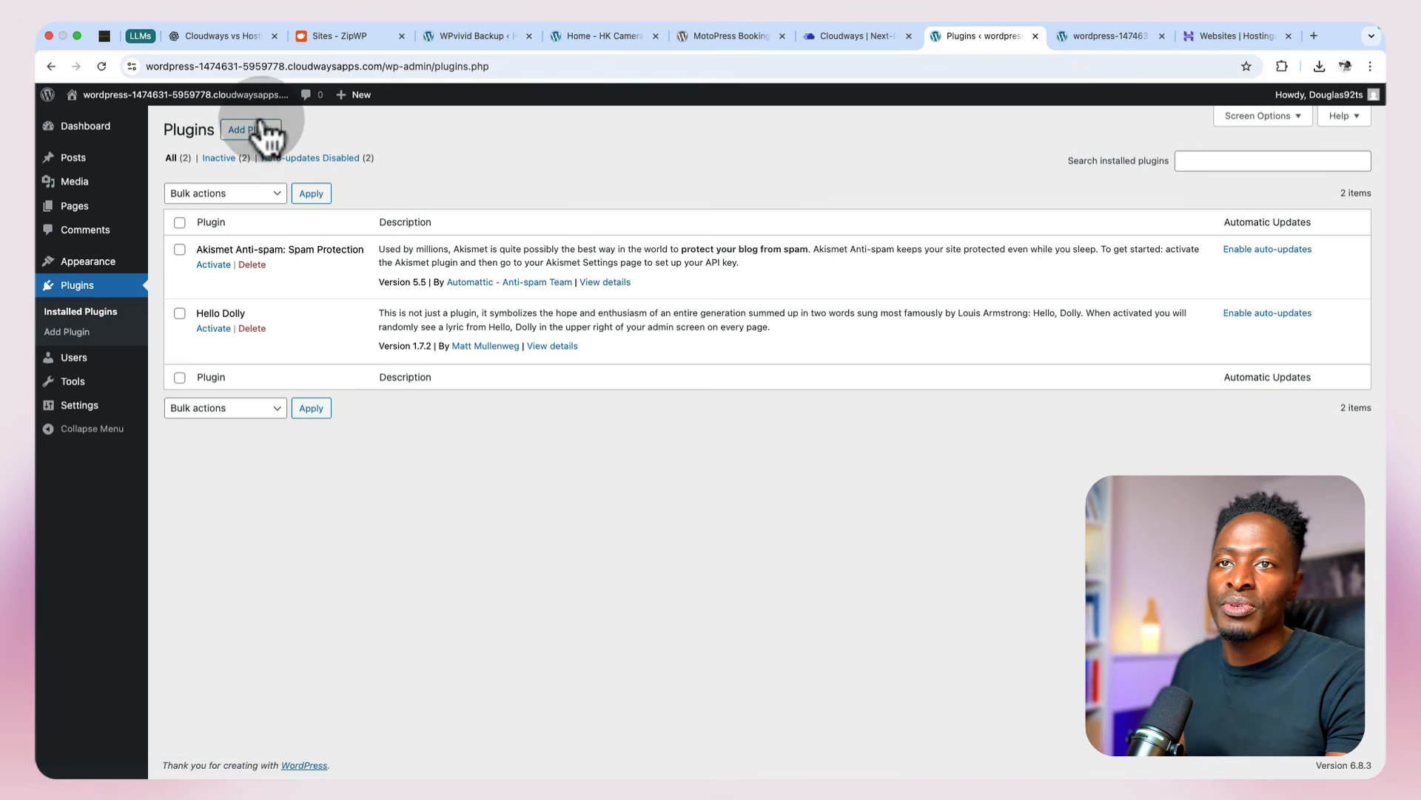
pyautogui.click(255, 131)
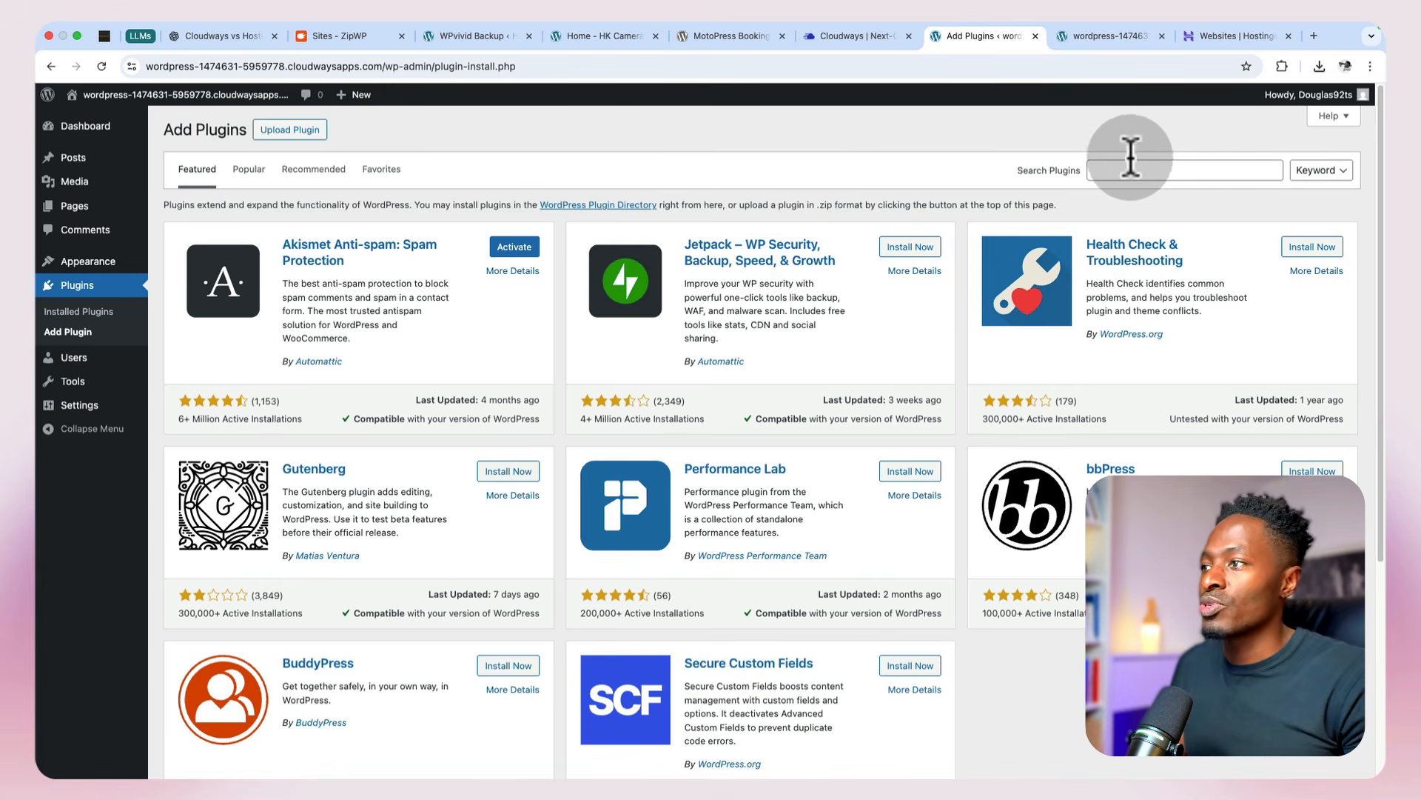
pyautogui.click(1168, 165)
pyautogui.write('w')
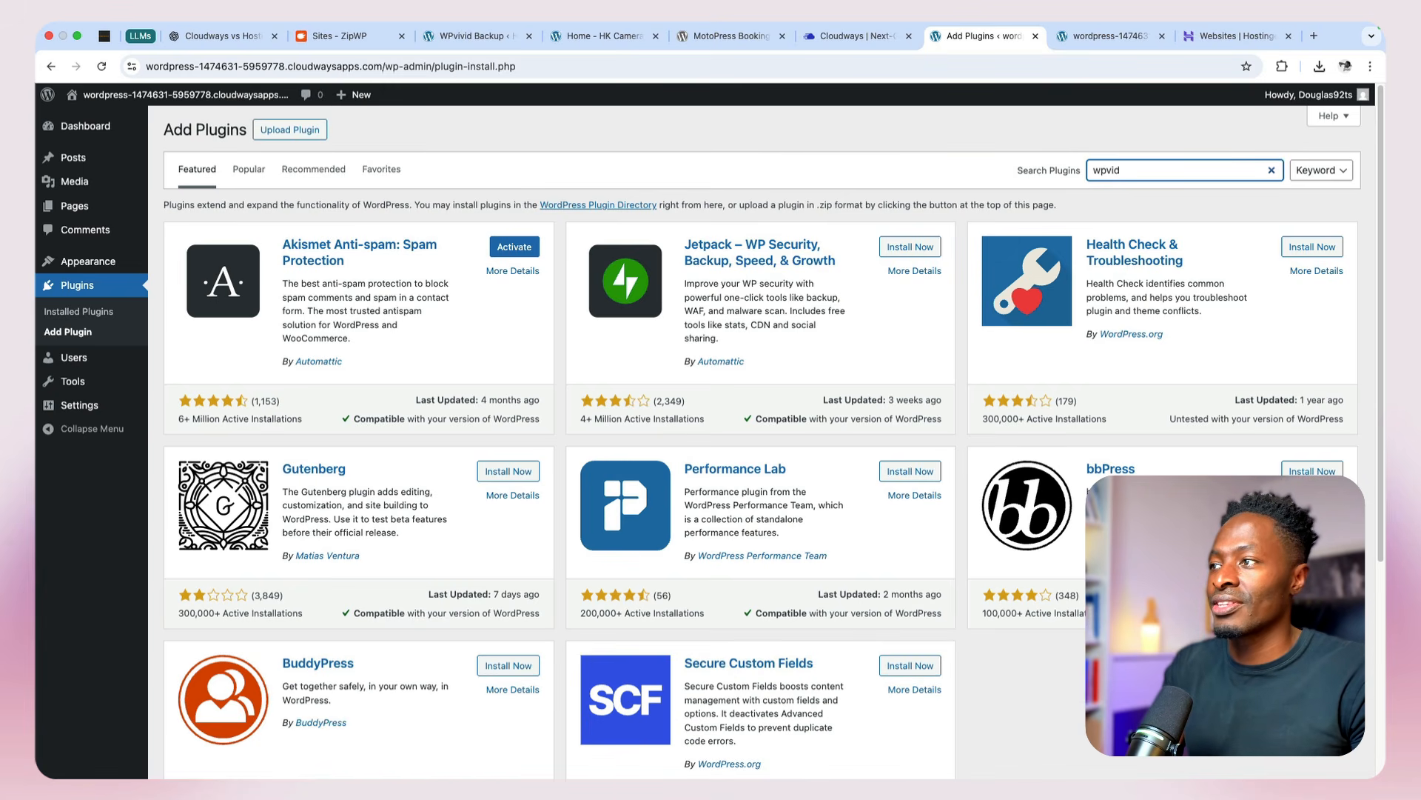
pyautogui.write('pvivid')
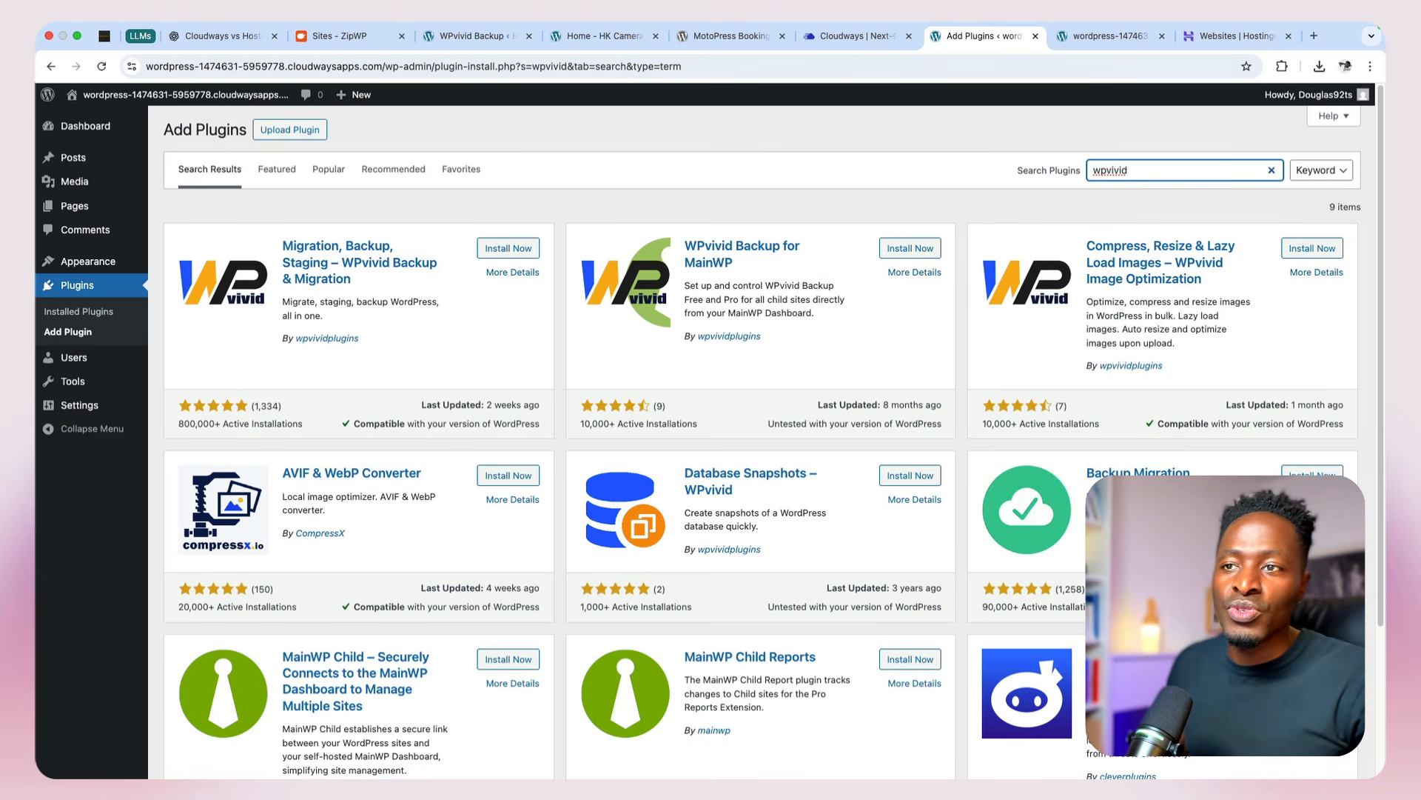
pyautogui.click(500, 251)
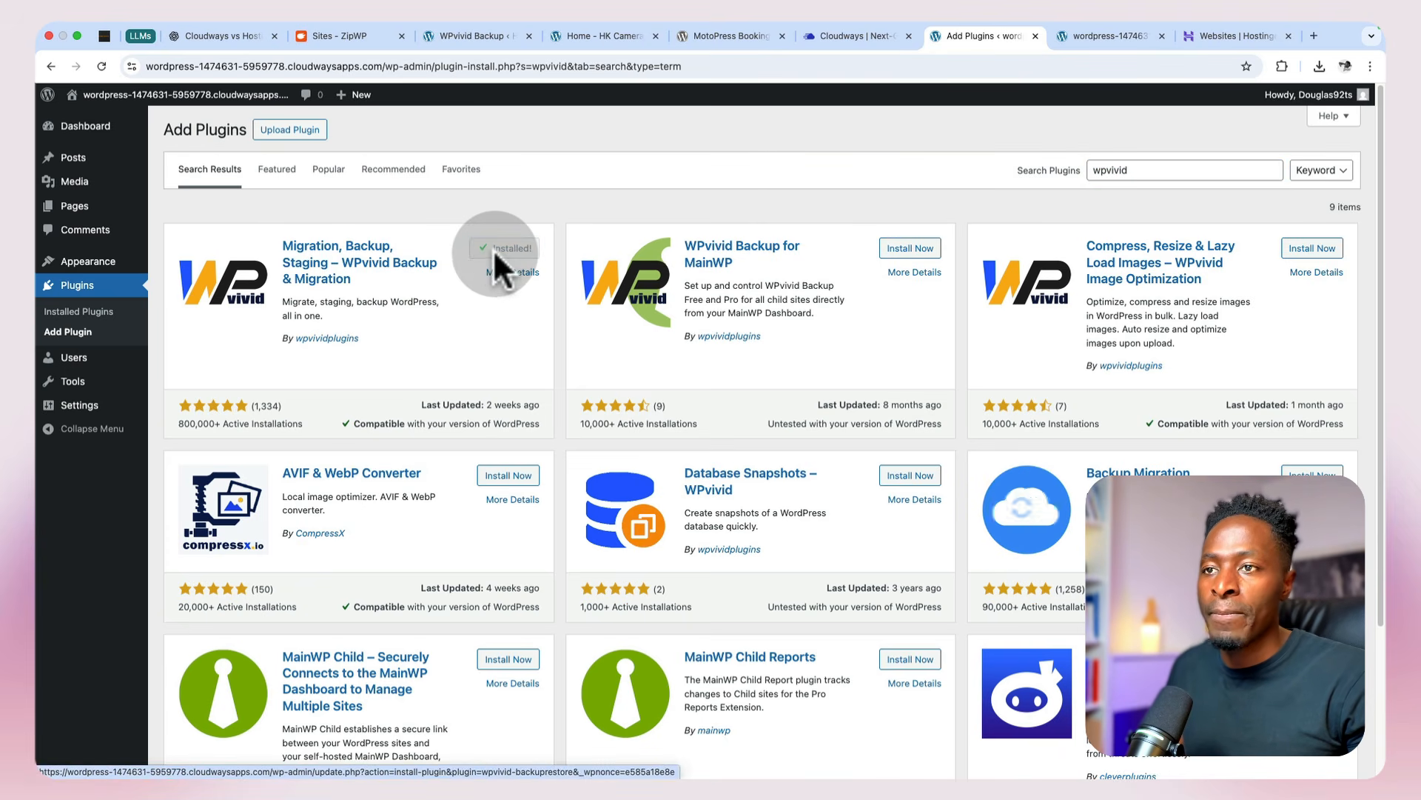
pyautogui.click(496, 255)
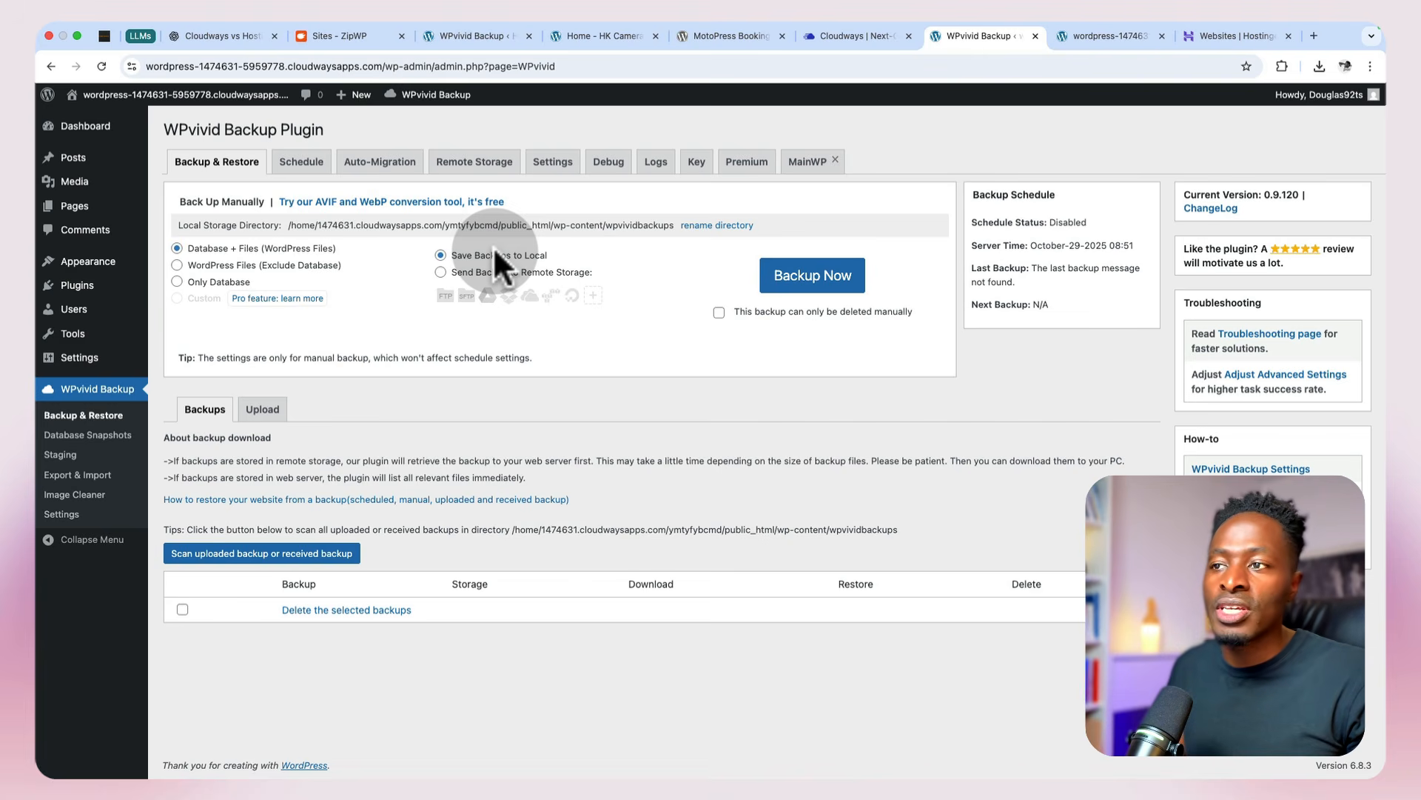
pyautogui.click(259, 410)
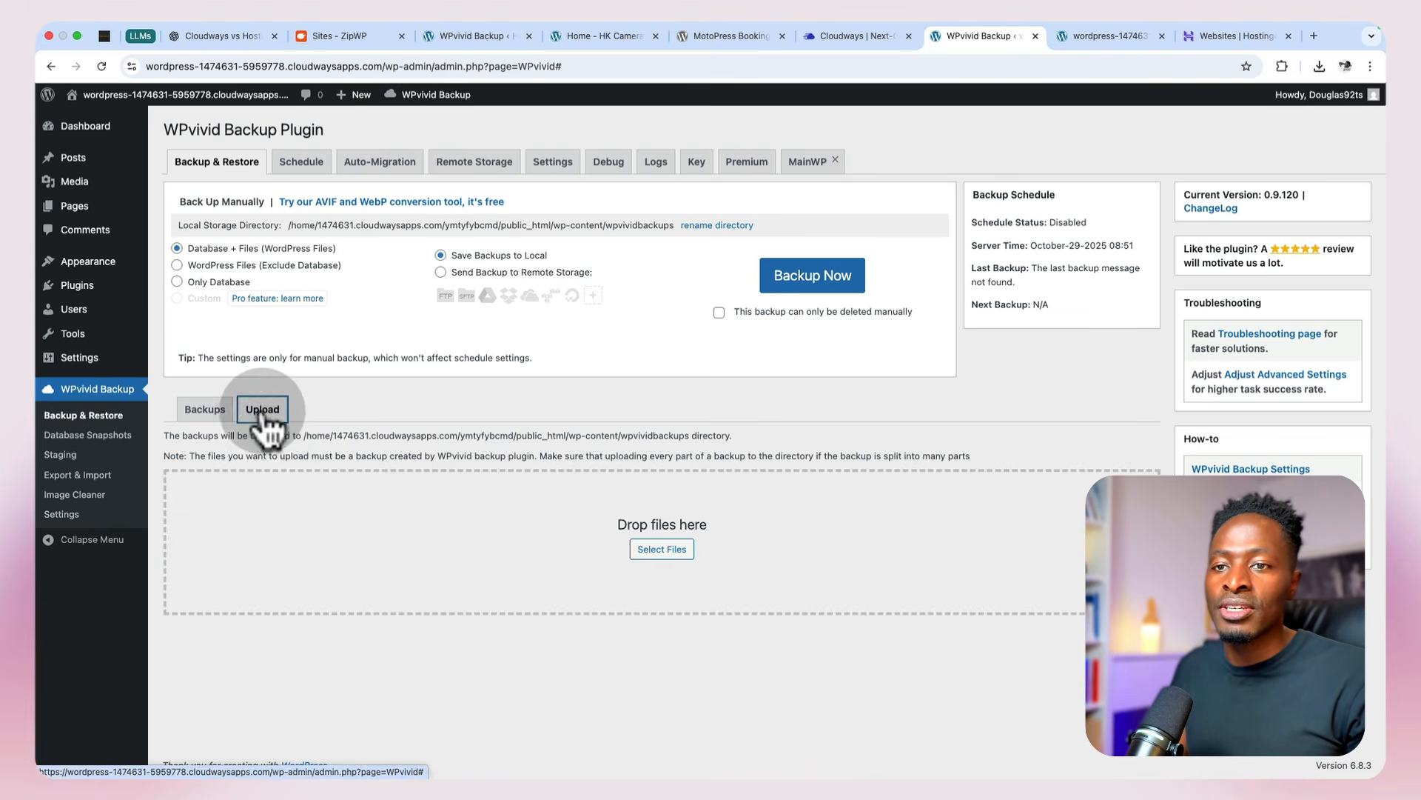
pyautogui.click(649, 551)
pyautogui.click(587, 373)
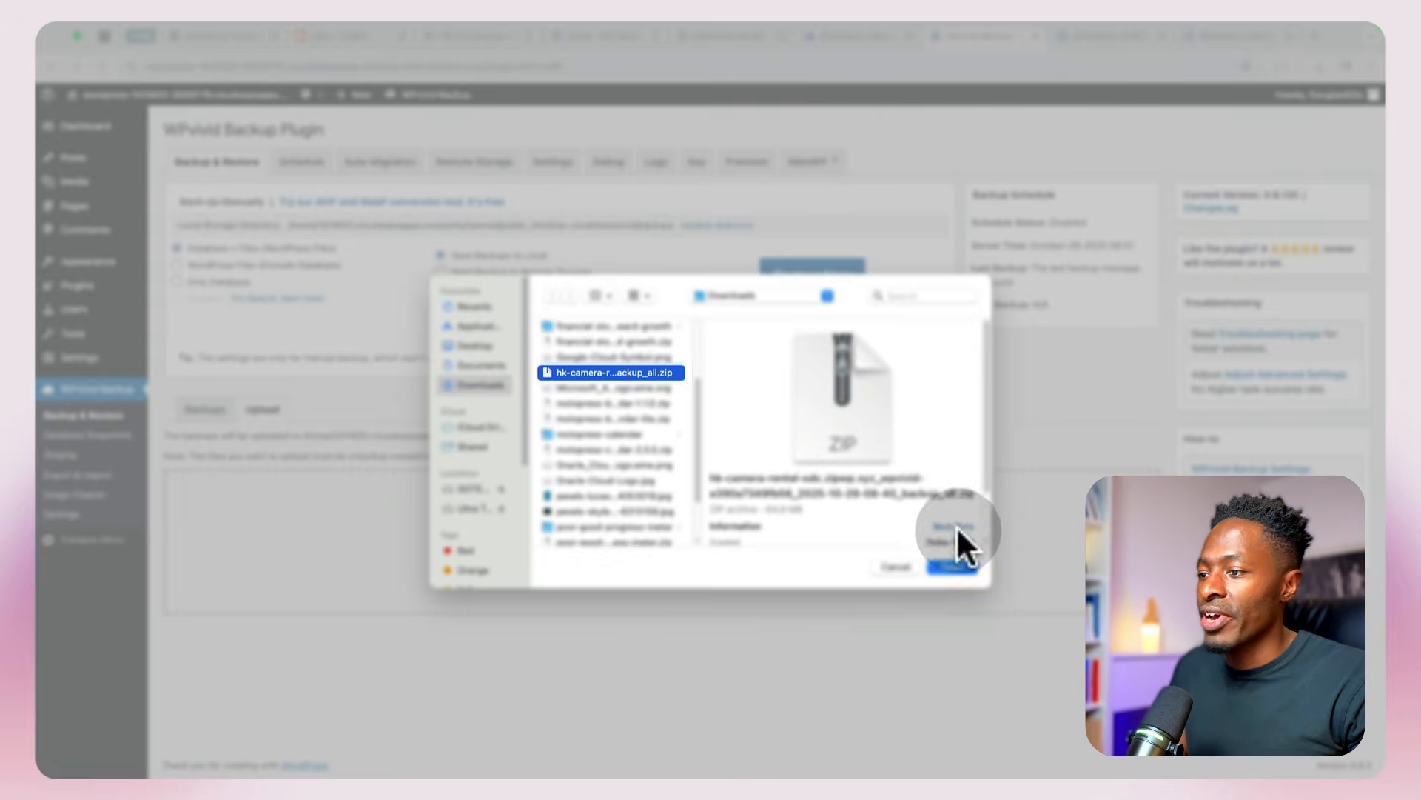
pyautogui.click(955, 567)
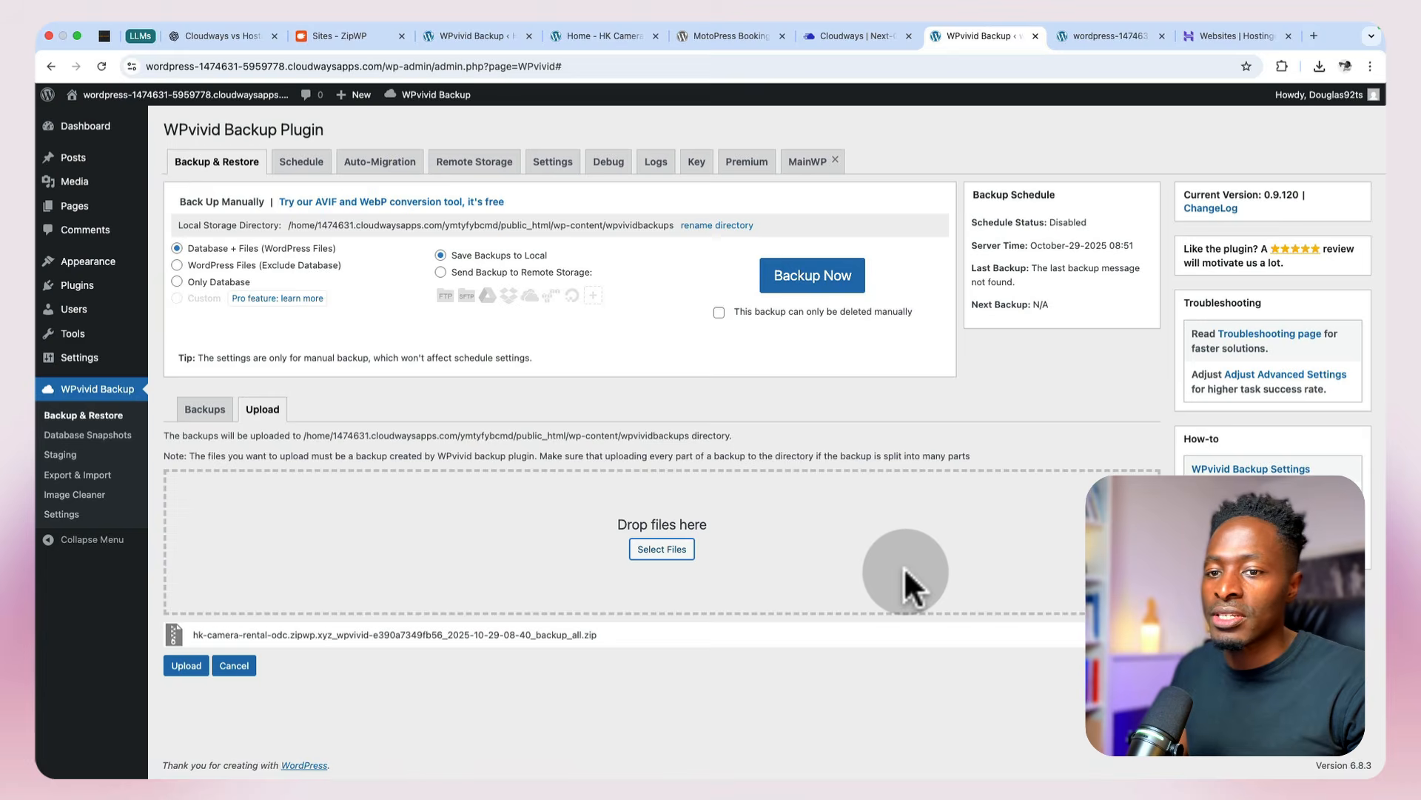
pyautogui.click(187, 665)
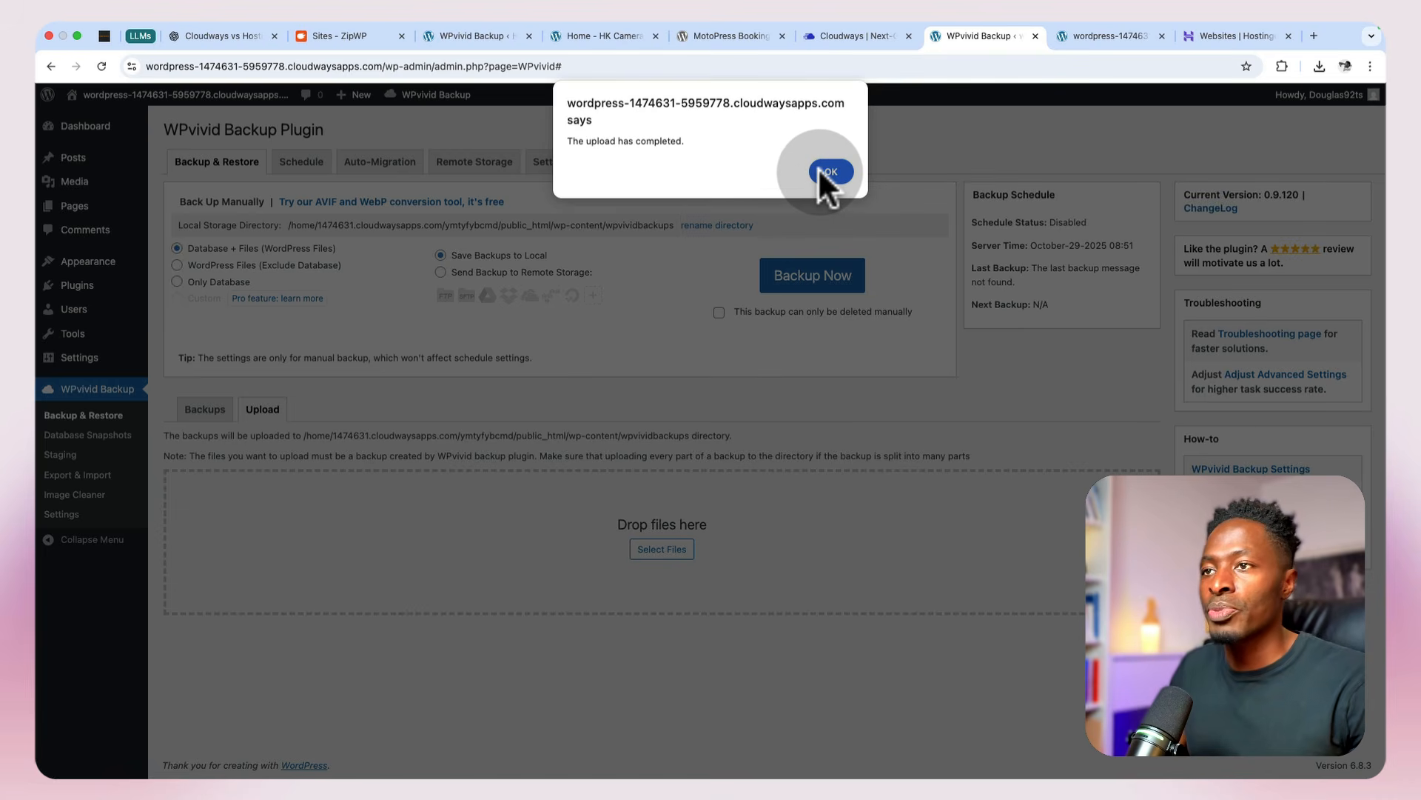
pyautogui.click(820, 169)
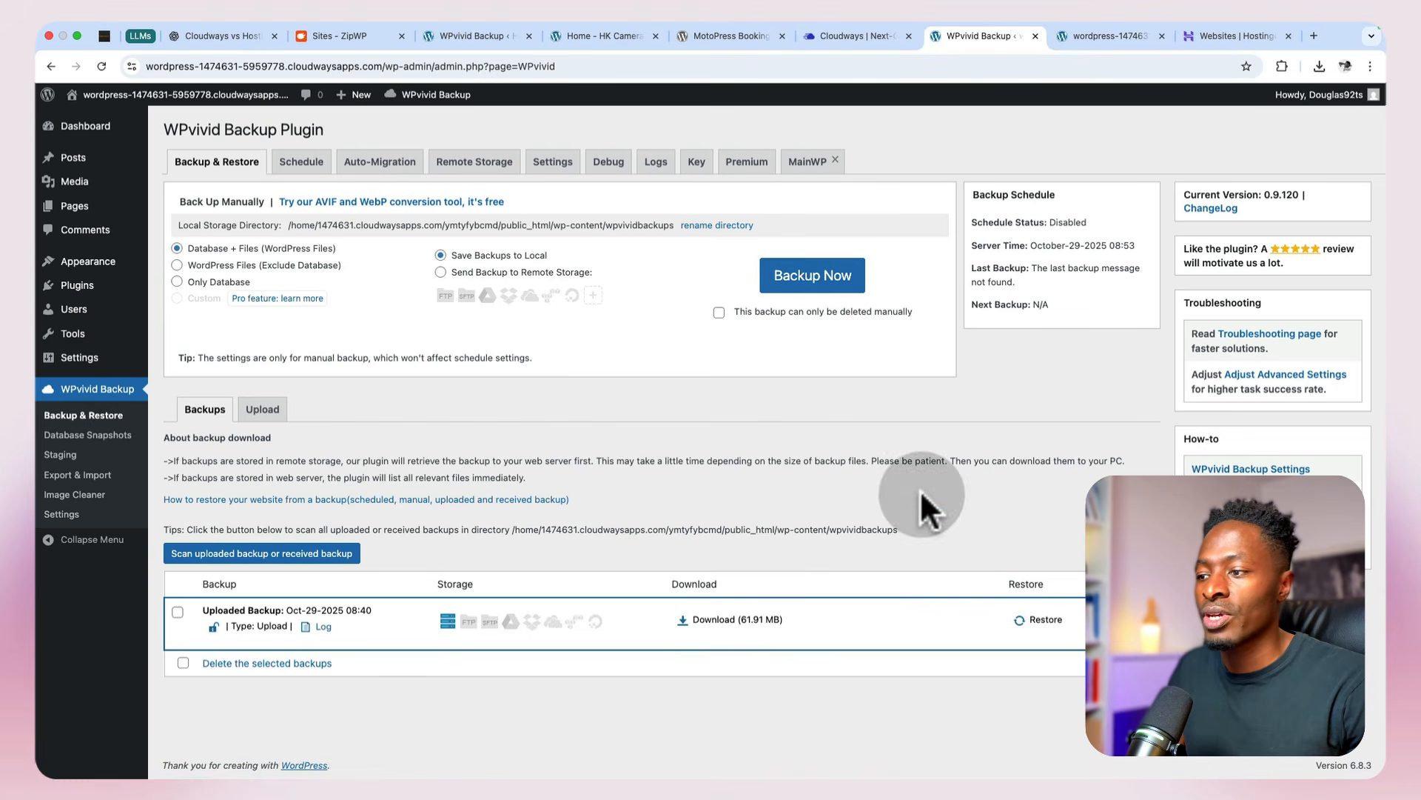
# Step: Restore the uploaded Oct-29-2025 08:40 backup onto the Cloudways WordPress site and confirm the restoration
pyautogui.click(1029, 620)
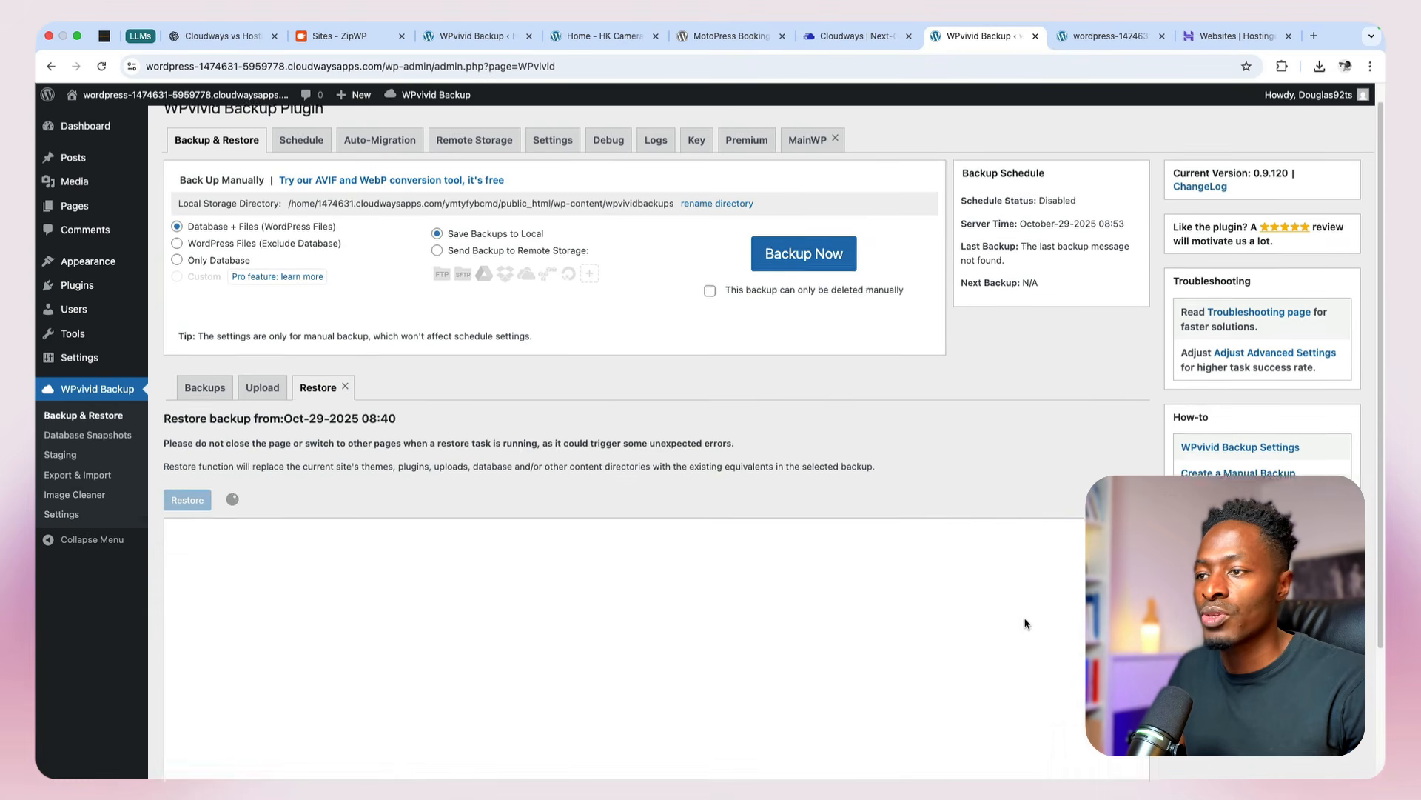
pyautogui.scroll(-3, 1025, 621)
pyautogui.click(668, 465)
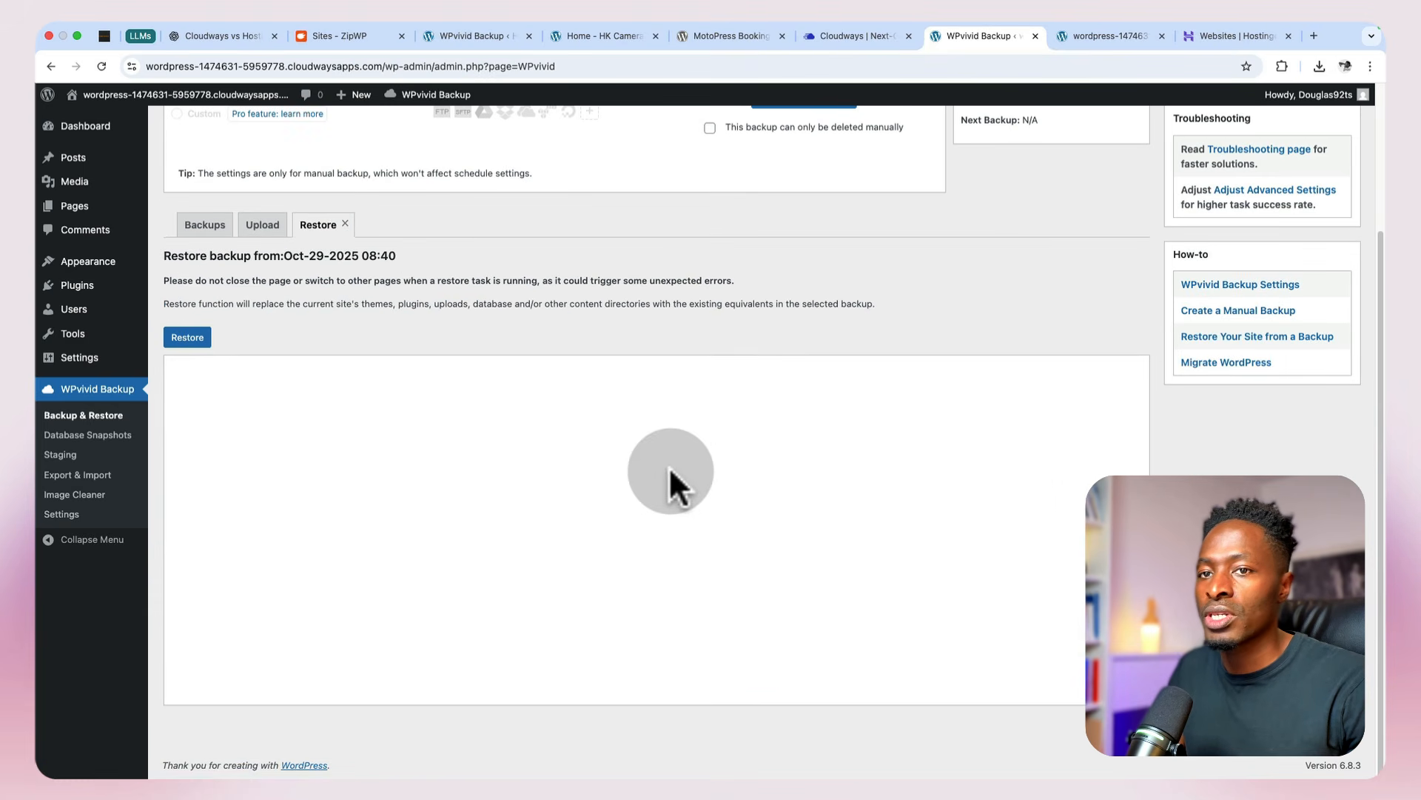
pyautogui.click(188, 338)
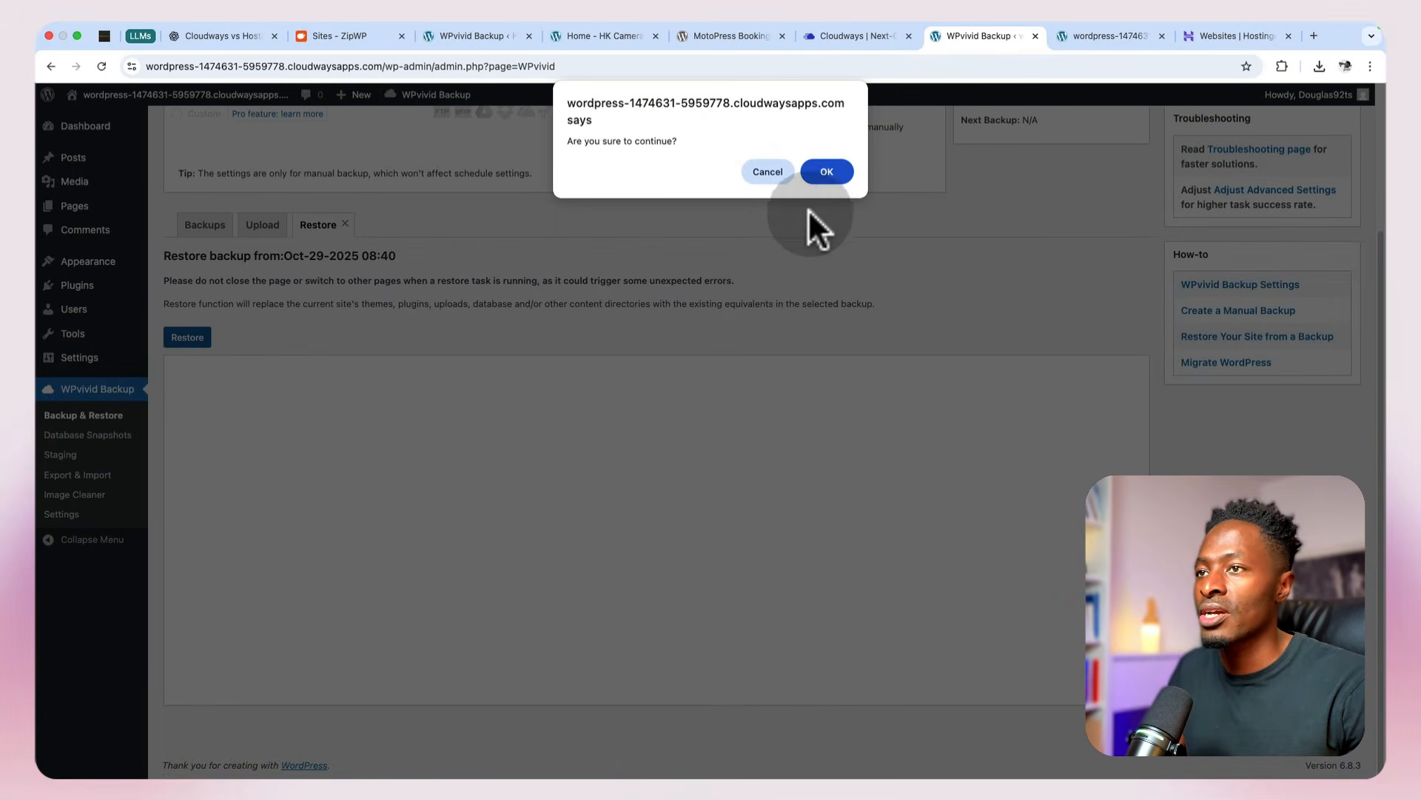
pyautogui.click(827, 172)
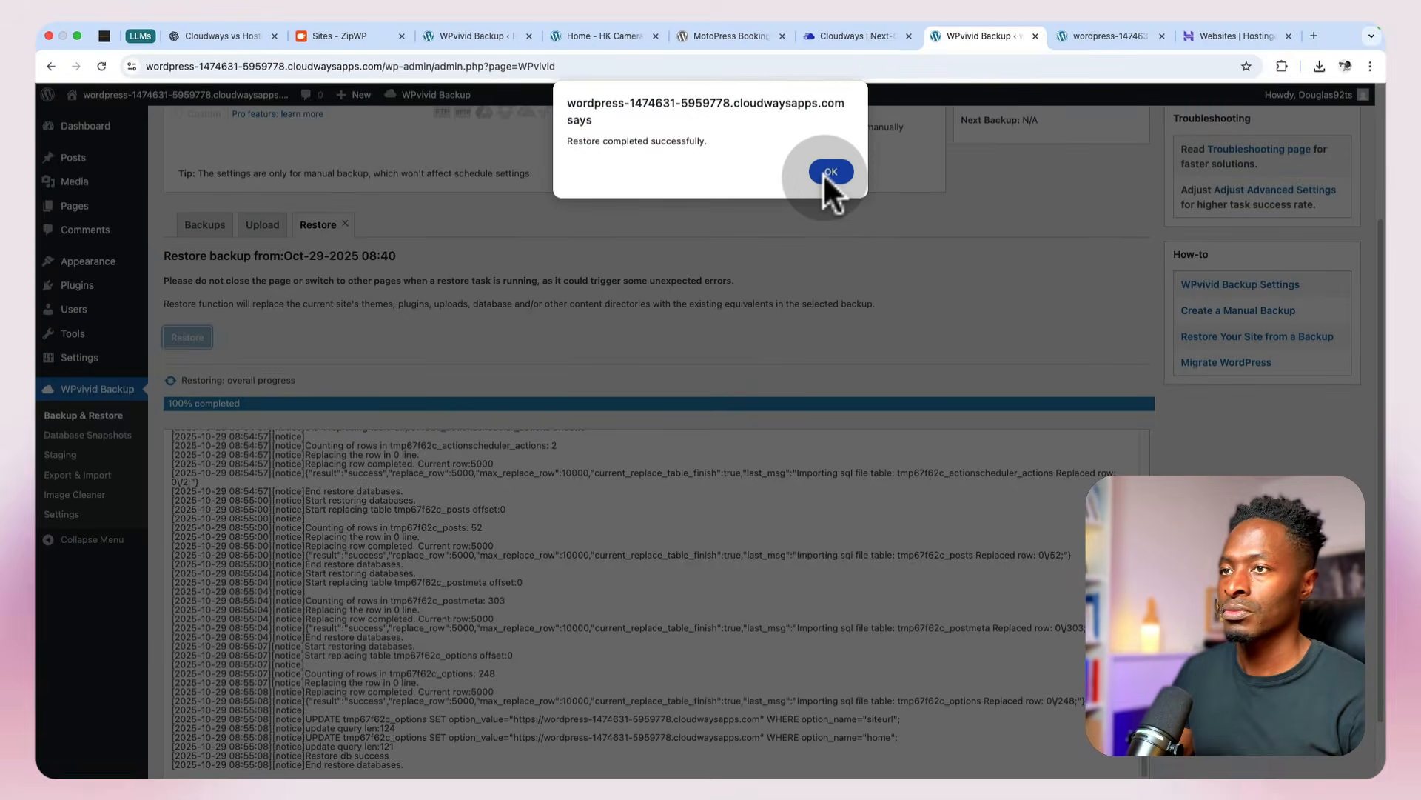
pyautogui.click(825, 174)
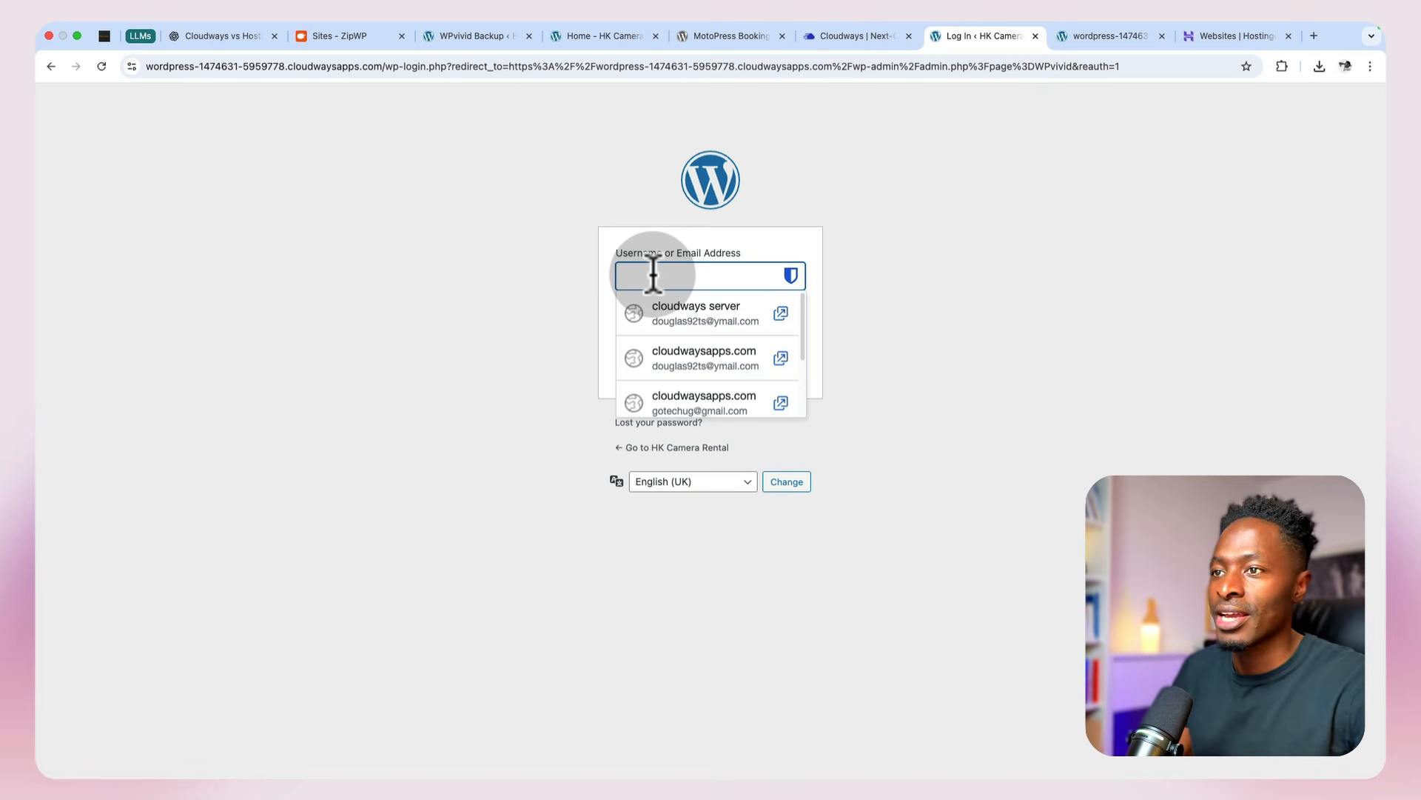
# Step: Copy the username from HK Camera Rental's login credentials in ZipWP and enter it in the WordPress login form
pyautogui.click(483, 279)
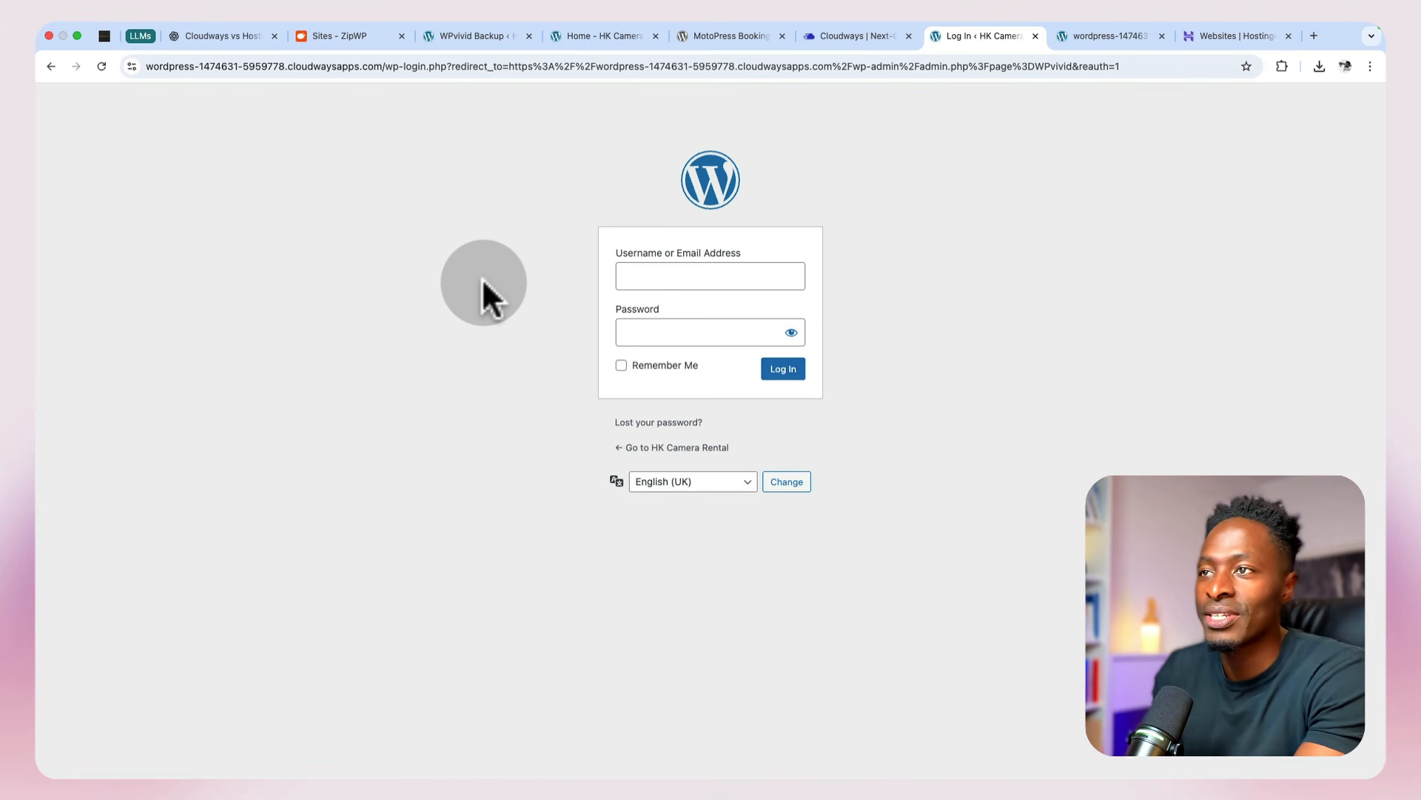
pyautogui.click(858, 37)
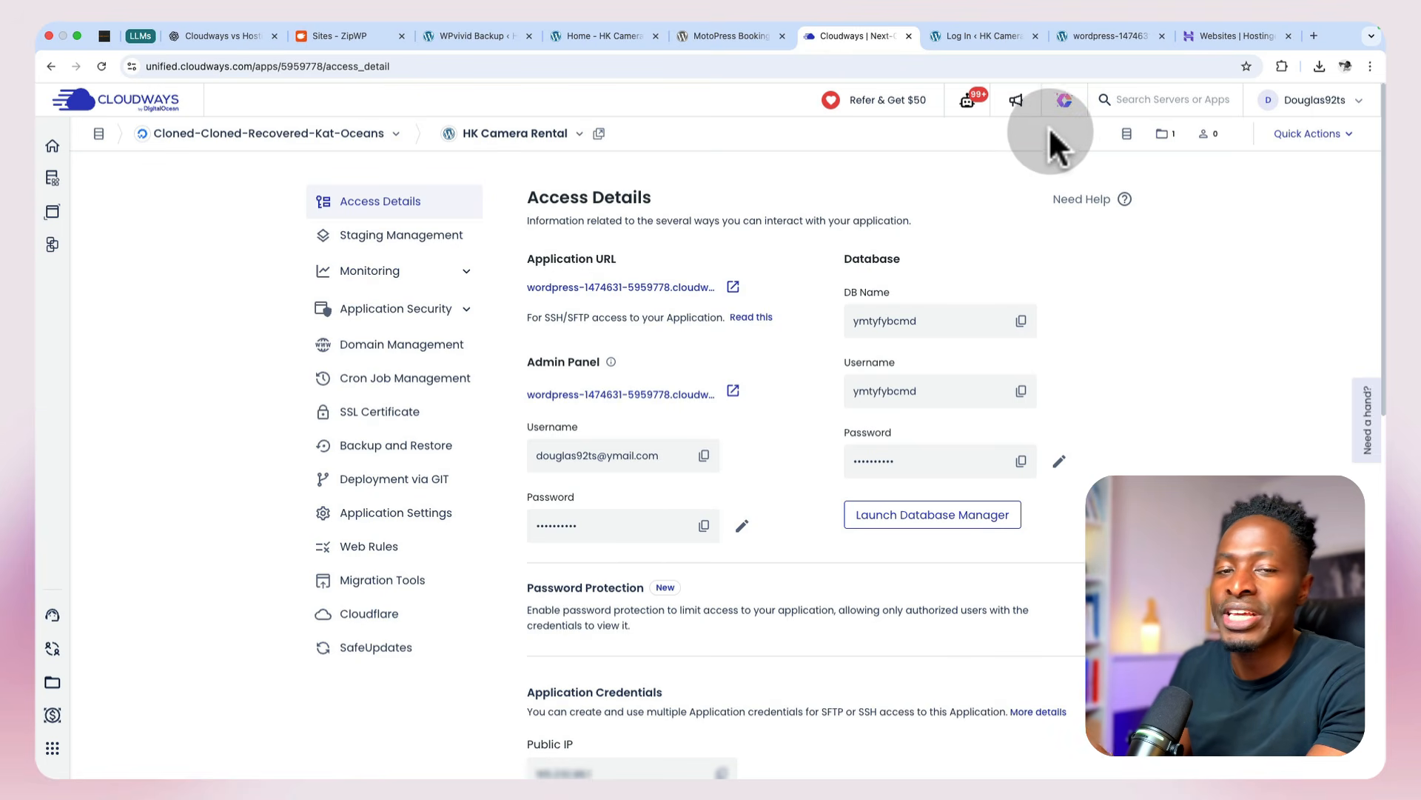
pyautogui.click(319, 36)
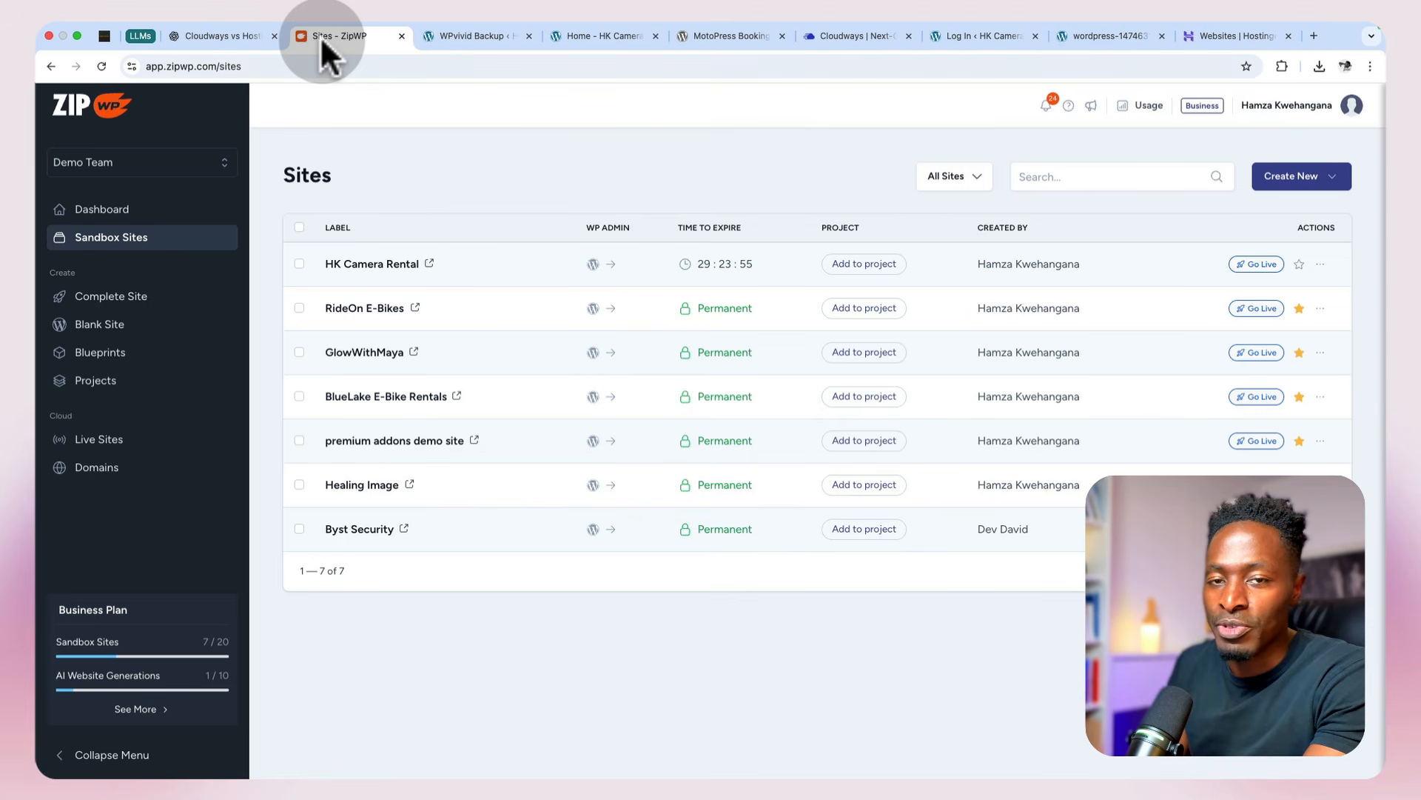
pyautogui.click(1321, 265)
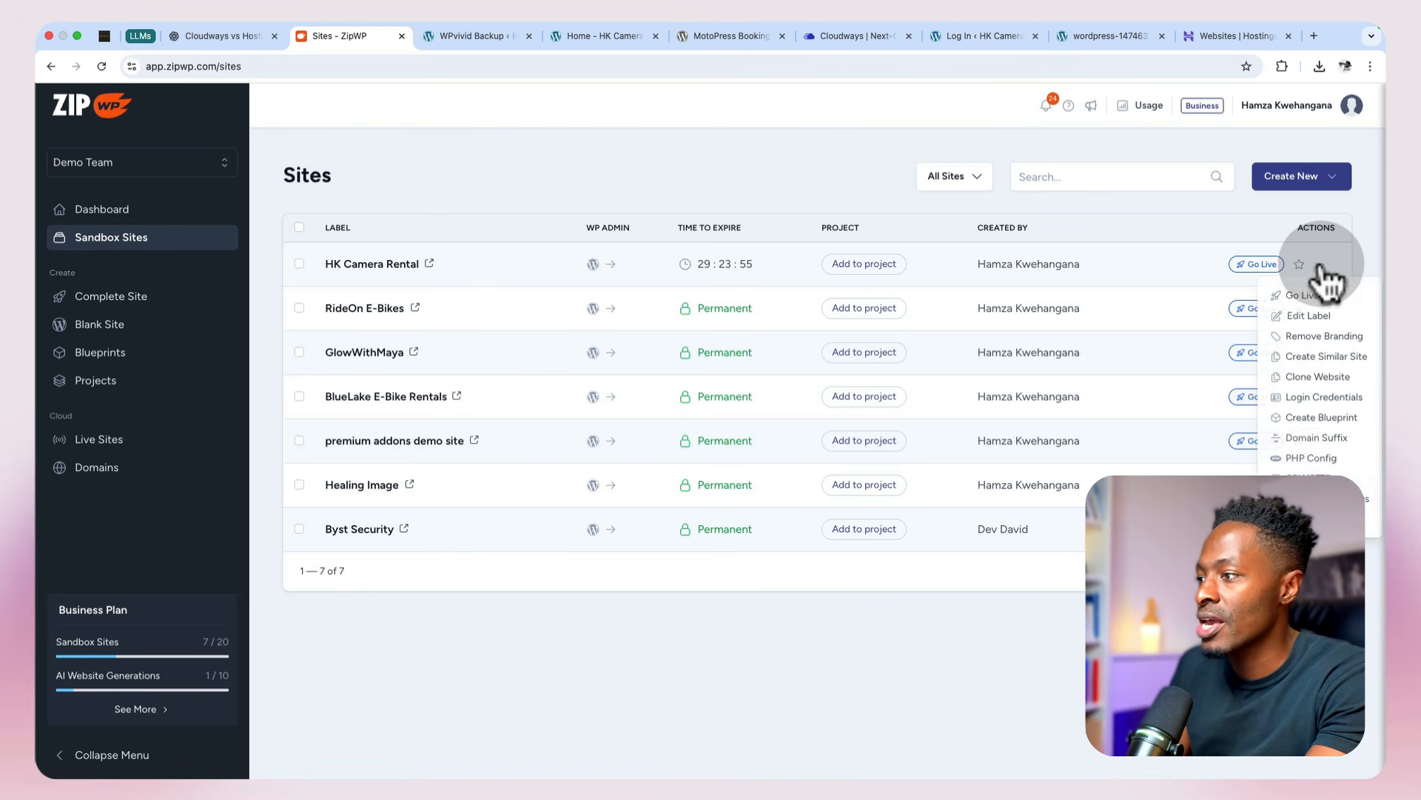
pyautogui.click(1313, 397)
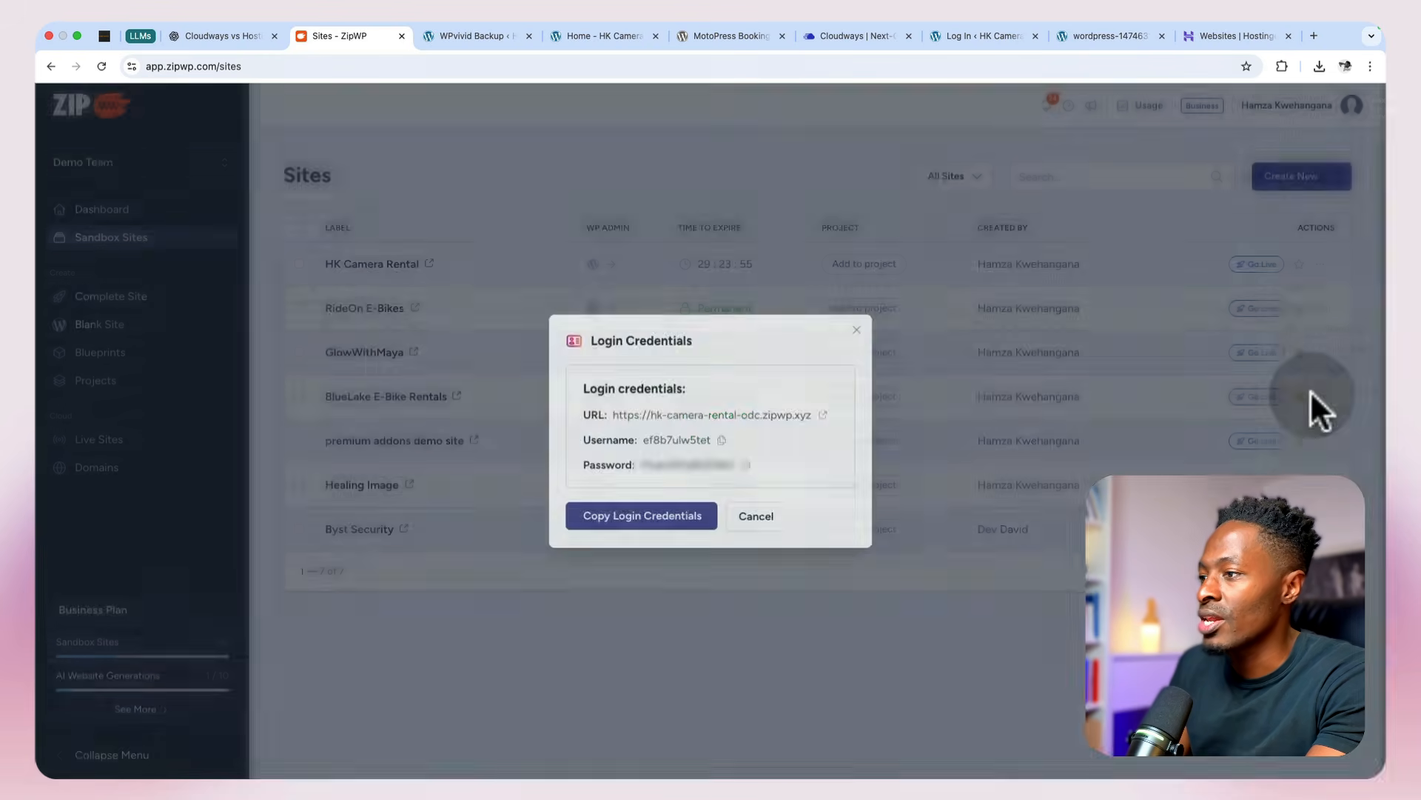
pyautogui.click(721, 442)
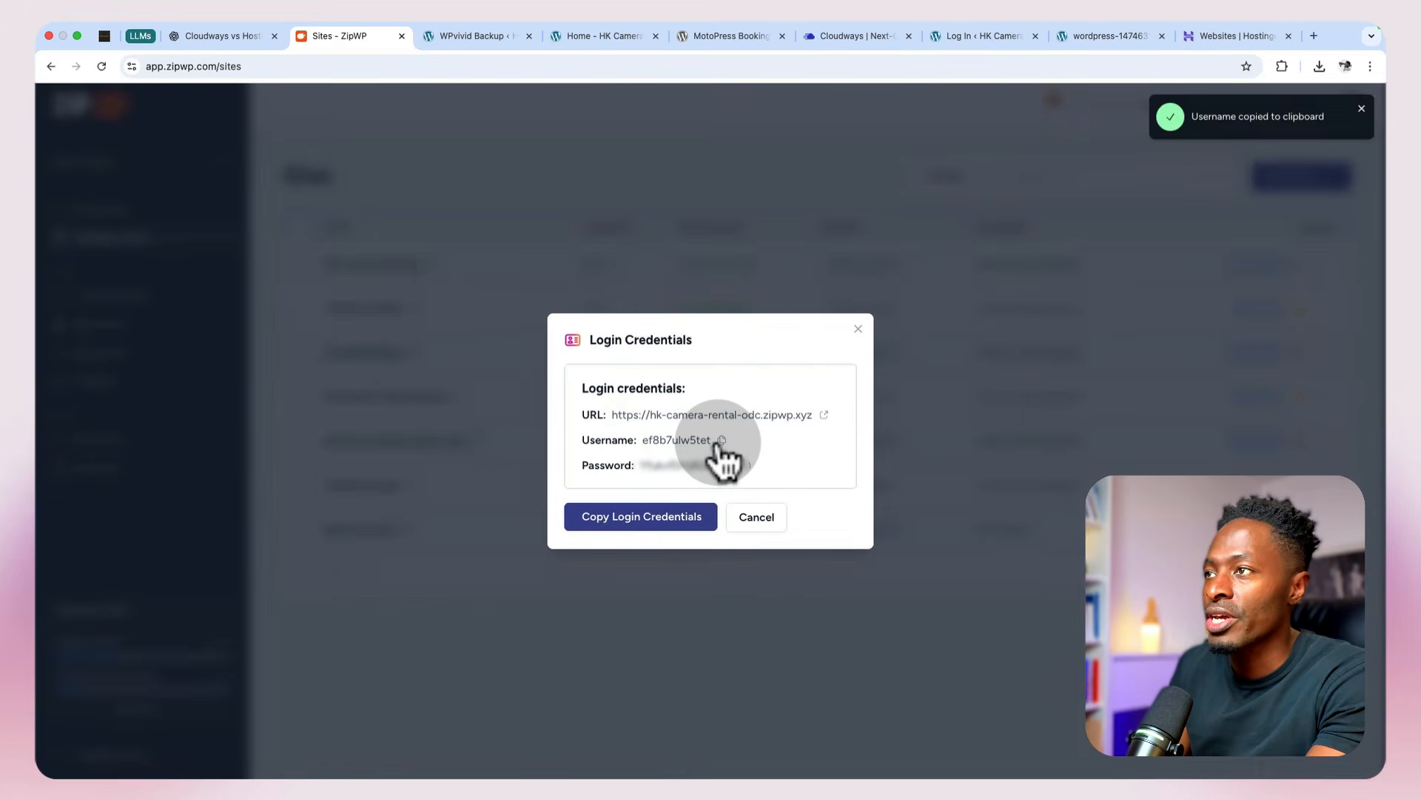
pyautogui.click(963, 37)
pyautogui.click(731, 283)
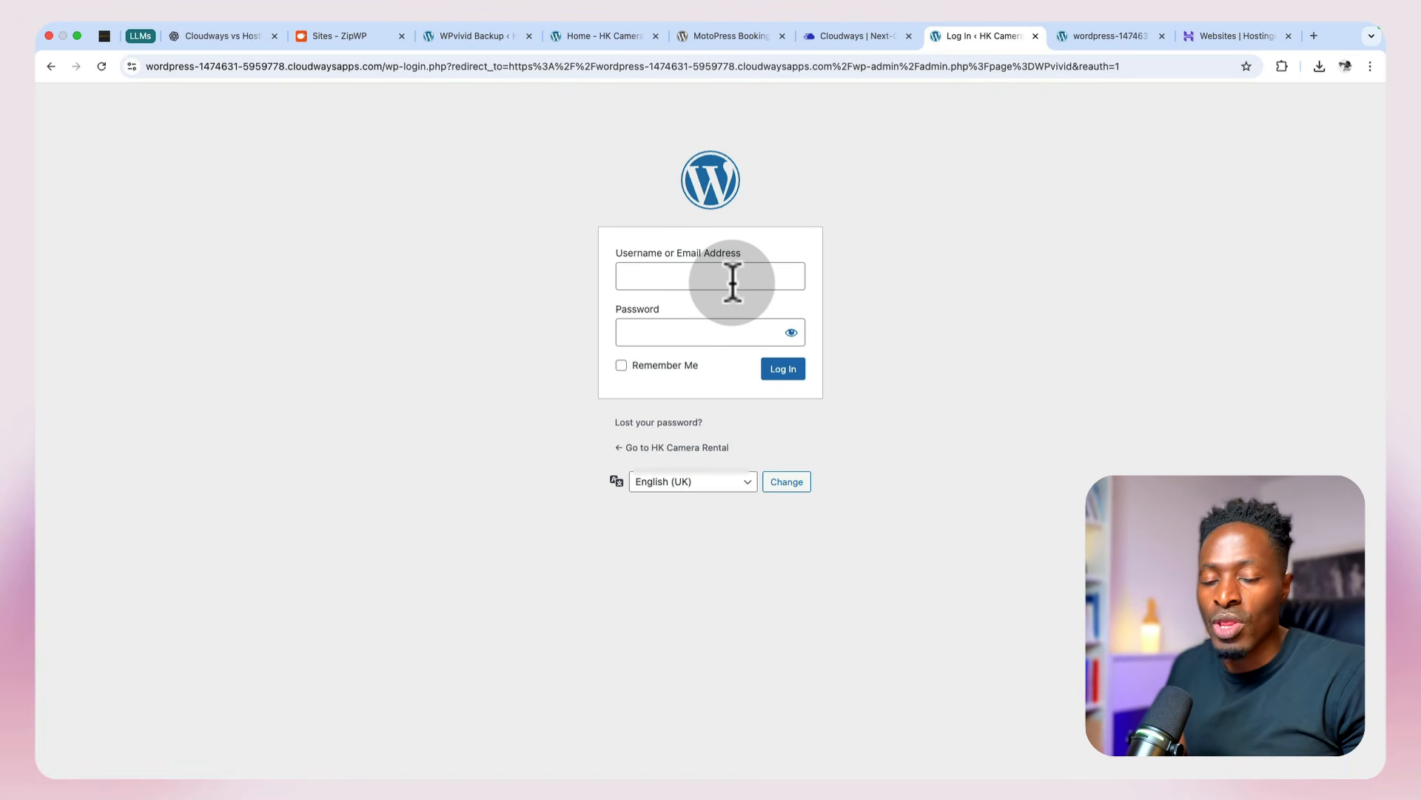
pyautogui.click(733, 282)
pyautogui.press('super+v')
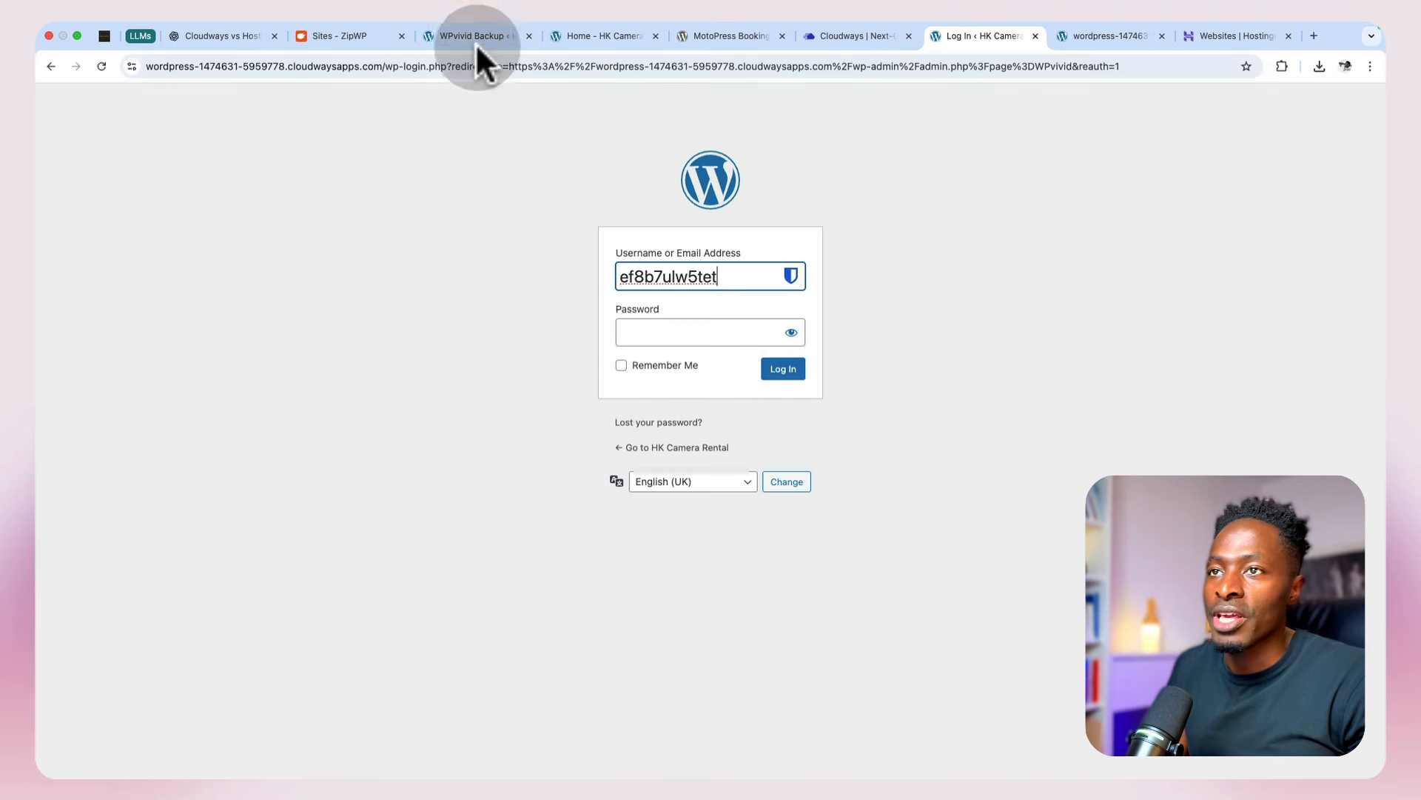
# Step: Log in to the restored site with the password copied from the ZipWP login credentials and postpone the administration email verification
pyautogui.click(362, 35)
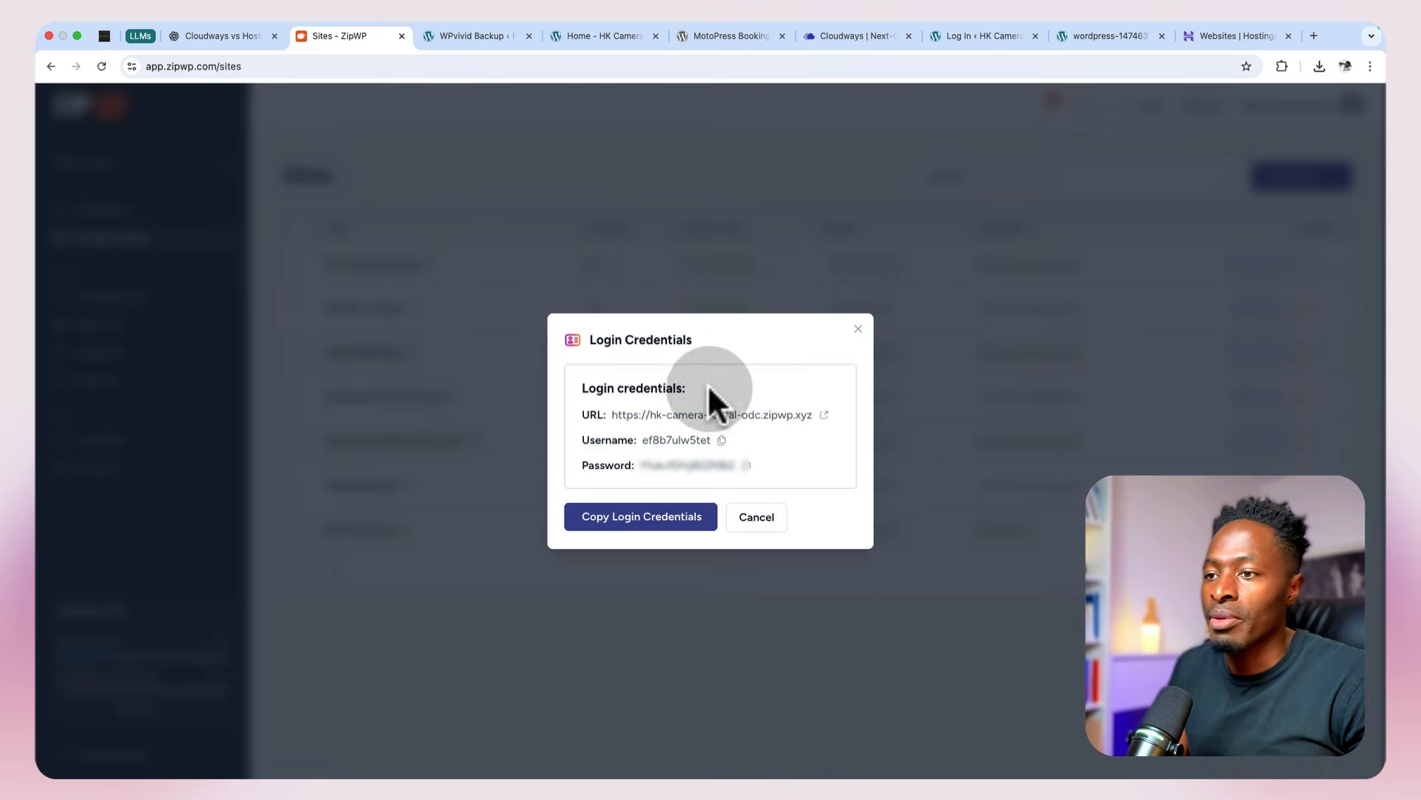
pyautogui.click(744, 468)
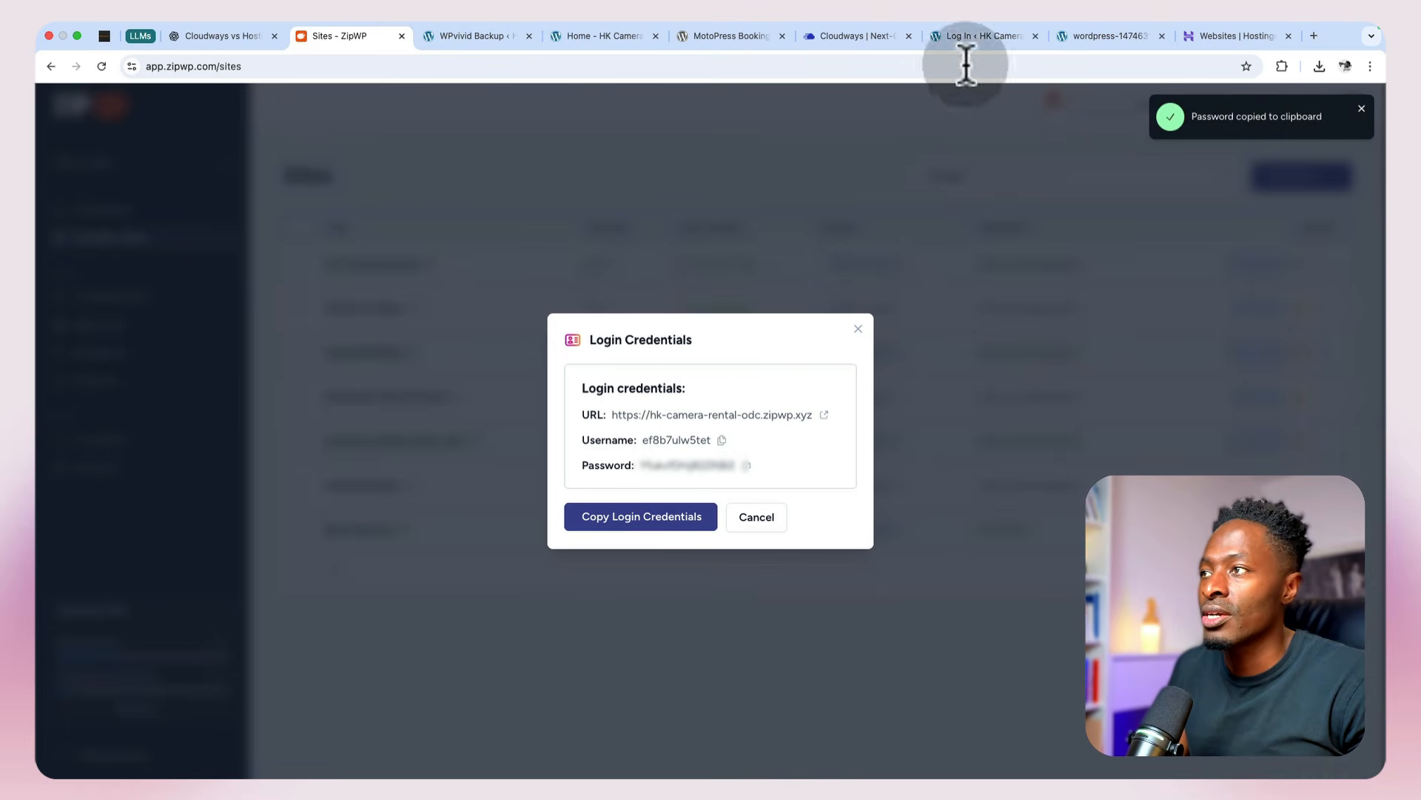
pyautogui.click(970, 37)
pyautogui.click(704, 324)
pyautogui.press('super+v')
pyautogui.click(785, 370)
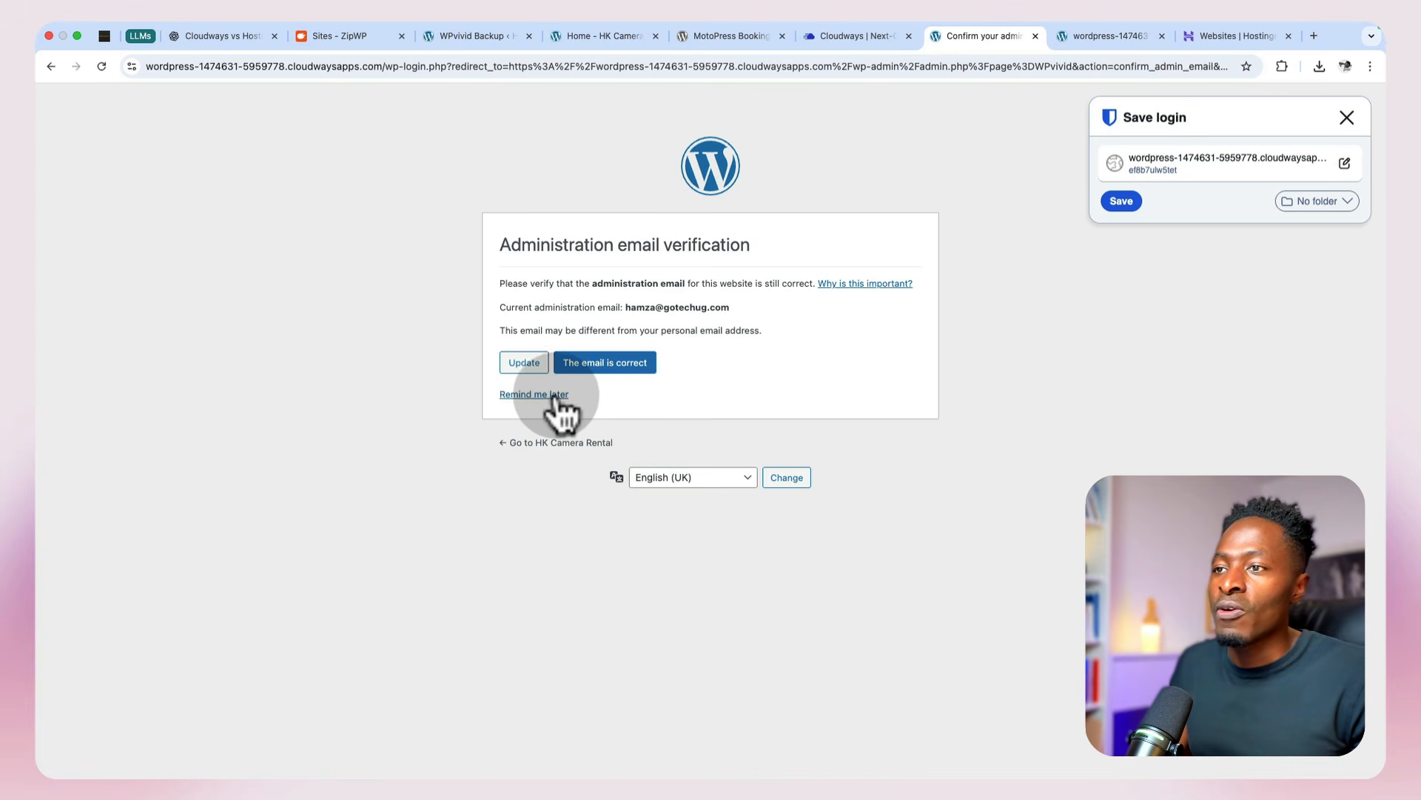
pyautogui.click(556, 396)
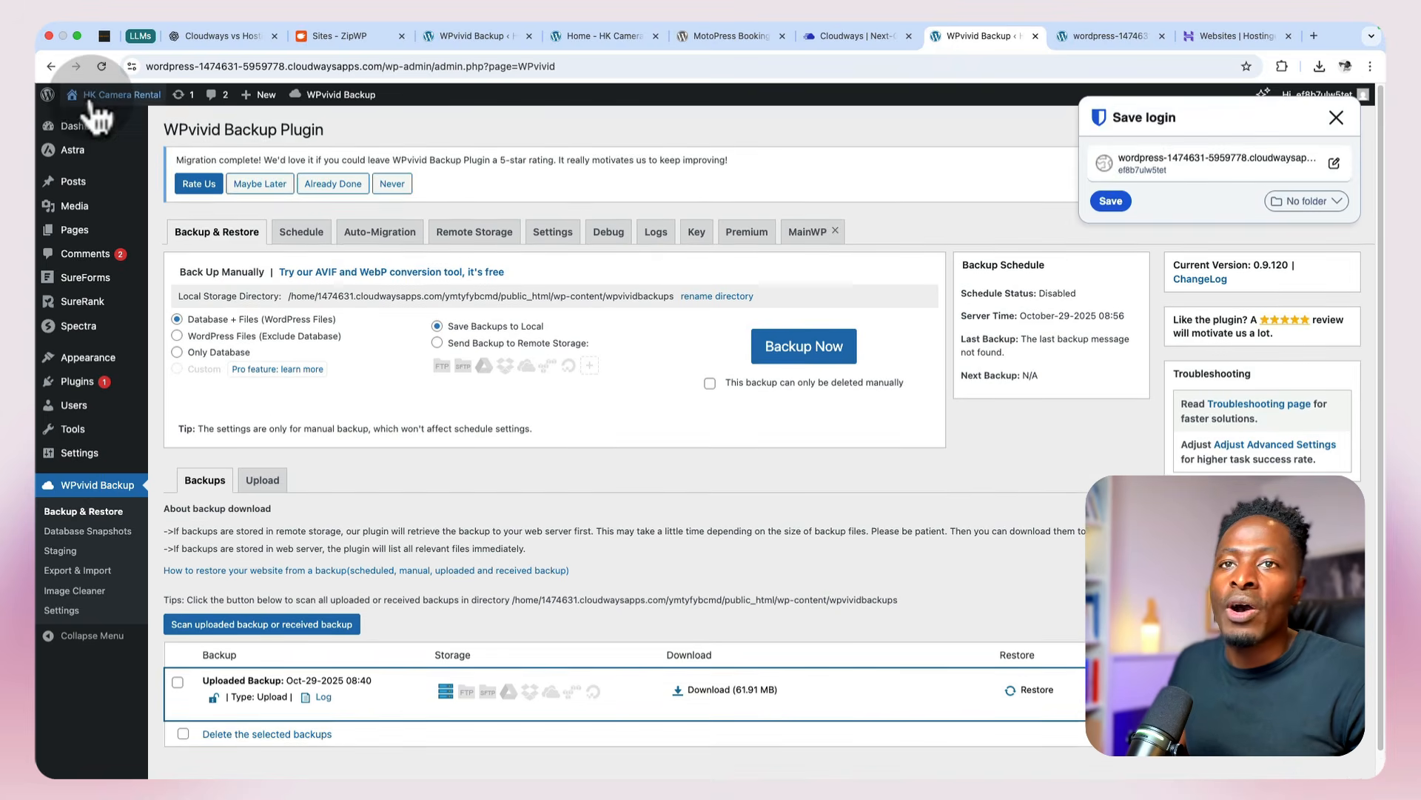
# Step: Visit the restored HK Camera Rental site, dismiss the save-login prompt, and examine its home page and Cloudways web address
pyautogui.moveTo(122, 97)
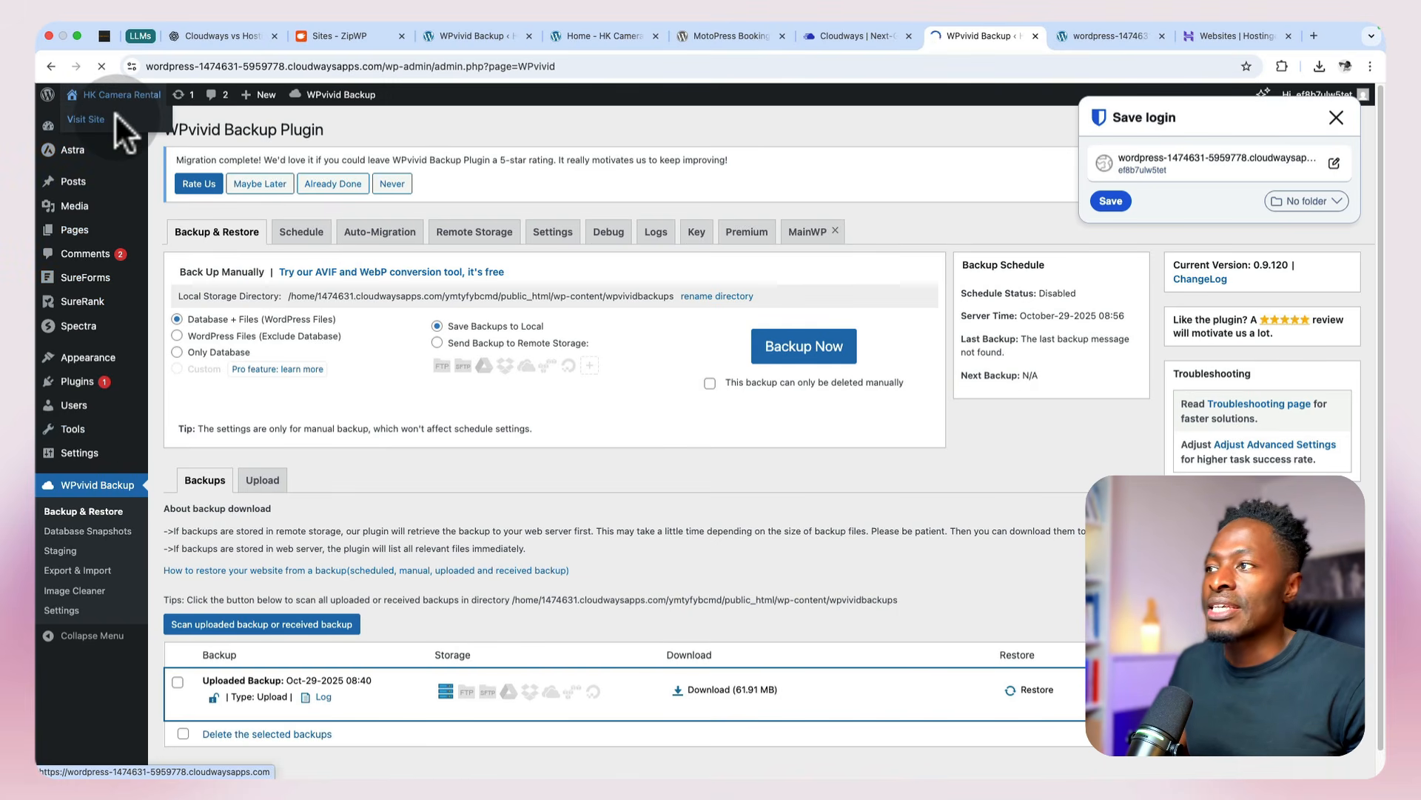
pyautogui.click(114, 112)
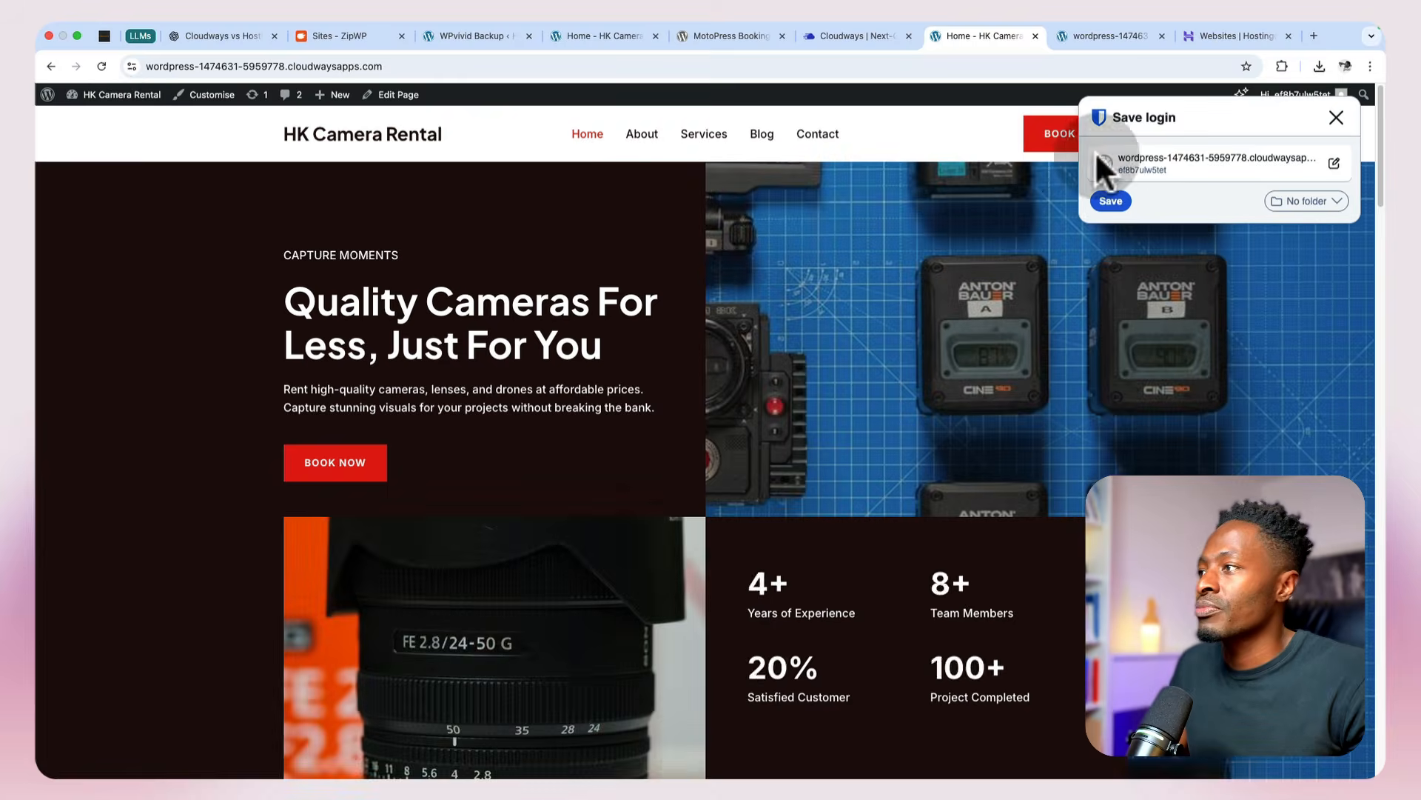
pyautogui.click(1335, 119)
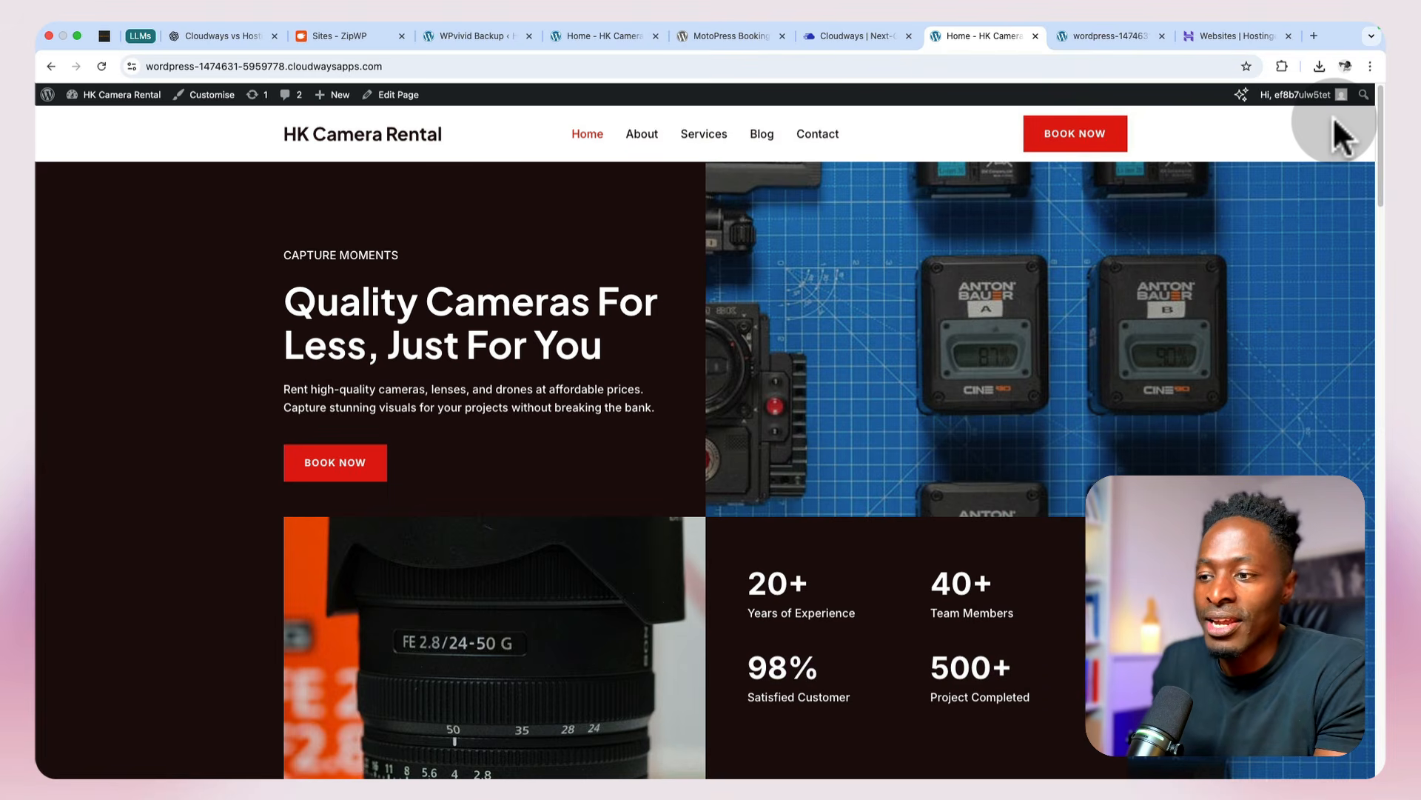
pyautogui.scroll(-10, 1332, 133)
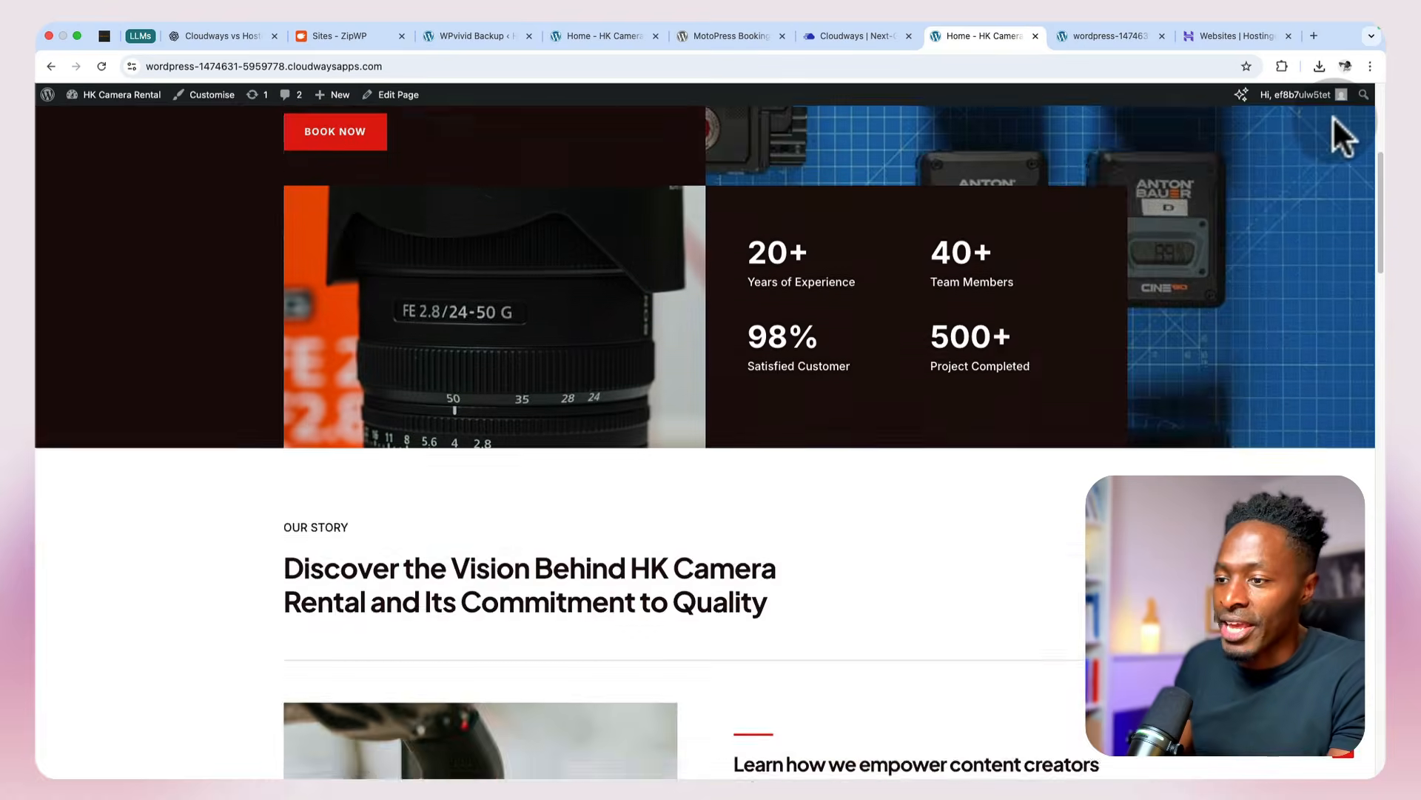
pyautogui.scroll(-11, 1332, 119)
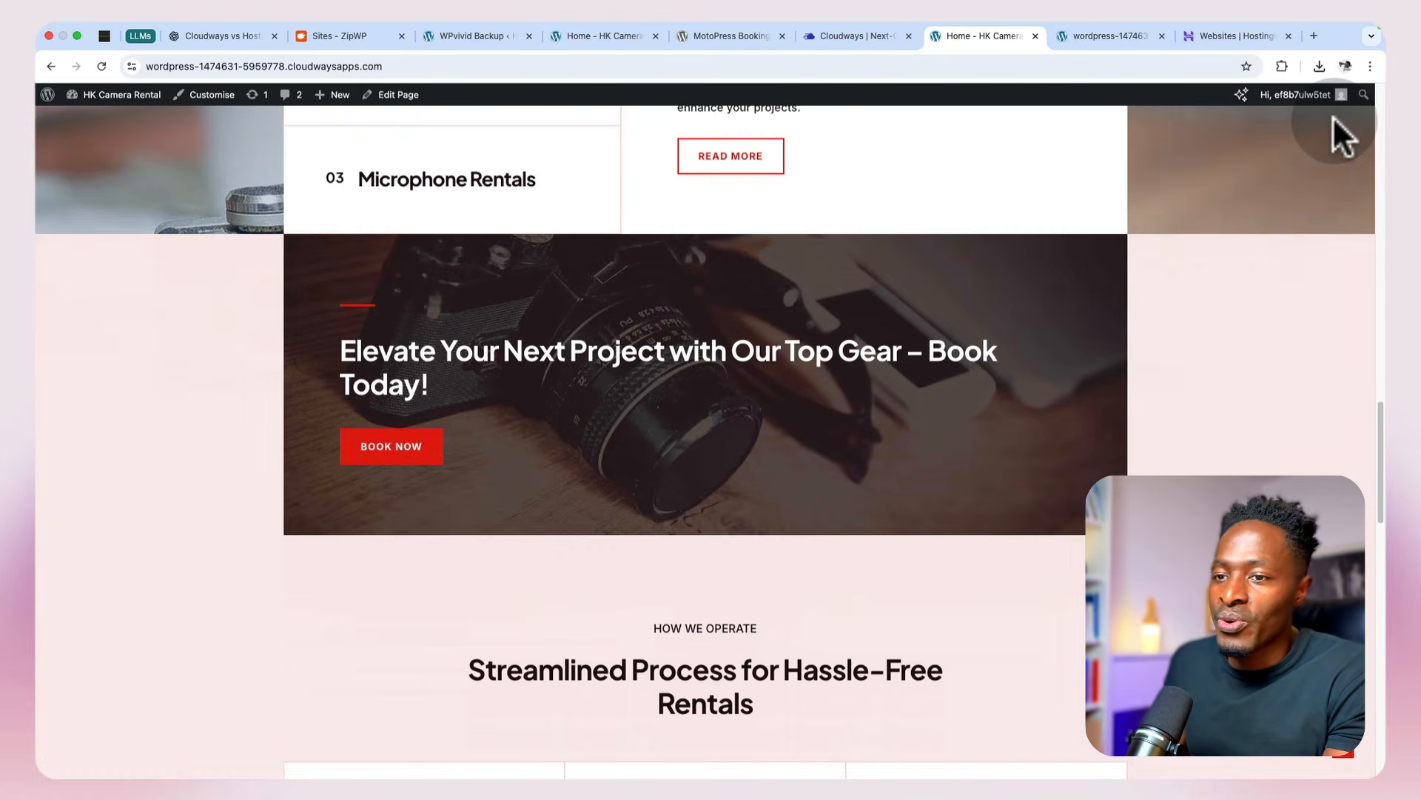
pyautogui.scroll(3, 1332, 119)
pyautogui.scroll(18, 1332, 115)
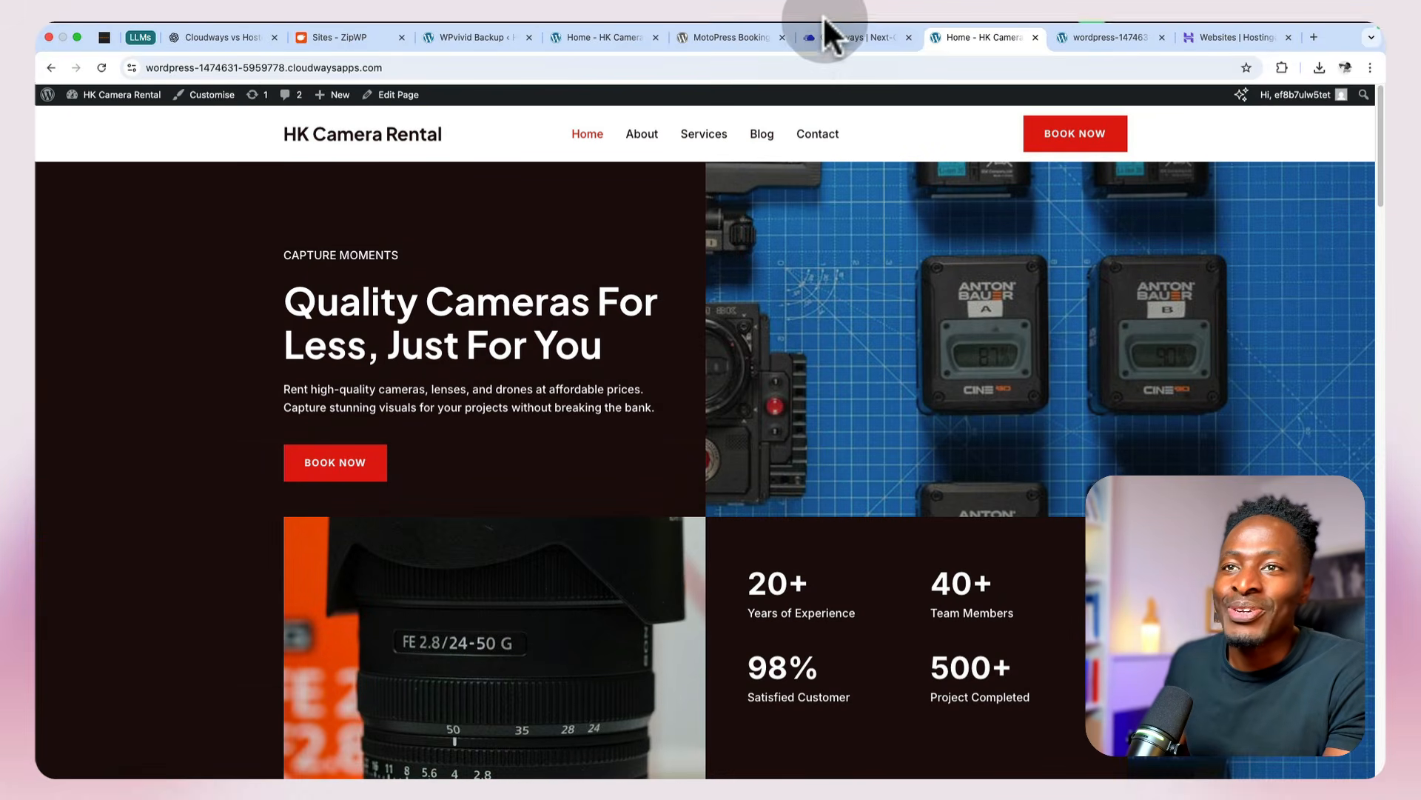
pyautogui.click(289, 66)
pyautogui.click(425, 66)
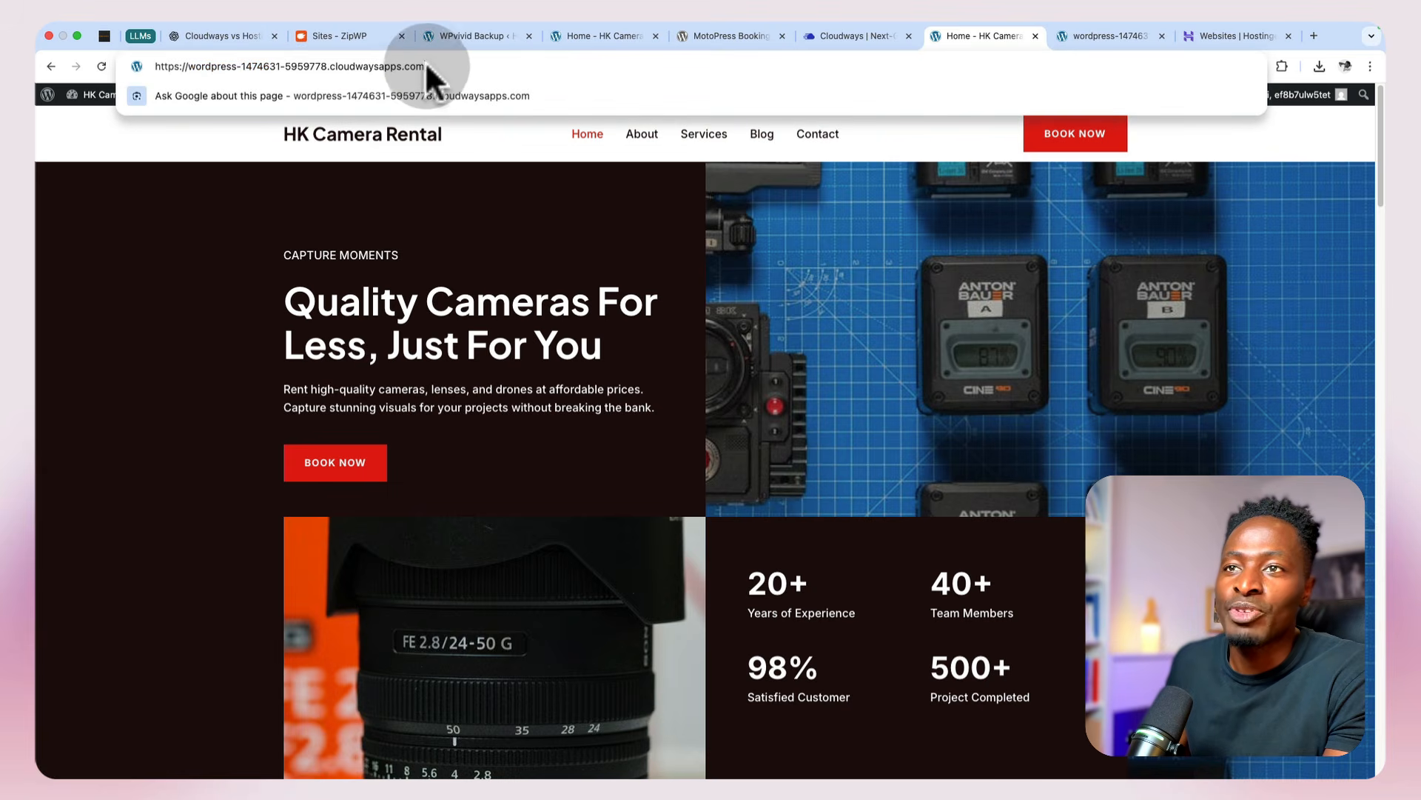
pyautogui.click(224, 338)
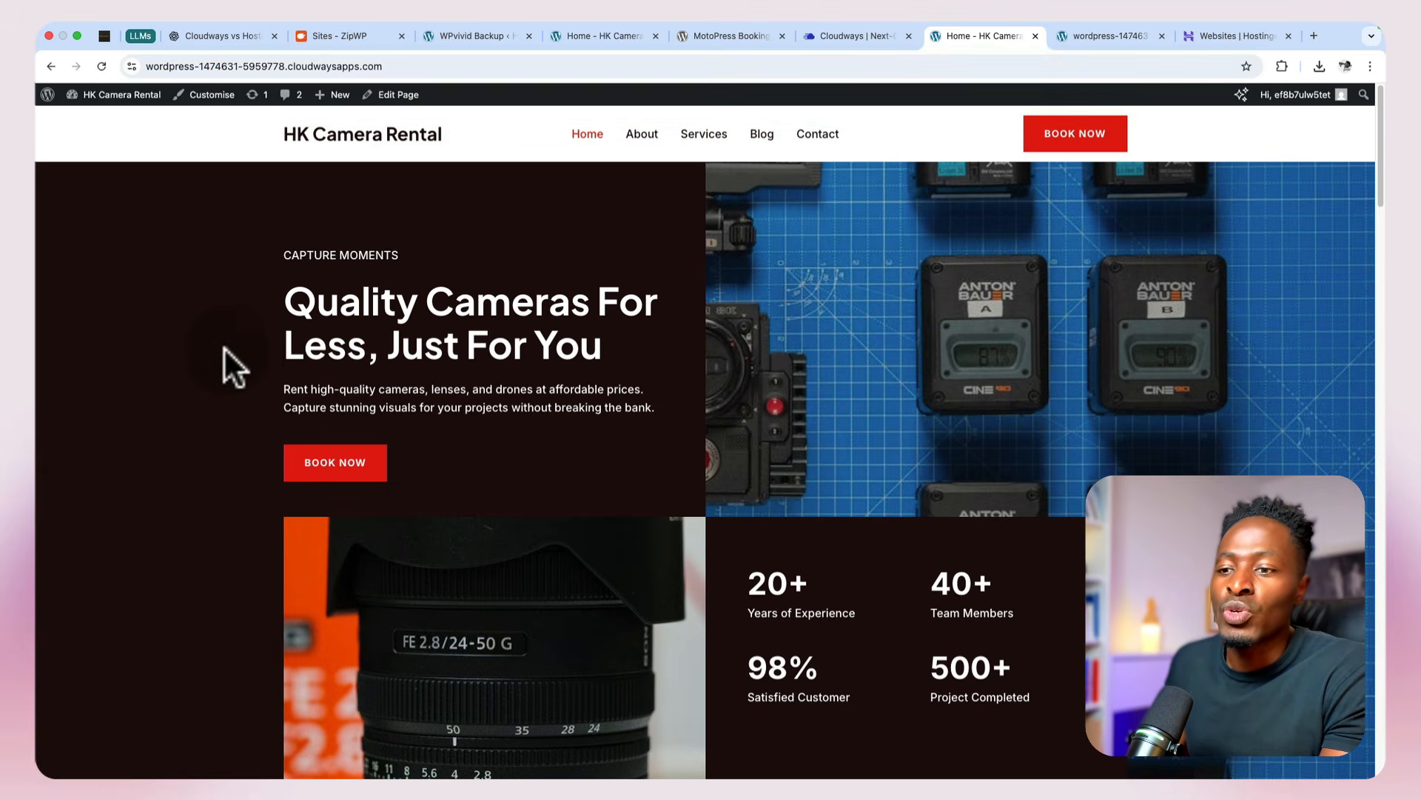
pyautogui.scroll(-15, 435, 608)
pyautogui.scroll(-5, 436, 622)
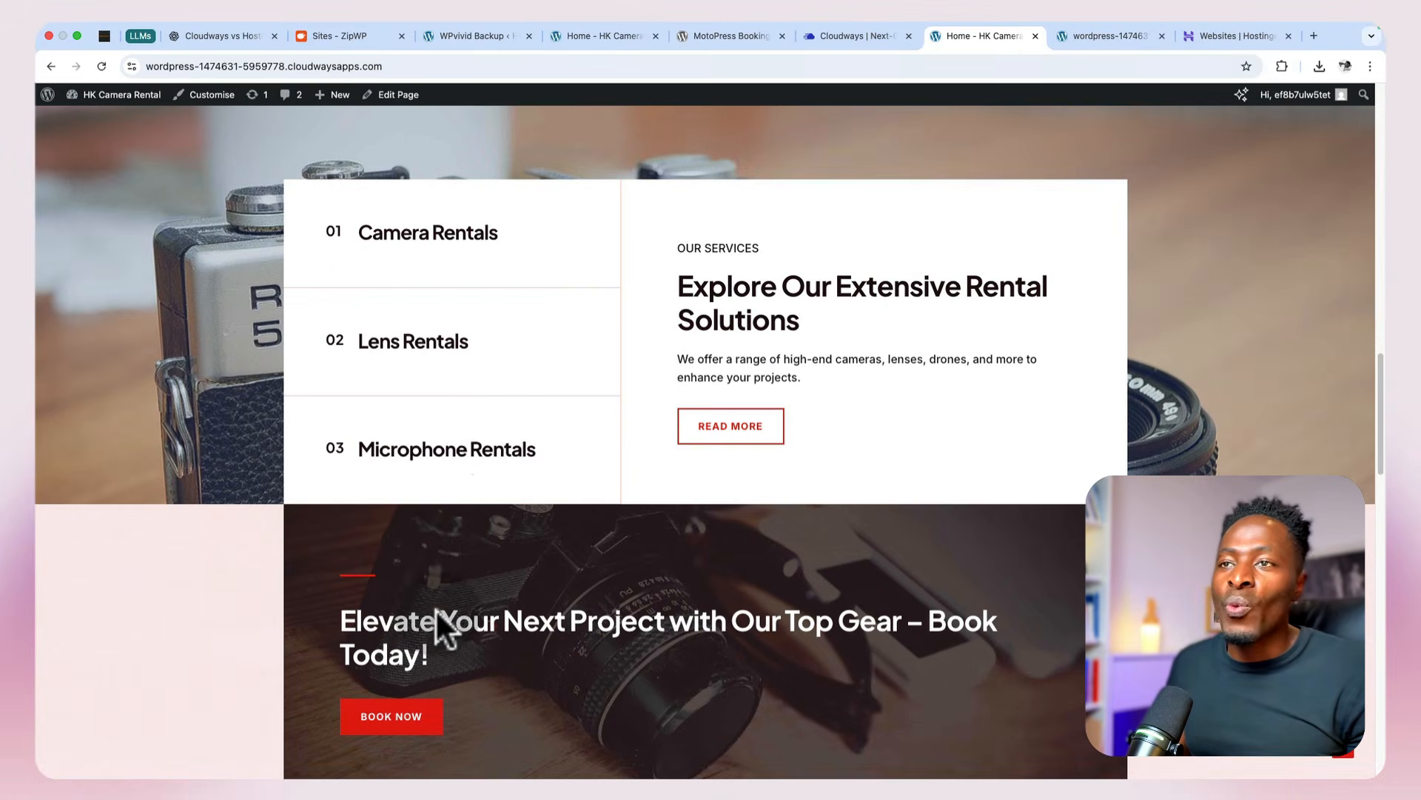
# Step: Review the login credentials in ZipWP and go back to the restored site's WordPress dashboard
pyautogui.click(340, 30)
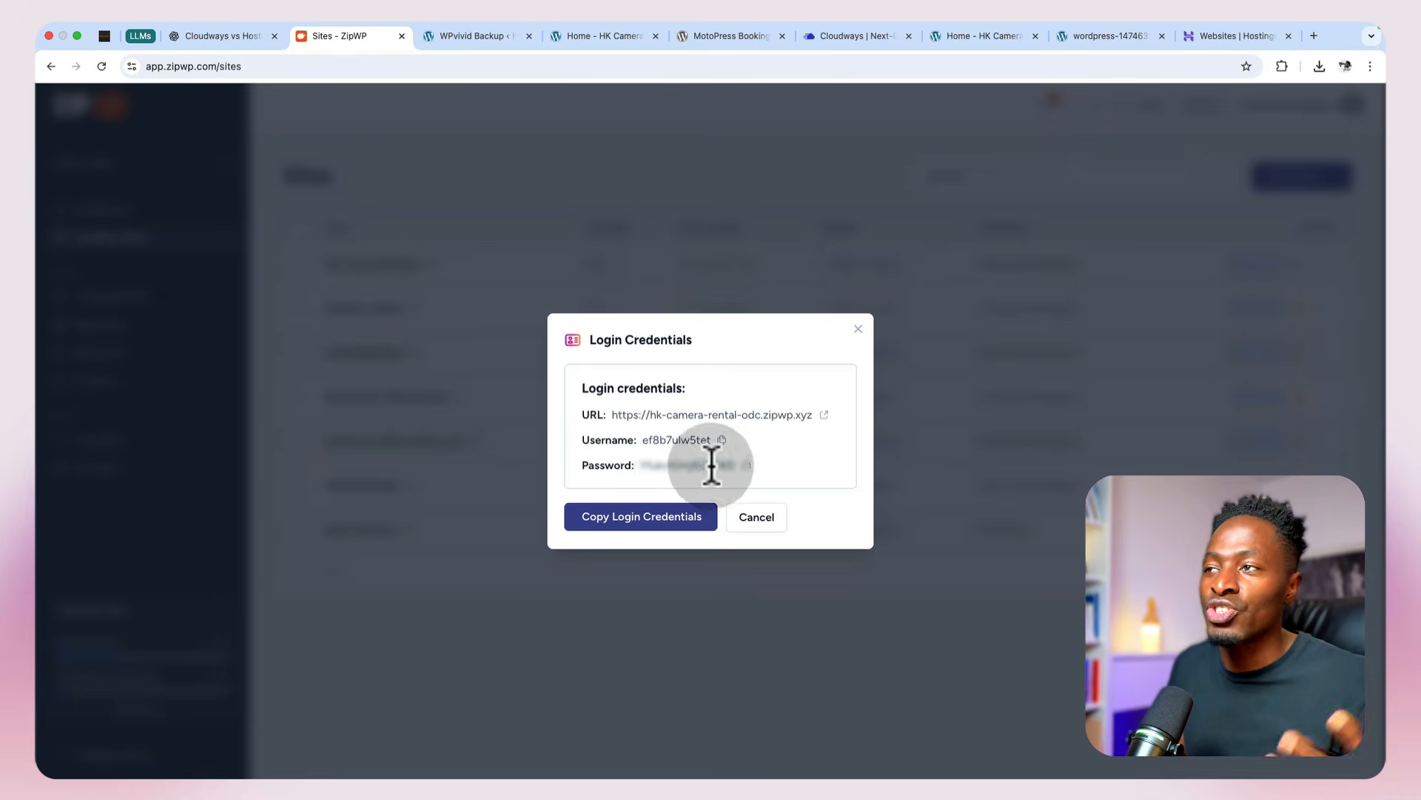
pyautogui.click(967, 34)
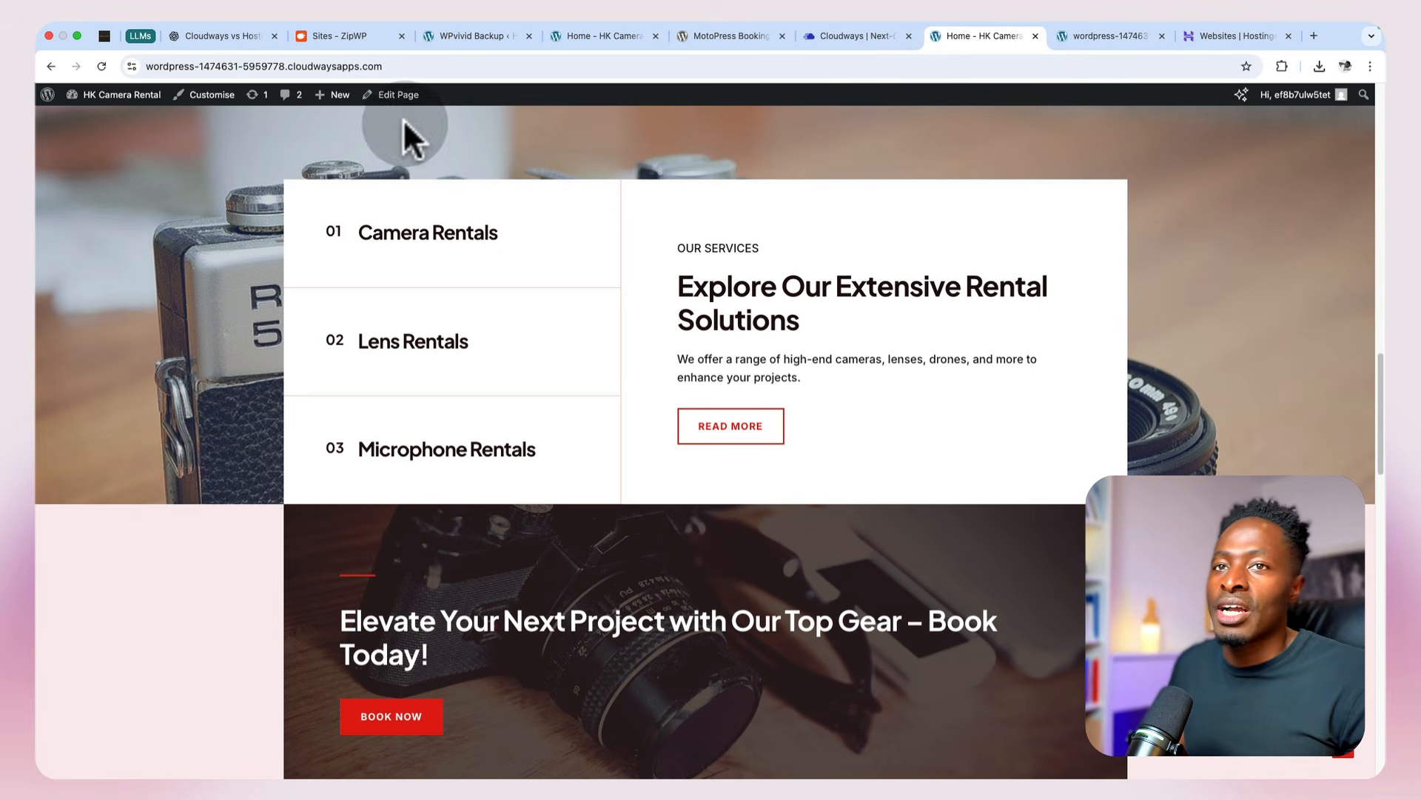
pyautogui.moveTo(95, 109)
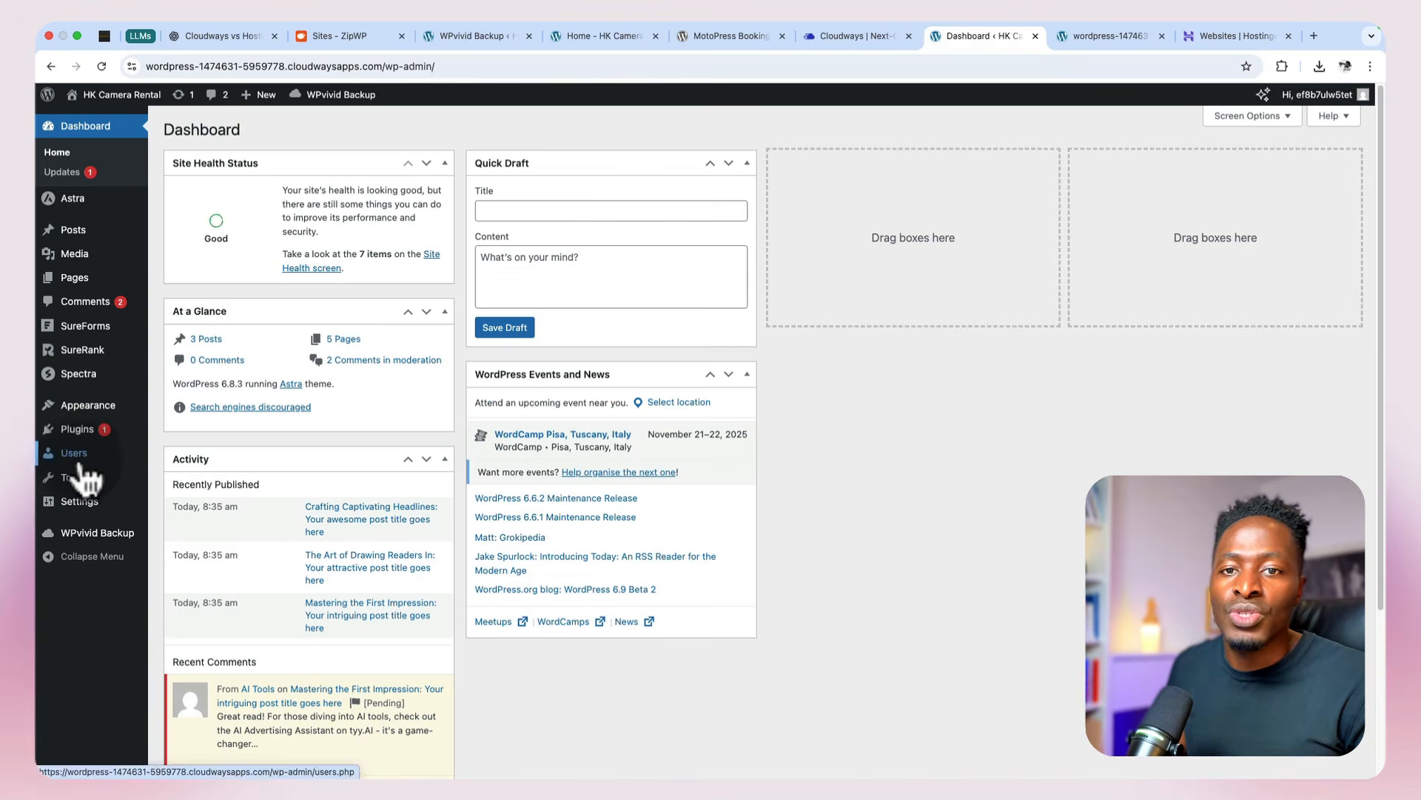
# Step: Start a new WordPress user, select the generated password, and set the role to Administrator
pyautogui.click(79, 454)
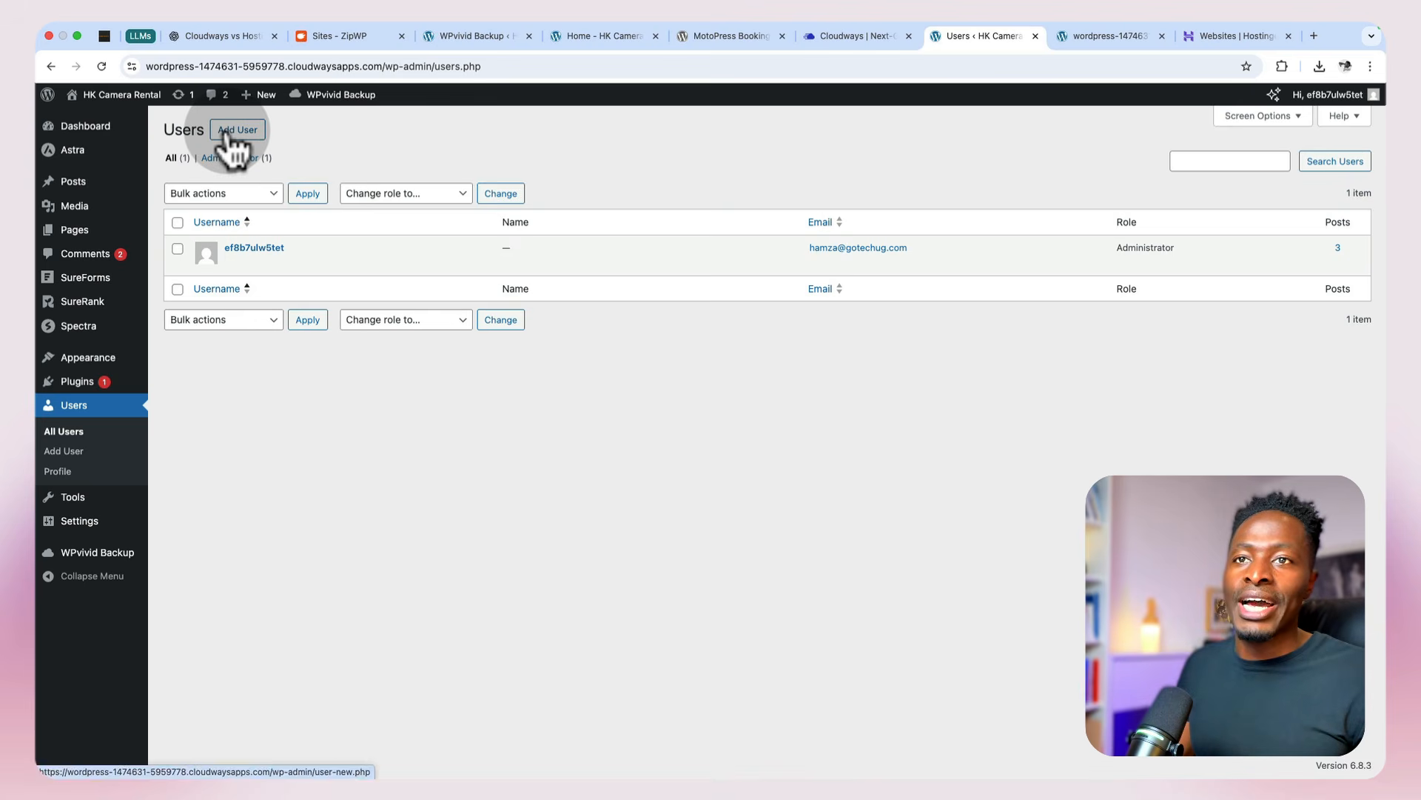
pyautogui.click(234, 133)
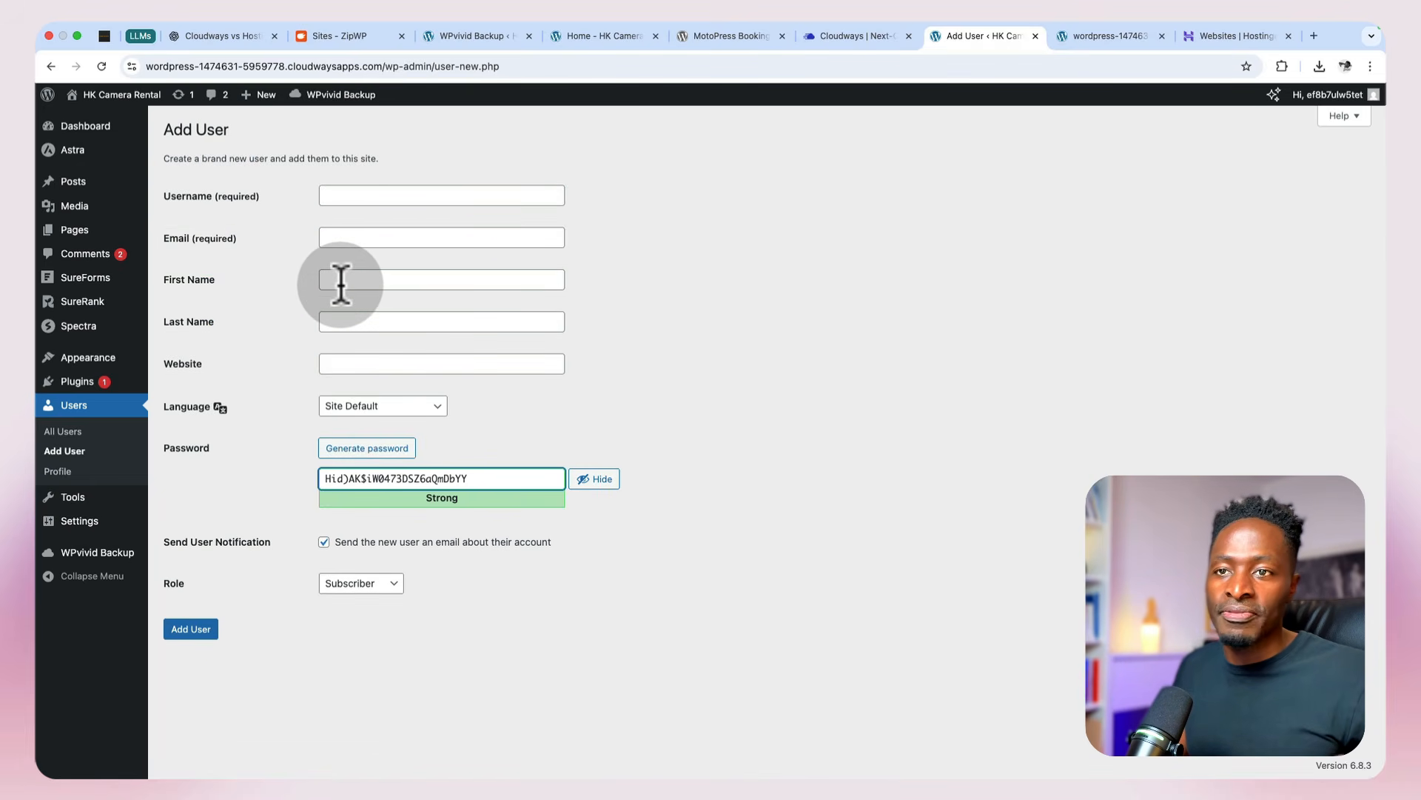
pyautogui.tripleClick(336, 478)
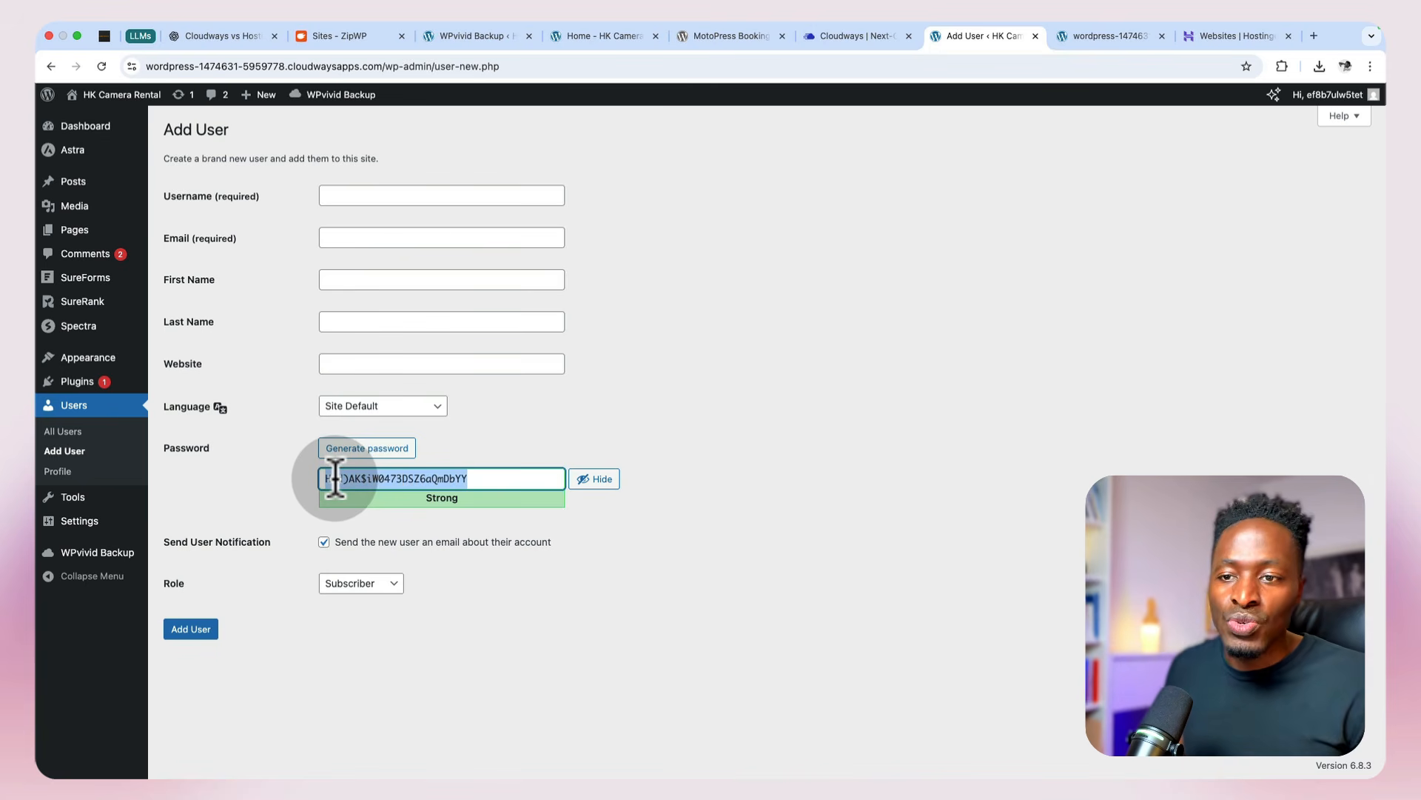
pyautogui.click(347, 584)
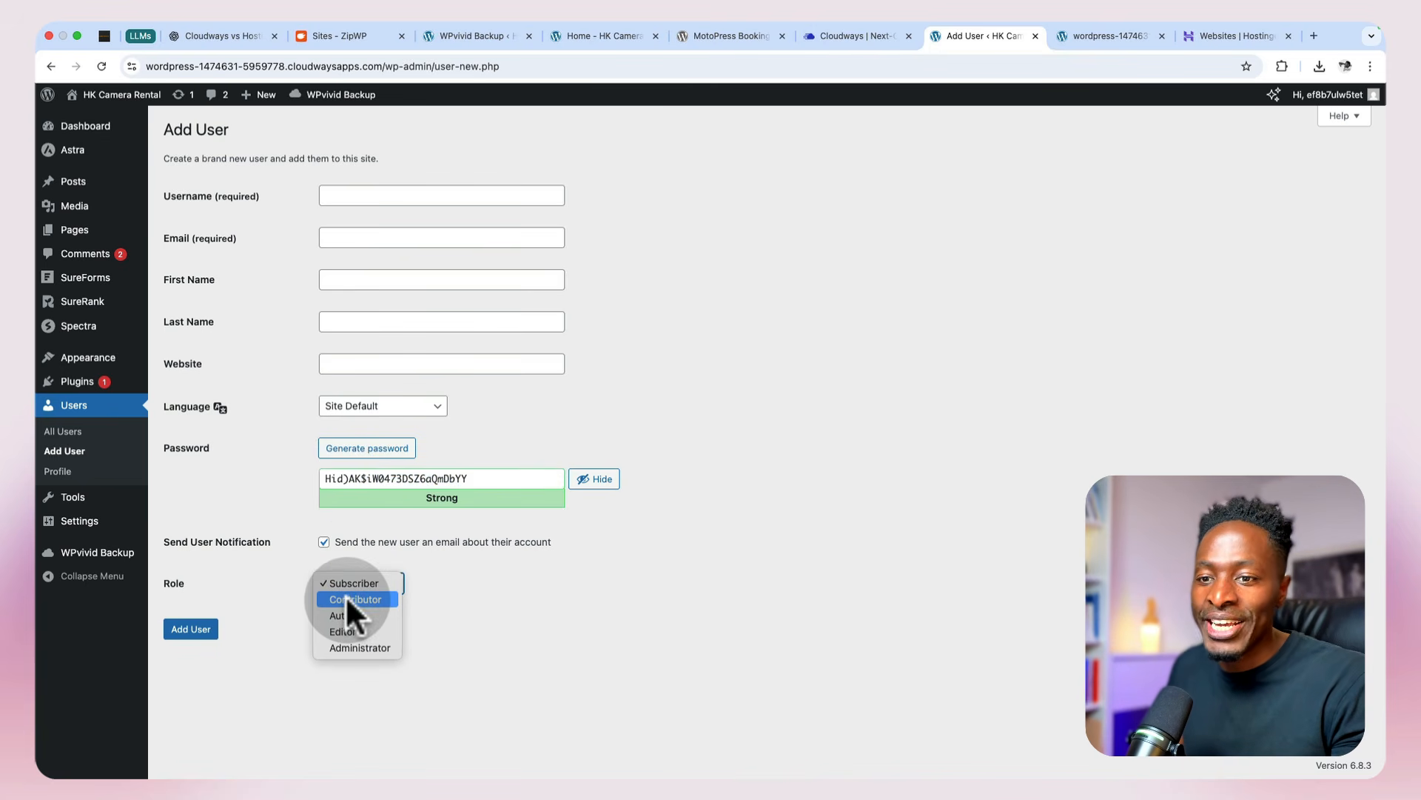
pyautogui.click(345, 647)
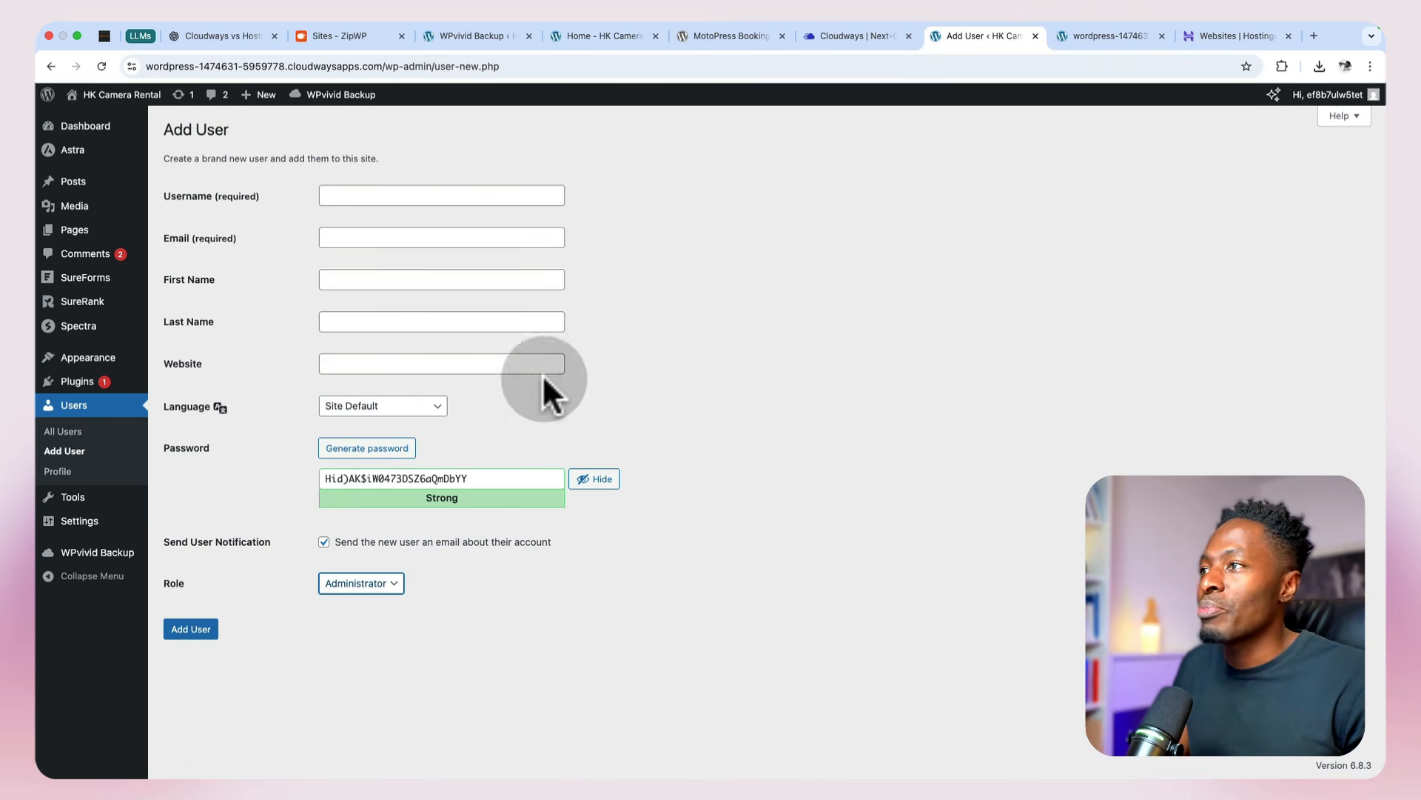
# Step: Switch to Cloudways and disable Varnish in HK Camera Rental's application settings
pyautogui.click(1099, 39)
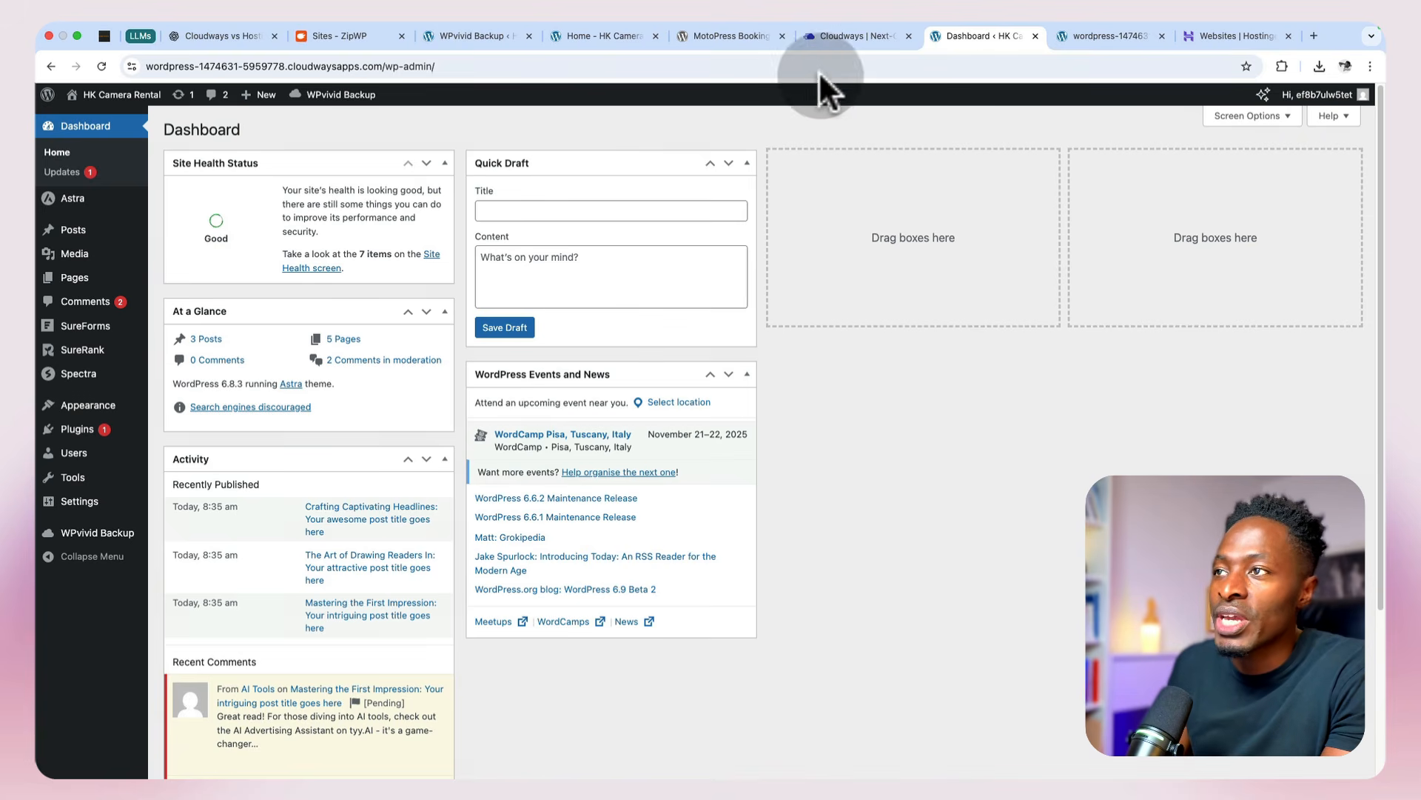
pyautogui.click(849, 33)
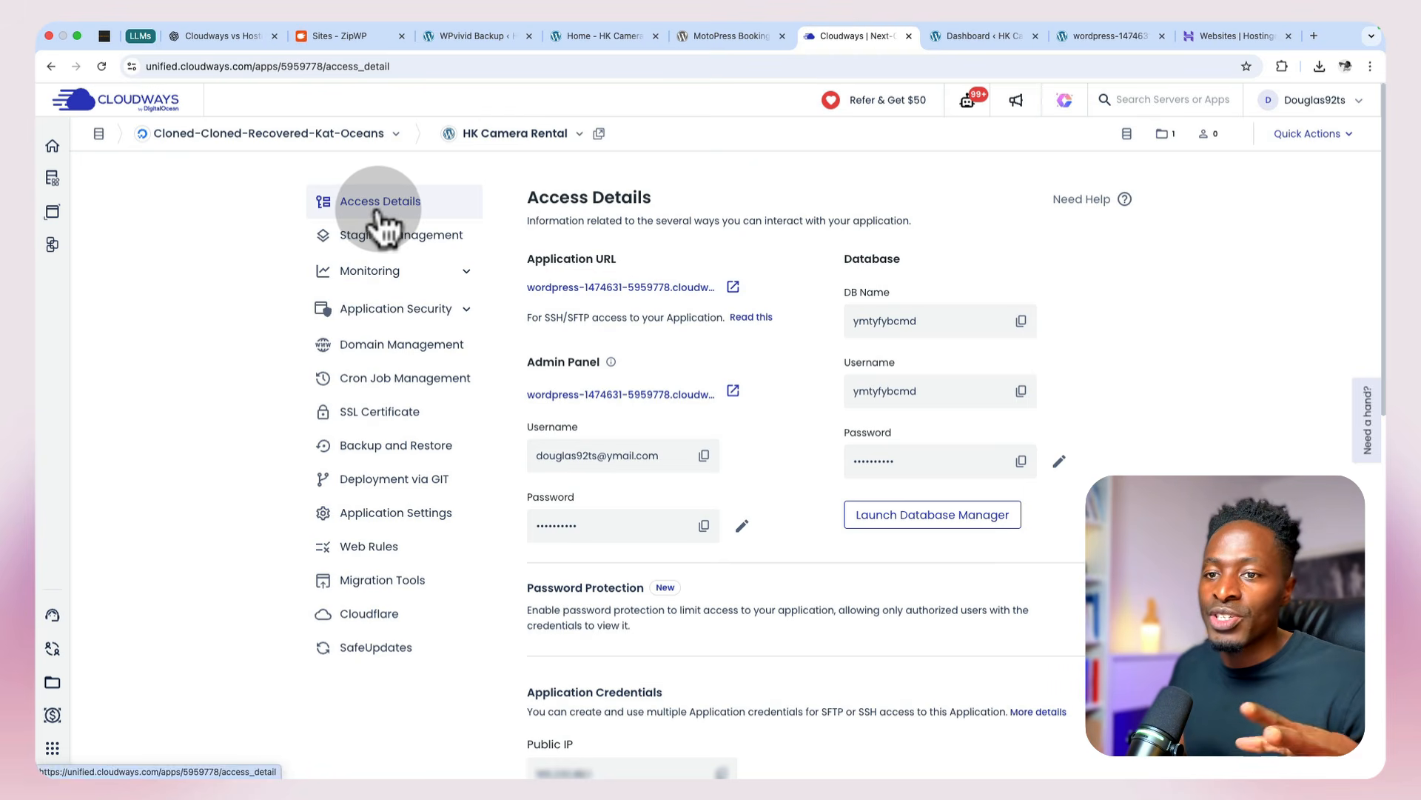
pyautogui.click(368, 515)
pyautogui.scroll(-2, 814, 481)
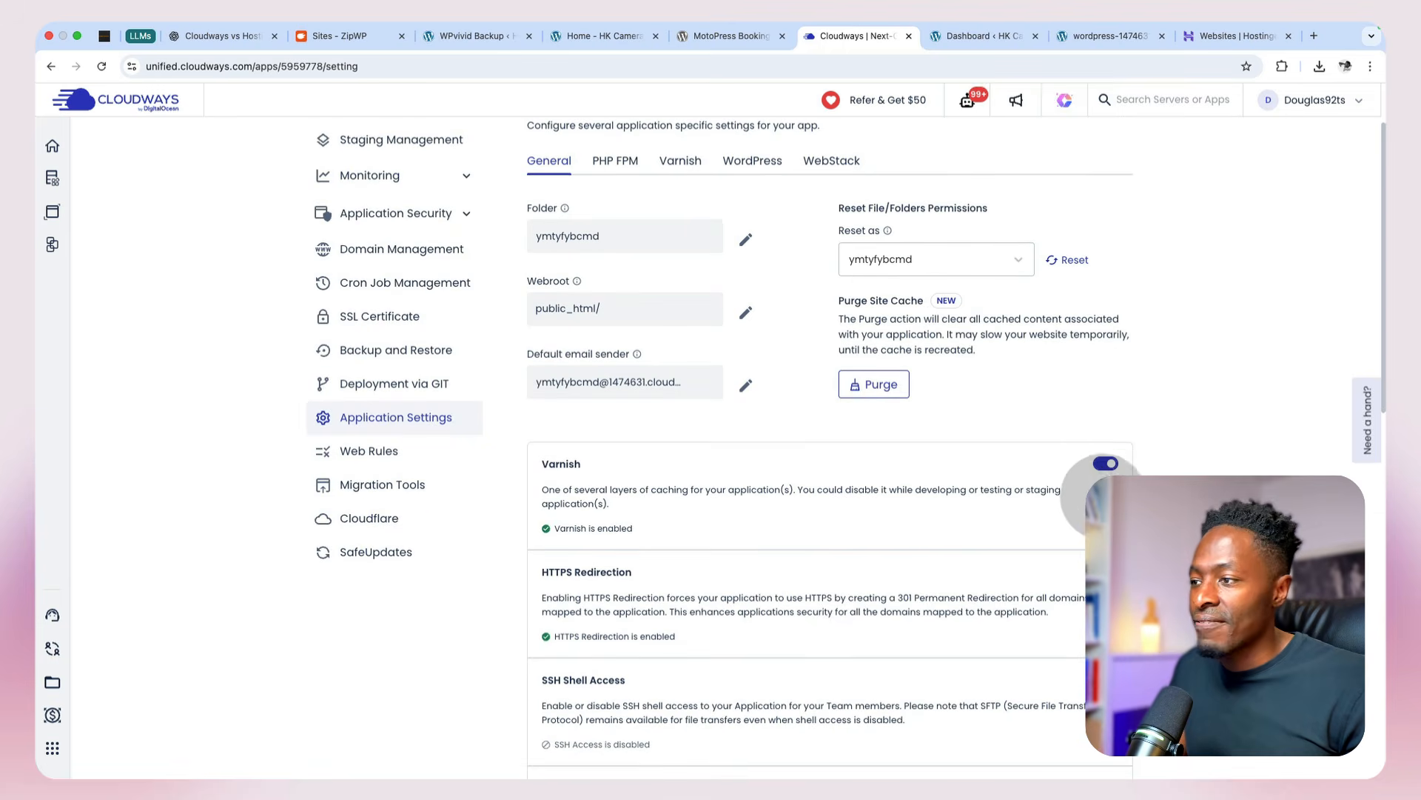
pyautogui.click(1103, 464)
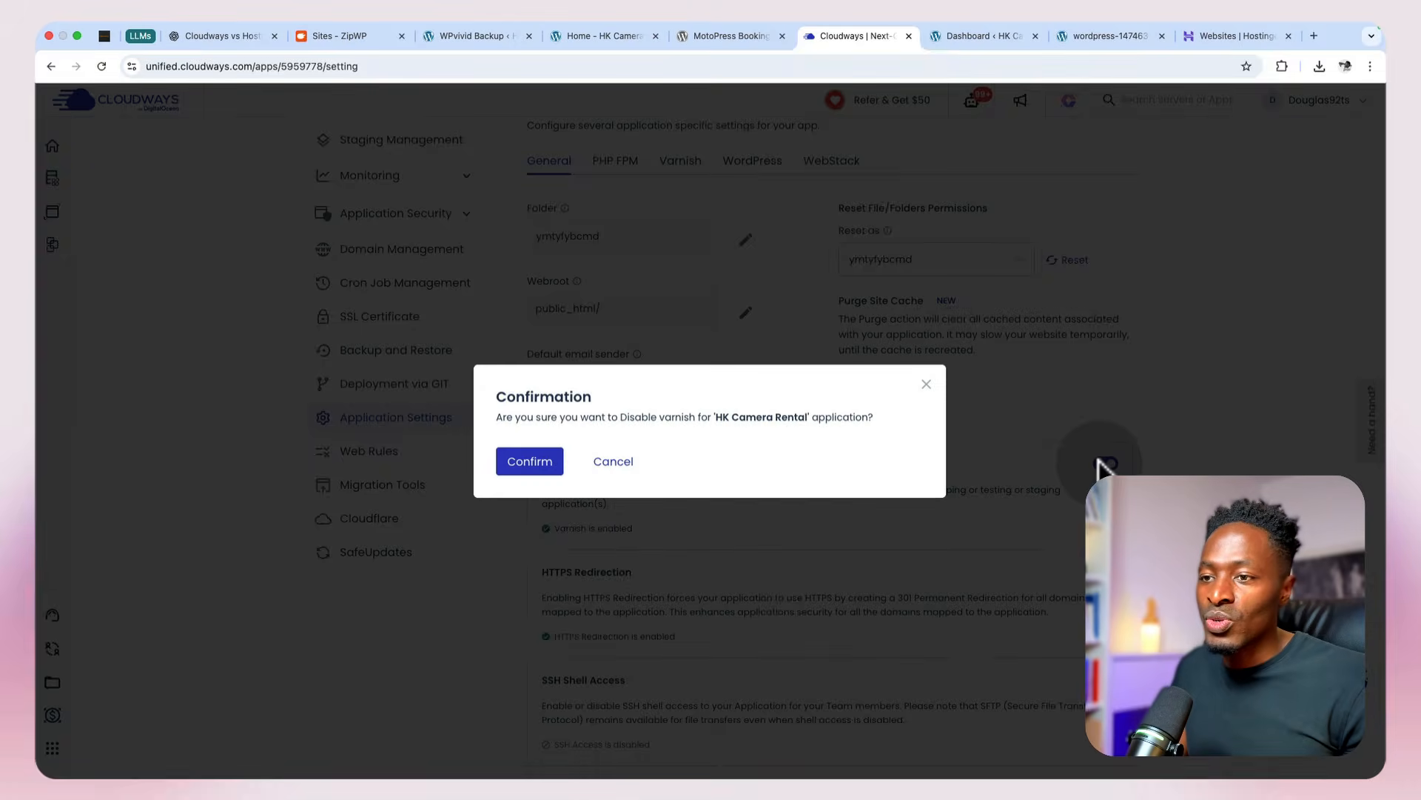
pyautogui.click(529, 462)
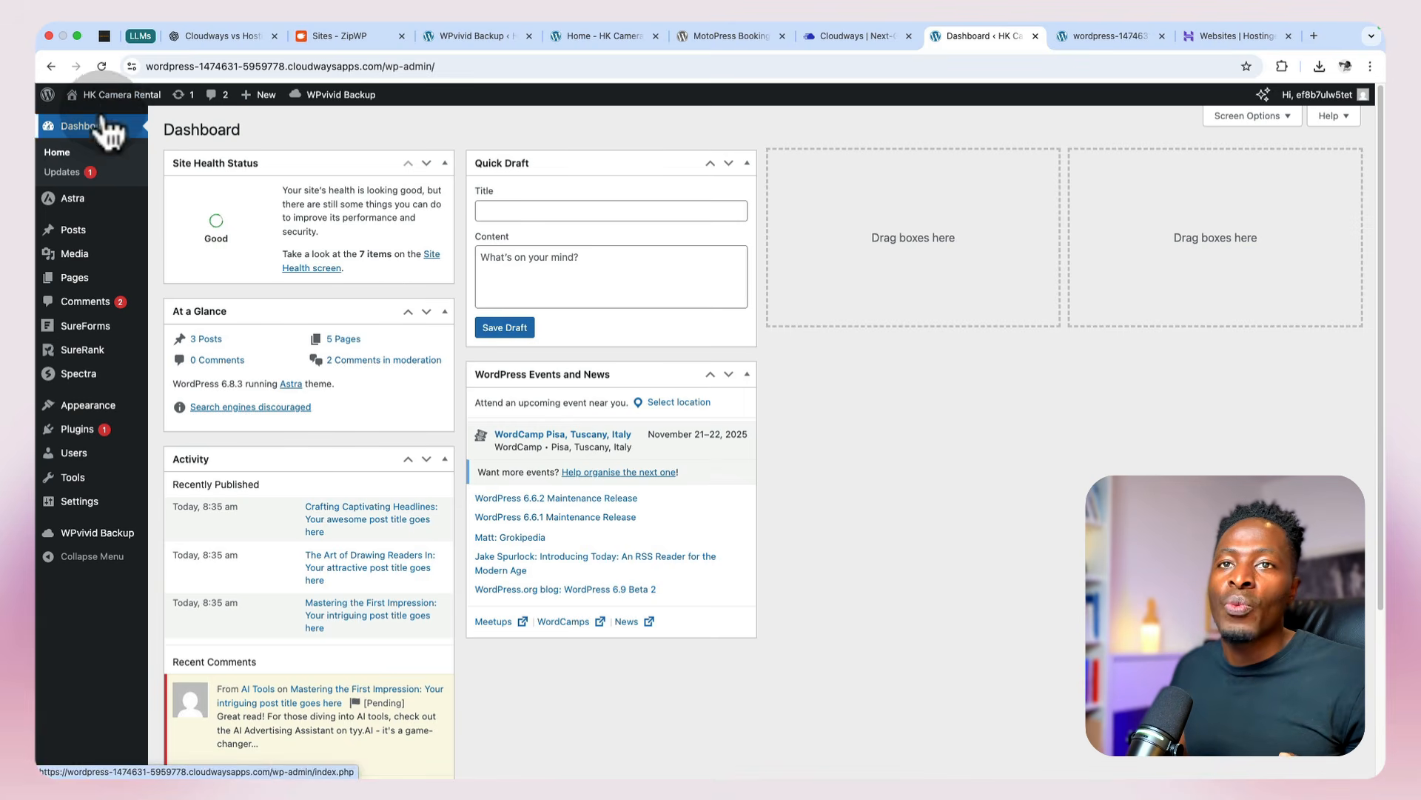
# Step: Visit the restored HK Camera Rental site from its dashboard, look over the home page, and log out of WordPress
pyautogui.click(101, 128)
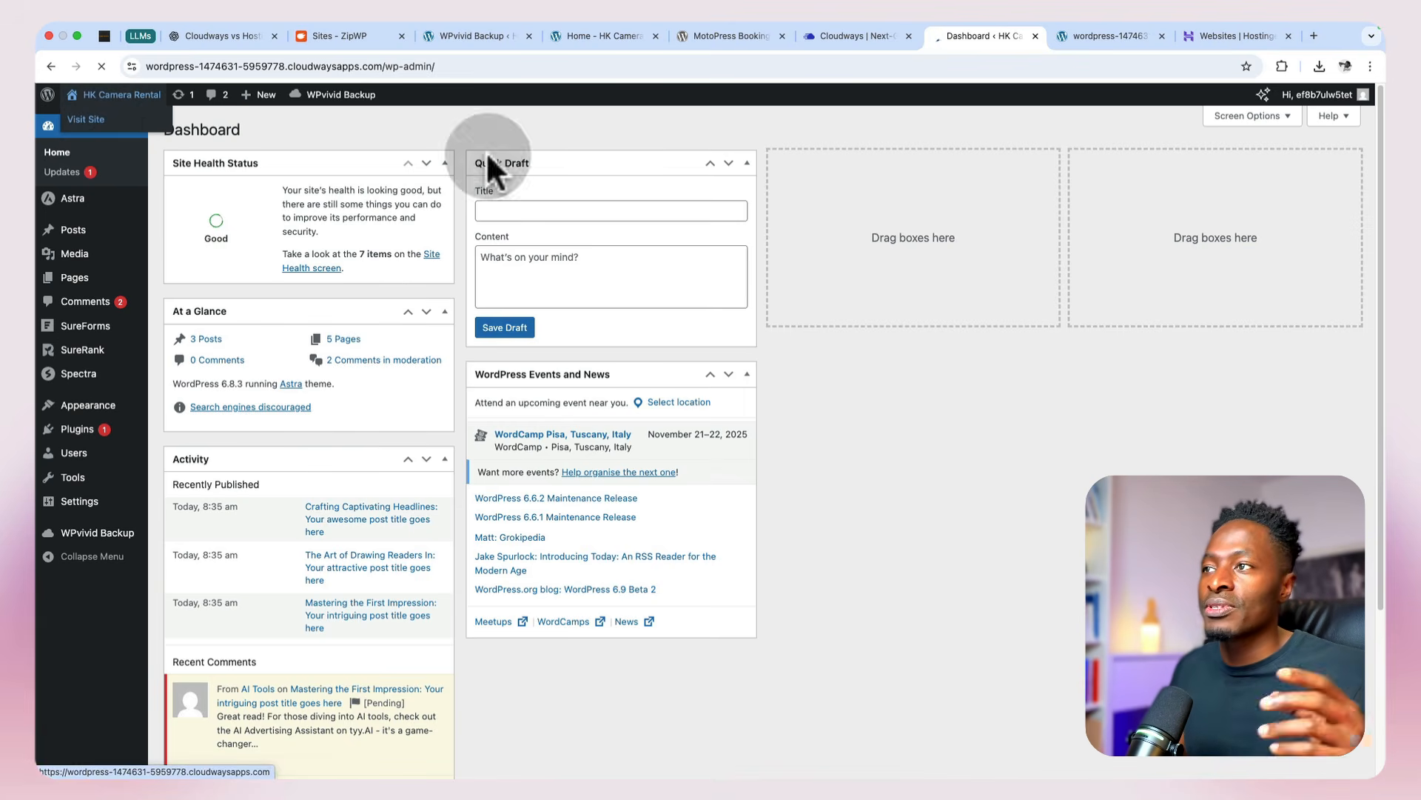
pyautogui.scroll(-2, 985, 396)
pyautogui.scroll(-15, 985, 395)
pyautogui.scroll(13, 984, 395)
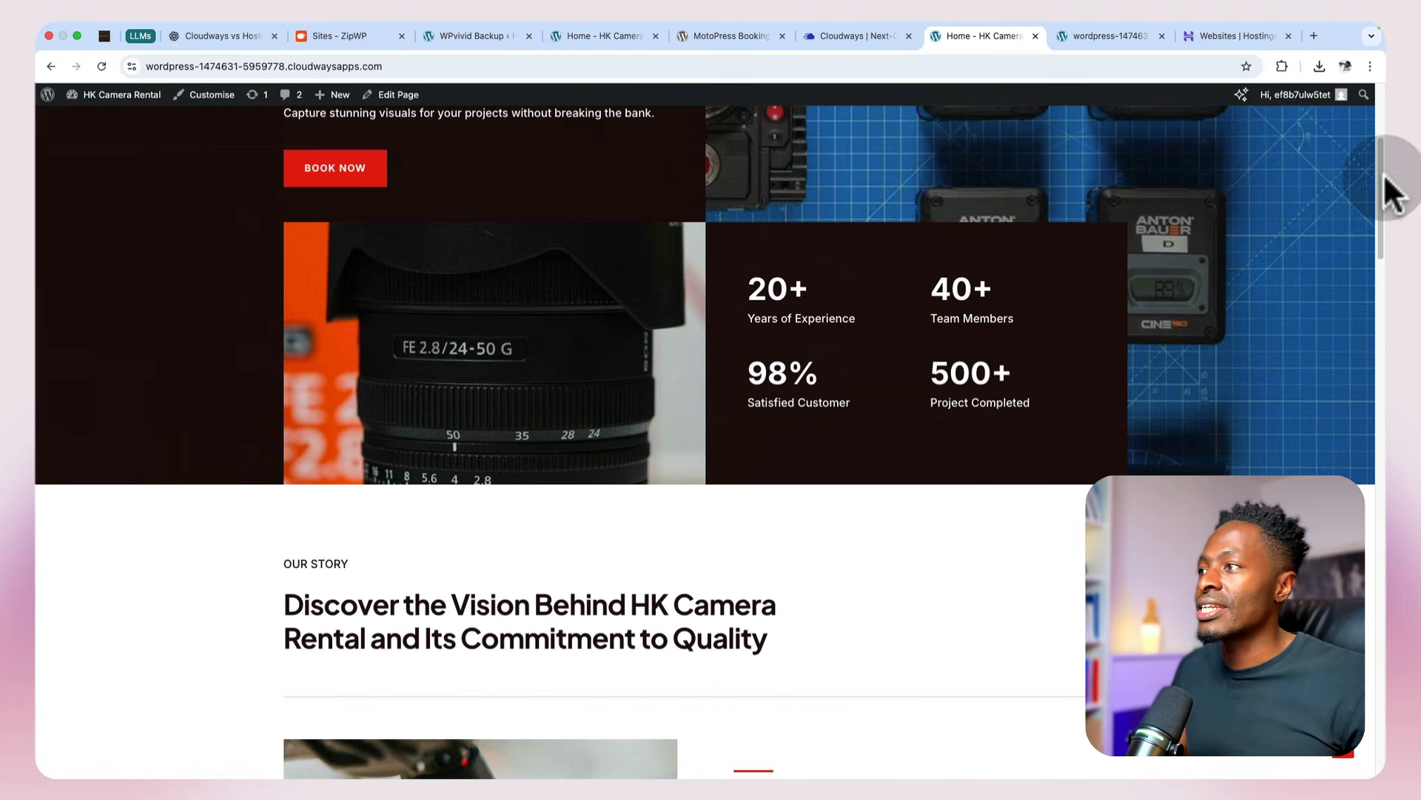
pyautogui.moveTo(1288, 95)
pyautogui.click(1257, 160)
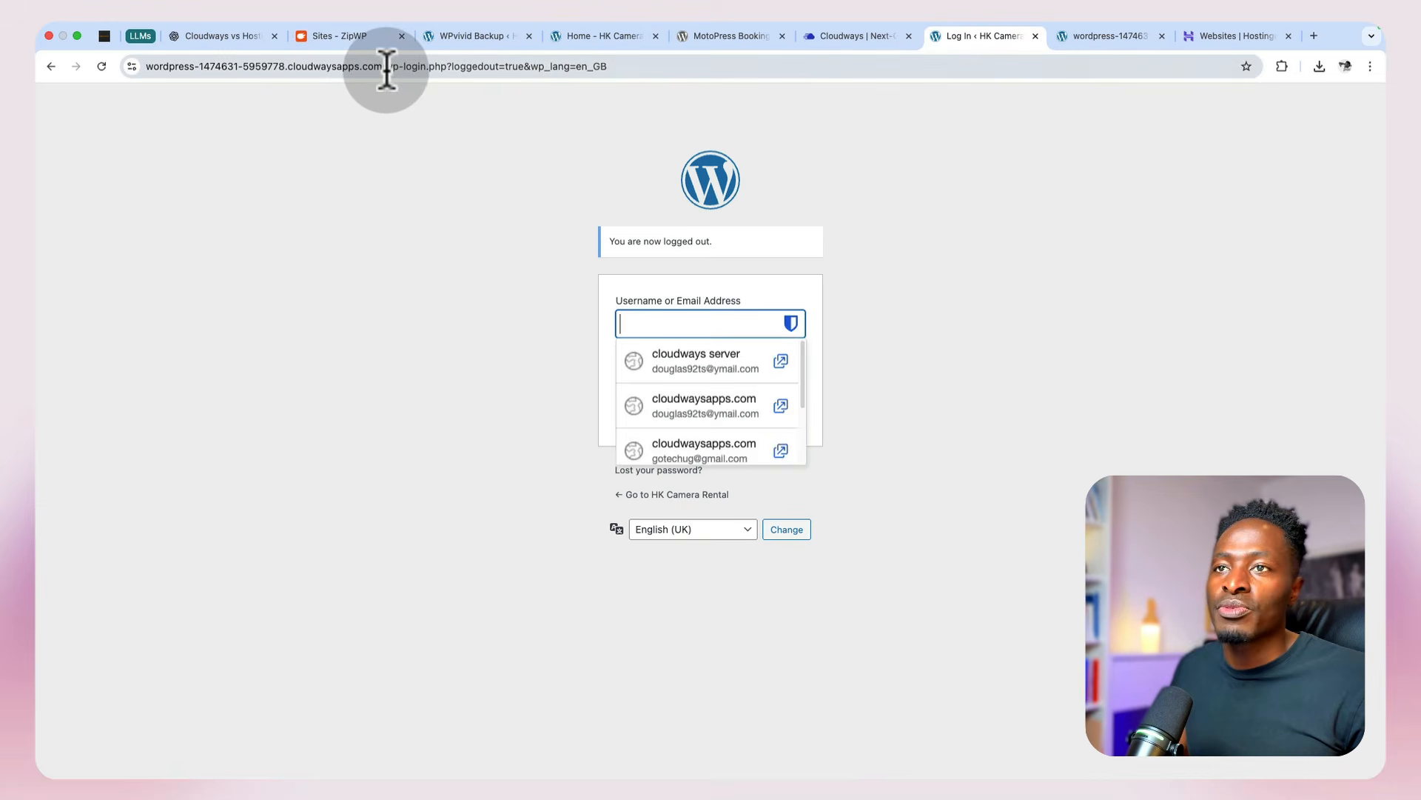
# Step: Return to the site's root address as a logged-out visitor and examine the home page sections
pyautogui.moveTo(384, 66); pyautogui.dragTo(717, 65)
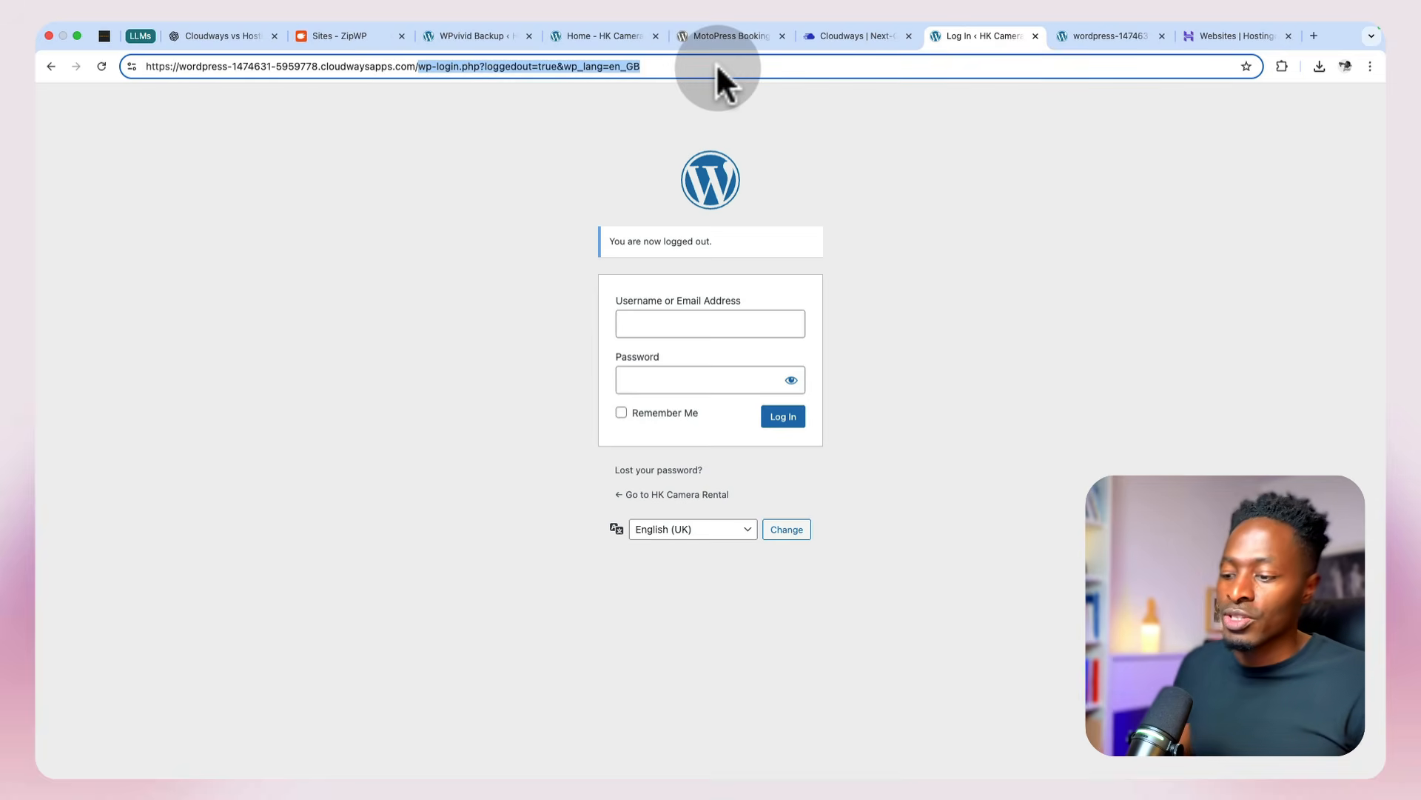
pyautogui.press('BackSpace')
pyautogui.press('Return')
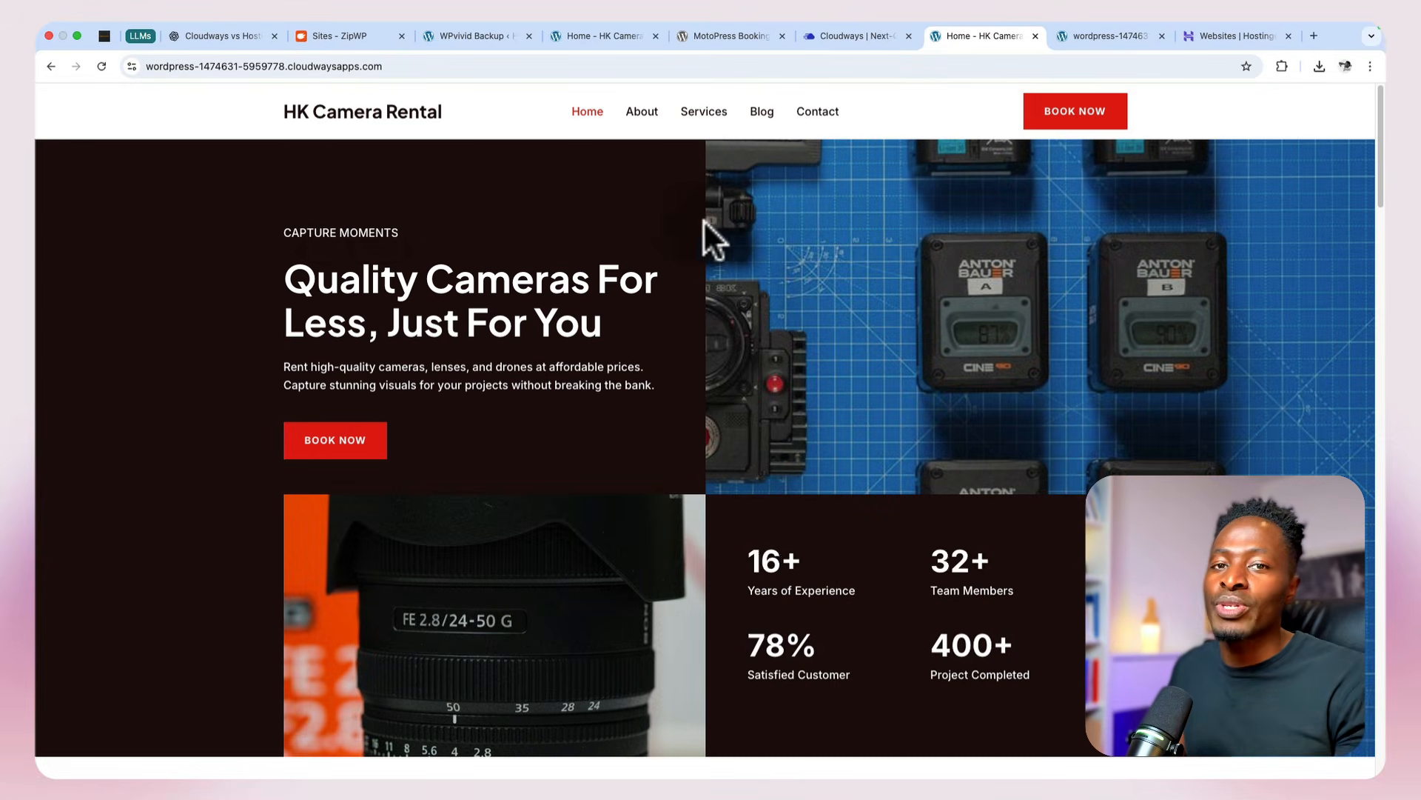
pyautogui.scroll(-9, 682, 229)
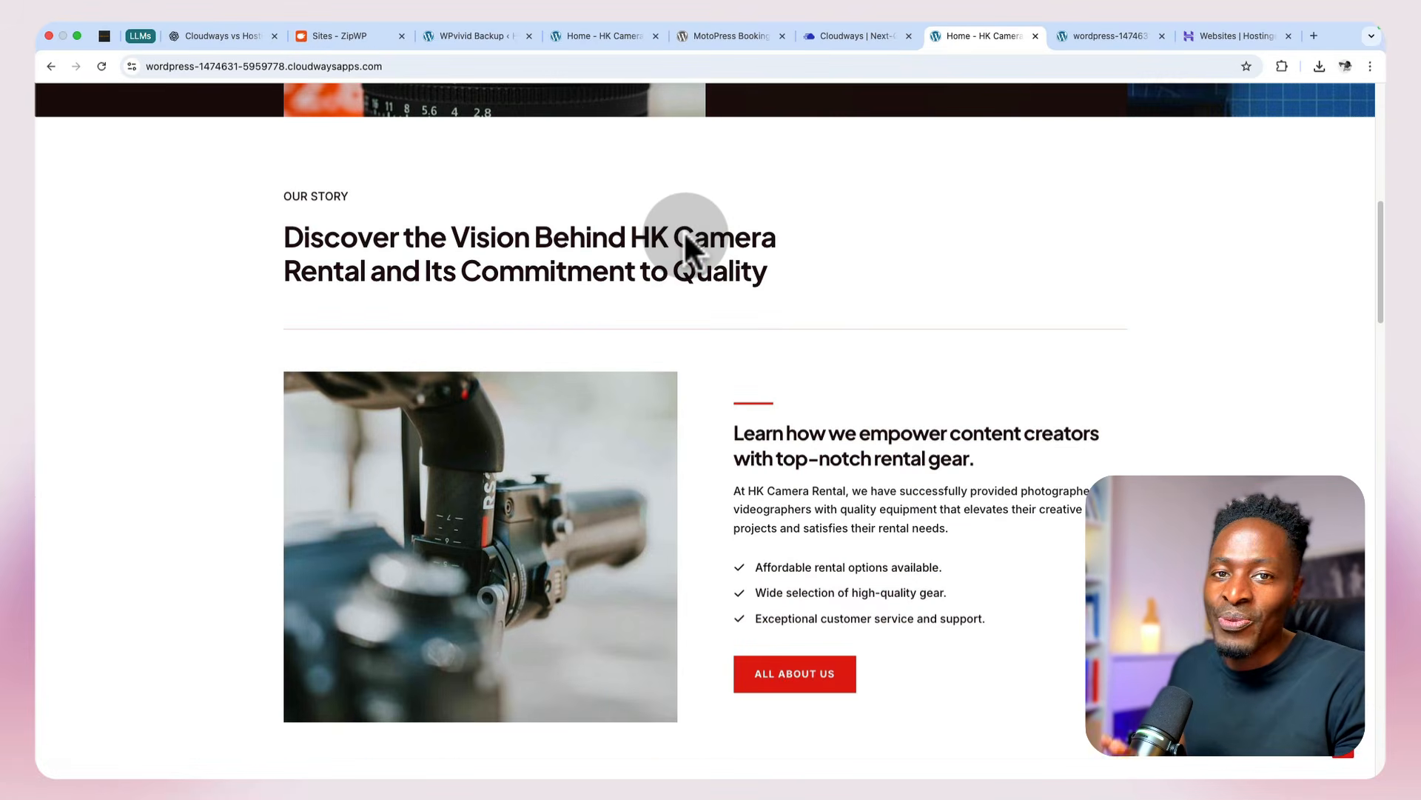
pyautogui.scroll(-8, 685, 234)
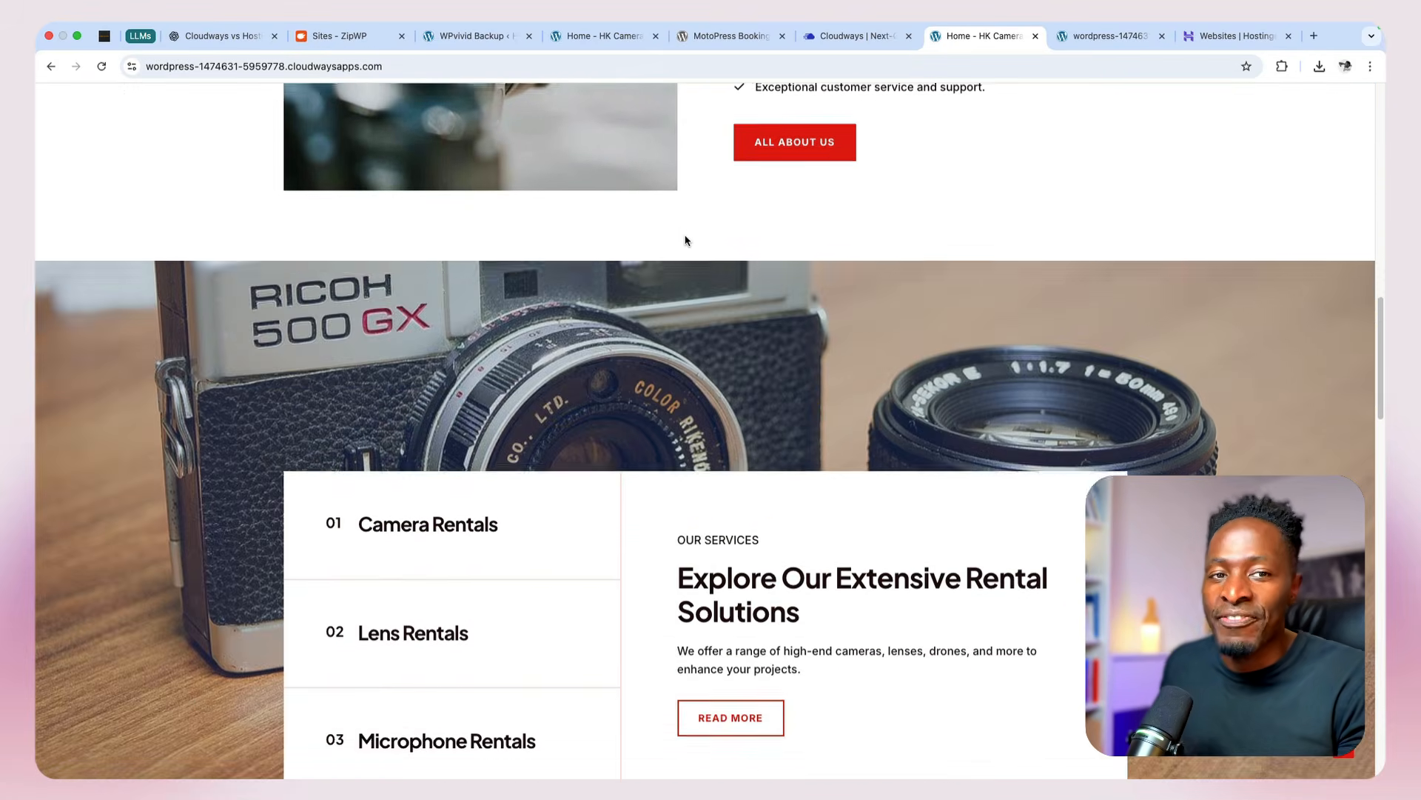
pyautogui.scroll(-10, 685, 237)
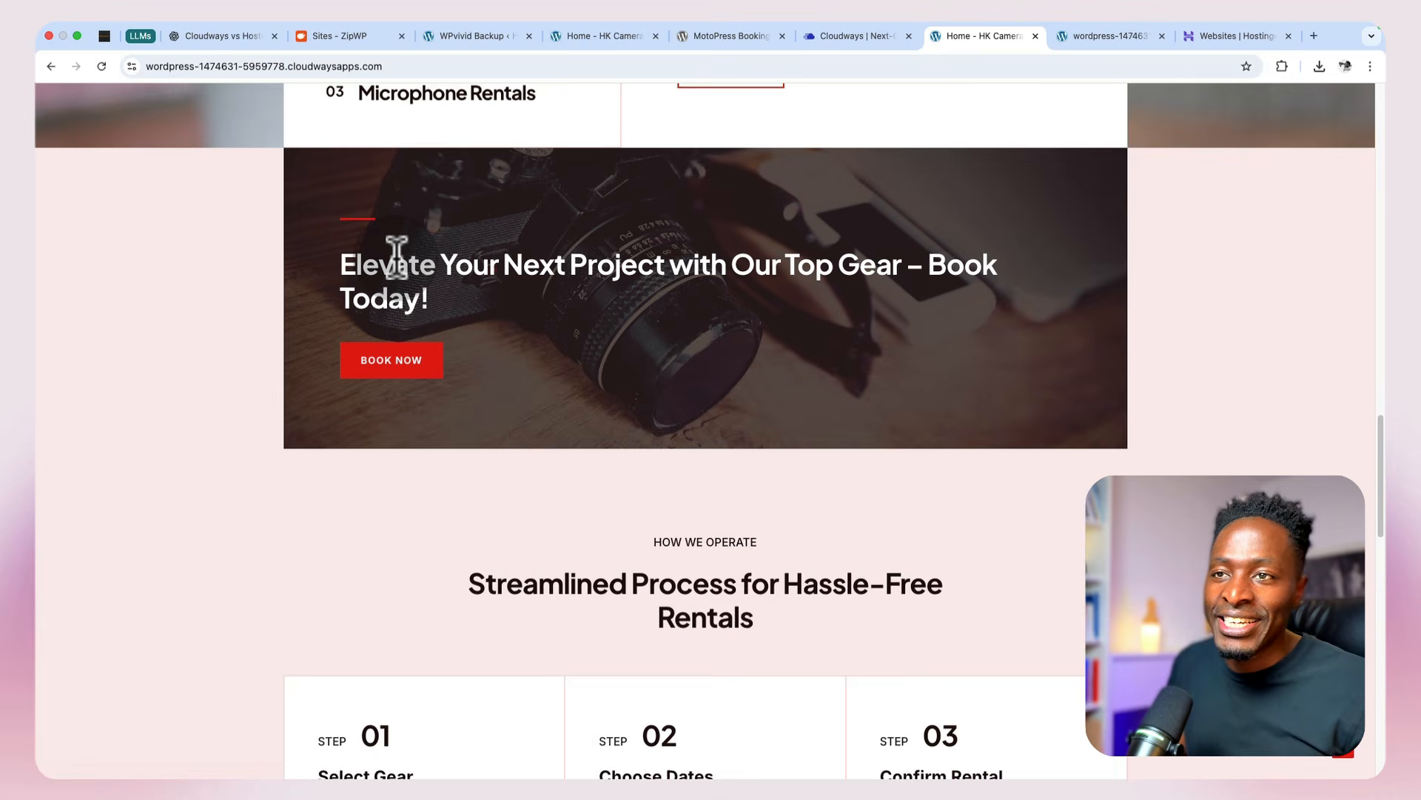
pyautogui.scroll(3, 396, 256)
# Step: Go to the restored site's WordPress admin area by adding /wp-admin to its Cloudways address
pyautogui.click(387, 68)
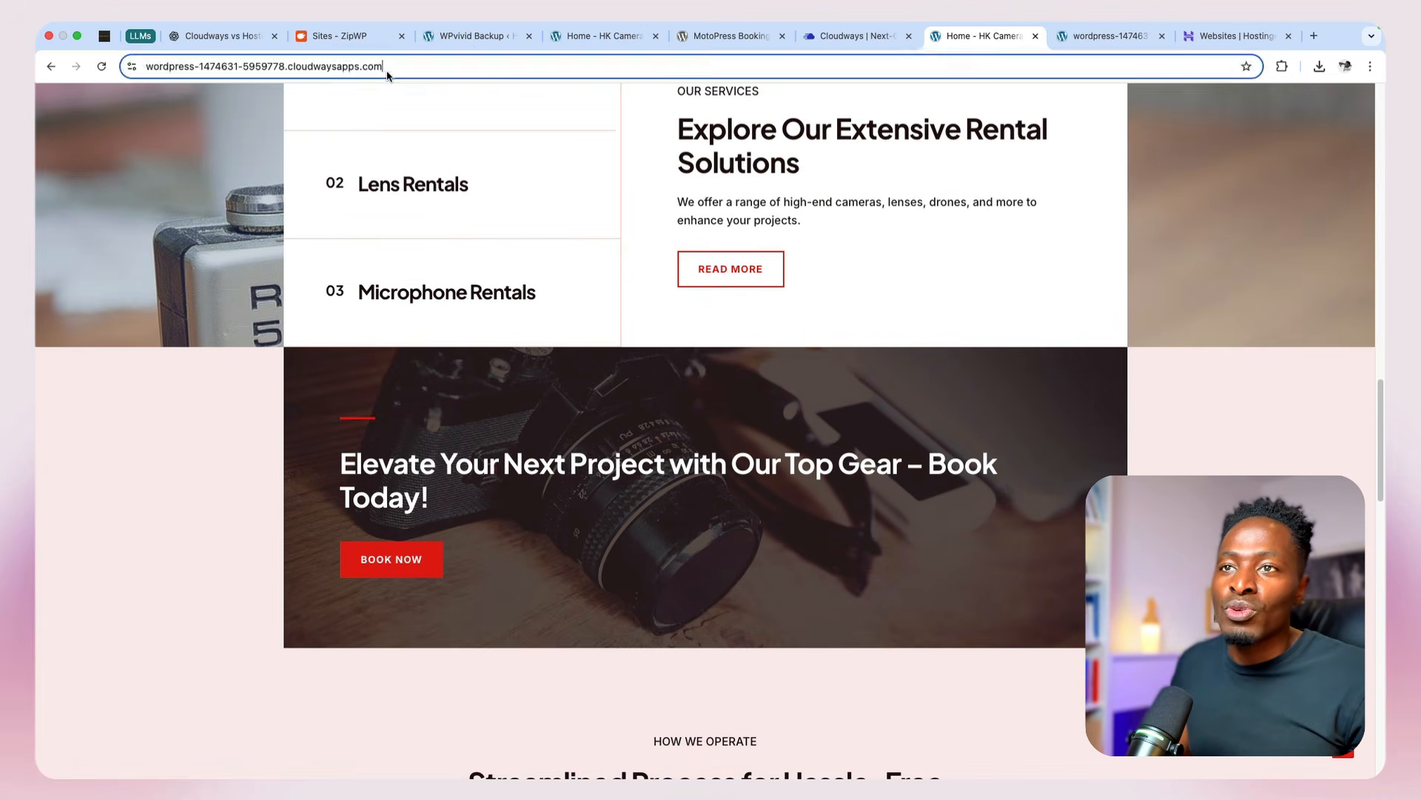
pyautogui.click(430, 65)
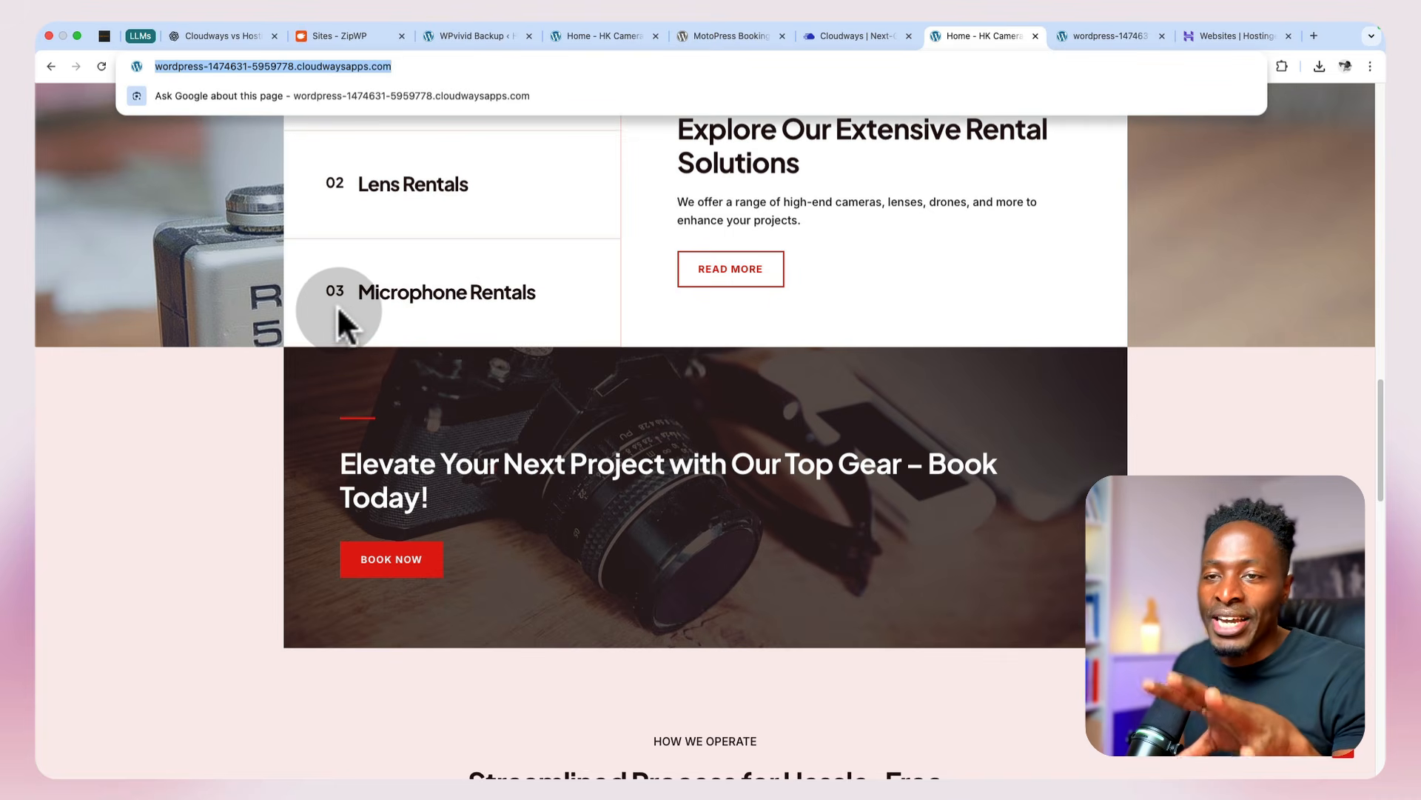
pyautogui.click(336, 305)
pyautogui.click(426, 62)
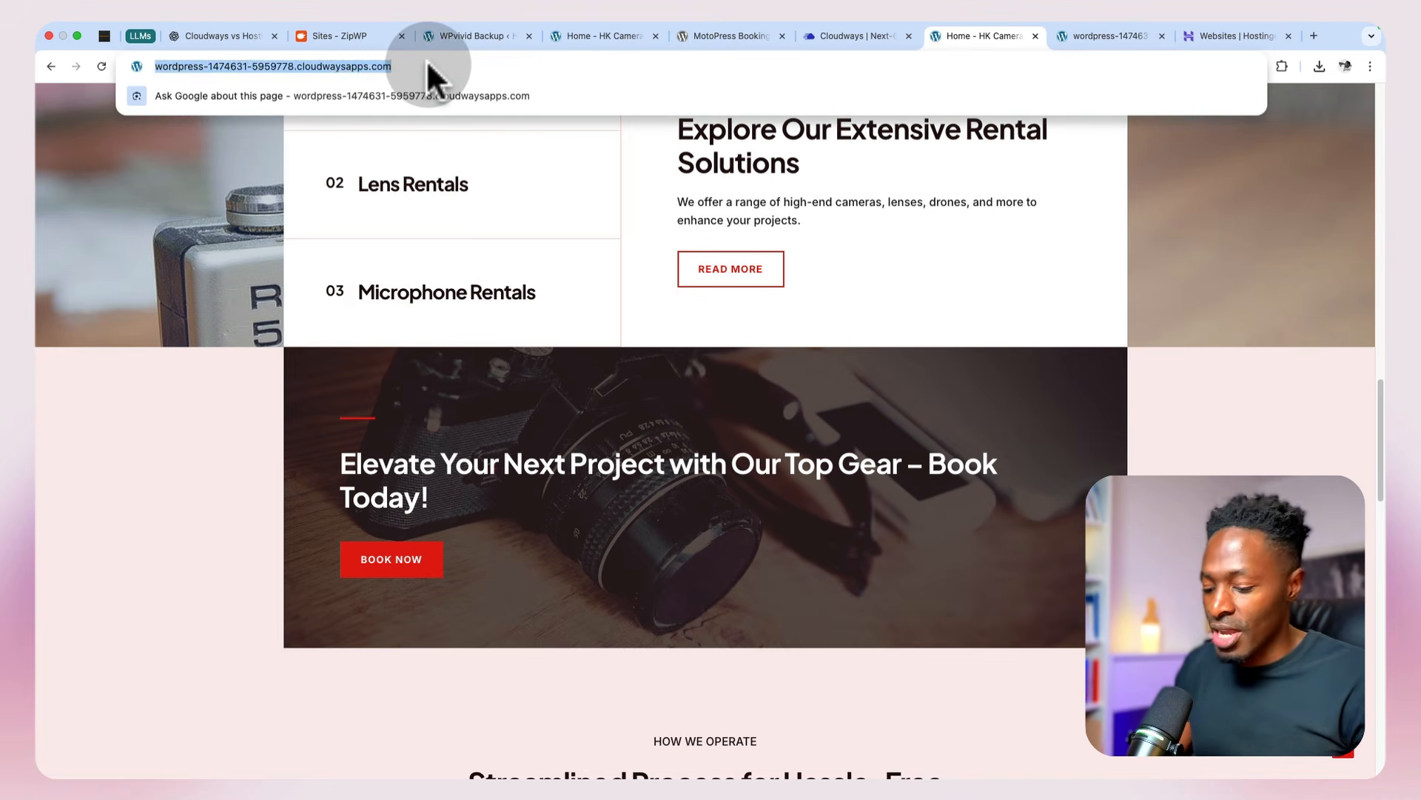
pyautogui.click(427, 62)
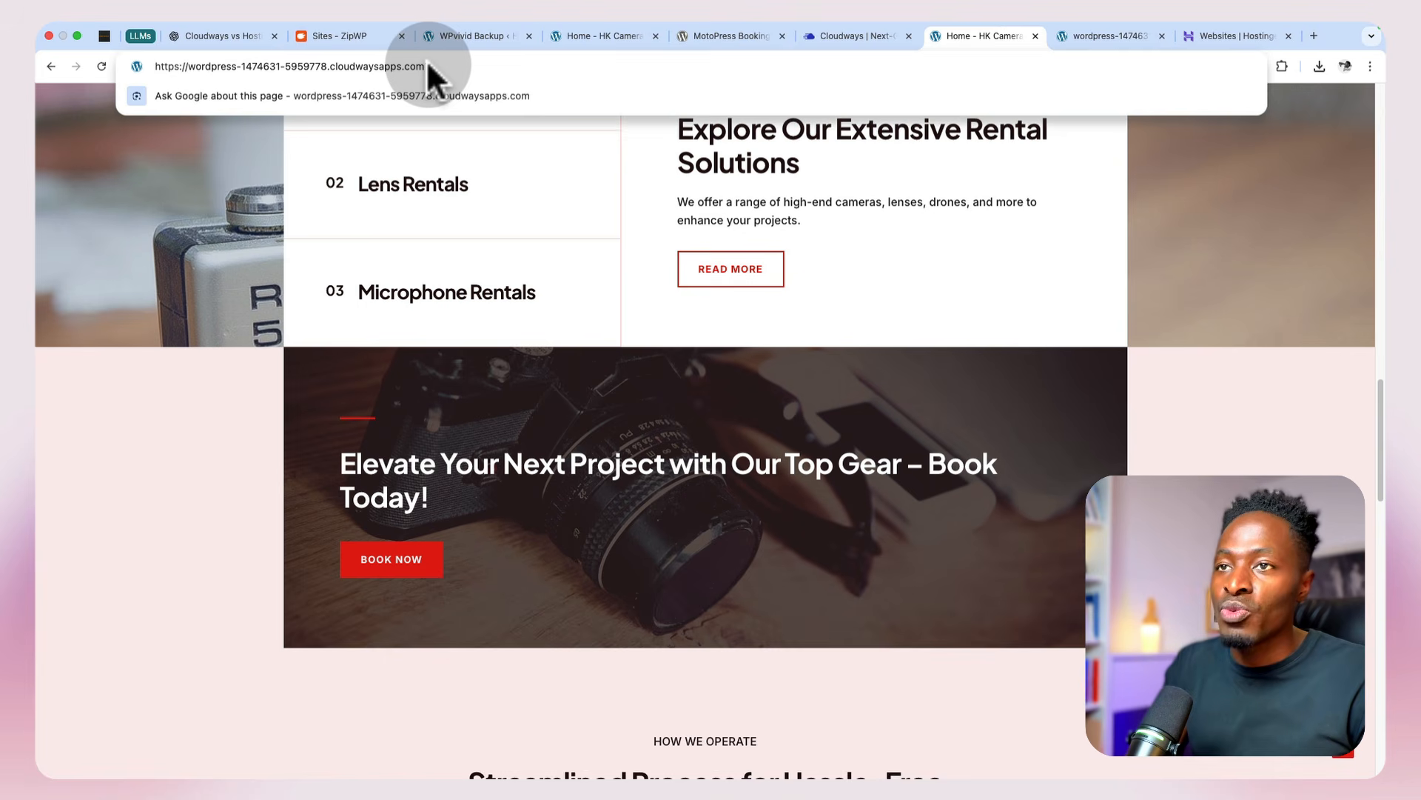
pyautogui.write('/')
pyautogui.press('BackSpace')
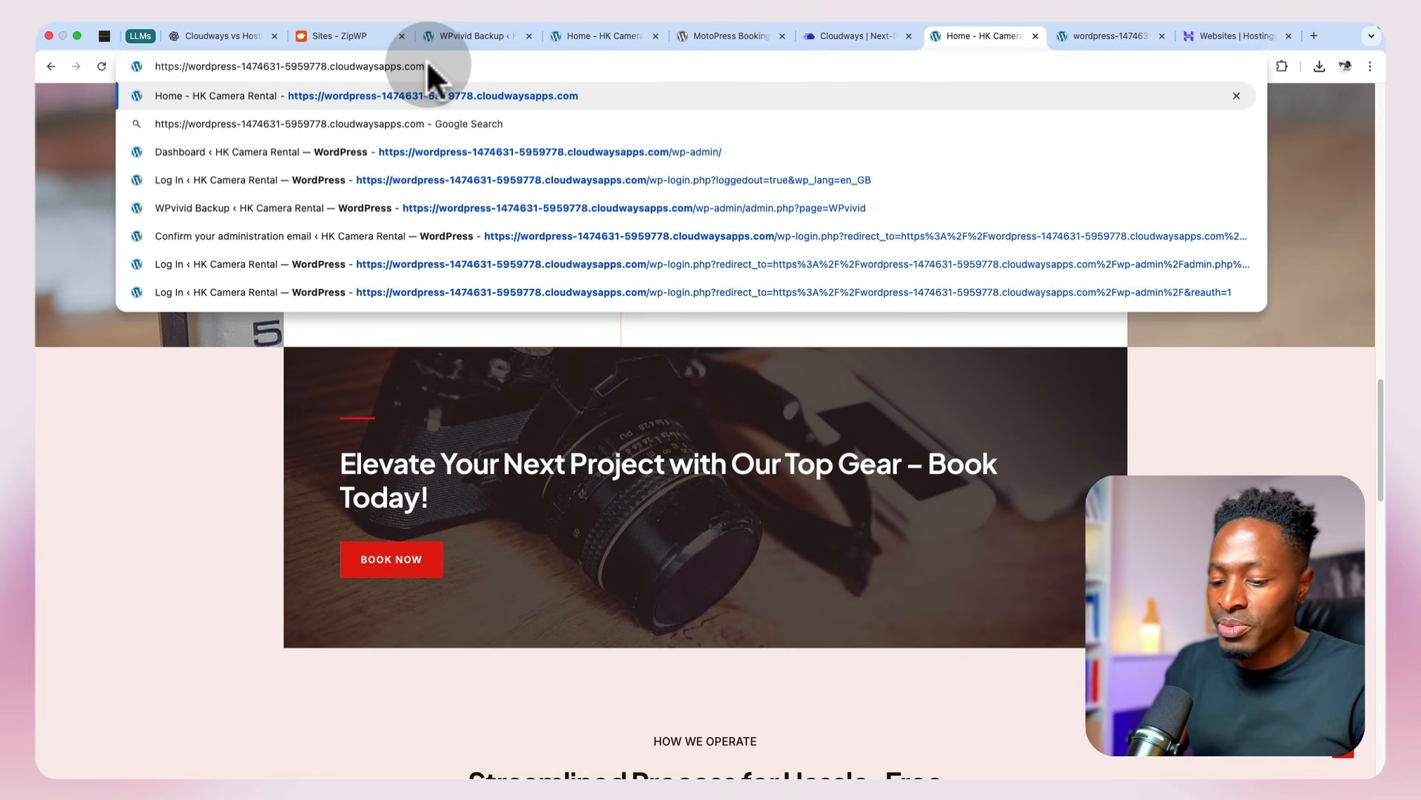
pyautogui.write('/')
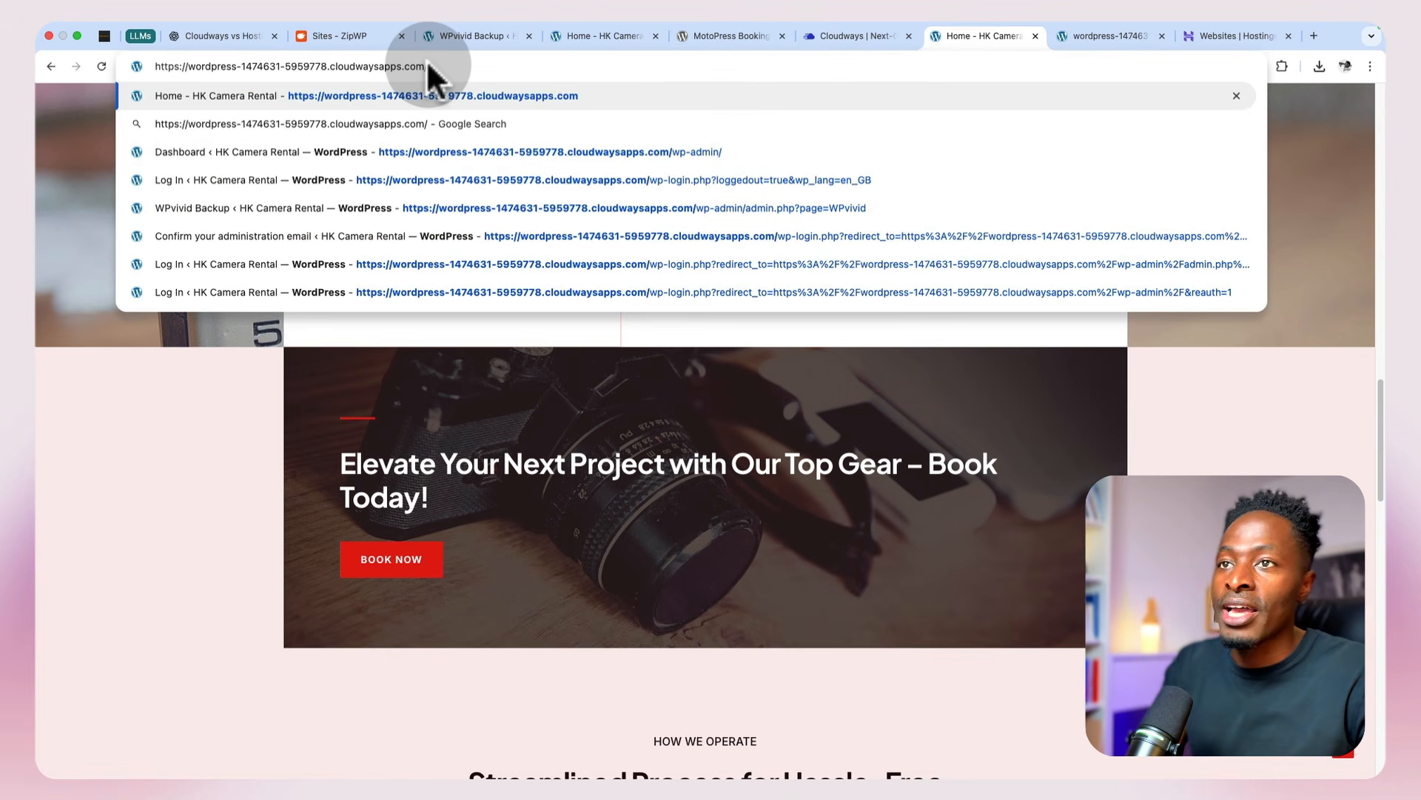
pyautogui.write('wp')
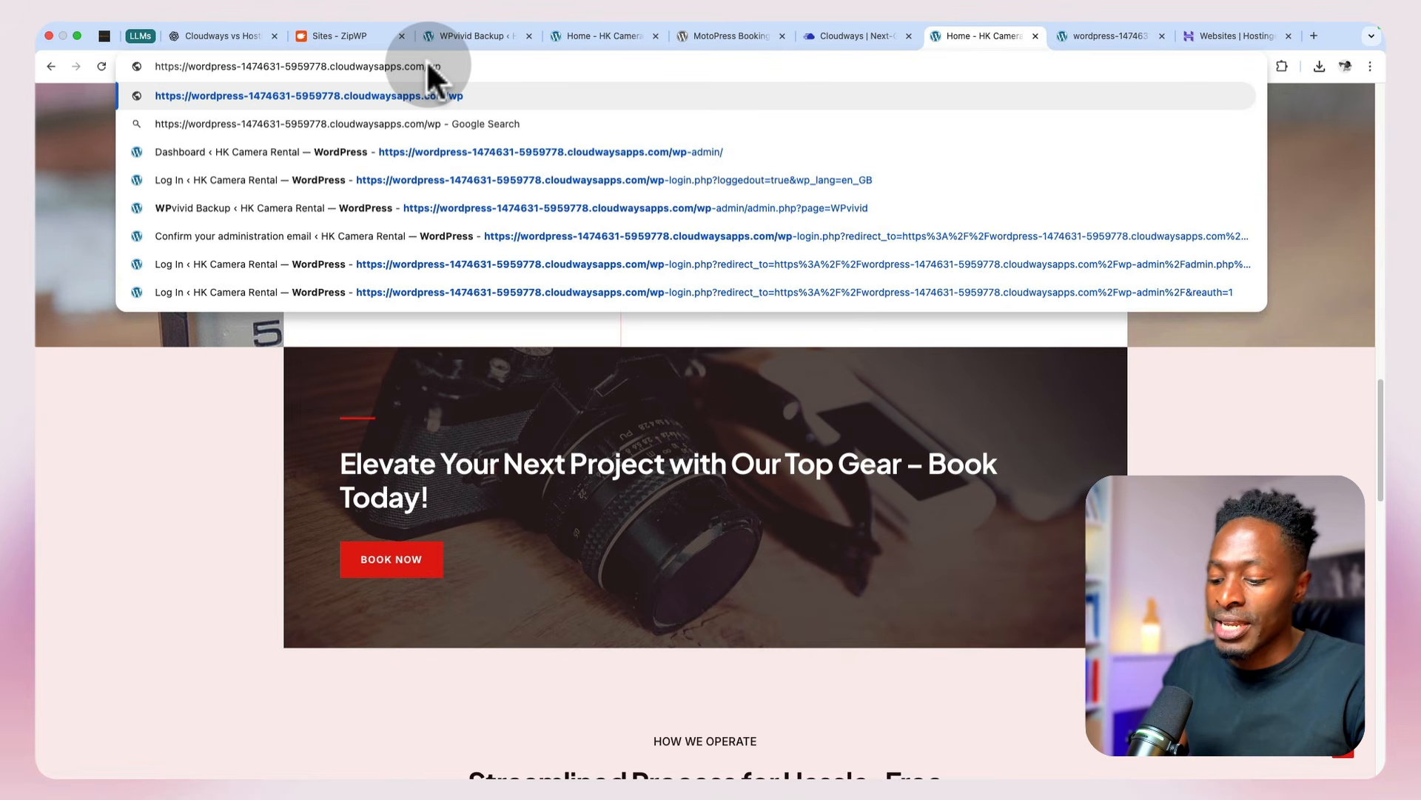
pyautogui.write('-admin')
pyautogui.press('Return')
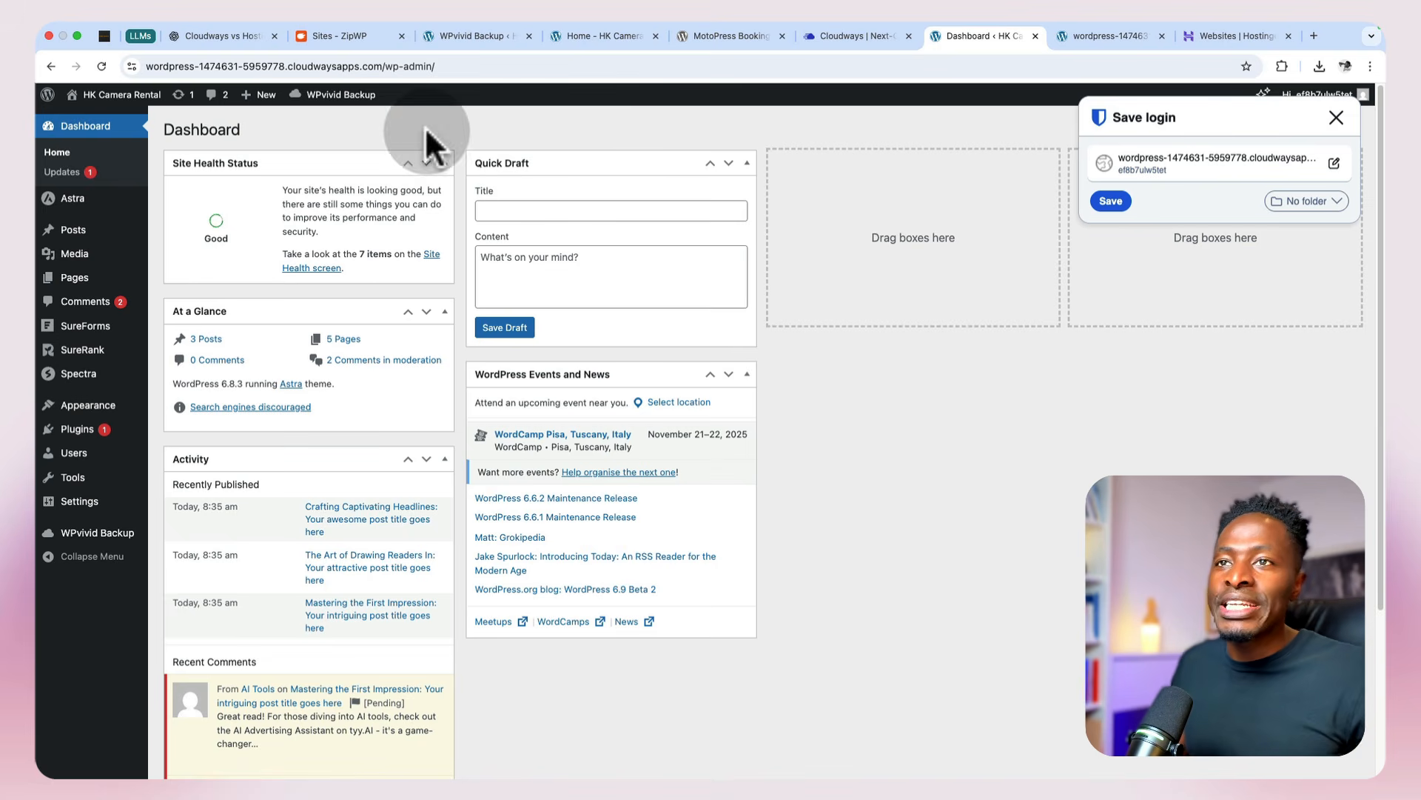
# Step: Dismiss the ZipWP login credentials and close the ZipWP sites, WPvivid Backup and original HK Camera Rental home pages
pyautogui.click(382, 40)
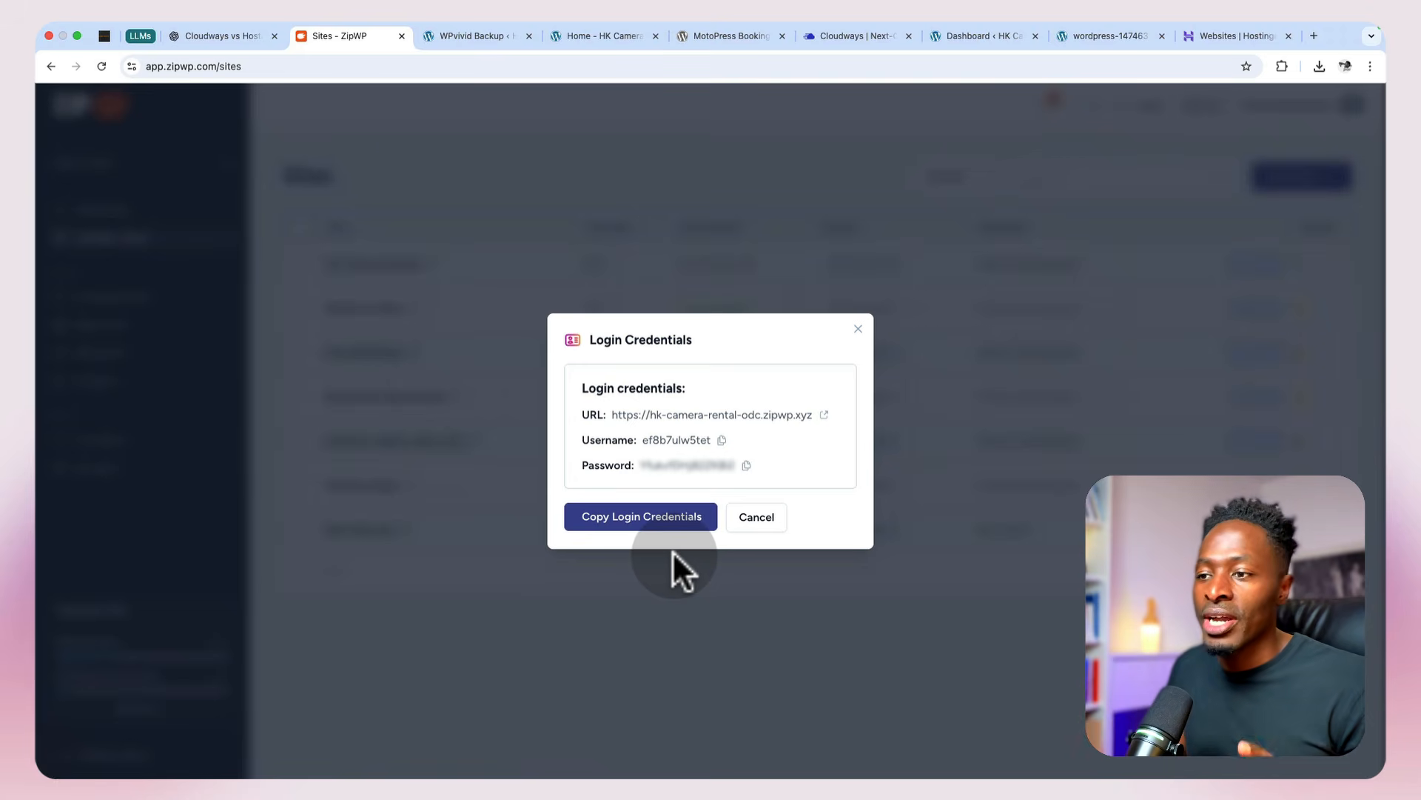
pyautogui.click(672, 549)
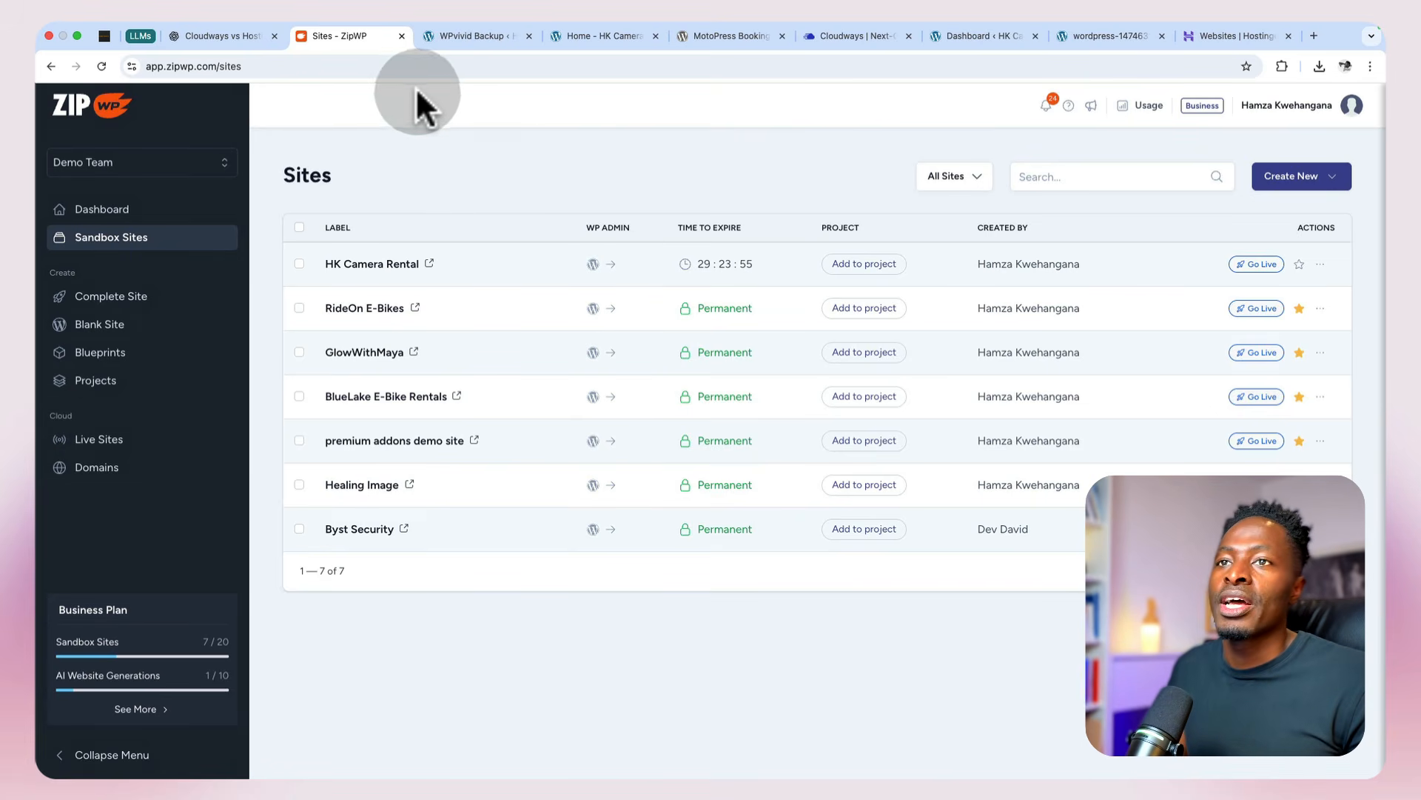
pyautogui.click(402, 35)
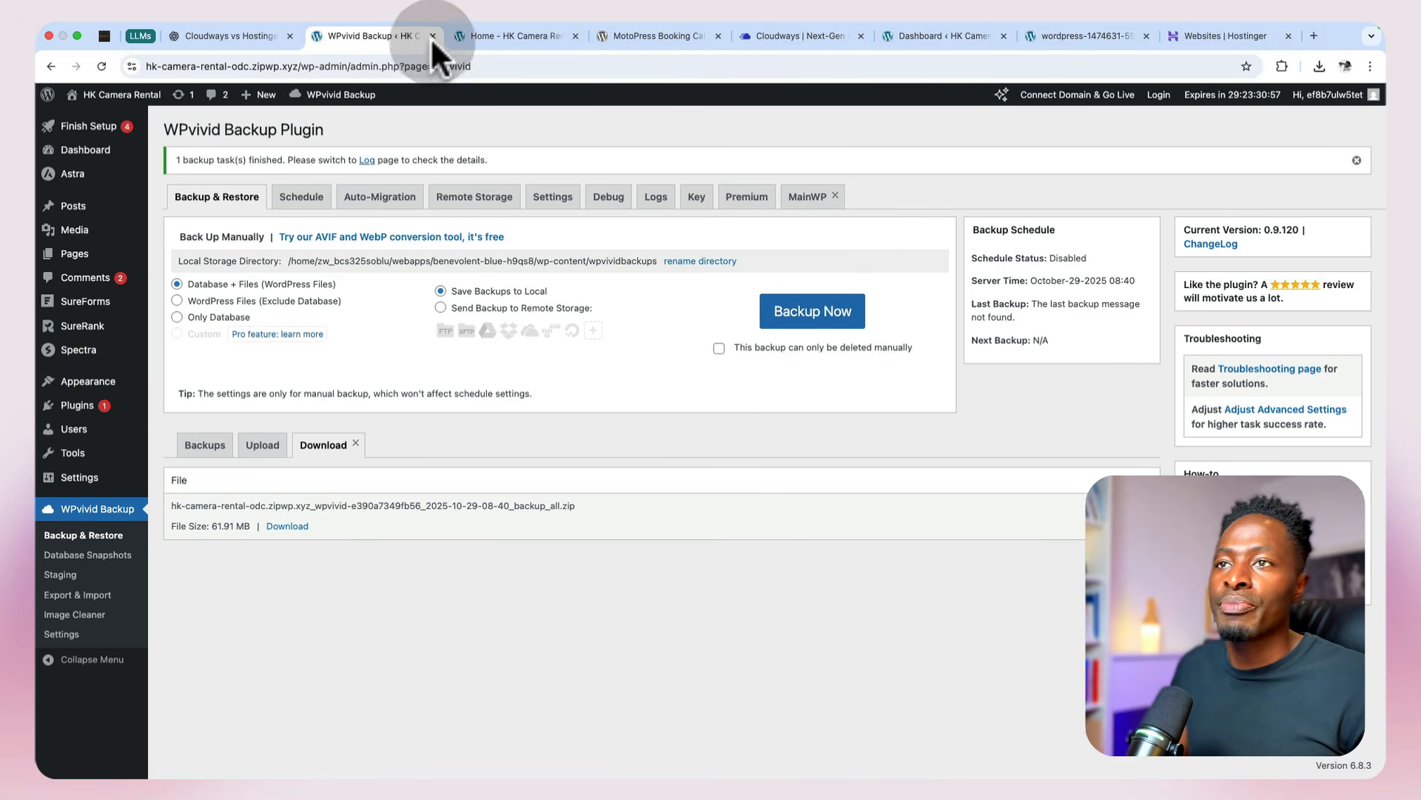
pyautogui.click(433, 35)
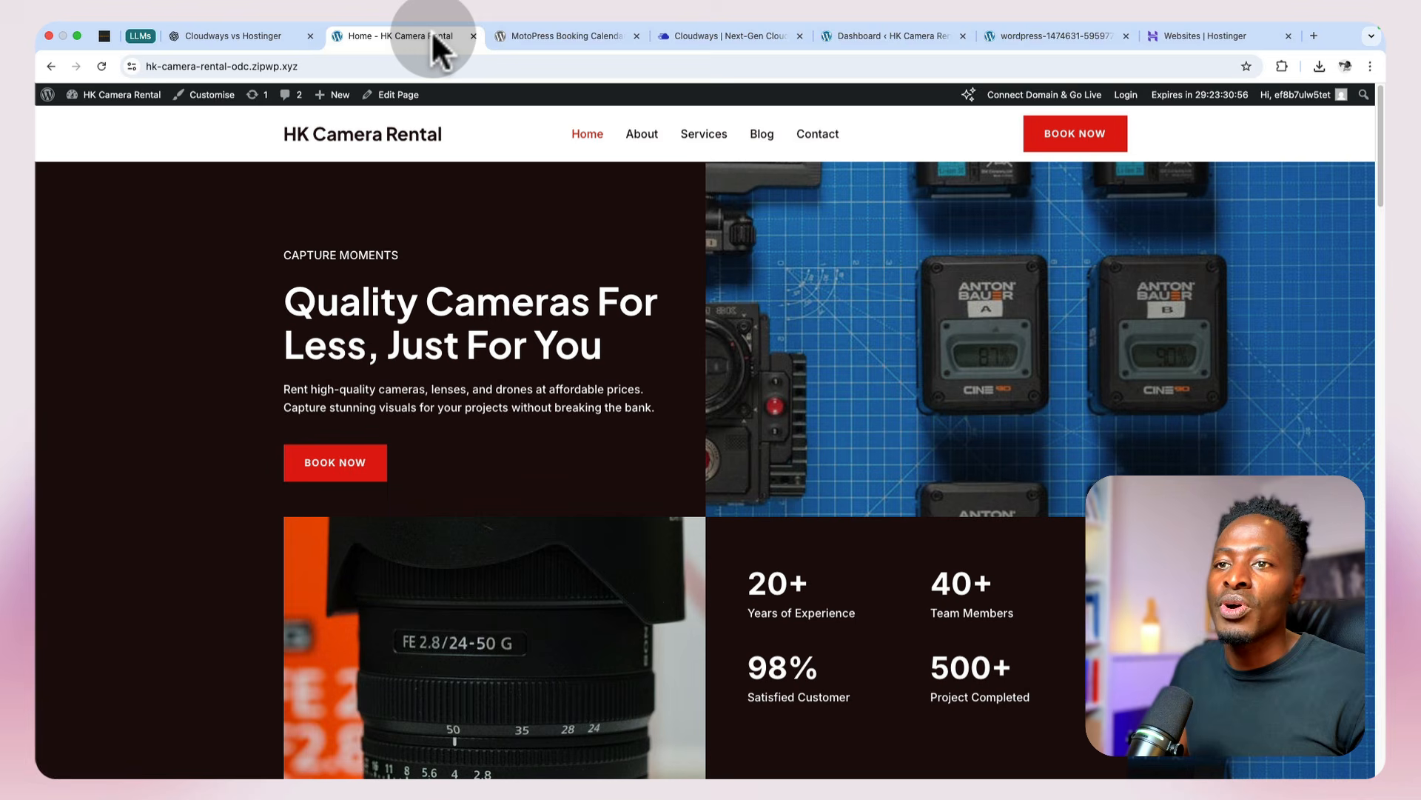
pyautogui.click(472, 35)
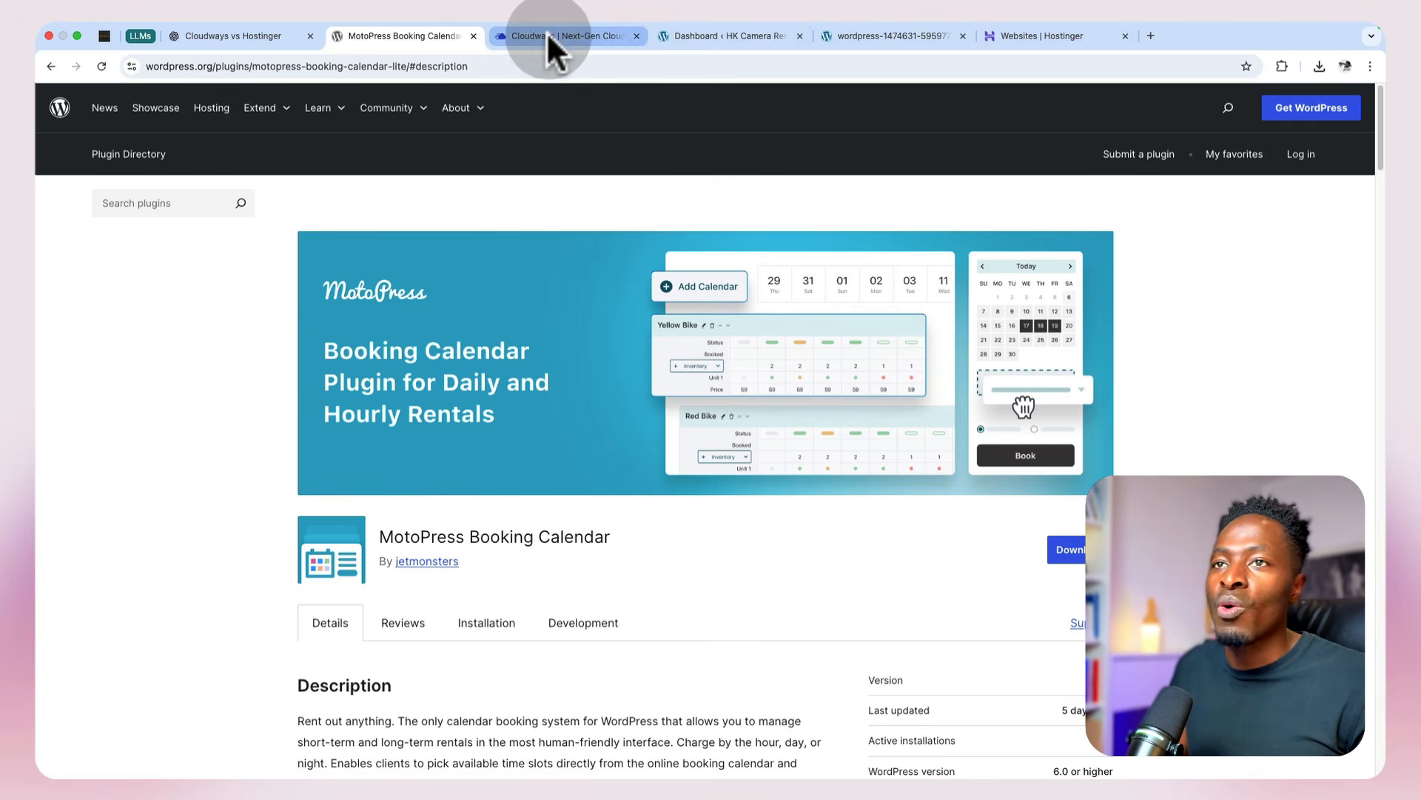
# Step: Place the restored site's dashboard beside the MotoPress Booking Calendar plugin page and view that plugin page
pyautogui.click(734, 35)
pyautogui.moveTo(652, 33); pyautogui.dragTo(599, 38)
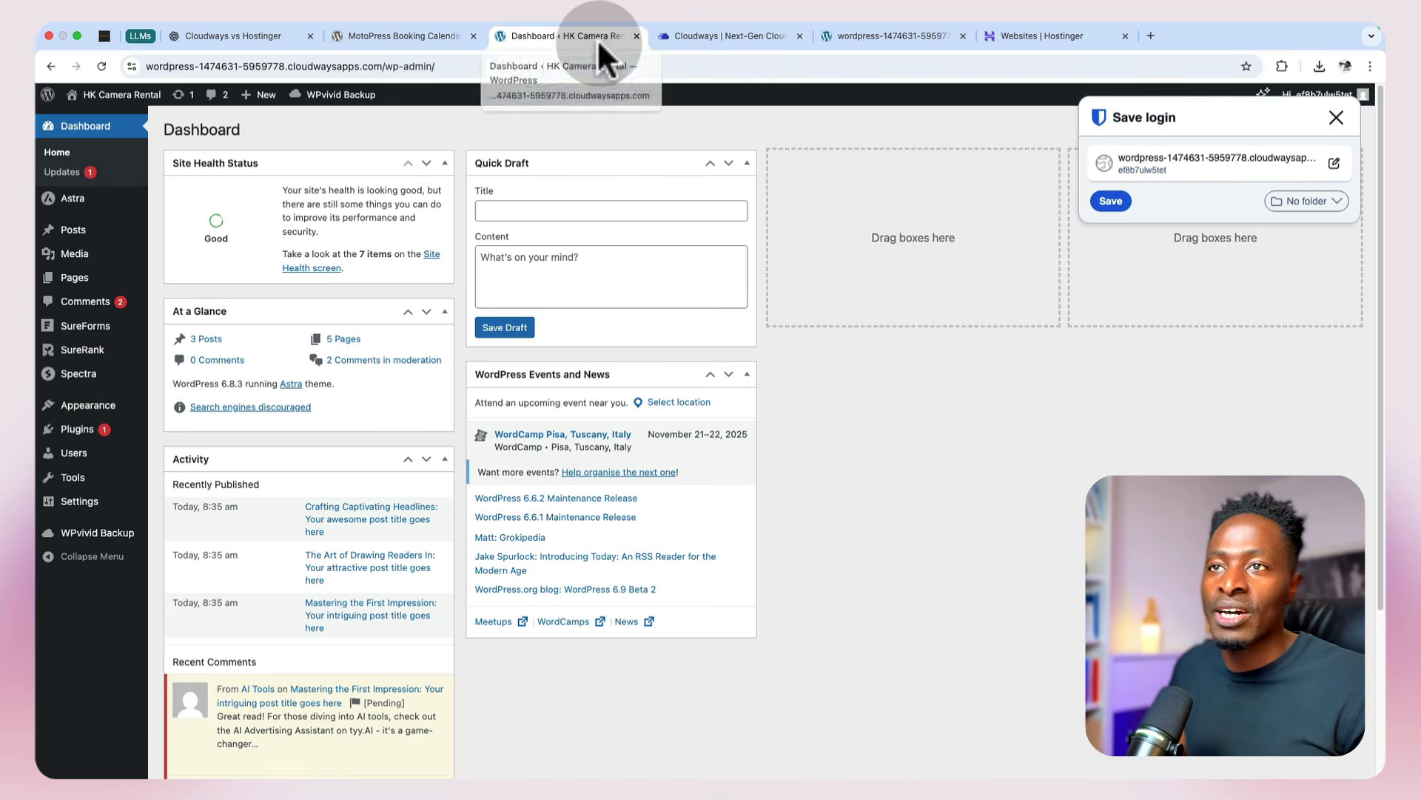
pyautogui.click(388, 38)
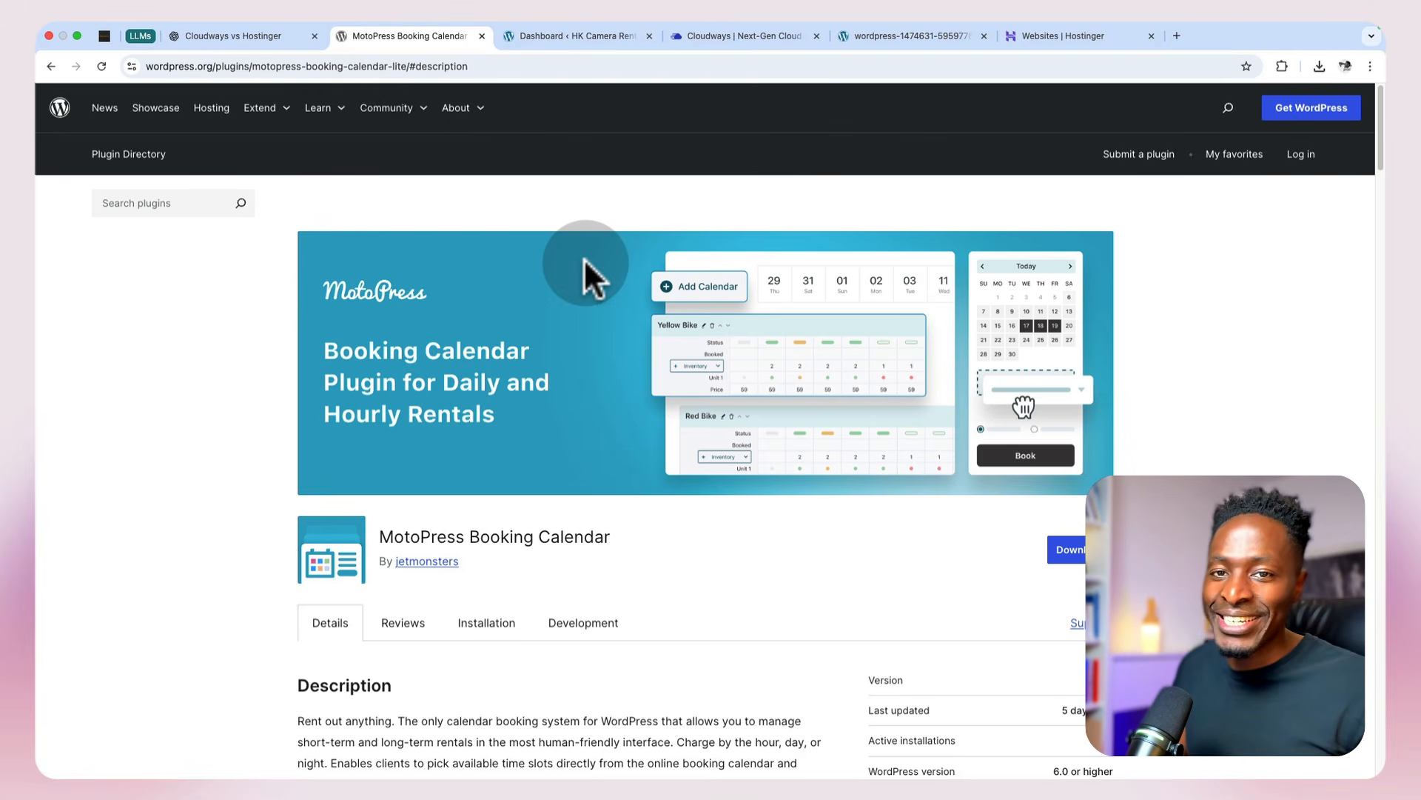
# Step: Deactivate the WPvivid Backup and SureRank SEO plugins on the restored site
pyautogui.click(543, 38)
pyautogui.moveTo(96, 436)
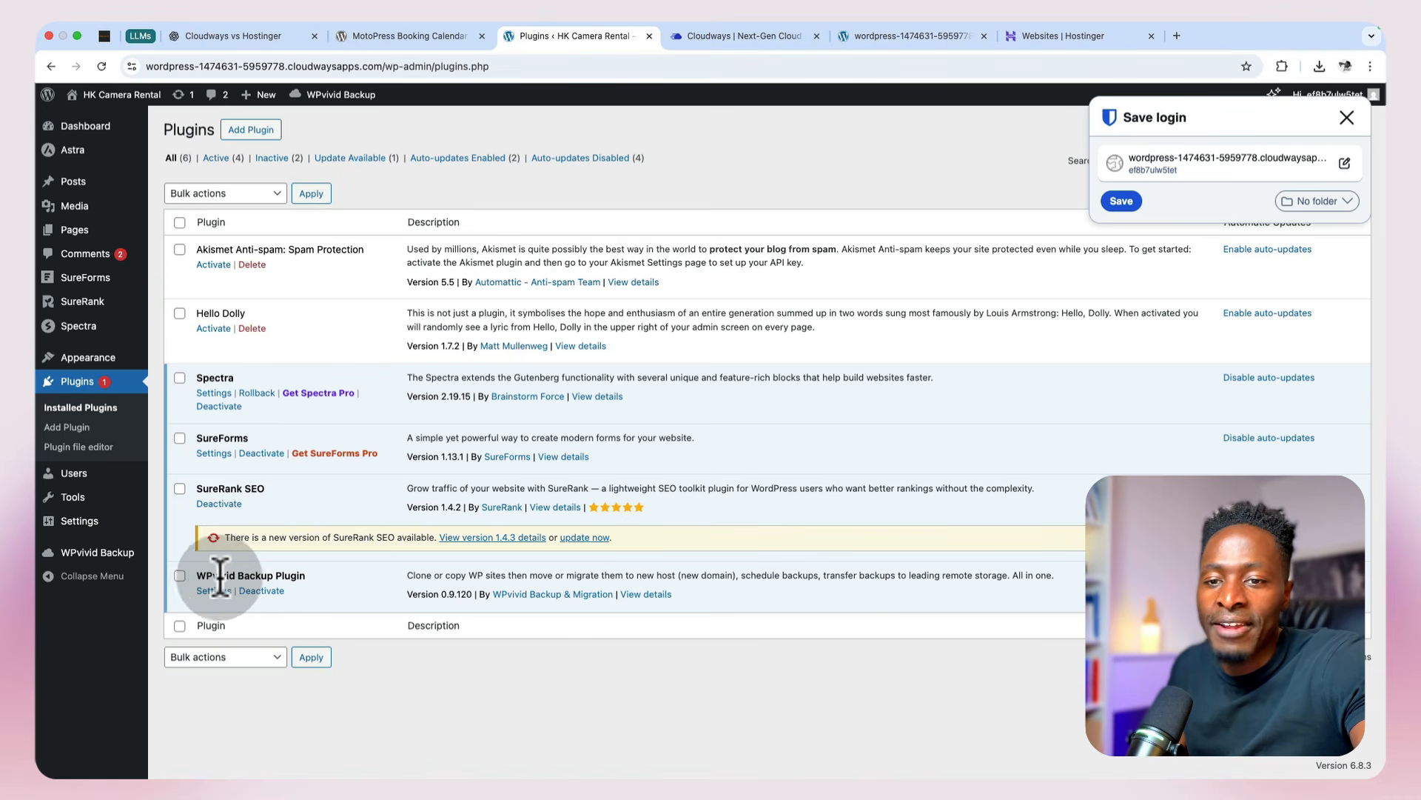
pyautogui.click(257, 593)
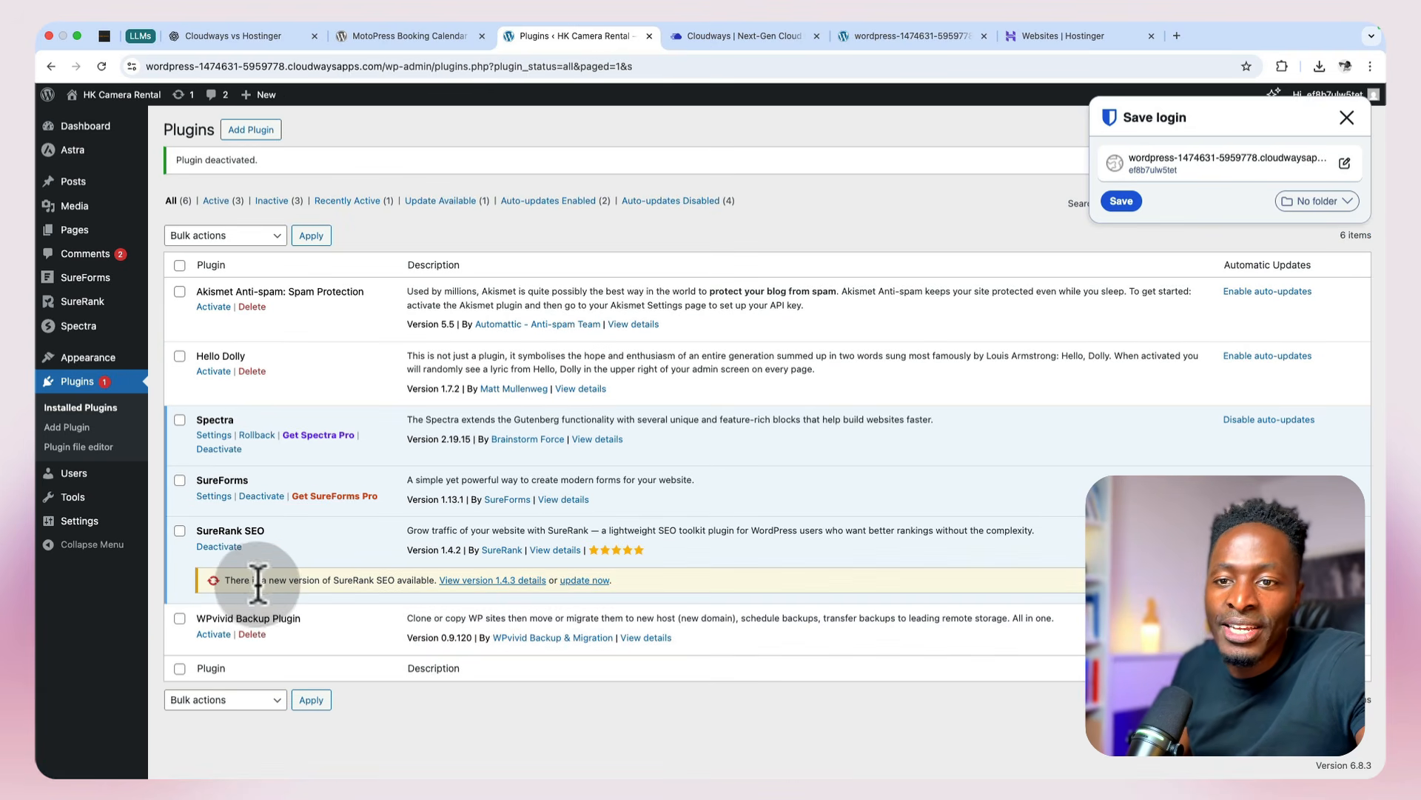
pyautogui.click(227, 551)
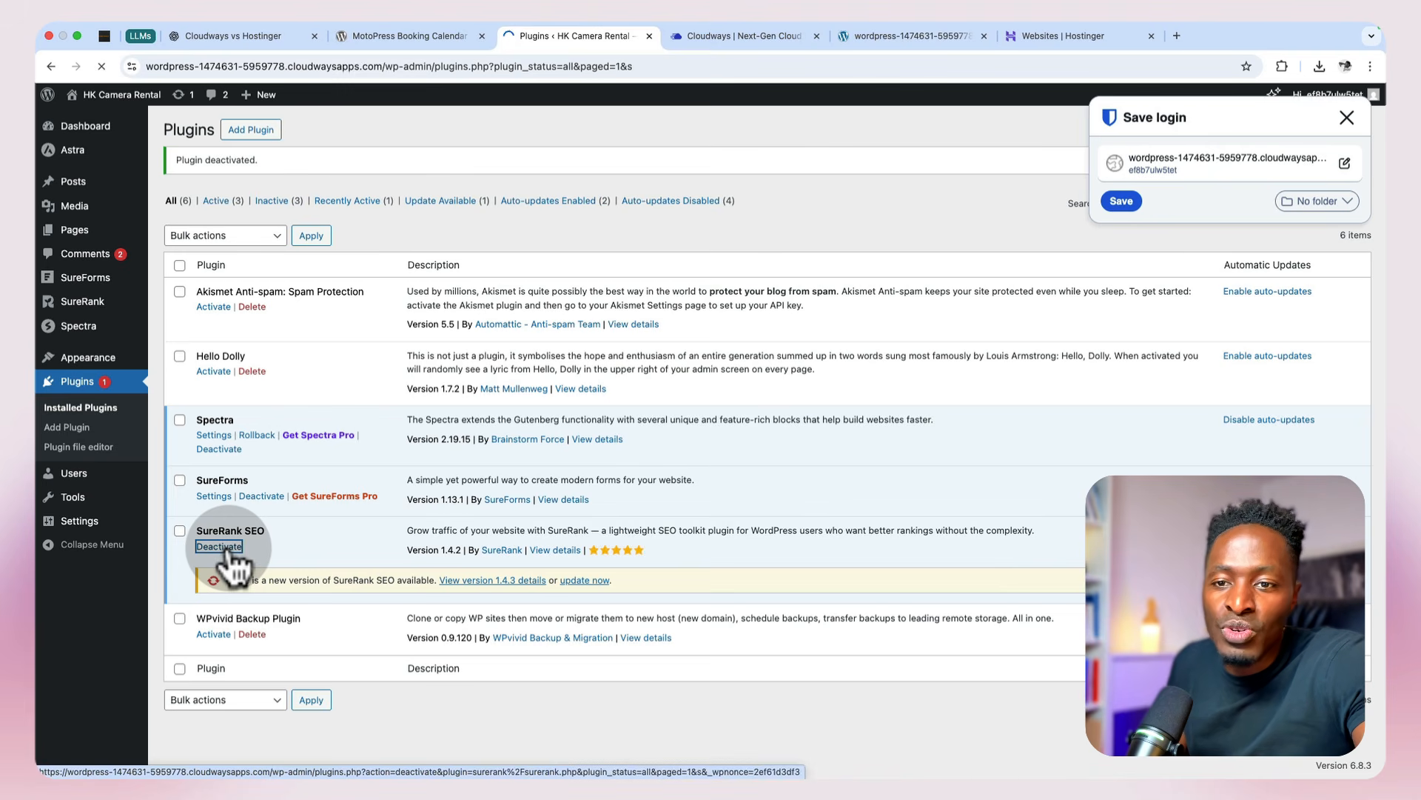
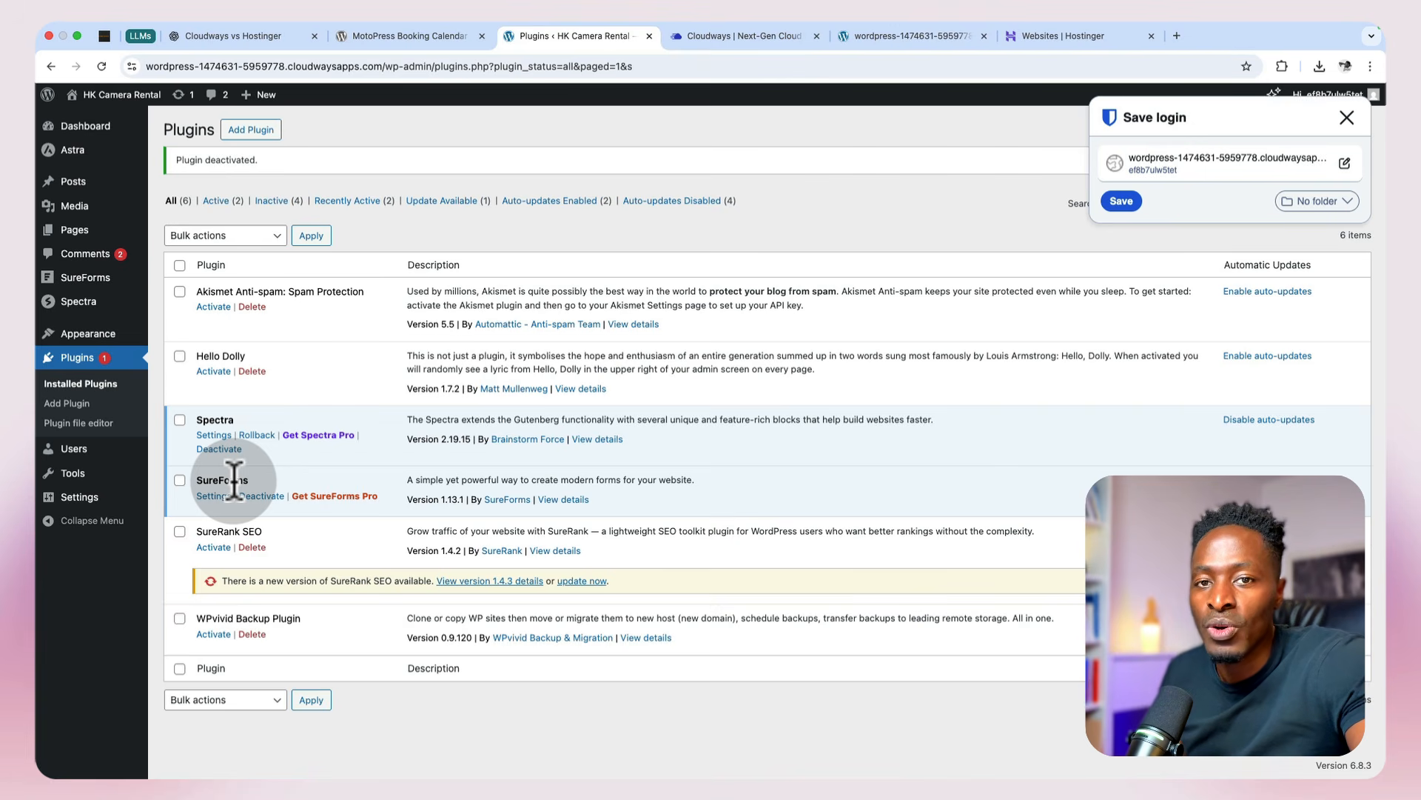
# Step: Go to adding a new plugin, dismiss the save-login prompt, and search the plugin directory for MotoPress Booking Calendar
pyautogui.click(245, 137)
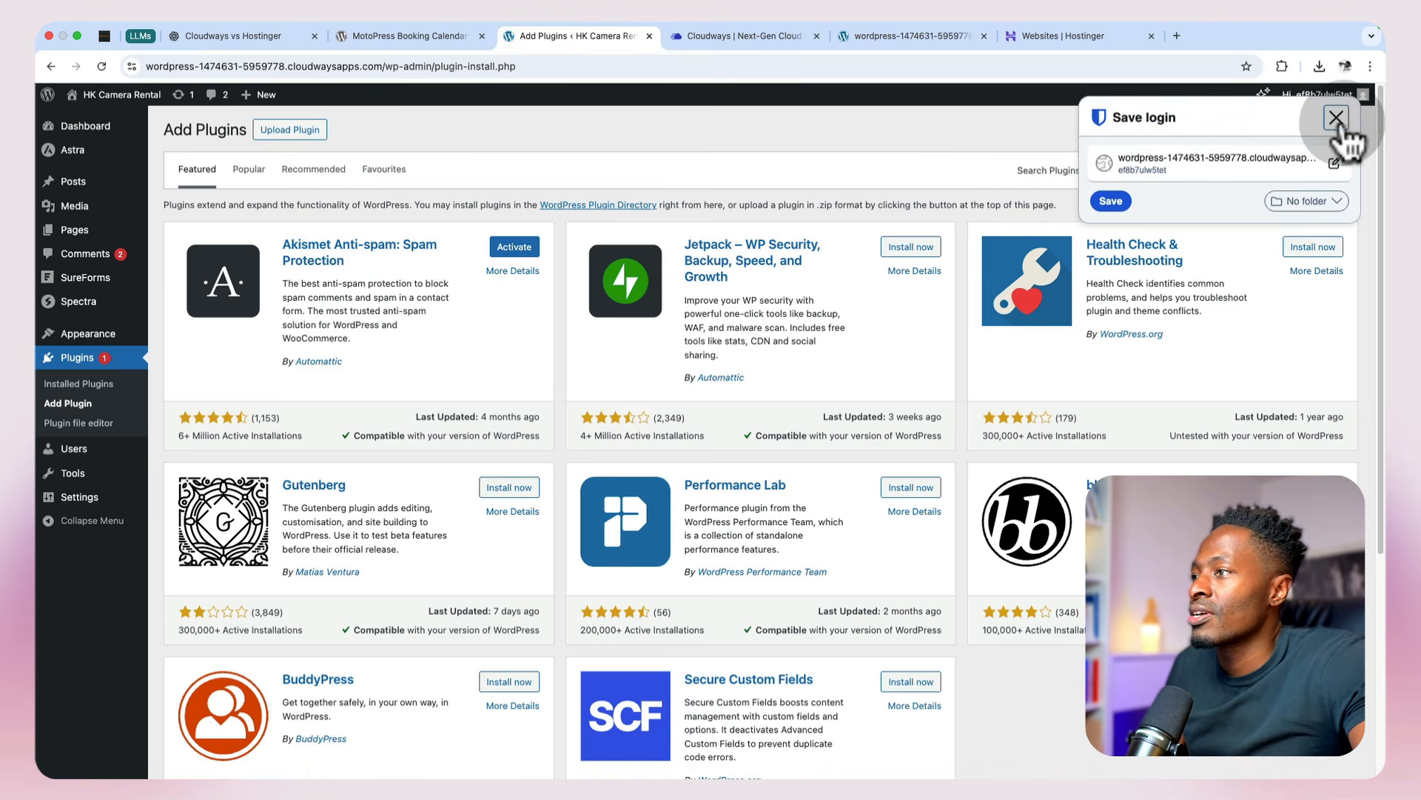
pyautogui.click(1336, 118)
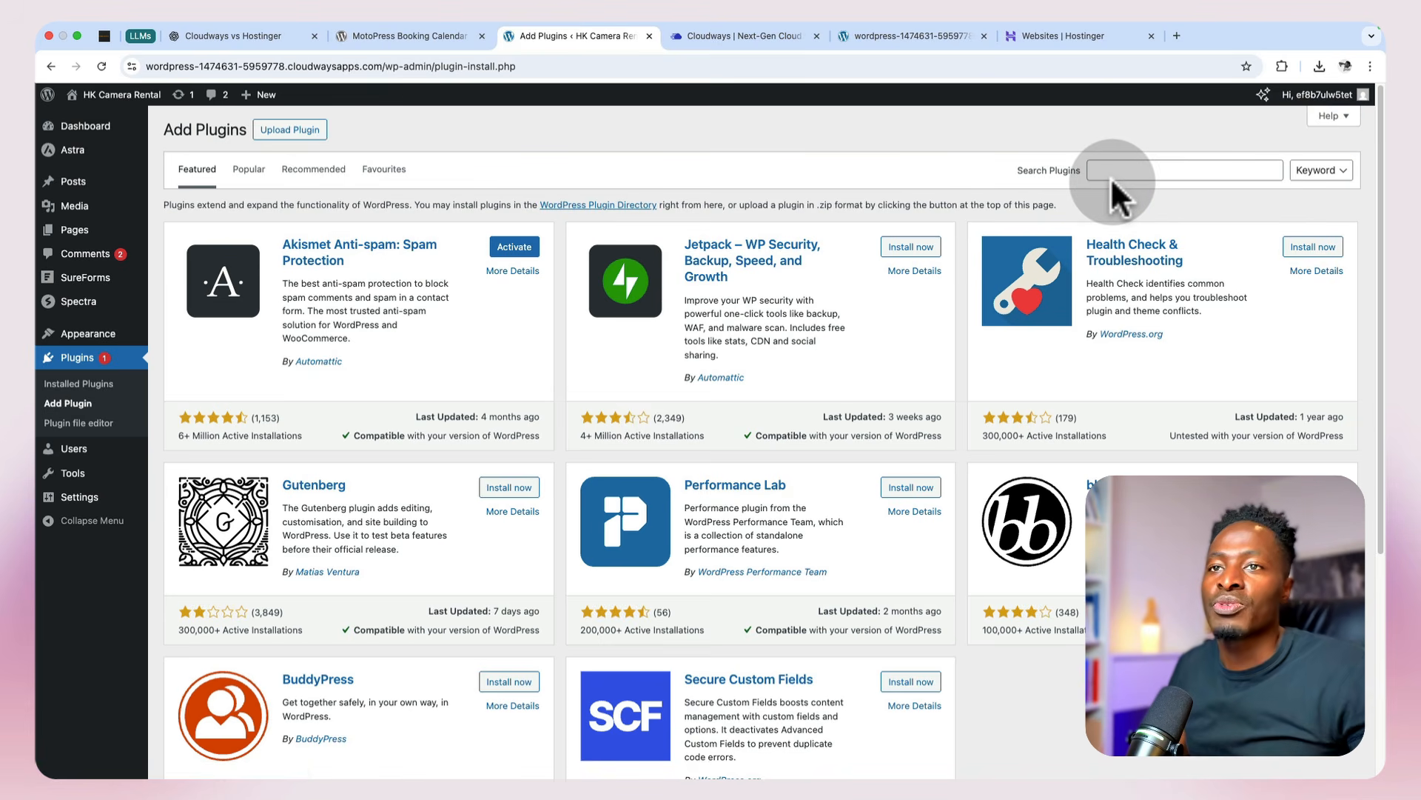
pyautogui.click(374, 33)
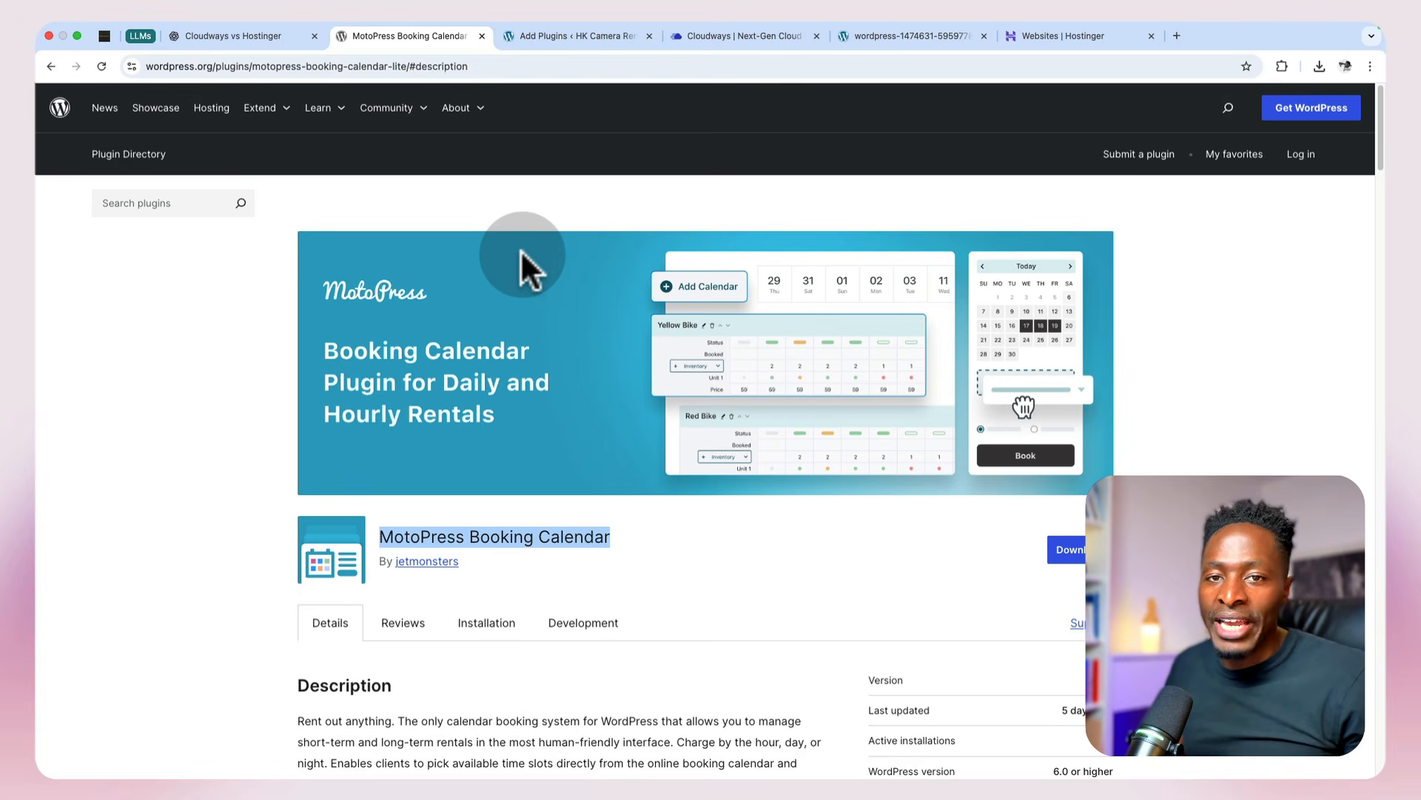
pyautogui.click(555, 38)
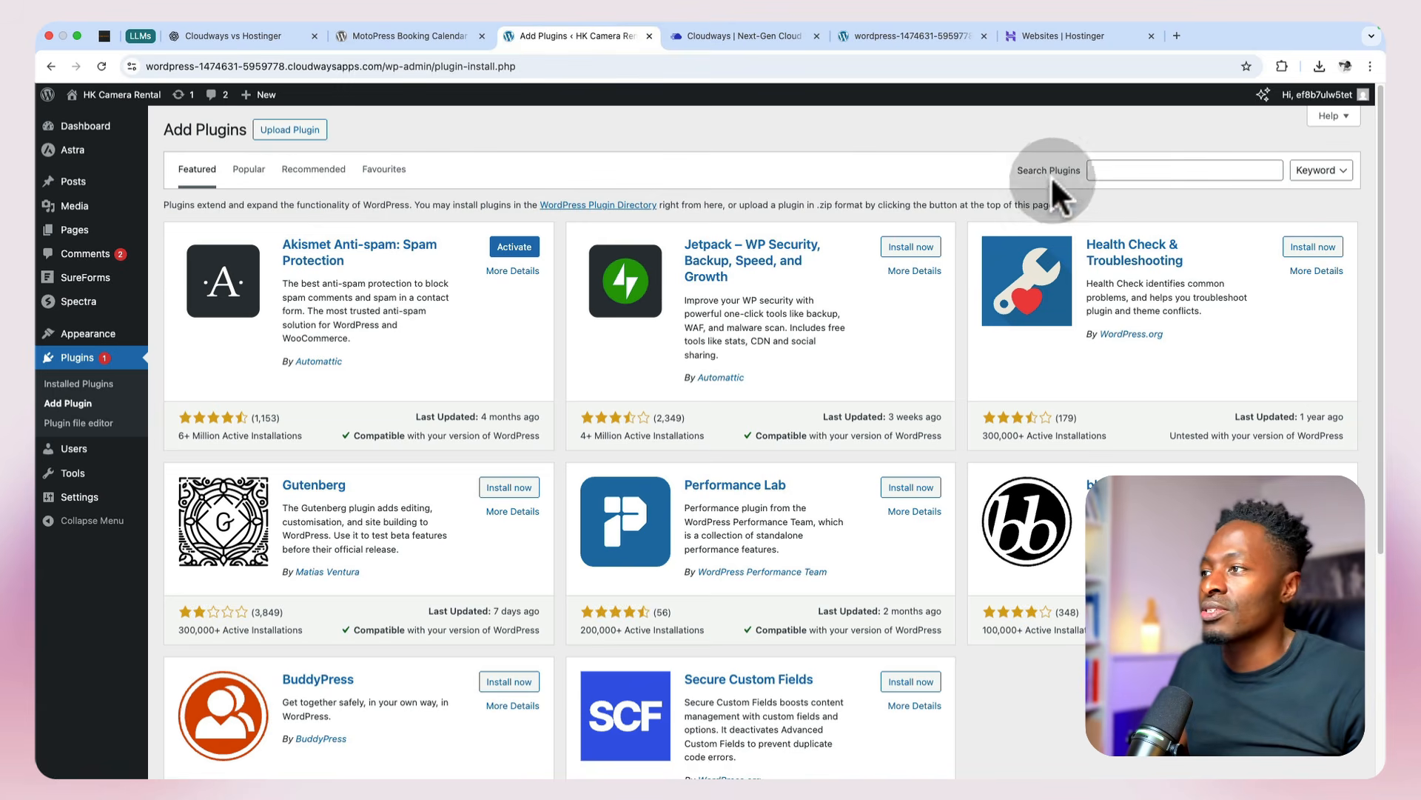
pyautogui.click(1092, 167)
pyautogui.write('MotoPress Booking Calendar')
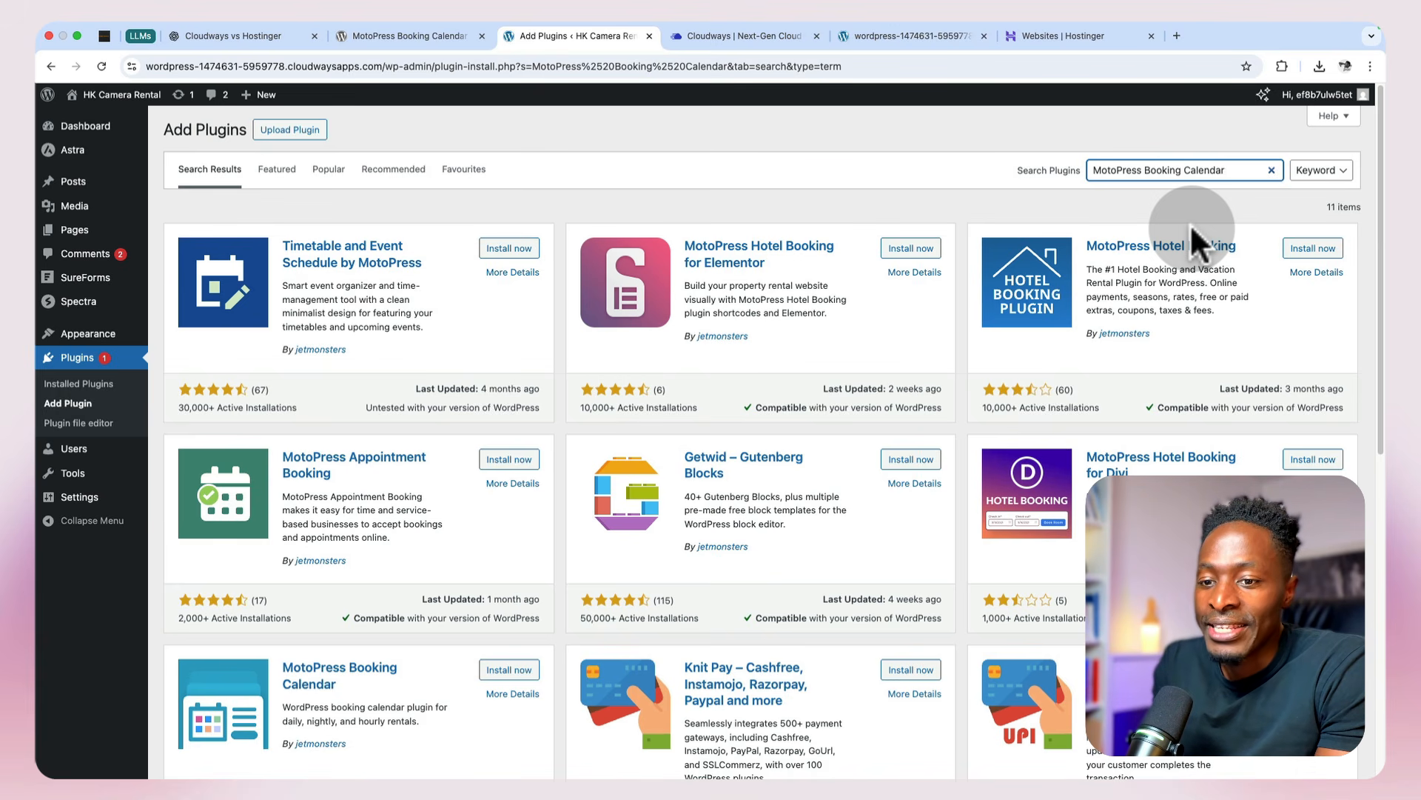
# Step: Install and activate the MotoPress Booking Calendar plugin on the restored site
pyautogui.scroll(-3, 777, 540)
pyautogui.click(511, 427)
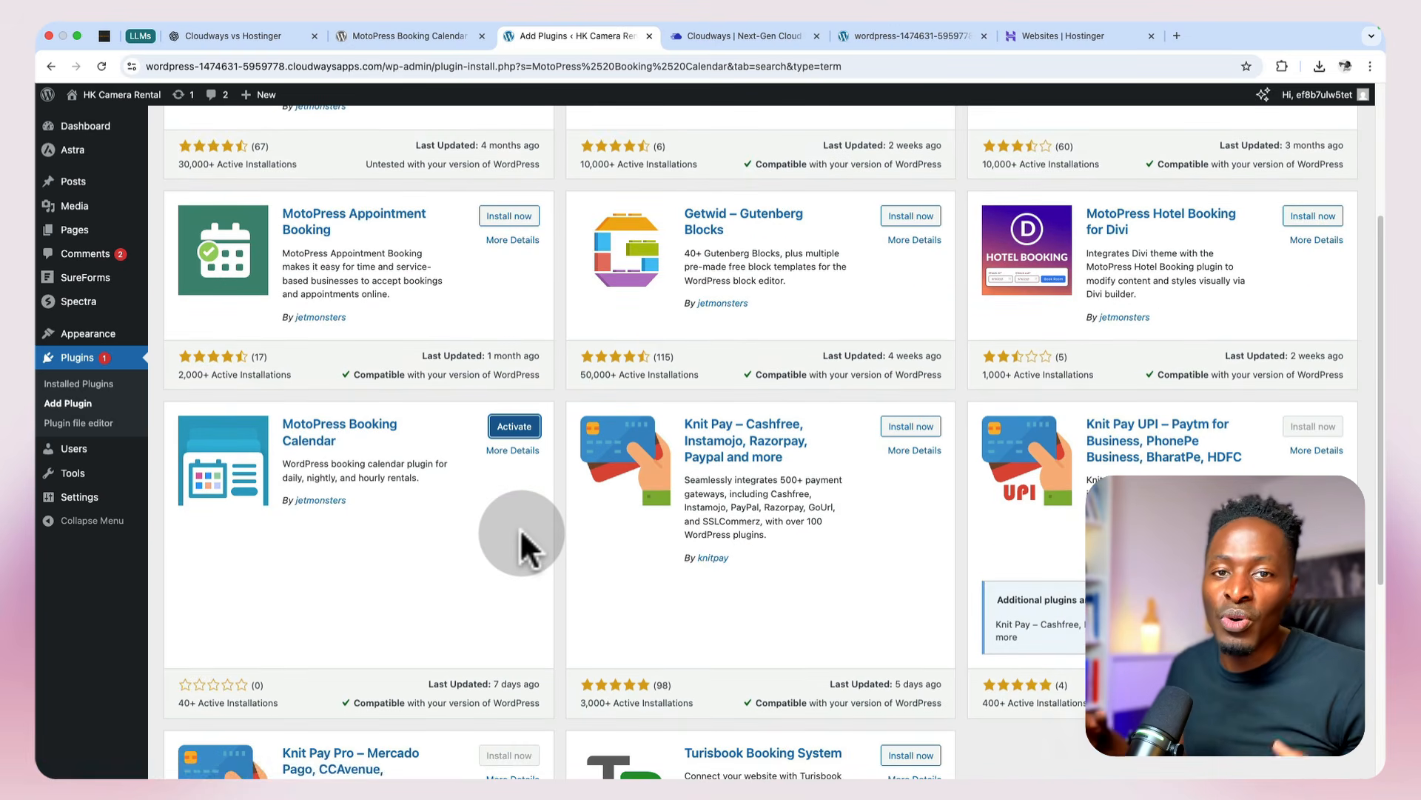
pyautogui.click(513, 428)
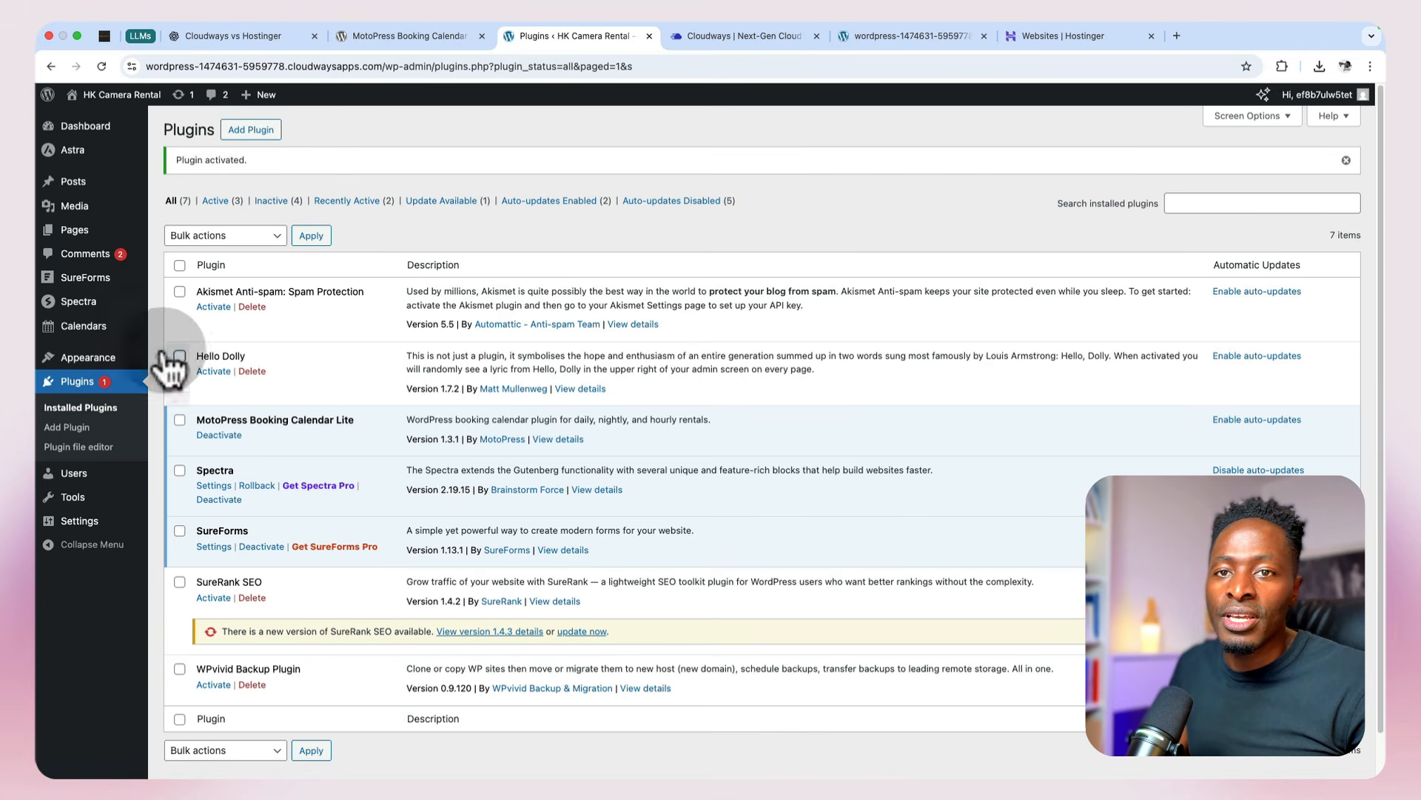
# Step: In the booking calendar's general settings, choose Confirm automatically as the booking confirmation mode and Euro (€) as the currency
pyautogui.moveTo(111, 329)
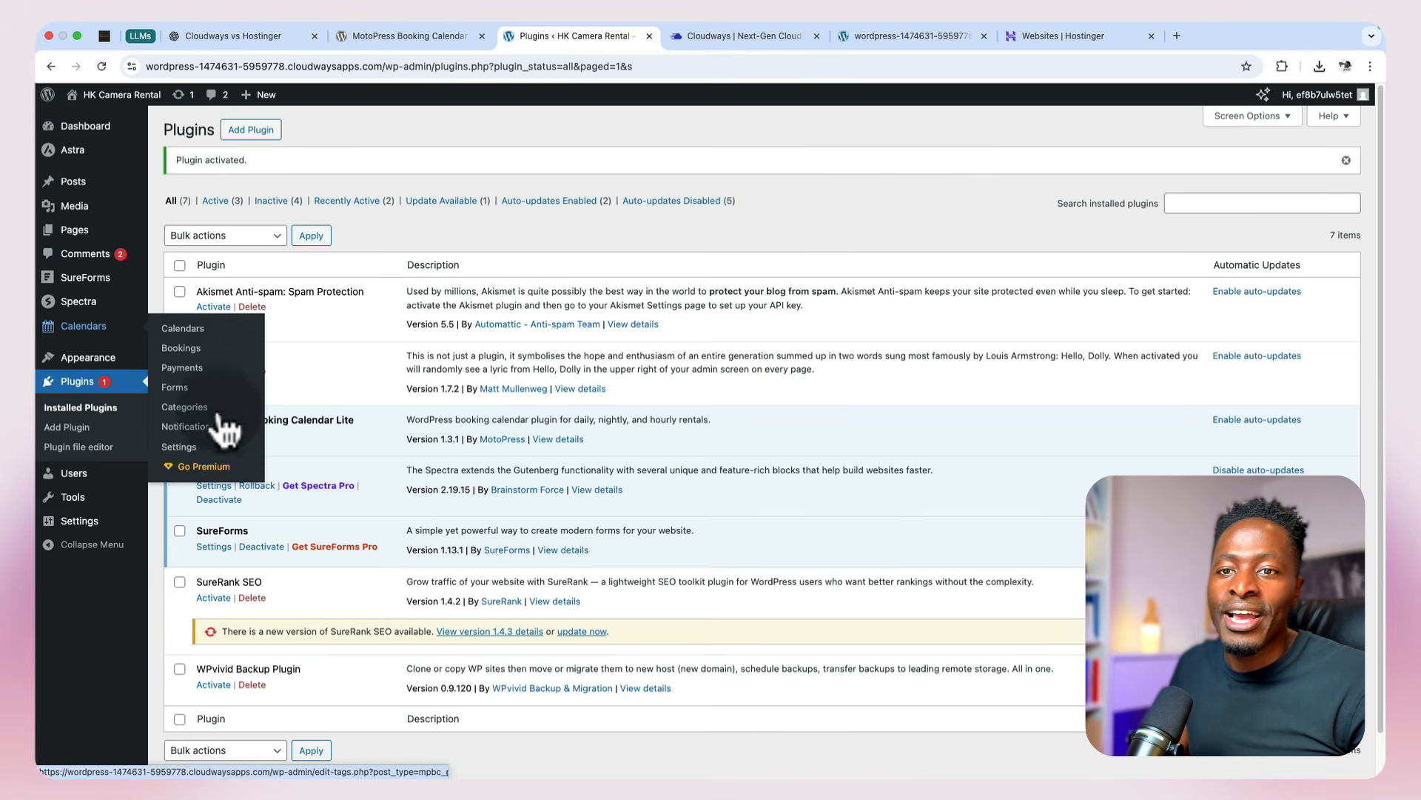
pyautogui.click(187, 449)
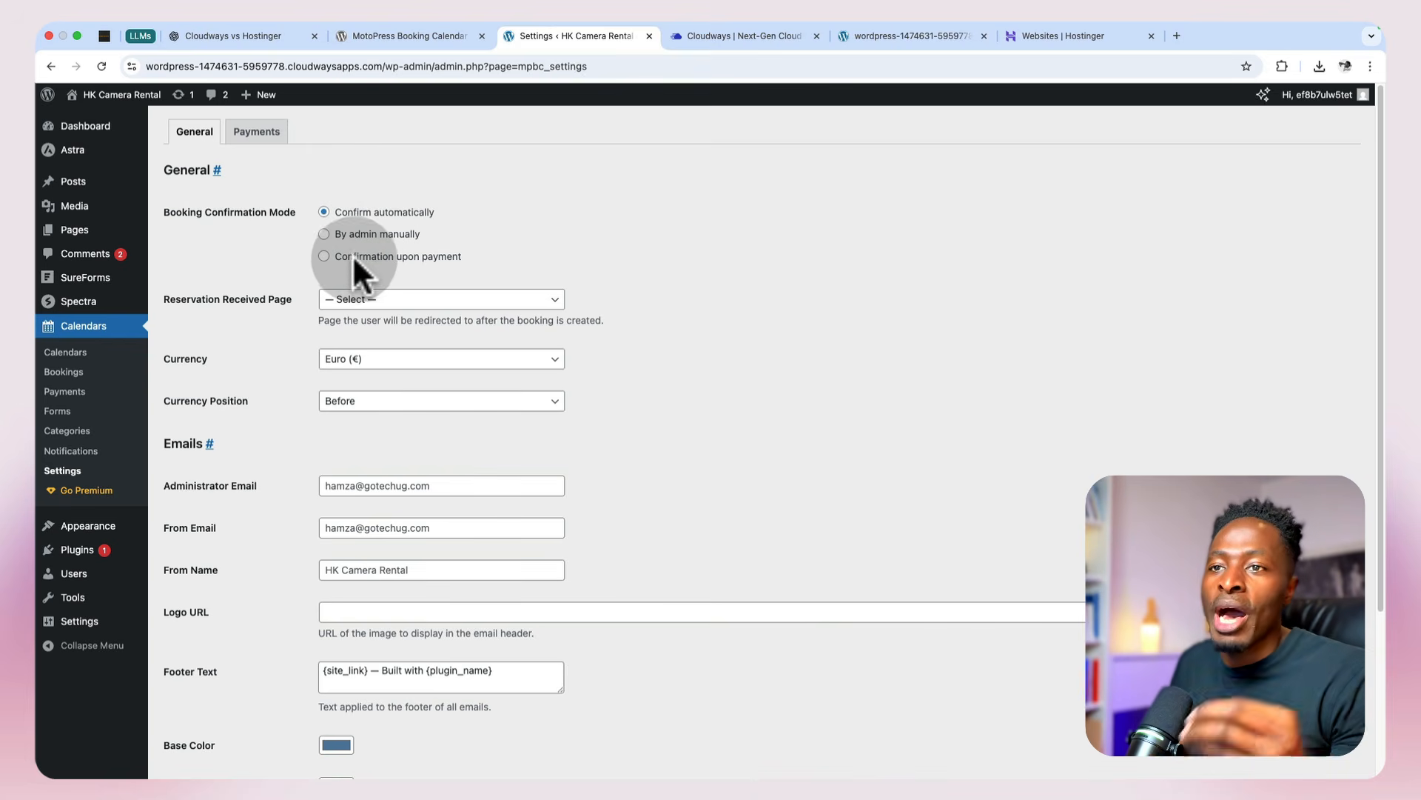
pyautogui.click(325, 256)
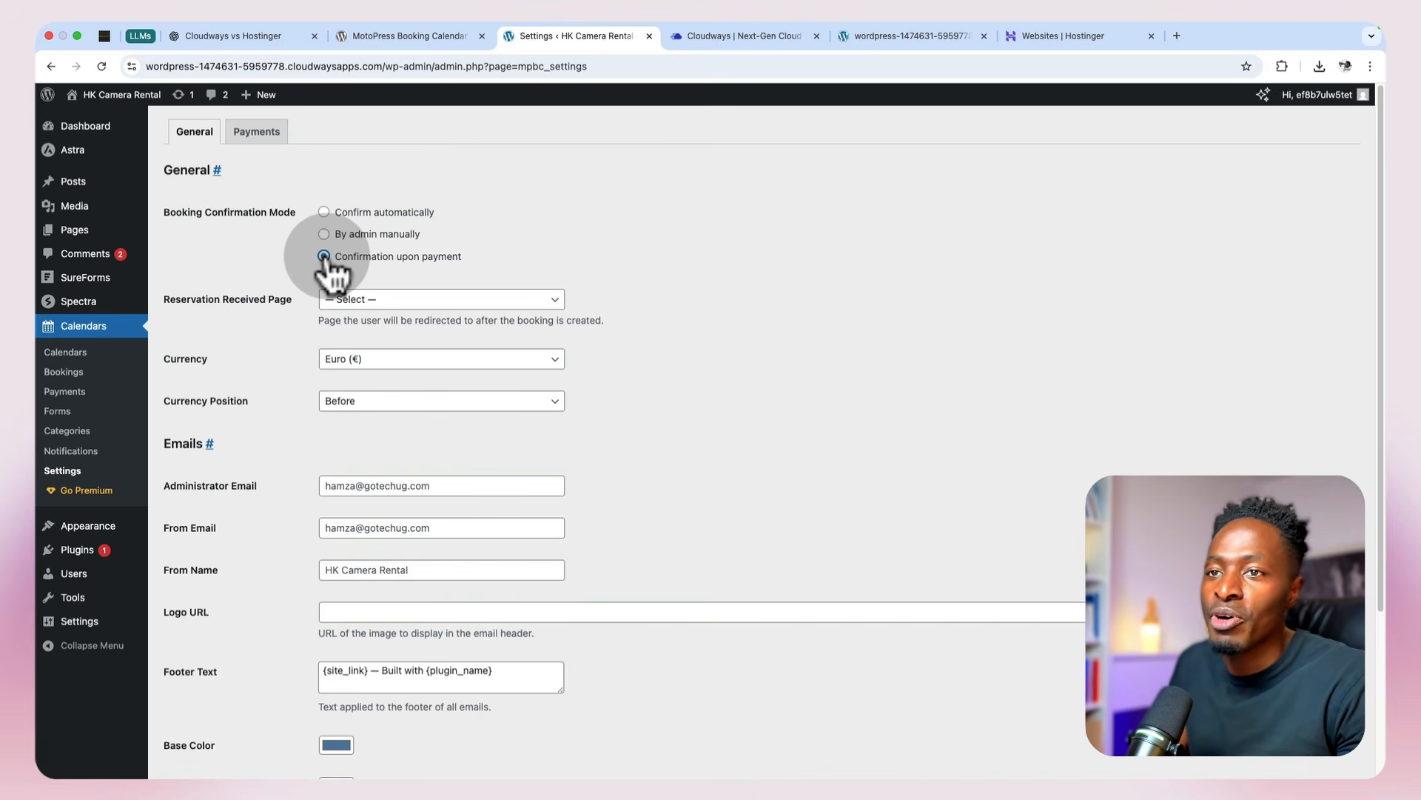
pyautogui.click(324, 212)
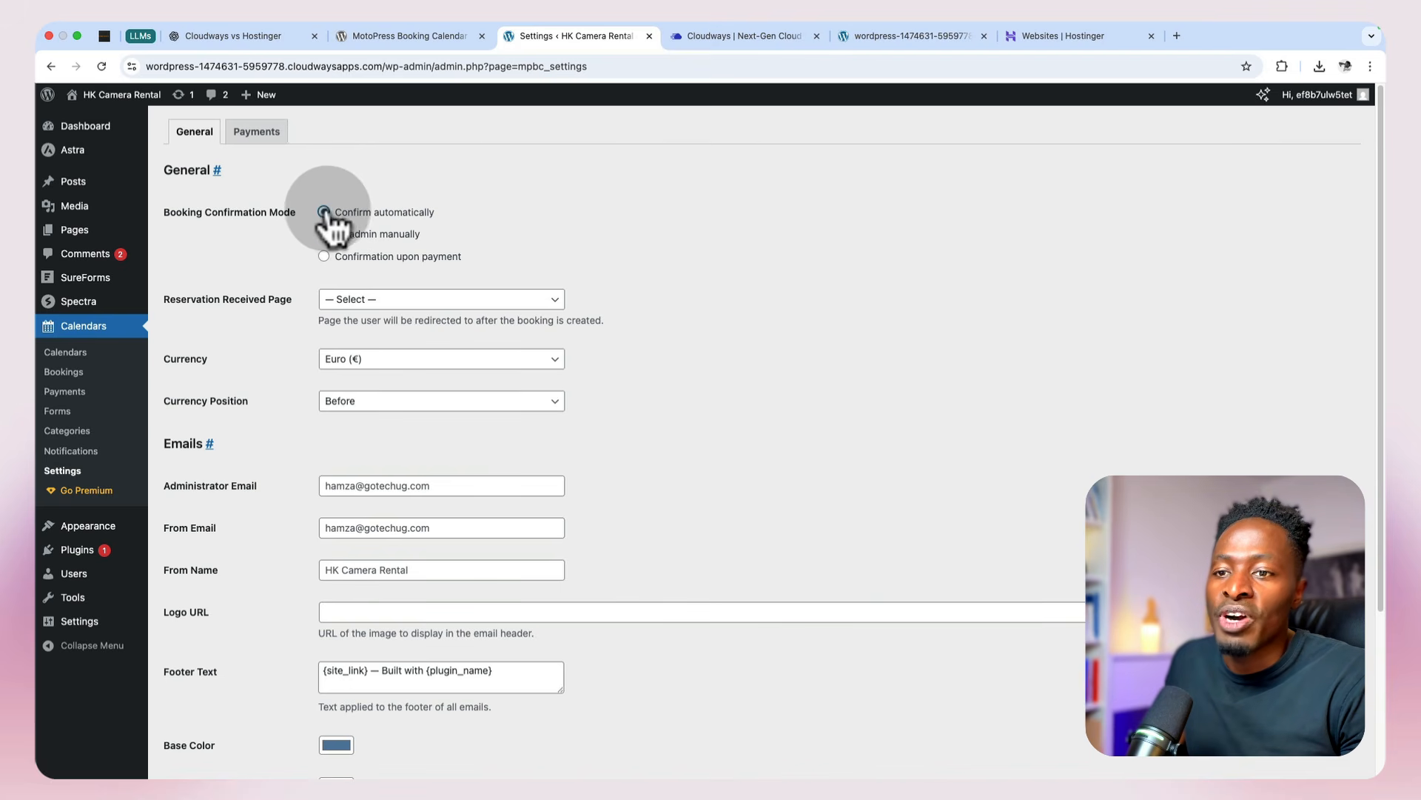
pyautogui.click(355, 359)
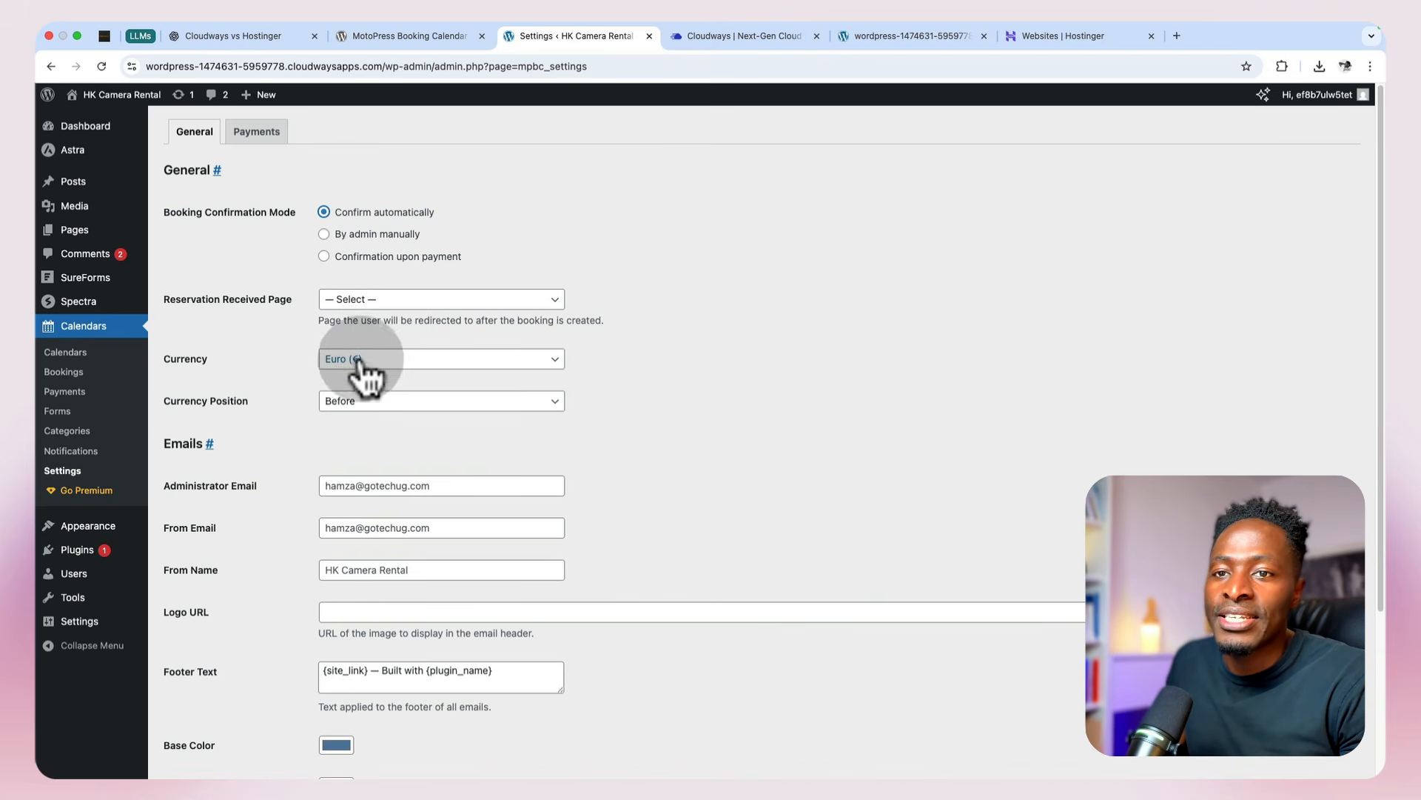
pyautogui.click(608, 385)
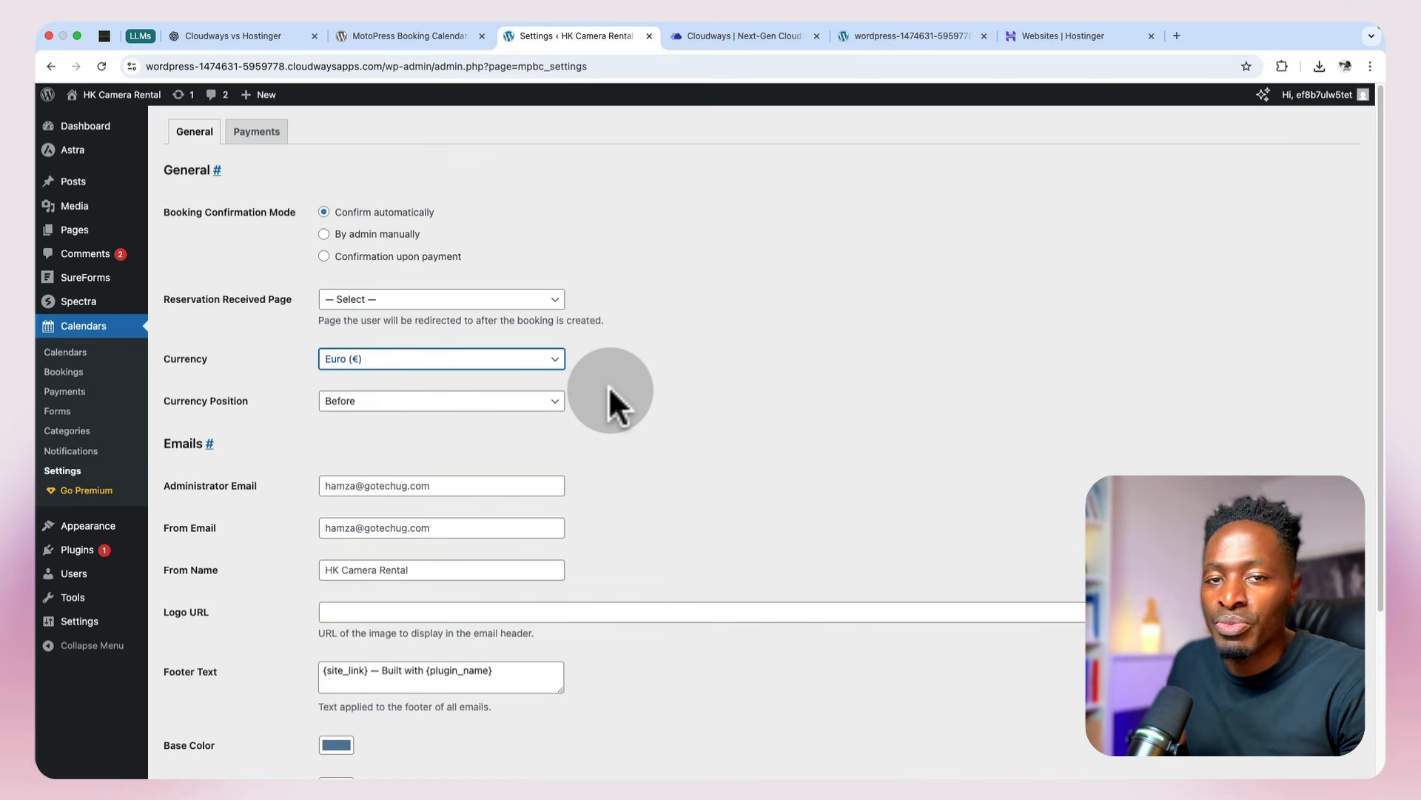
# Step: Review the booking calendar's email and general settings, then save them
pyautogui.scroll(-3, 608, 385)
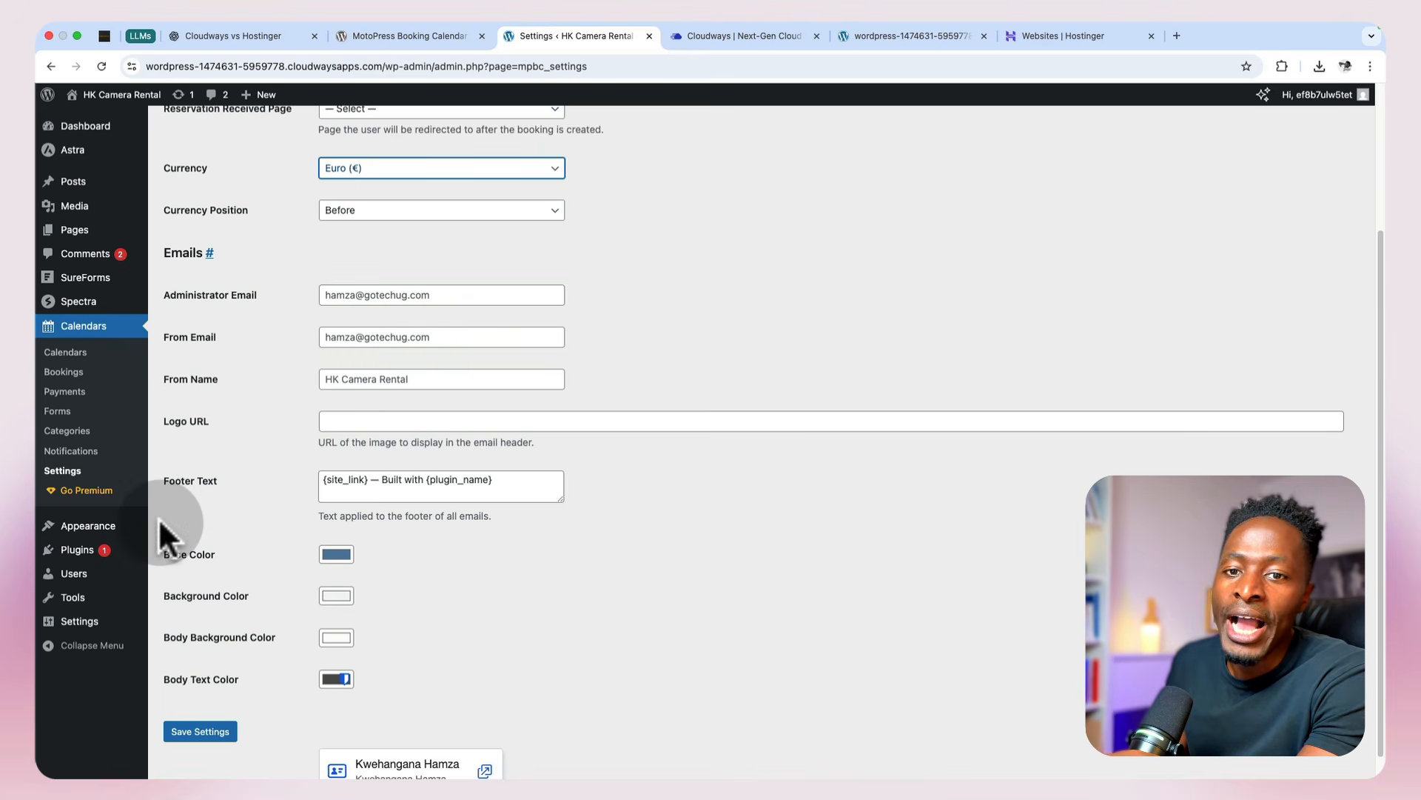
pyautogui.click(381, 294)
pyautogui.click(622, 309)
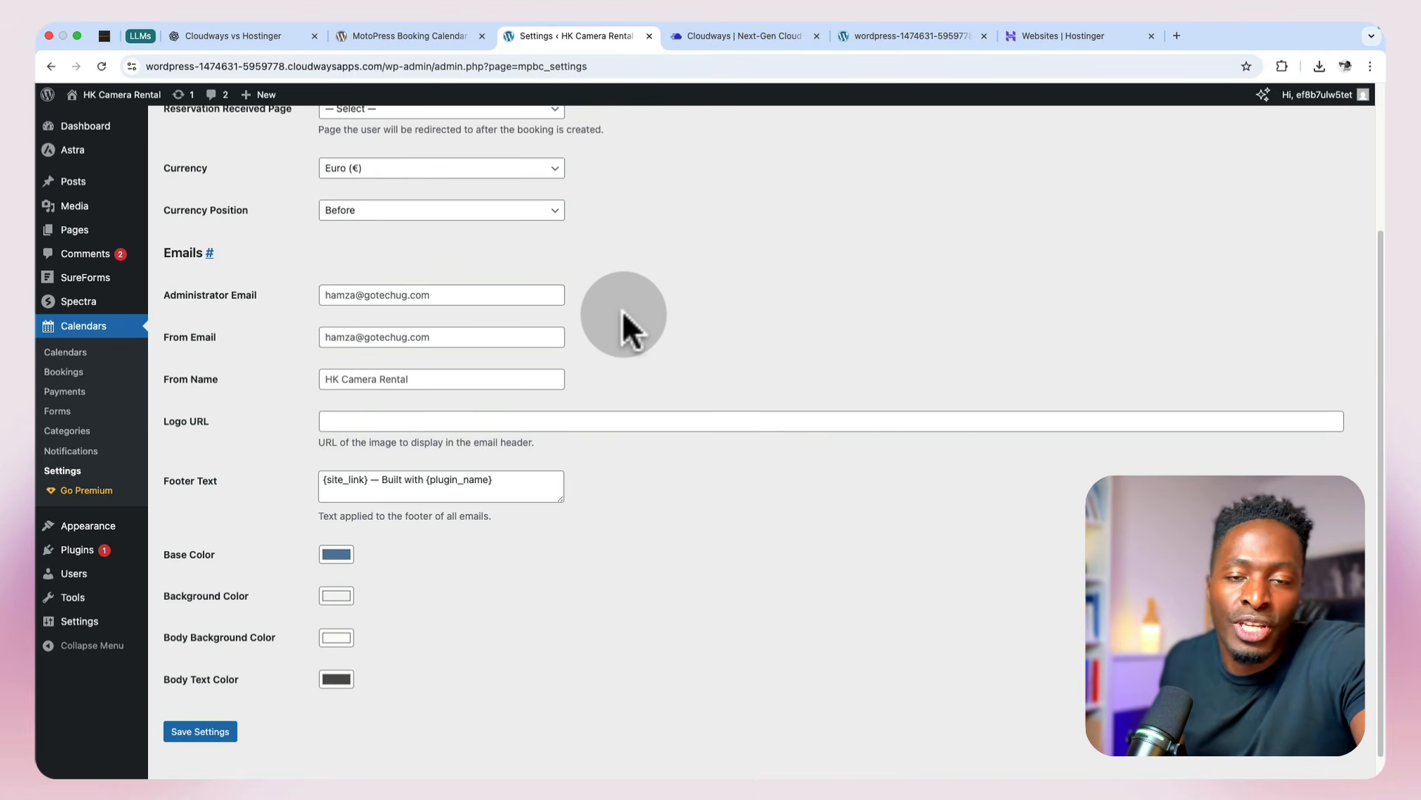
pyautogui.scroll(-1, 621, 310)
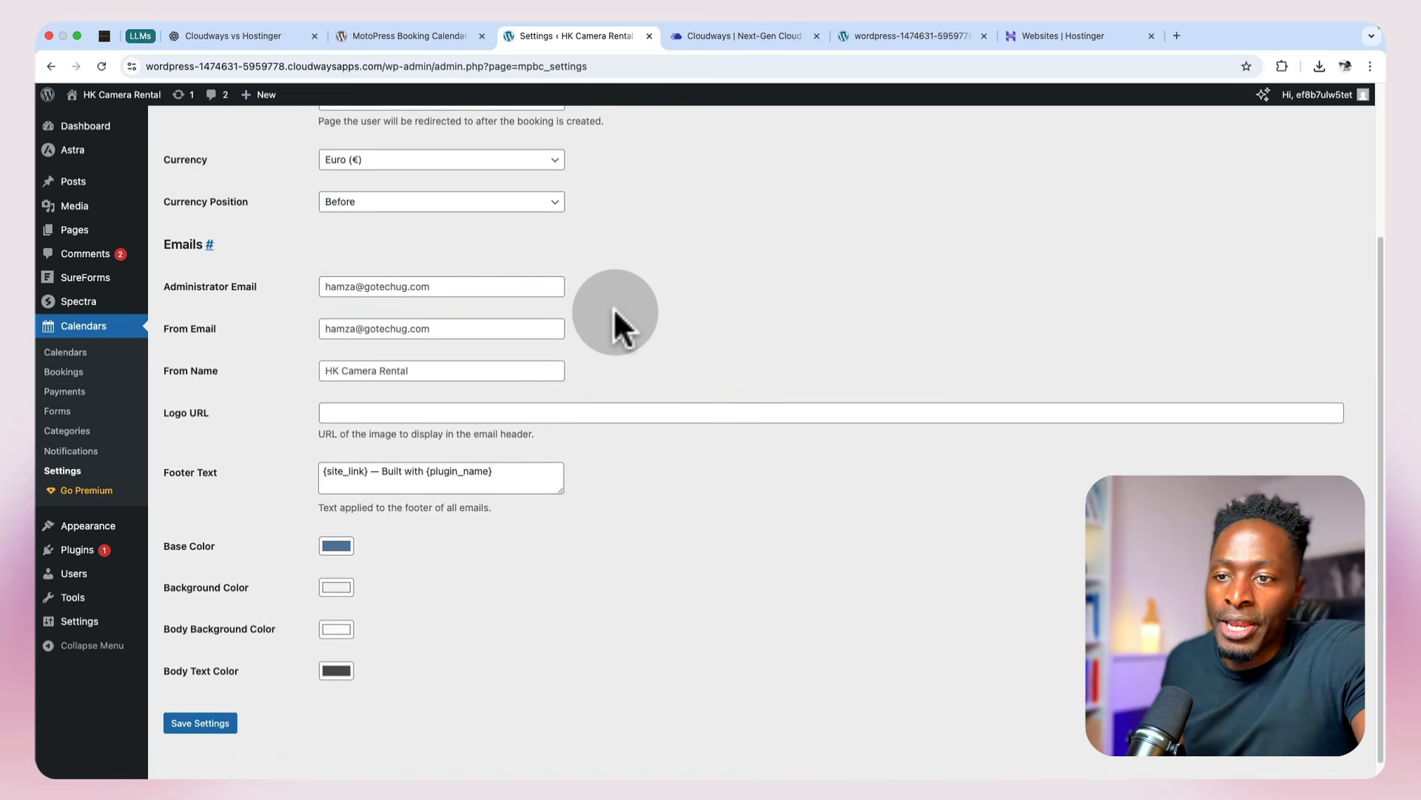
pyautogui.scroll(5, 613, 311)
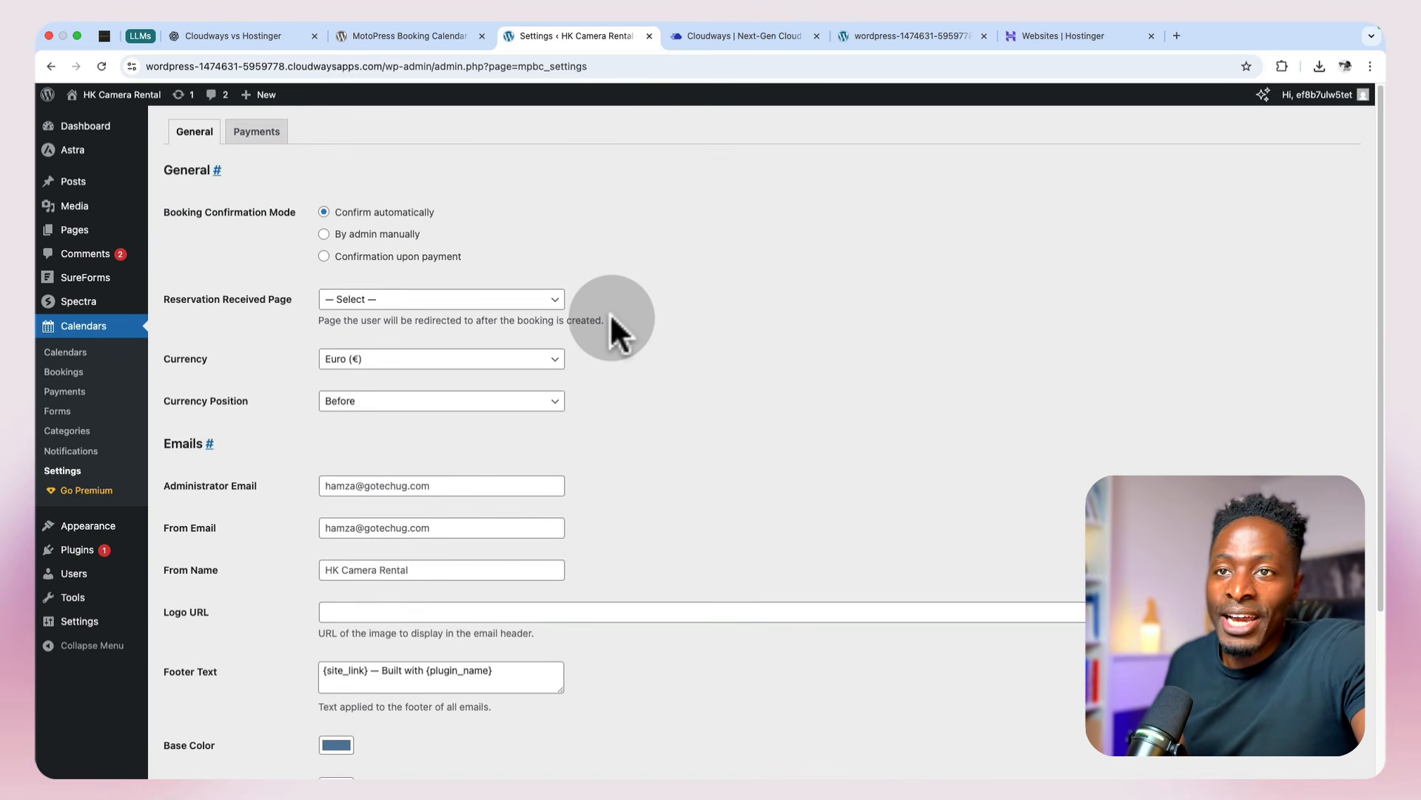
pyautogui.scroll(-5, 610, 313)
pyautogui.click(205, 711)
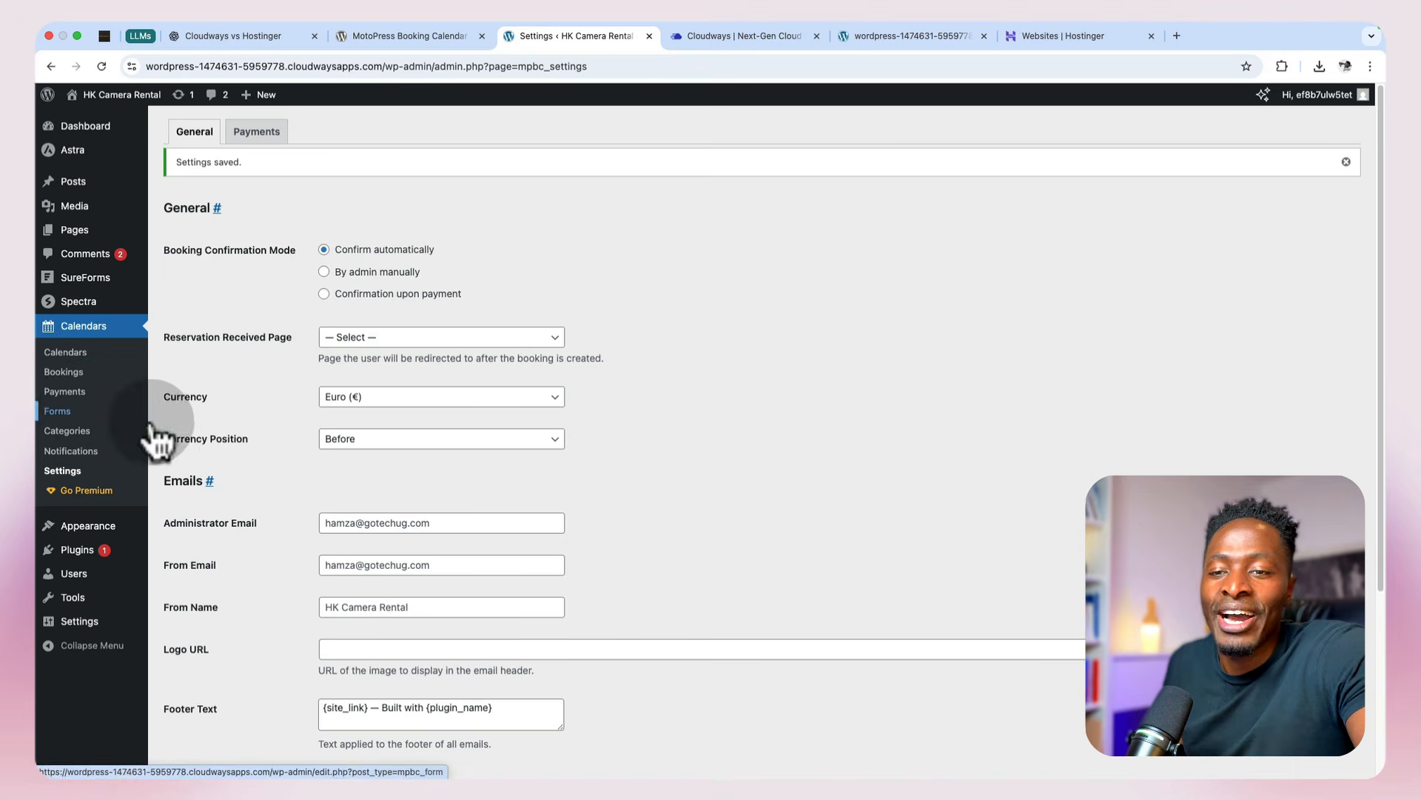
# Step: Add a calendar labelled Camera with multiple bookable units and daily bookings, and dismiss its quick start guide
pyautogui.click(67, 354)
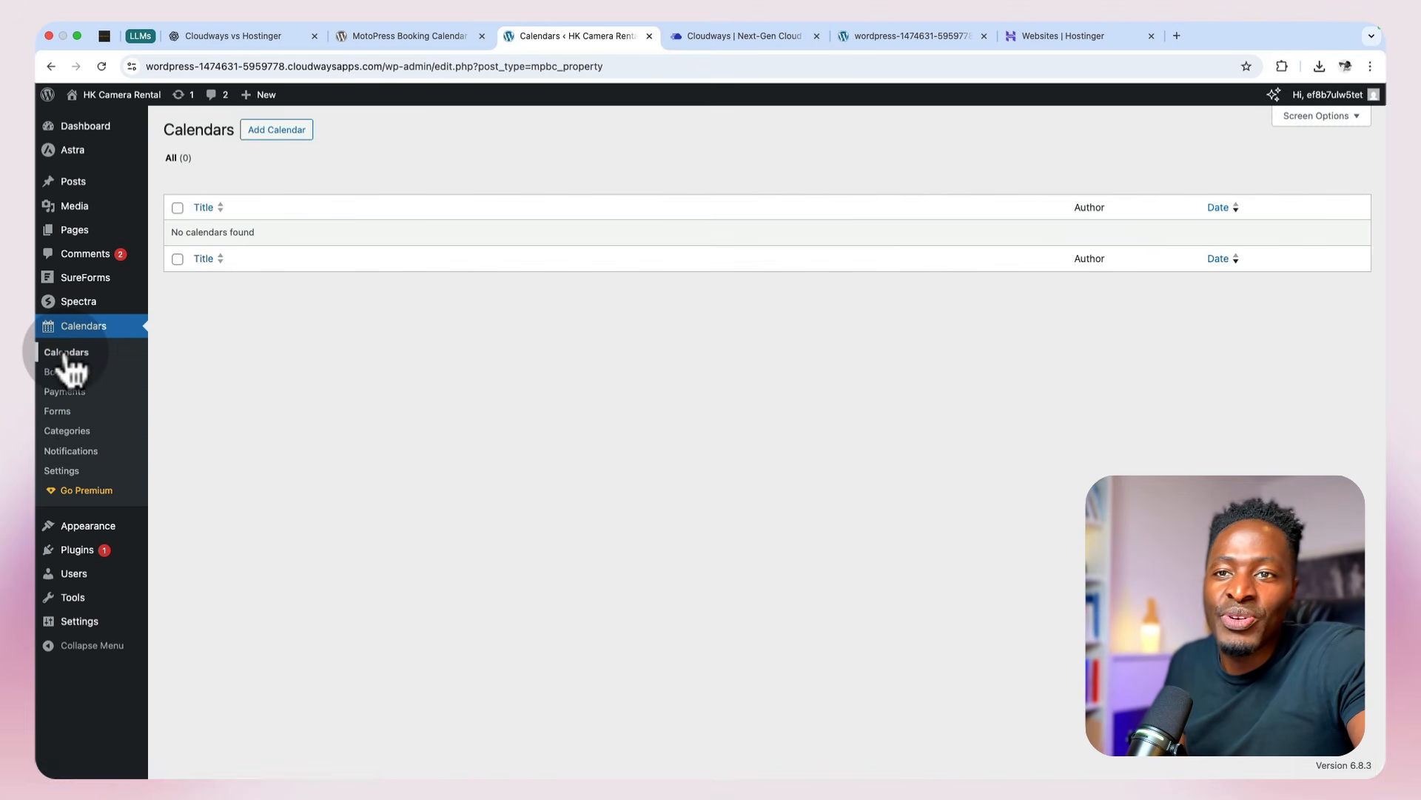
pyautogui.click(271, 133)
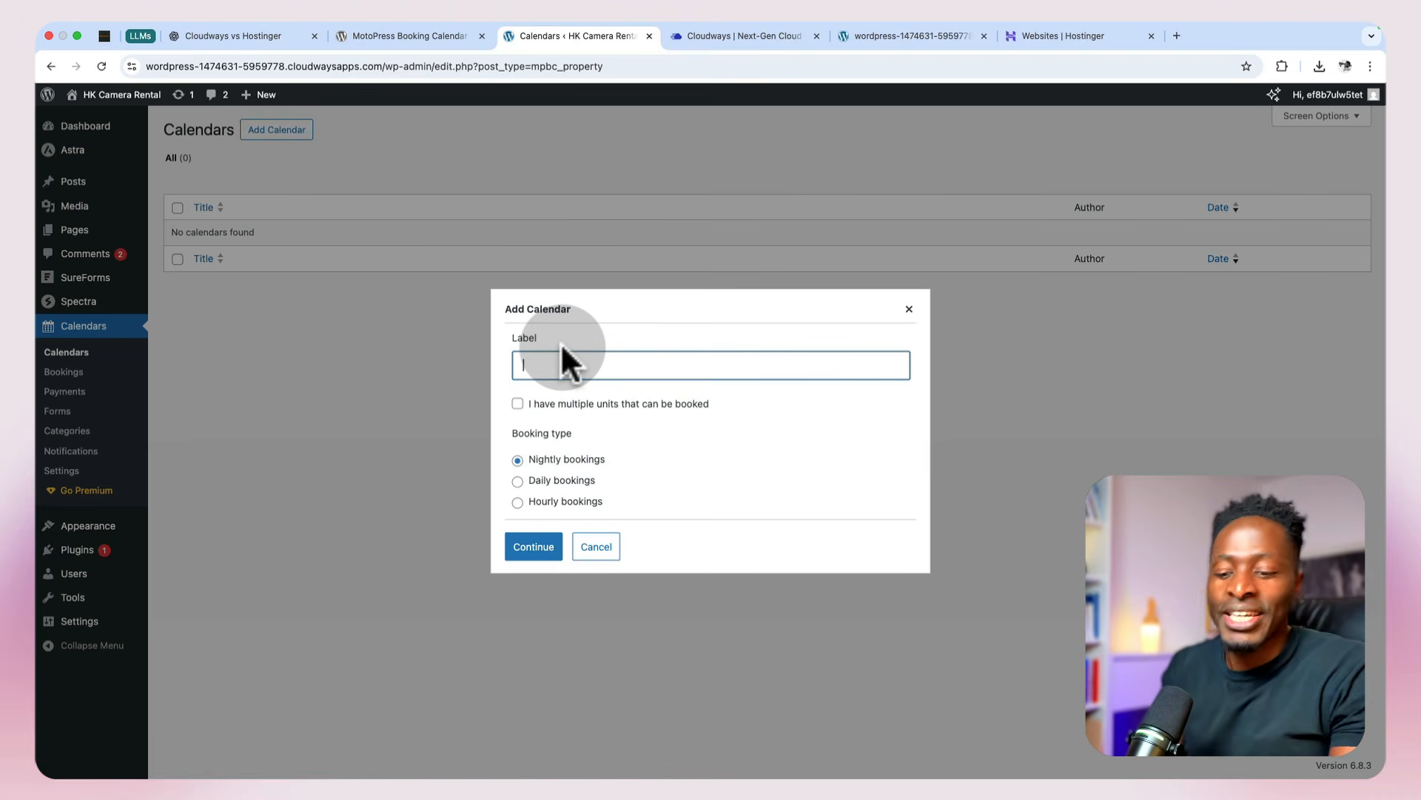
pyautogui.write('Camera')
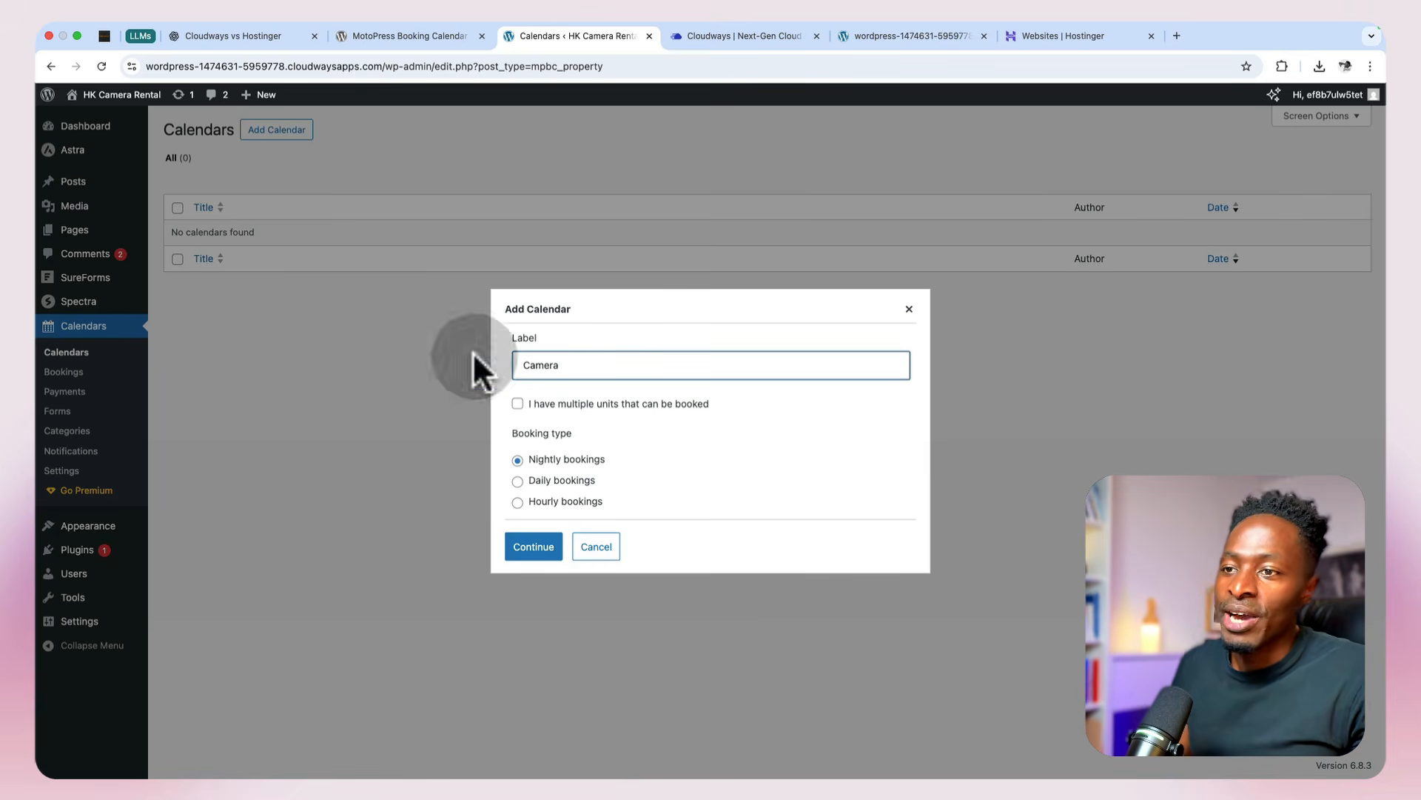
pyautogui.click(518, 404)
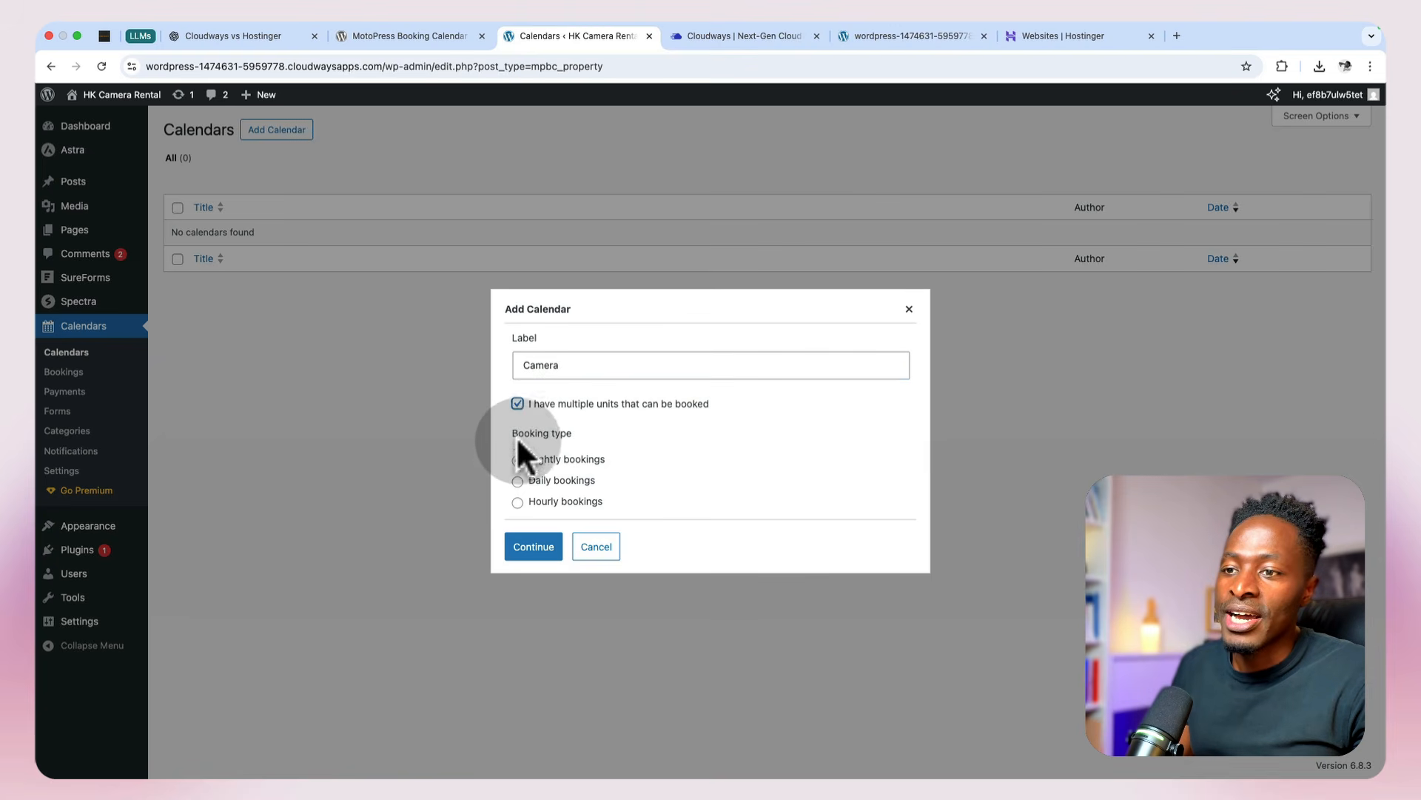
pyautogui.click(517, 482)
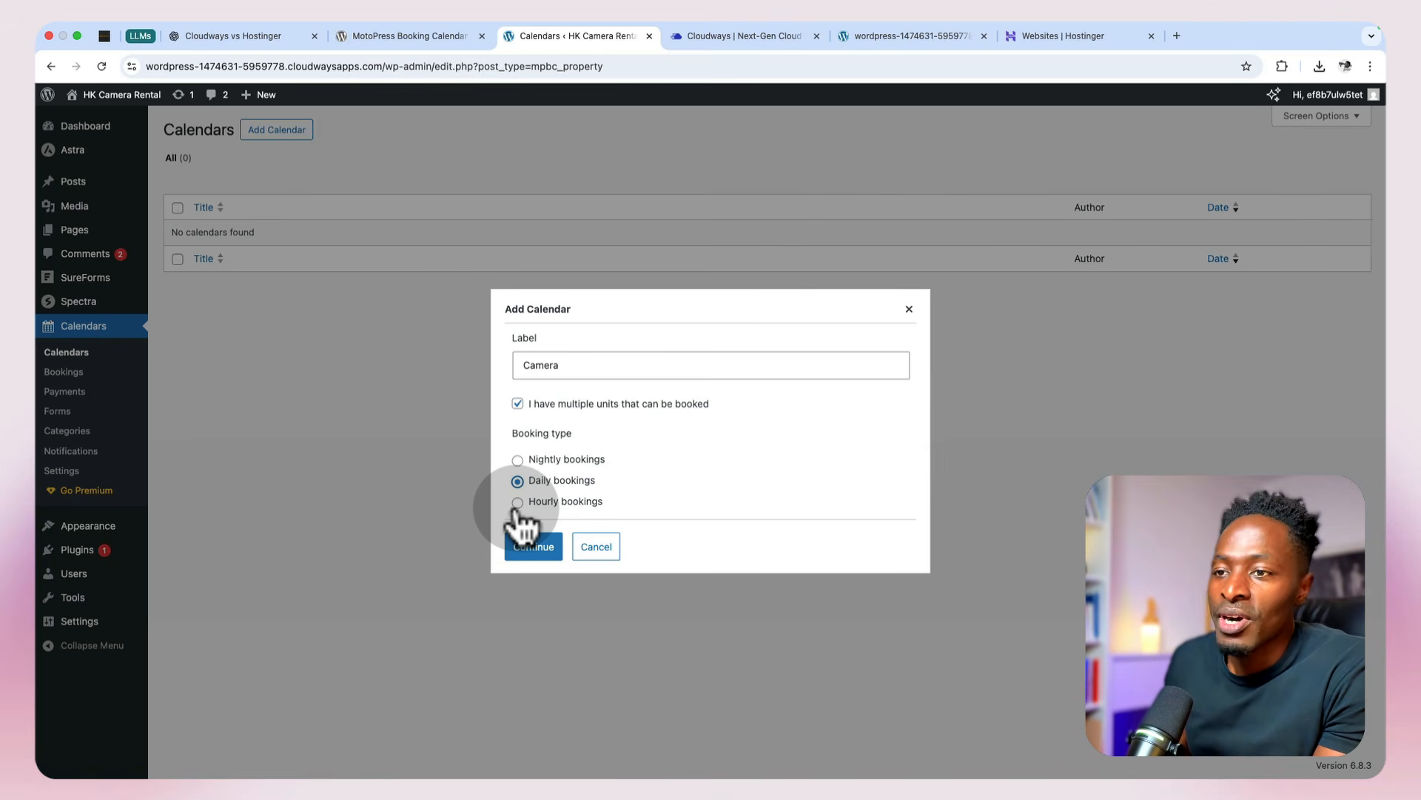
pyautogui.click(527, 546)
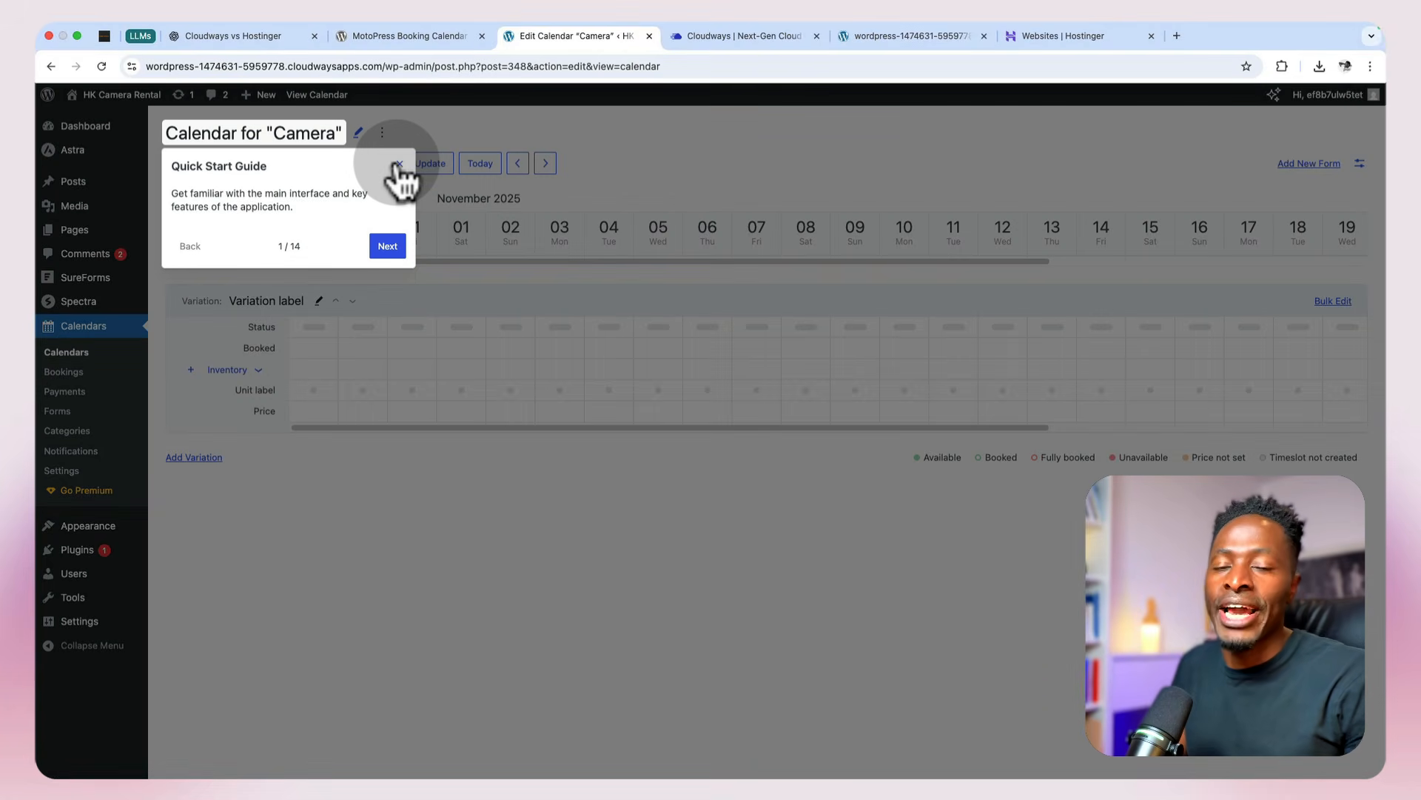
pyautogui.click(398, 165)
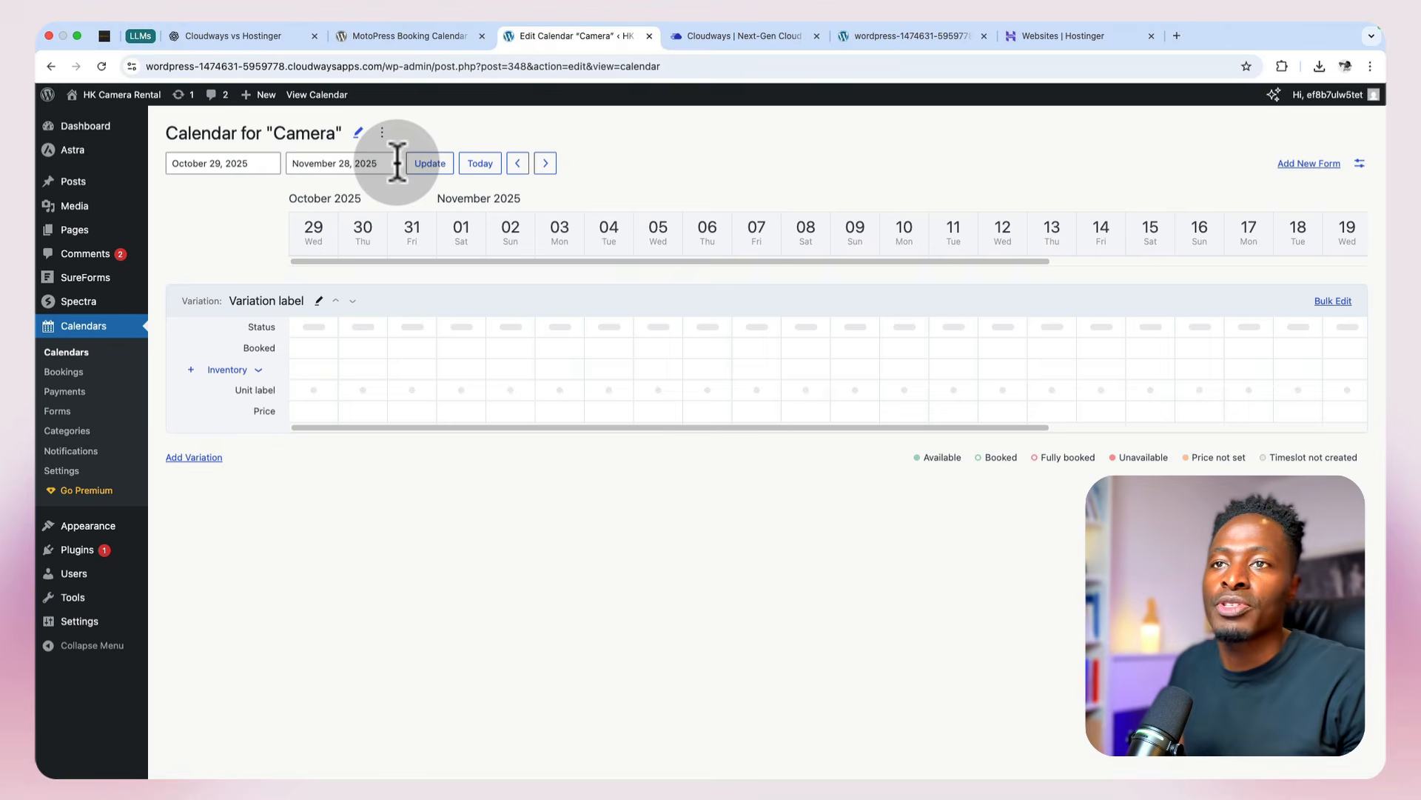
# Step: Retitle the Camera calendar as Cameras, save it, and close the page editor
pyautogui.click(358, 133)
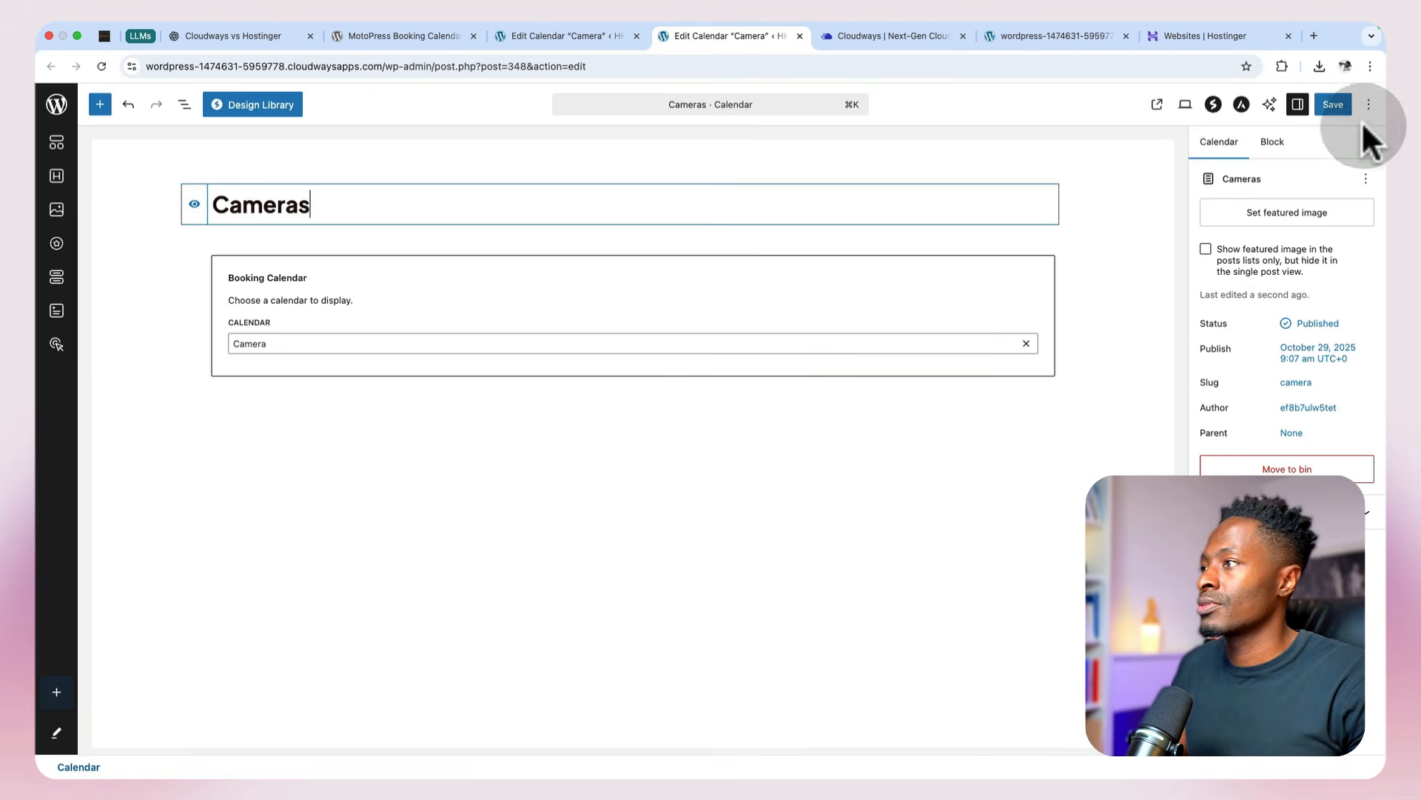
pyautogui.click(1331, 104)
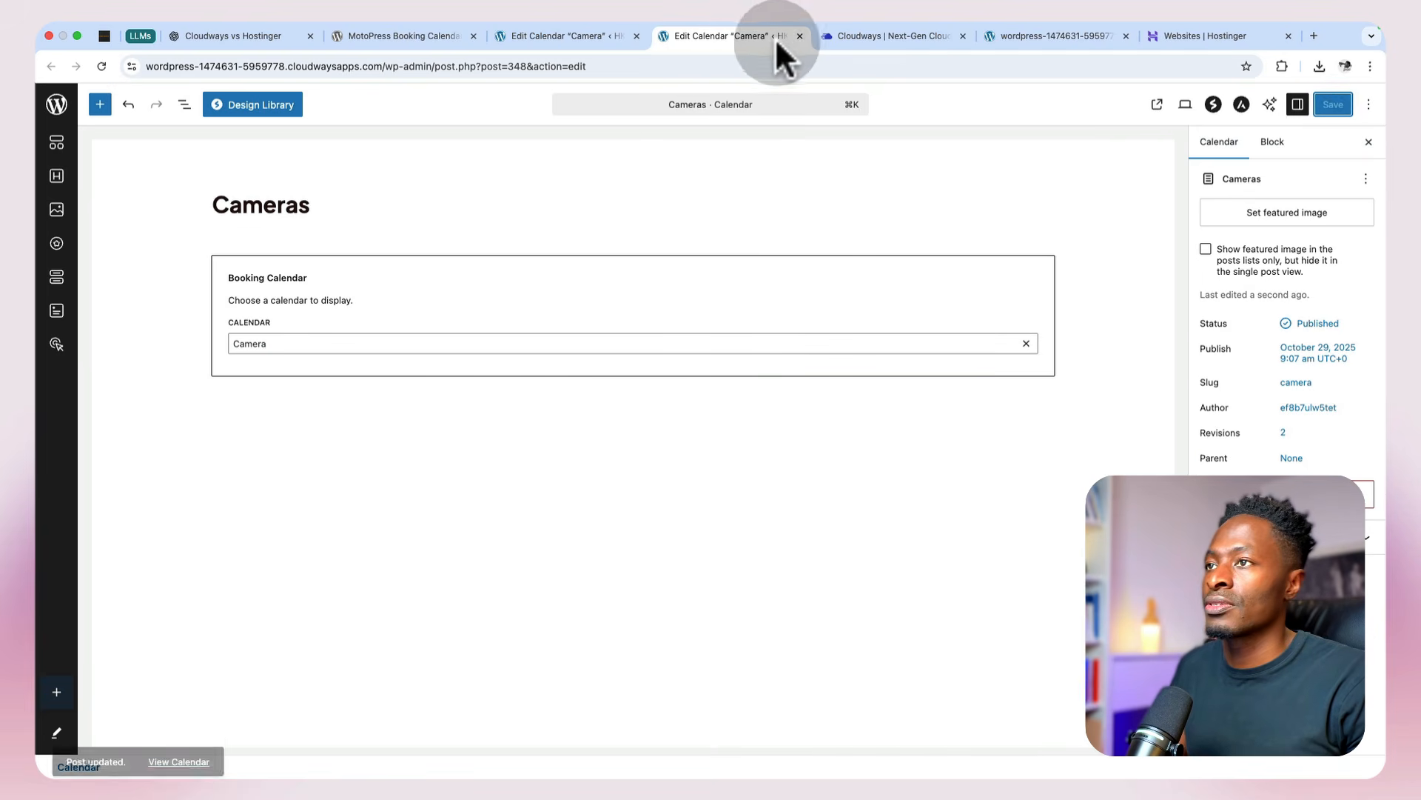
pyautogui.click(800, 35)
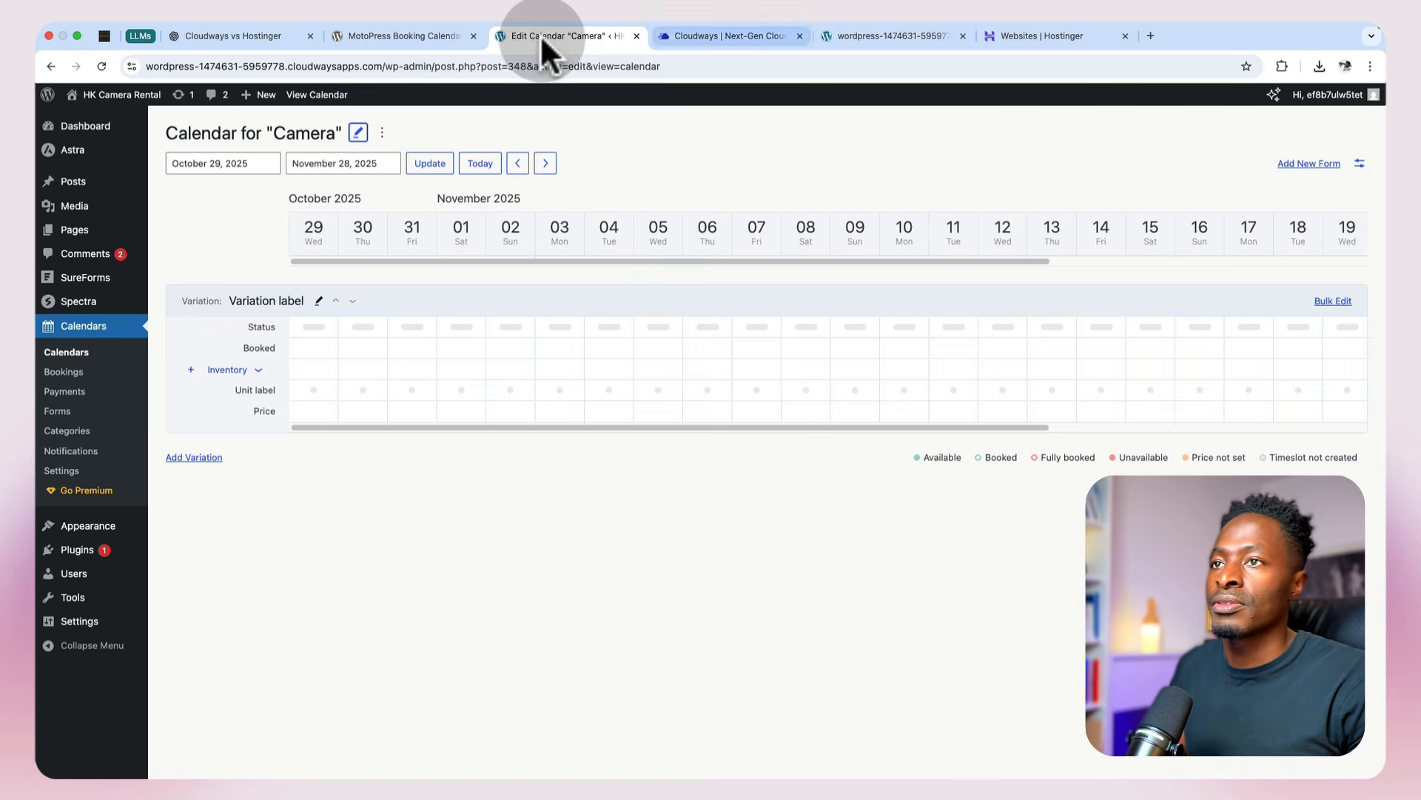
# Step: Reopen the Cameras calendar from the calendar list and update its displayed date range to end on July 31, 2026
pyautogui.click(68, 353)
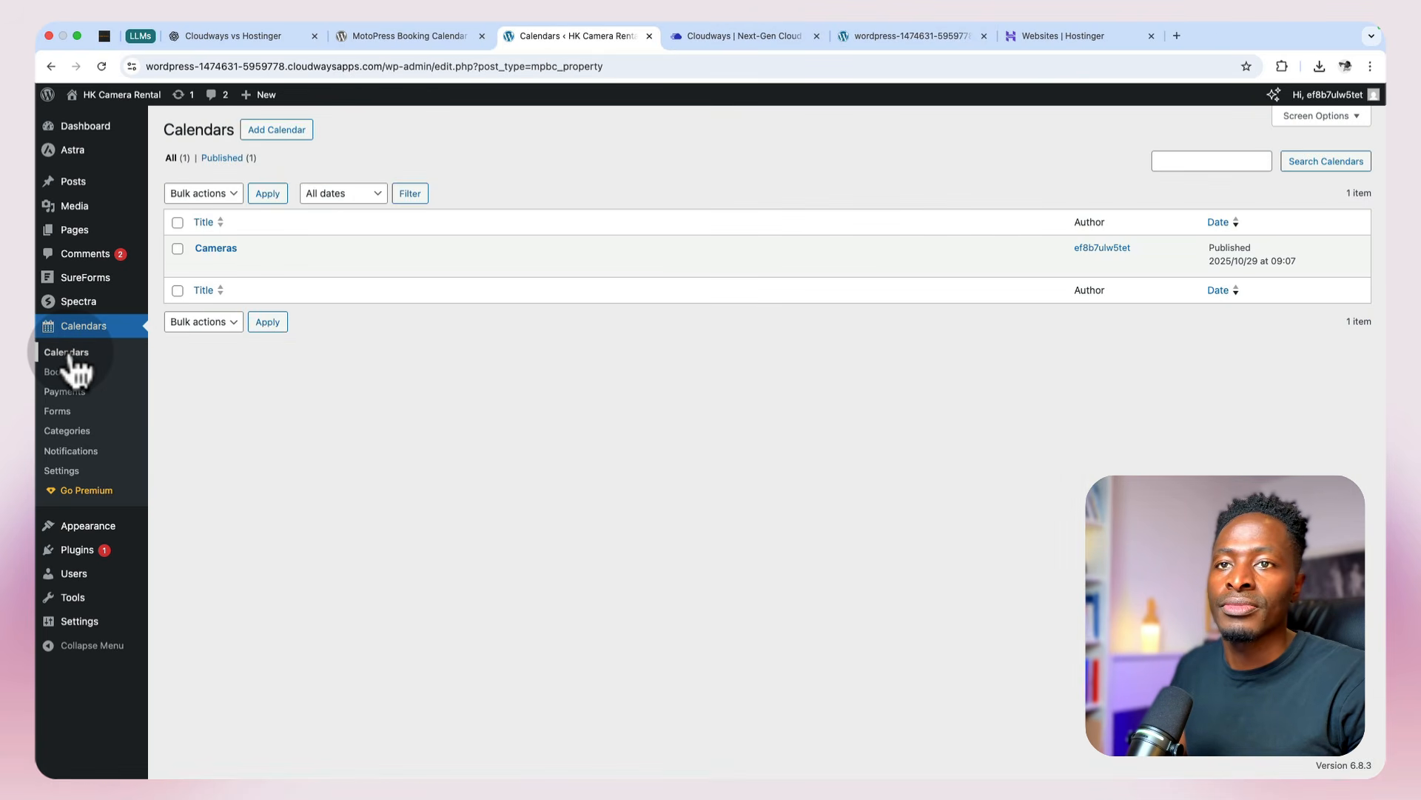
pyautogui.click(213, 266)
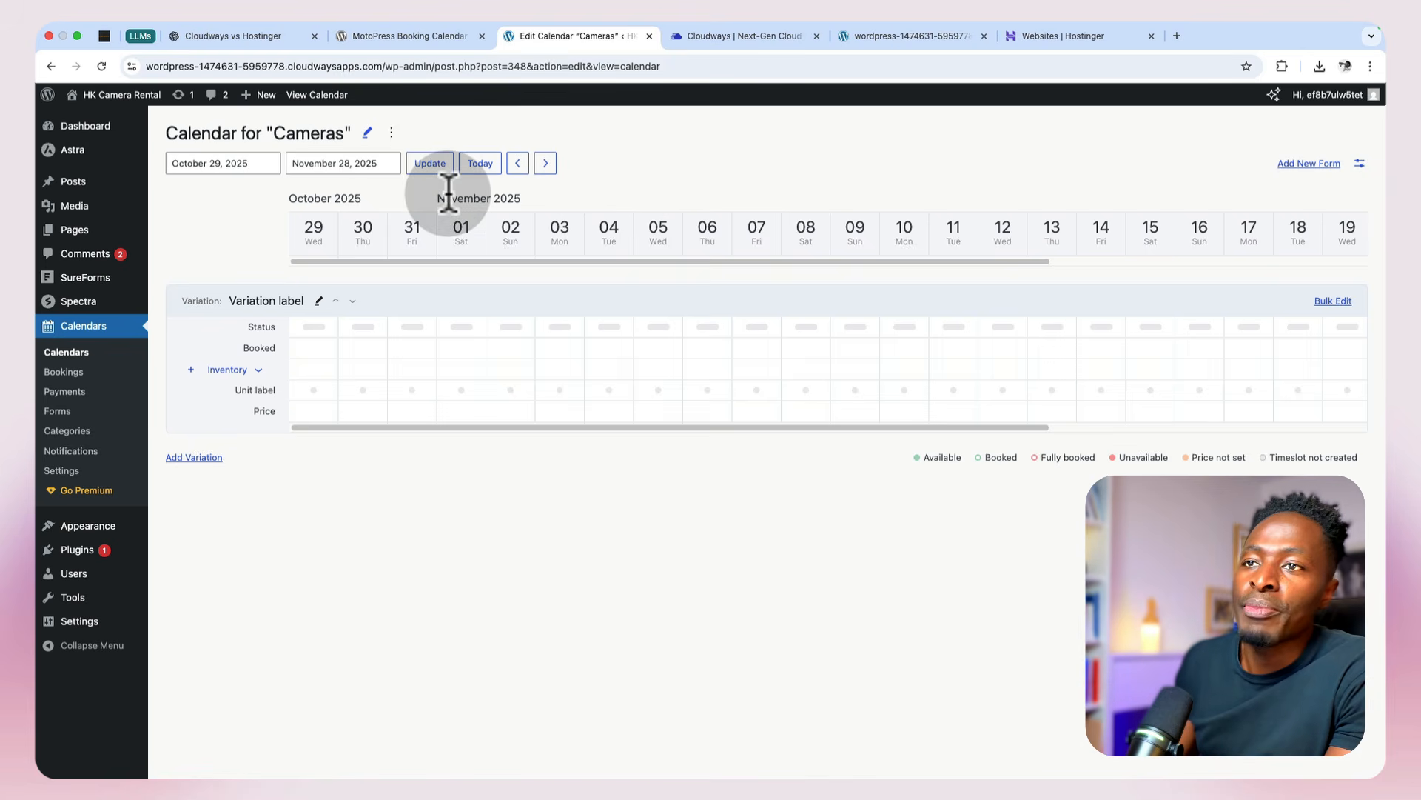
pyautogui.click(226, 163)
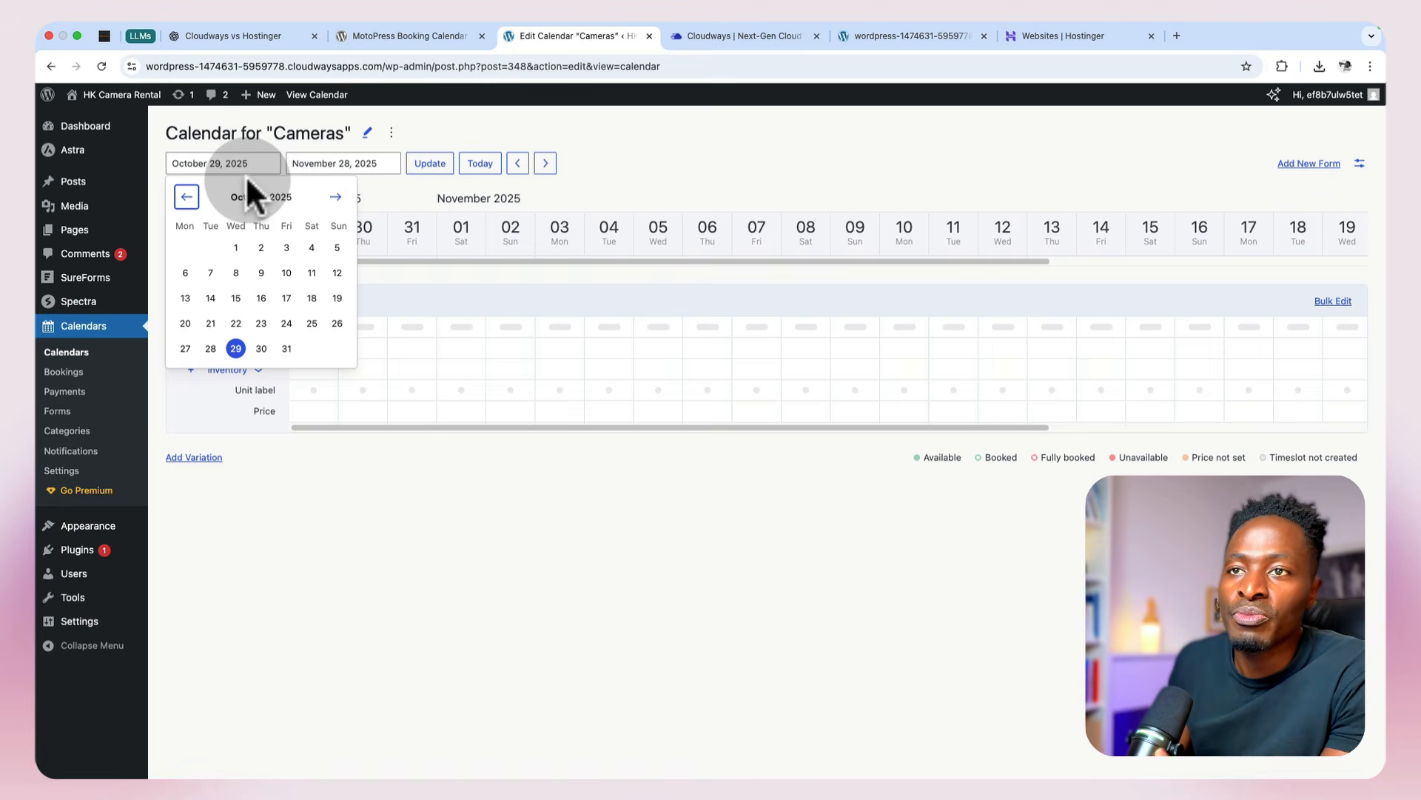
pyautogui.click(310, 163)
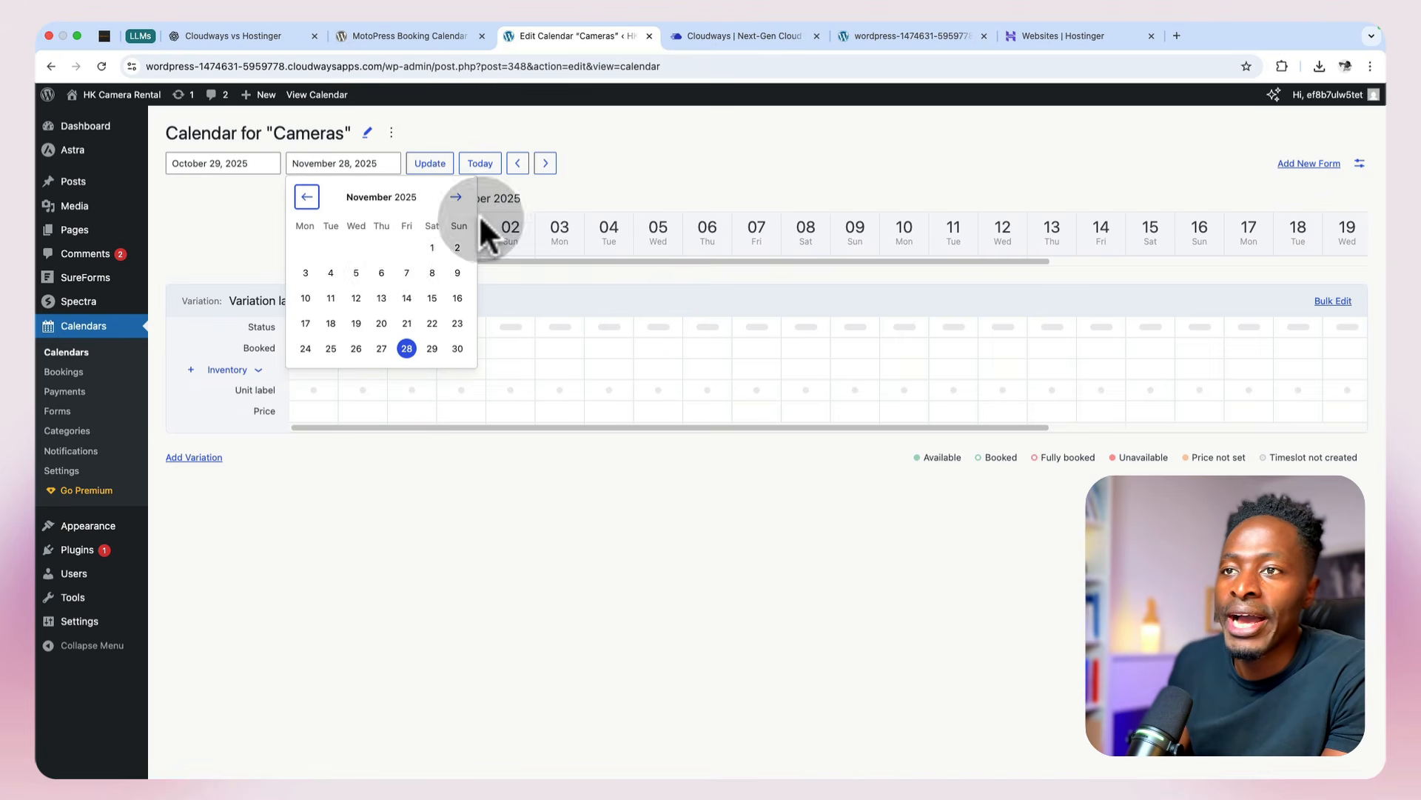
pyautogui.click(456, 197)
pyautogui.click(456, 197)
pyautogui.click(456, 197)
pyautogui.click(456, 197)
pyautogui.click(307, 197)
pyautogui.click(407, 348)
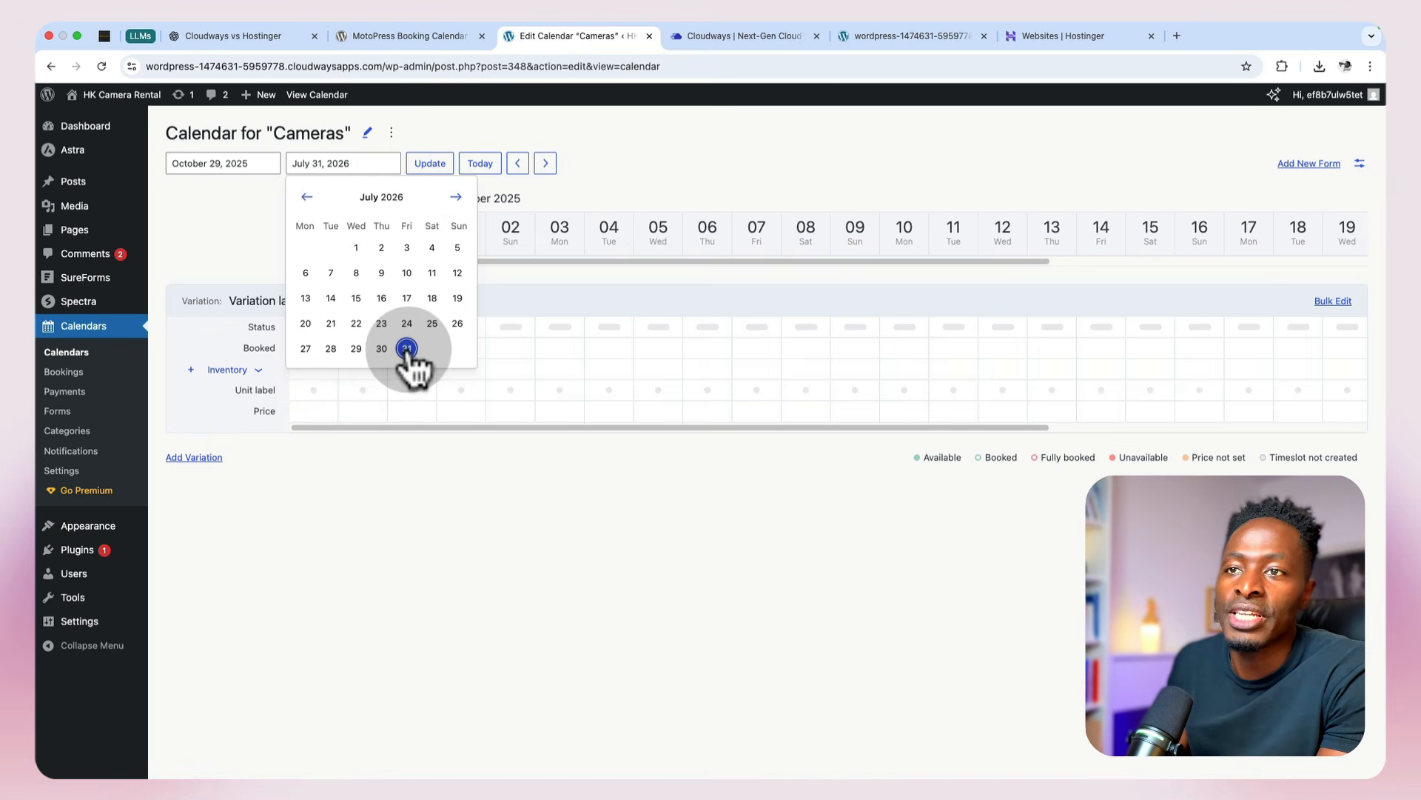
pyautogui.click(468, 516)
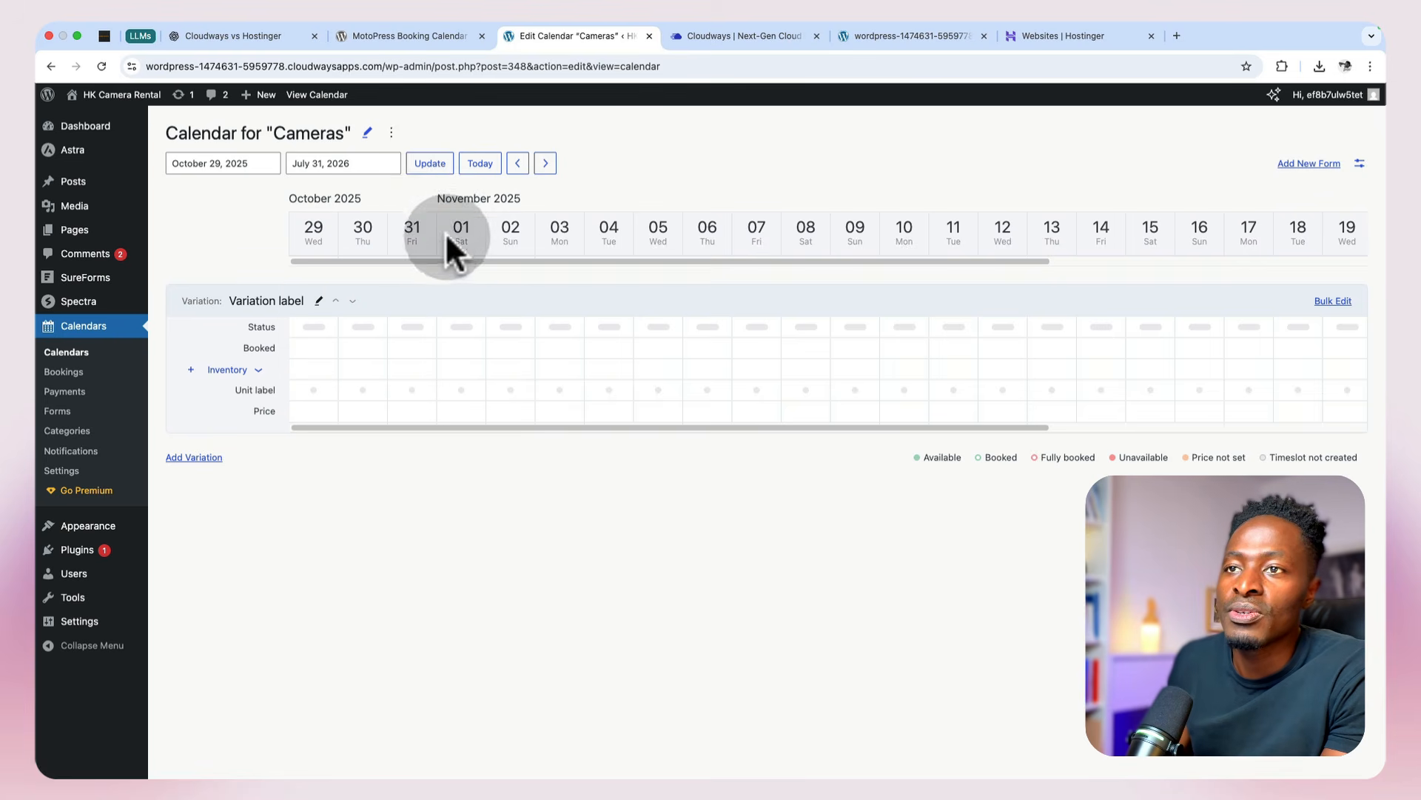
pyautogui.click(437, 176)
# Step: Title the variation "Canon EOS R5 (Mirrorless 45MP)", enter the details "Perfect for commercial shoots, events, or high-end creative projects", and fill in its description
pyautogui.click(319, 300)
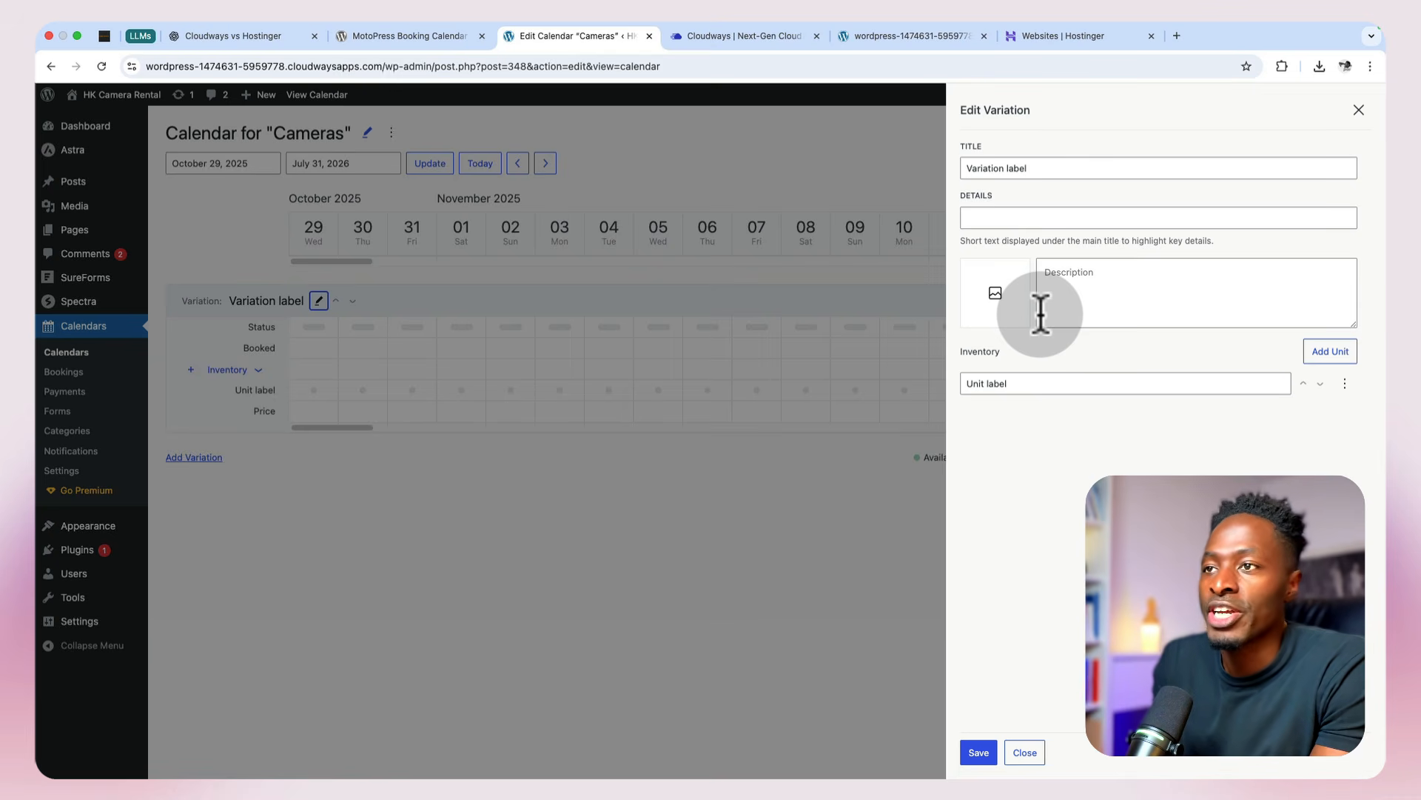
pyautogui.tripleClick(1040, 167)
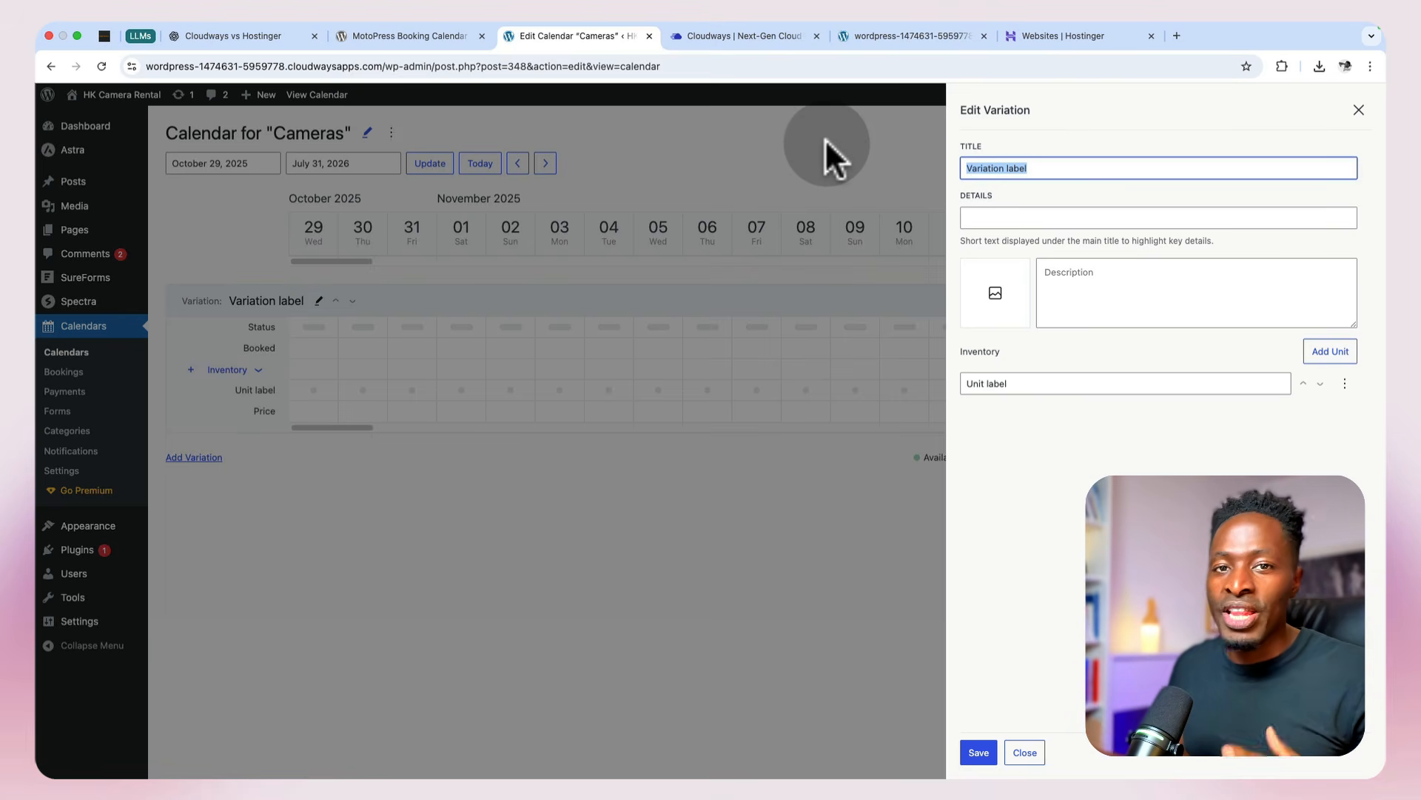
pyautogui.write('Canon EOS R5 (Mirrorless 45MP)')
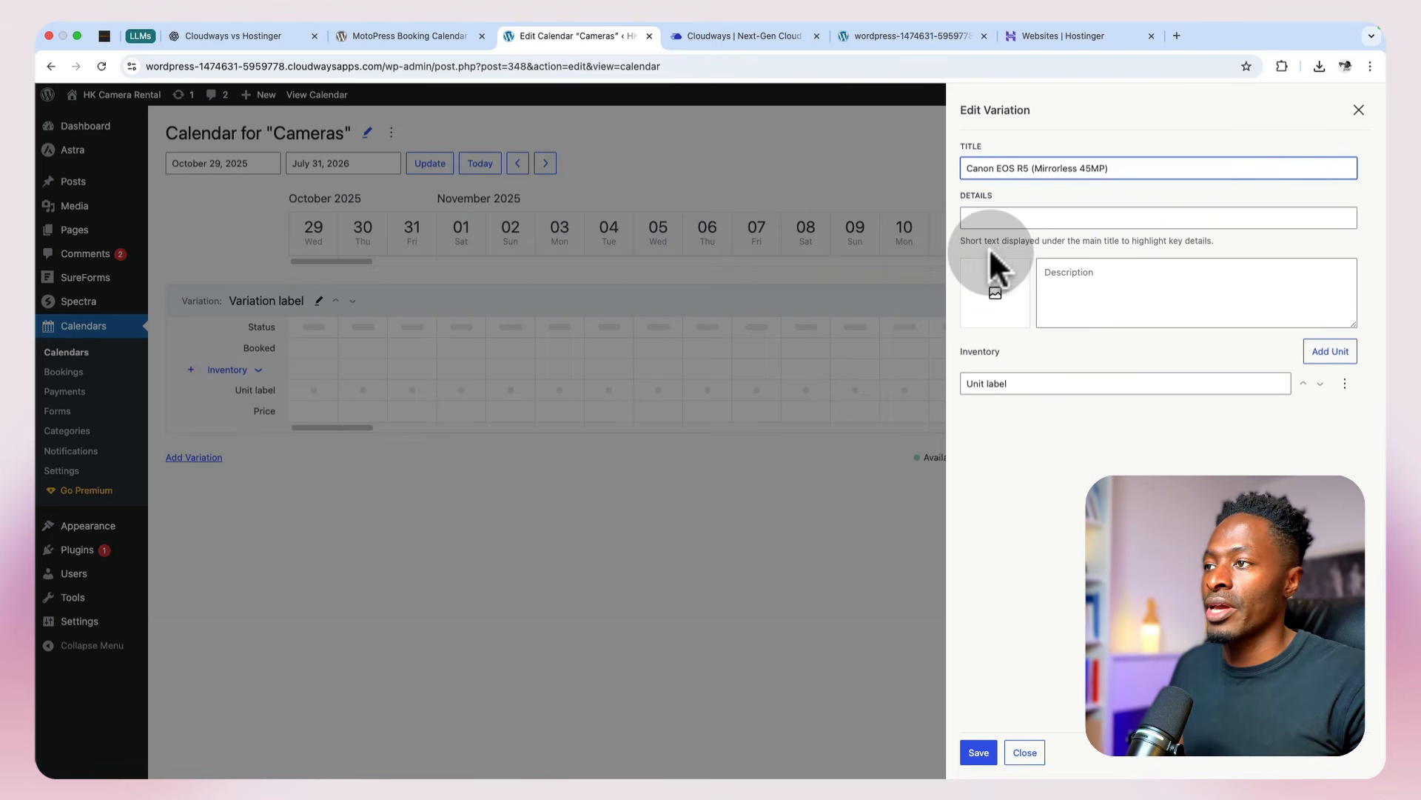
pyautogui.click(1006, 213)
pyautogui.write('Perfect for commercial shoots, events, or high-end creative projects')
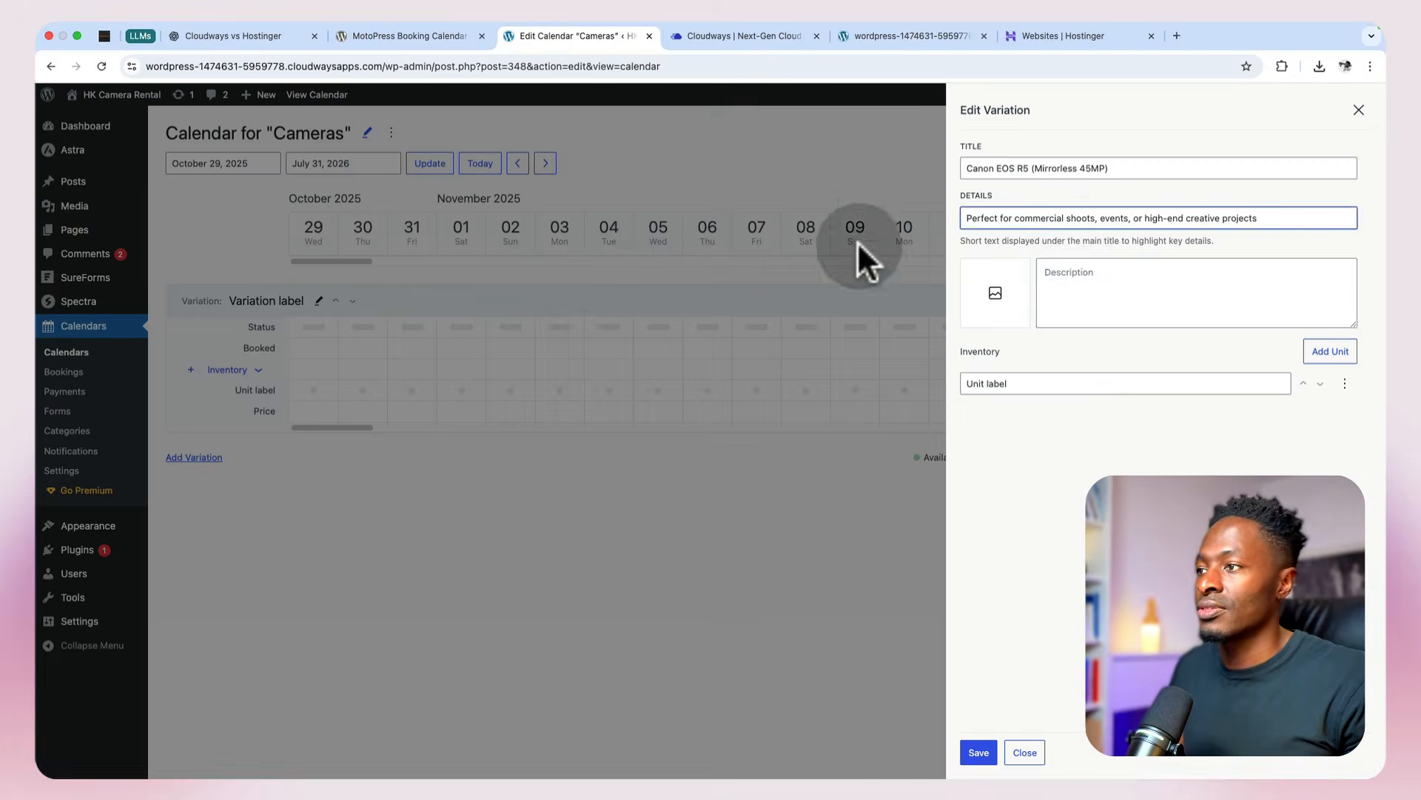
pyautogui.click(1085, 278)
pyautogui.write('A powerhouse for photographers and filmmakers alike — delivers stunning 8K video, razor-sharp stills, and lightning-fast autofocus. Perfect for commercial shoots, events, or high-end creative projects.')
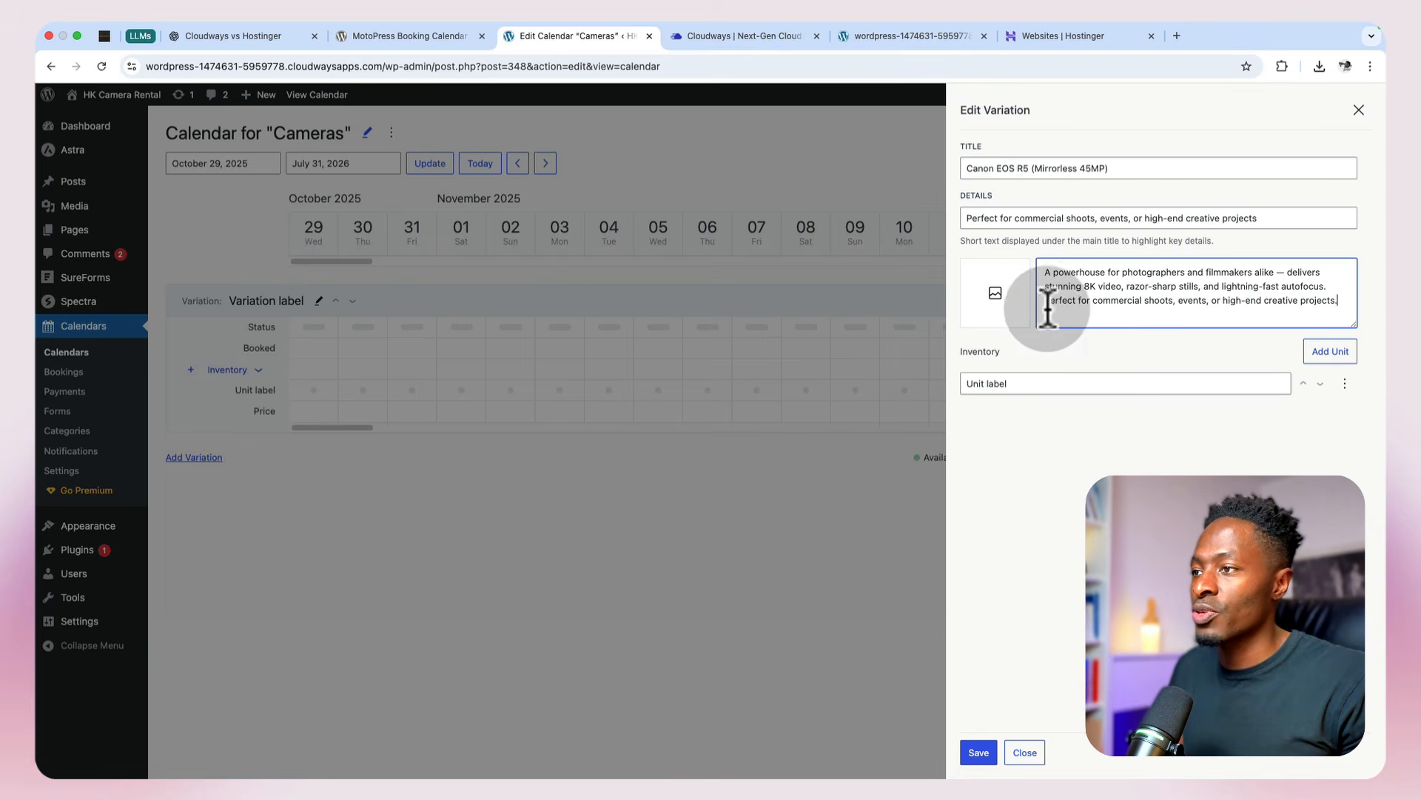
# Step: Upload the Canon EOS R5 photo from the Desktop as the variation's image, with the alt text "Canon EOS R5 (Mirrorless 45MP)"
pyautogui.click(995, 294)
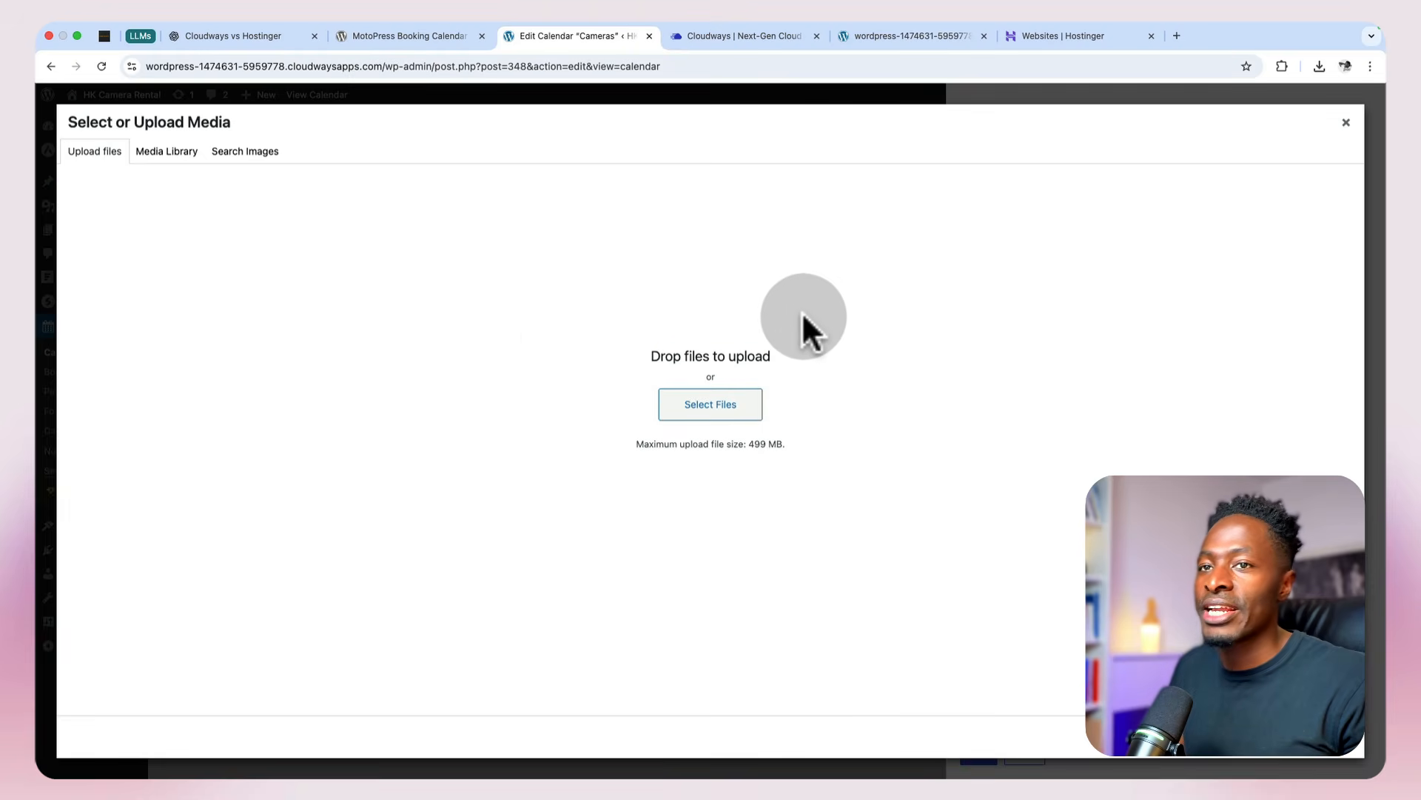
pyautogui.click(720, 407)
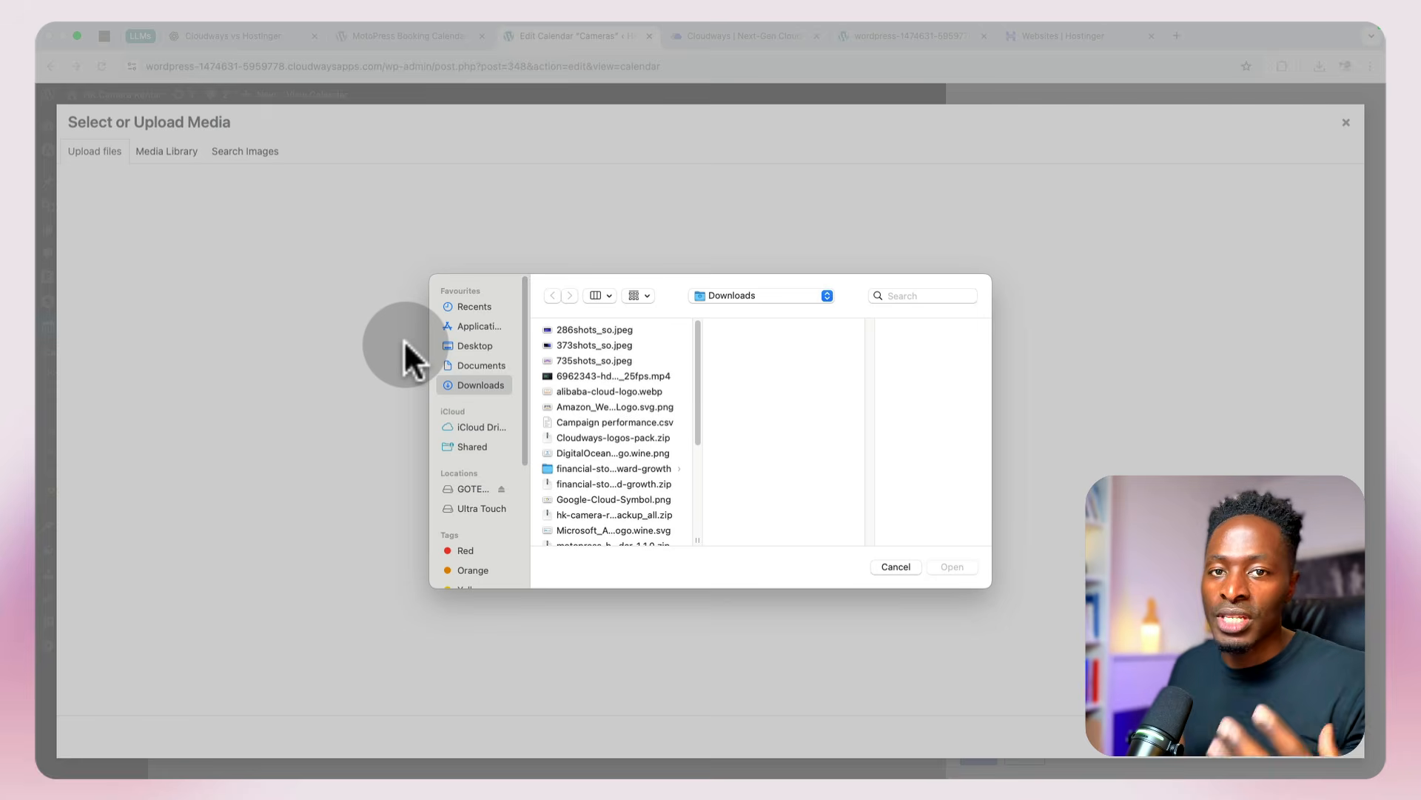
pyautogui.click(475, 346)
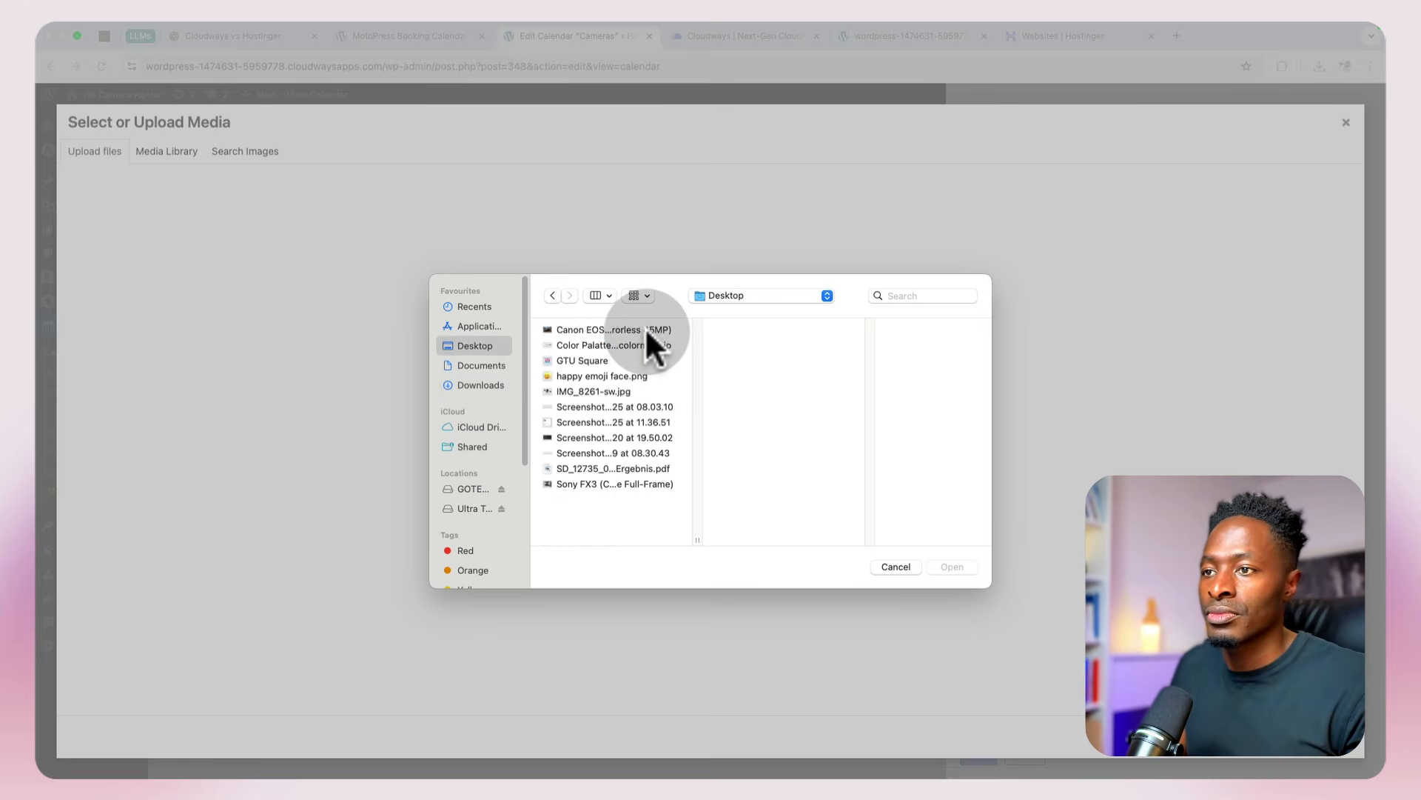
pyautogui.click(645, 329)
pyautogui.click(953, 567)
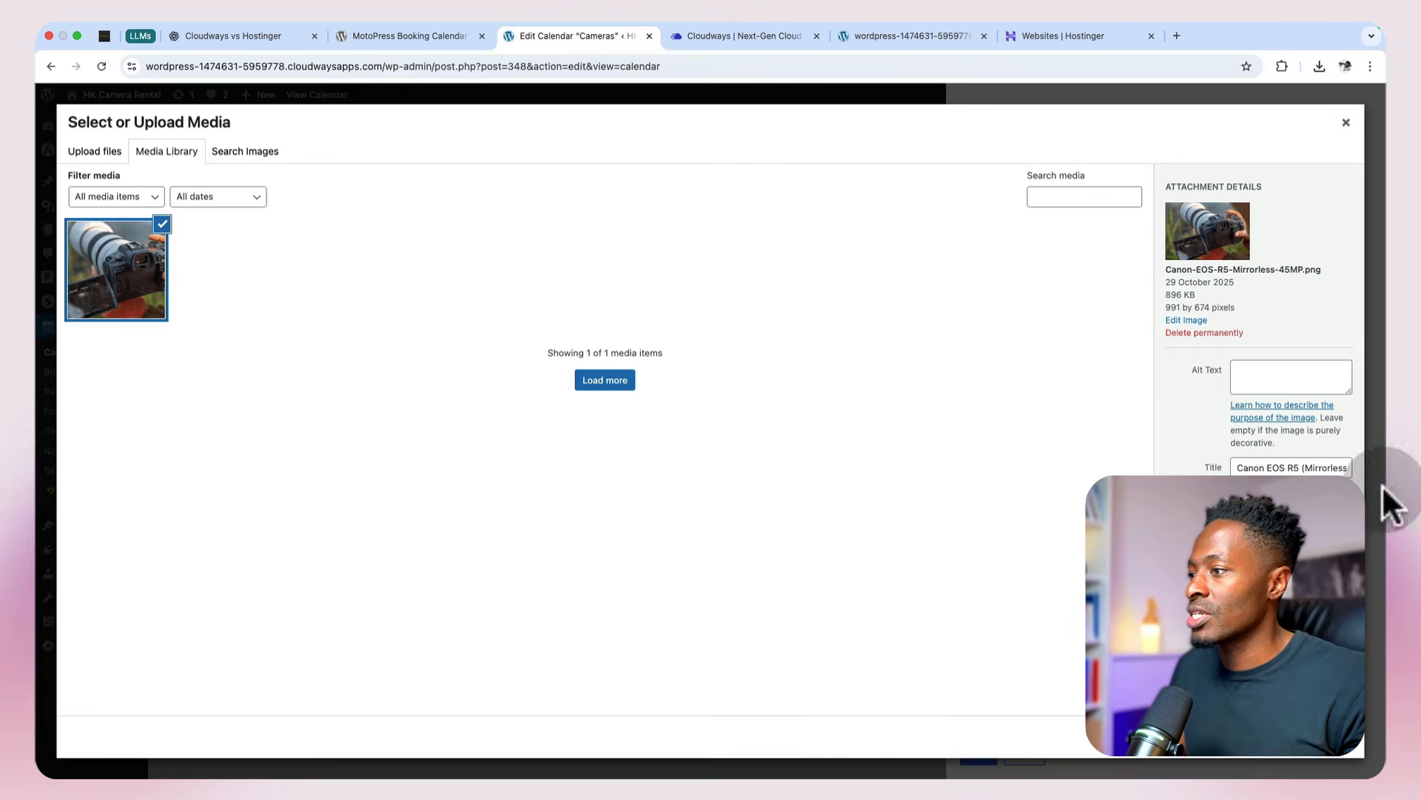
pyautogui.tripleClick(1277, 463)
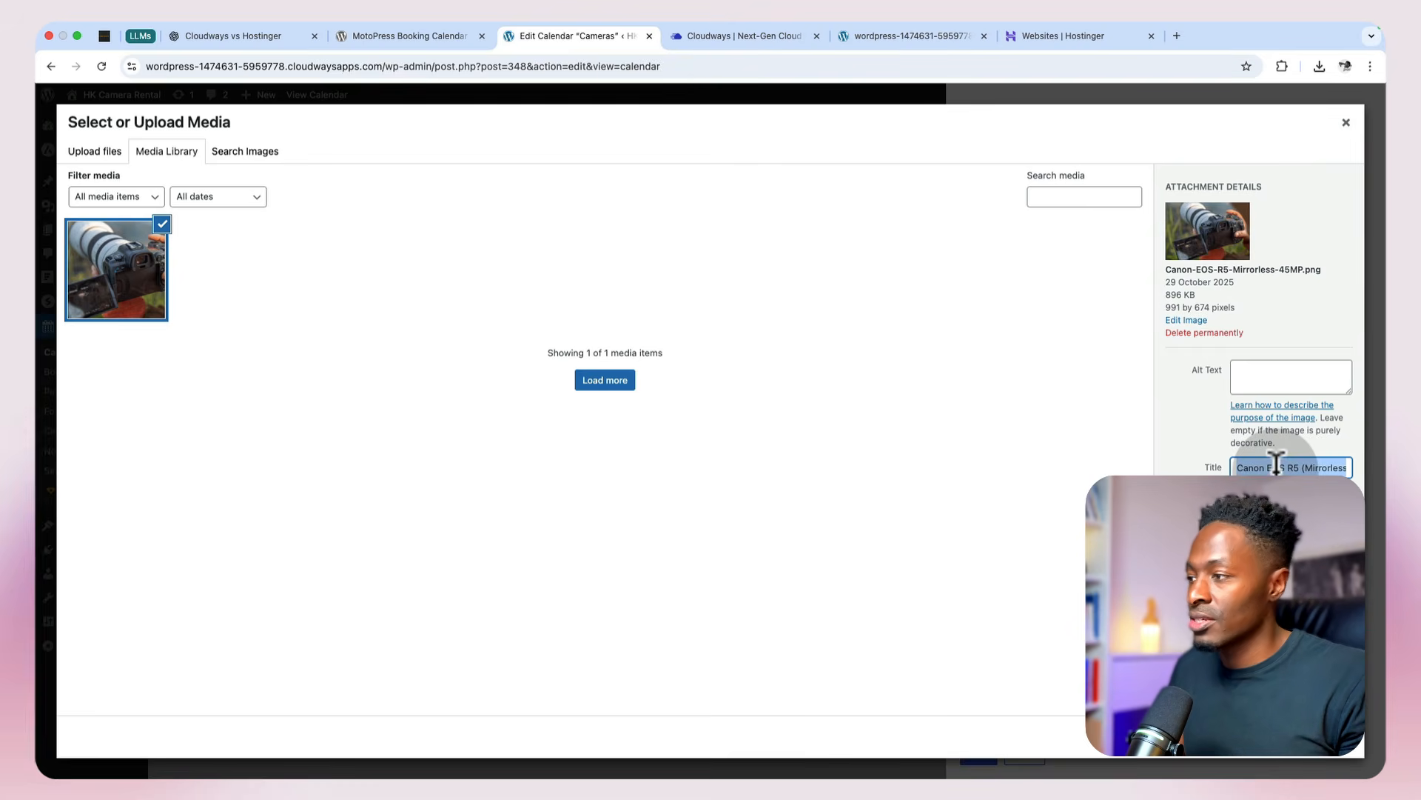
pyautogui.click(1273, 368)
pyautogui.write('Canon EOS R5 (Mirrorless 45MP)')
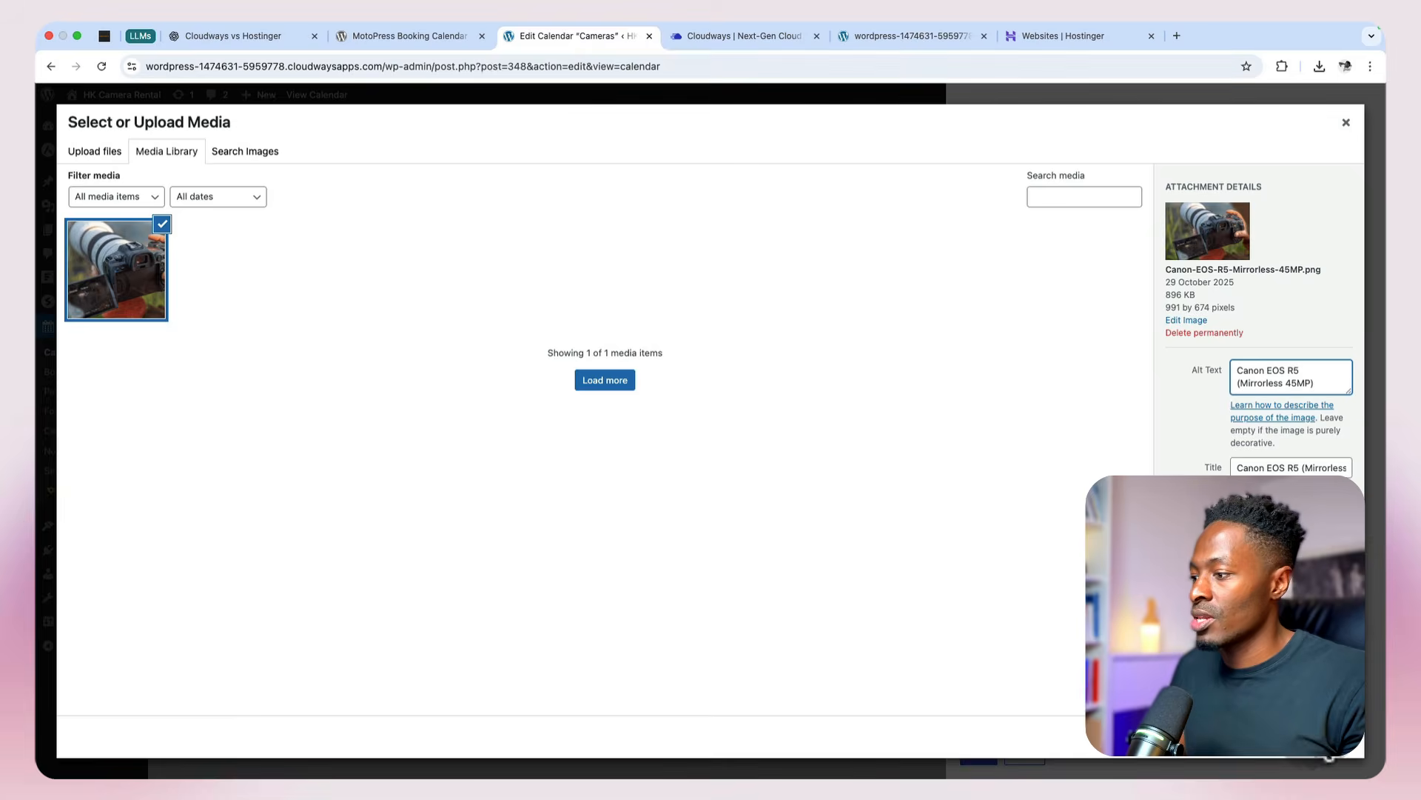
pyautogui.click(1317, 733)
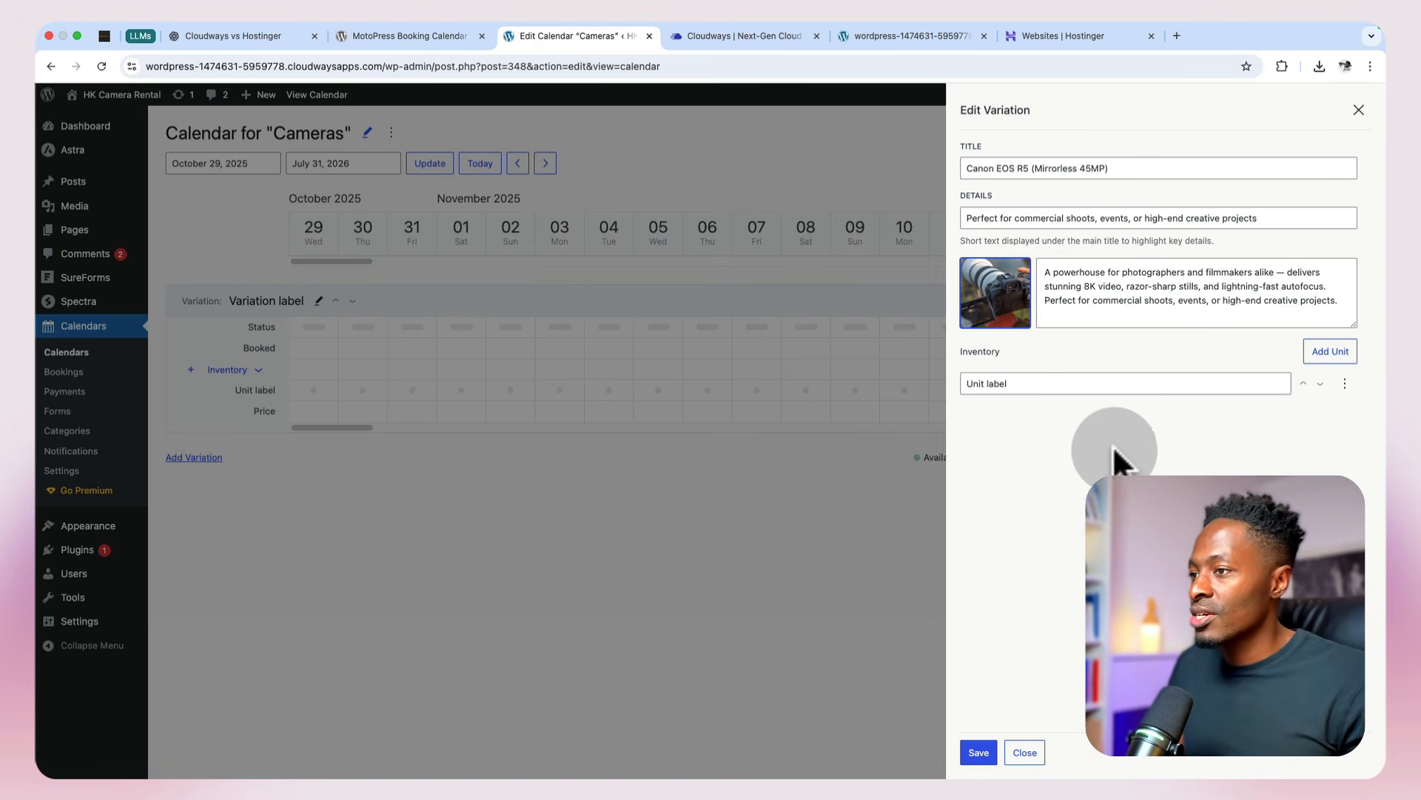
# Step: Expand the inventory to three units named "Canon EOS R5 (Mirrorless 45MP) - 1" through "- 3" and save the variation
pyautogui.click(1333, 353)
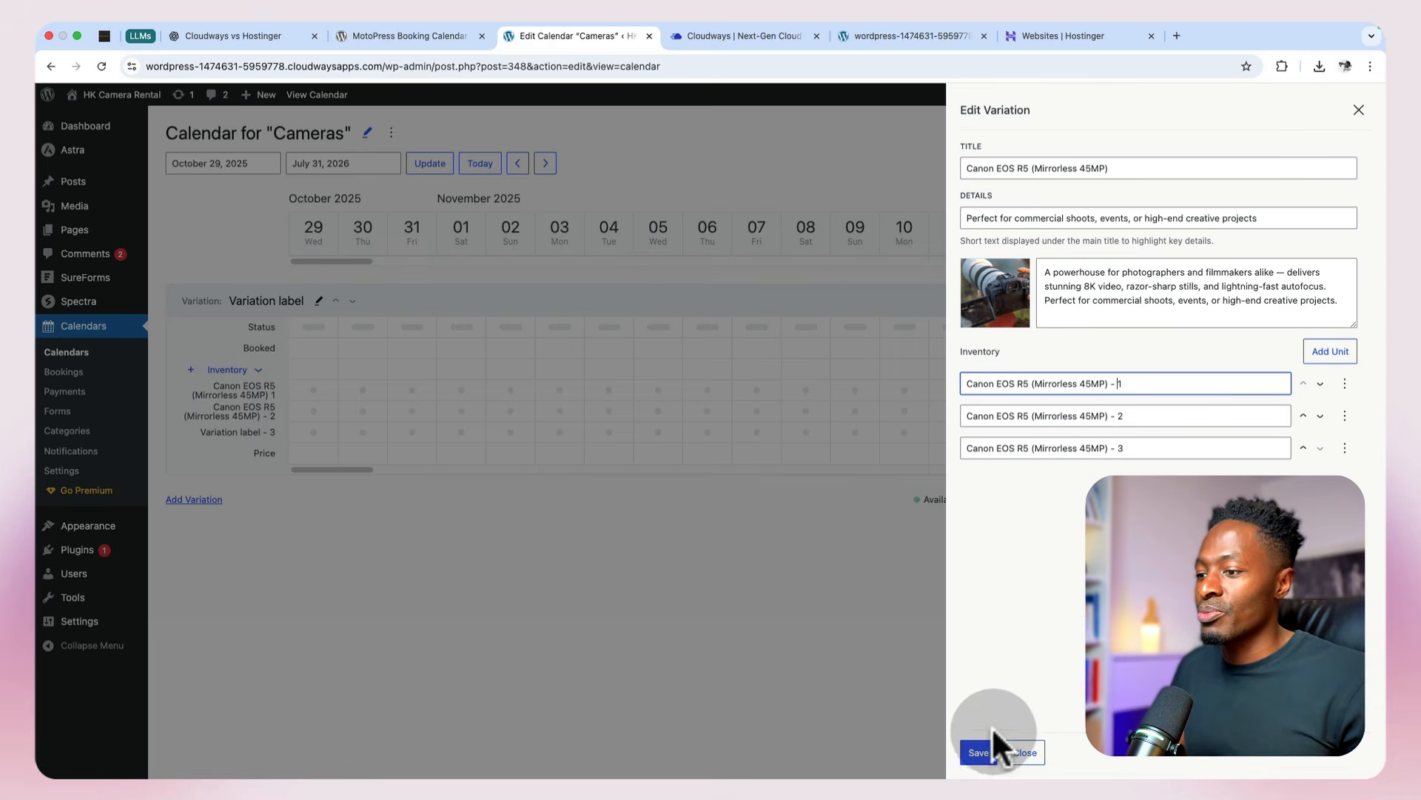
pyautogui.click(983, 748)
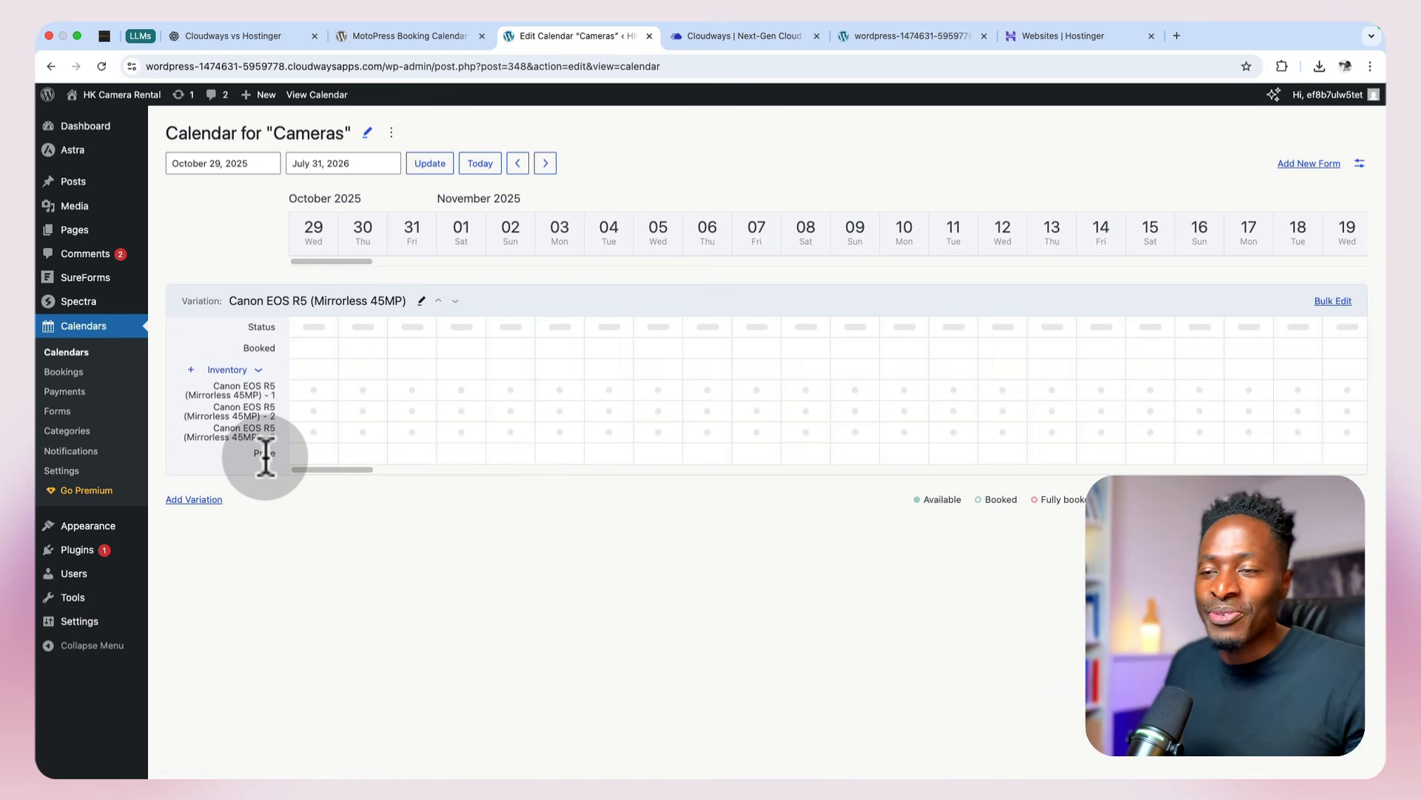
# Step: Bulk edit the Canon EOS R5 variation so all three units are available at a price of 89 per unit, then save and close
pyautogui.click(1319, 299)
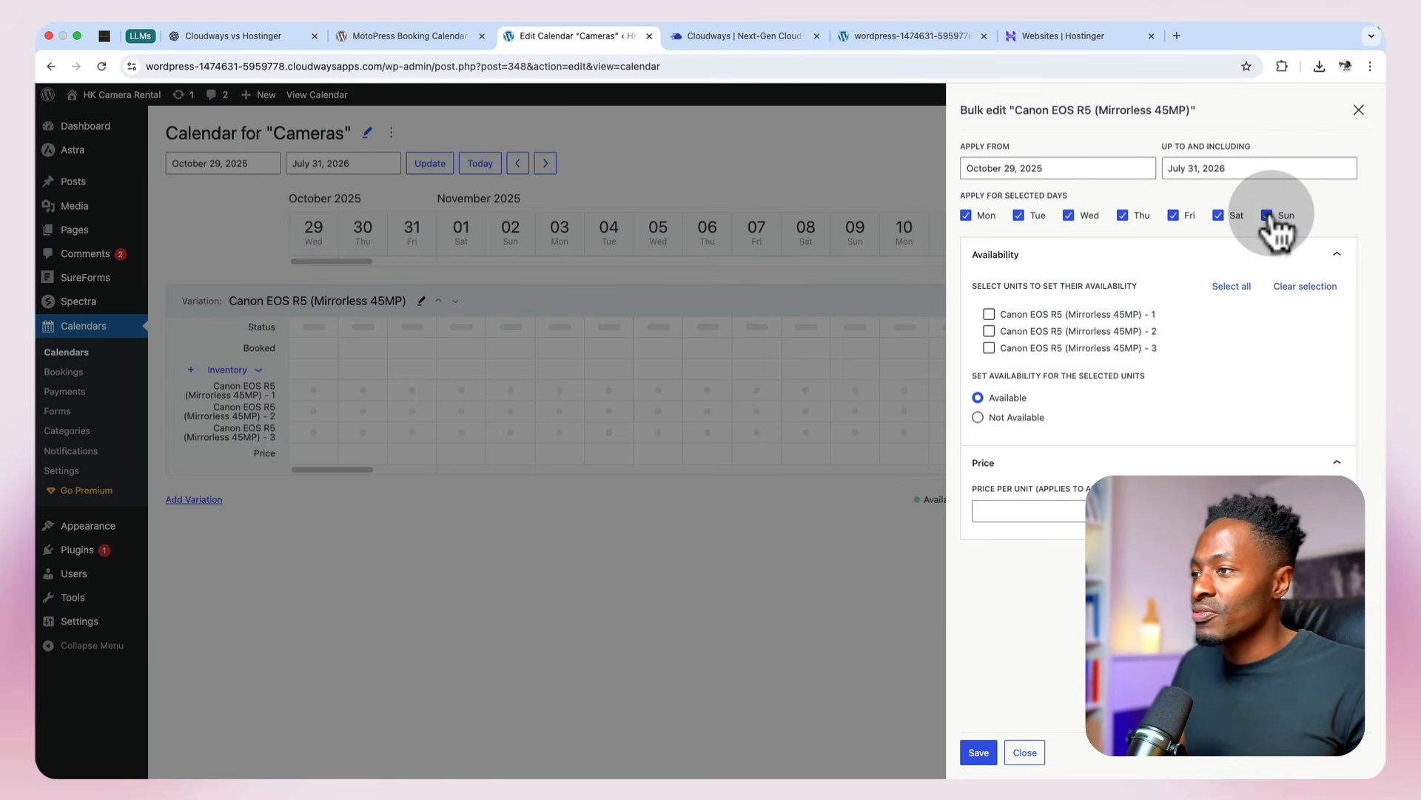
pyautogui.click(1231, 286)
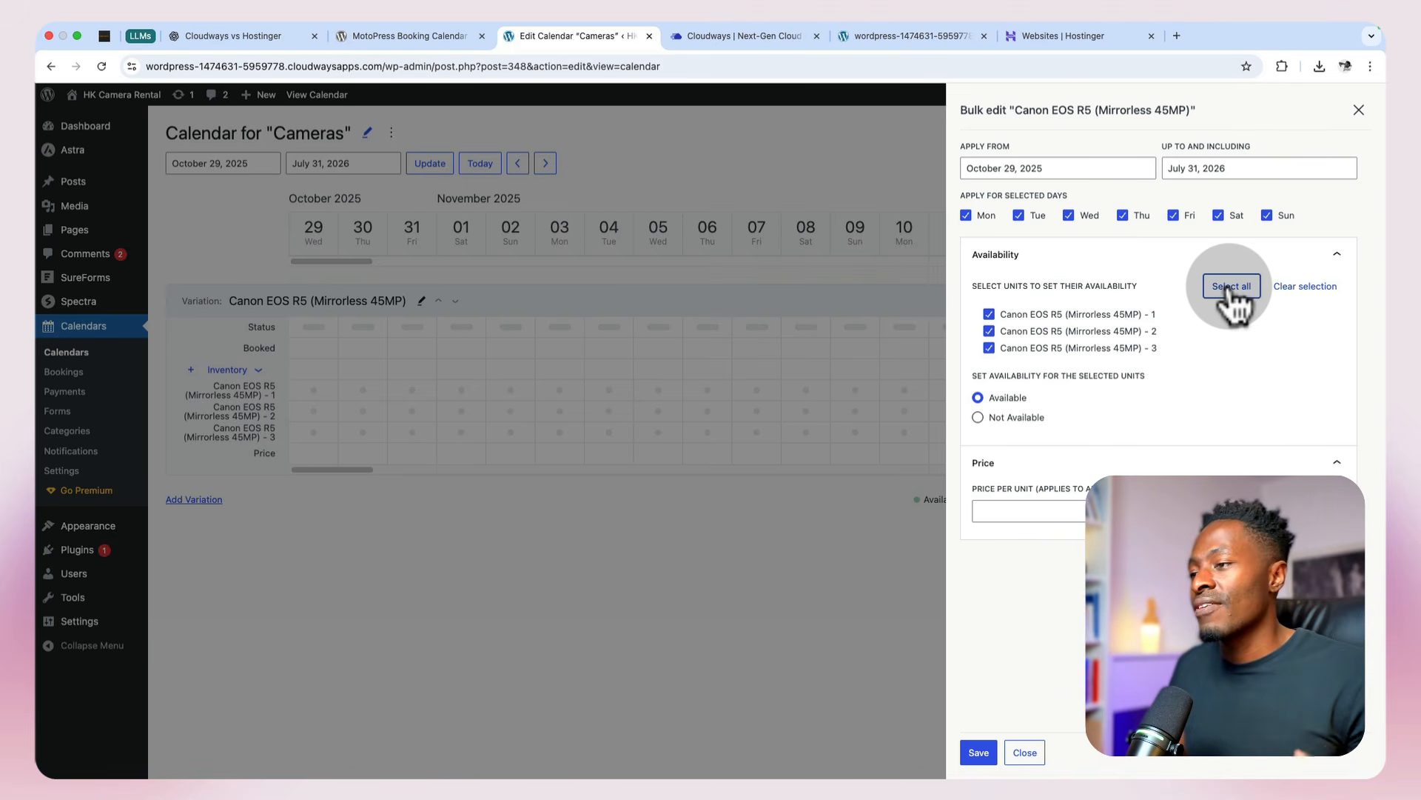
pyautogui.click(990, 332)
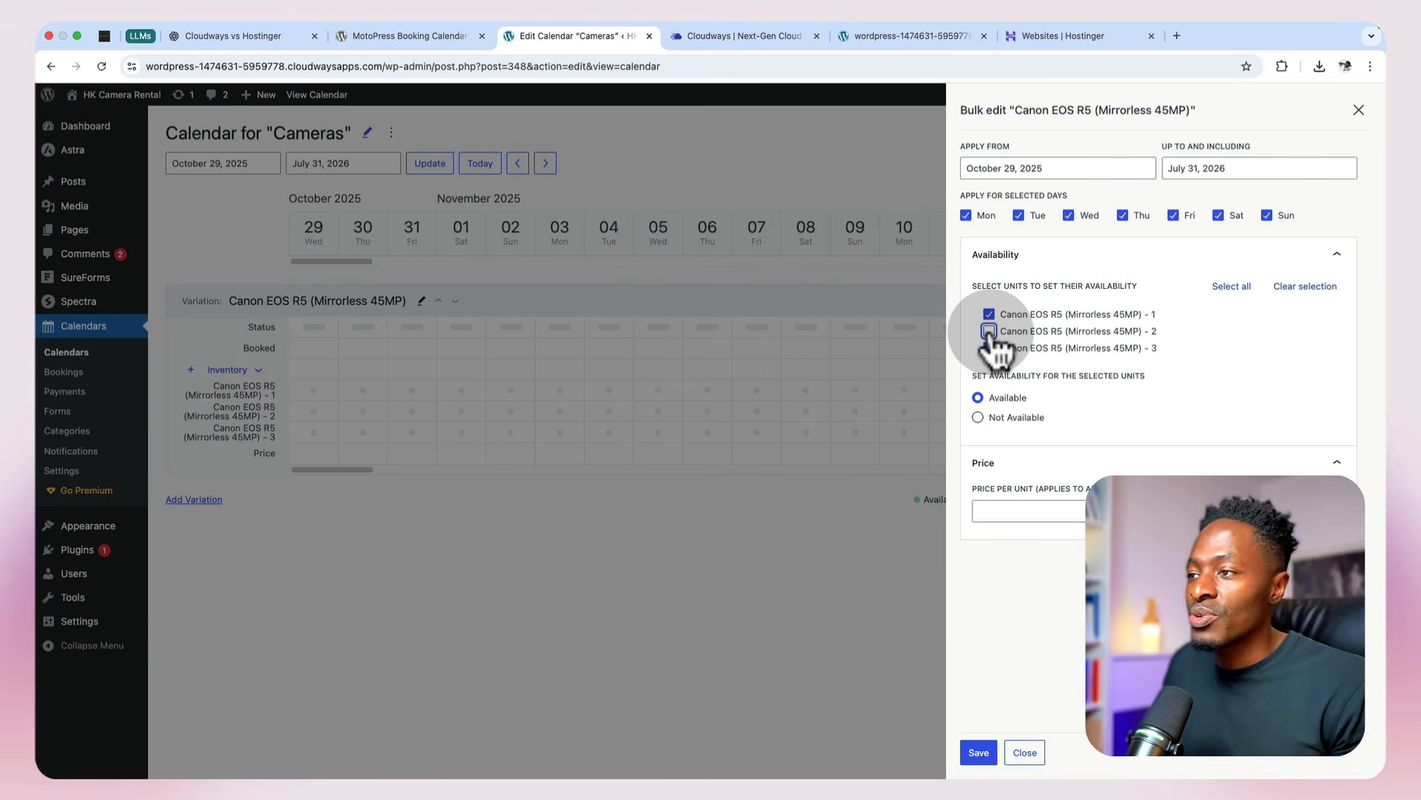
pyautogui.click(992, 519)
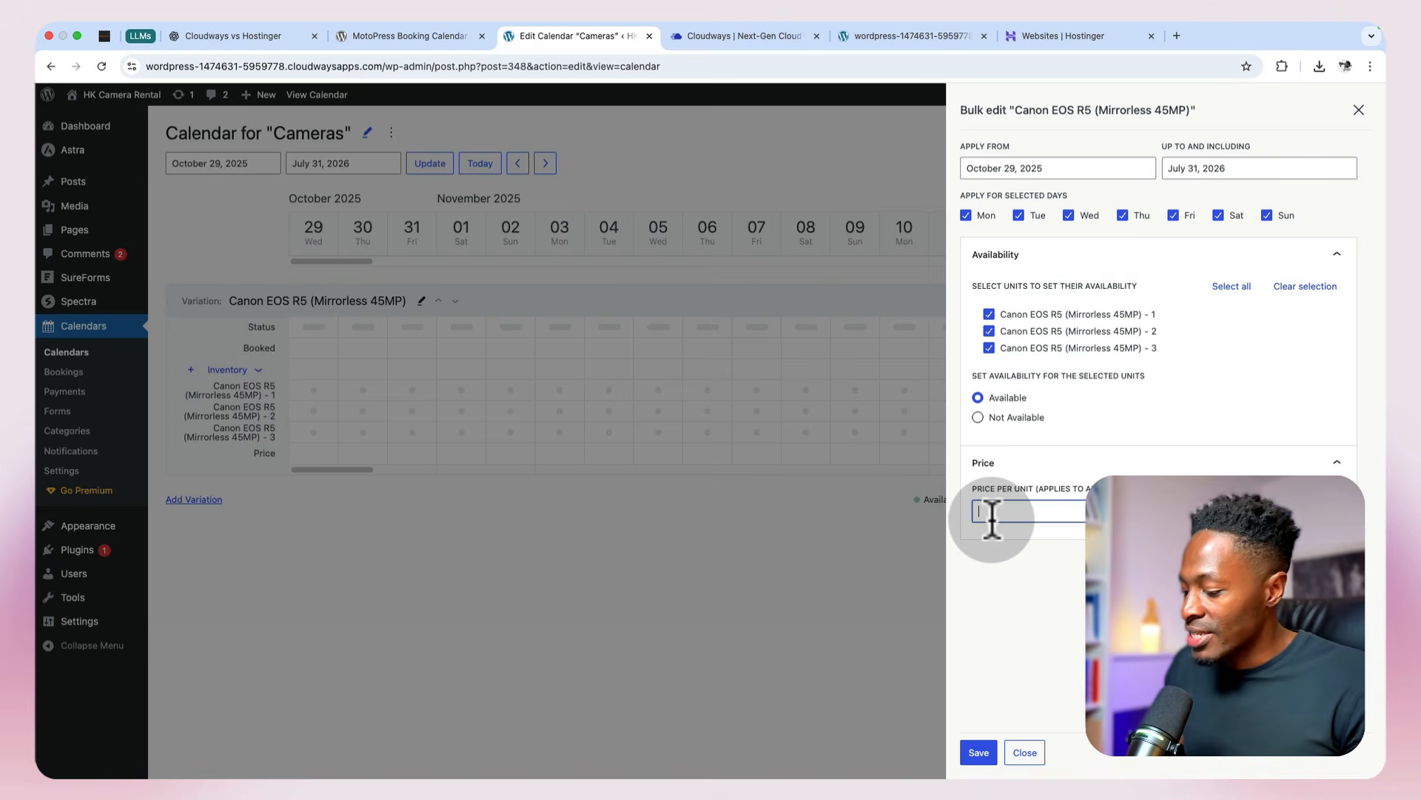
pyautogui.write('89')
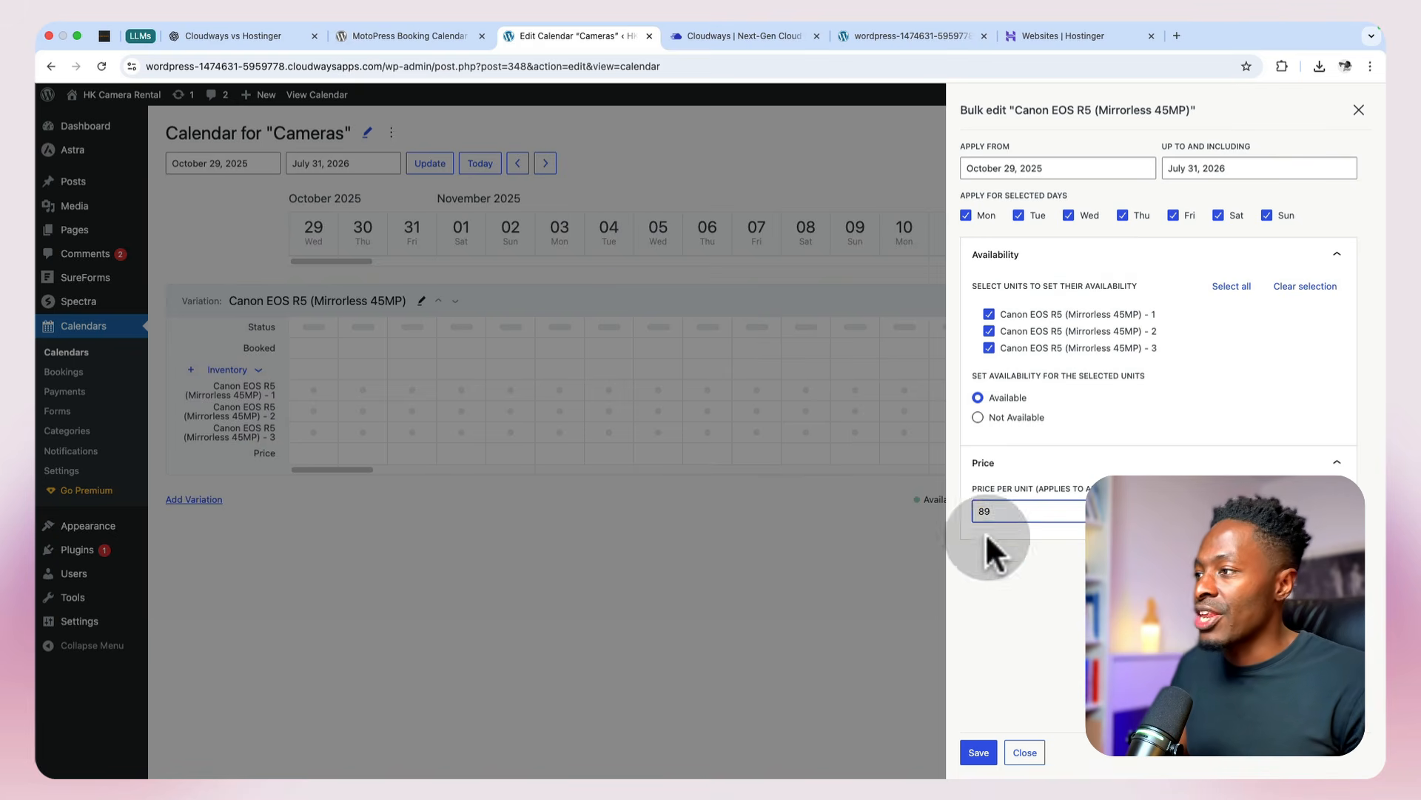
pyautogui.click(978, 749)
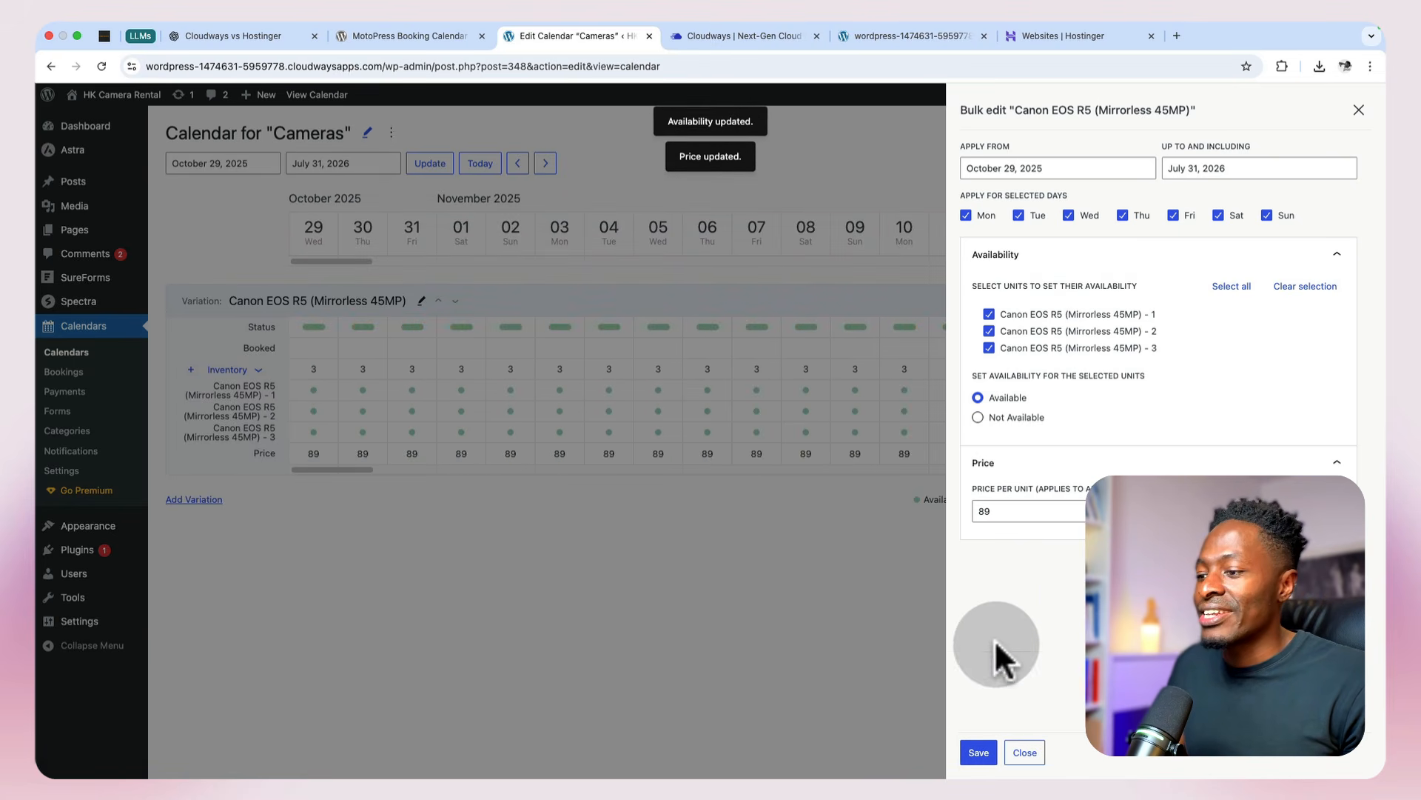
pyautogui.click(1027, 754)
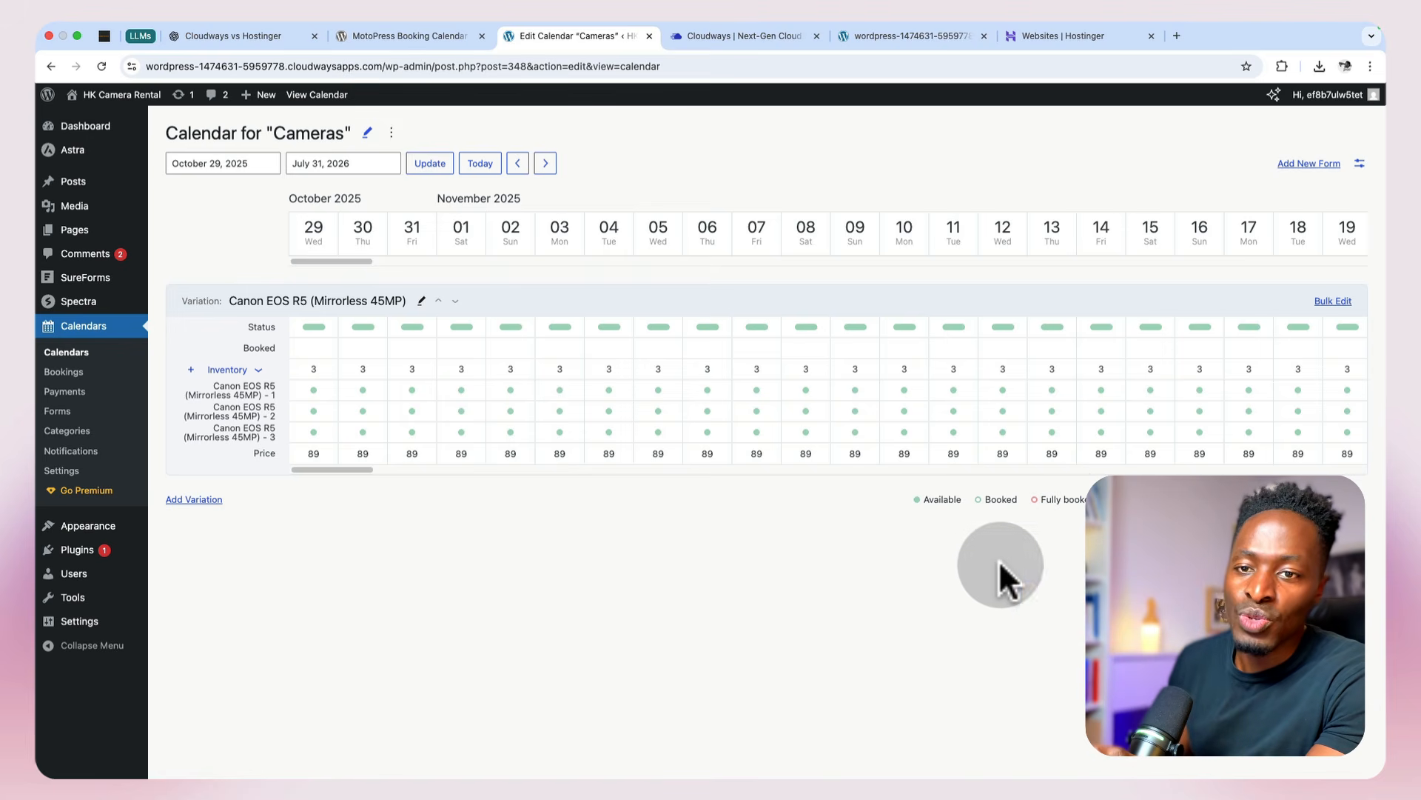
# Step: Add a variation titled "Sony FX3 (Cinema Line Full-Frame)" with the details "Compact yet cinematic 4K" and a description of its video features
pyautogui.click(188, 499)
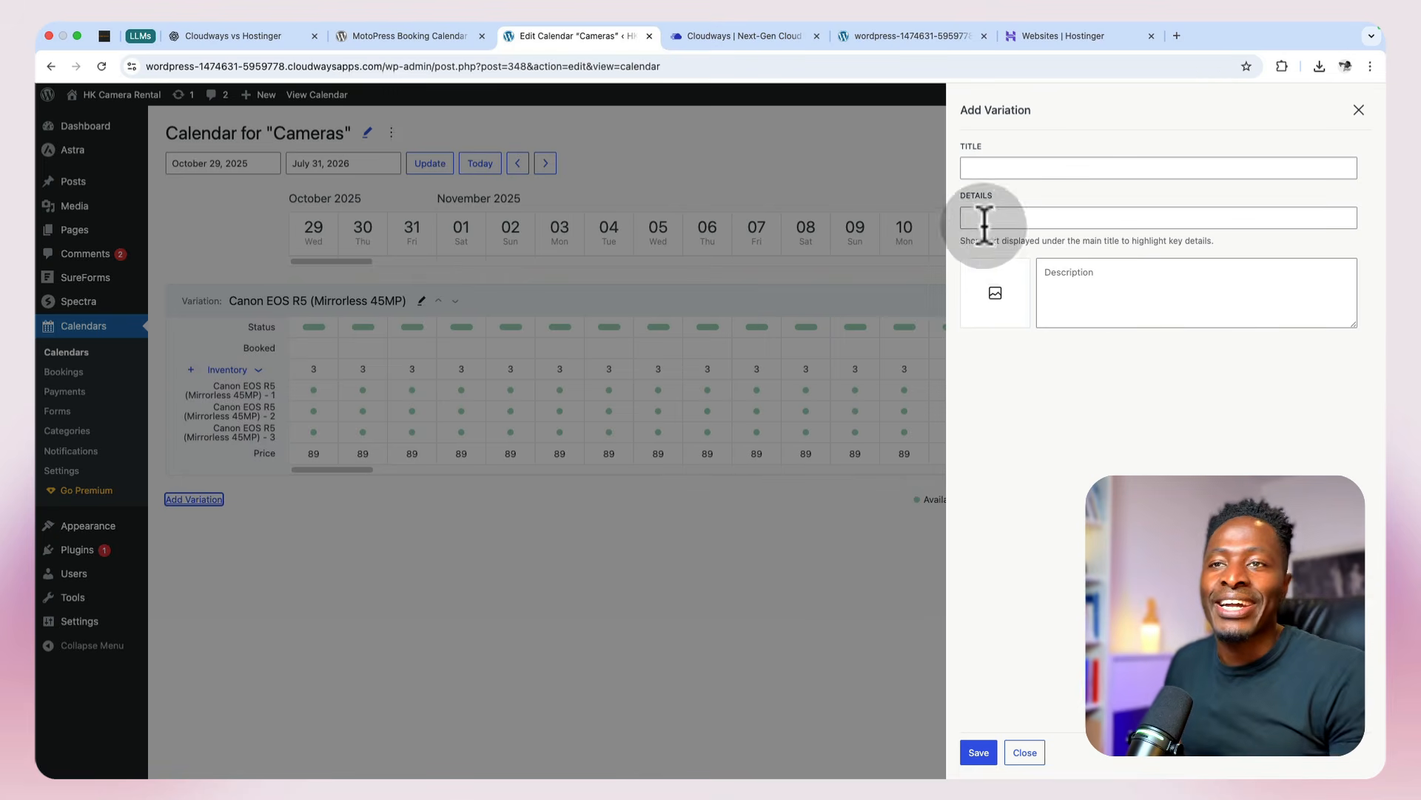
pyautogui.click(1009, 168)
pyautogui.write('Sony FX3 (Cinema Line Full-Frame)')
pyautogui.click(1010, 218)
pyautogui.write('Compact yet cinematic 4K')
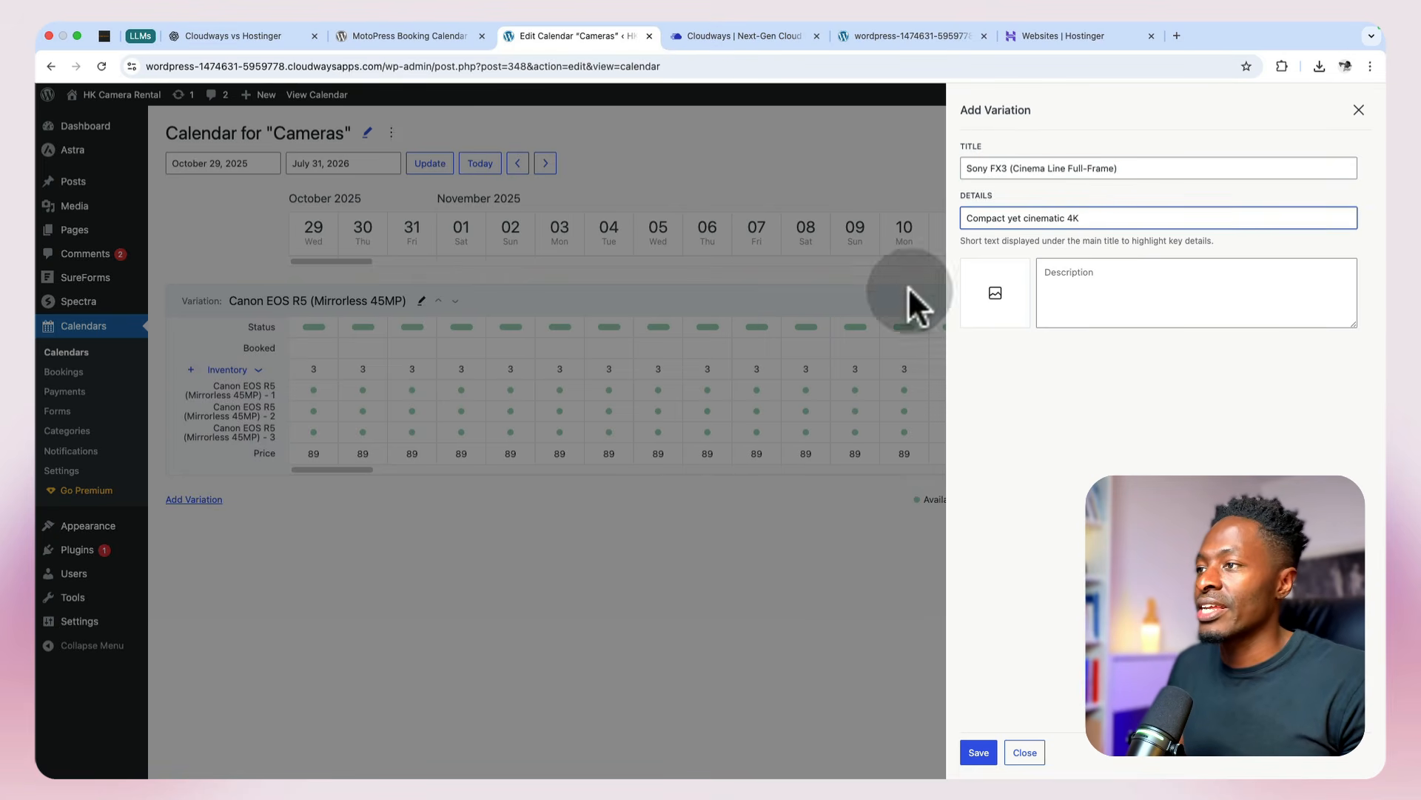
pyautogui.click(1121, 279)
pyautogui.write('This camera brings professional-grade video features in a portable body, ideal for travel documentaries, music videos, and social media creators demanding flawless low-light performance.')
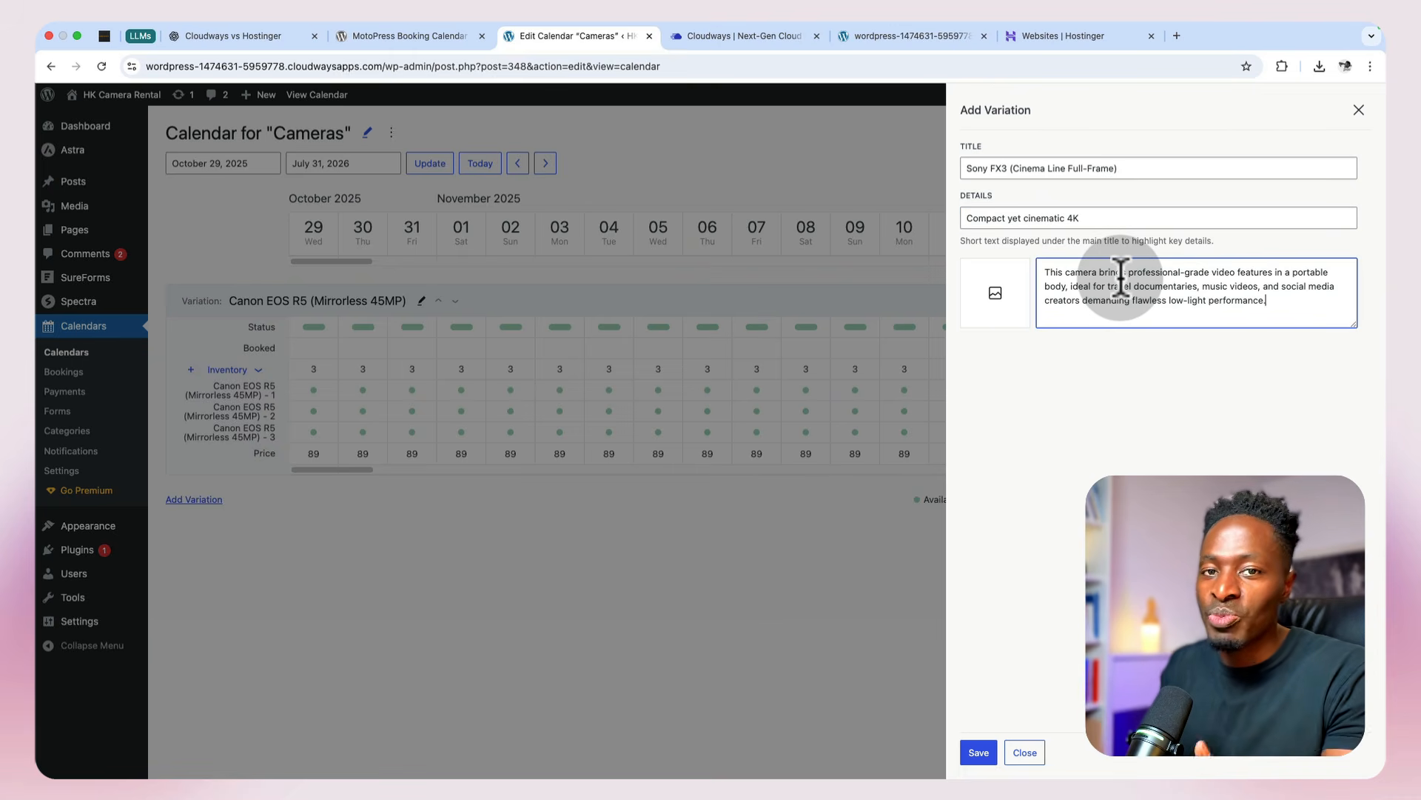
# Step: Set the Sony FX3 photo as the new variation's image and save the variation
pyautogui.click(989, 300)
pyautogui.click(97, 151)
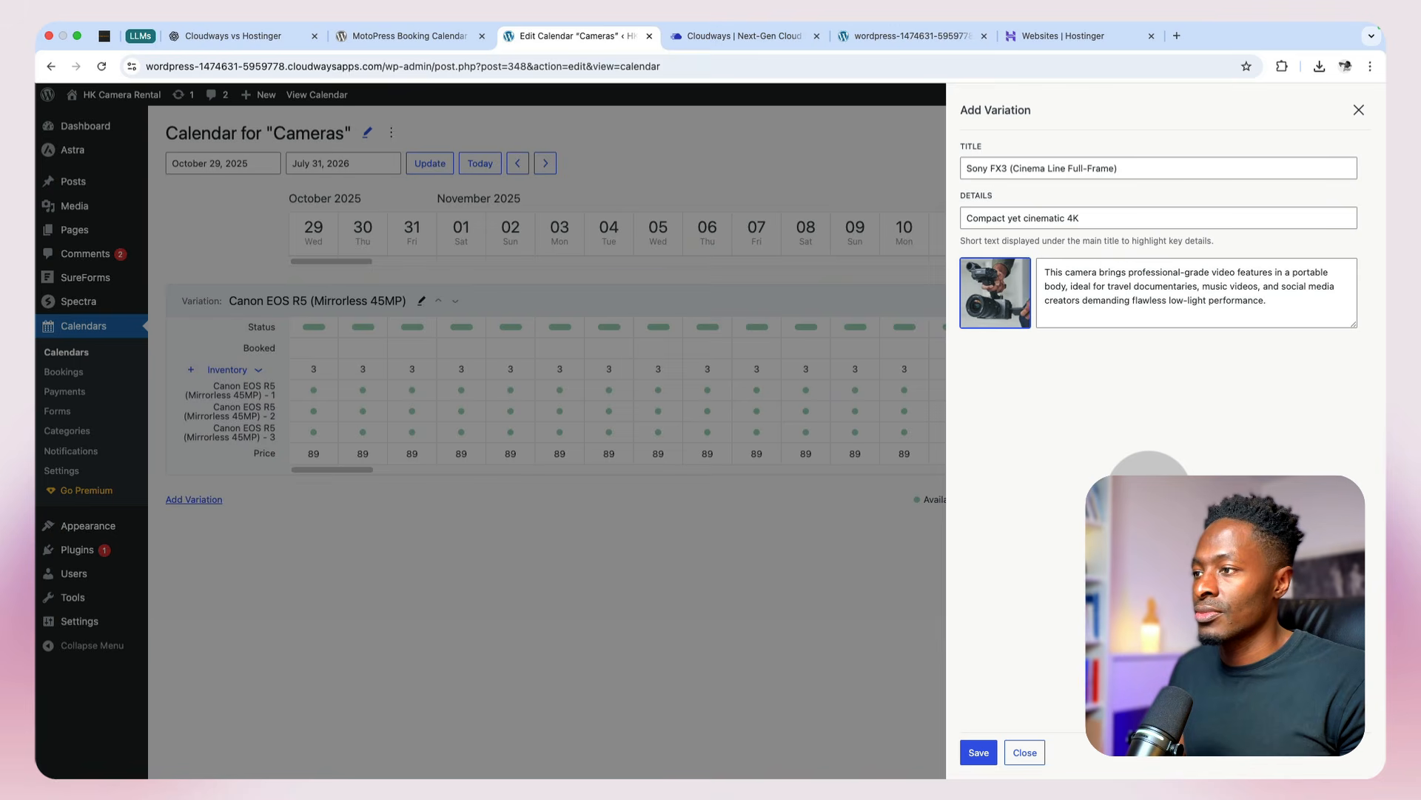
pyautogui.click(977, 749)
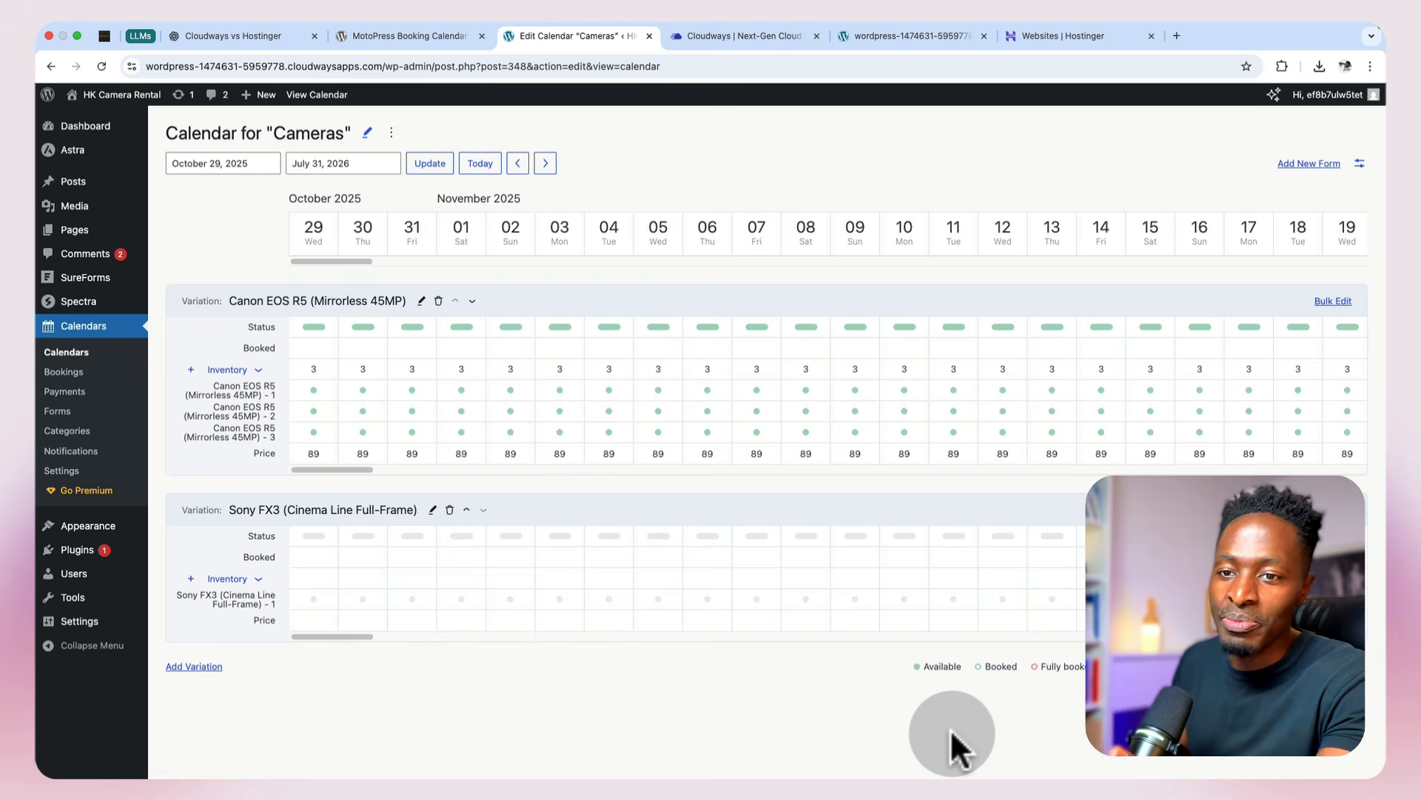
# Step: Reopen the Sony FX3 variation for editing and add a second unit to its inventory
pyautogui.click(432, 510)
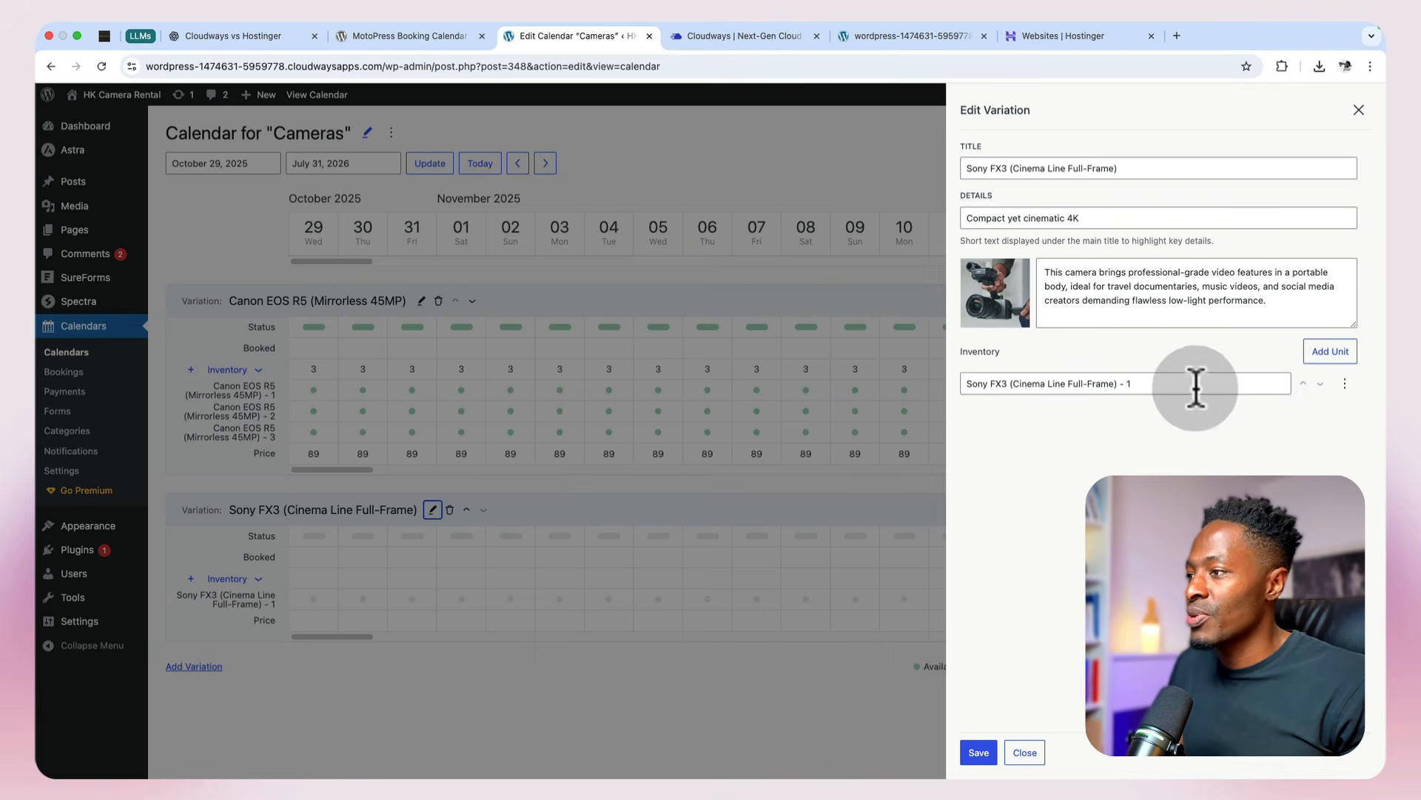
pyautogui.click(1332, 354)
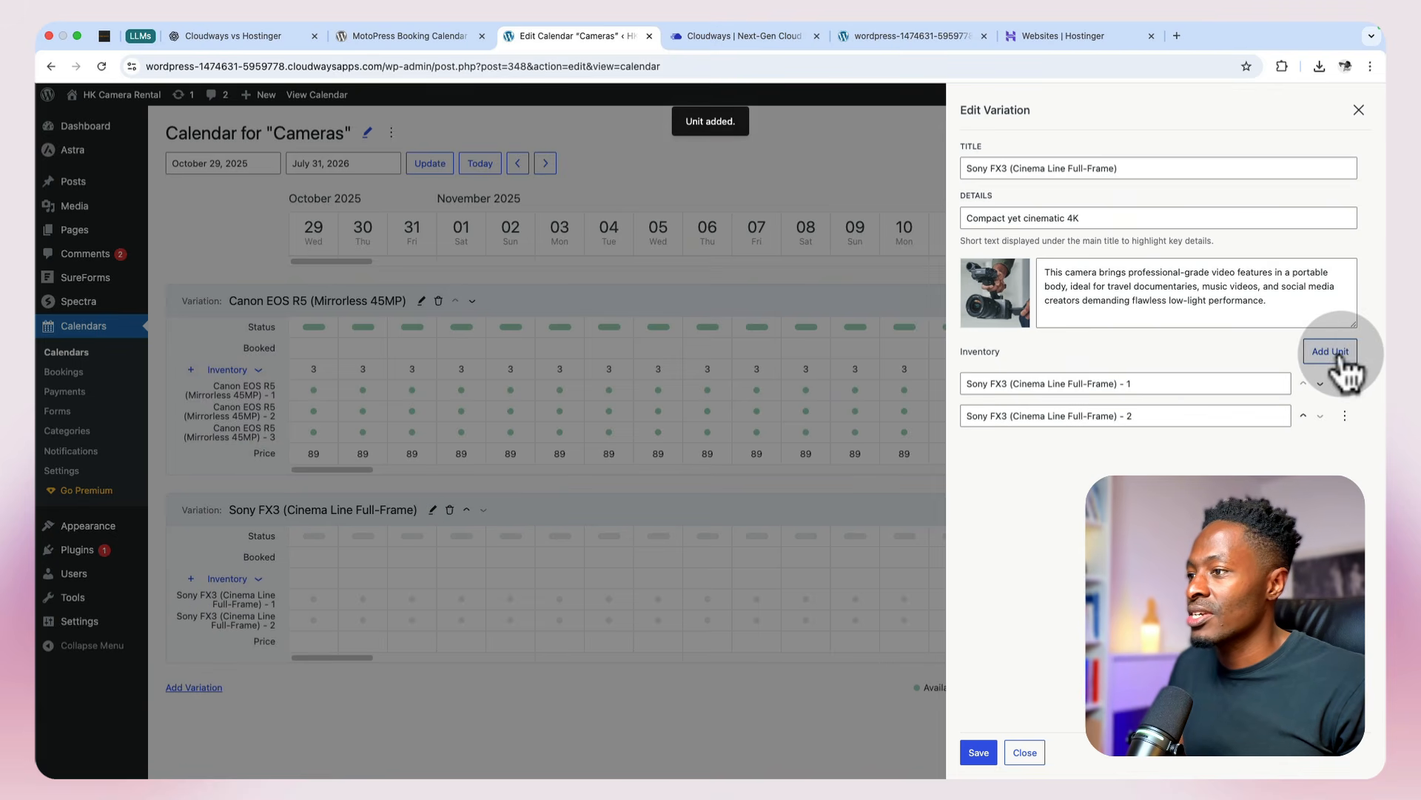
# Step: Add units 3, 4 and 5 to the Sony FX3 inventory and delete those three units again
pyautogui.click(1340, 353)
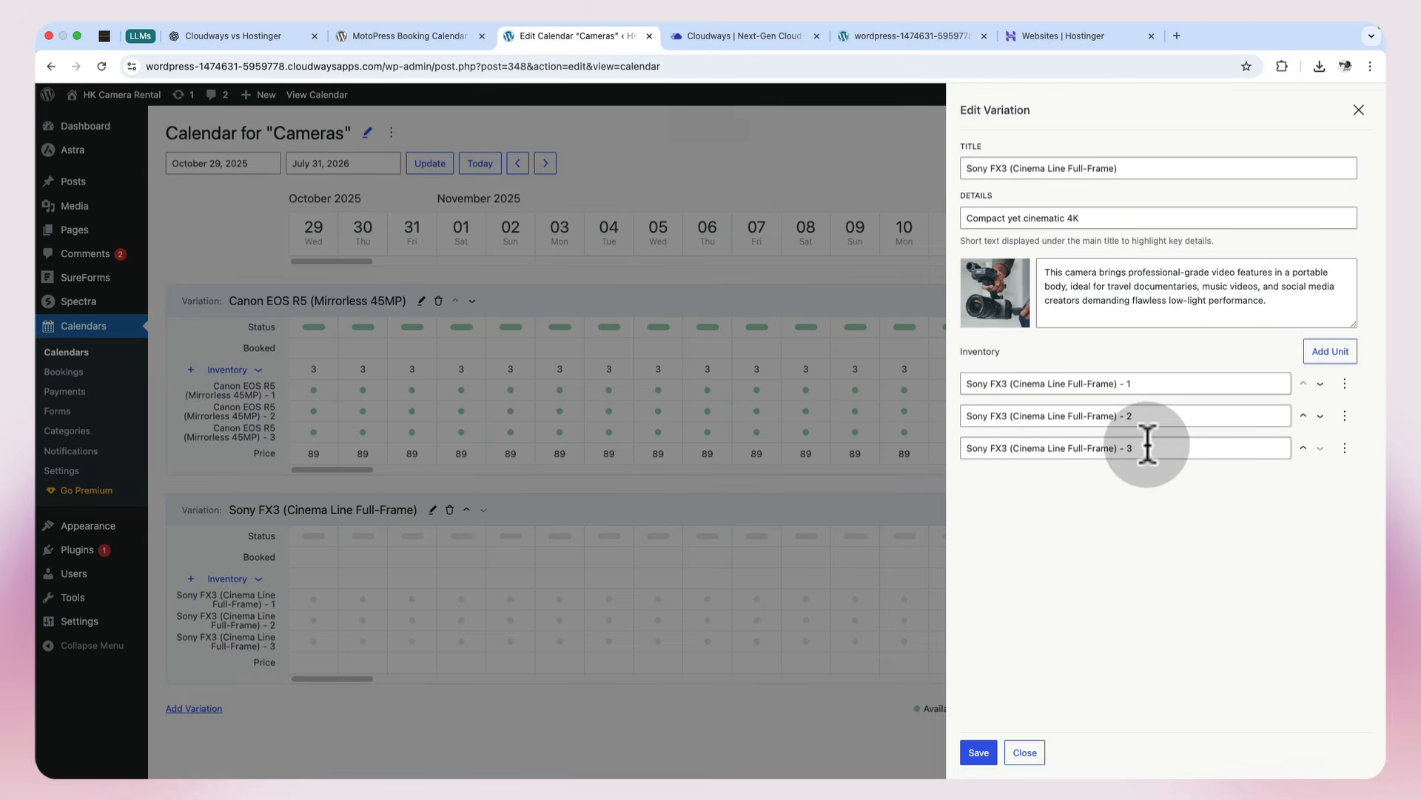
pyautogui.click(1336, 355)
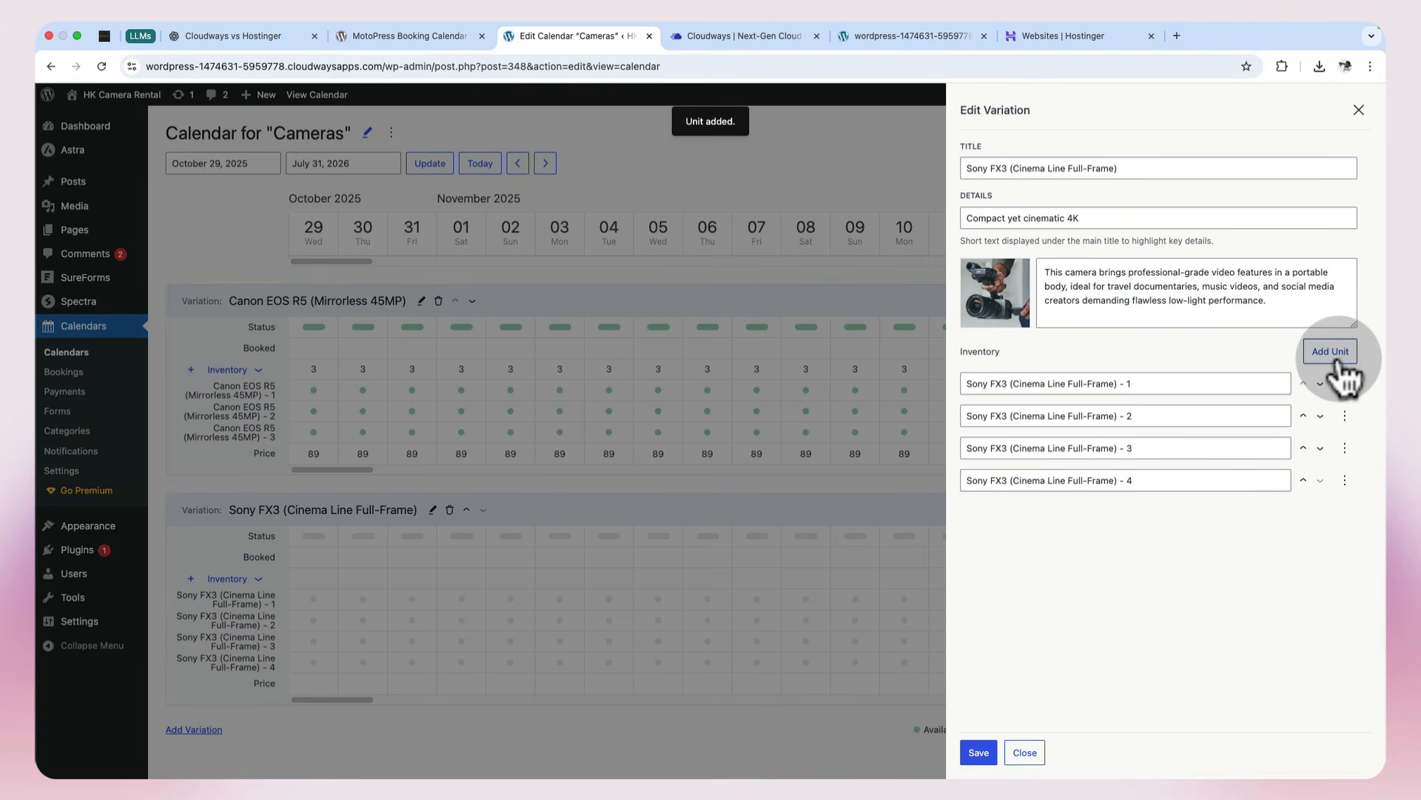
pyautogui.click(1336, 359)
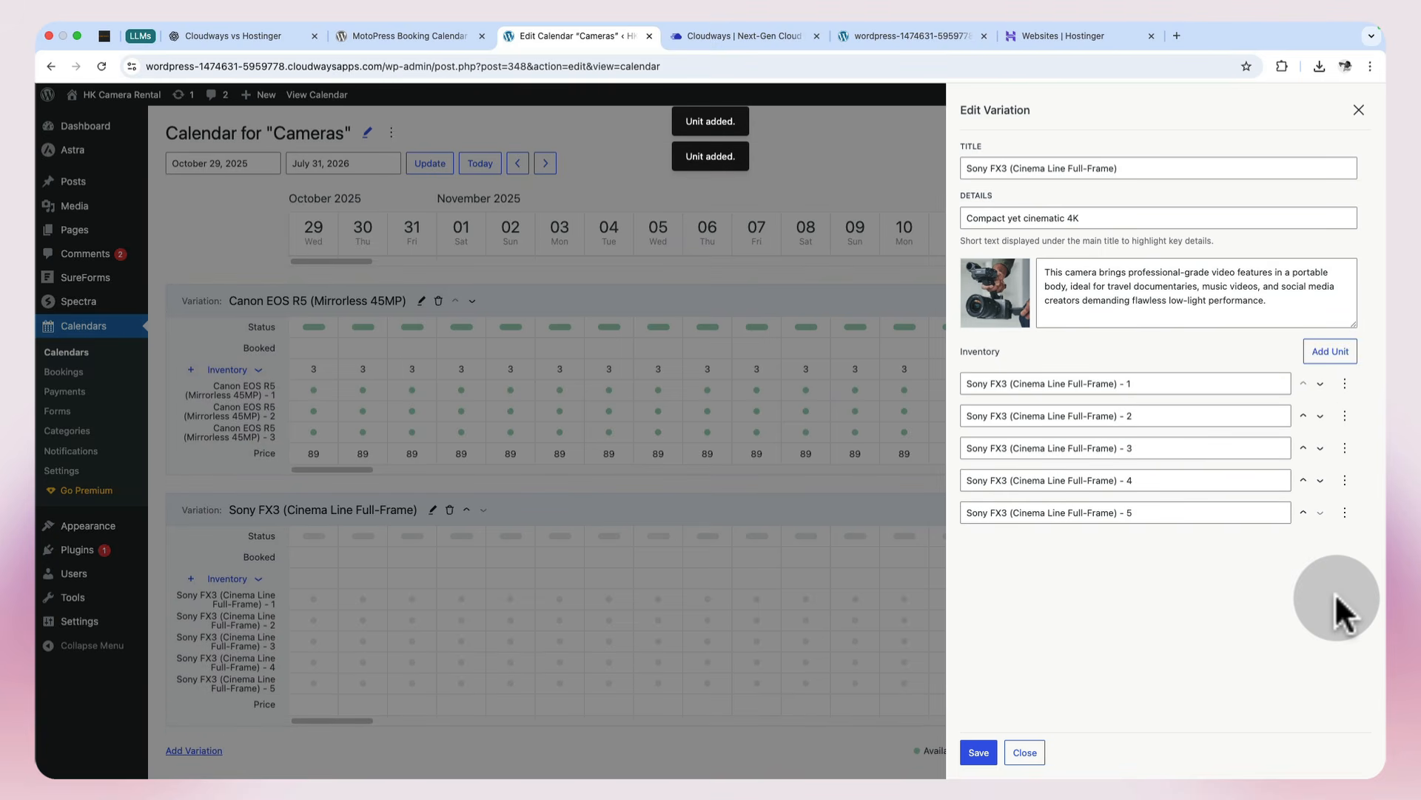
pyautogui.click(1345, 512)
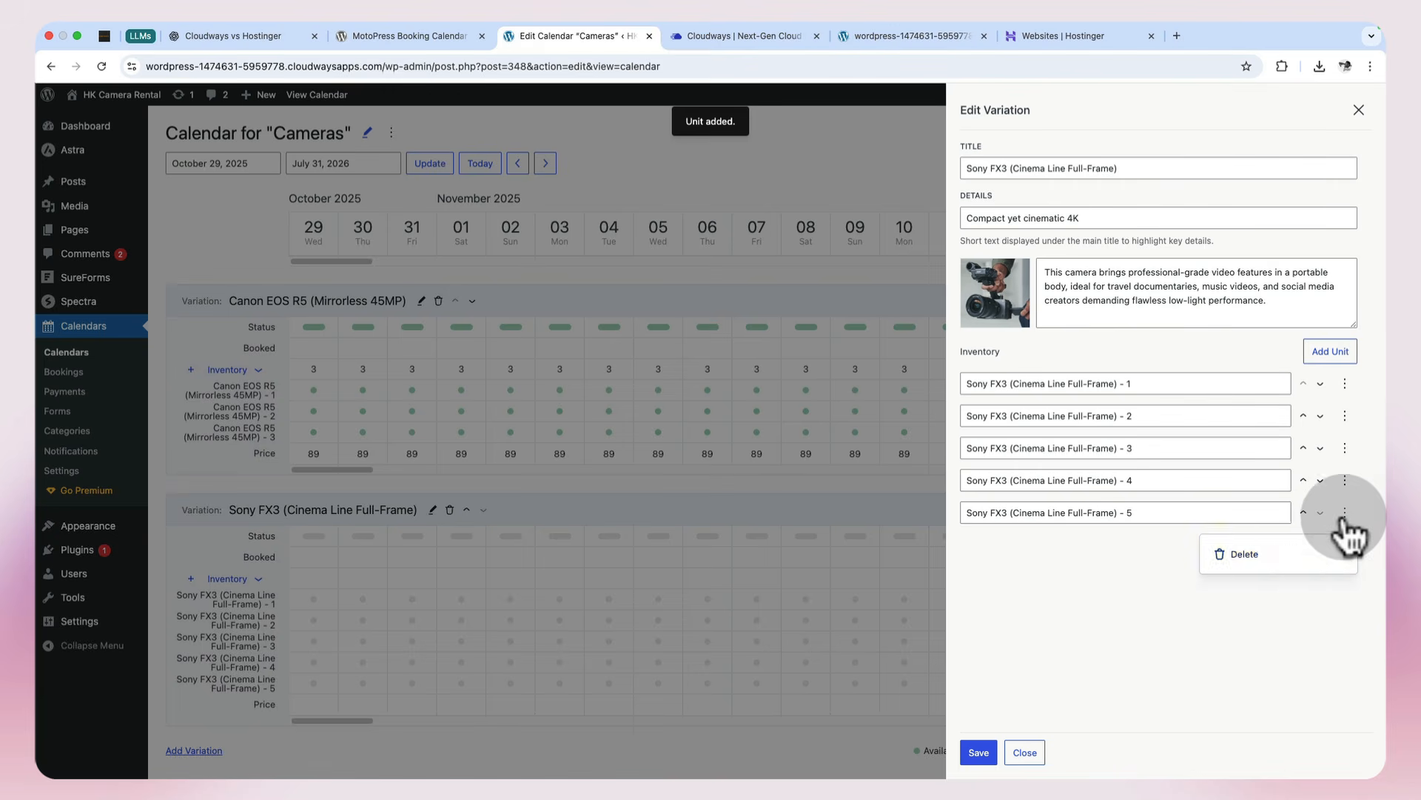
pyautogui.click(1308, 554)
pyautogui.click(1345, 481)
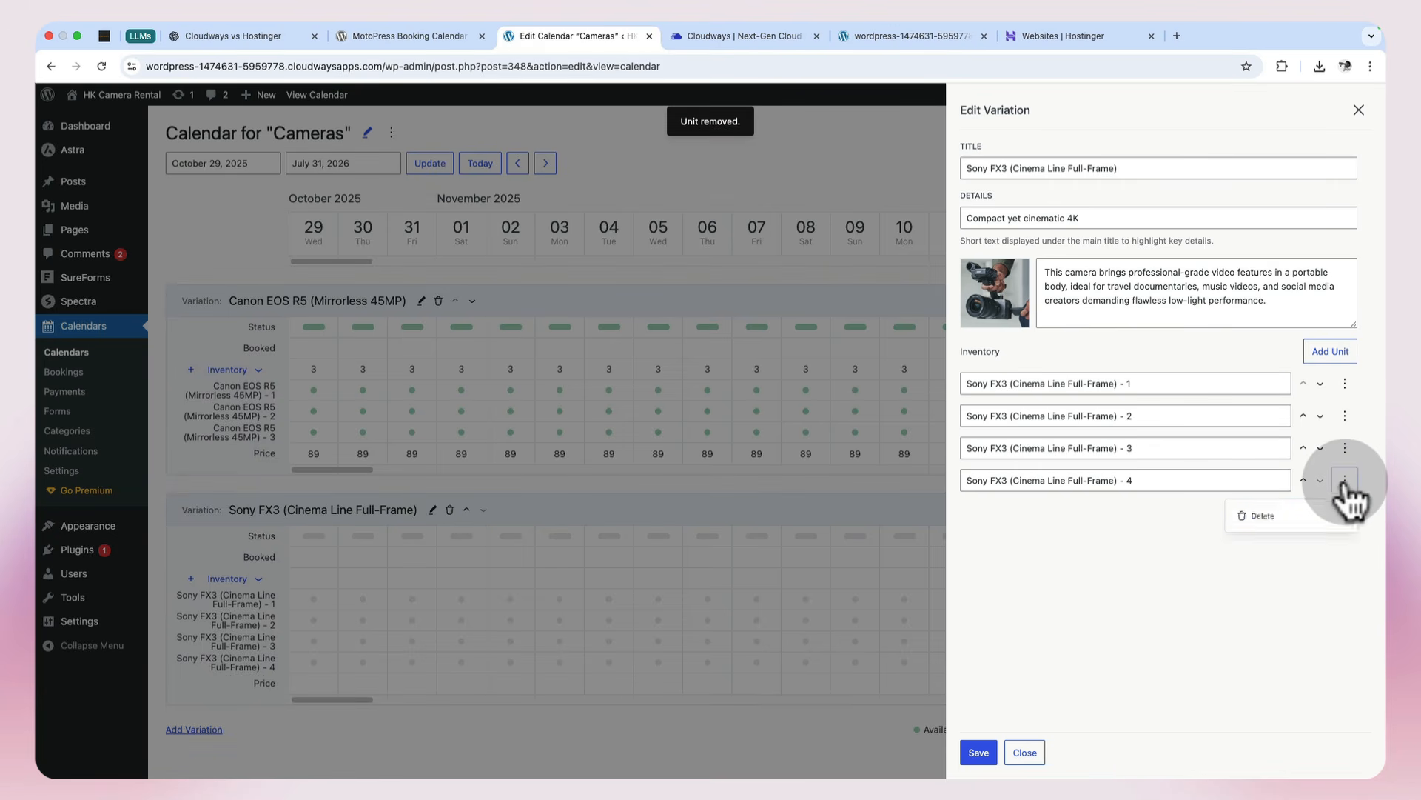
pyautogui.click(1276, 530)
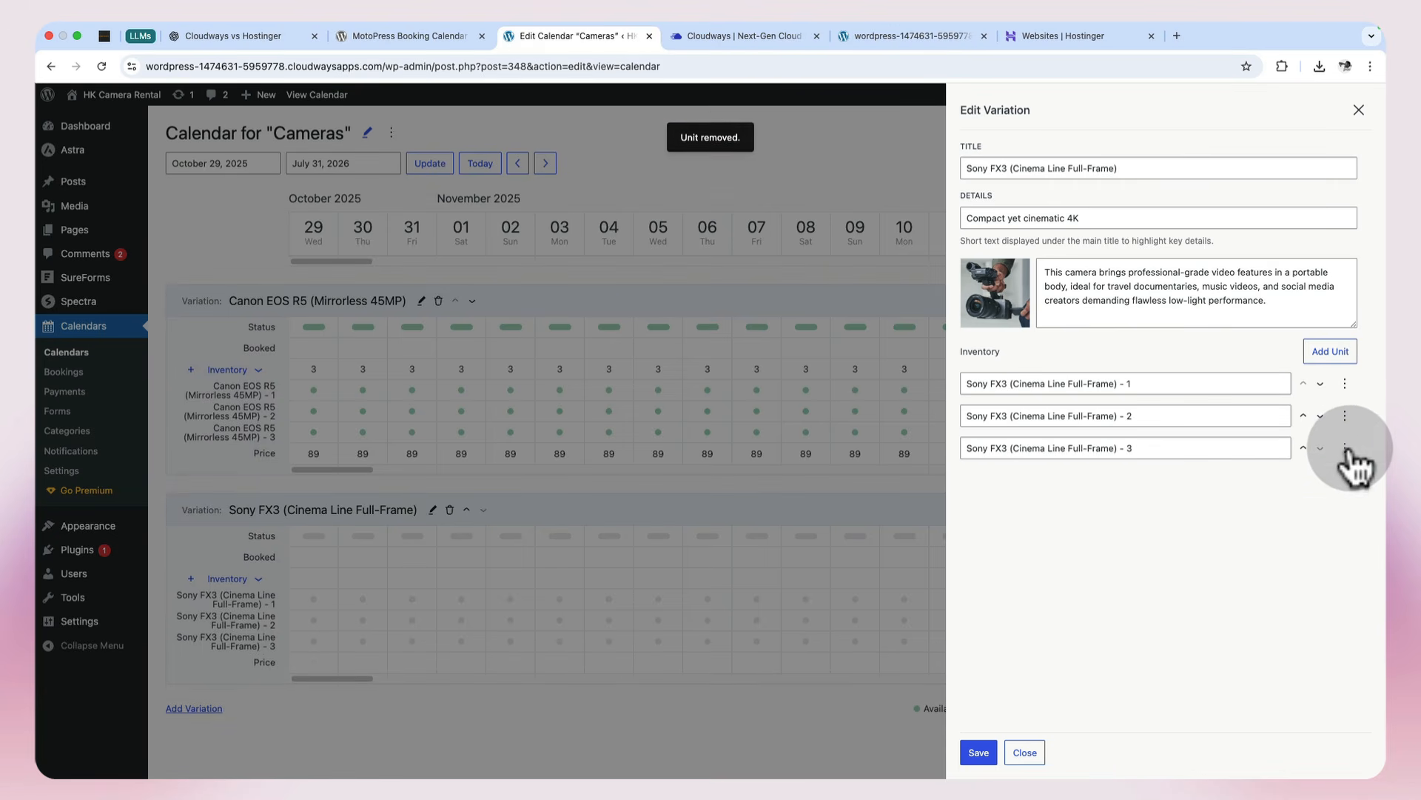
pyautogui.click(1346, 449)
pyautogui.click(1277, 503)
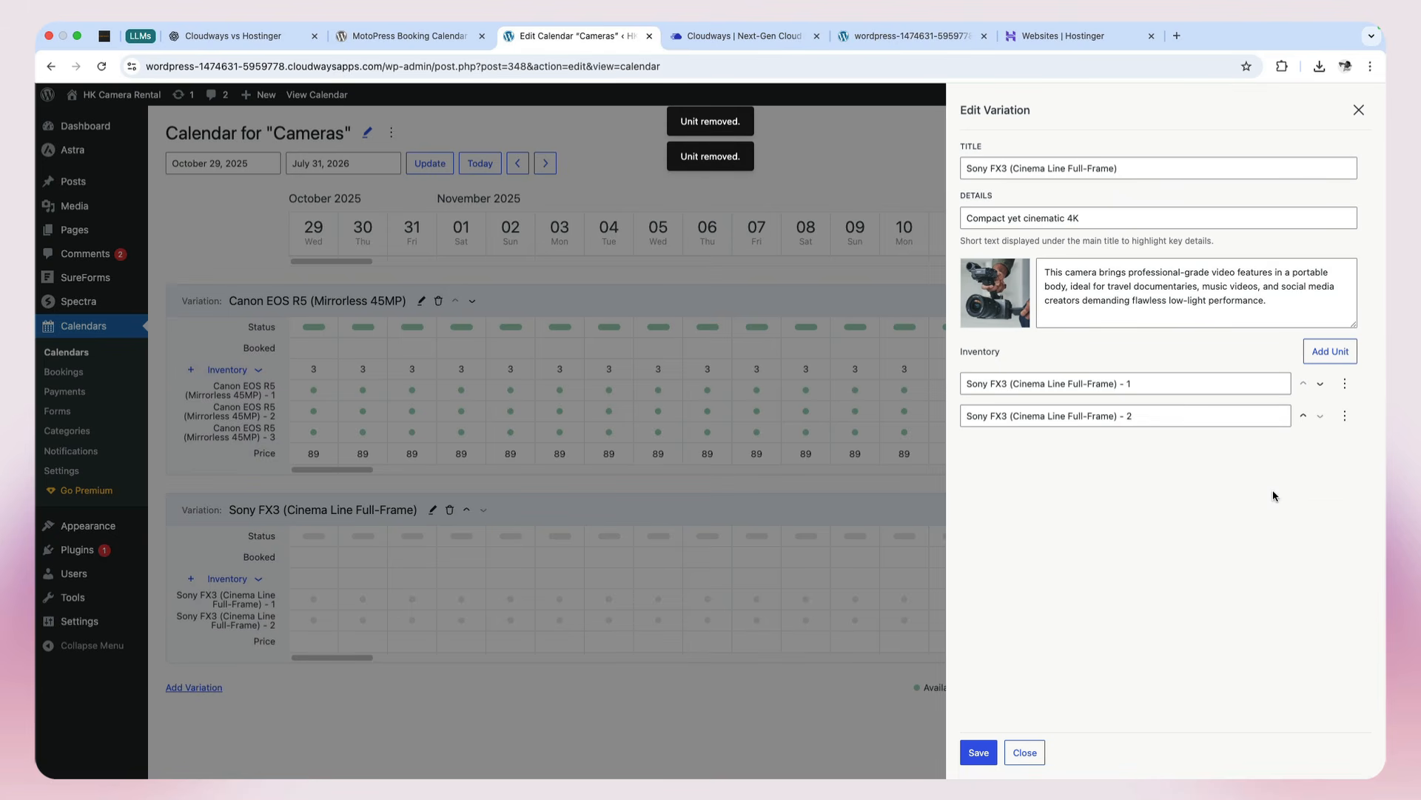
# Step: Save the Sony FX3 variation, then bulk edit its two units as available at a price of 79 per unit
pyautogui.click(964, 749)
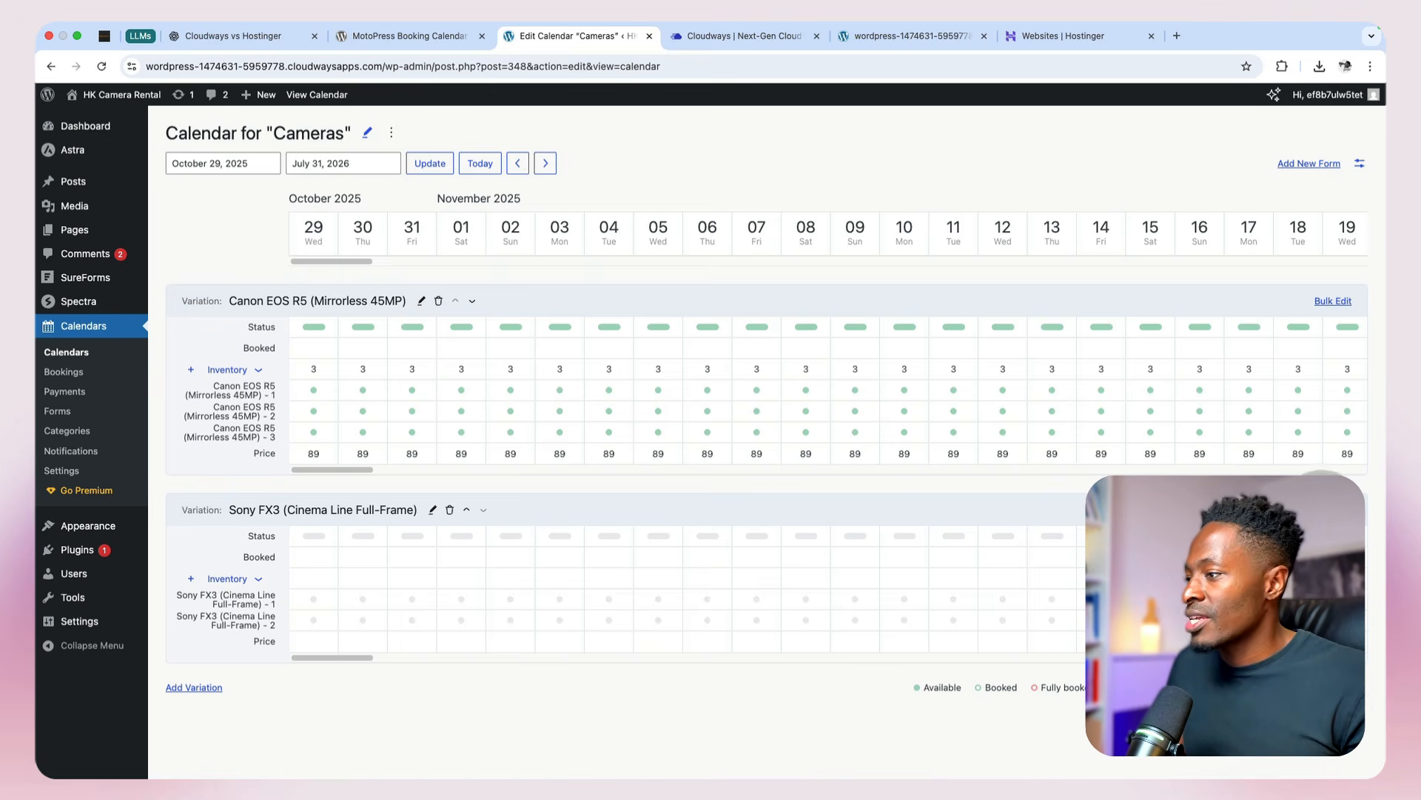
pyautogui.click(1333, 509)
pyautogui.click(989, 314)
pyautogui.click(989, 331)
pyautogui.click(977, 494)
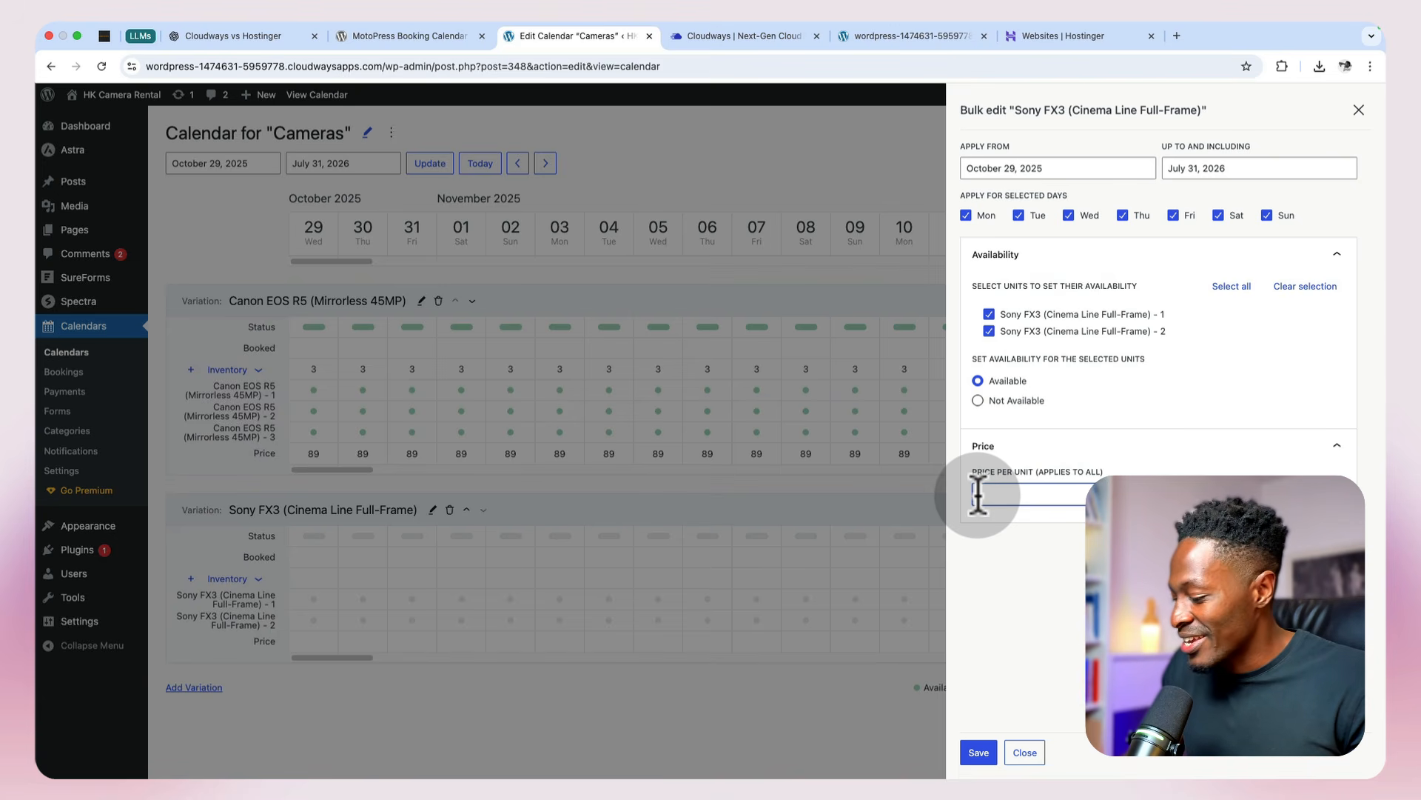
pyautogui.write('79')
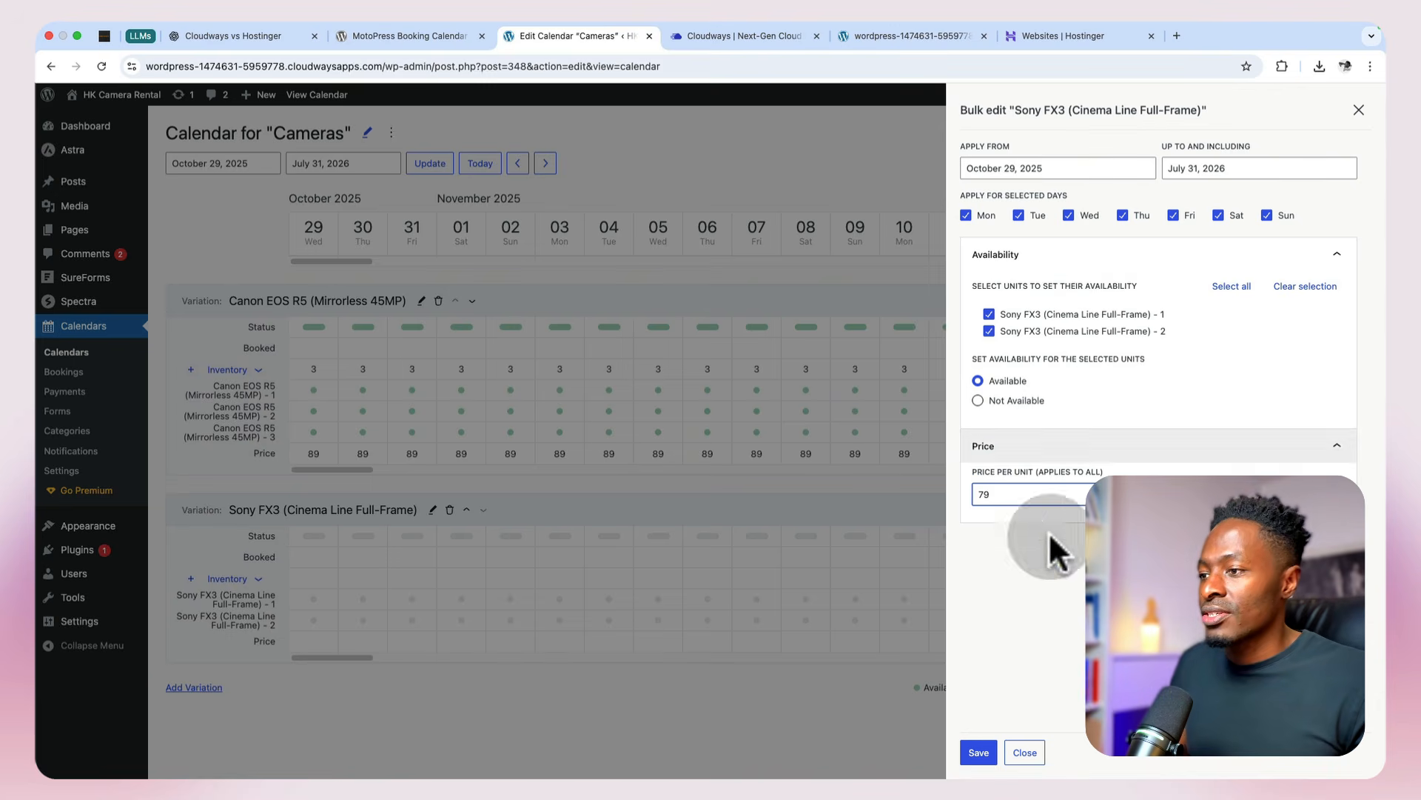
pyautogui.click(979, 752)
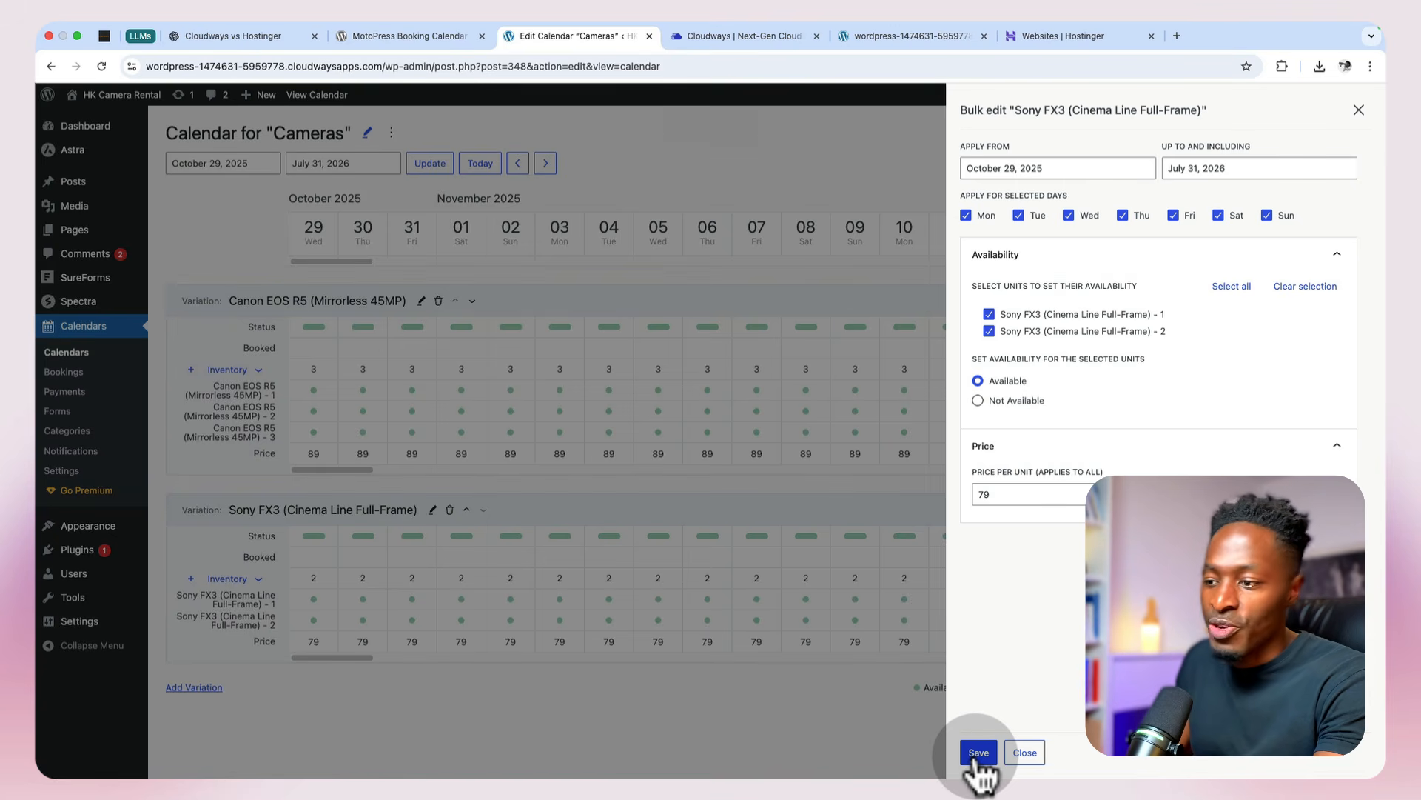
pyautogui.click(1027, 753)
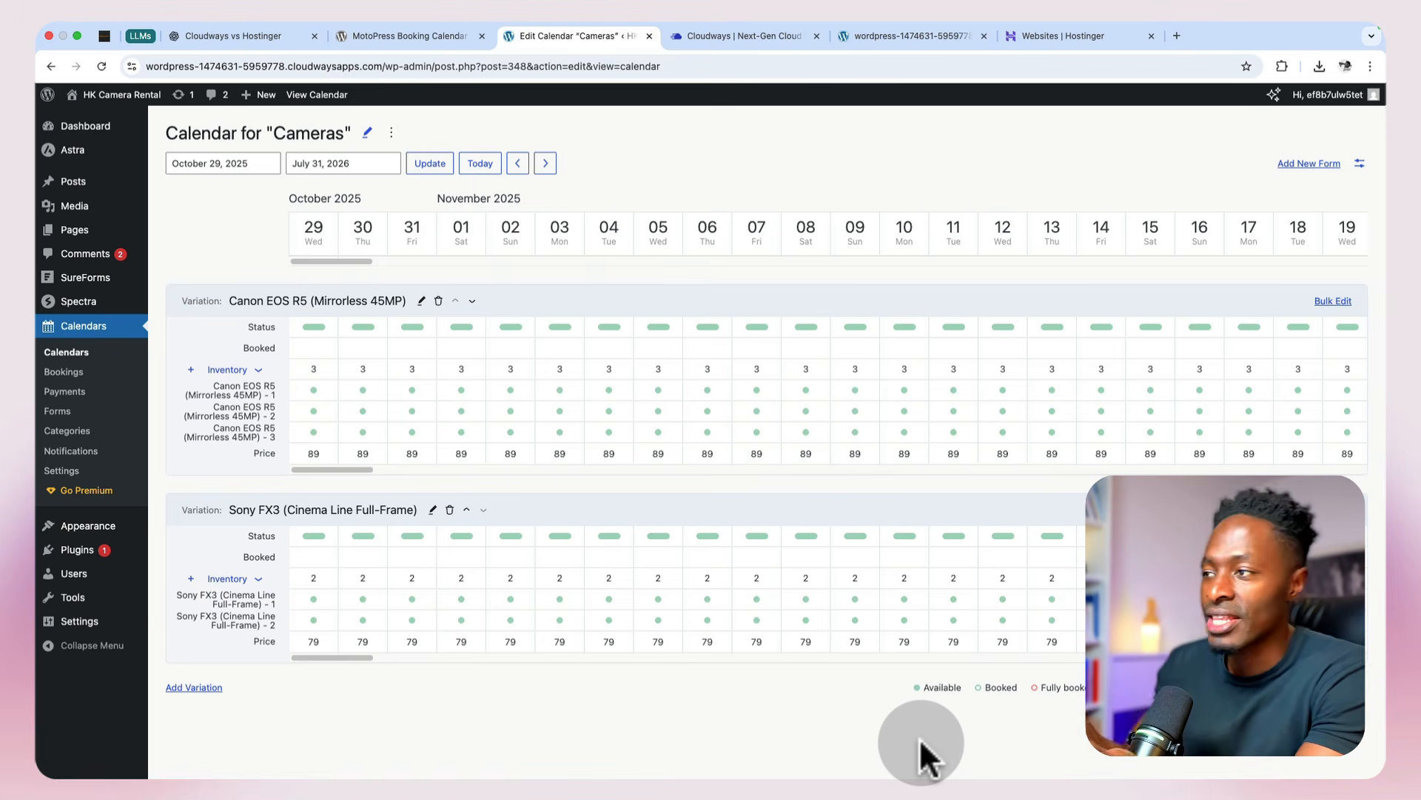
# Step: Start a new form for the Cameras calendar and add a Country field below Phone in the common fields
pyautogui.click(1304, 161)
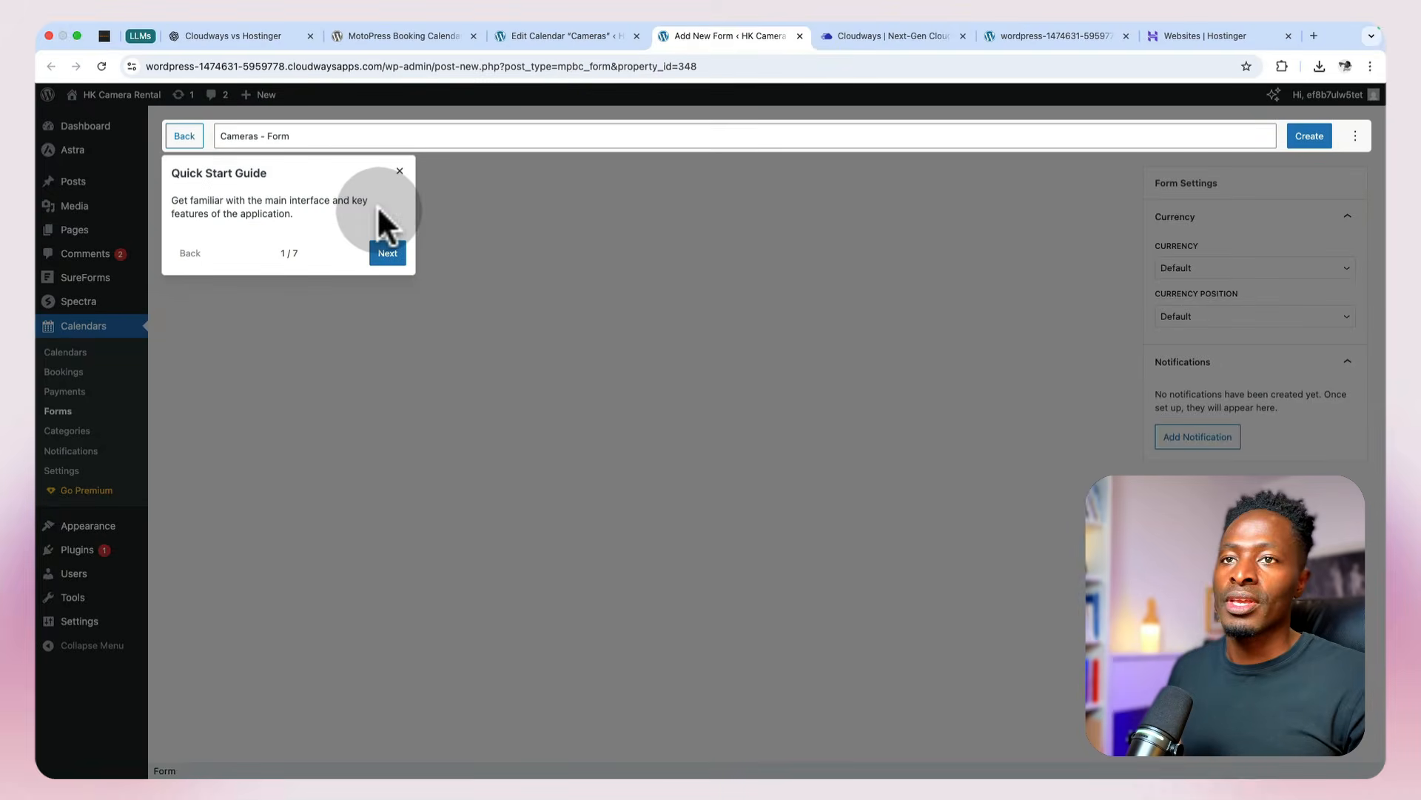
pyautogui.click(398, 172)
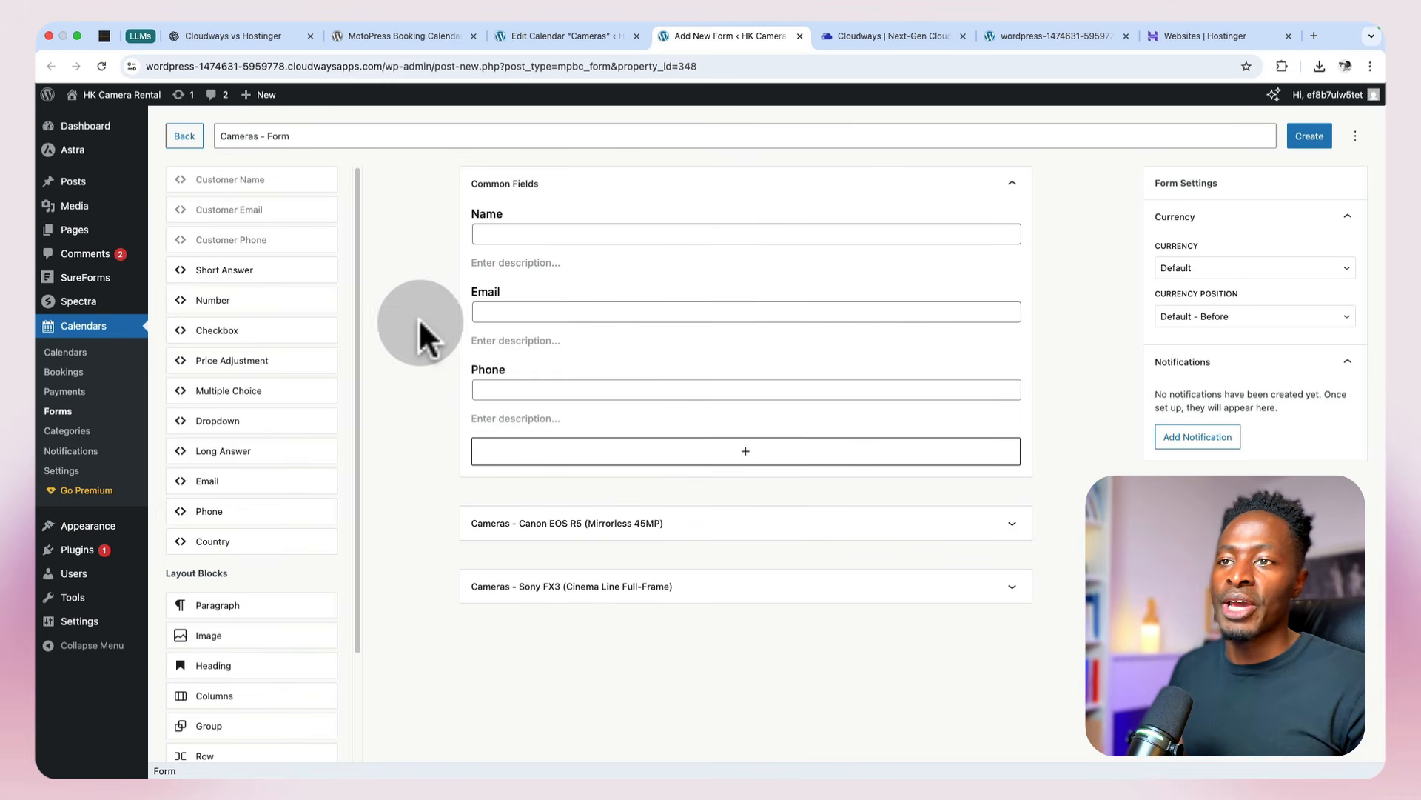
pyautogui.click(507, 313)
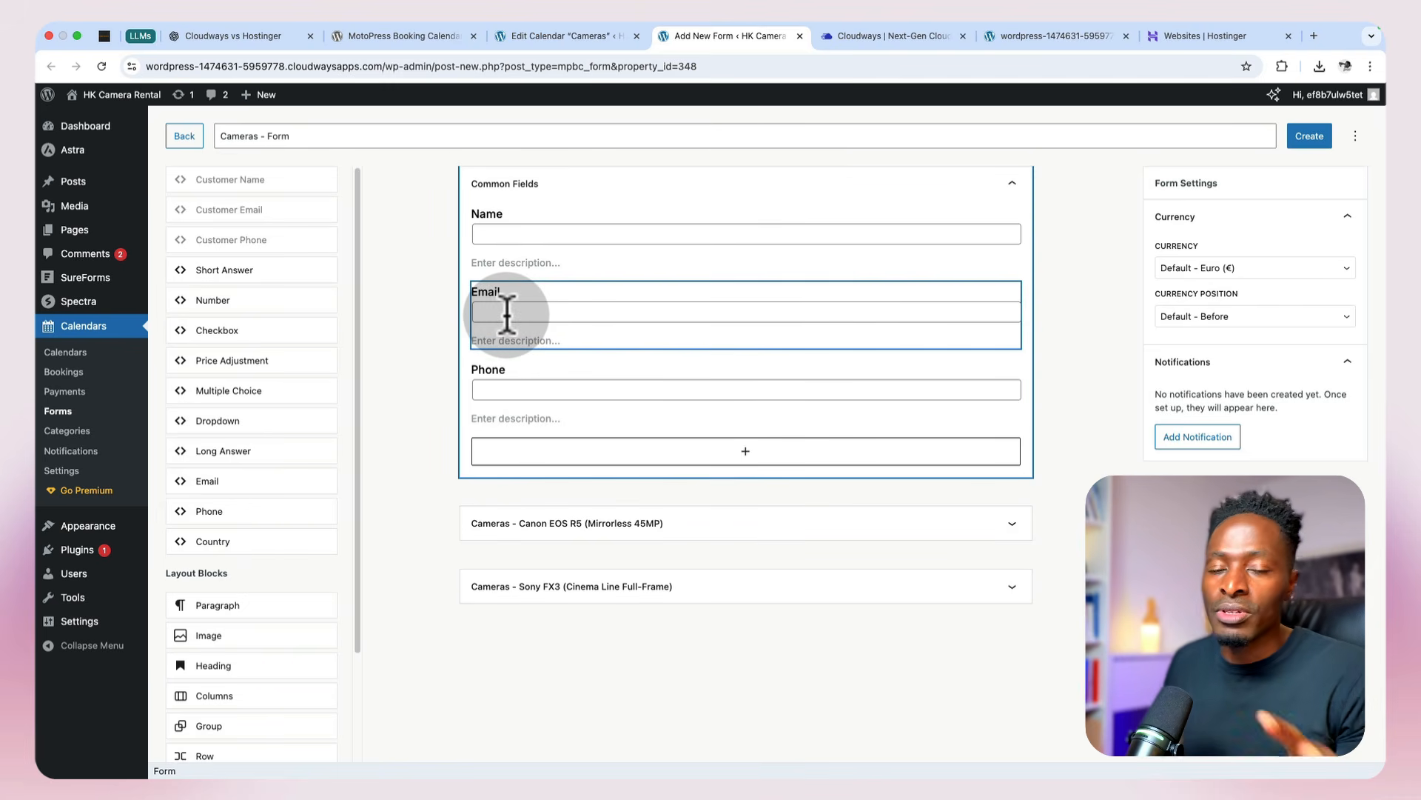
pyautogui.click(732, 453)
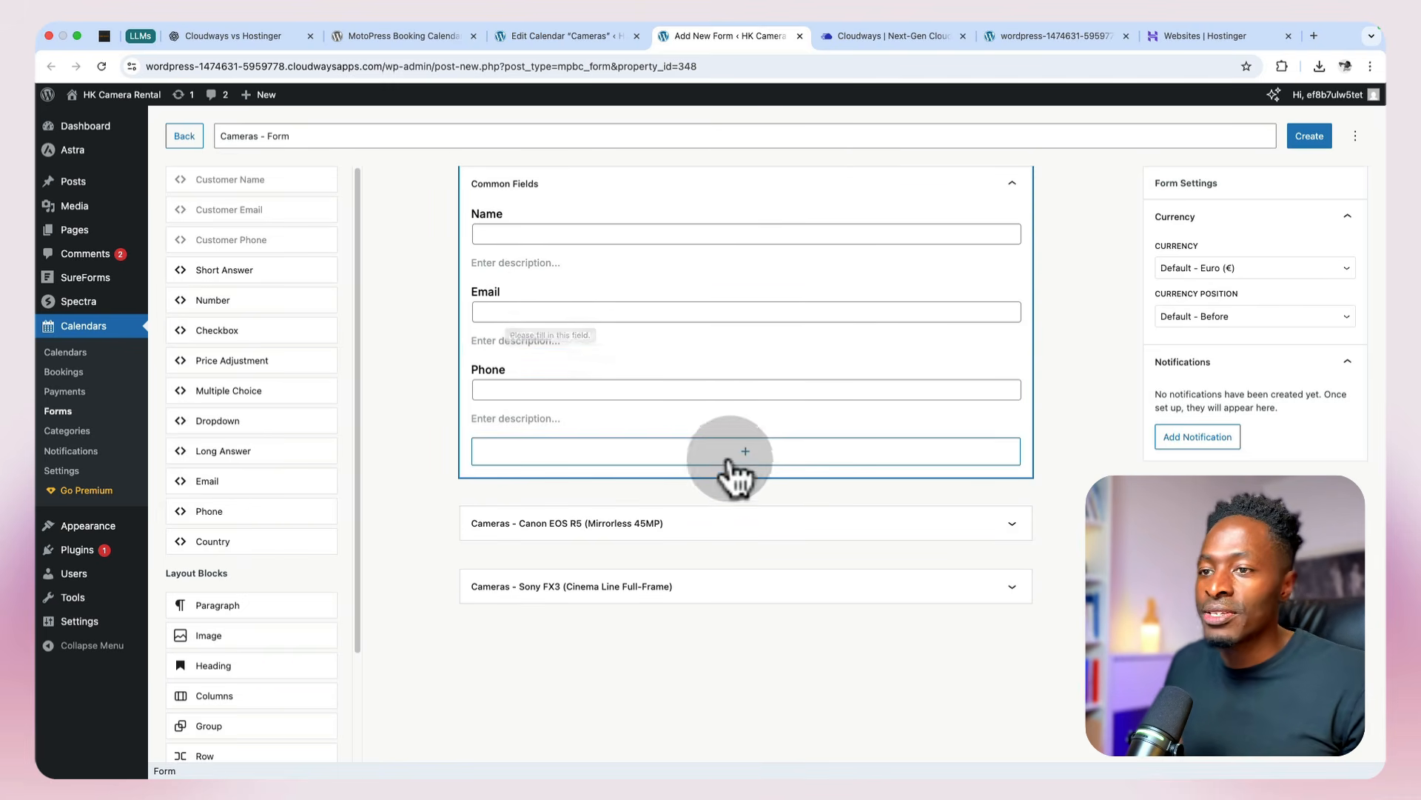
pyautogui.click(744, 453)
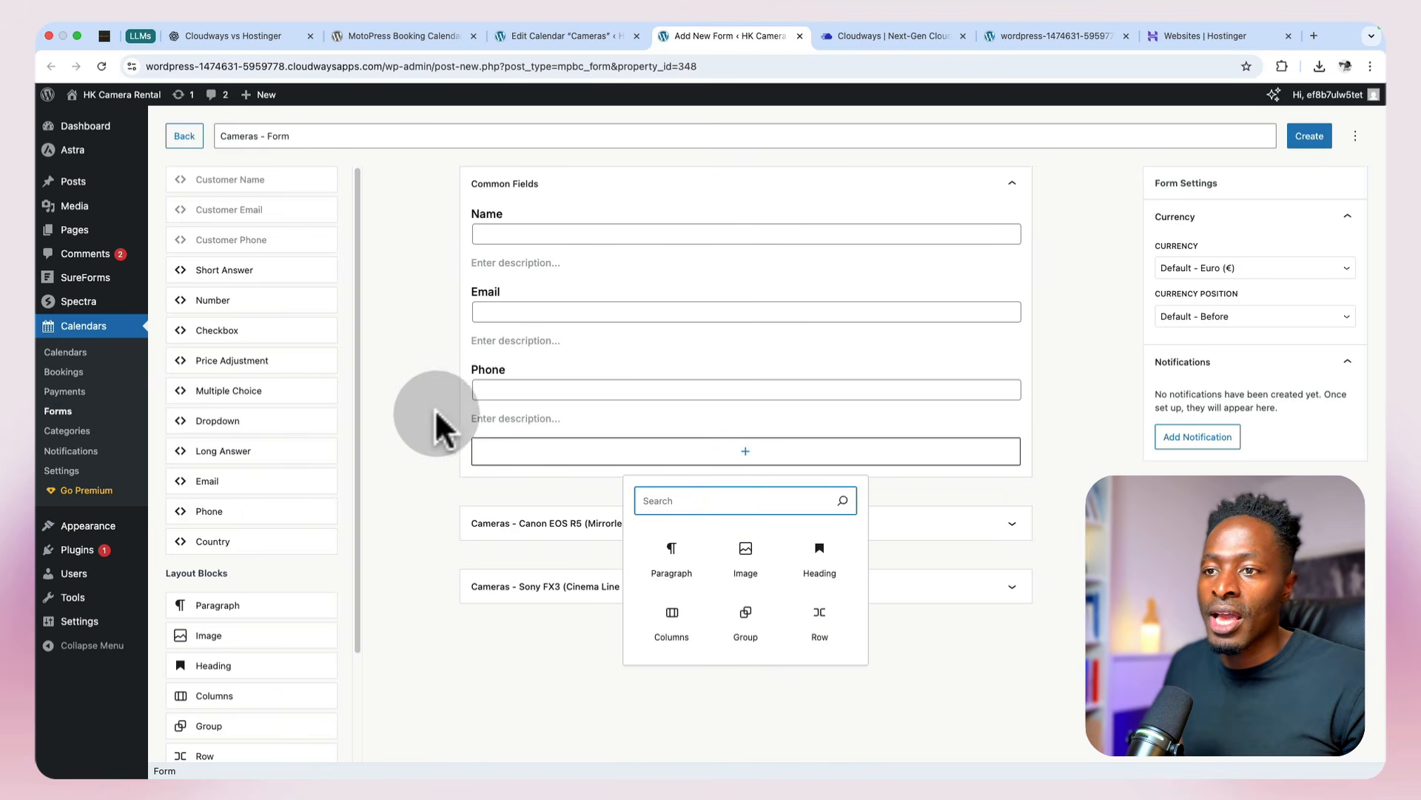
pyautogui.click(501, 415)
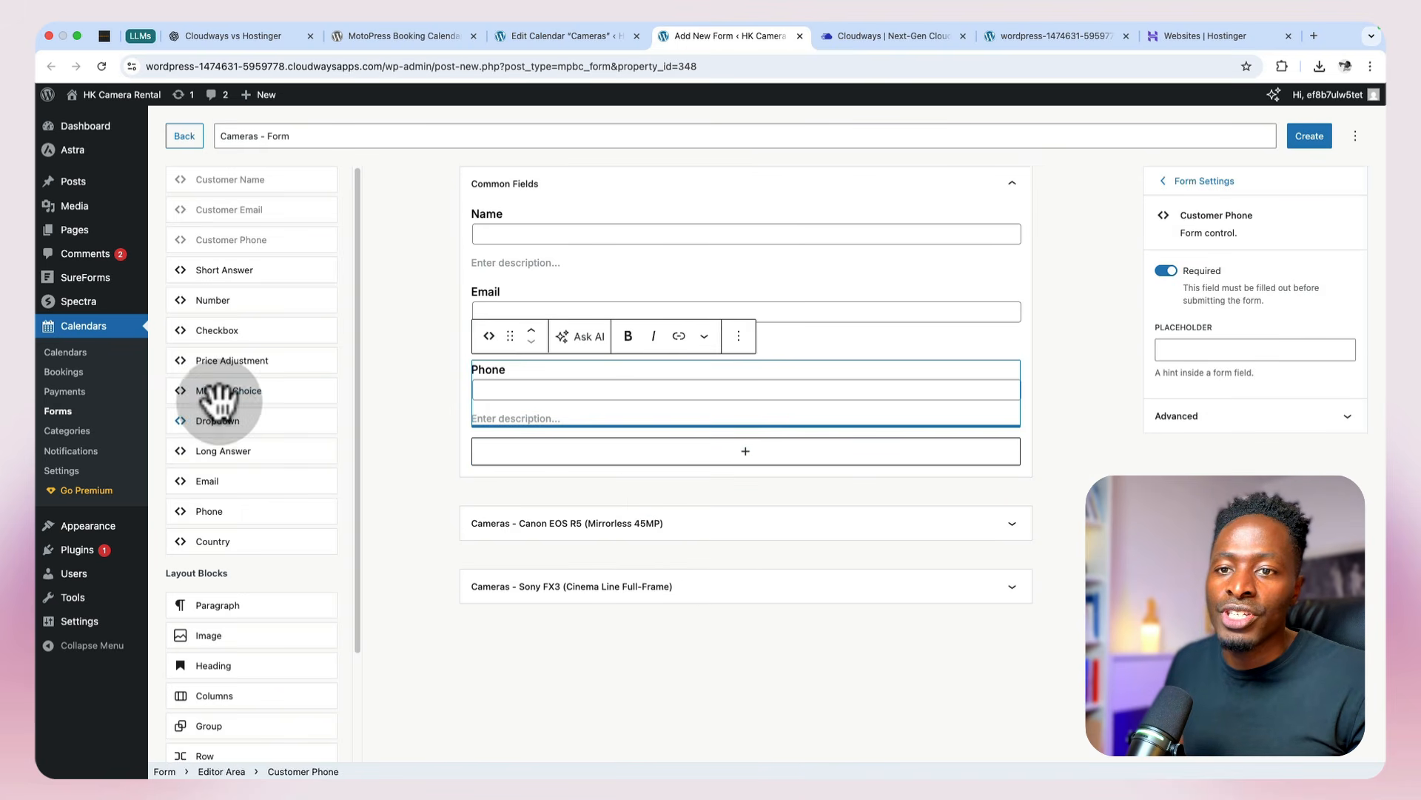
pyautogui.moveTo(220, 544); pyautogui.dragTo(597, 422)
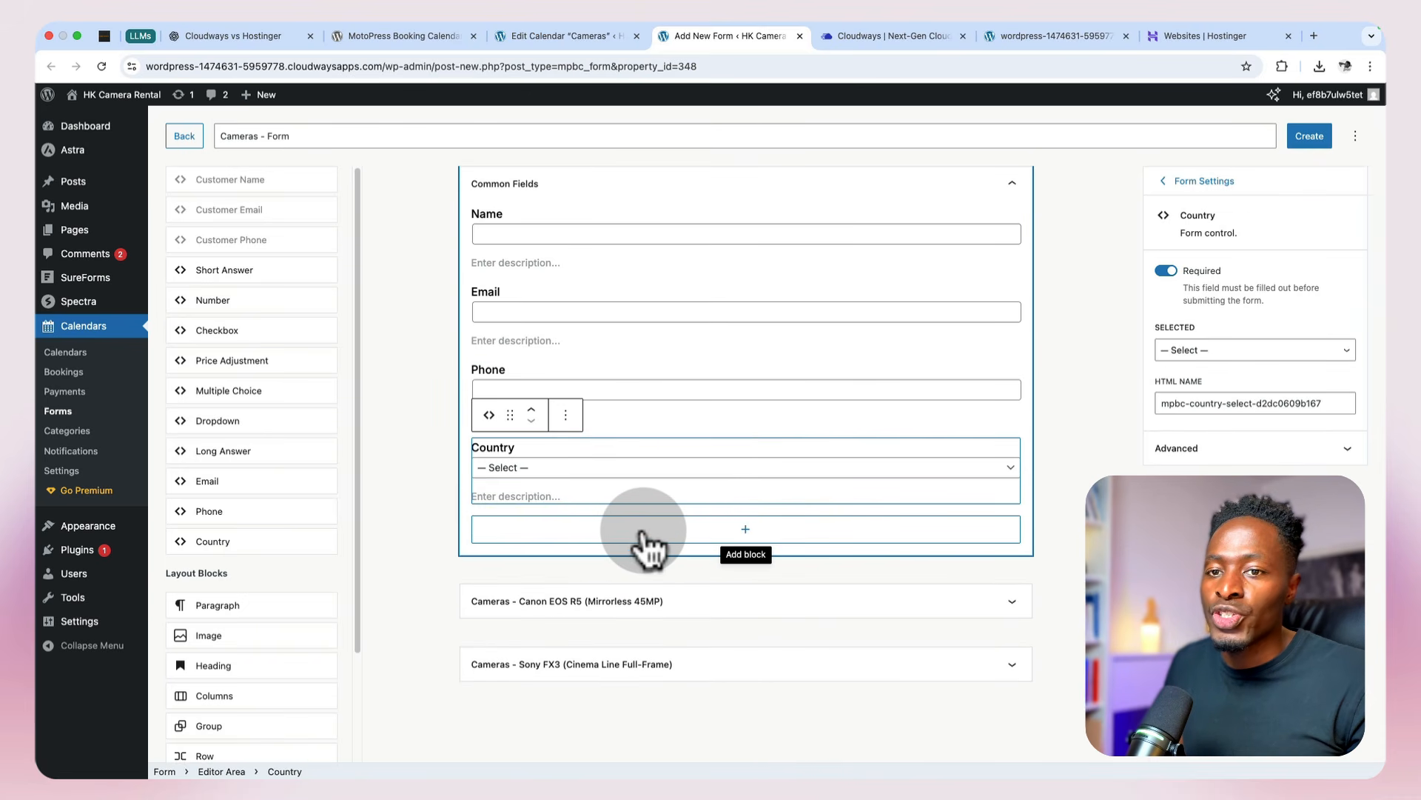
# Step: Add a Short Answer field below Country and label it "Special request"
pyautogui.click(229, 273)
pyautogui.click(509, 525)
pyautogui.tripleClick(499, 517)
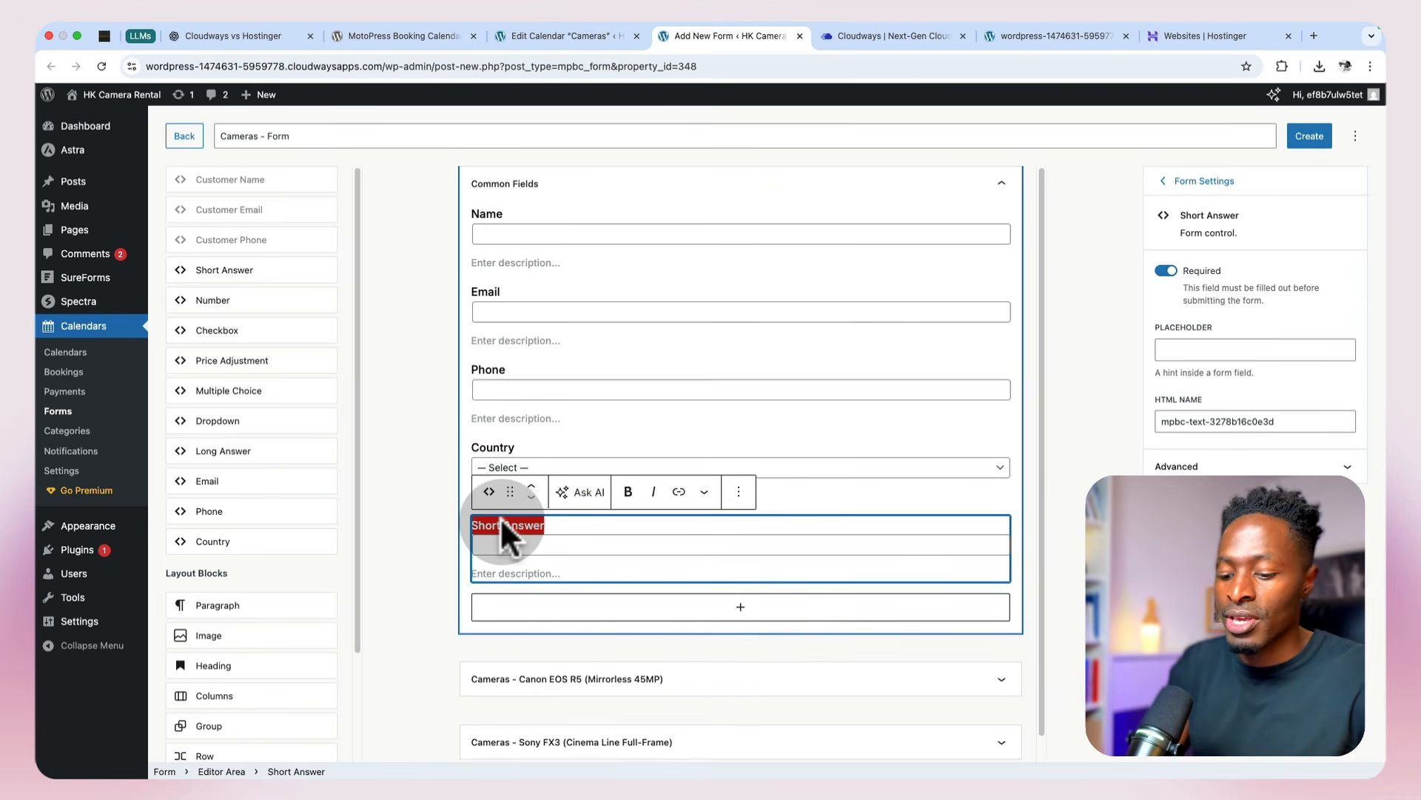
pyautogui.write('Spe')
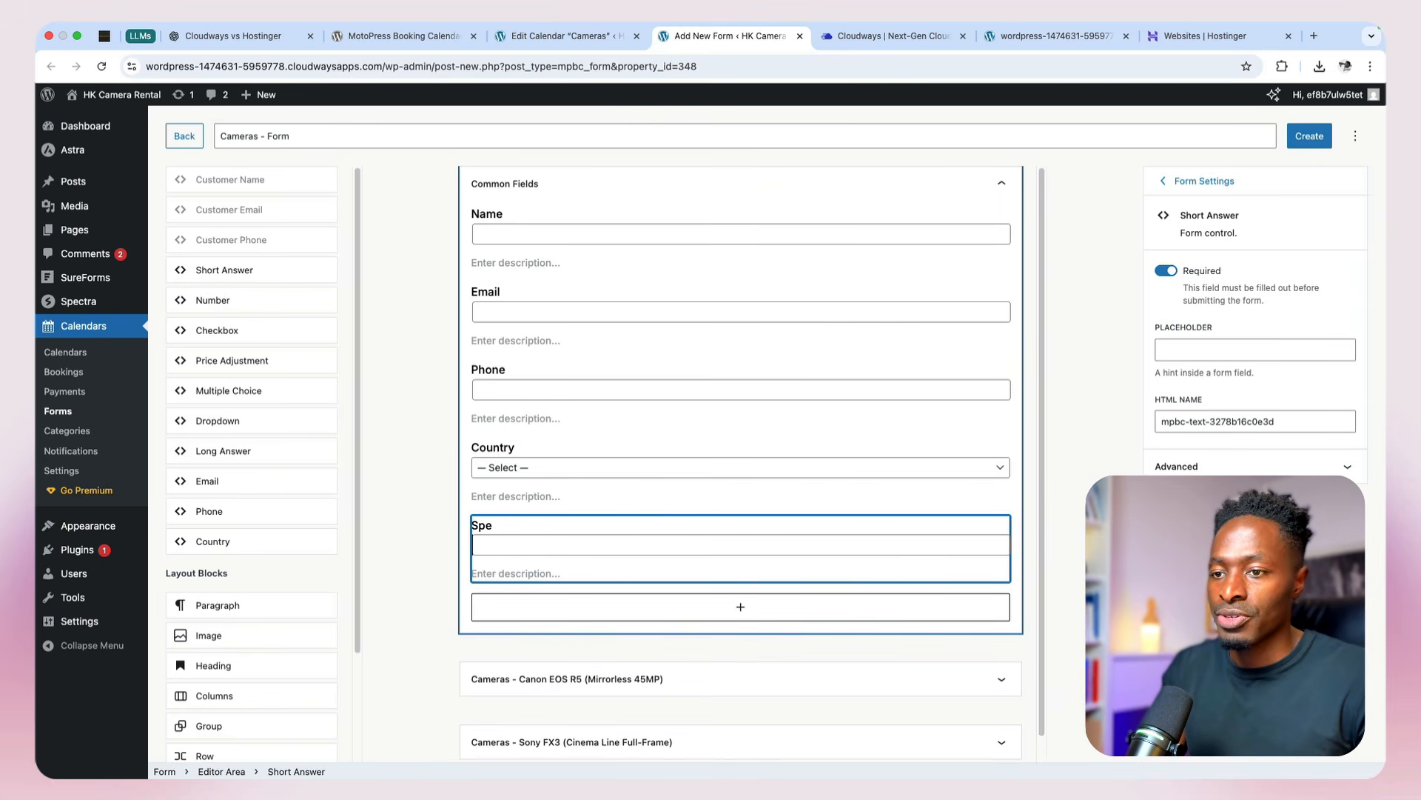
pyautogui.write('cial request')
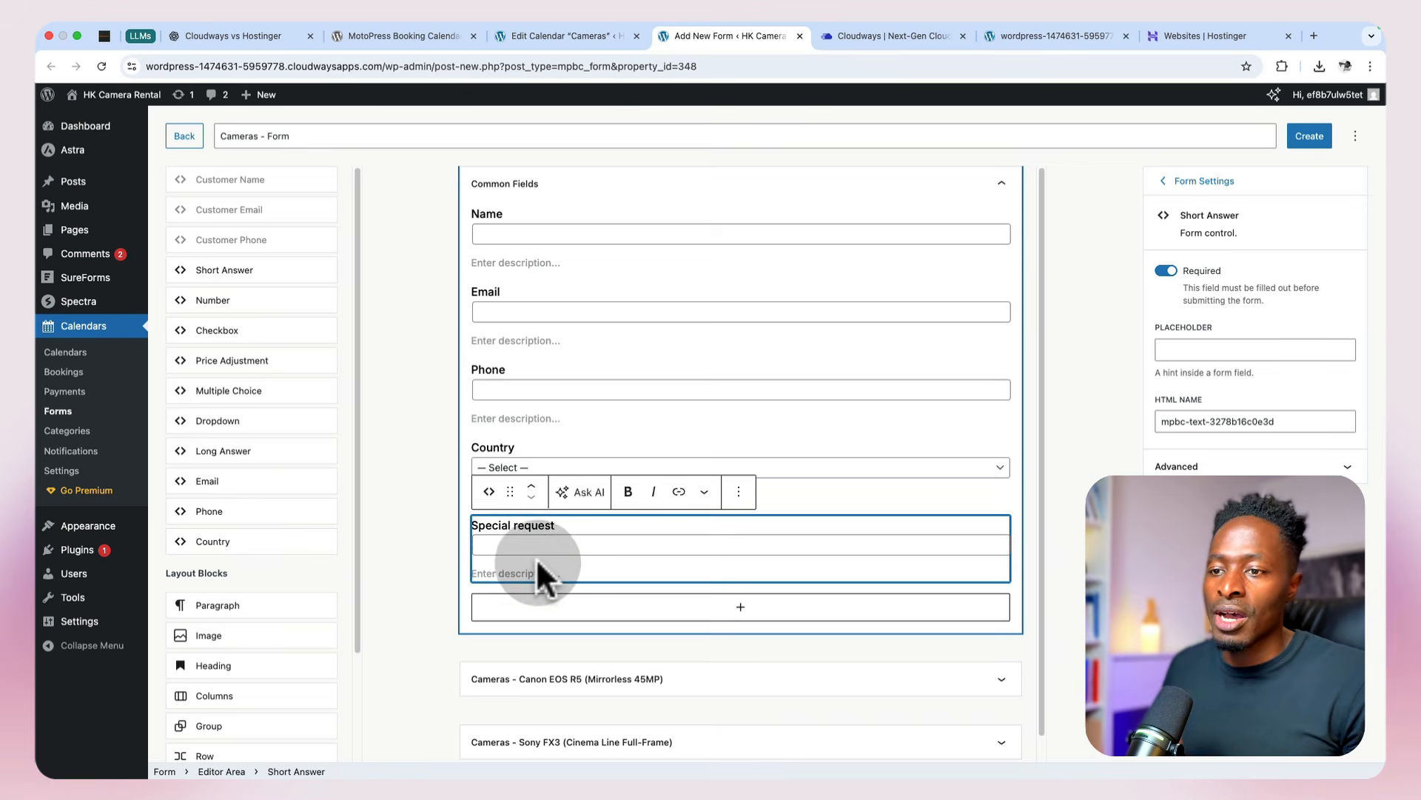
# Step: Add a checkbox labelled "Terms and Conditions" with the description "By checking the box, you agree to the terms and conditions"
pyautogui.scroll(-1, 536, 558)
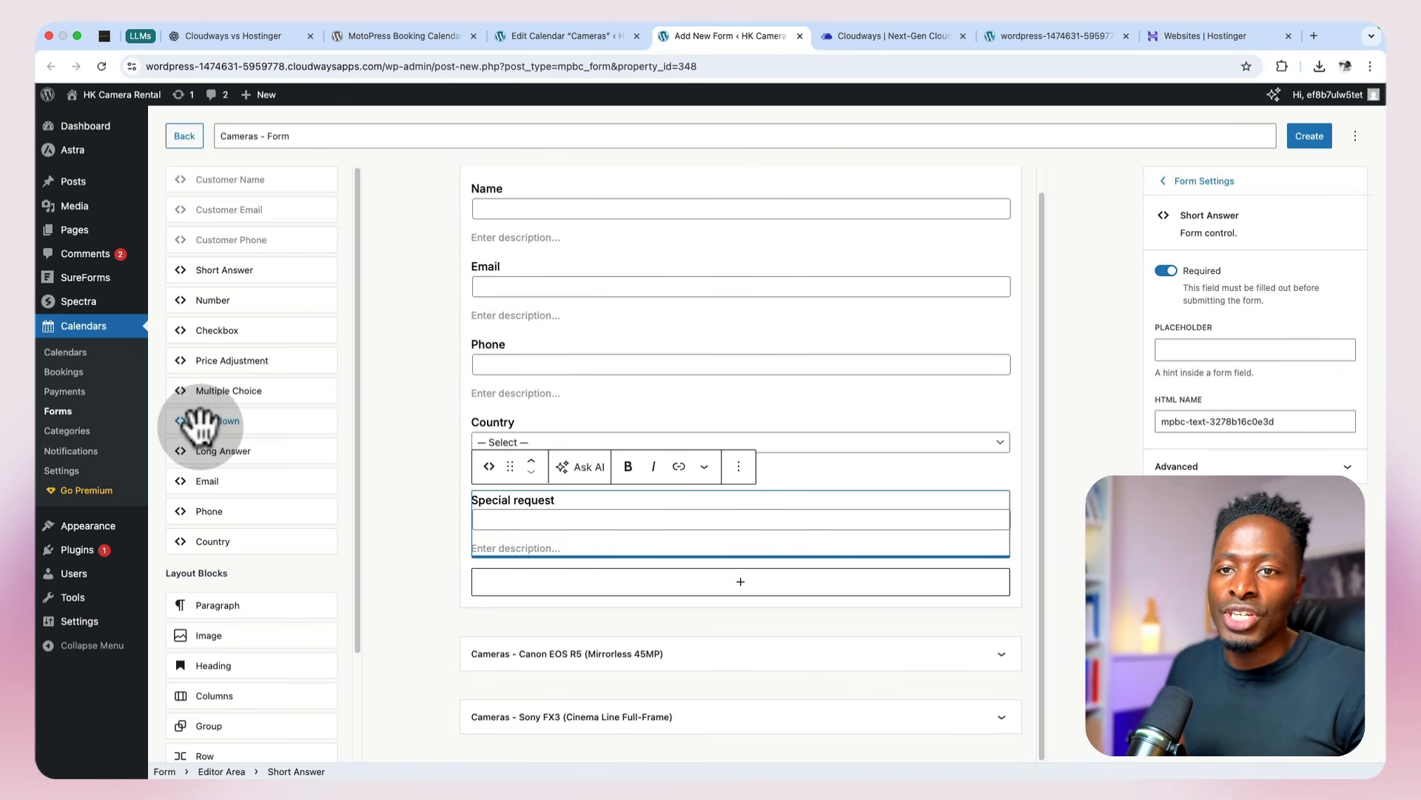
pyautogui.click(204, 330)
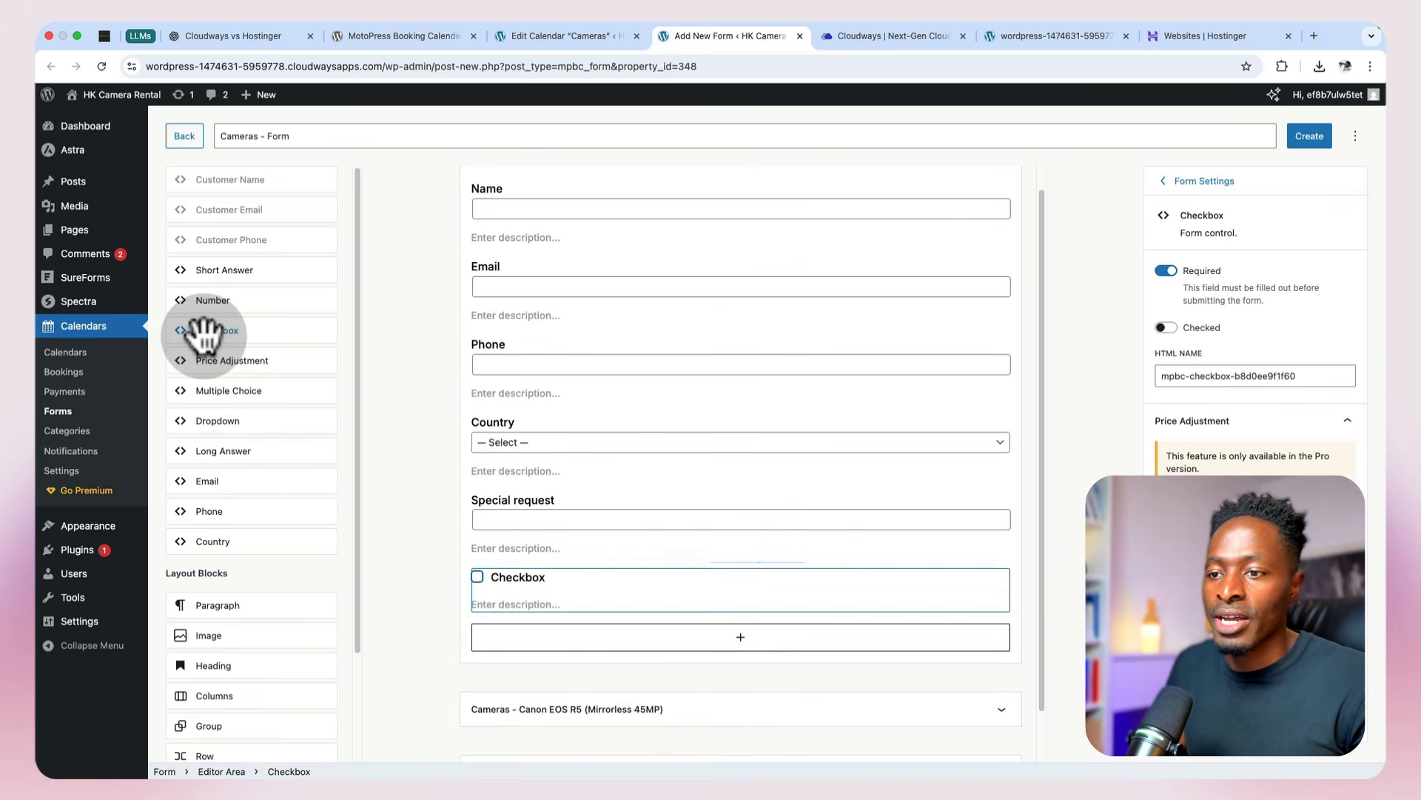
pyautogui.doubleClick(508, 579)
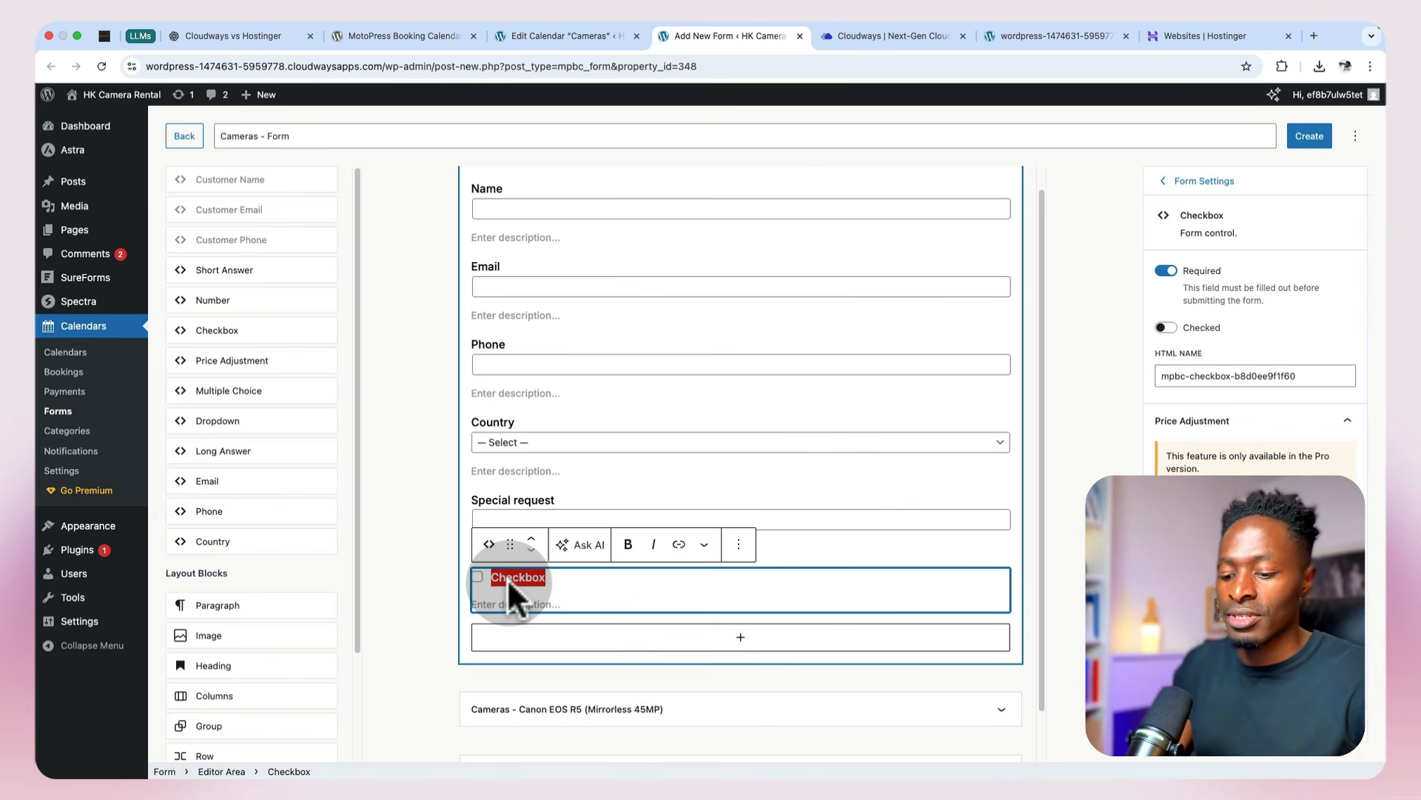
pyautogui.write('Terms and Conditions')
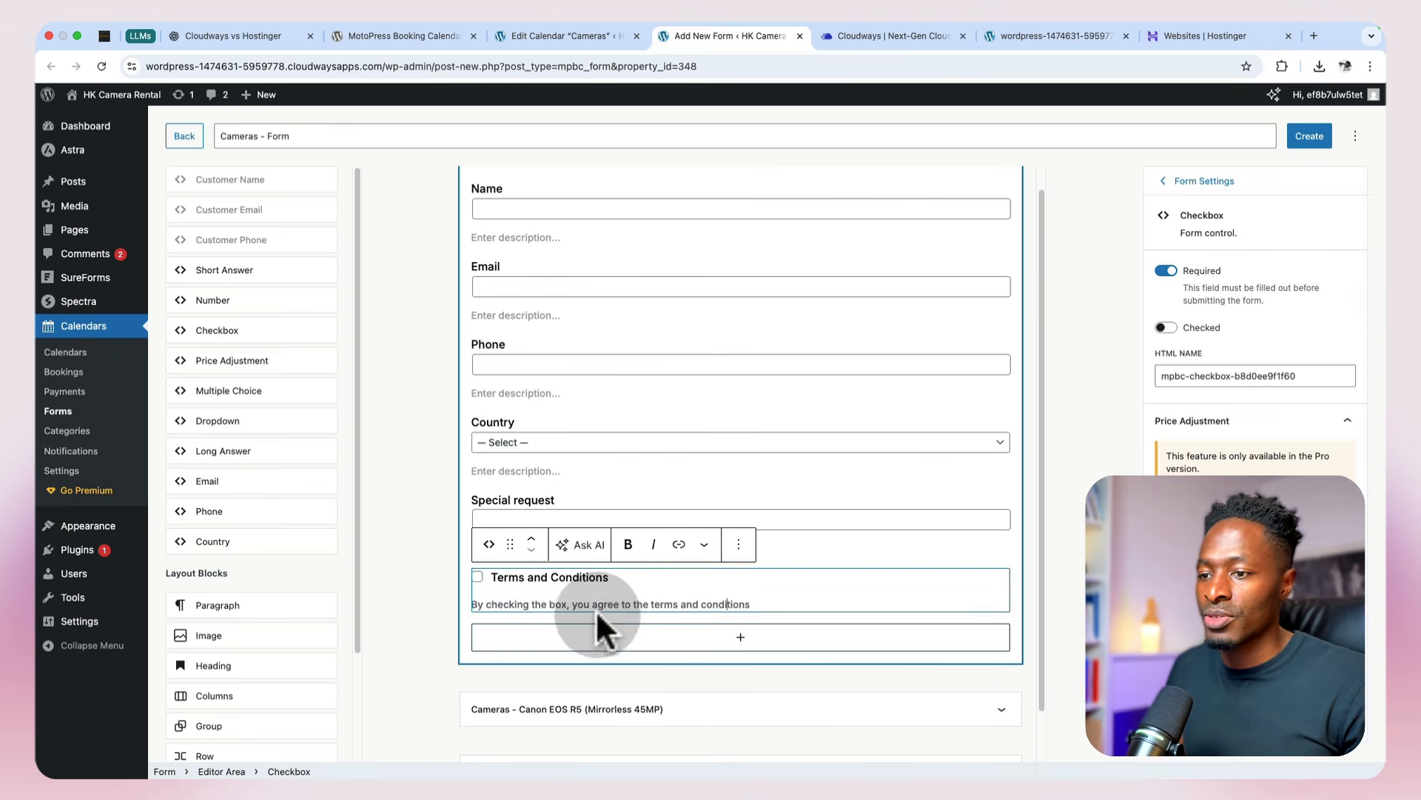
# Step: Link the words "terms and conditions" in the checkbox description to the placeholder URL "#"
pyautogui.click(650, 604)
pyautogui.moveTo(651, 604); pyautogui.dragTo(750, 604)
pyautogui.click(679, 548)
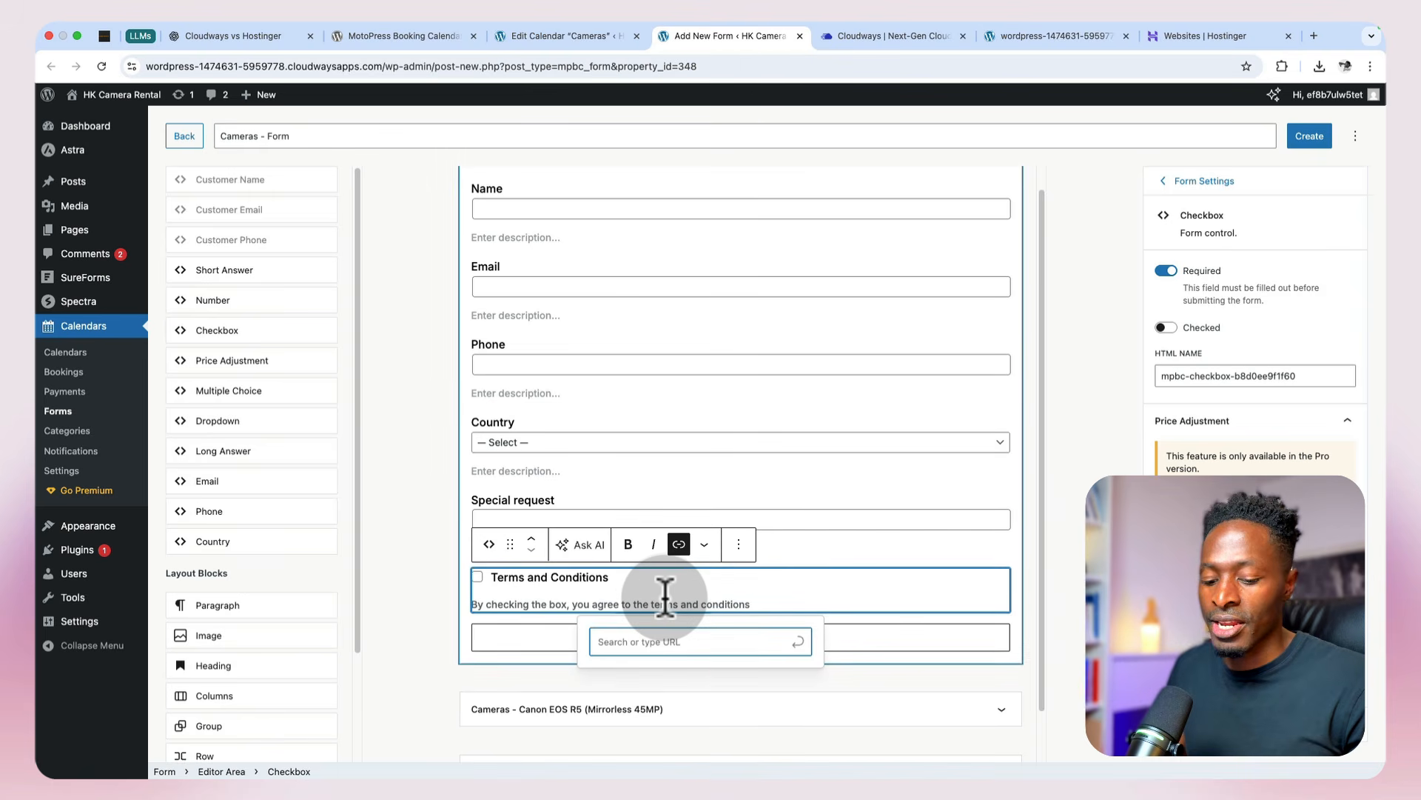
pyautogui.write('#')
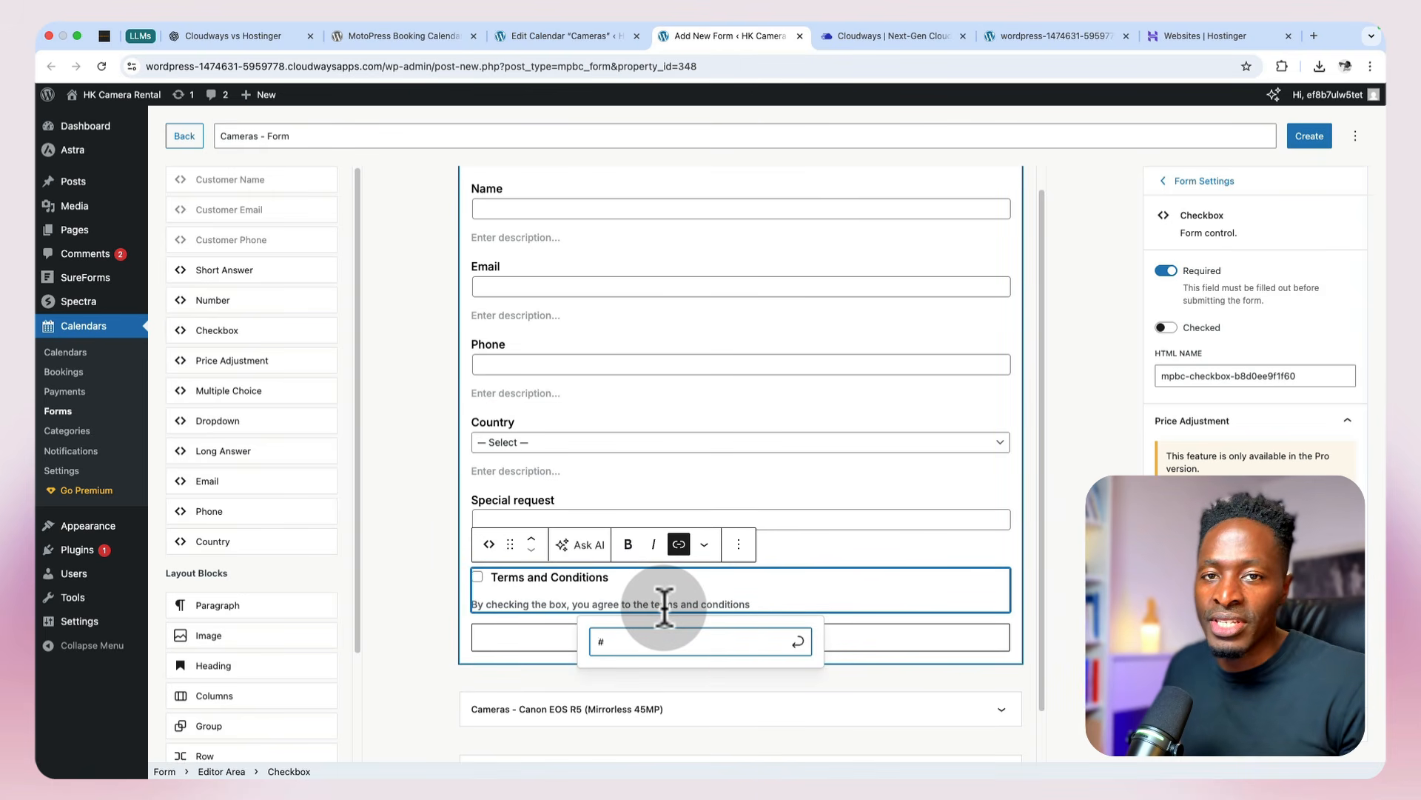
pyautogui.click(798, 642)
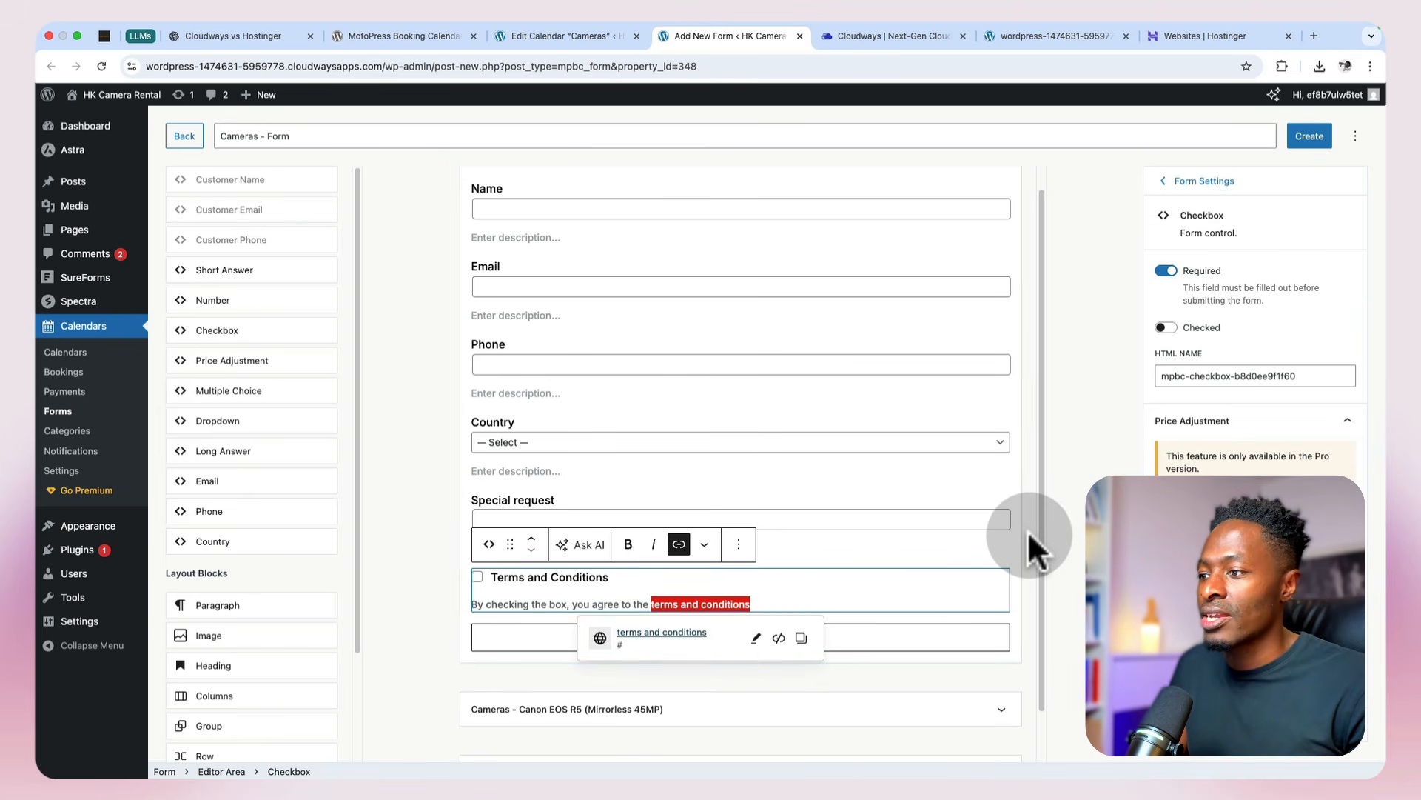
pyautogui.click(1064, 542)
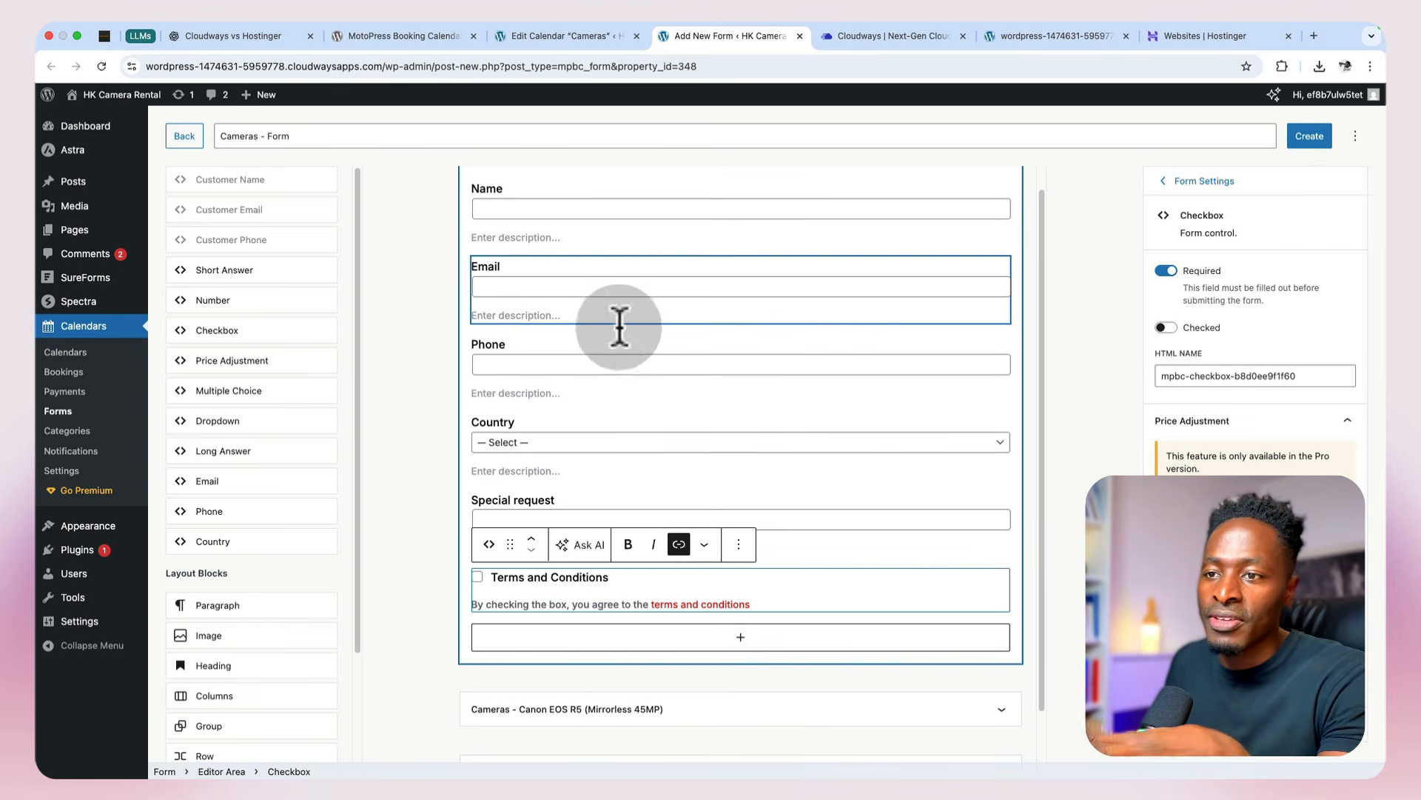
# Step: Expand the form's Canon EOS R5 section to inspect its variation-specific fields, collapse it and review the common fields
pyautogui.click(591, 502)
pyautogui.scroll(-1, 562, 651)
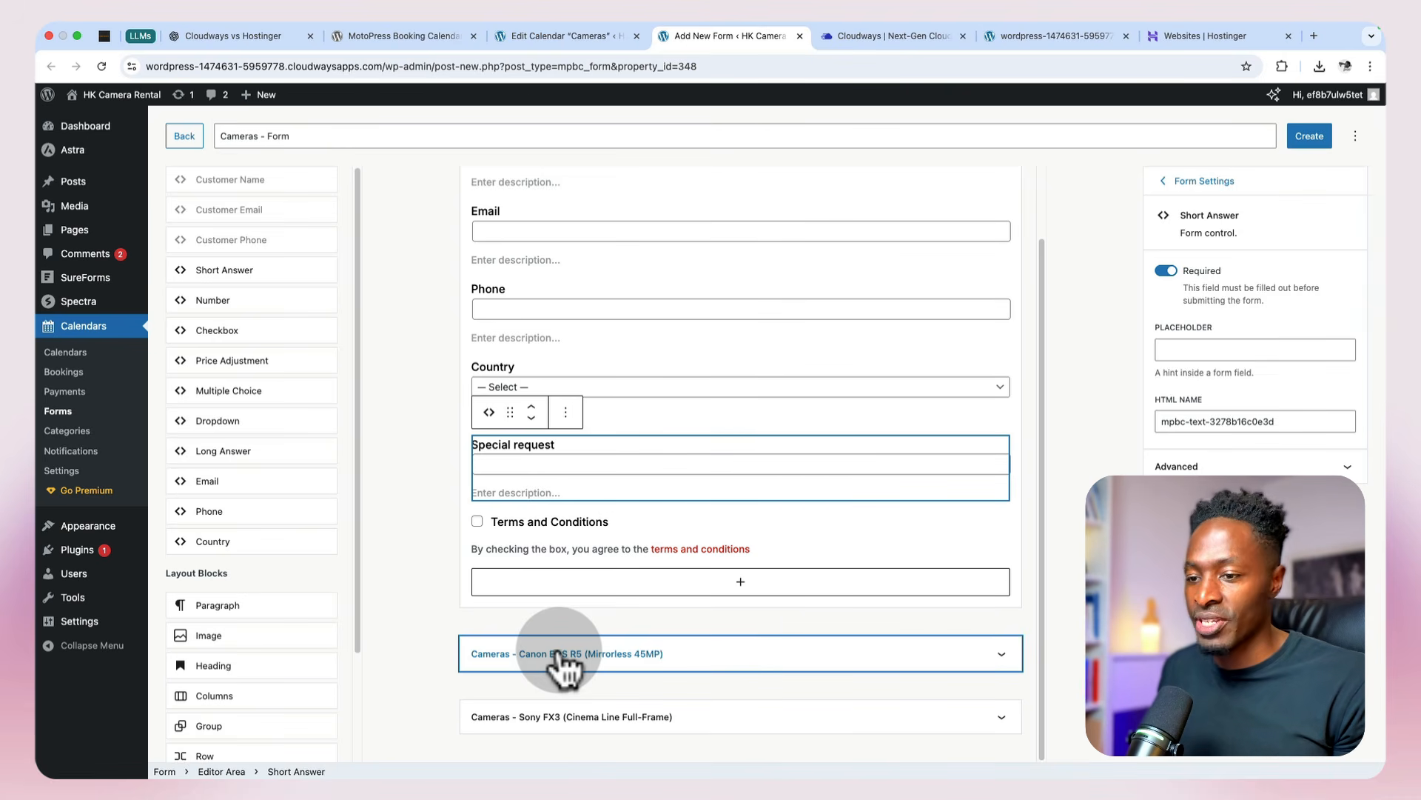
pyautogui.click(1001, 661)
pyautogui.scroll(-1, 999, 680)
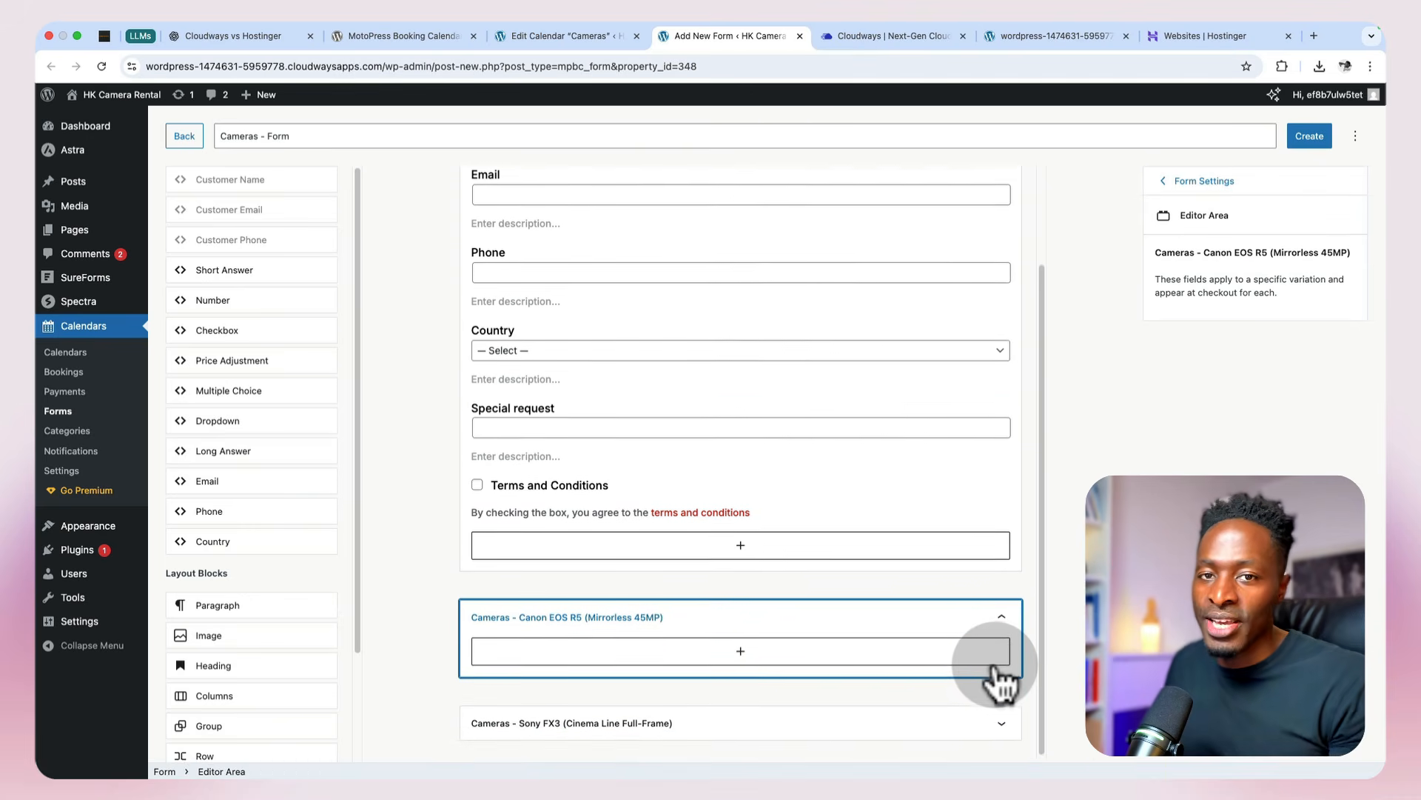
pyautogui.click(999, 618)
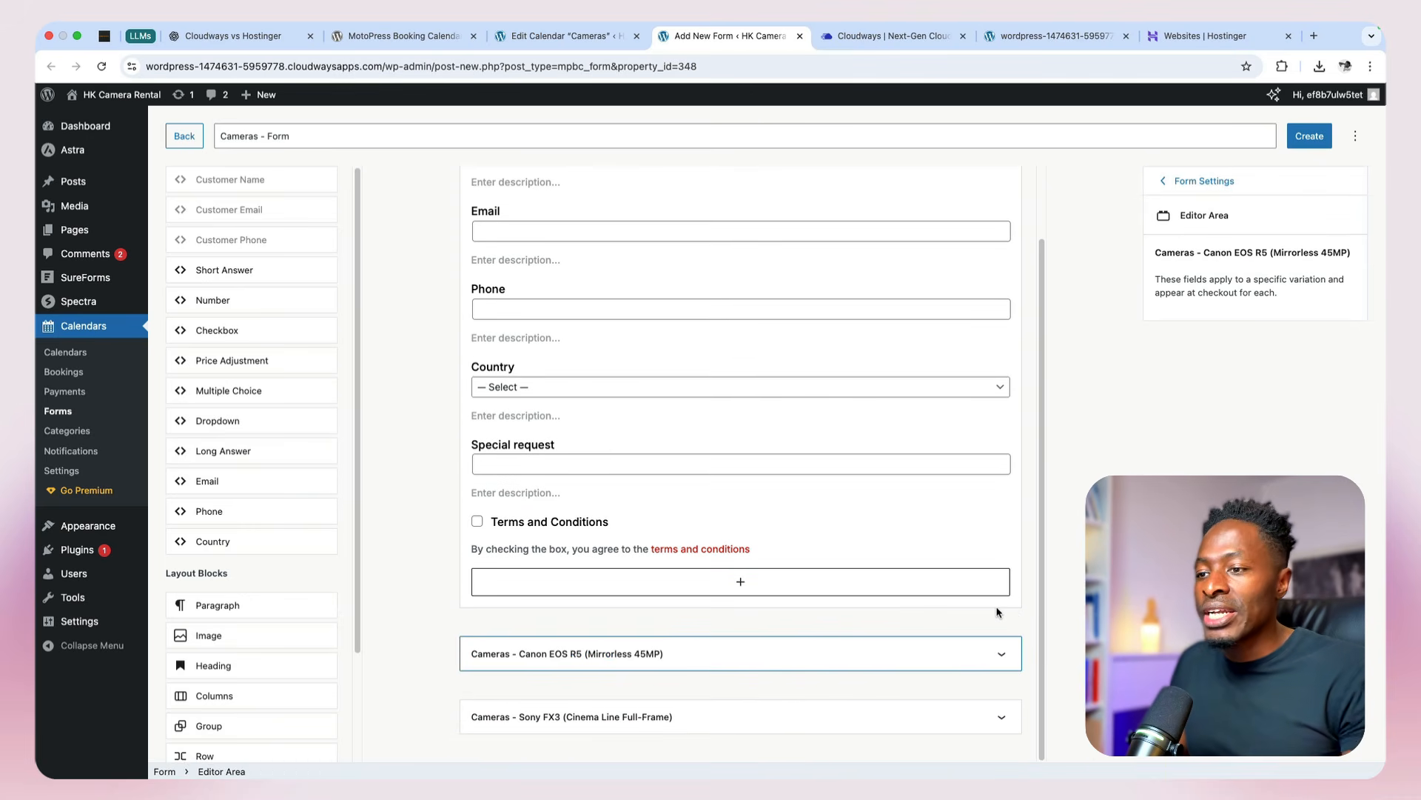
pyautogui.scroll(2, 997, 612)
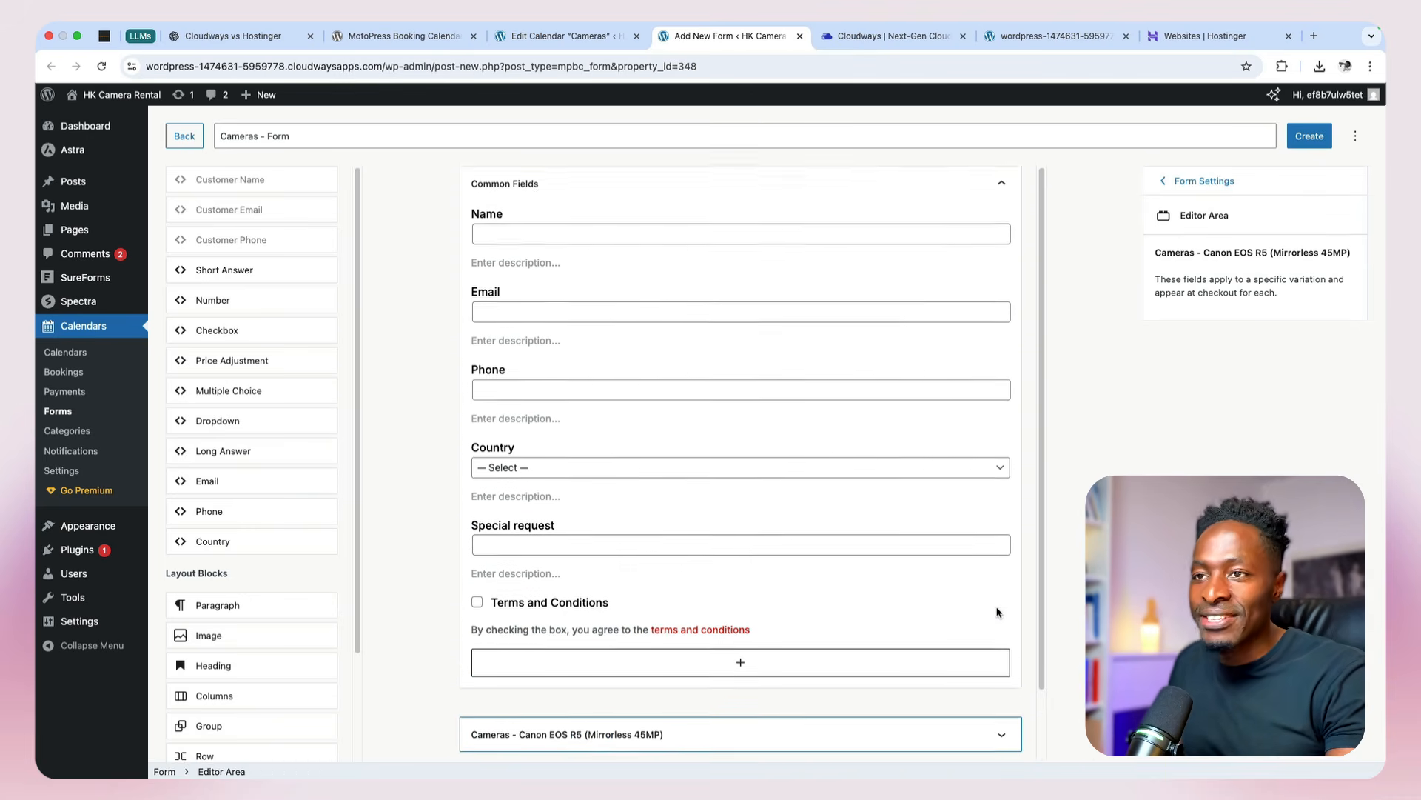
# Step: Create the form and publish a notification for it titled "Cameras New Booking (Admin)" using the New booking (admin) template
pyautogui.click(1314, 128)
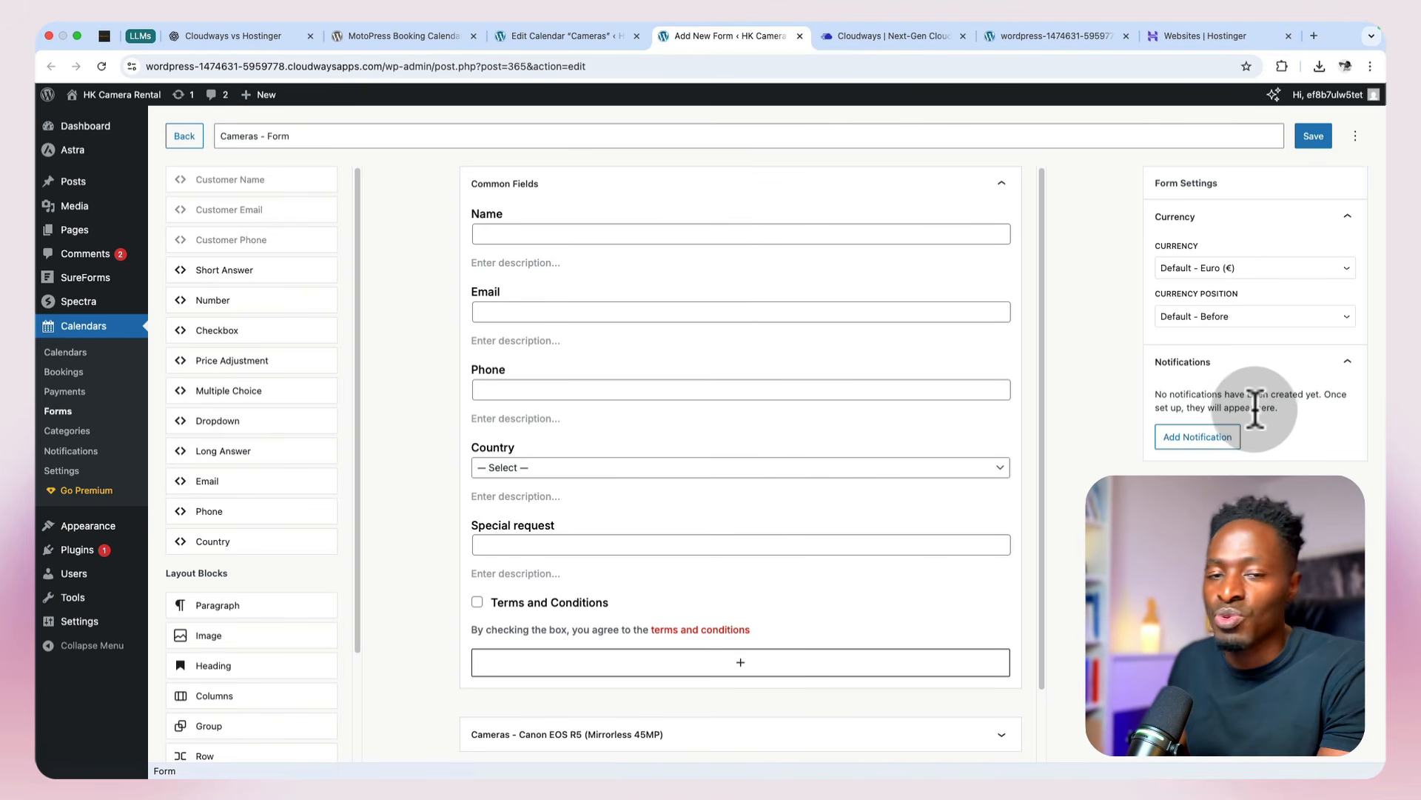
pyautogui.click(1226, 439)
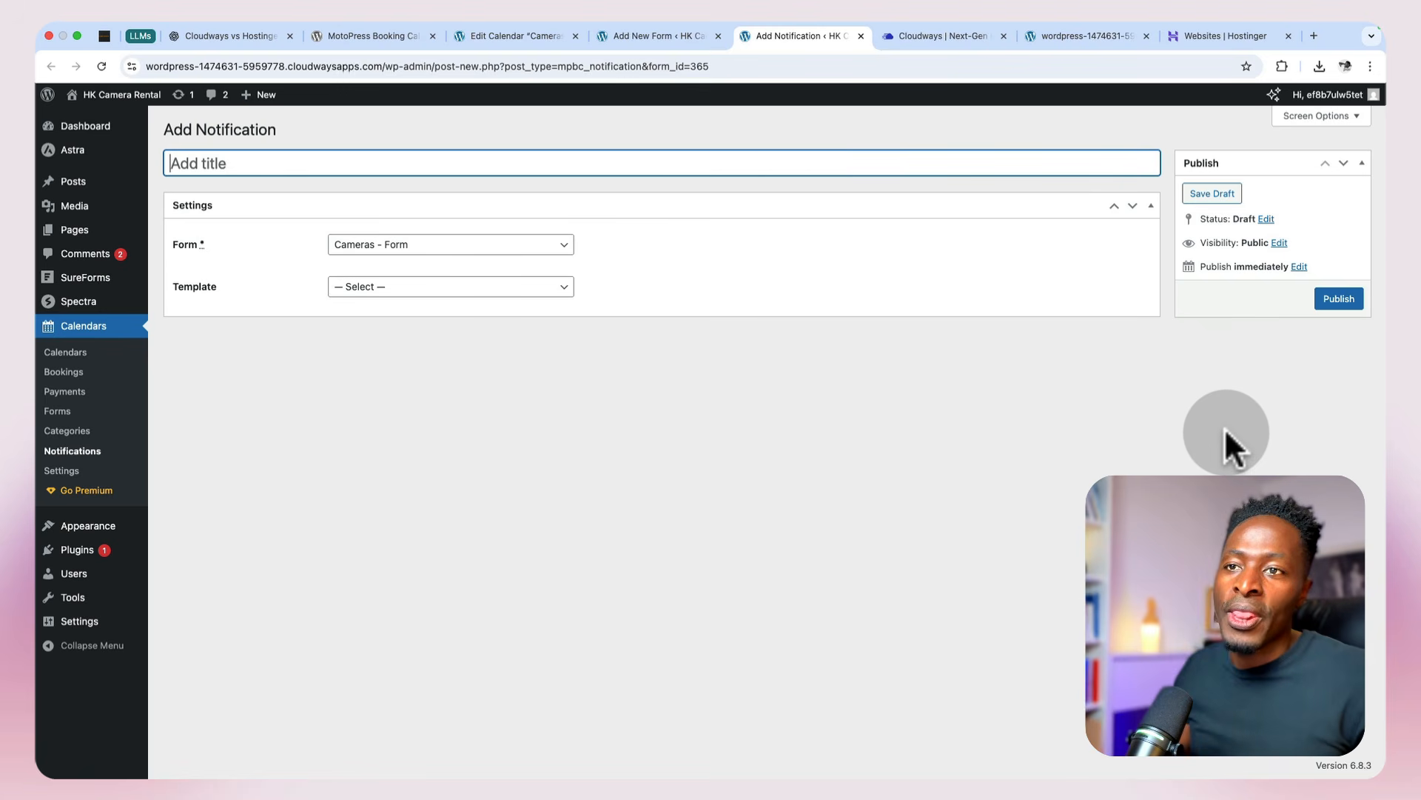
pyautogui.click(521, 288)
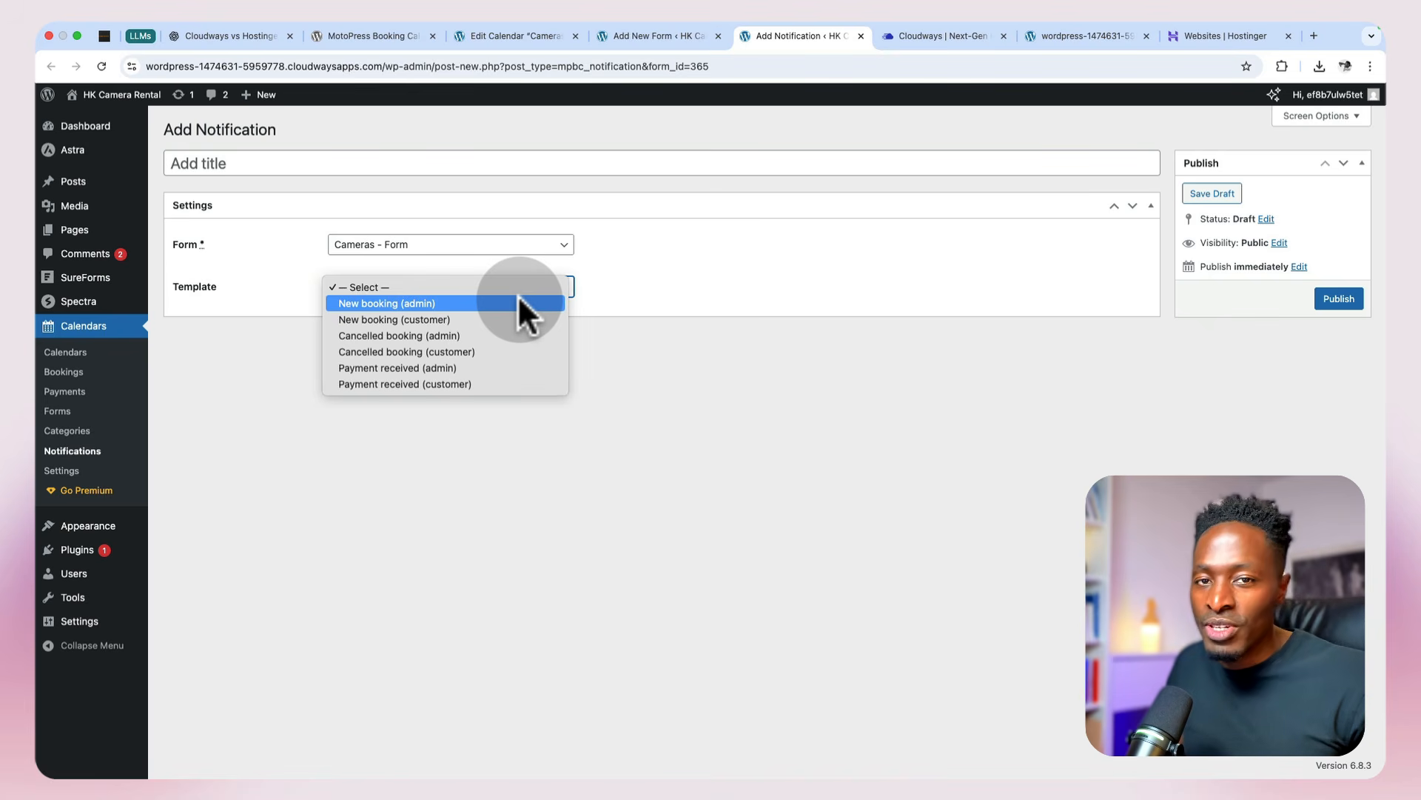
pyautogui.click(521, 305)
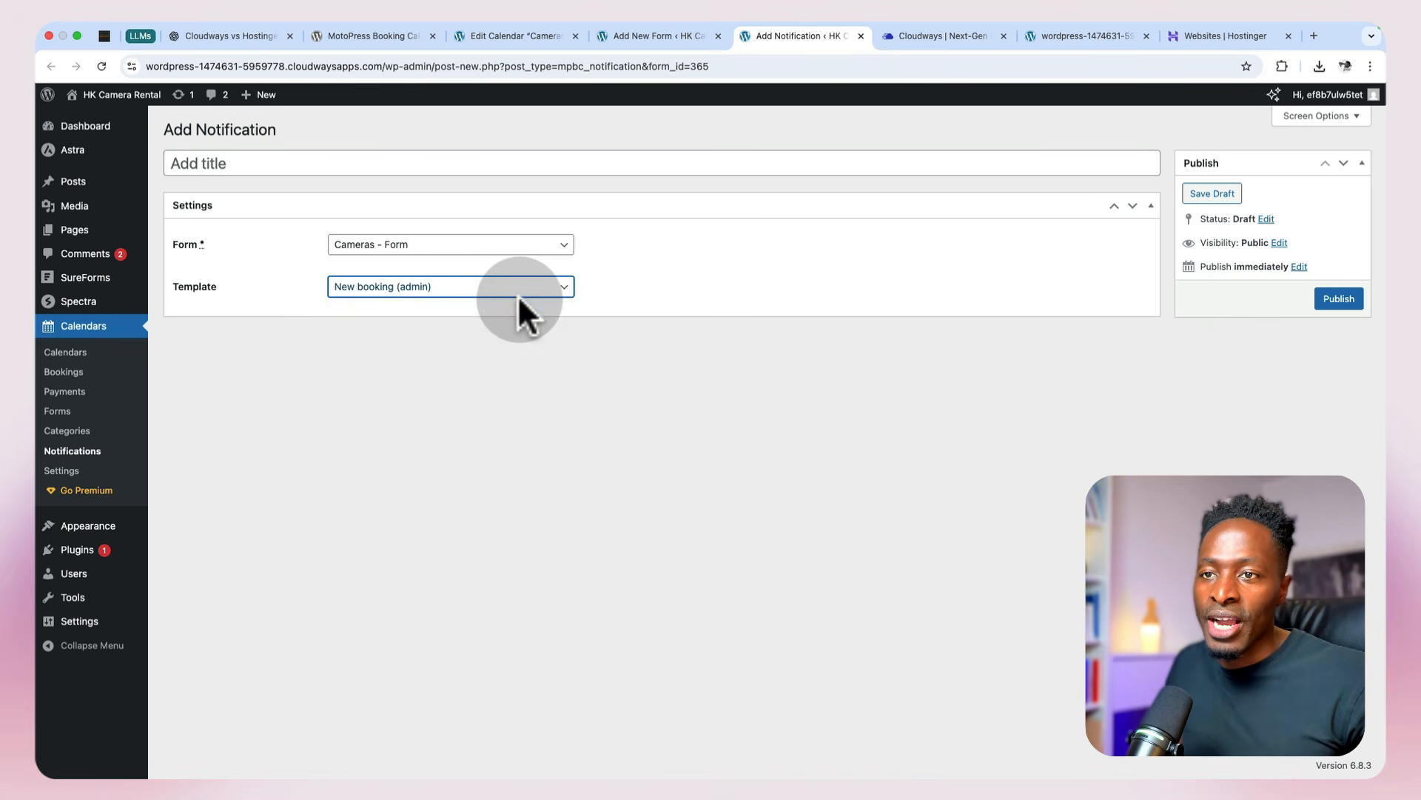
pyautogui.click(185, 165)
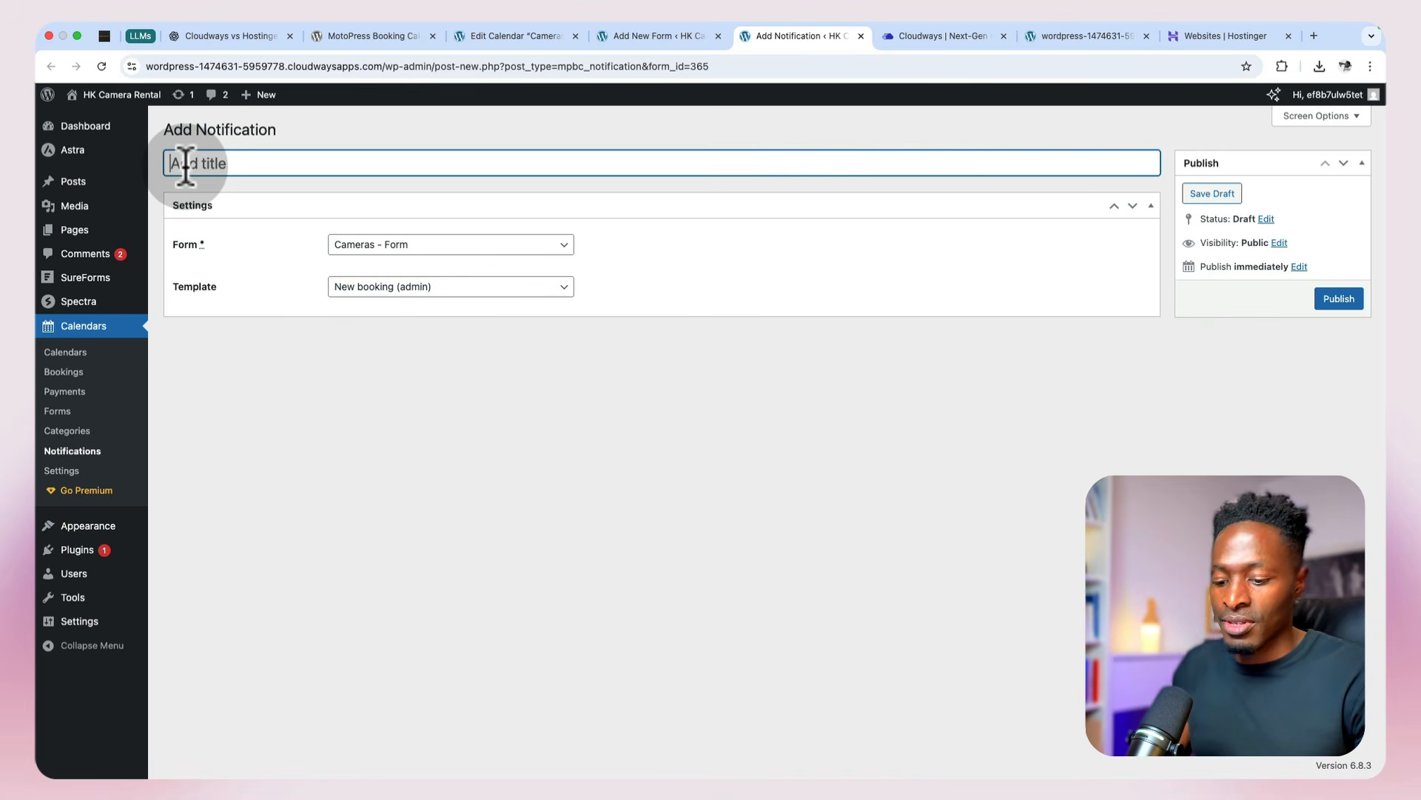
pyautogui.write('Cameras New Booking (Admin')
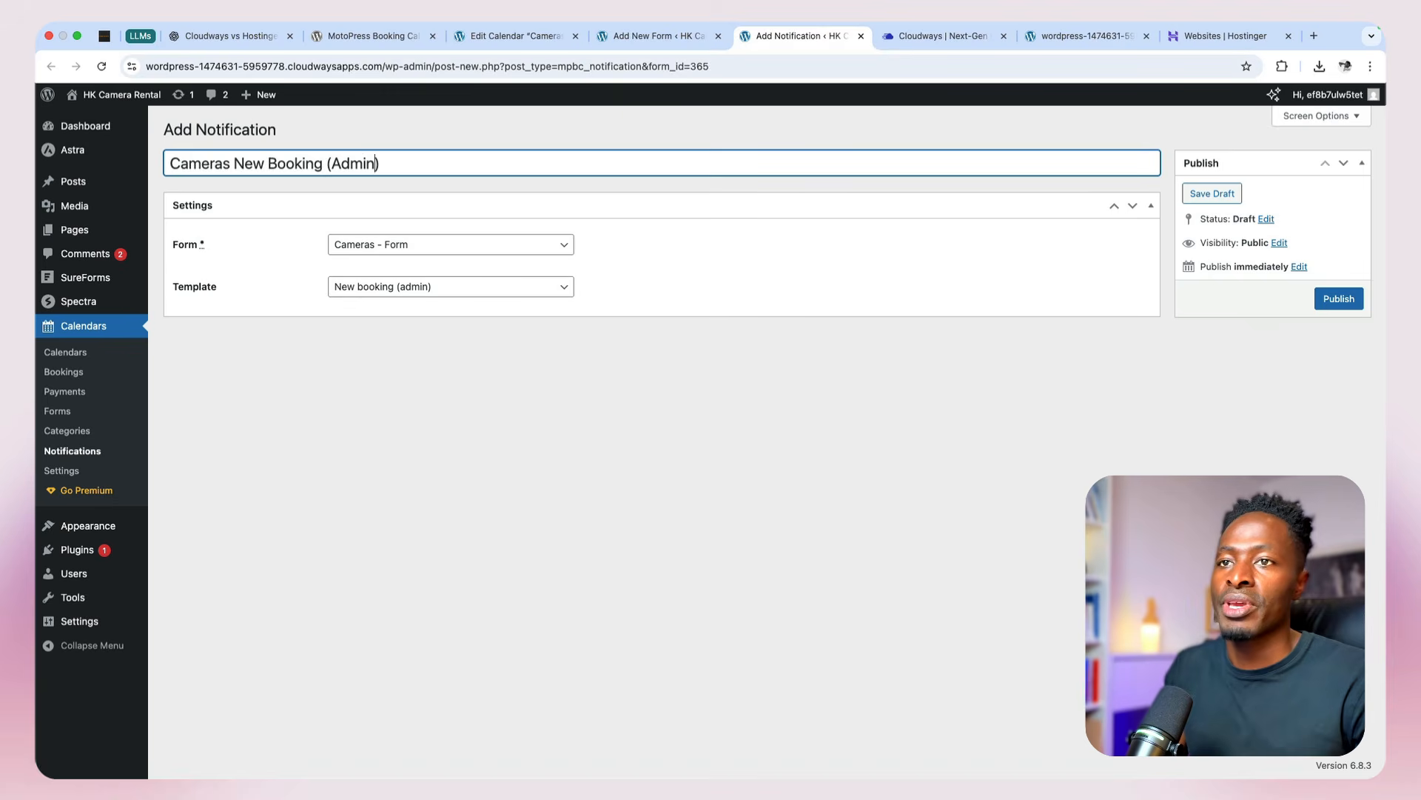
pyautogui.click(1338, 299)
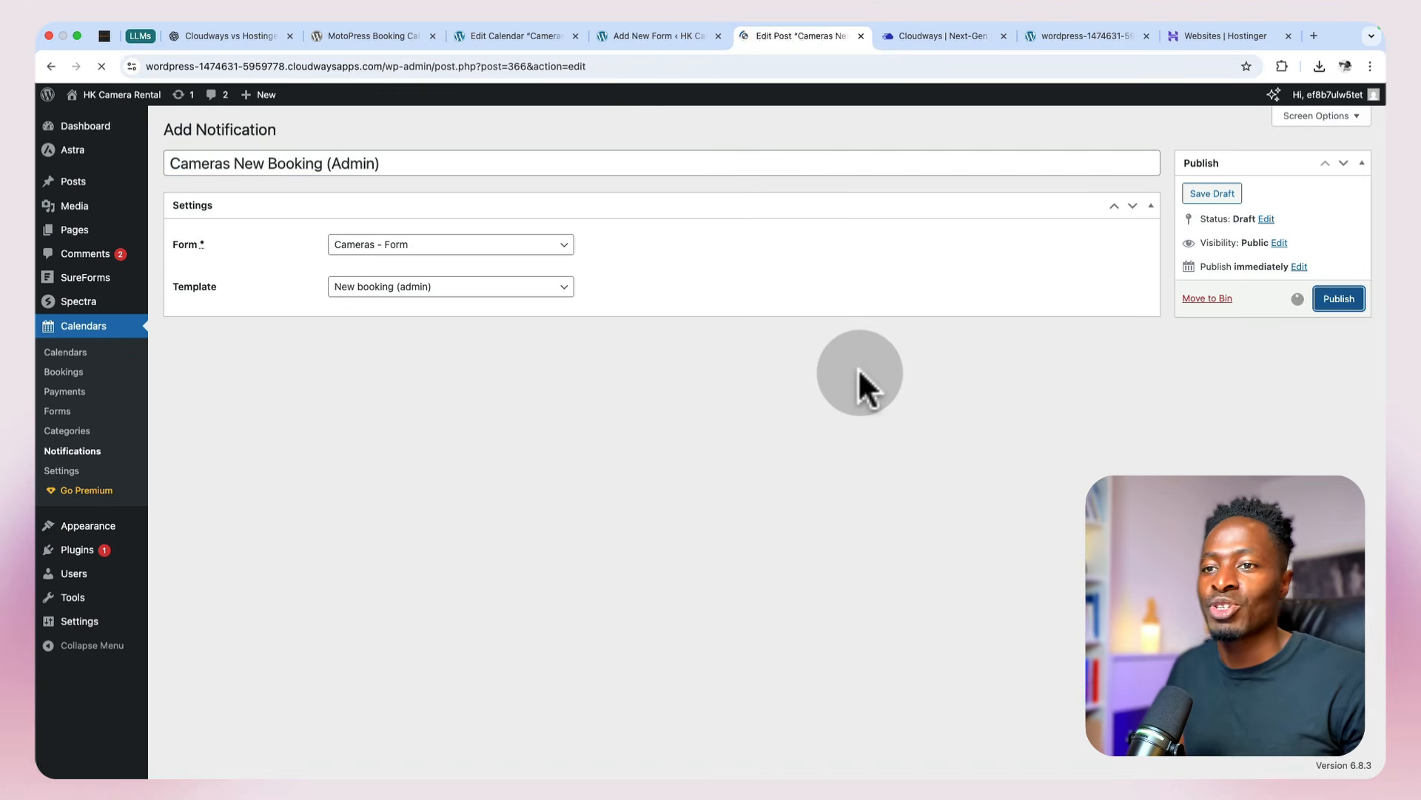
pyautogui.scroll(-4, 858, 367)
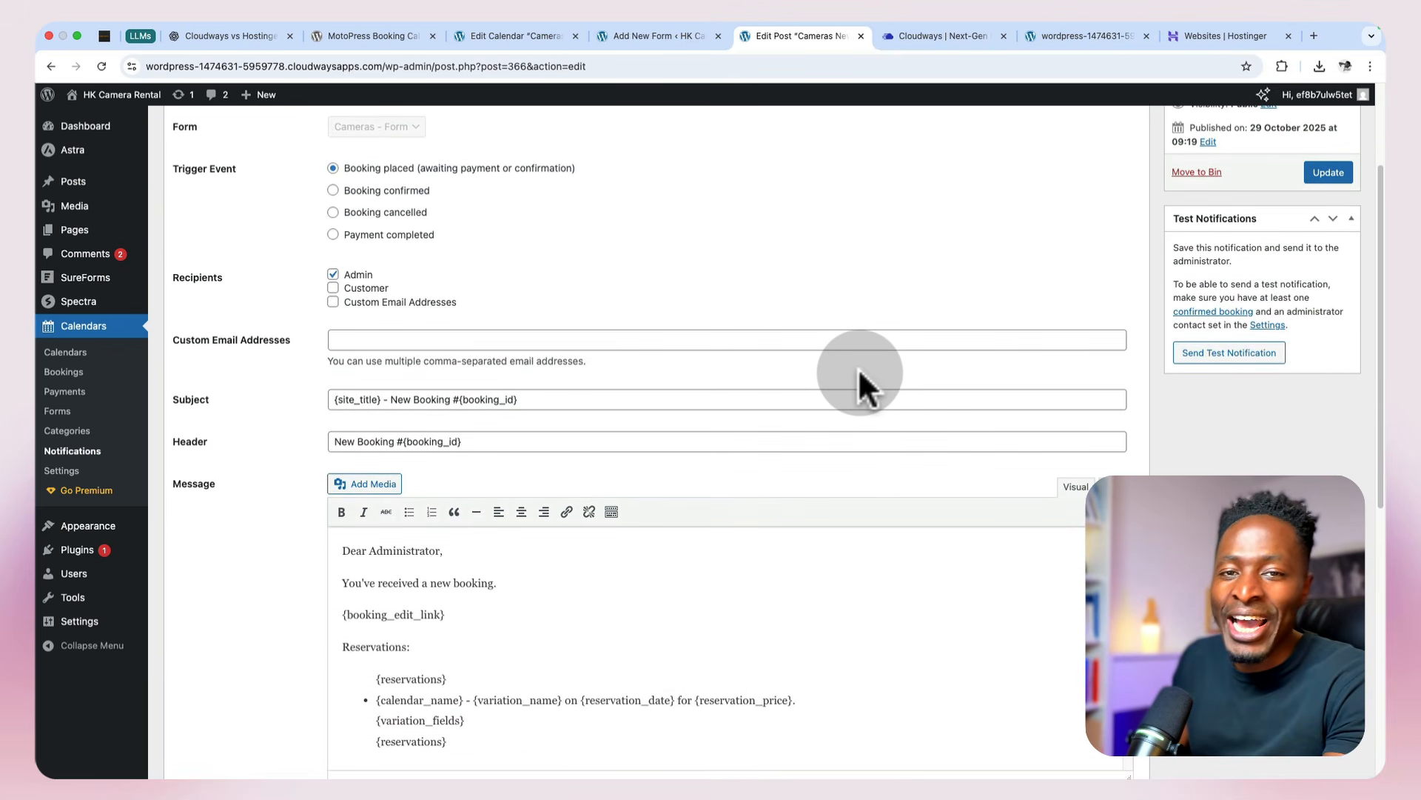
# Step: Review the admin notification's subject and message template, from the booking edit link through reservations and price to the customer info
pyautogui.click(859, 392)
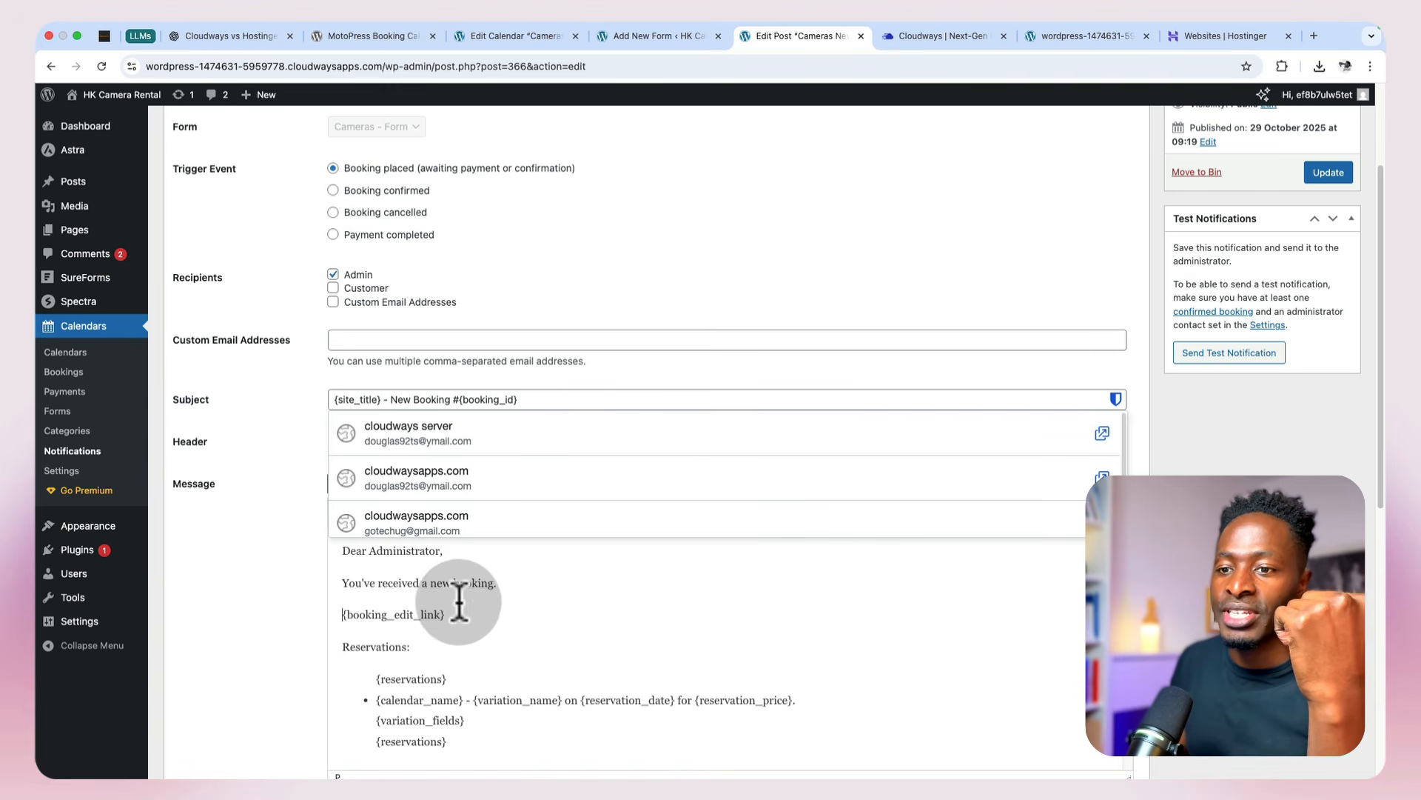
pyautogui.scroll(-3, 553, 466)
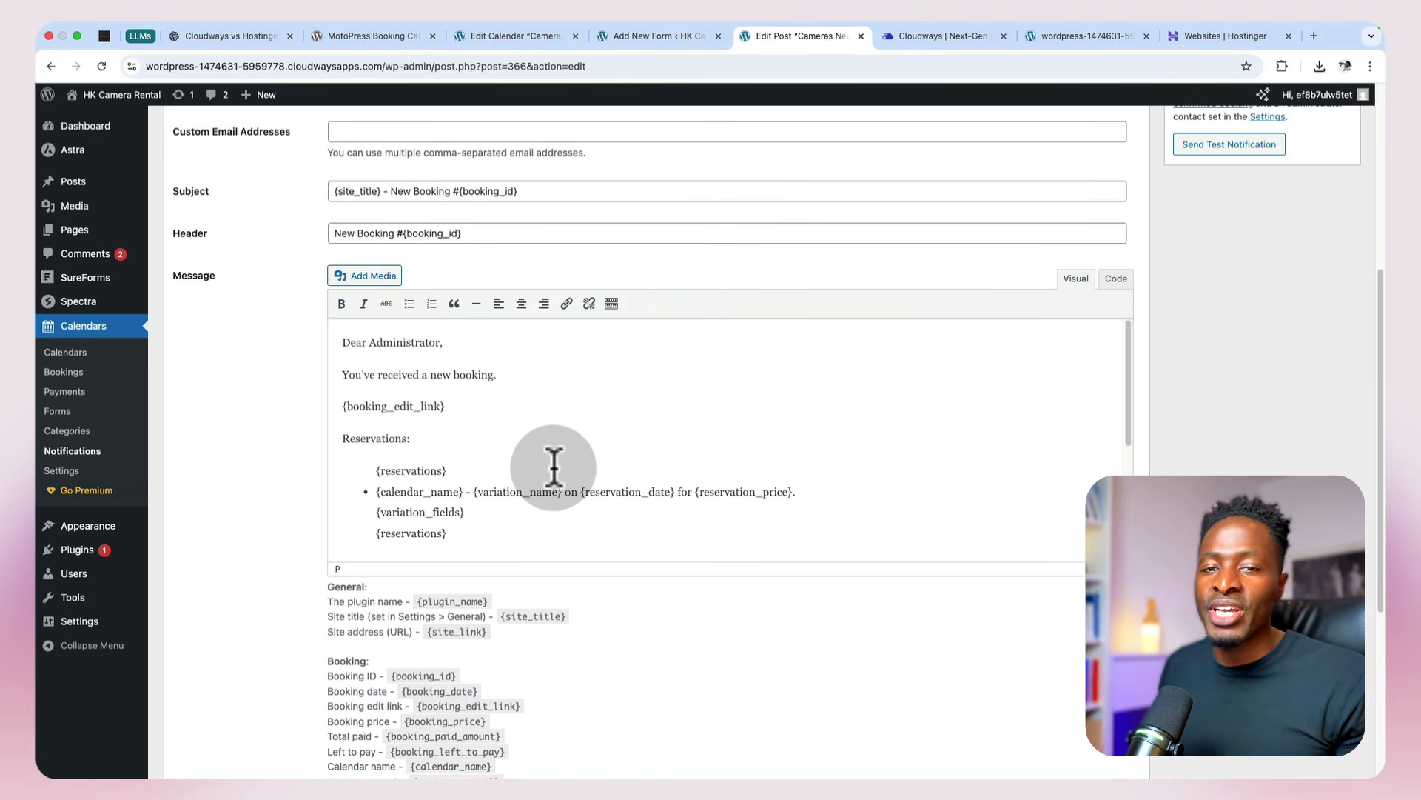
pyautogui.scroll(1, 554, 467)
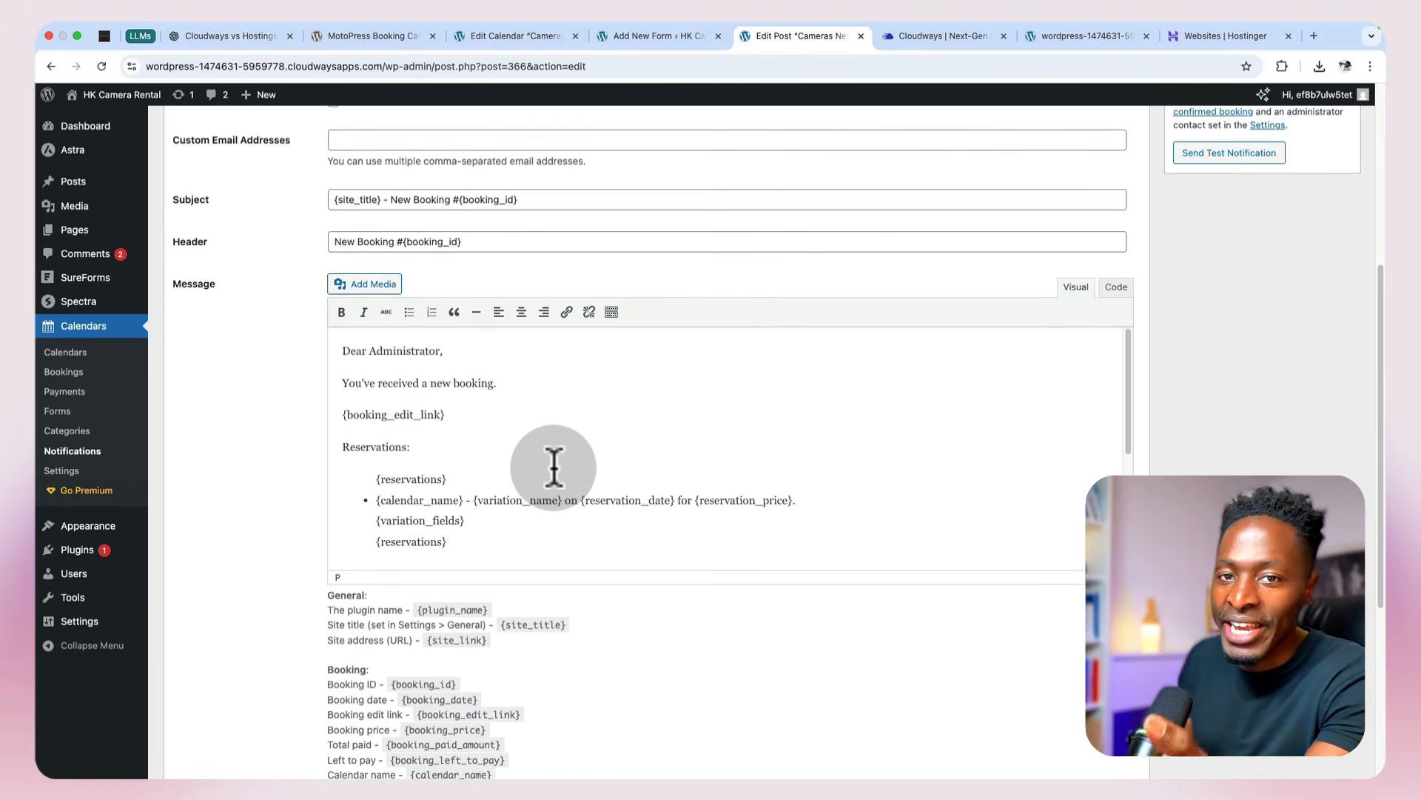
pyautogui.scroll(-1, 554, 466)
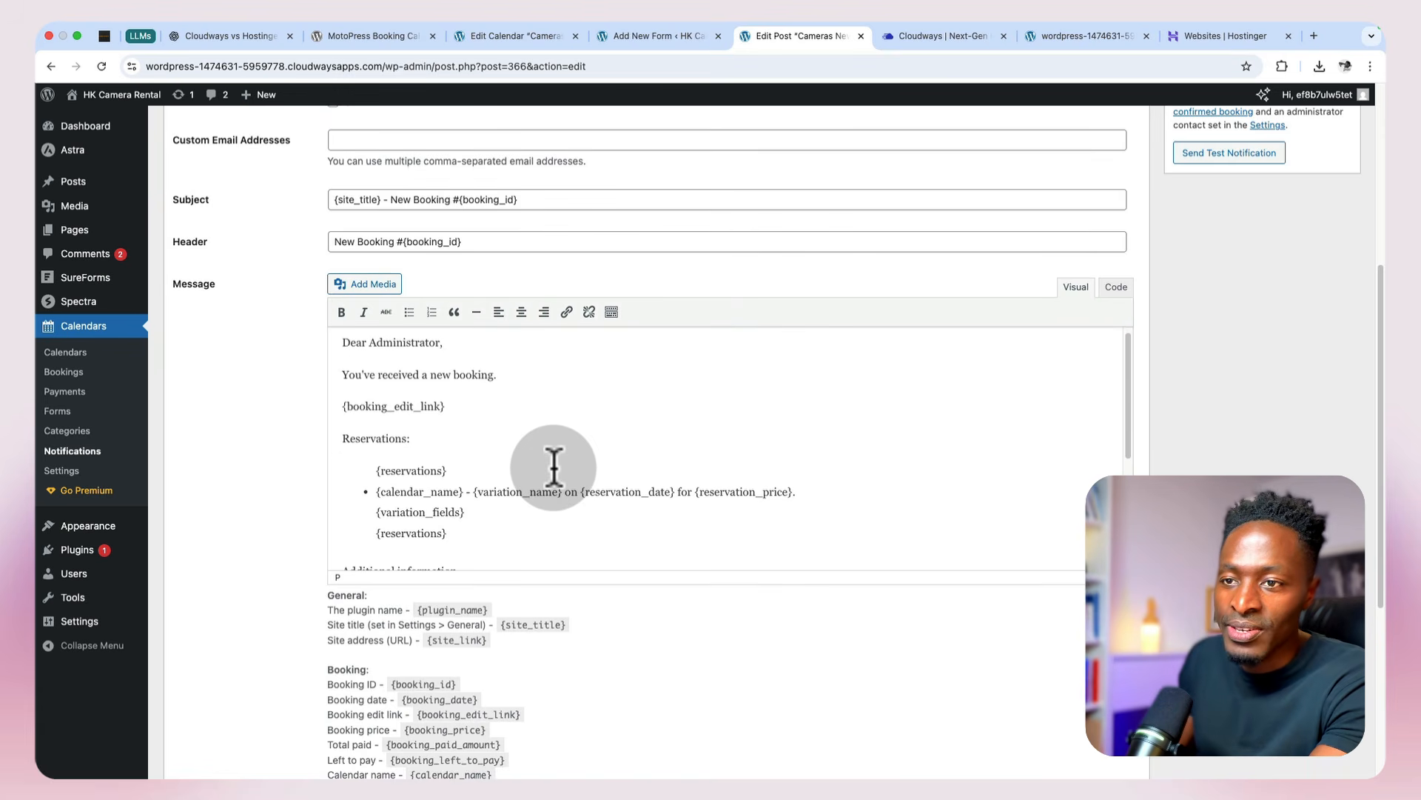
pyautogui.scroll(1, 553, 466)
pyautogui.moveTo(507, 422); pyautogui.dragTo(345, 420)
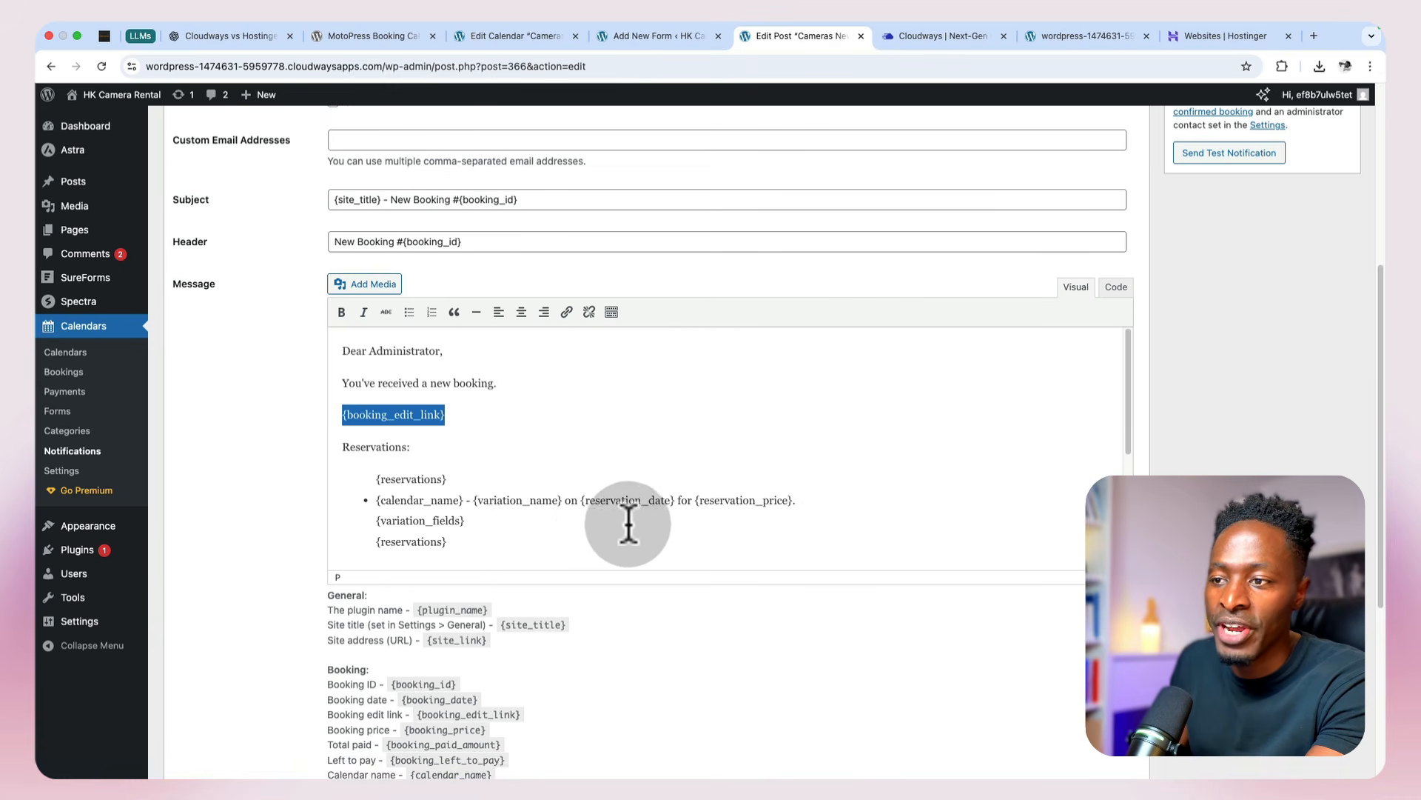
pyautogui.scroll(-1, 483, 536)
pyautogui.scroll(-5, 483, 536)
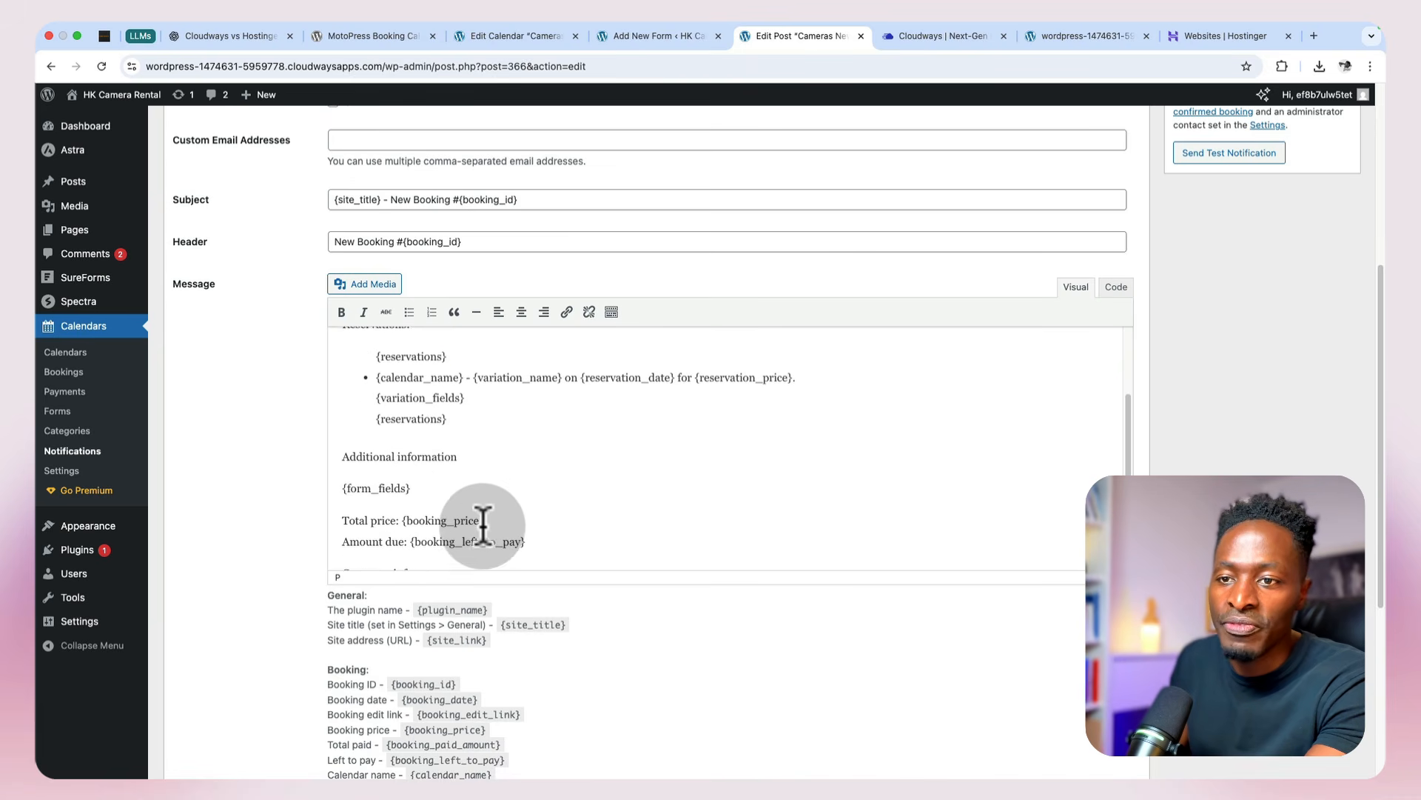
pyautogui.scroll(-3, 483, 529)
pyautogui.scroll(-2, 441, 435)
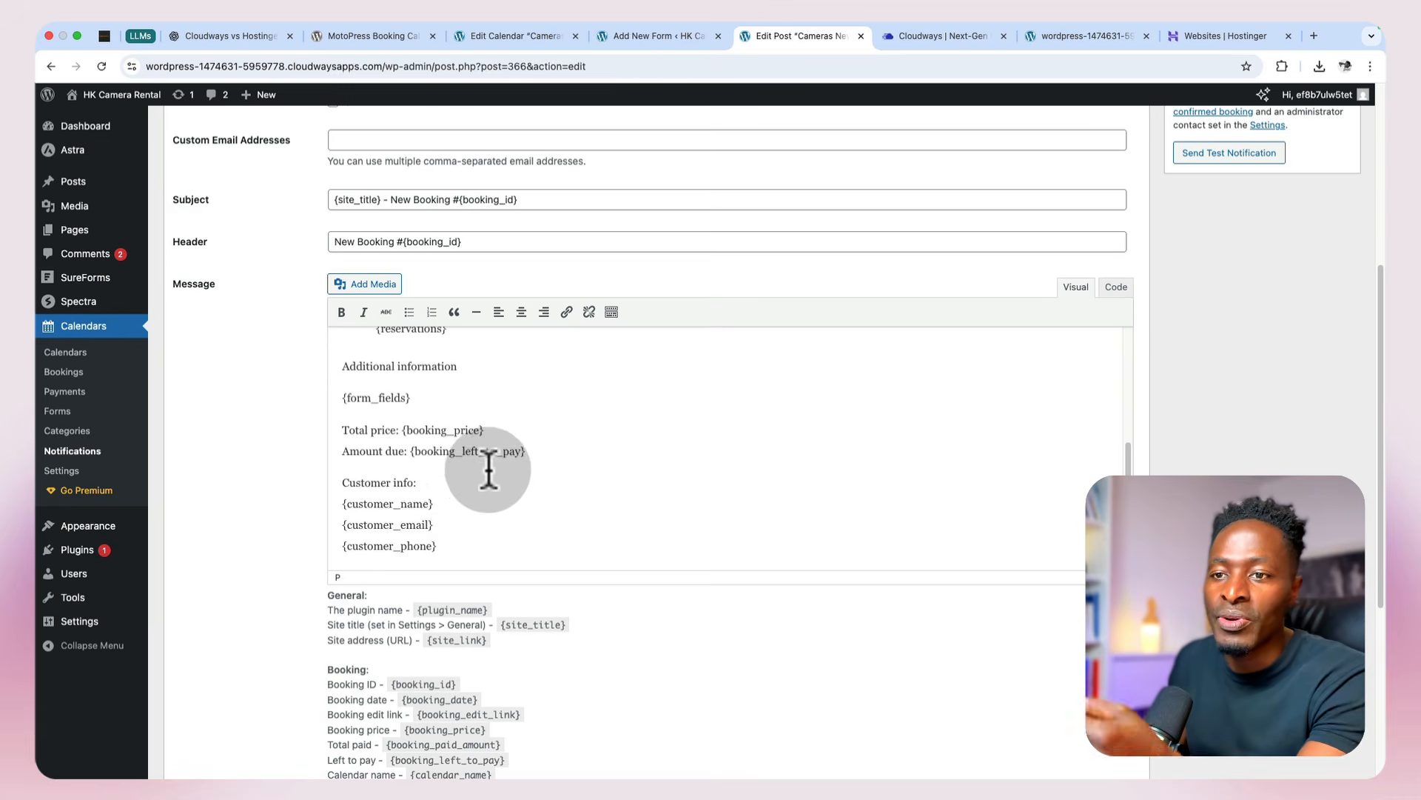
pyautogui.scroll(-2, 486, 474)
pyautogui.scroll(-2, 477, 463)
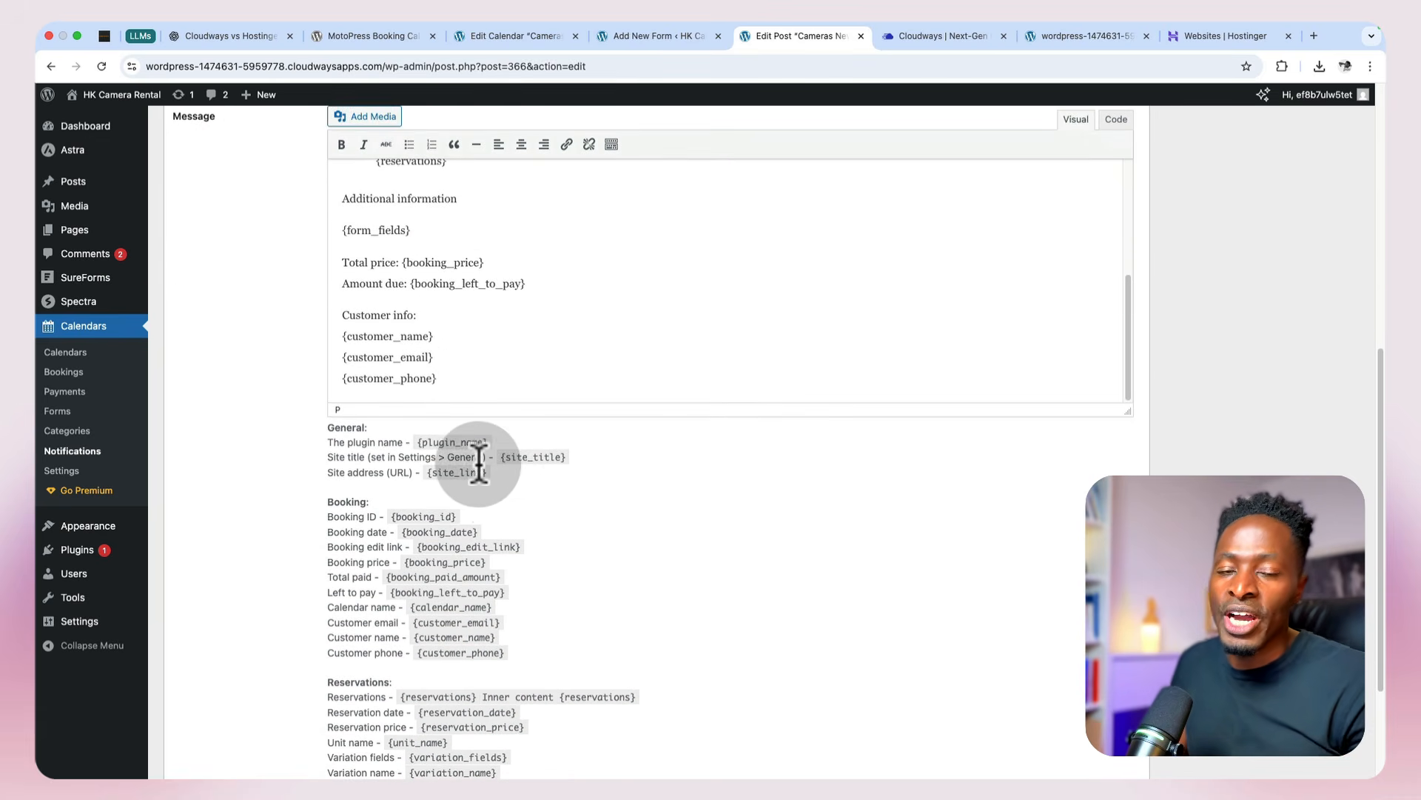
# Step: Examine the placeholder tags listed below the message, especially the Special request form tag, and update the notification
pyautogui.scroll(-2, 501, 496)
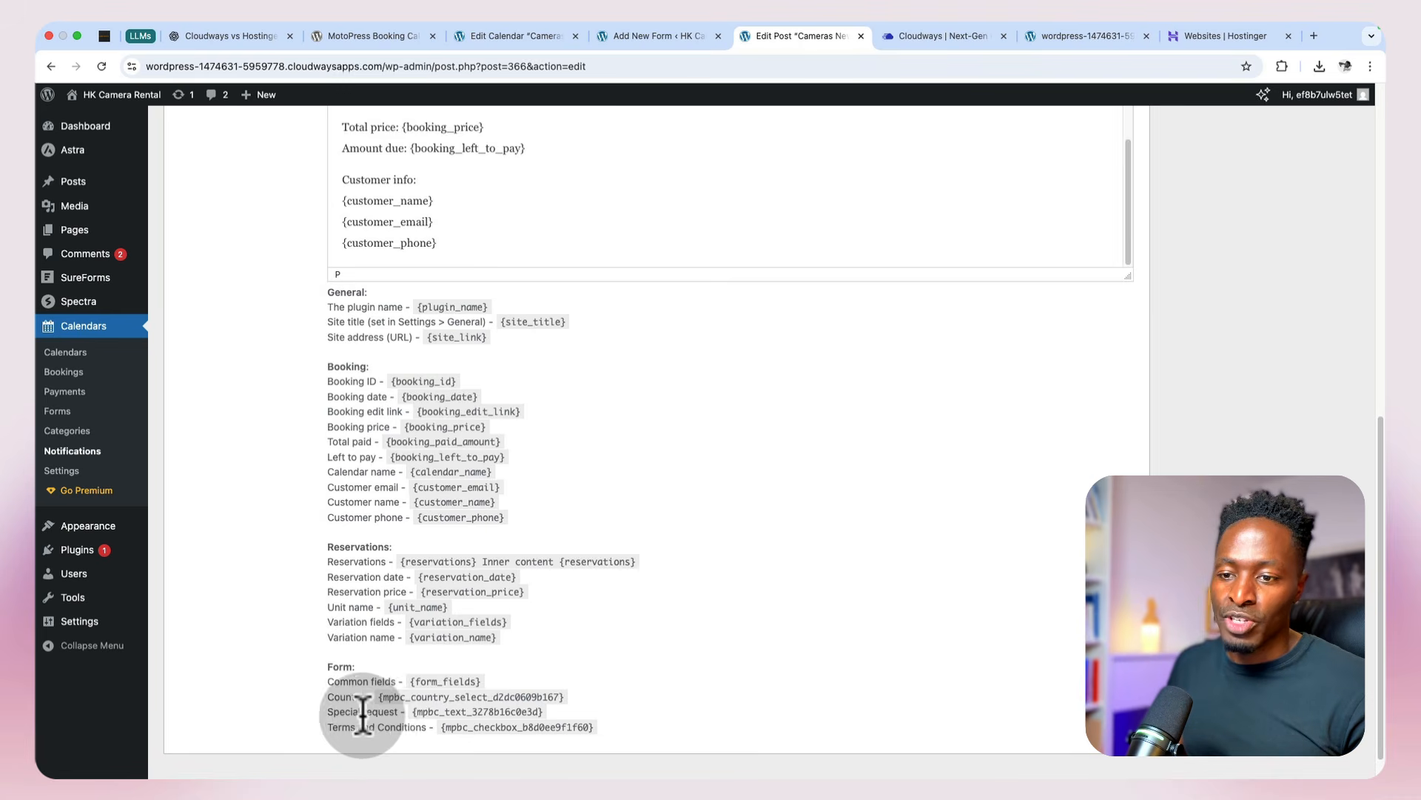
pyautogui.moveTo(411, 711); pyautogui.dragTo(552, 715)
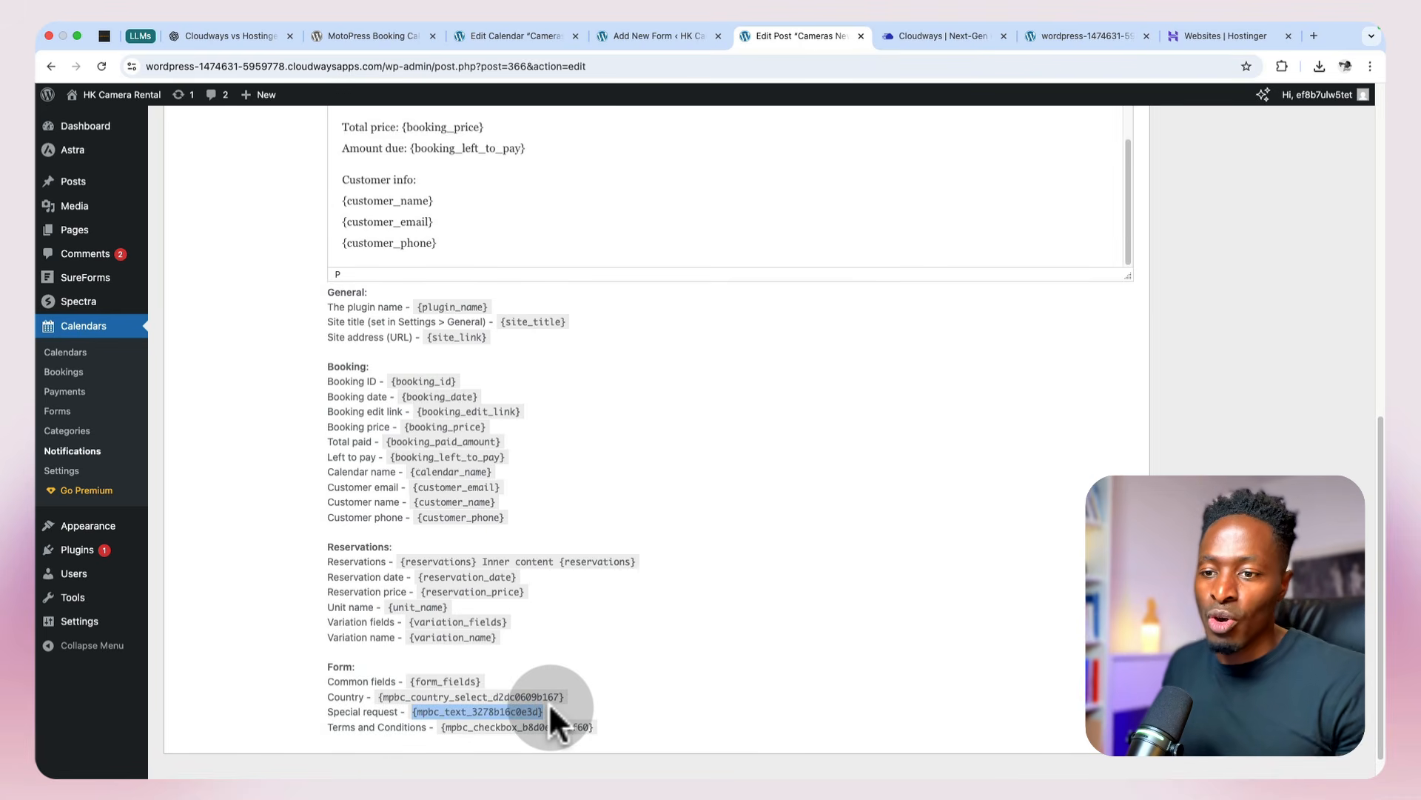
pyautogui.scroll(4, 548, 703)
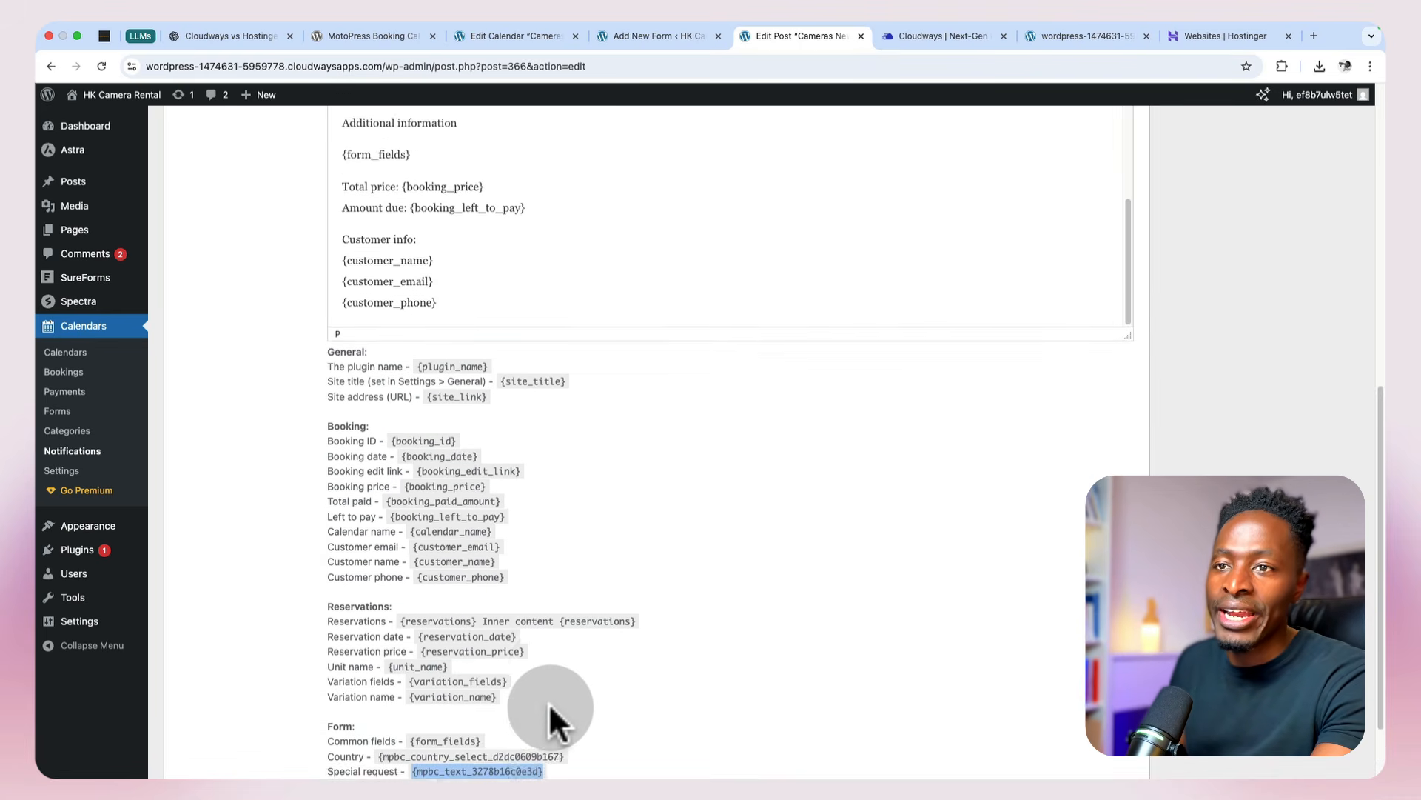
pyautogui.scroll(-1, 404, 492)
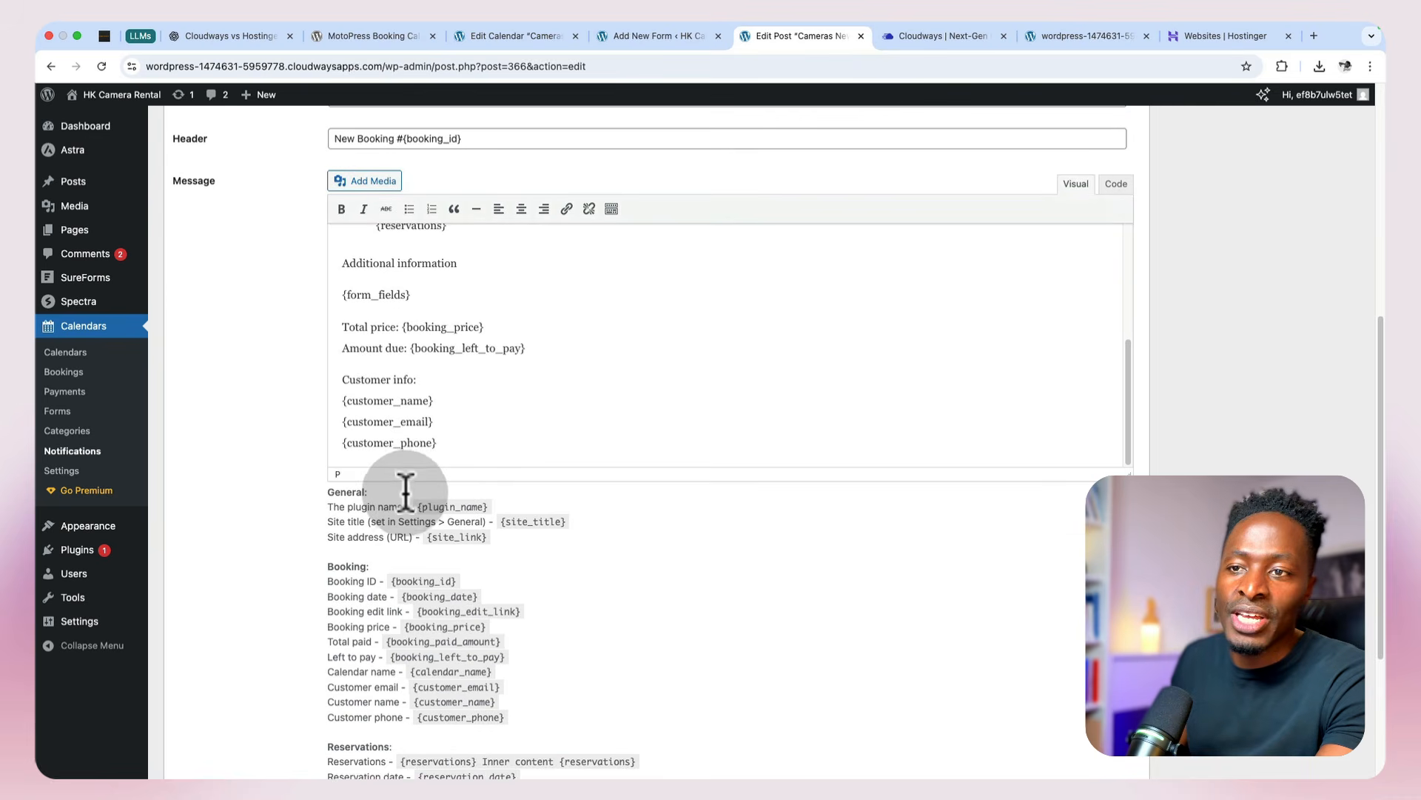
pyautogui.scroll(-3, 418, 463)
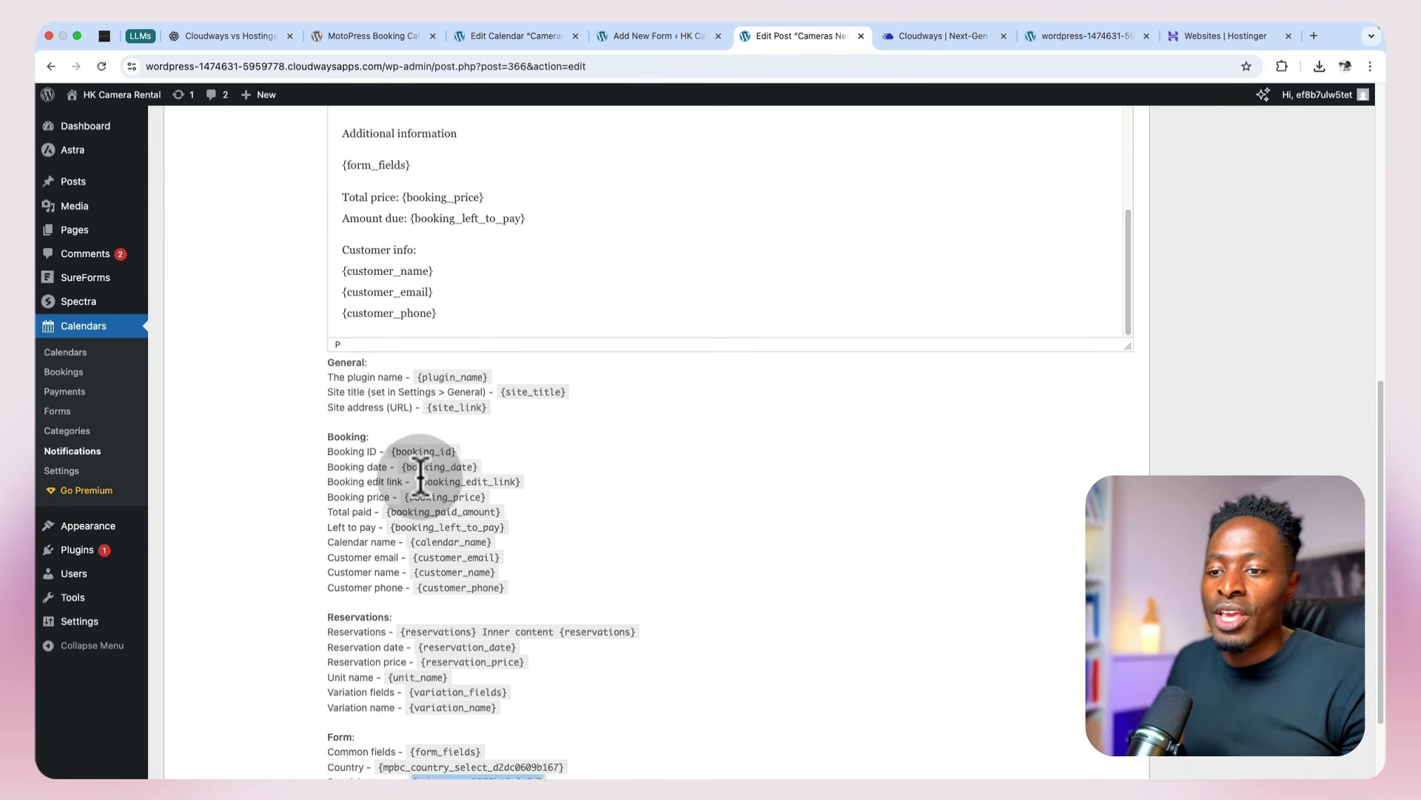
pyautogui.scroll(-2, 486, 664)
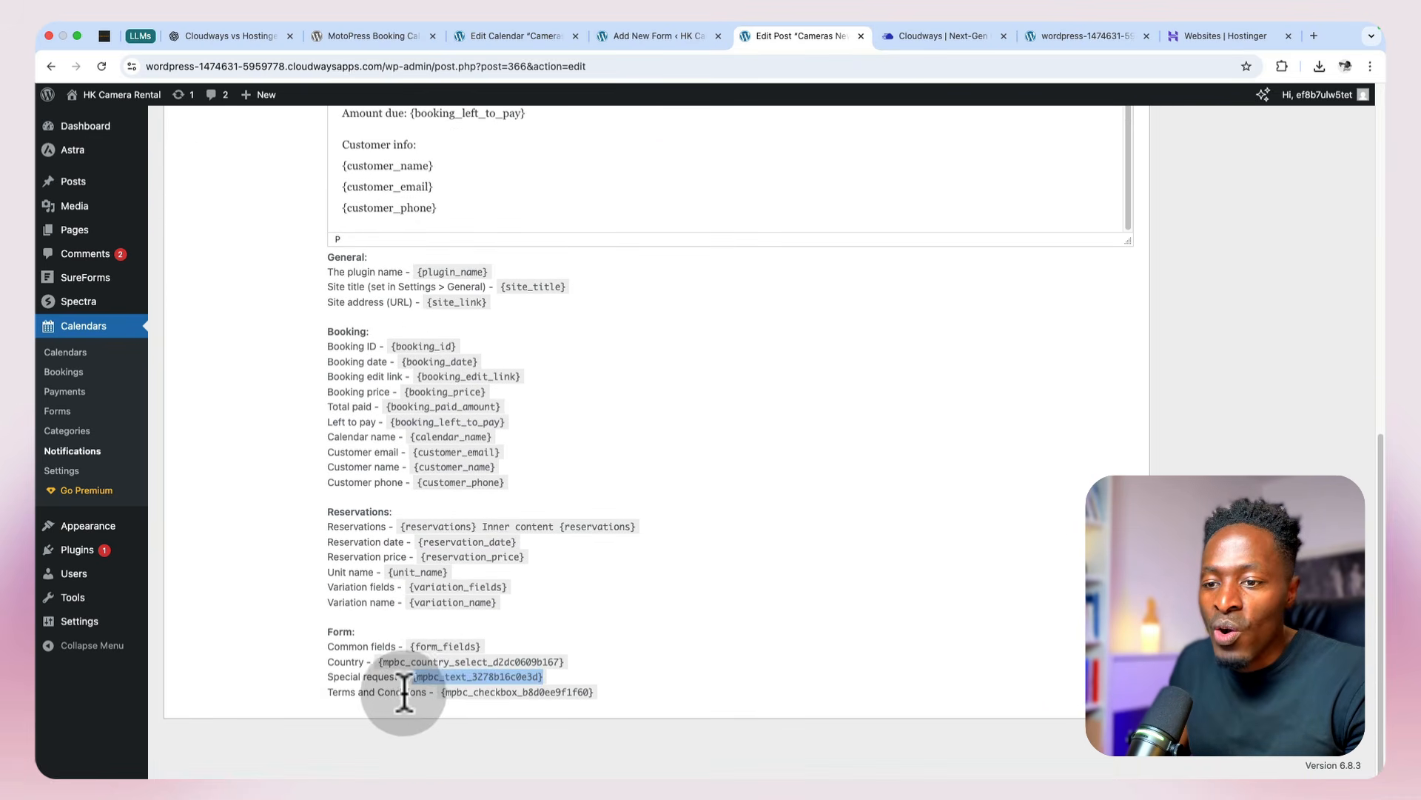
pyautogui.moveTo(442, 696); pyautogui.dragTo(412, 670)
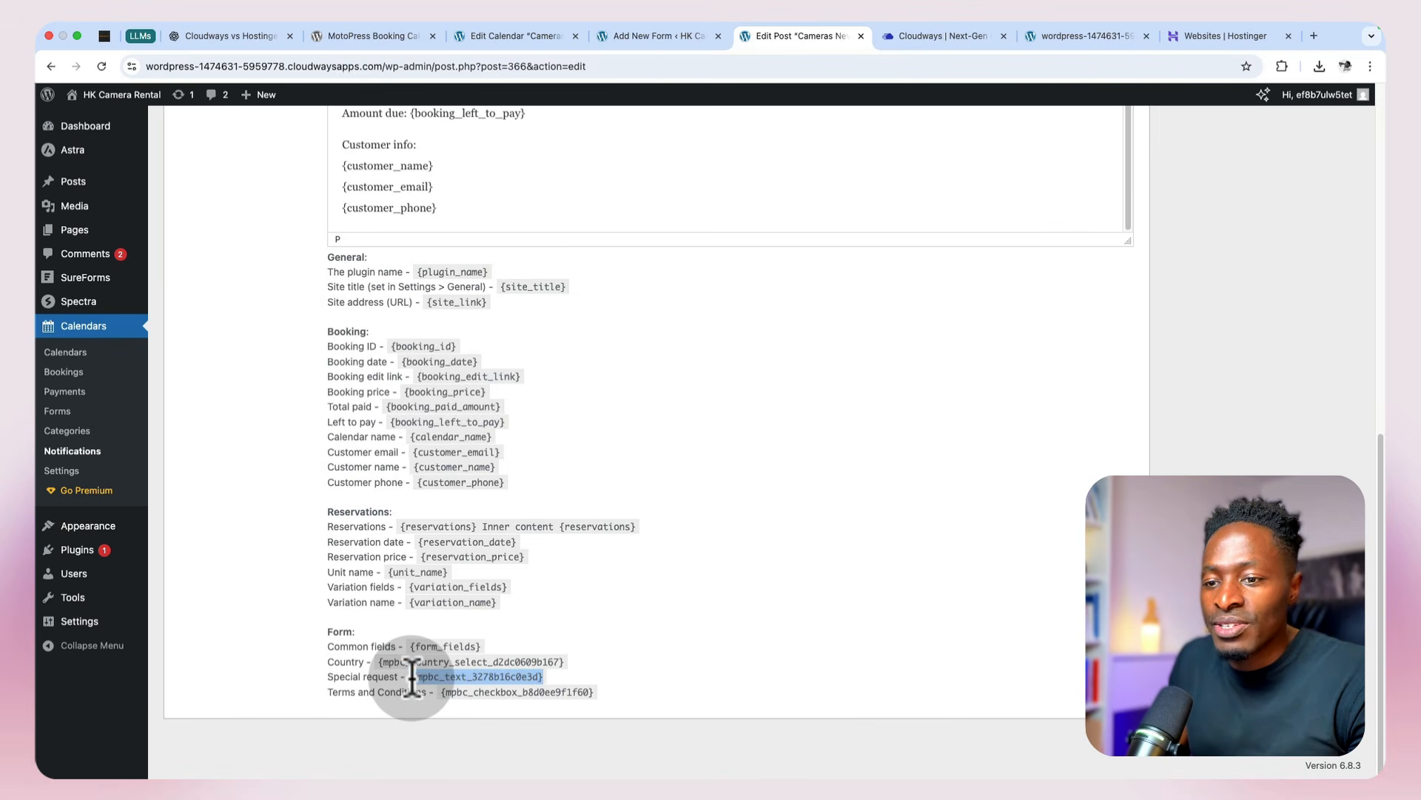
pyautogui.scroll(7, 409, 676)
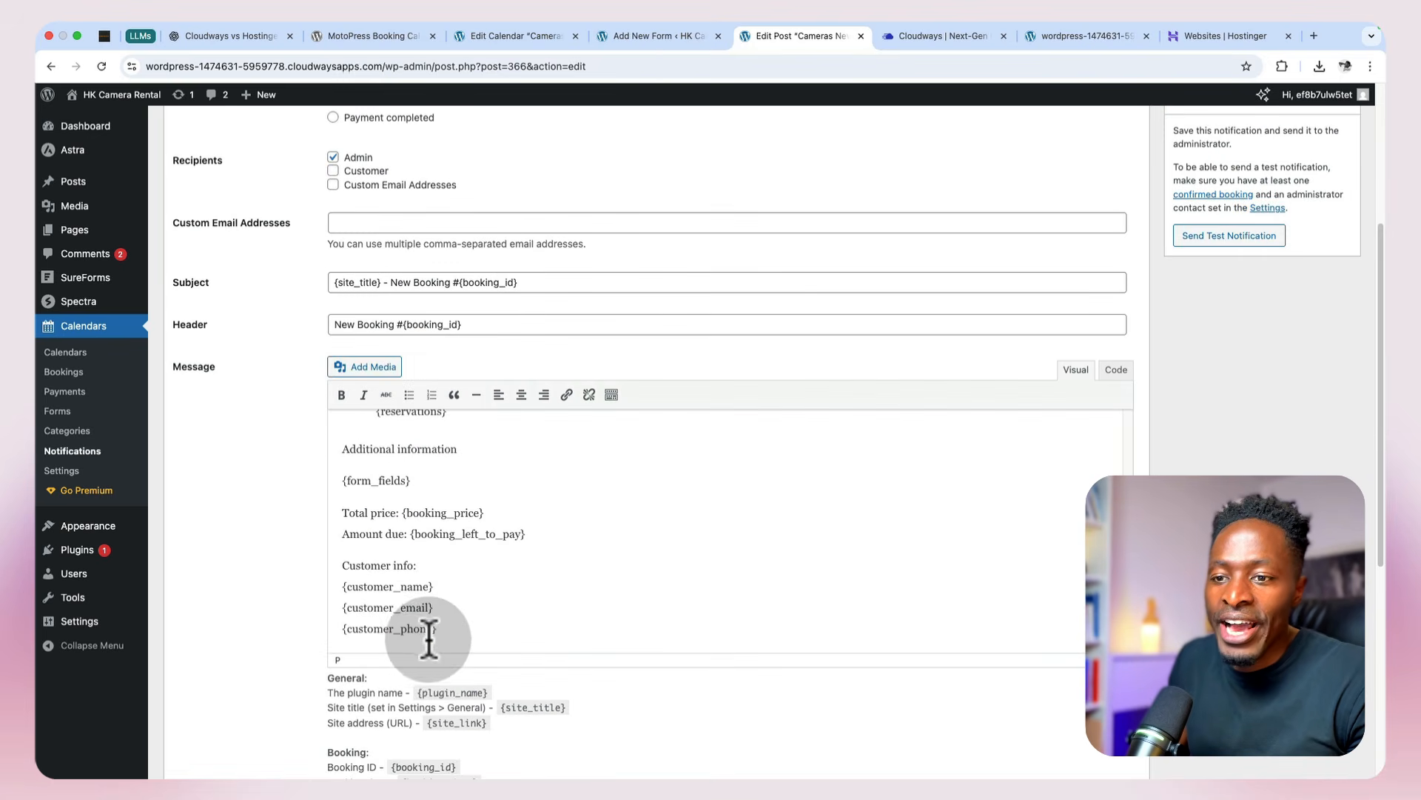
pyautogui.scroll(-1, 429, 639)
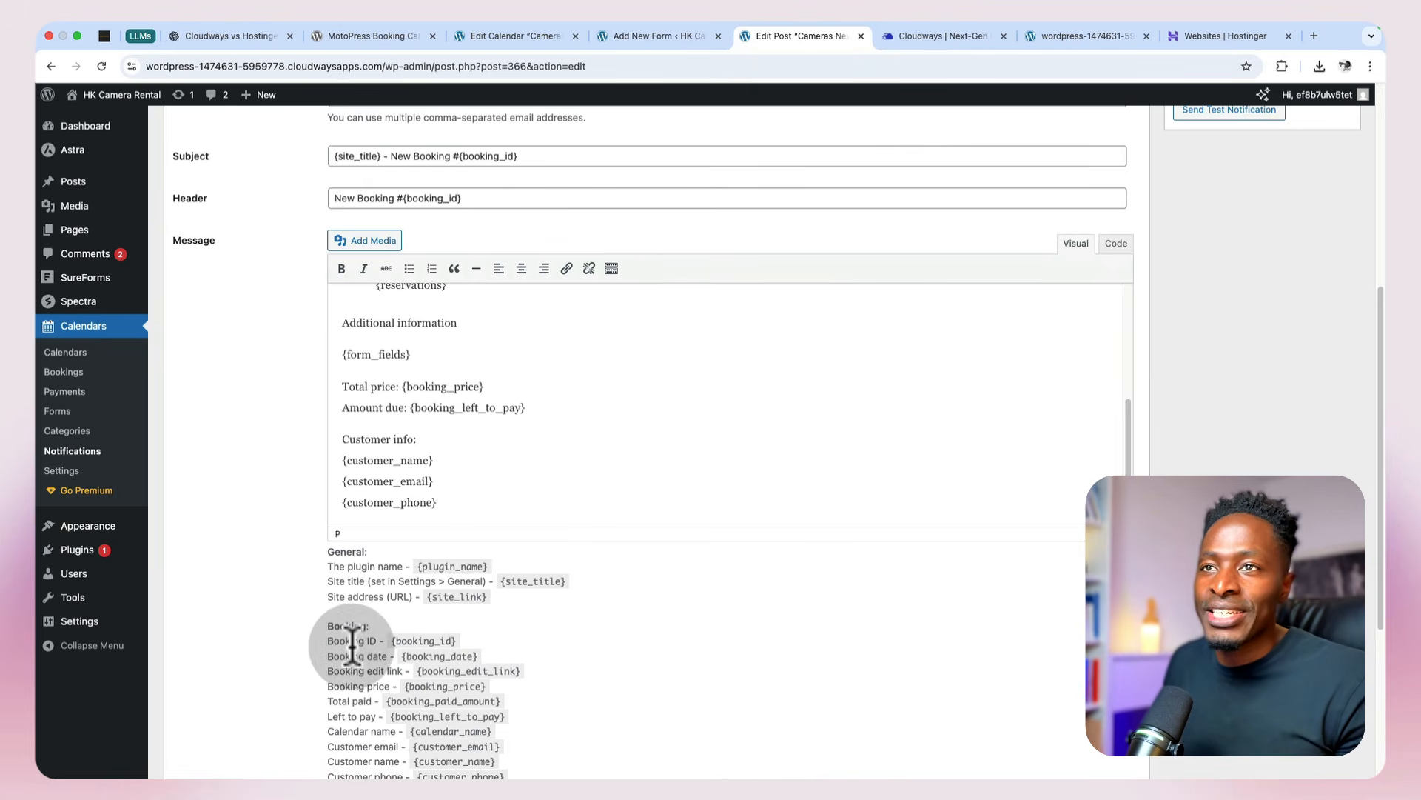
pyautogui.scroll(9, 1177, 382)
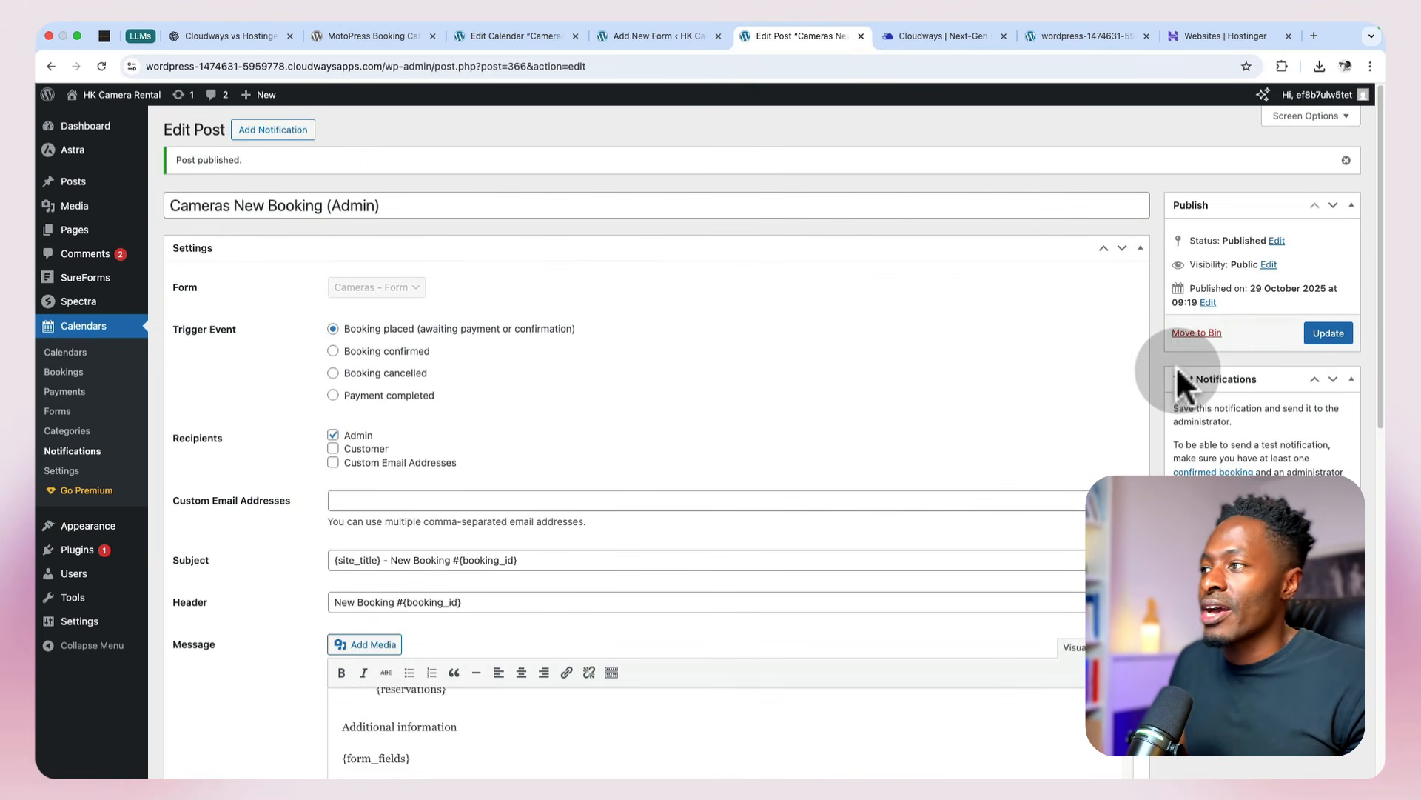
pyautogui.click(1329, 334)
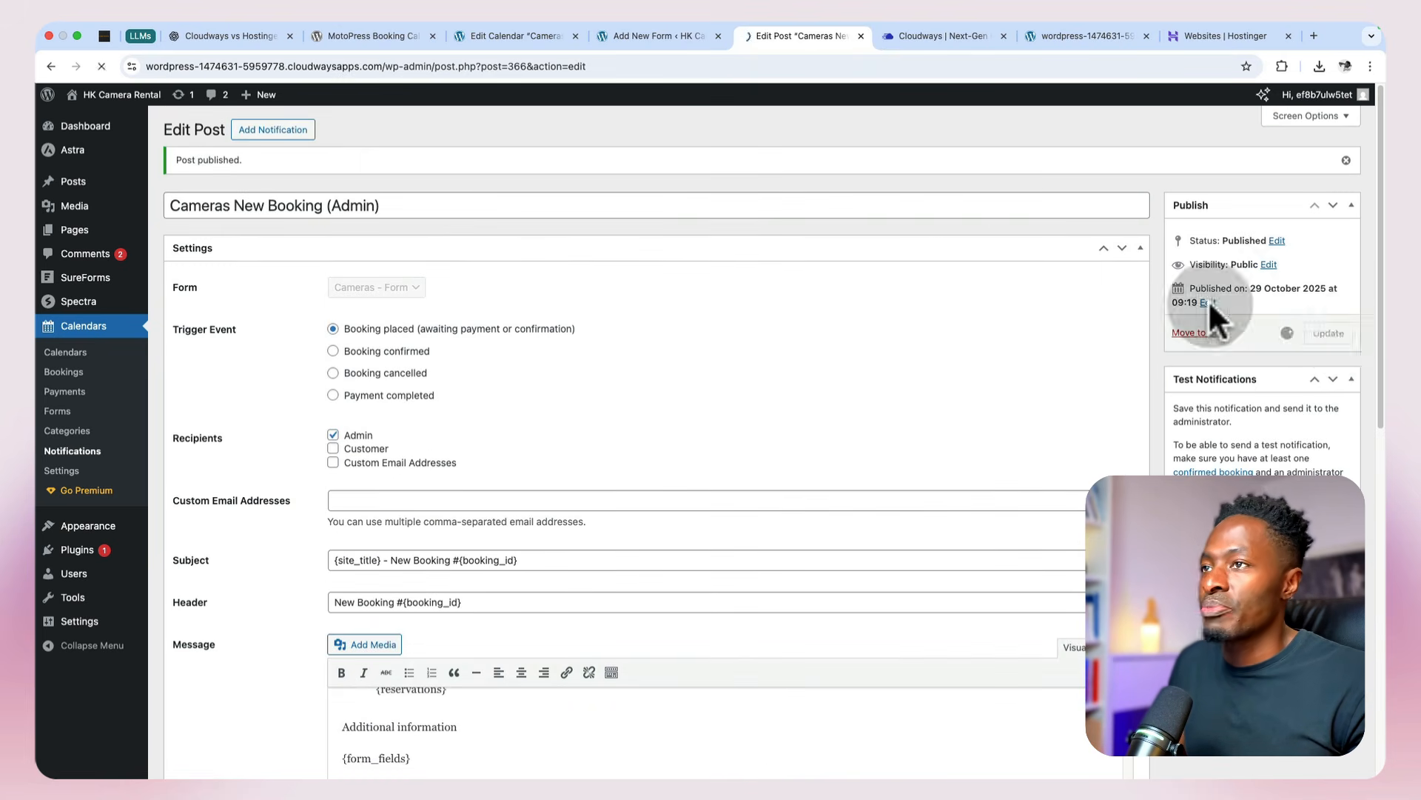
# Step: In the Cameras form, set the Special request field's HTML name to "mpbc-special-text", make the field optional and save
pyautogui.click(646, 30)
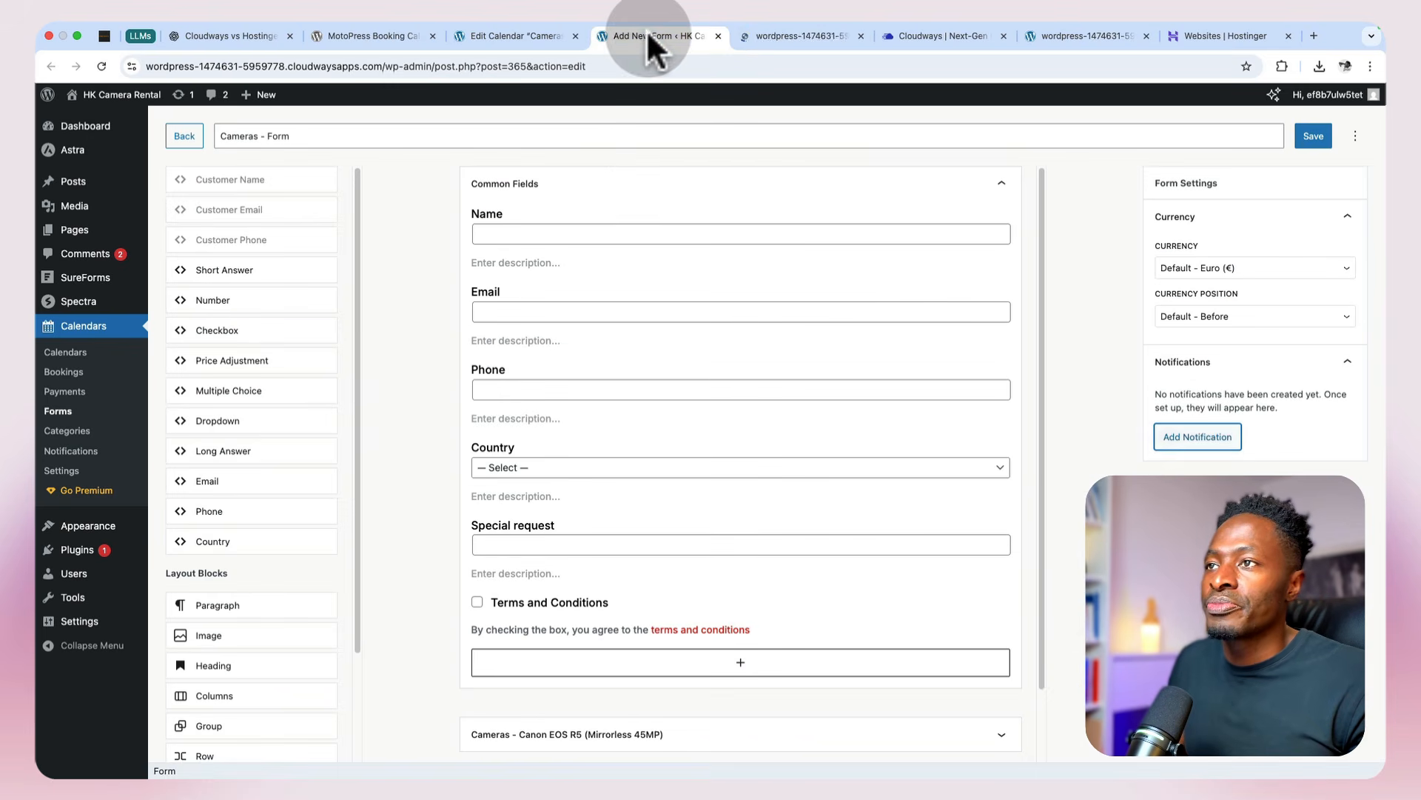
pyautogui.click(580, 538)
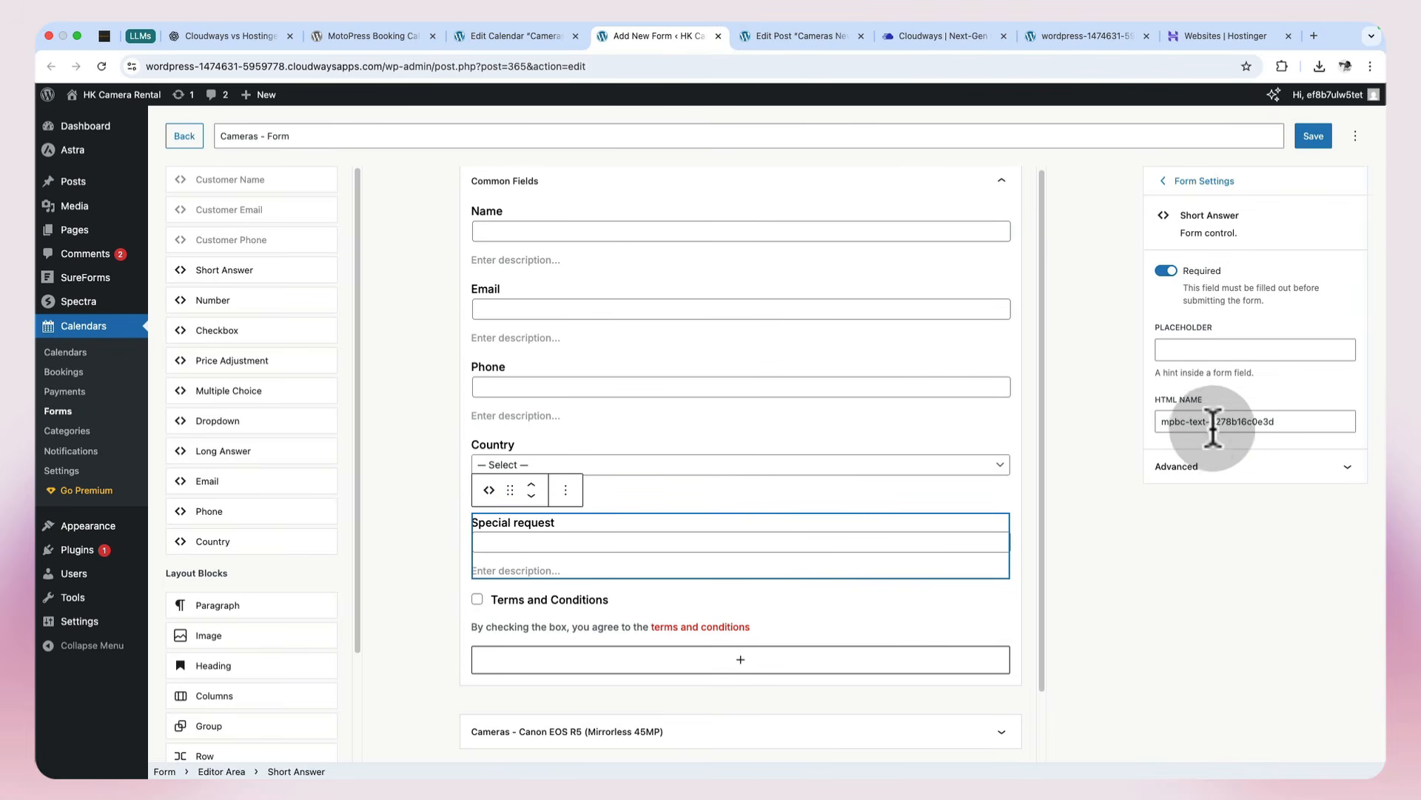
pyautogui.moveTo(1191, 421); pyautogui.dragTo(1285, 424)
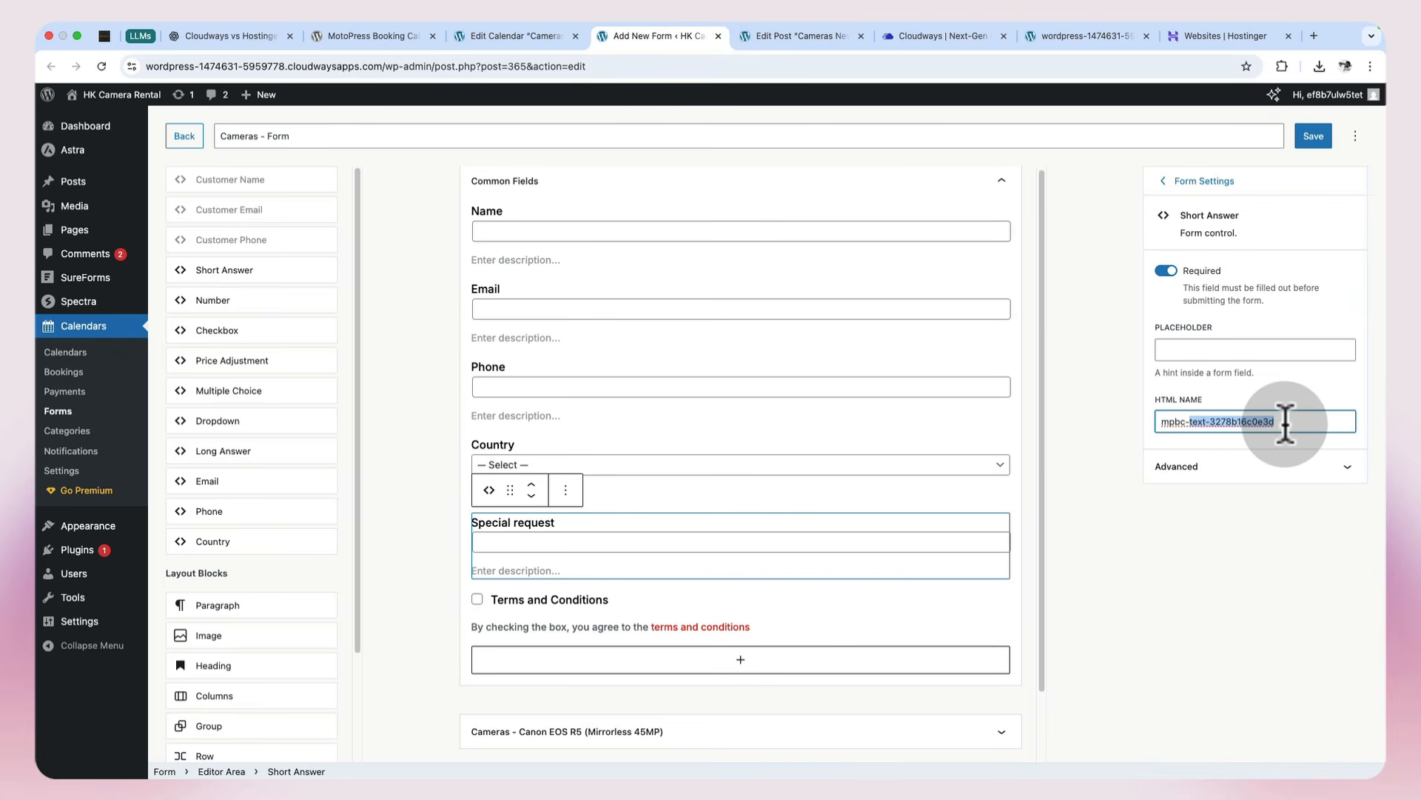
pyautogui.write('special-text')
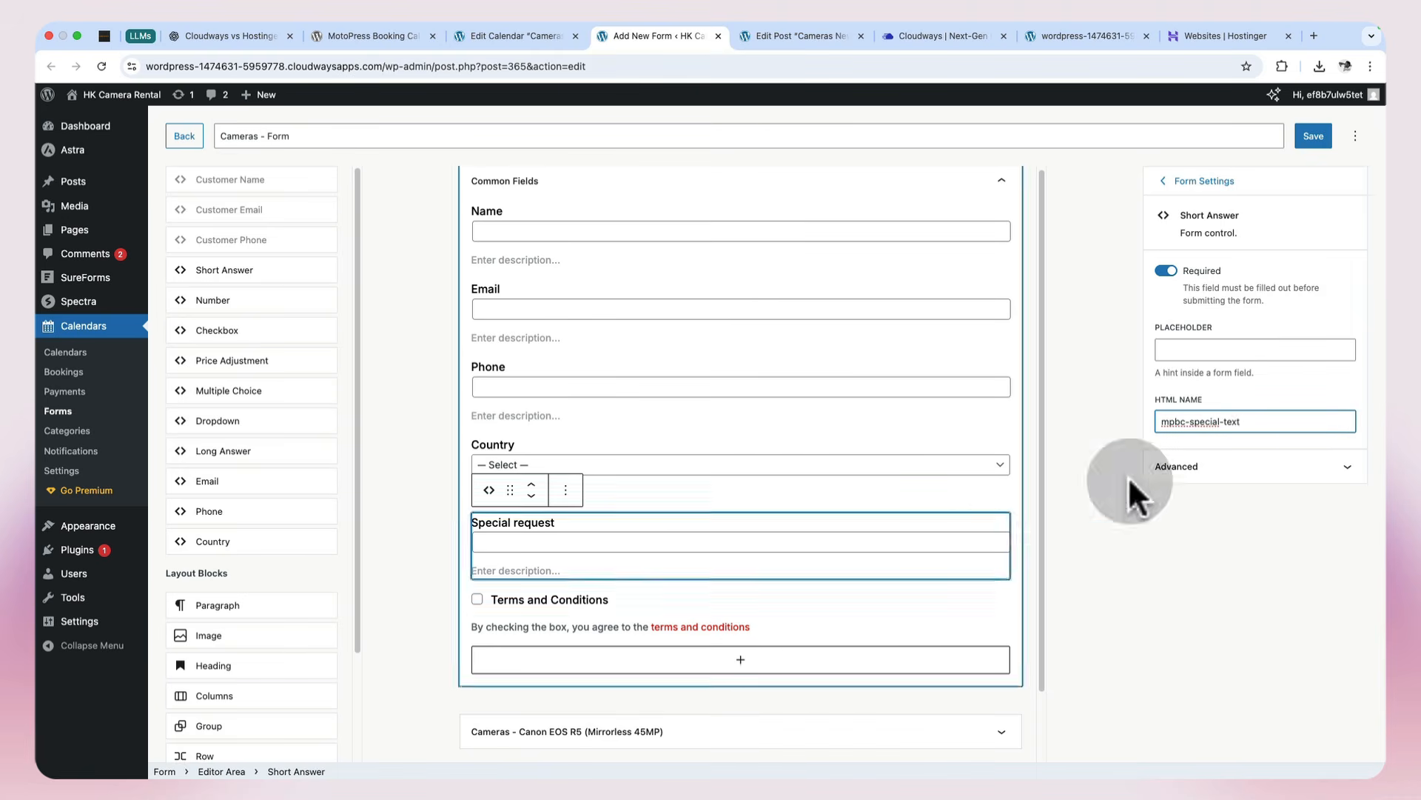
pyautogui.click(1305, 141)
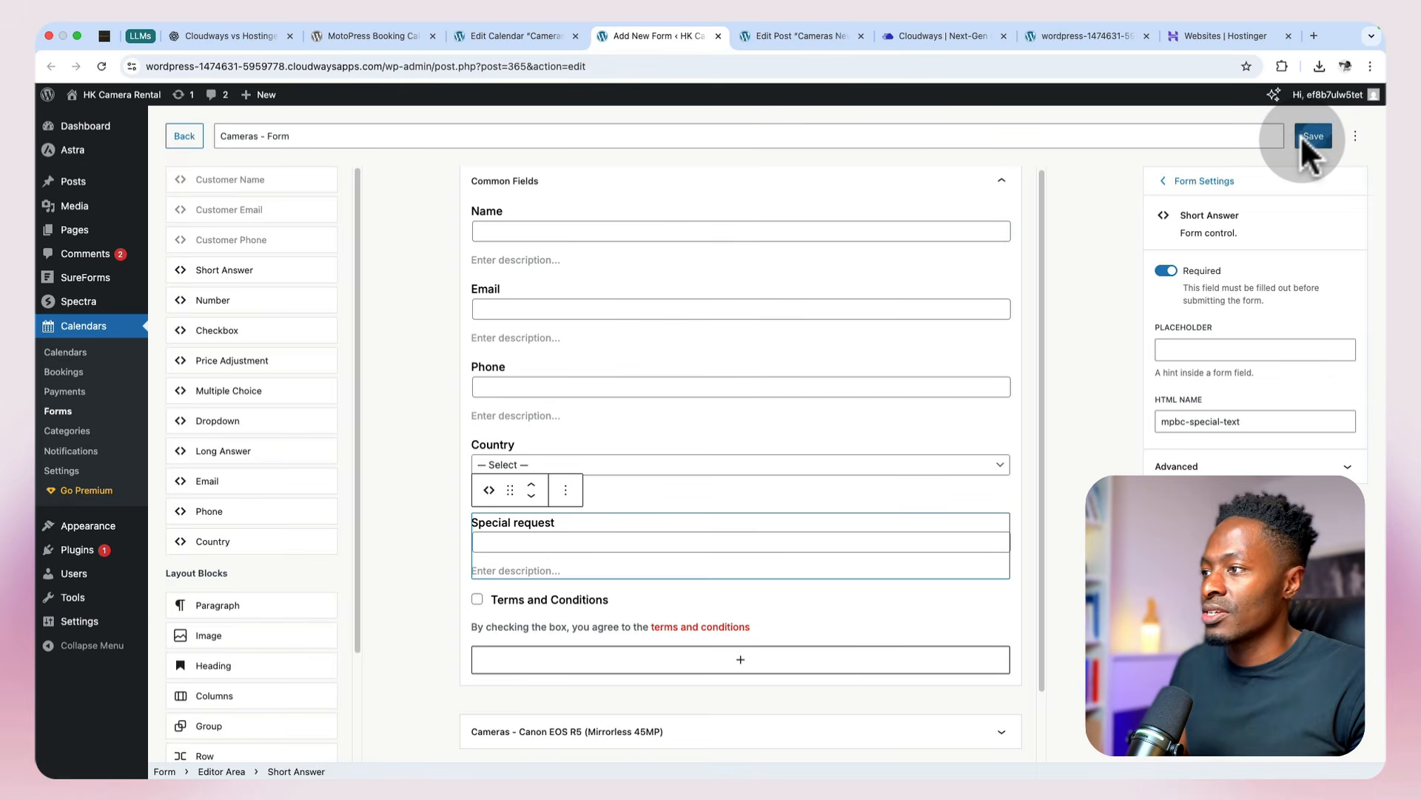
pyautogui.click(1161, 275)
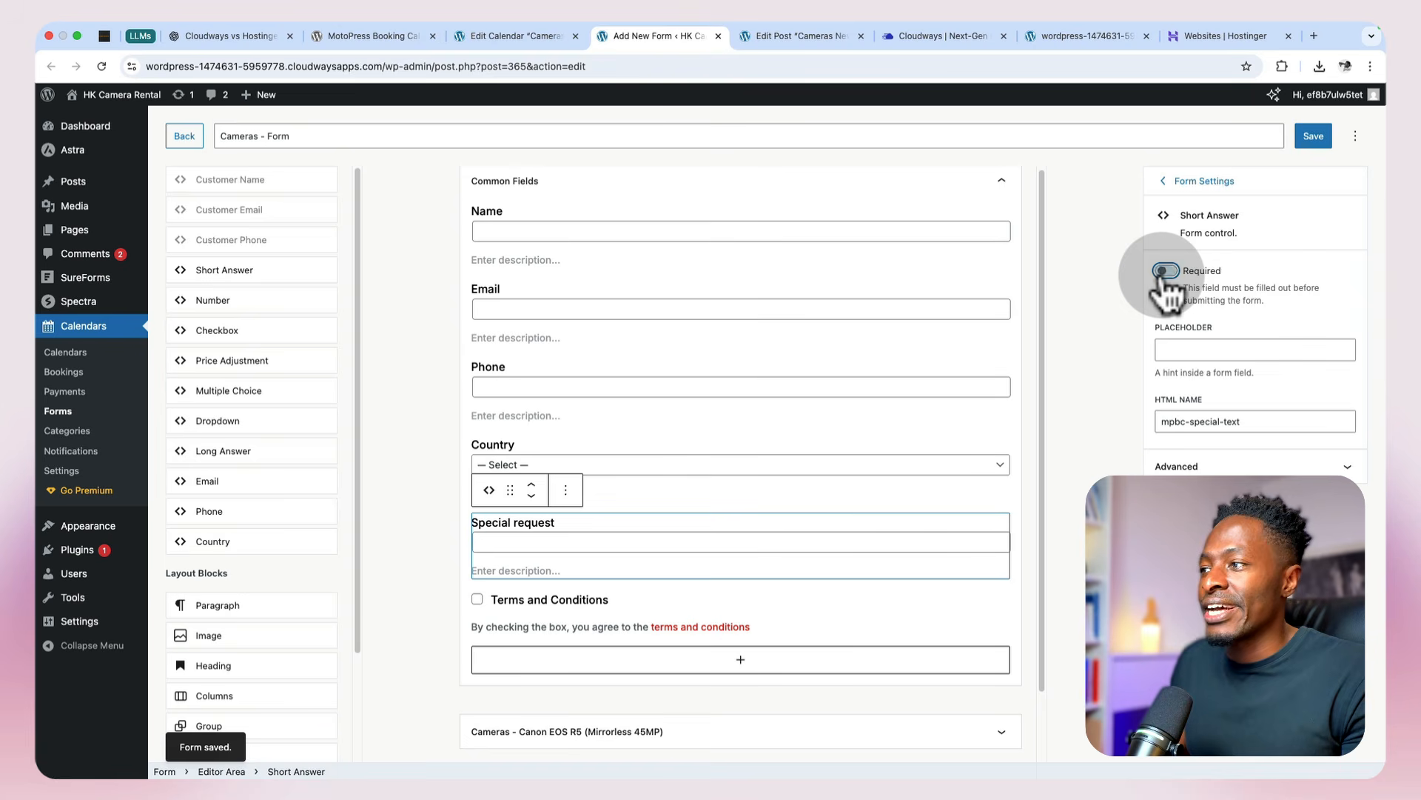
pyautogui.click(1316, 137)
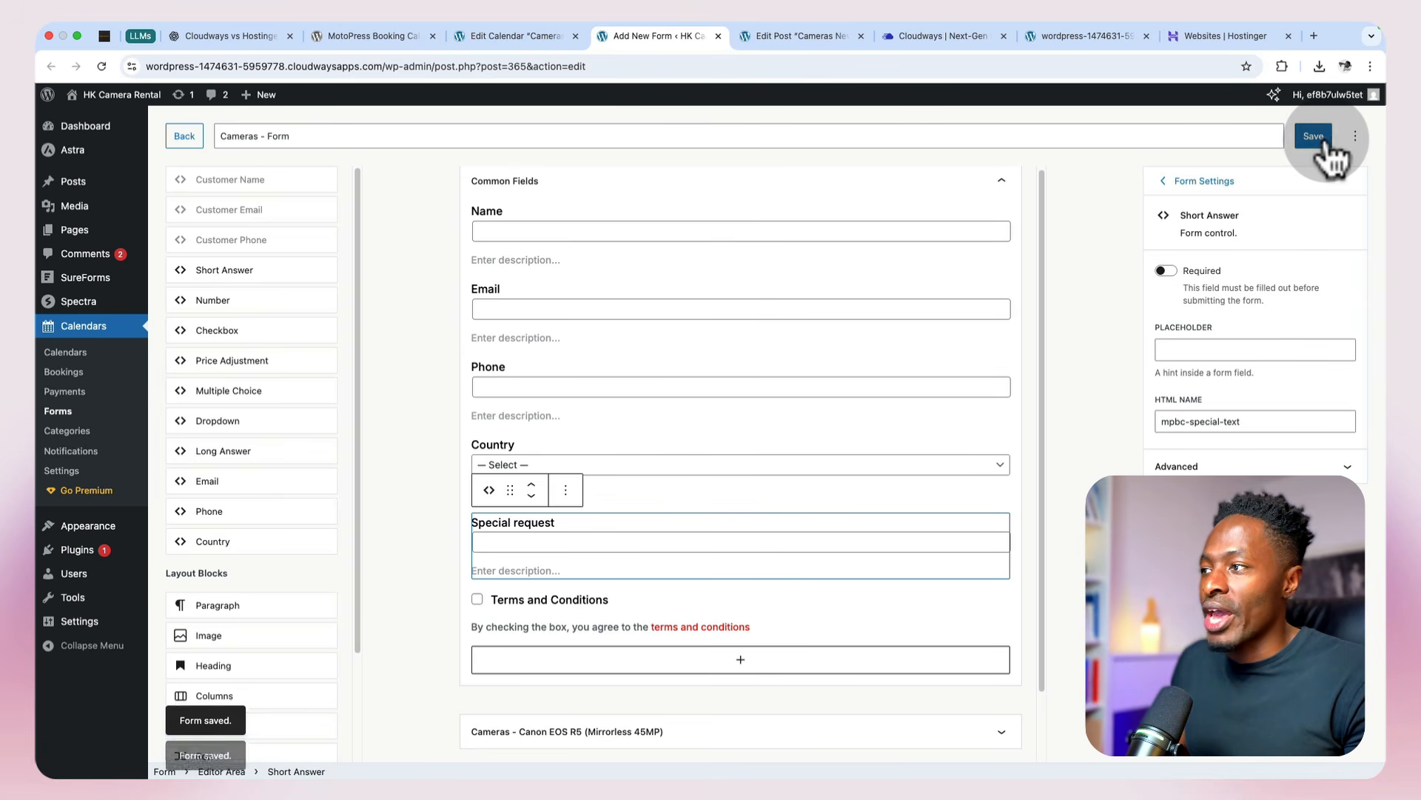
# Step: Shorten the Country field's HTML name to "mpbc-country-select" and save the form
pyautogui.click(643, 456)
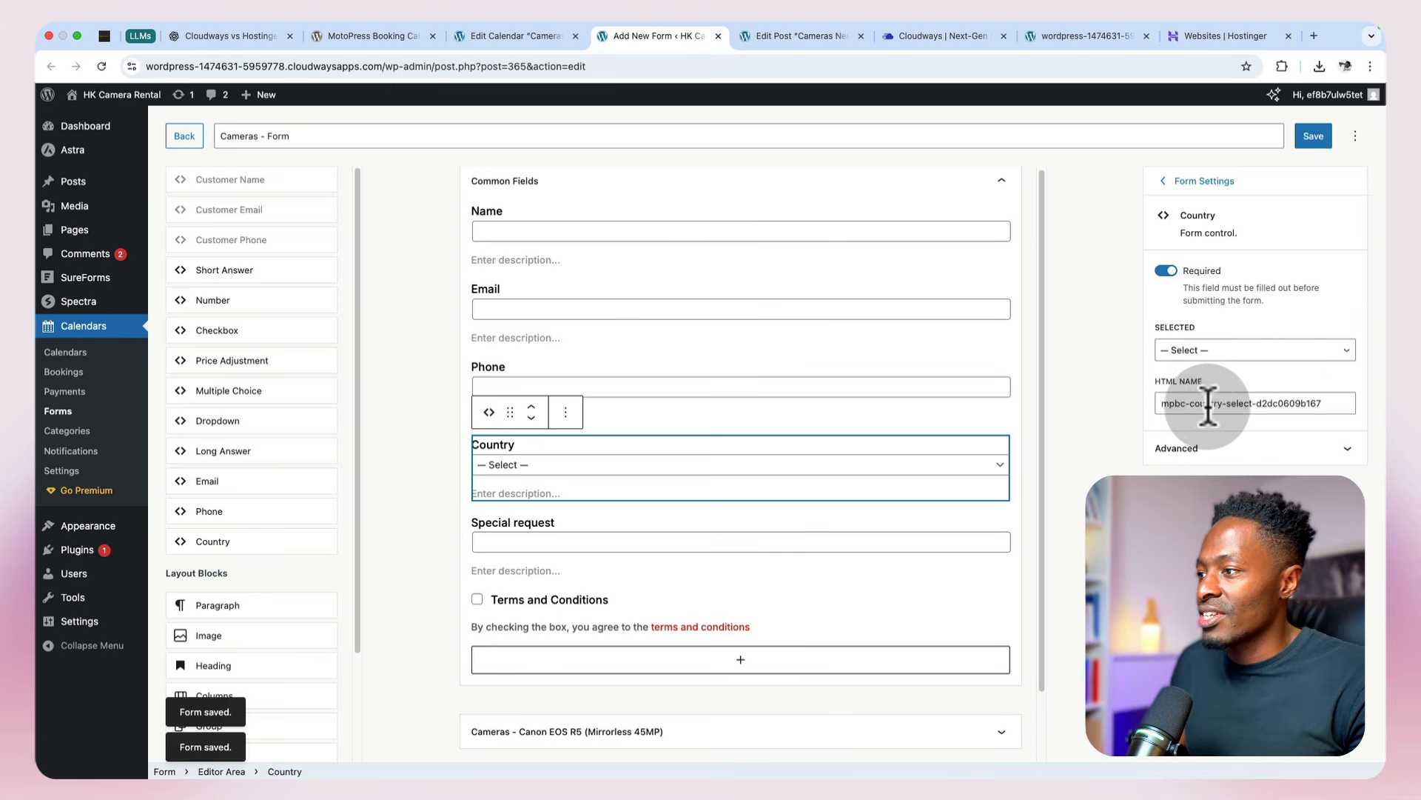
pyautogui.moveTo(1253, 403); pyautogui.dragTo(1332, 403)
pyautogui.press('BackSpace')
pyautogui.click(1309, 142)
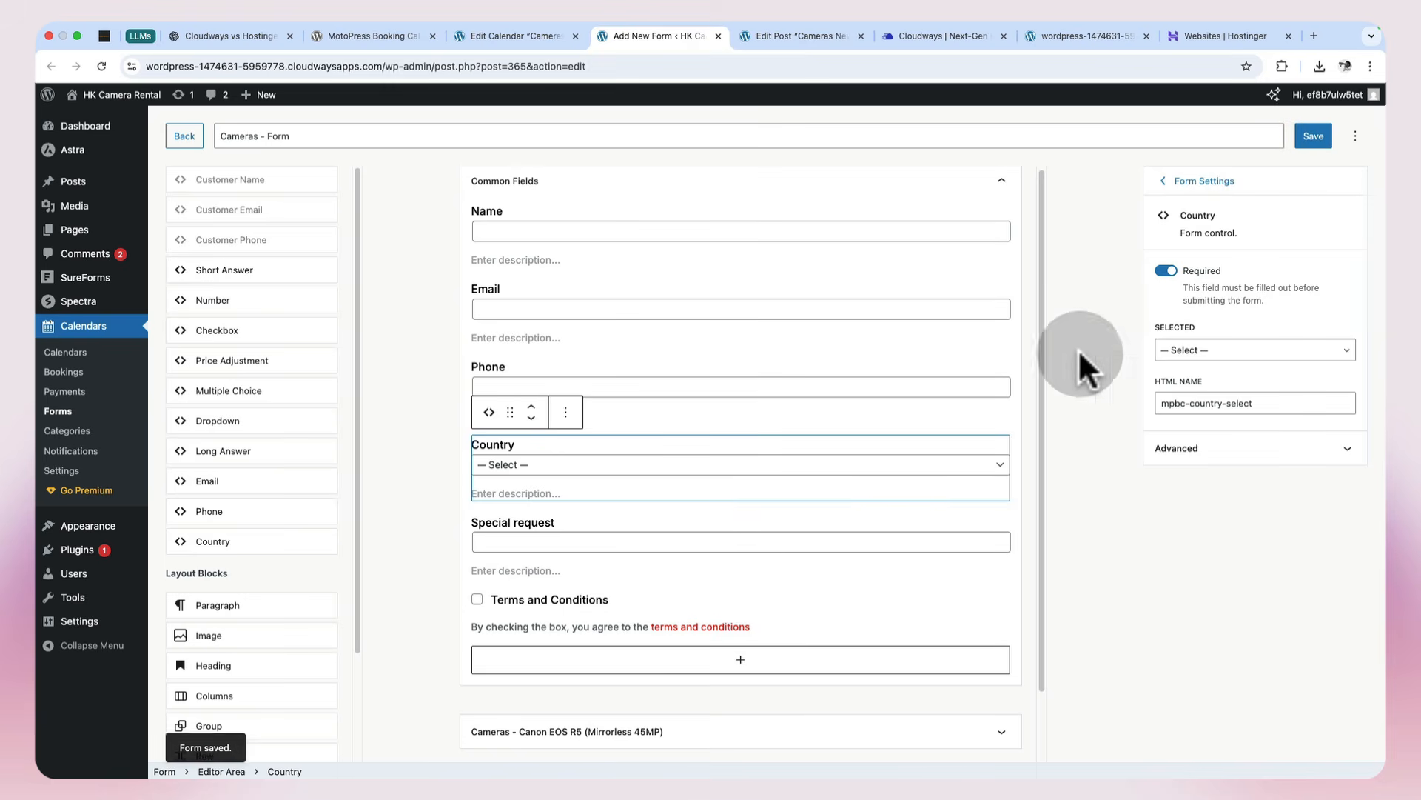
# Step: Set the Terms and Conditions checkbox's HTML name to "mpbc-terms-conditions" and save the form
pyautogui.click(690, 611)
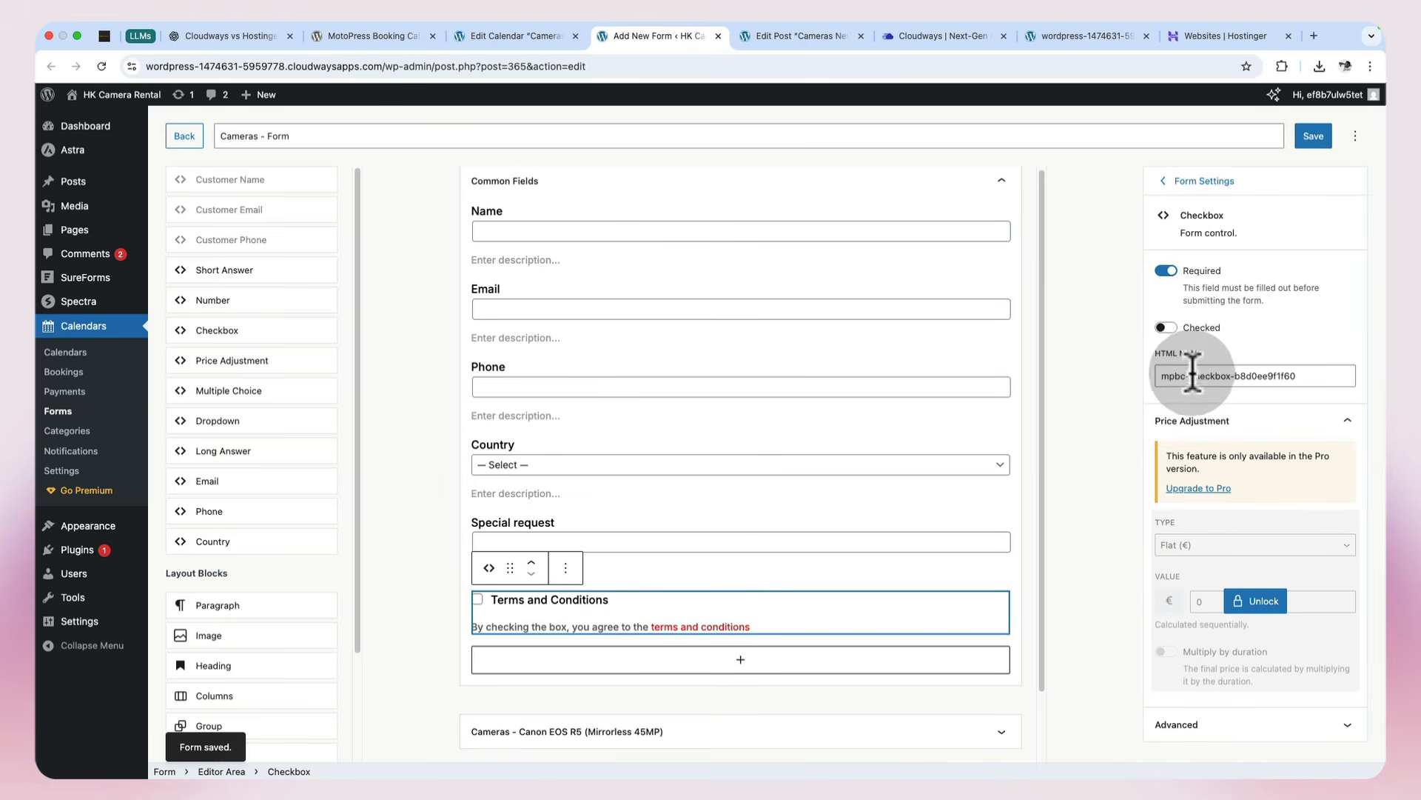
pyautogui.moveTo(1192, 375); pyautogui.dragTo(1392, 388)
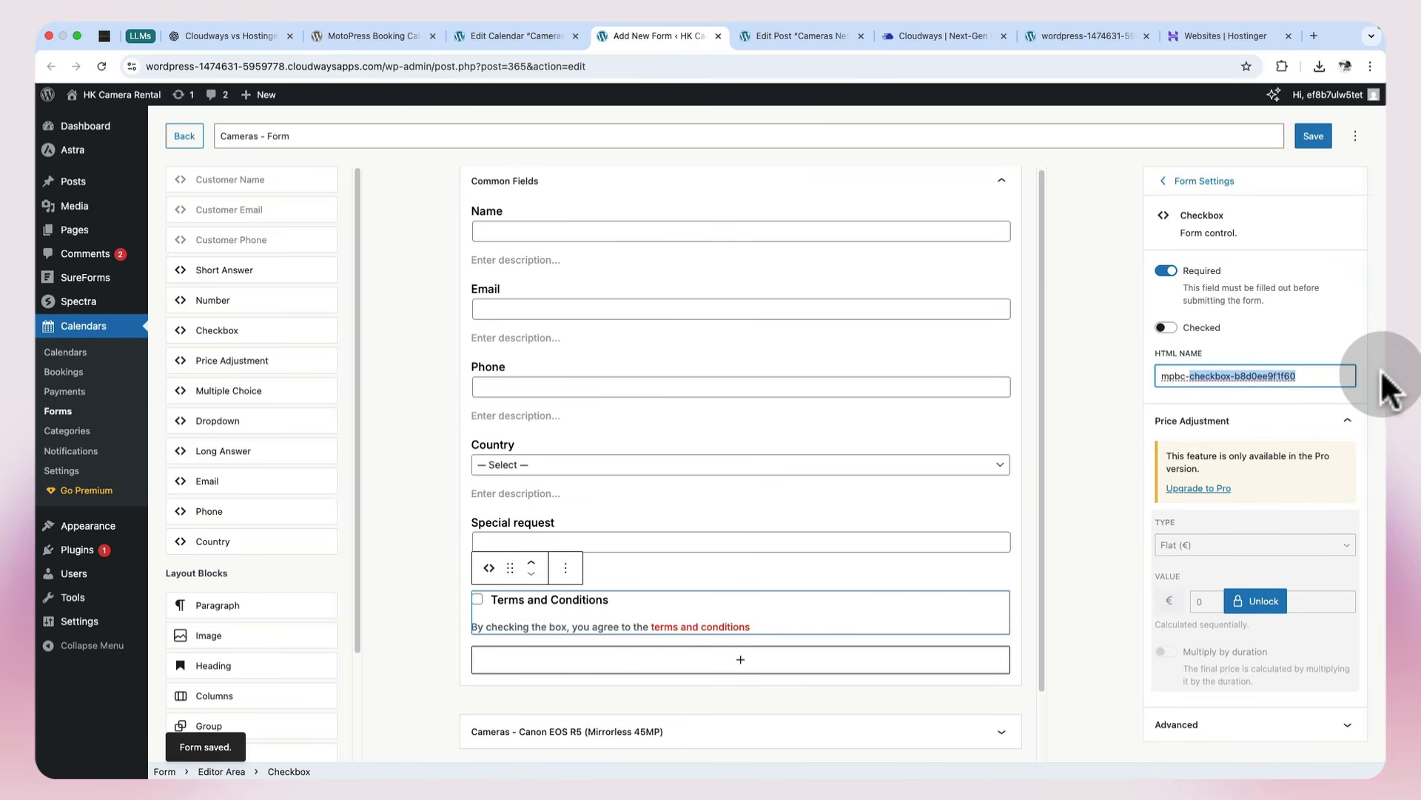
pyautogui.write('terms-conditions')
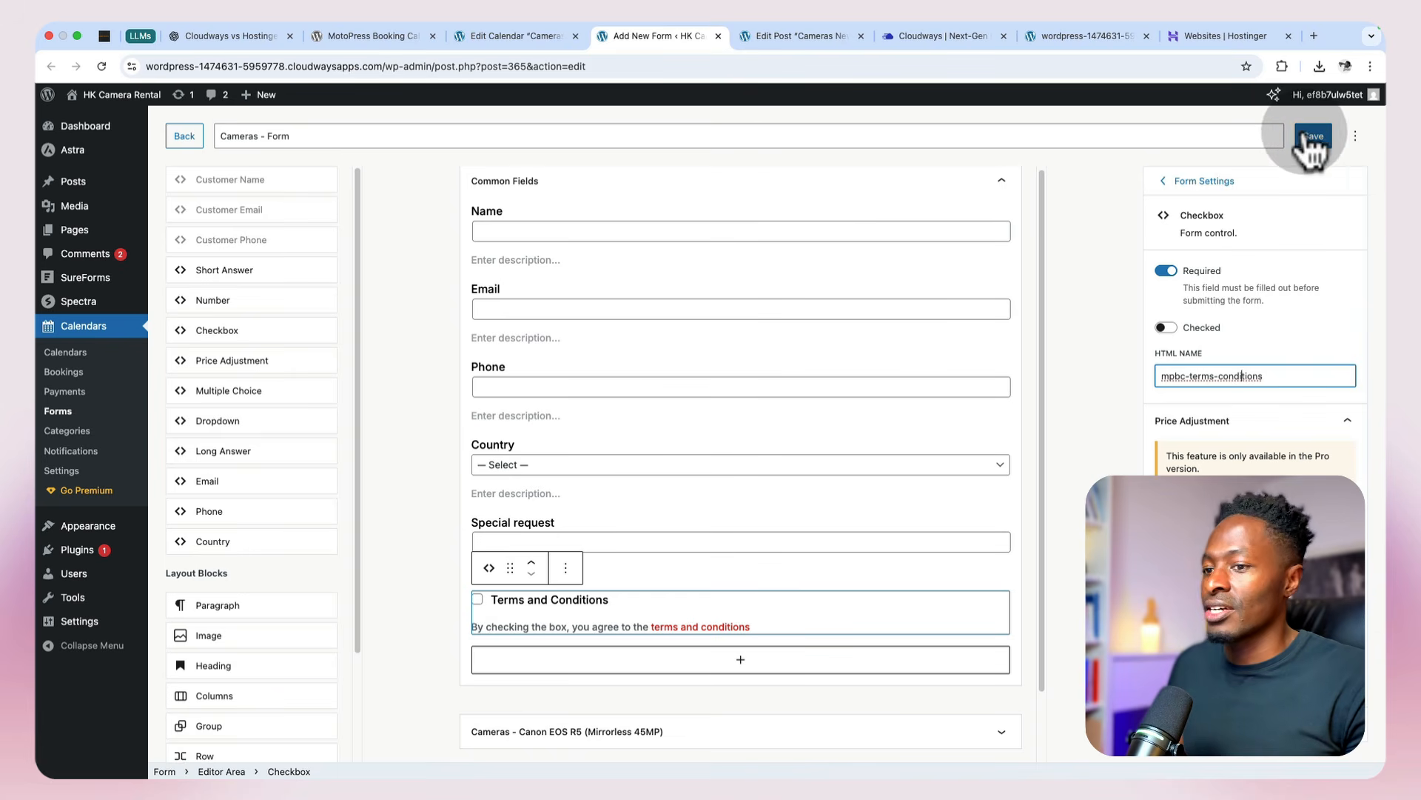
pyautogui.click(1314, 135)
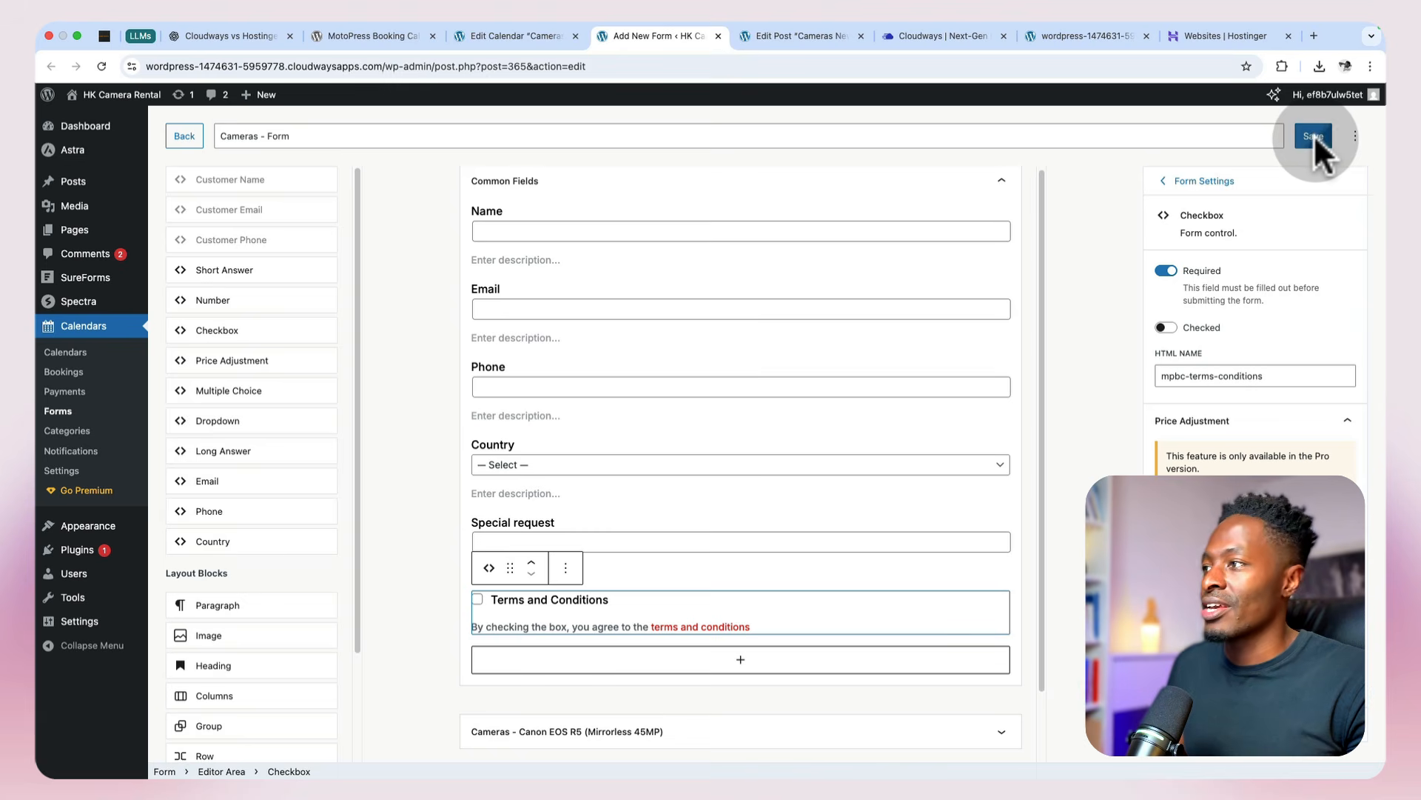
# Step: Return to the admin notification and check the form field tags below the message, highlighting the Special request tag
pyautogui.click(777, 43)
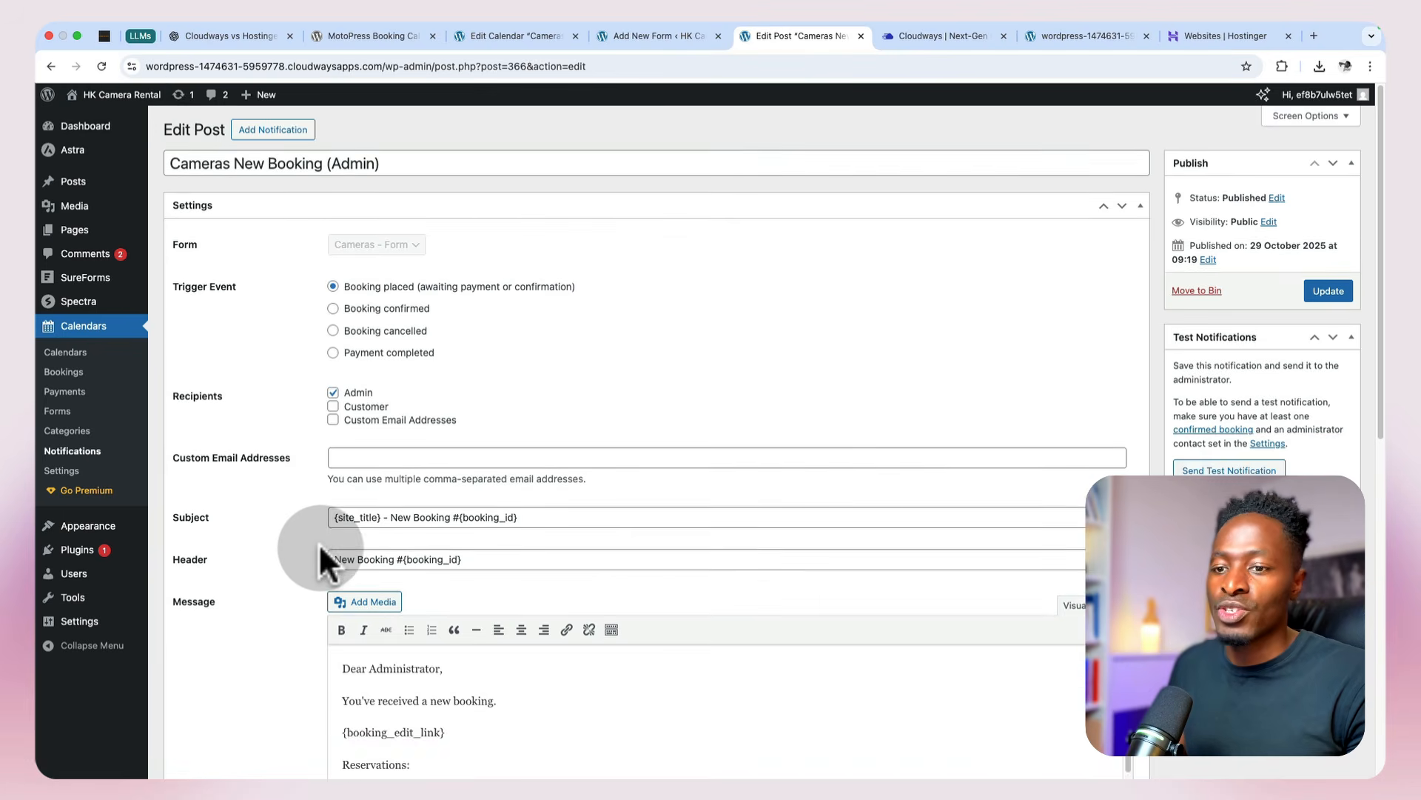
pyautogui.scroll(-15, 319, 543)
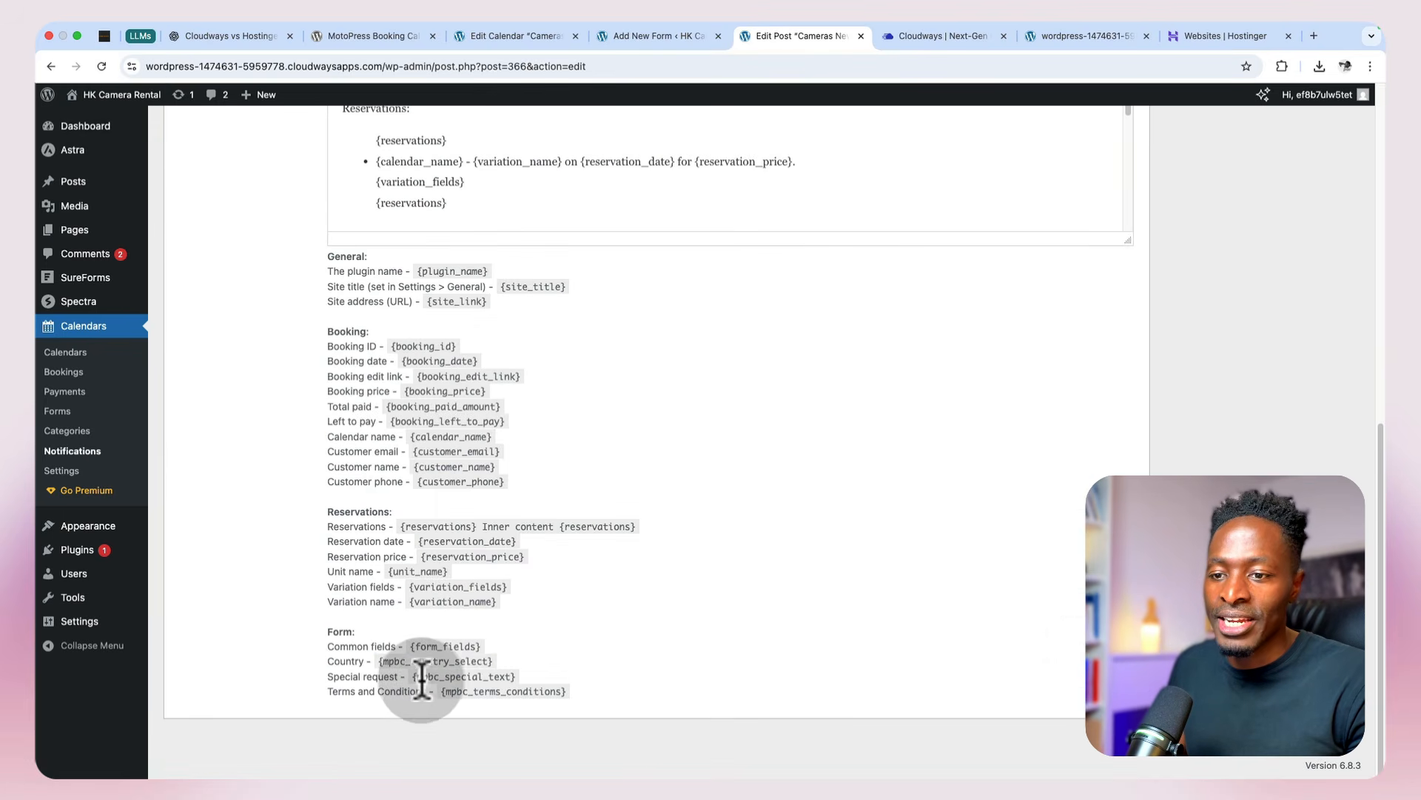
pyautogui.moveTo(412, 676); pyautogui.dragTo(536, 674)
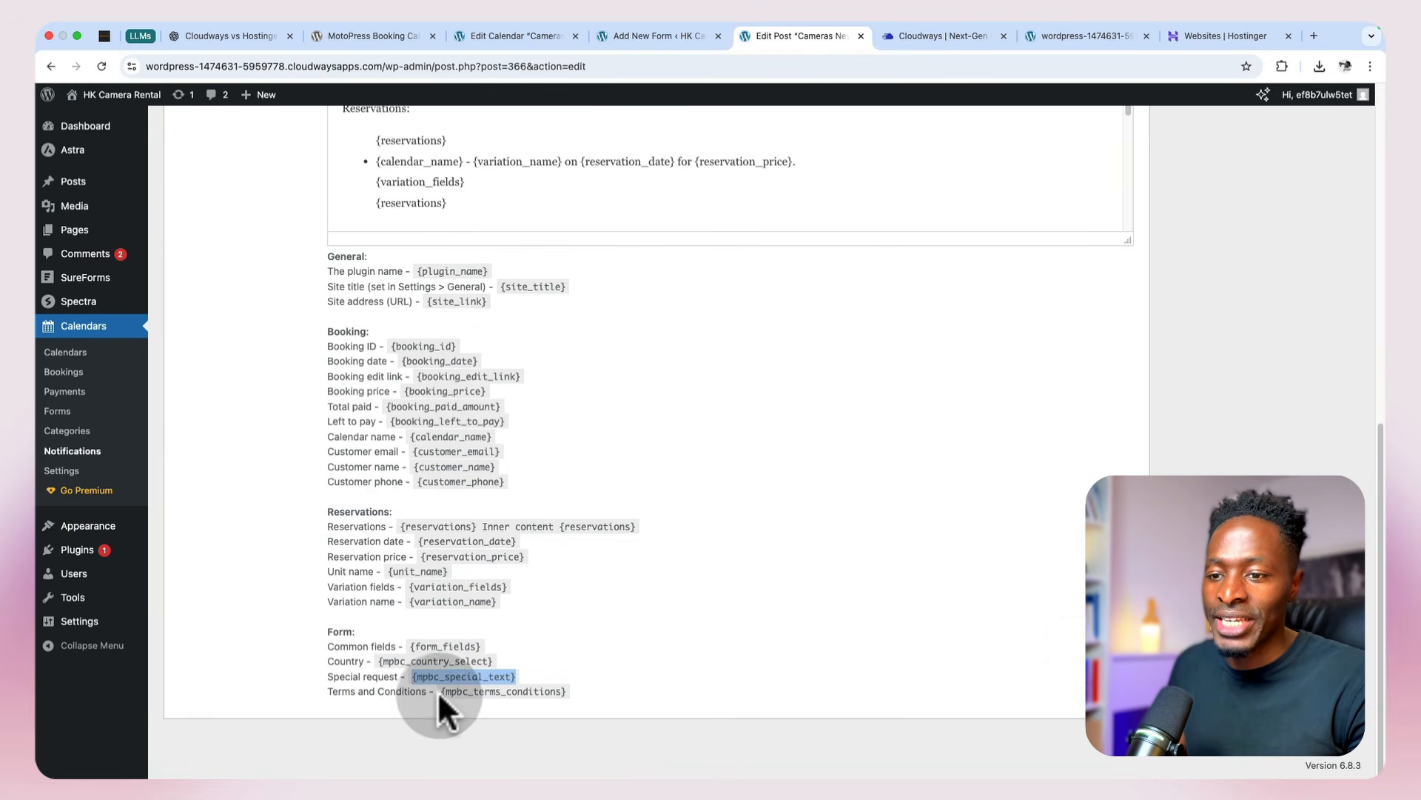
# Step: Insert the {mpbc_special_text} tag on its own line directly below {customer_phone} in the admin notification's message
pyautogui.moveTo(440, 690); pyautogui.dragTo(583, 687)
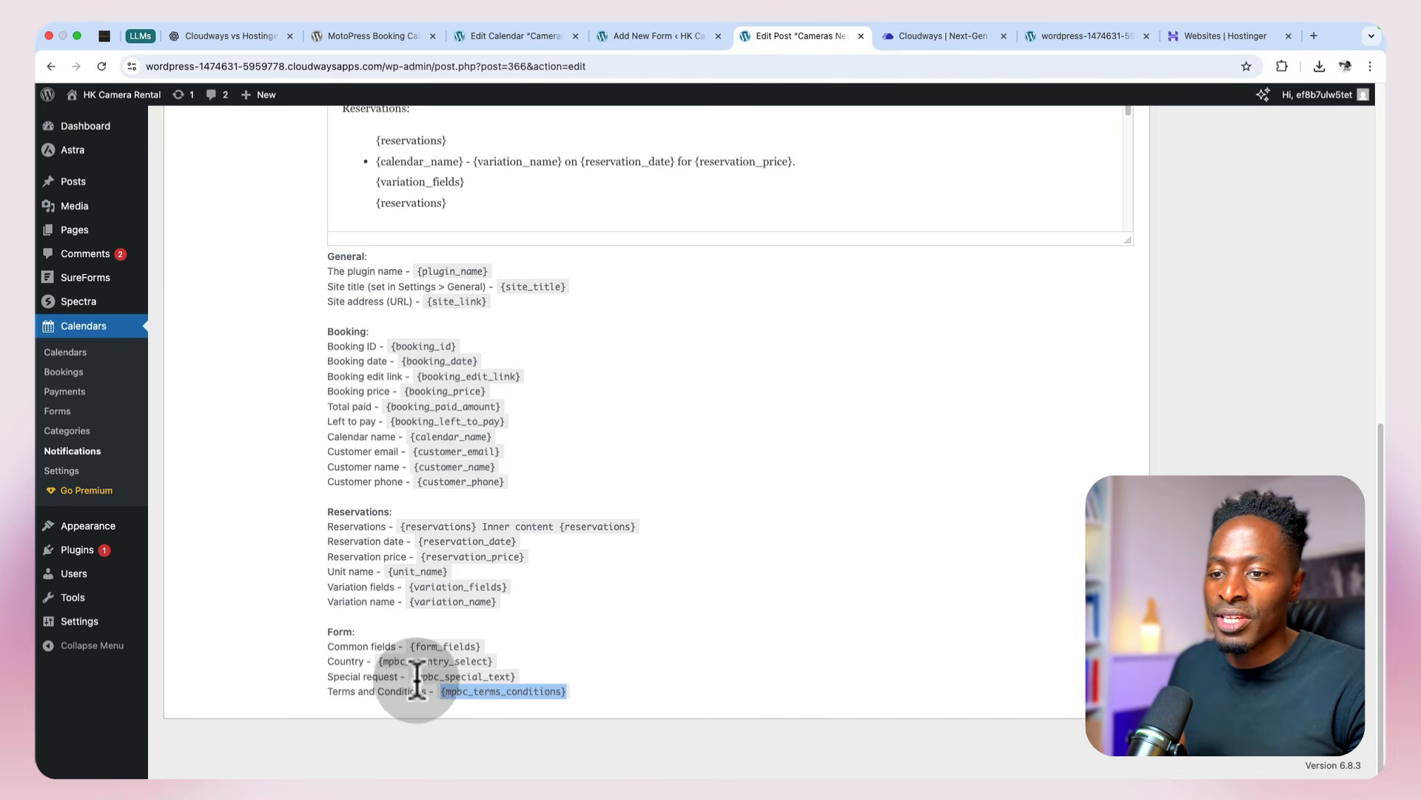
pyautogui.moveTo(413, 676); pyautogui.dragTo(530, 675)
pyautogui.press('super+c')
pyautogui.scroll(5, 530, 675)
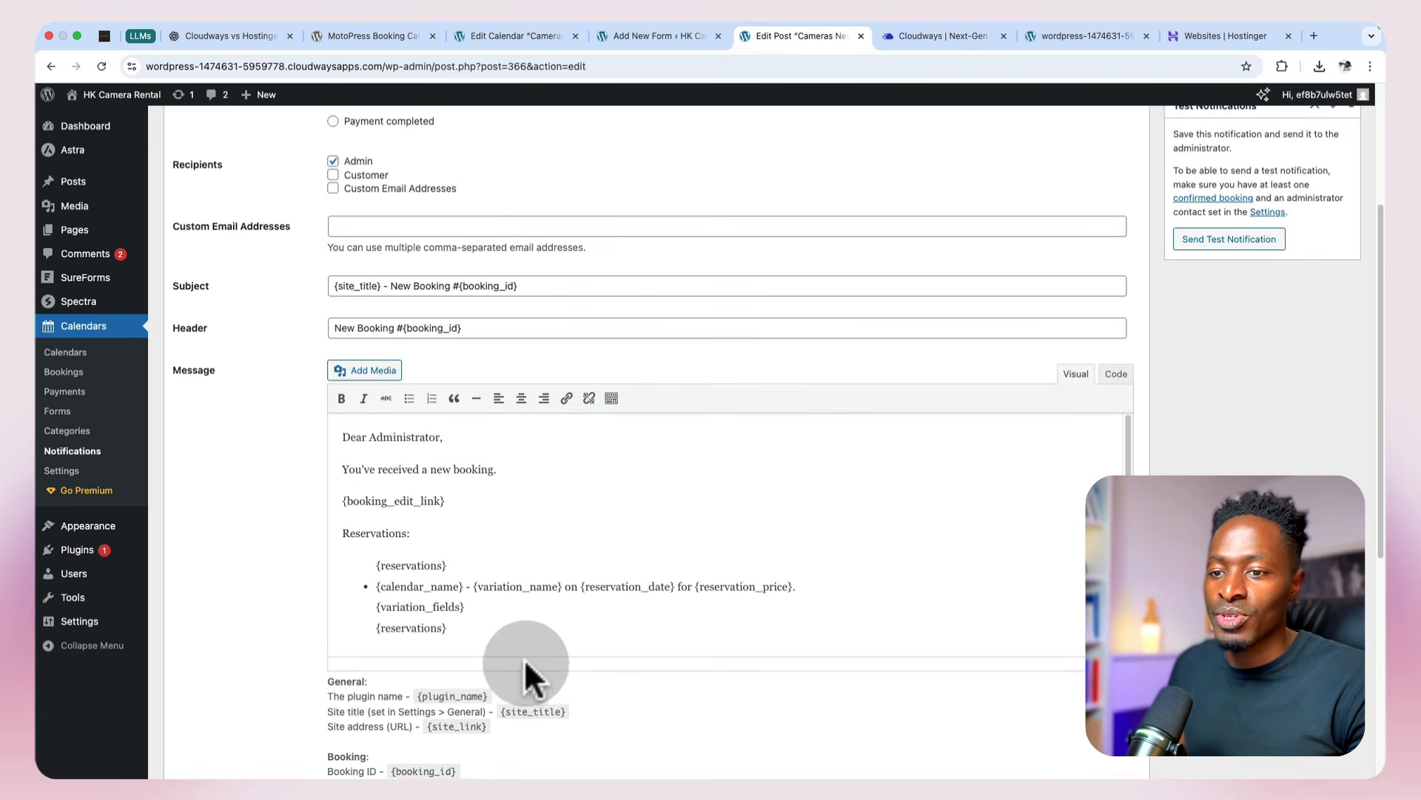
pyautogui.scroll(-4, 513, 611)
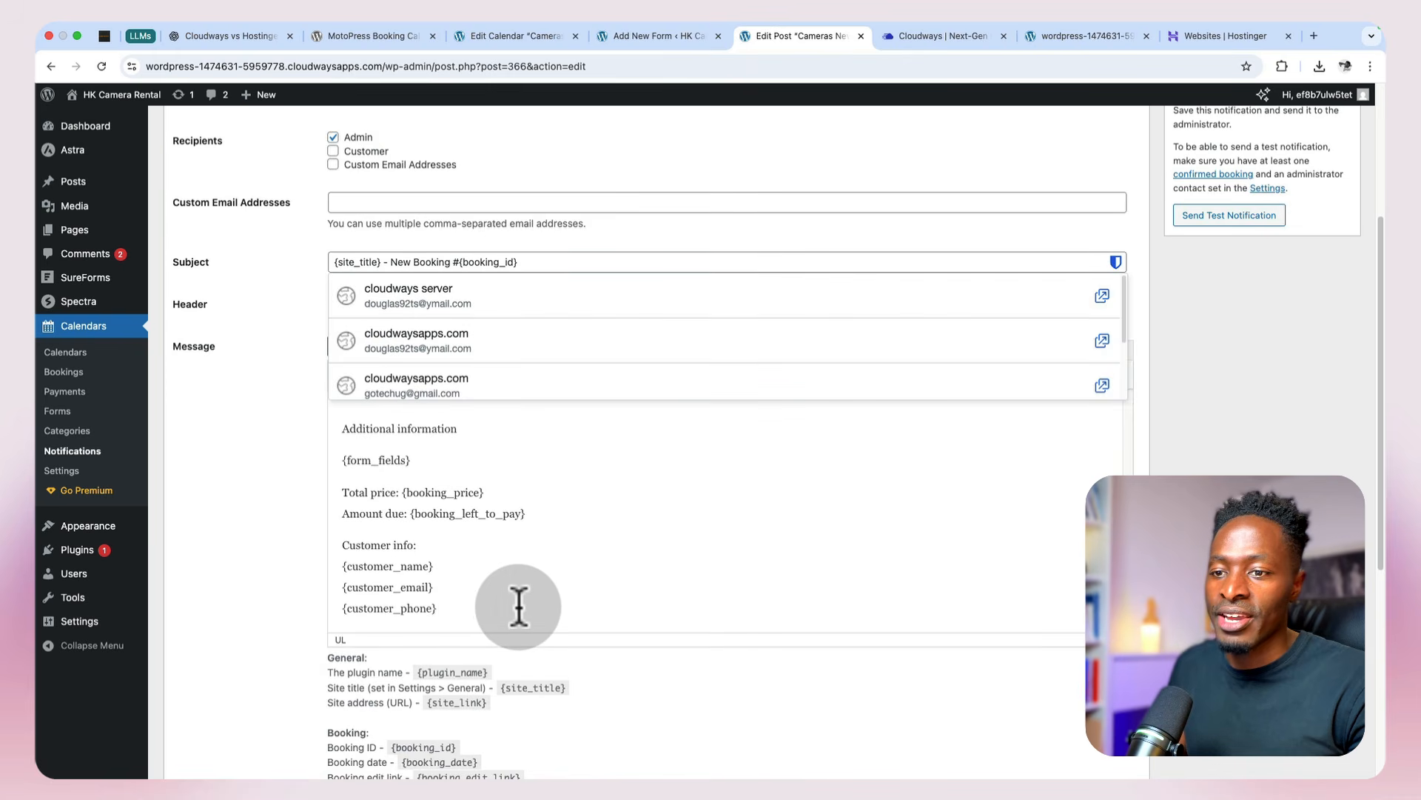
pyautogui.press('Return')
pyautogui.press('super+v')
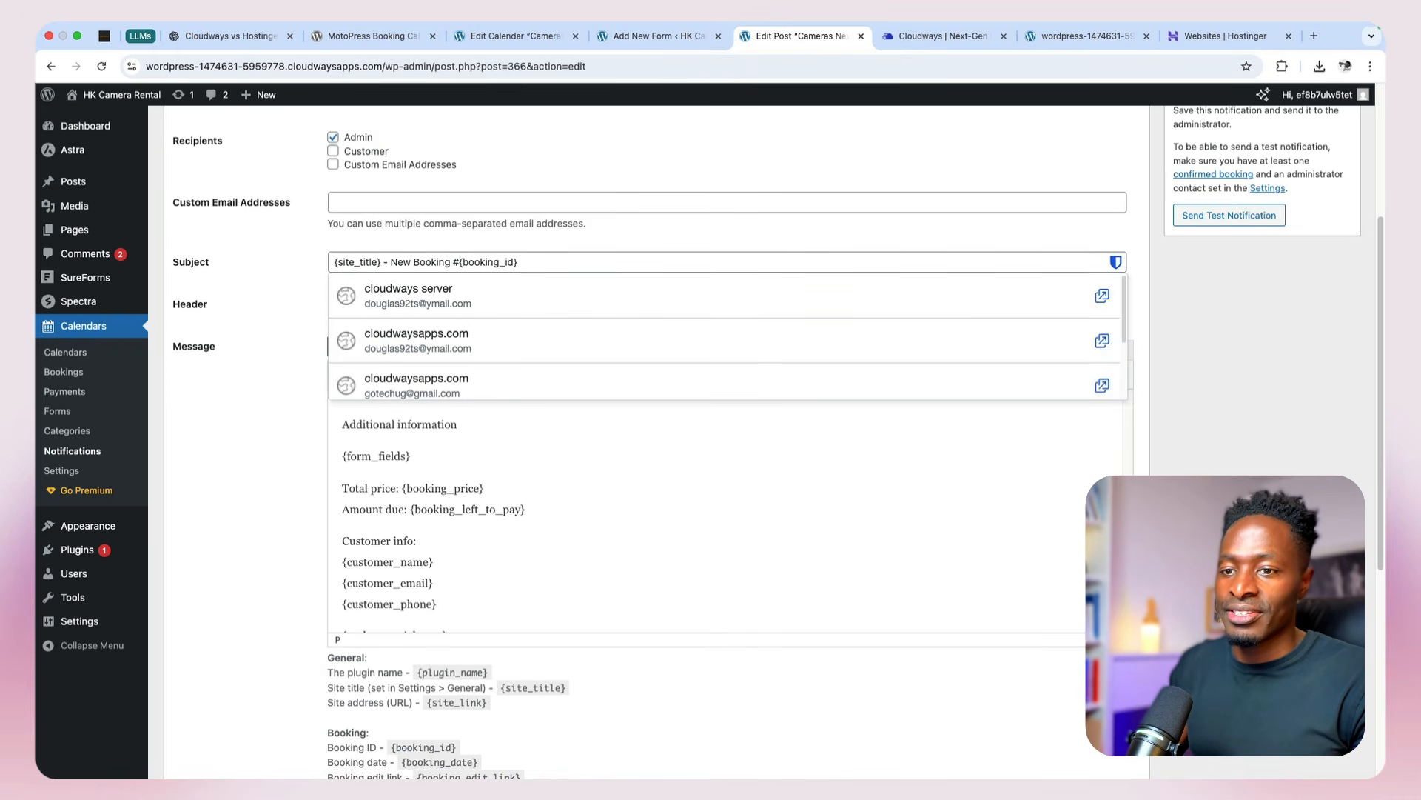
pyautogui.scroll(-1, 495, 607)
pyautogui.click(386, 596)
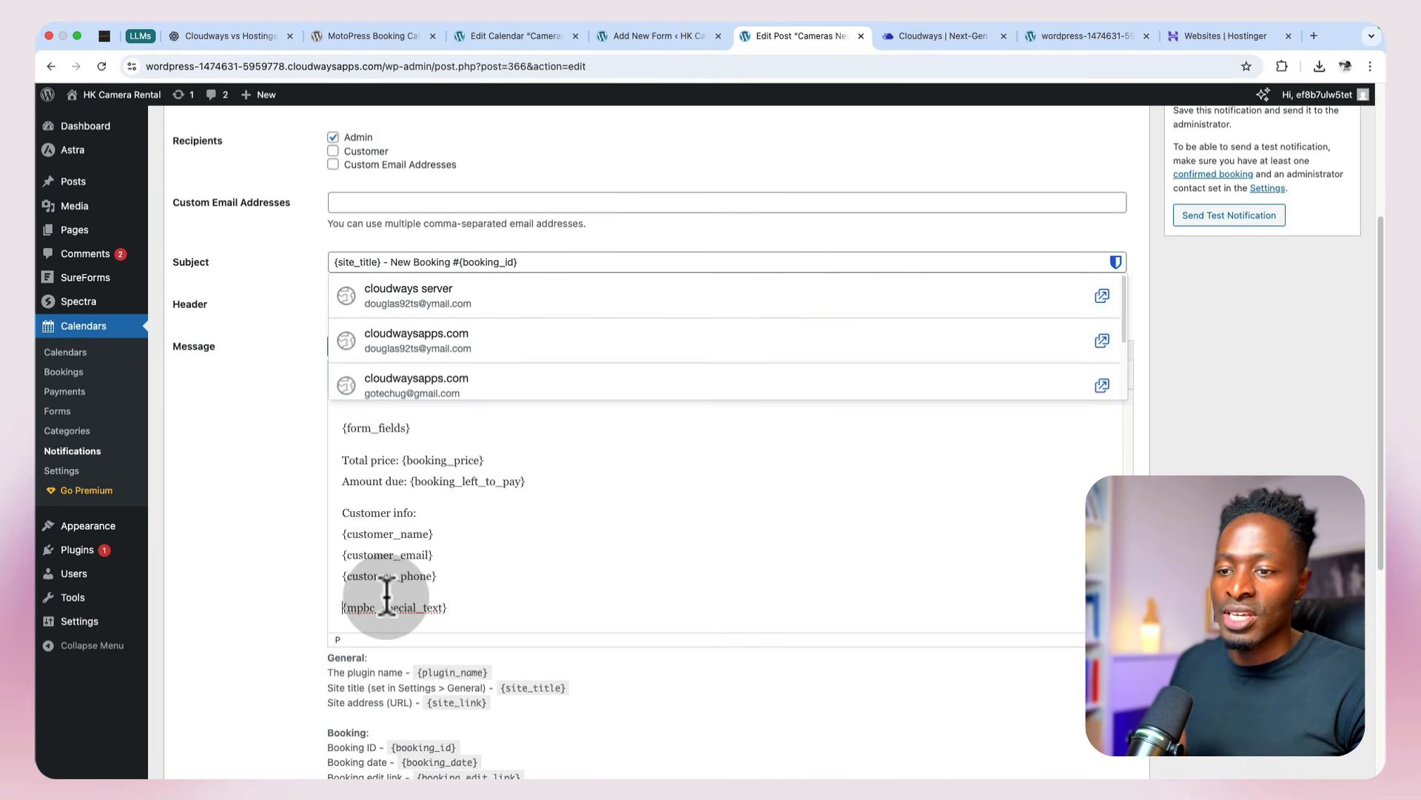
pyautogui.press('BackSpace')
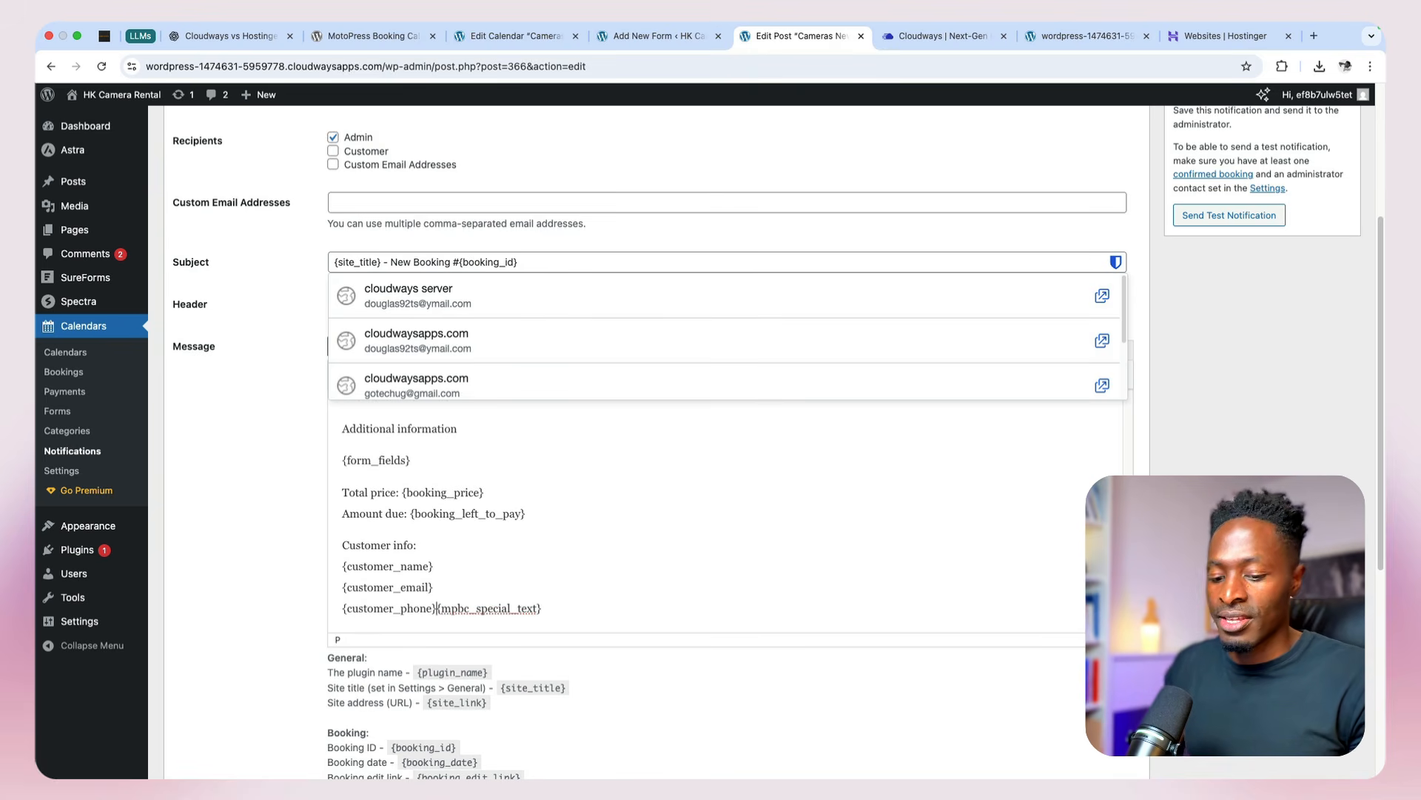
pyautogui.press('Return')
# Step: Add the {mpbc_terms_conditions} tag below the special request tag, review the admin message and update the notification
pyautogui.scroll(-10, 381, 585)
pyautogui.scroll(10, 597, 279)
pyautogui.scroll(-5, 645, 402)
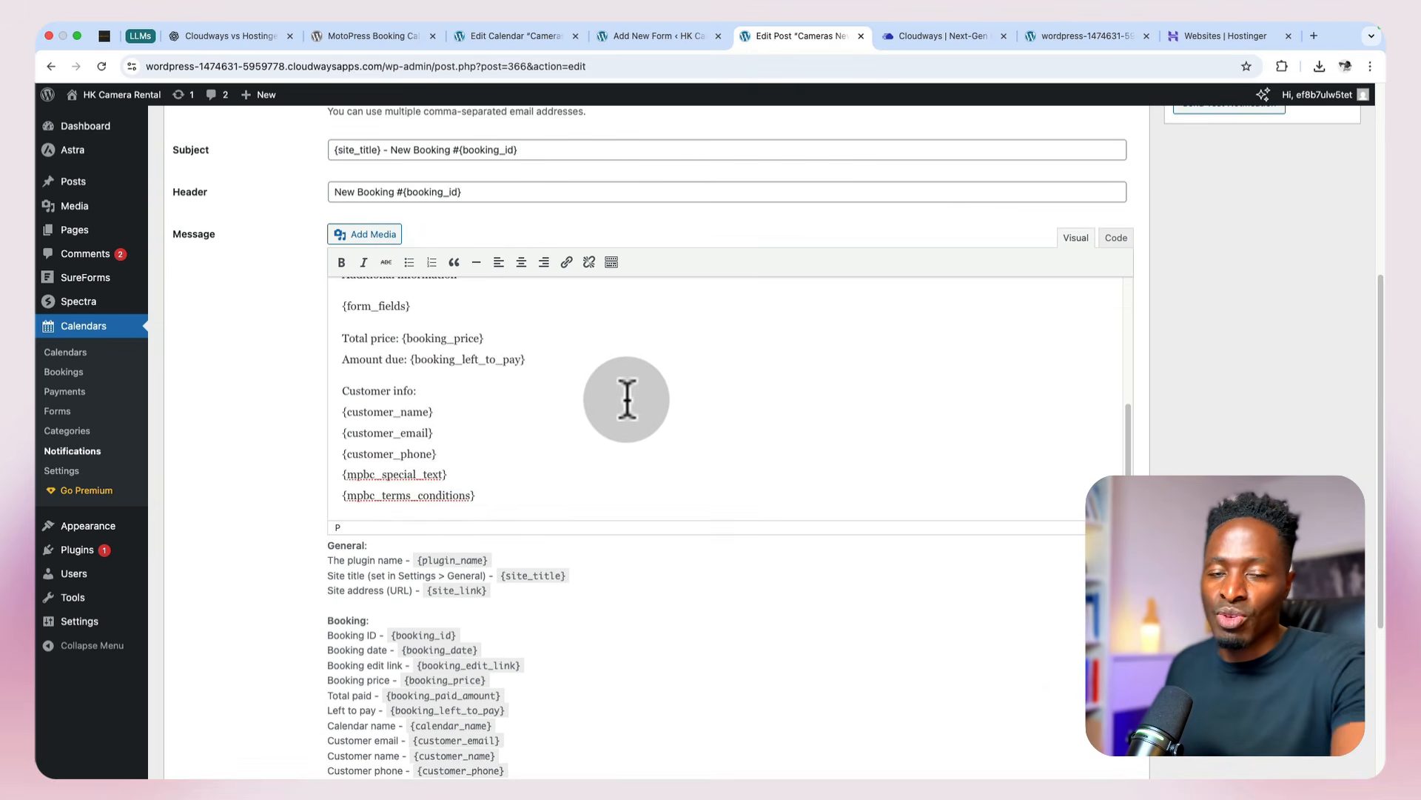
pyautogui.scroll(1, 626, 400)
pyautogui.scroll(3, 625, 400)
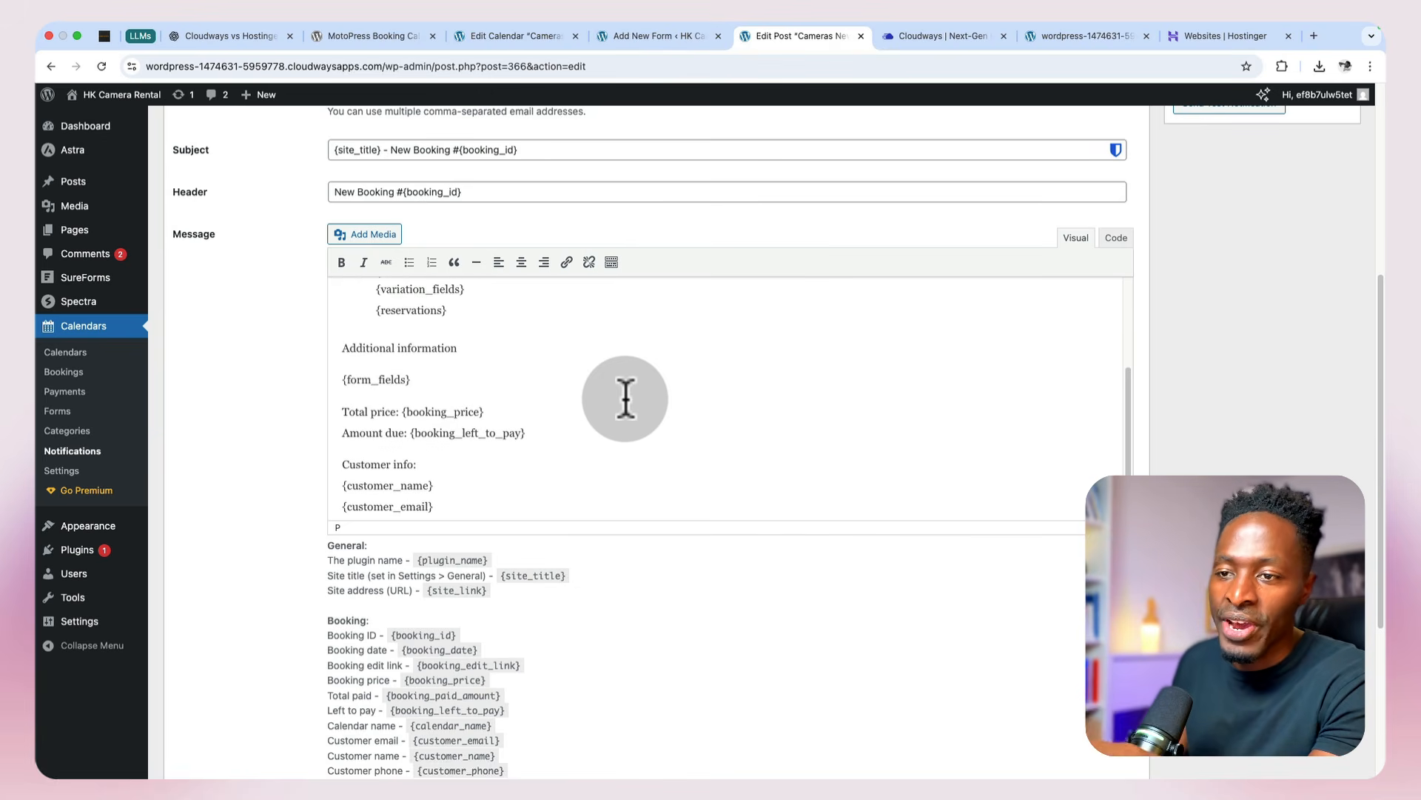
pyautogui.scroll(3, 626, 400)
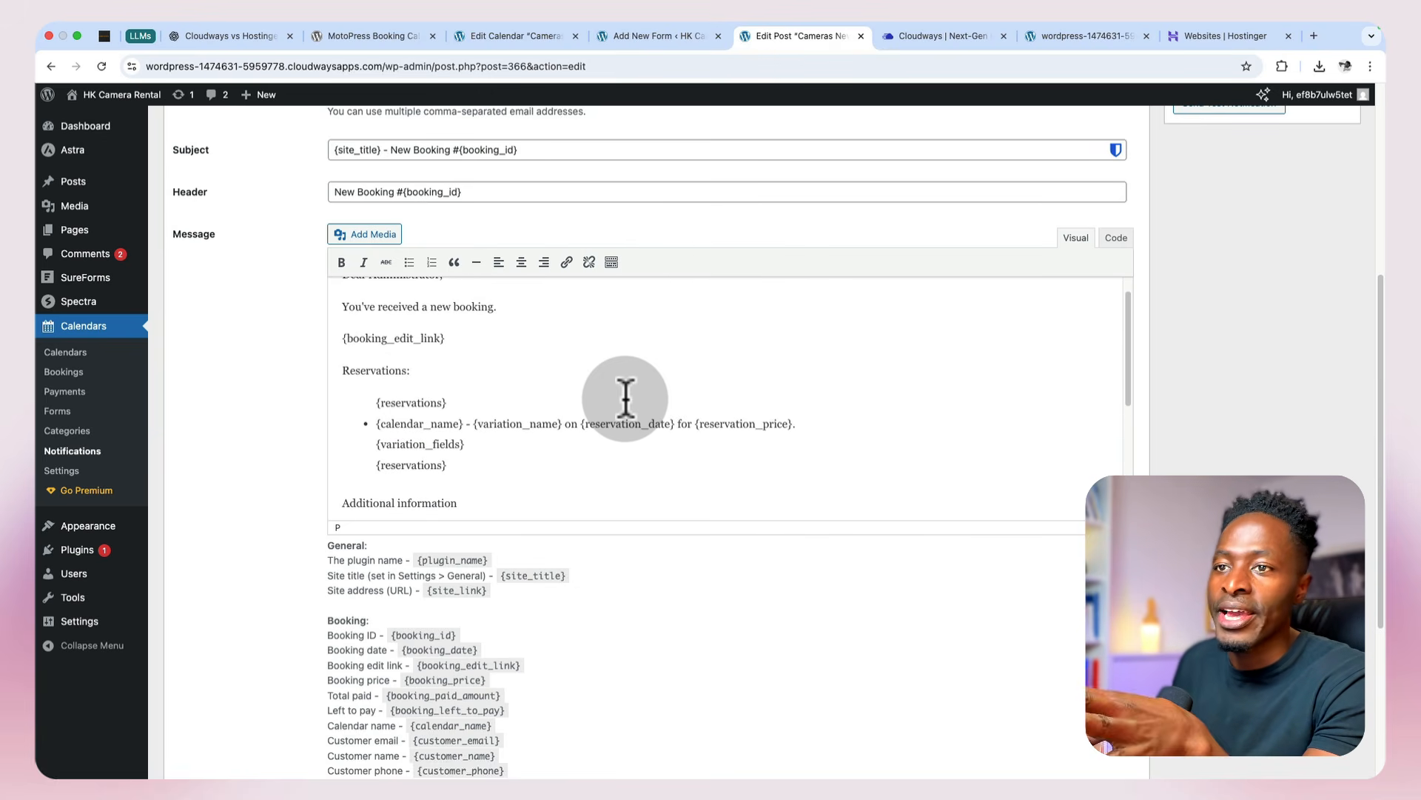
pyautogui.scroll(1, 624, 401)
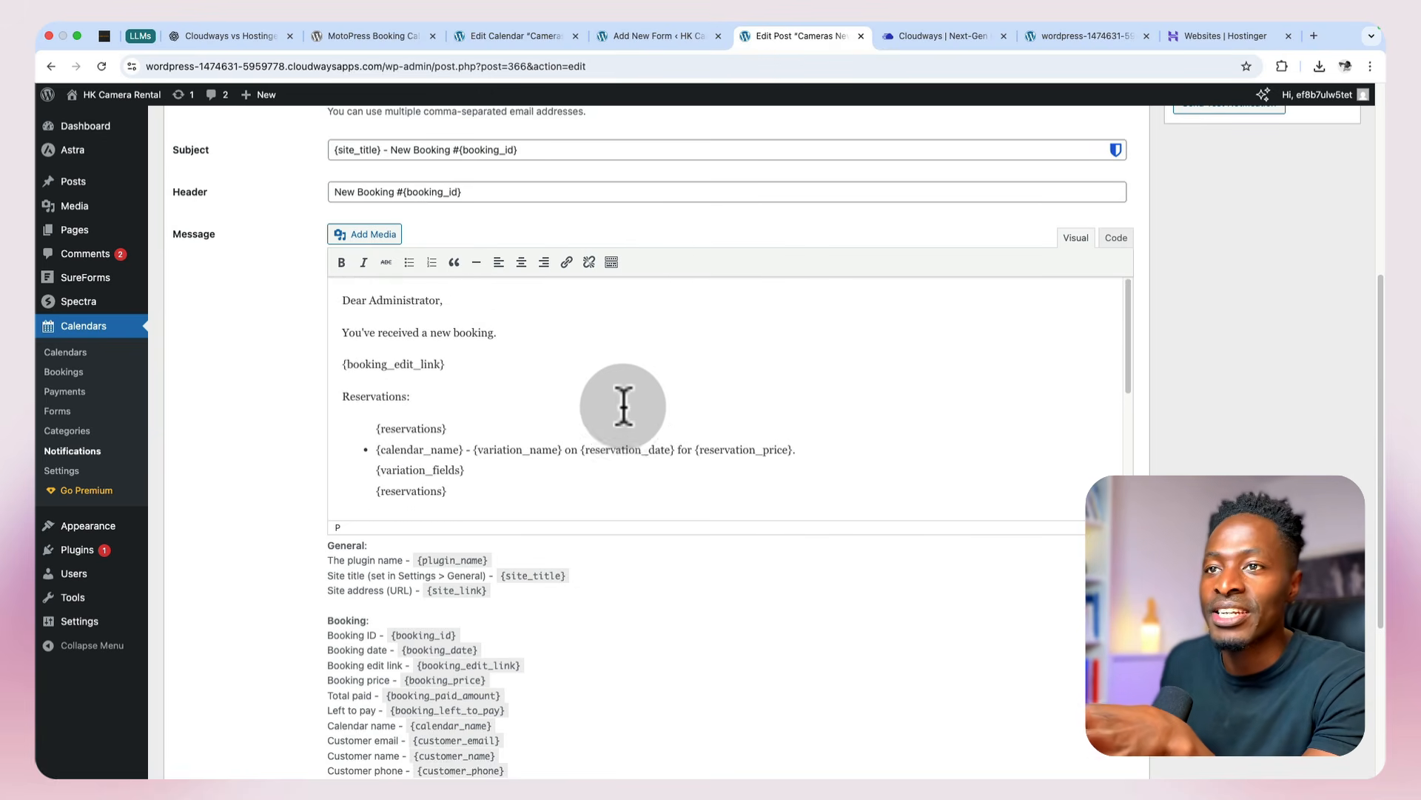
pyautogui.scroll(5, 494, 383)
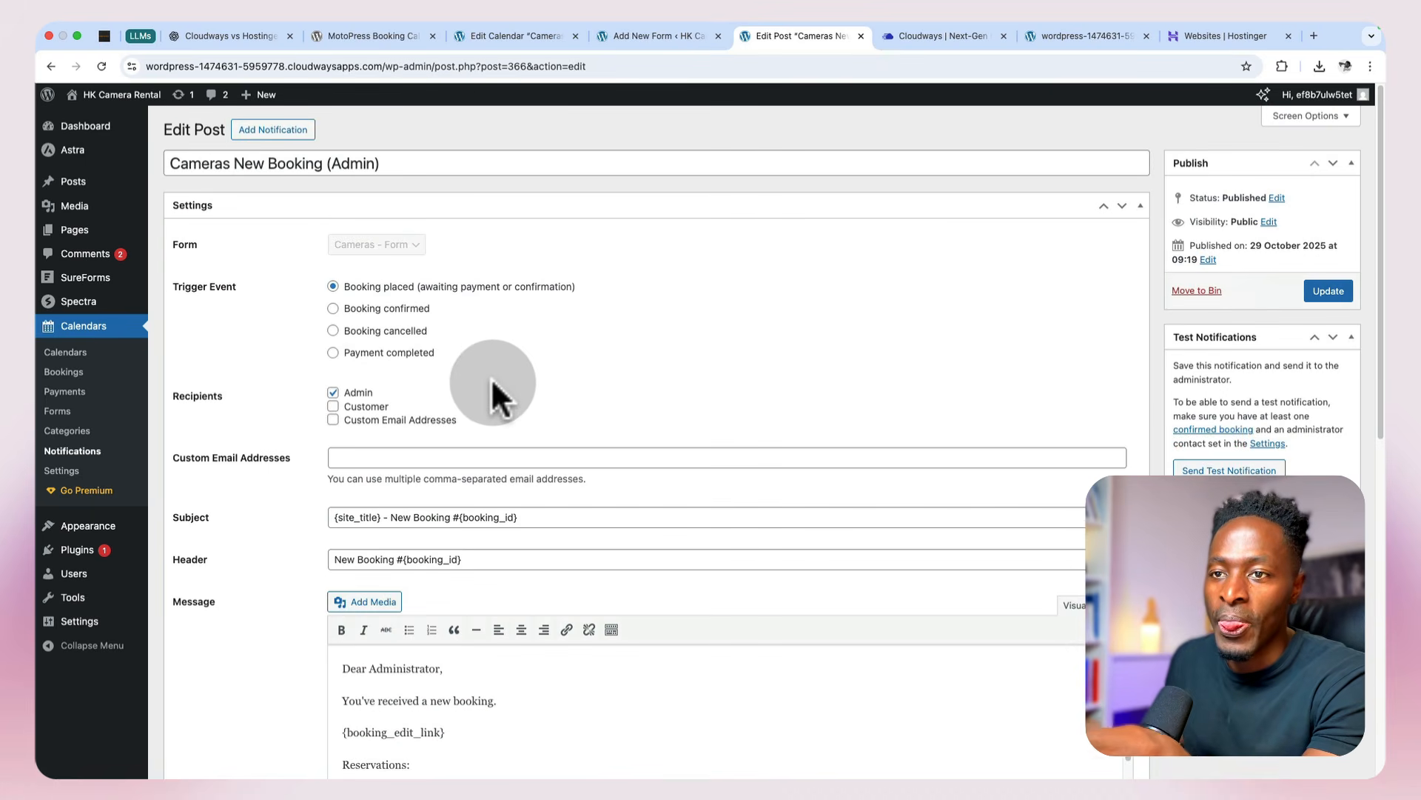
pyautogui.click(1333, 293)
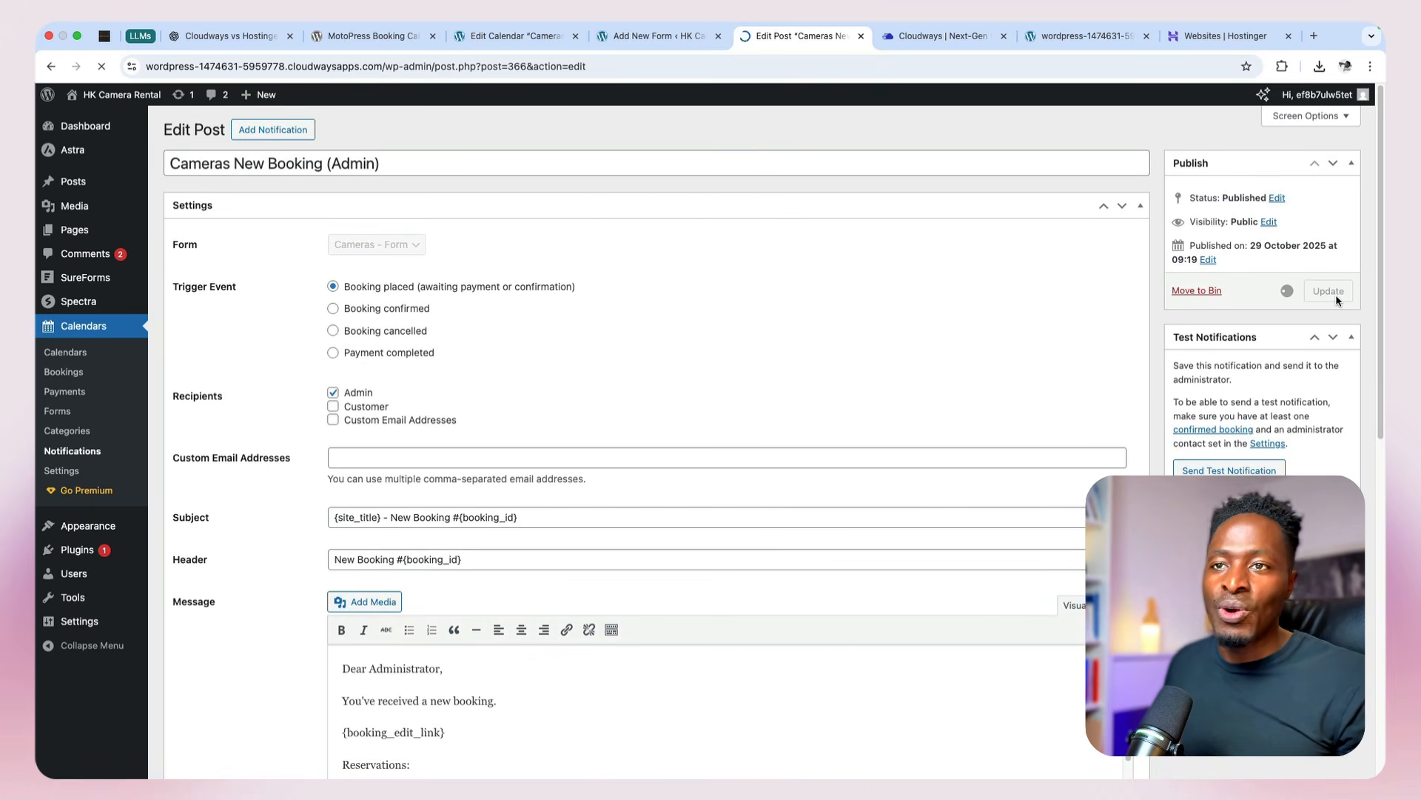
# Step: Start a new notification titled "Cameras New Booking (Customer)", reusing the admin notification's title
pyautogui.click(523, 204)
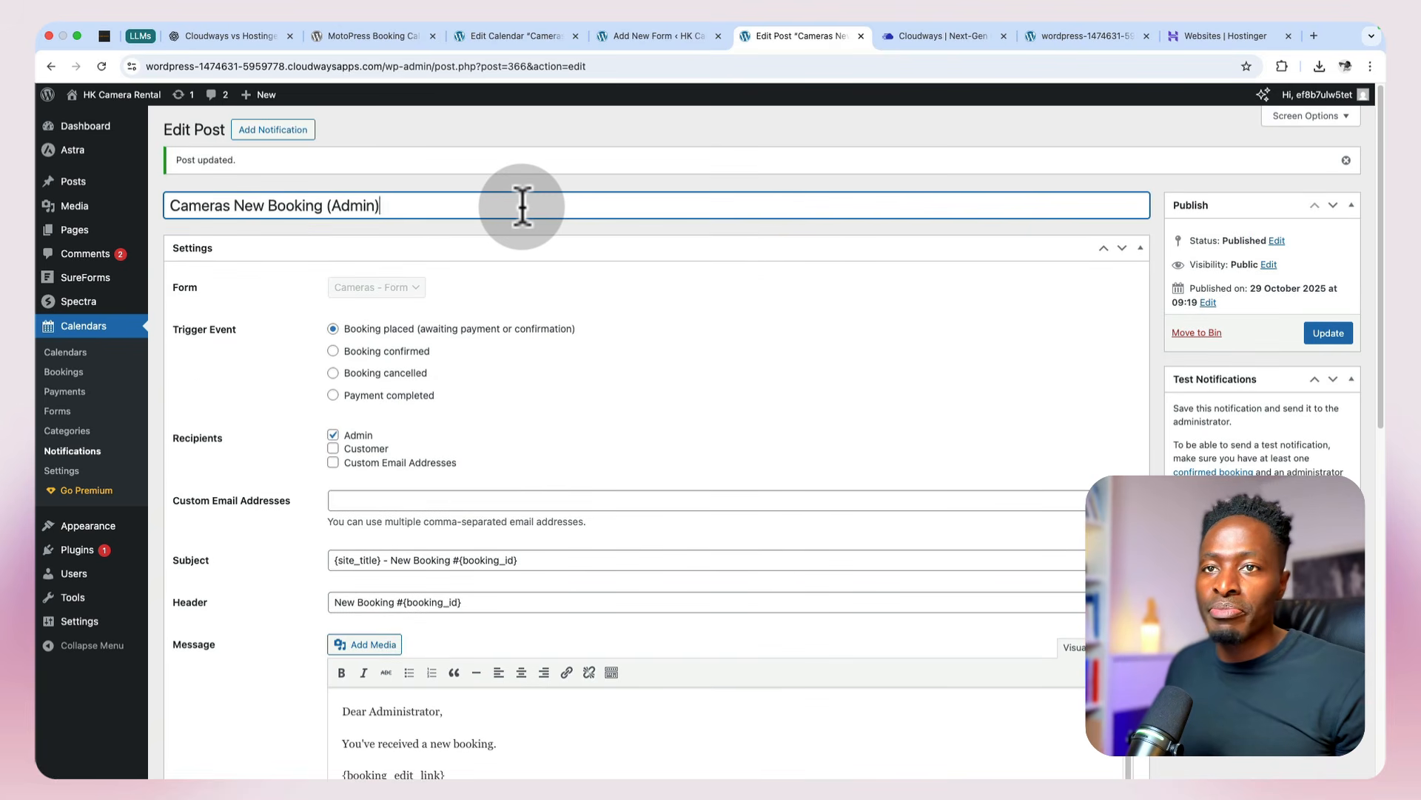
pyautogui.tripleClick(523, 204)
pyautogui.press('super+c')
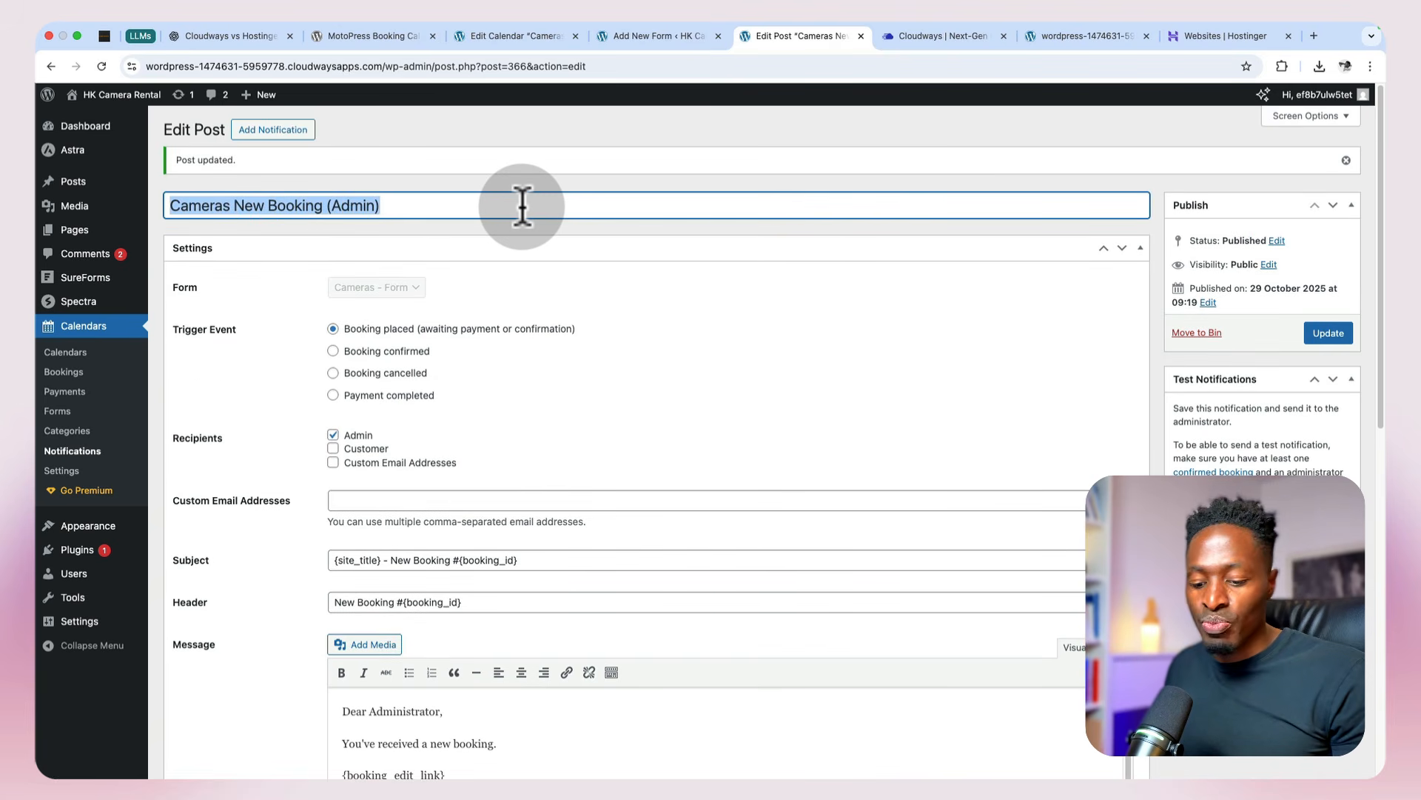
pyautogui.click(273, 131)
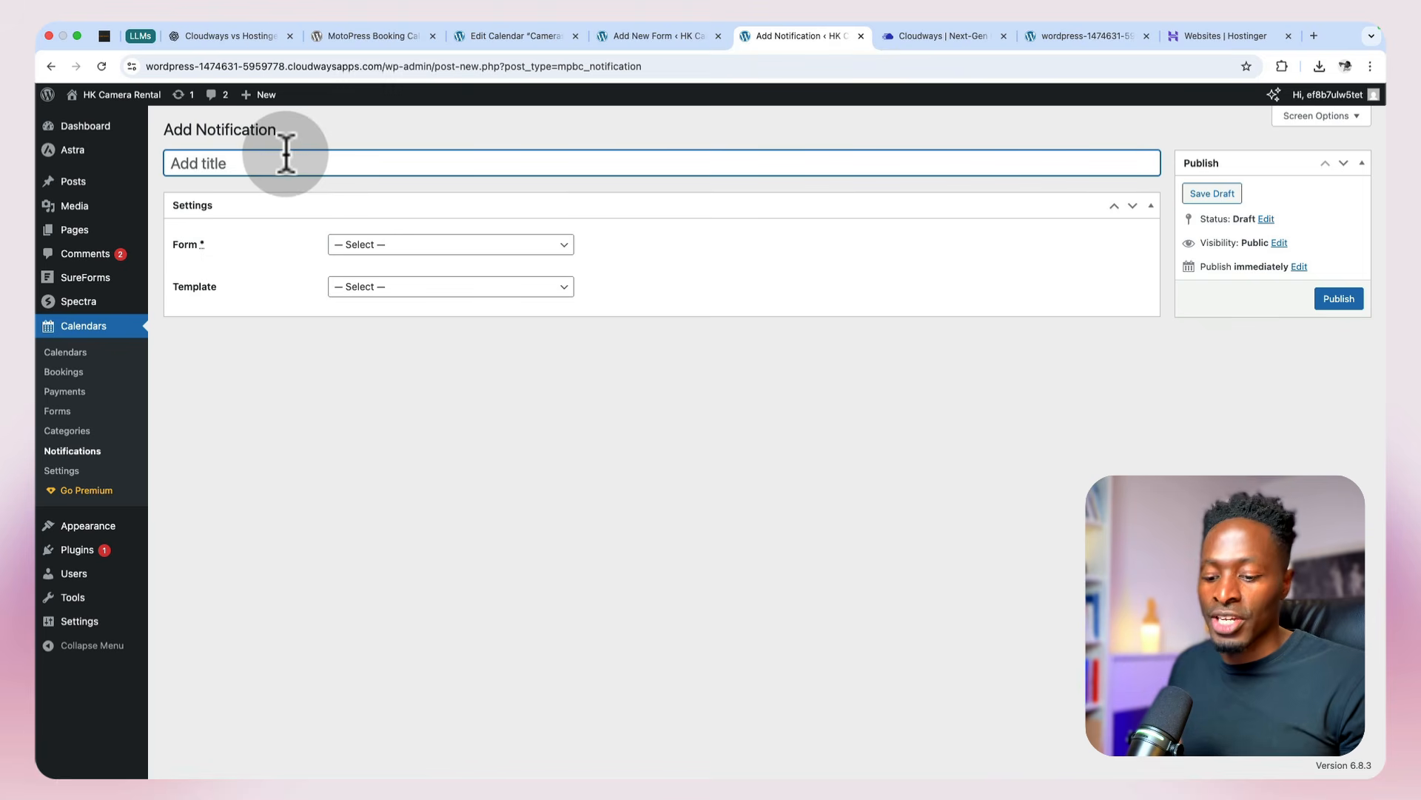
pyautogui.press('super+v')
pyautogui.doubleClick(359, 164)
pyautogui.write('Cus')
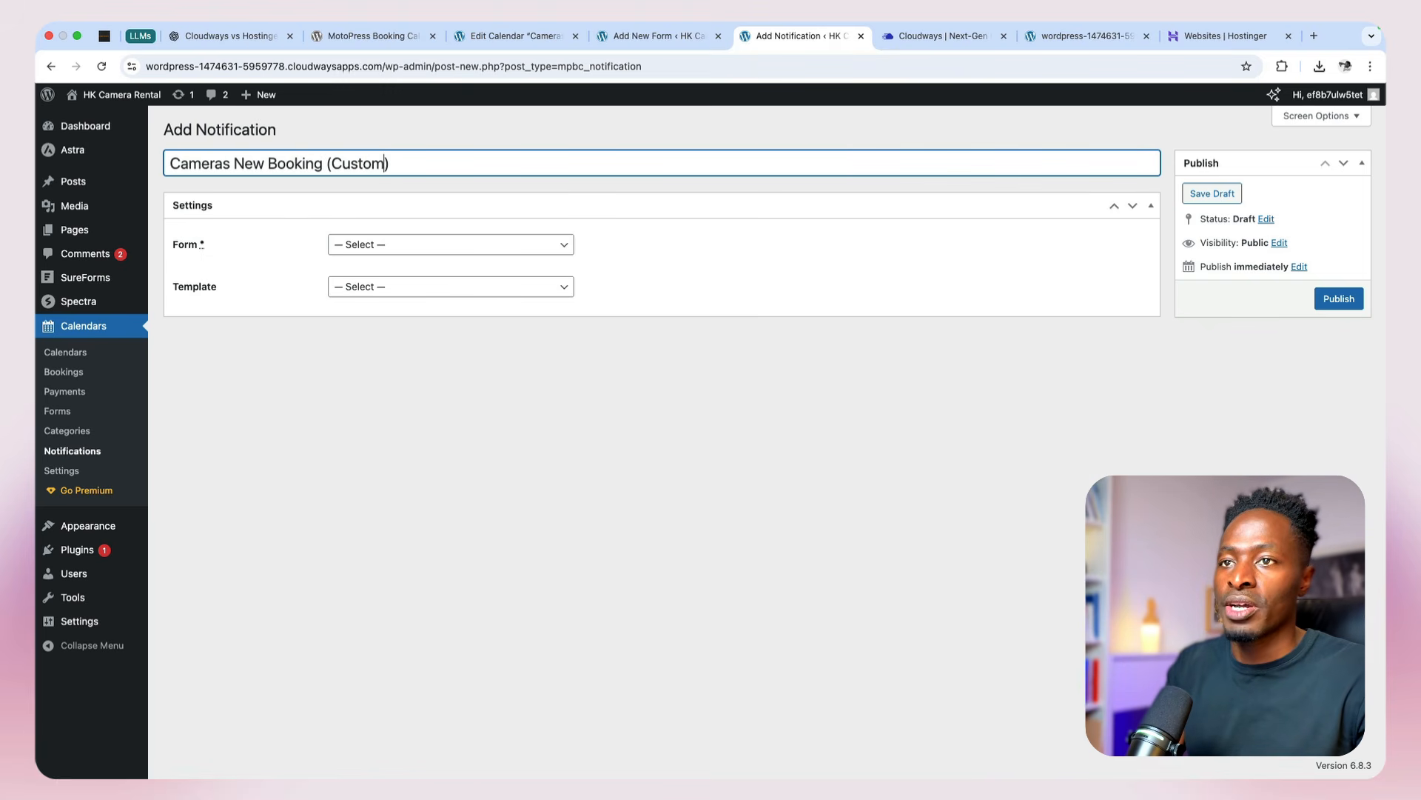
# Step: Assign the "Cameras - Form" form and the "New booking (customer)" template to the notification and publish it
pyautogui.click(375, 265)
pyautogui.click(376, 262)
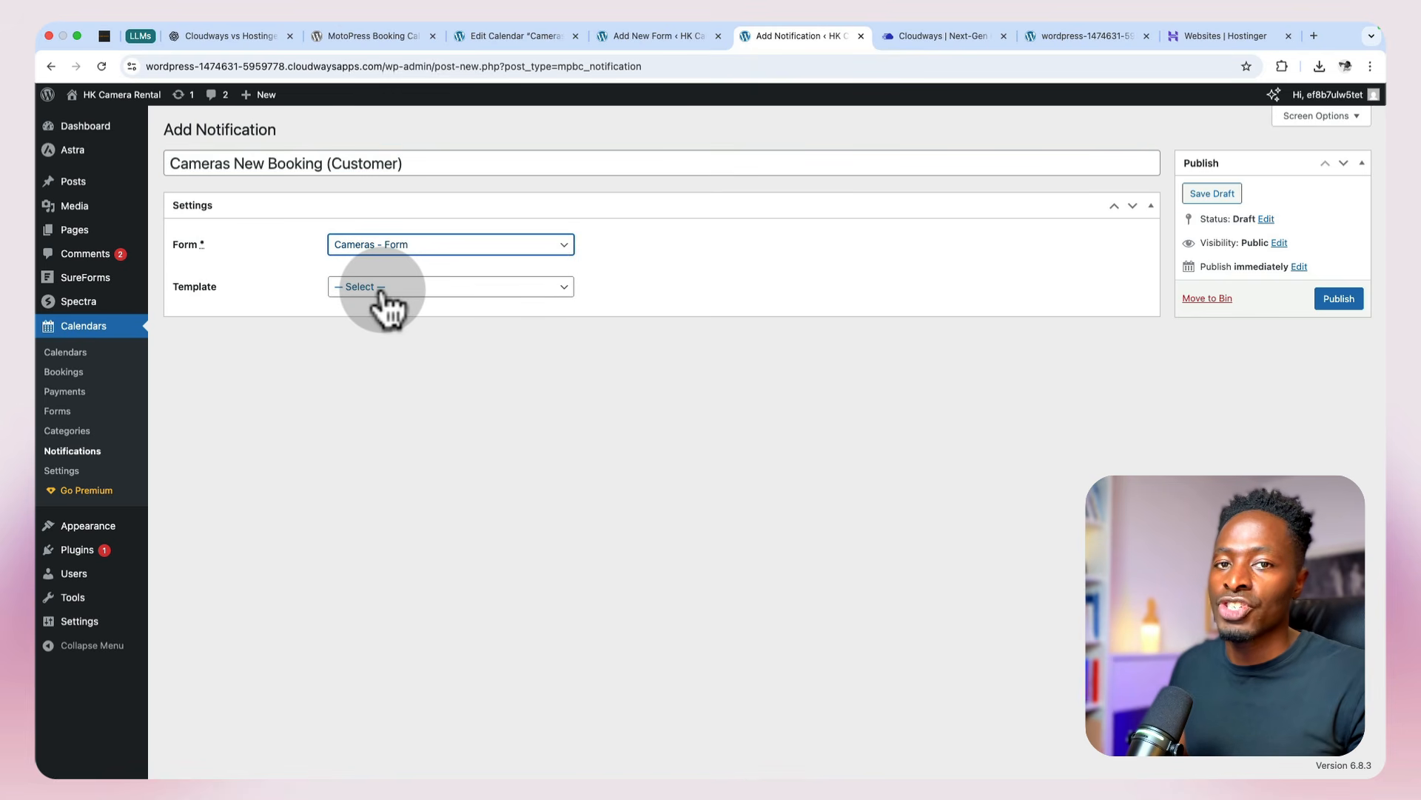
pyautogui.click(383, 294)
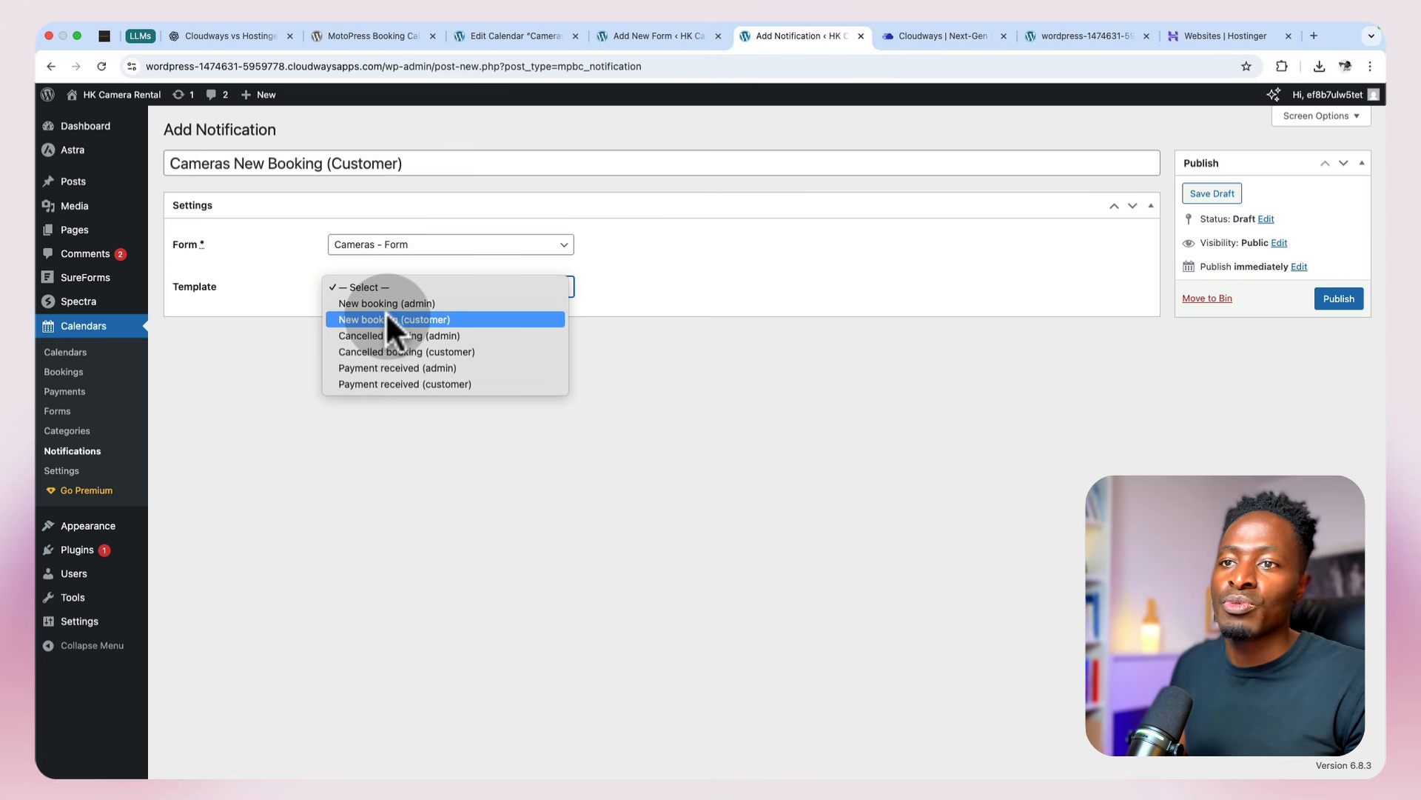
pyautogui.click(386, 319)
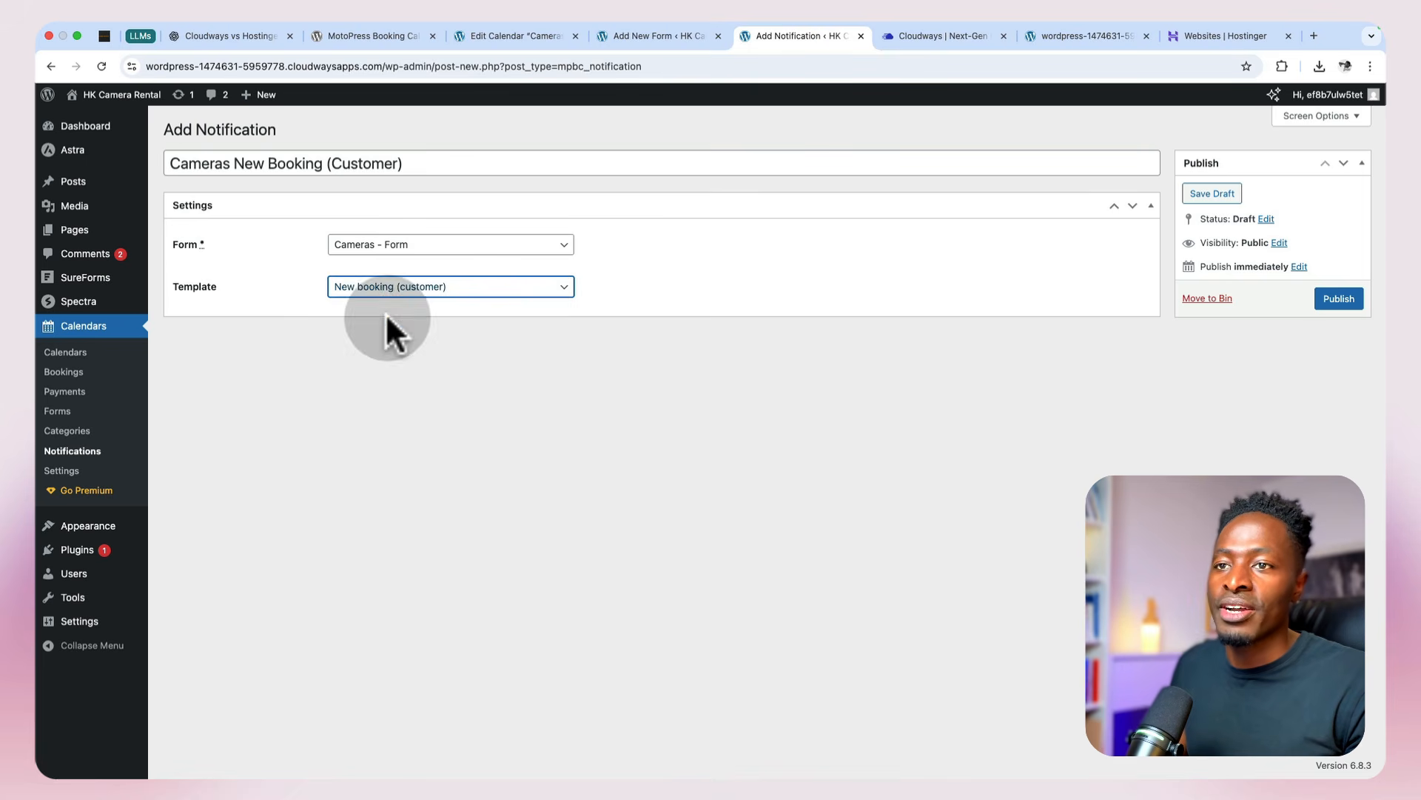
pyautogui.click(1344, 300)
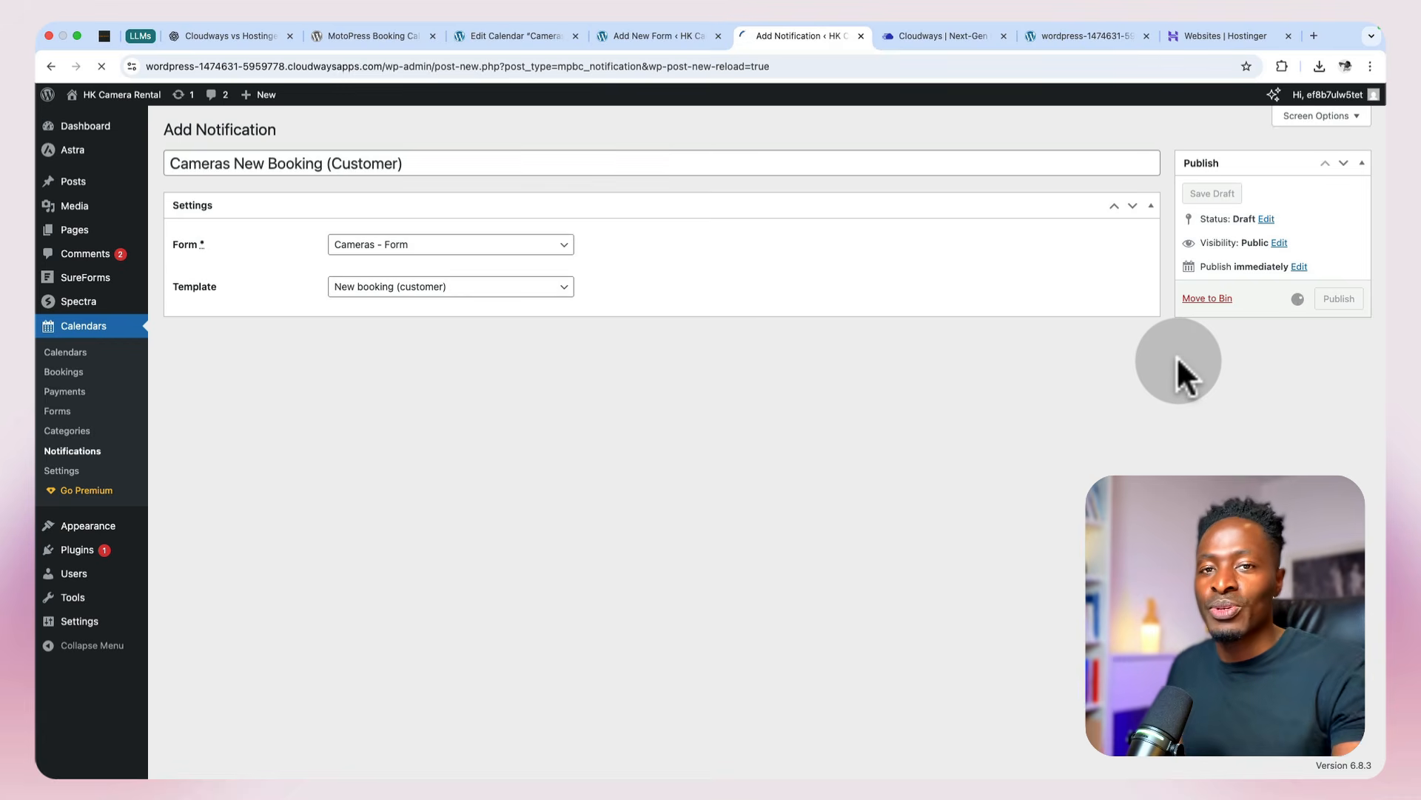
# Step: Copy the Special request and Terms and Conditions tags from the form tag list below the customer message
pyautogui.scroll(-4, 1343, 357)
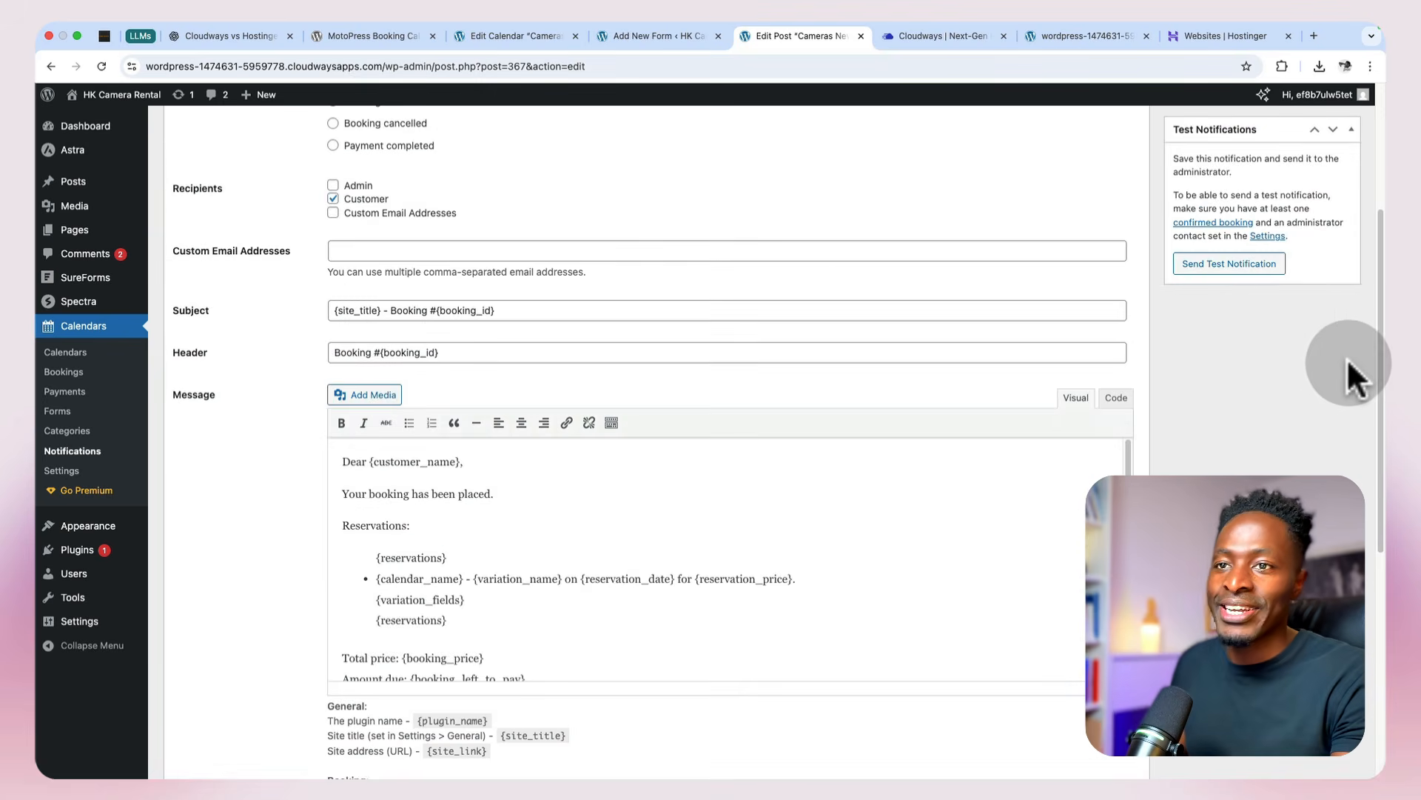
pyautogui.scroll(-6, 1343, 358)
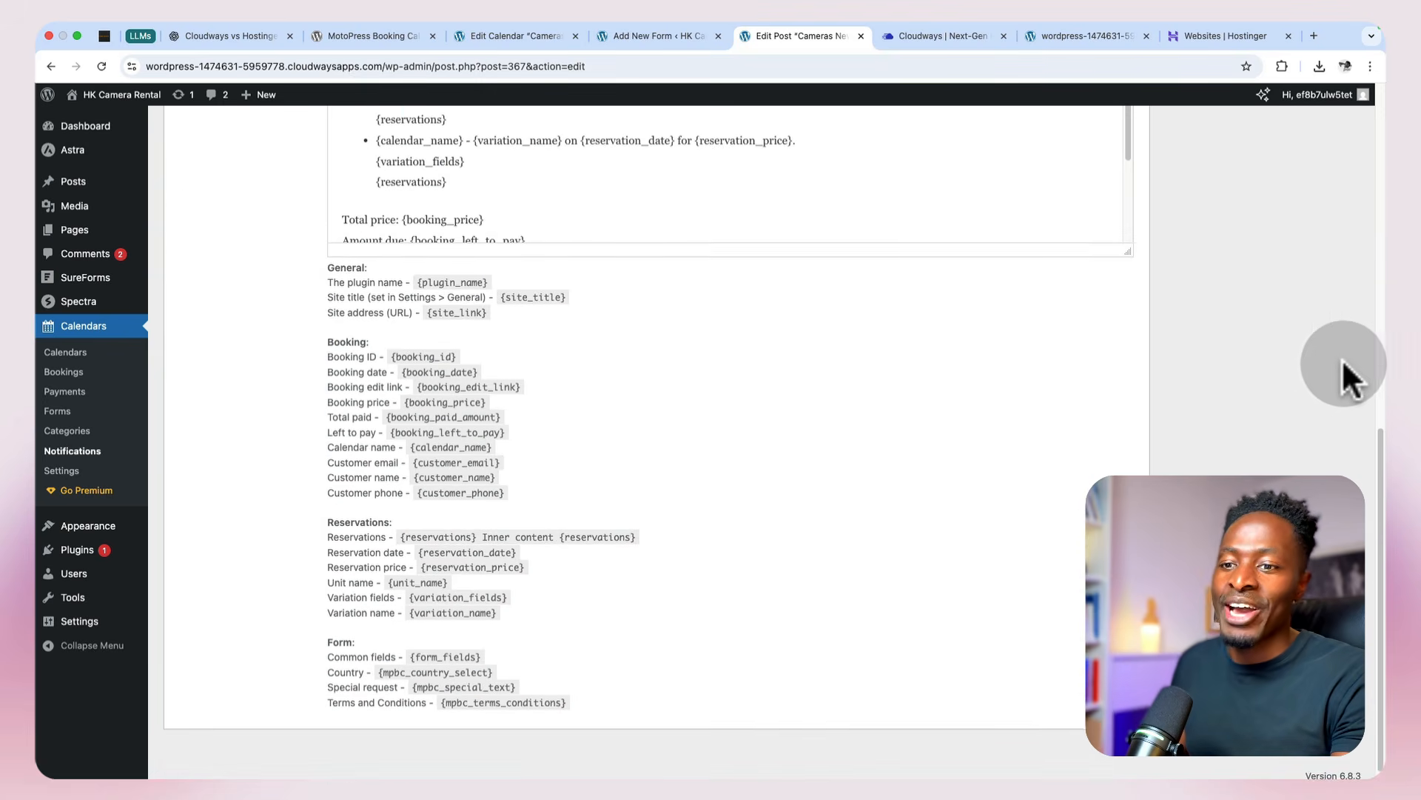
pyautogui.moveTo(412, 677); pyautogui.dragTo(545, 675)
pyautogui.click(422, 682)
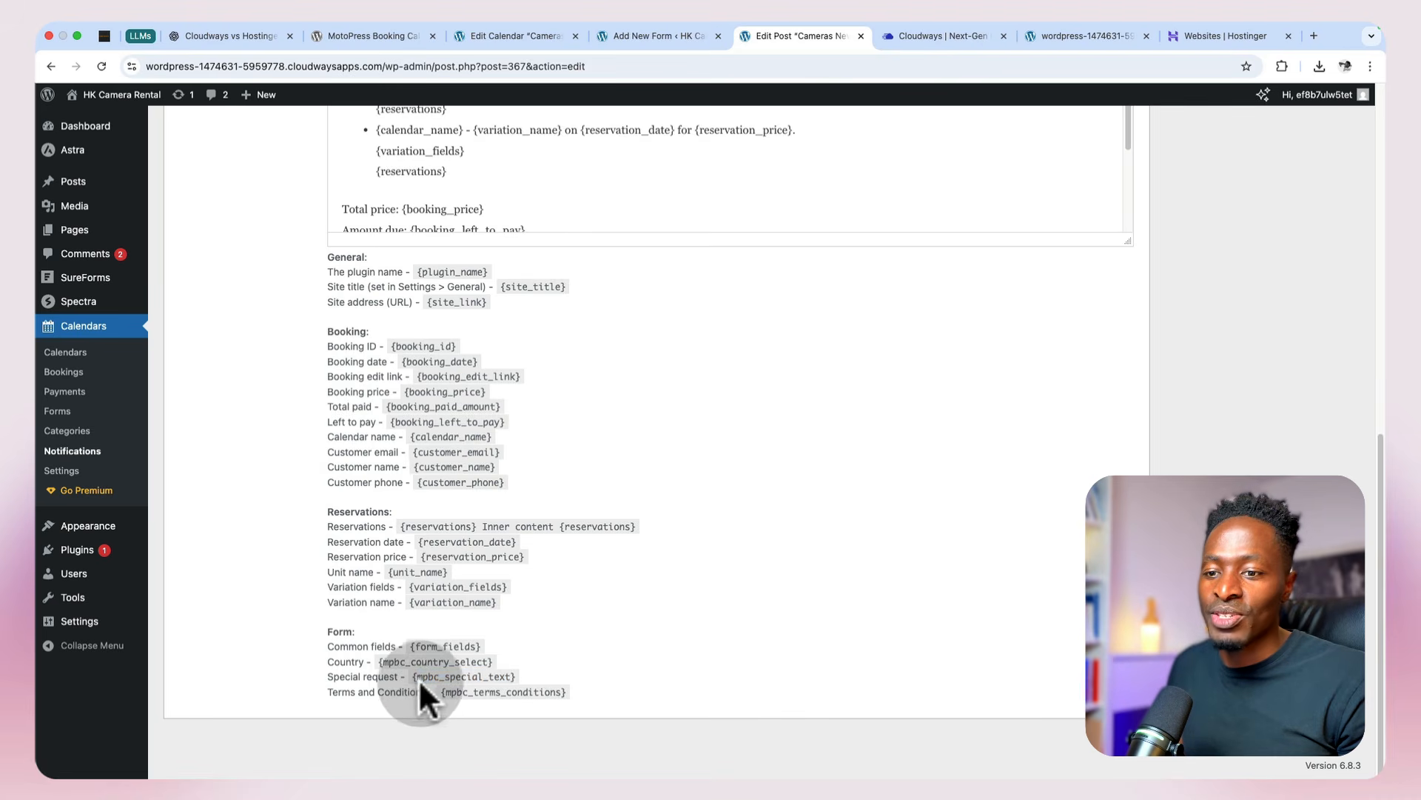
pyautogui.moveTo(413, 675); pyautogui.dragTo(590, 693)
pyautogui.press('super+c')
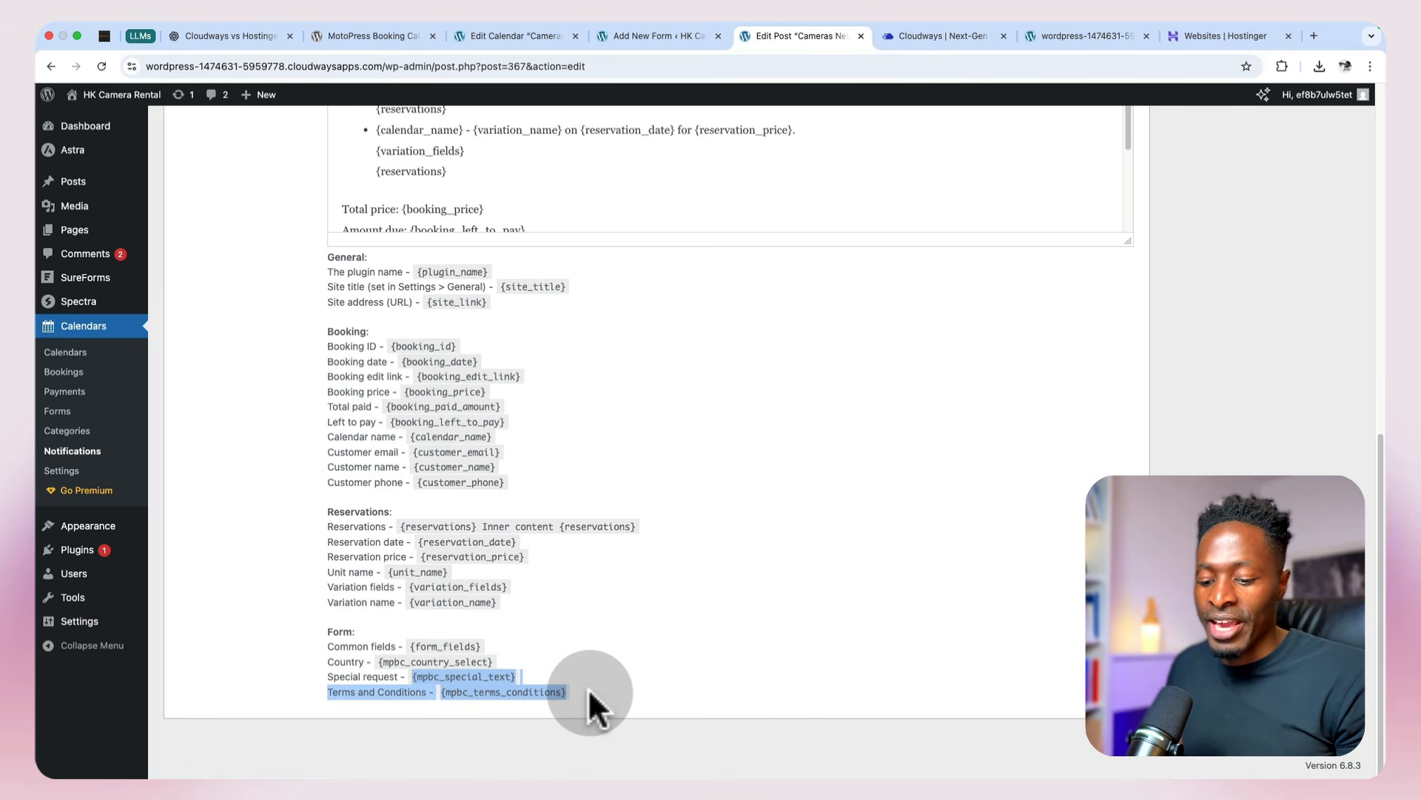
pyautogui.scroll(8, 580, 687)
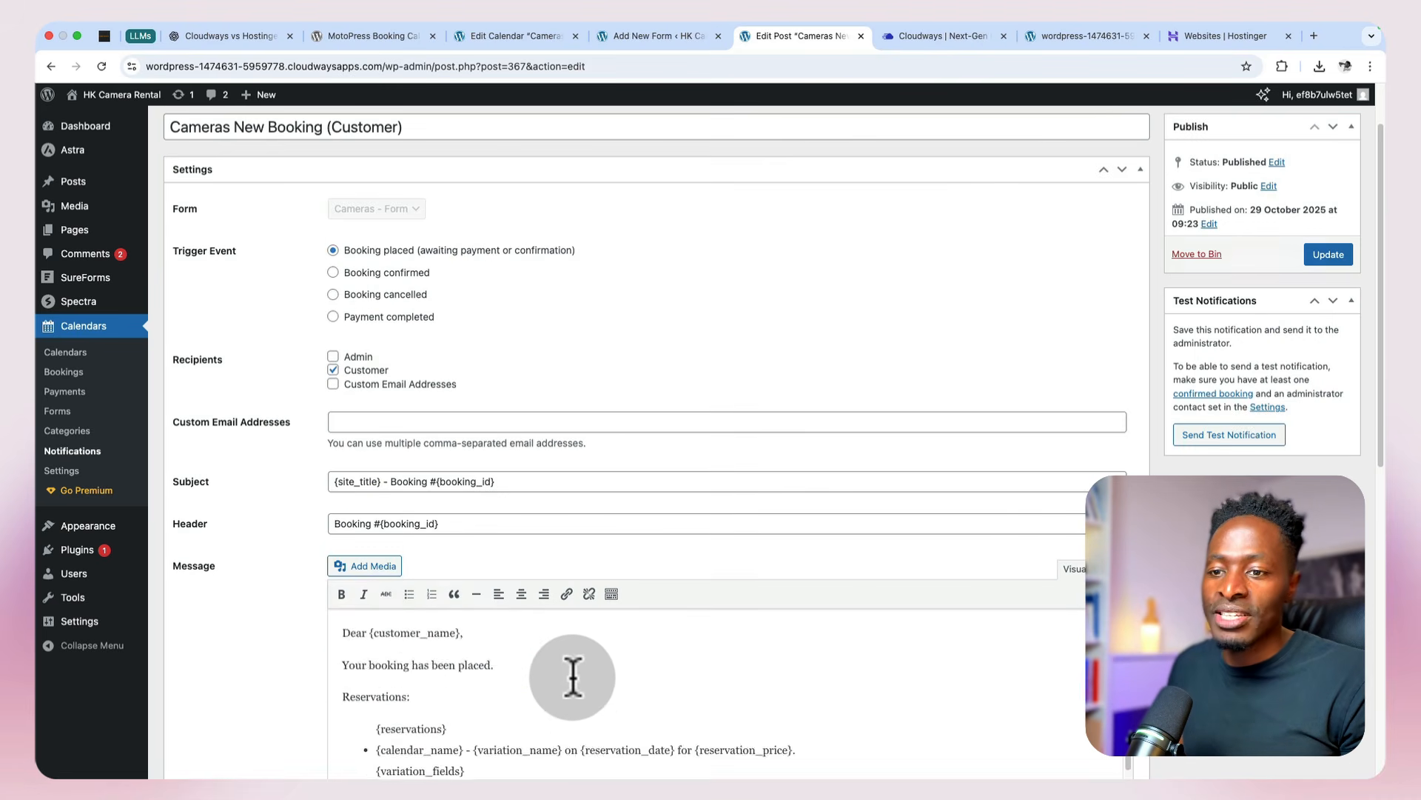
# Step: Replace {form_fields} under Additional information in the customer message with the copied special request and terms tags, and update the notification
pyautogui.scroll(-8, 573, 677)
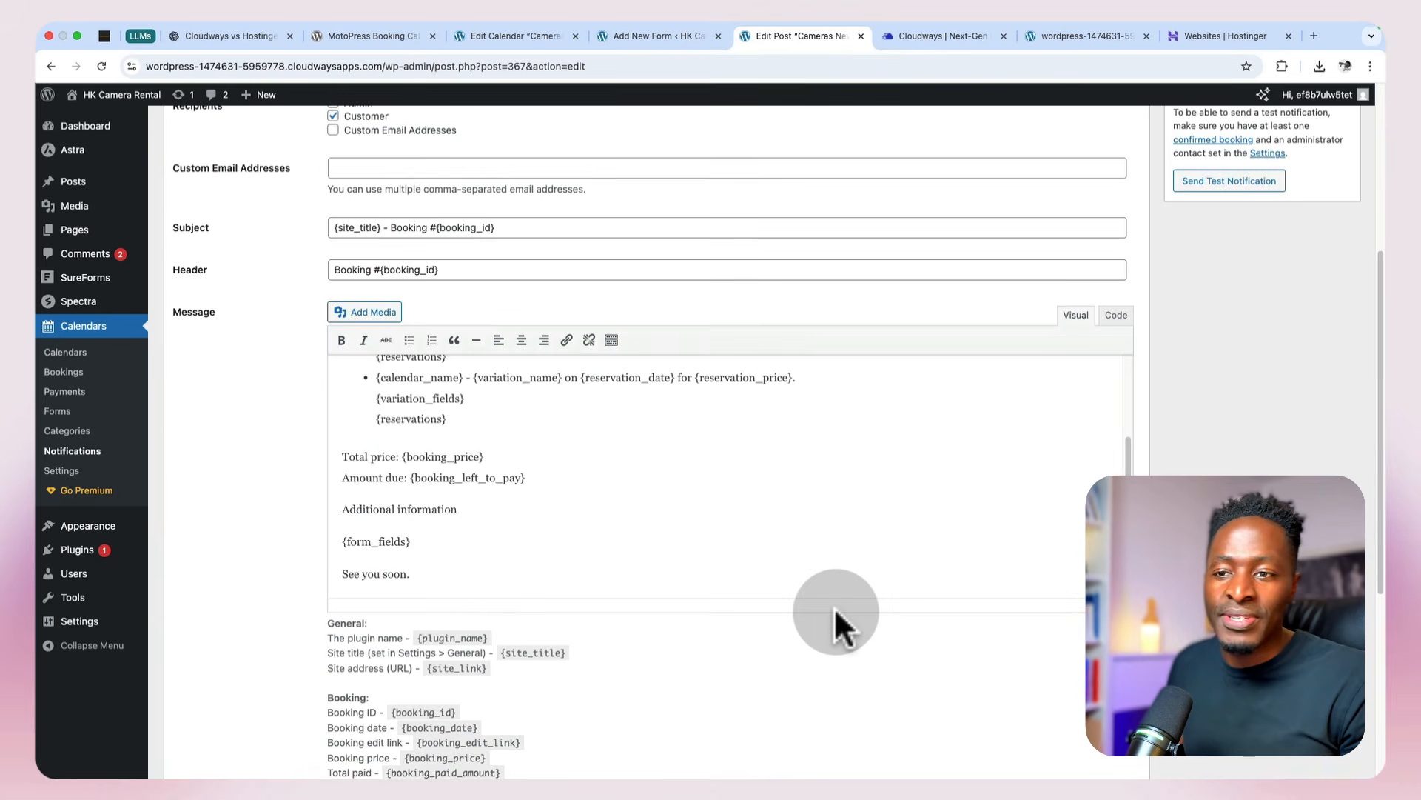
pyautogui.click(651, 560)
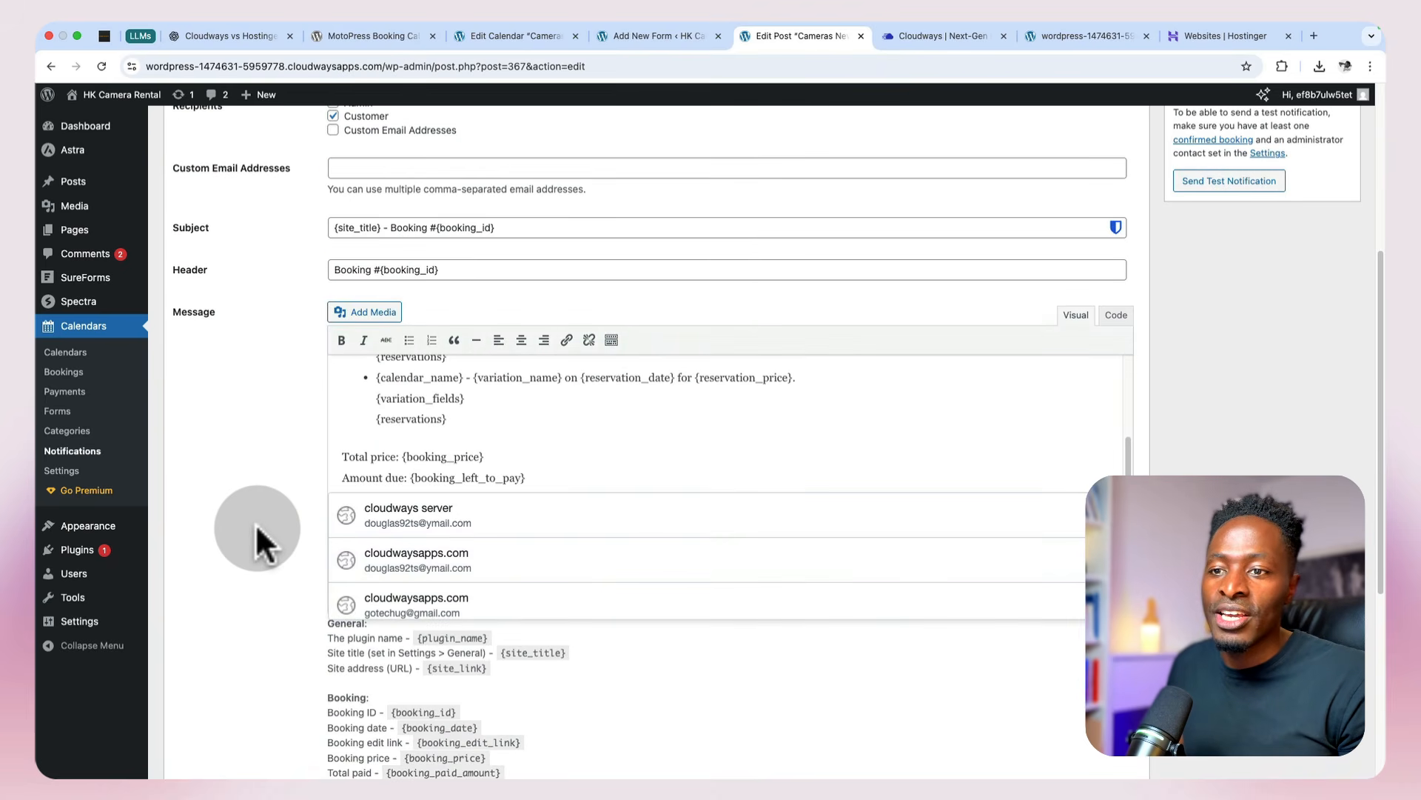
pyautogui.click(426, 402)
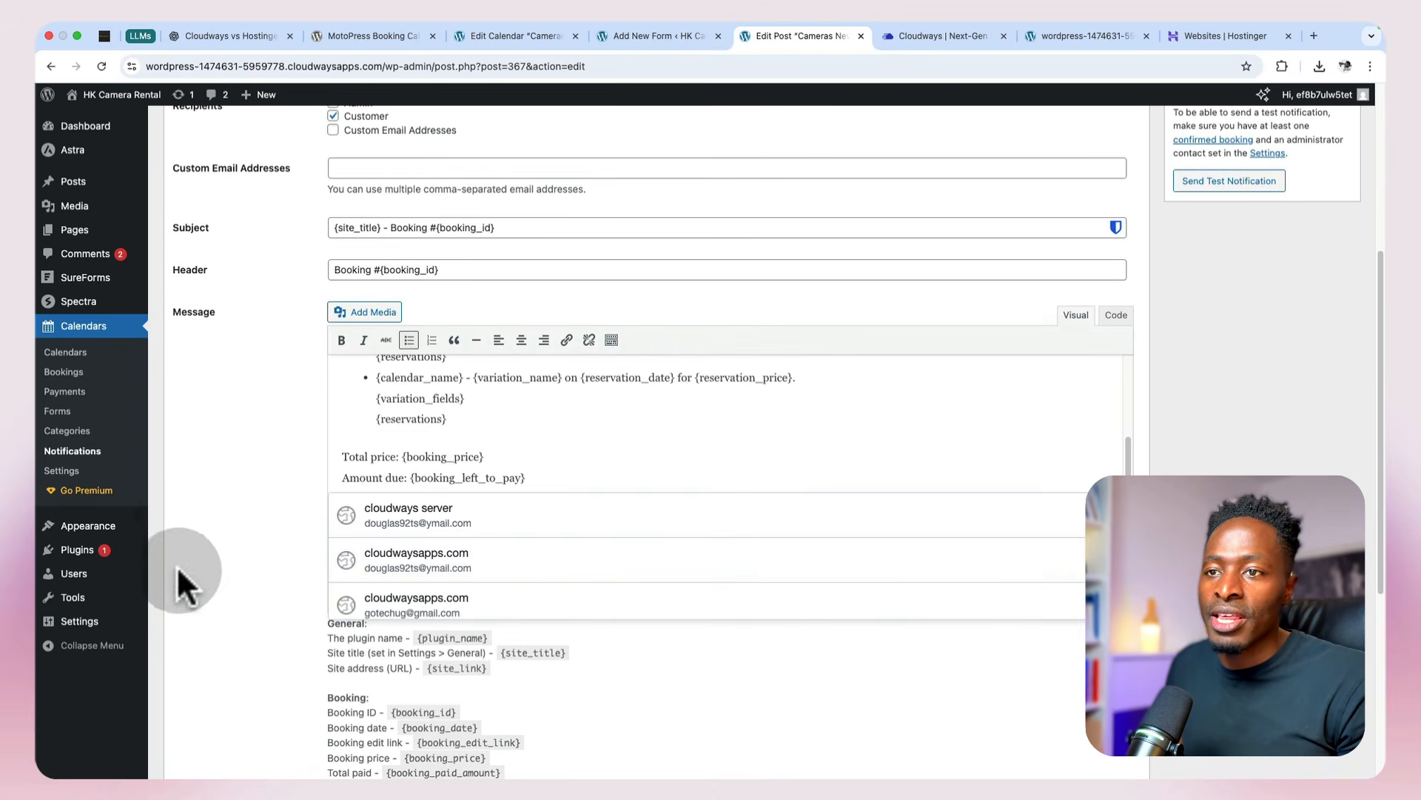
pyautogui.click(422, 268)
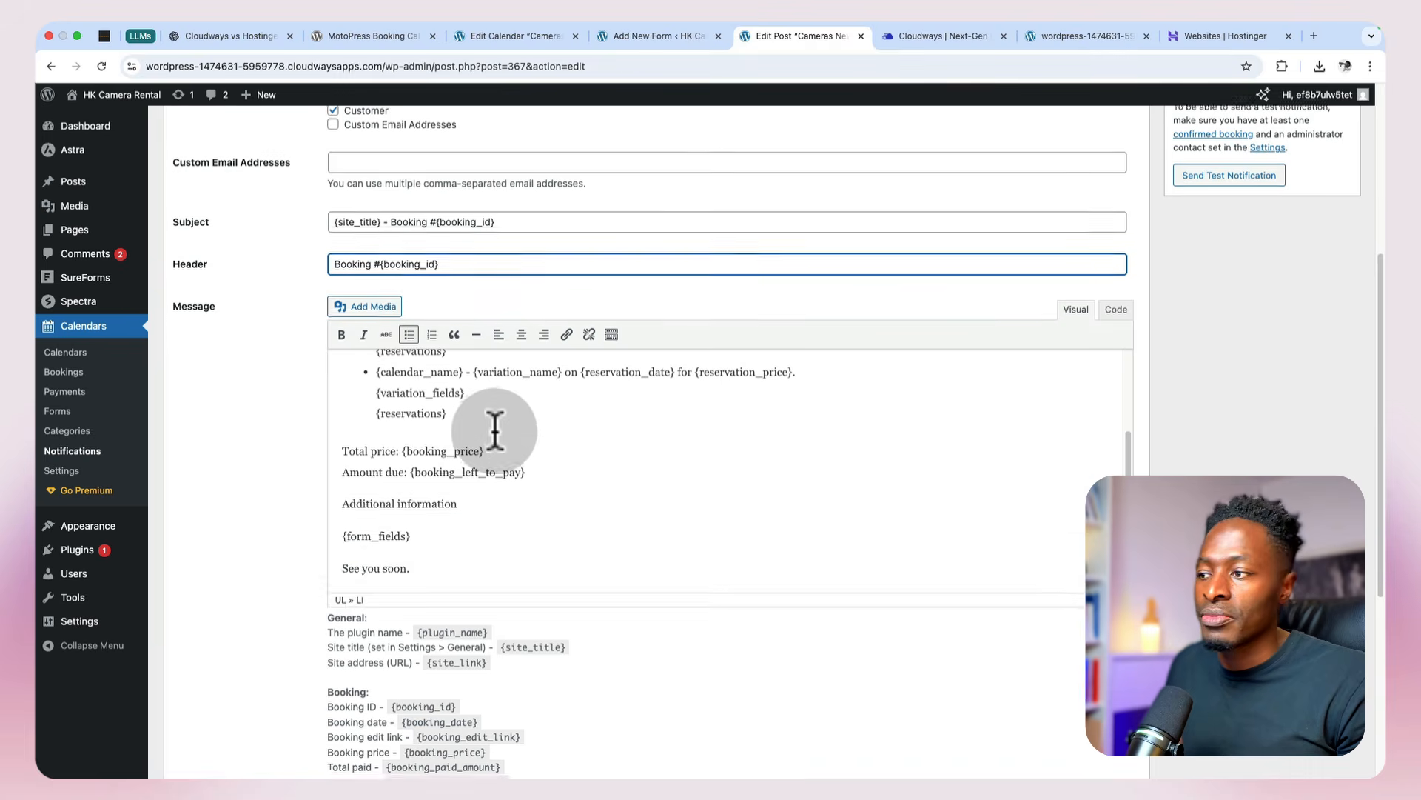
pyautogui.scroll(-3, 494, 431)
pyautogui.tripleClick(376, 323)
pyautogui.press('super+v')
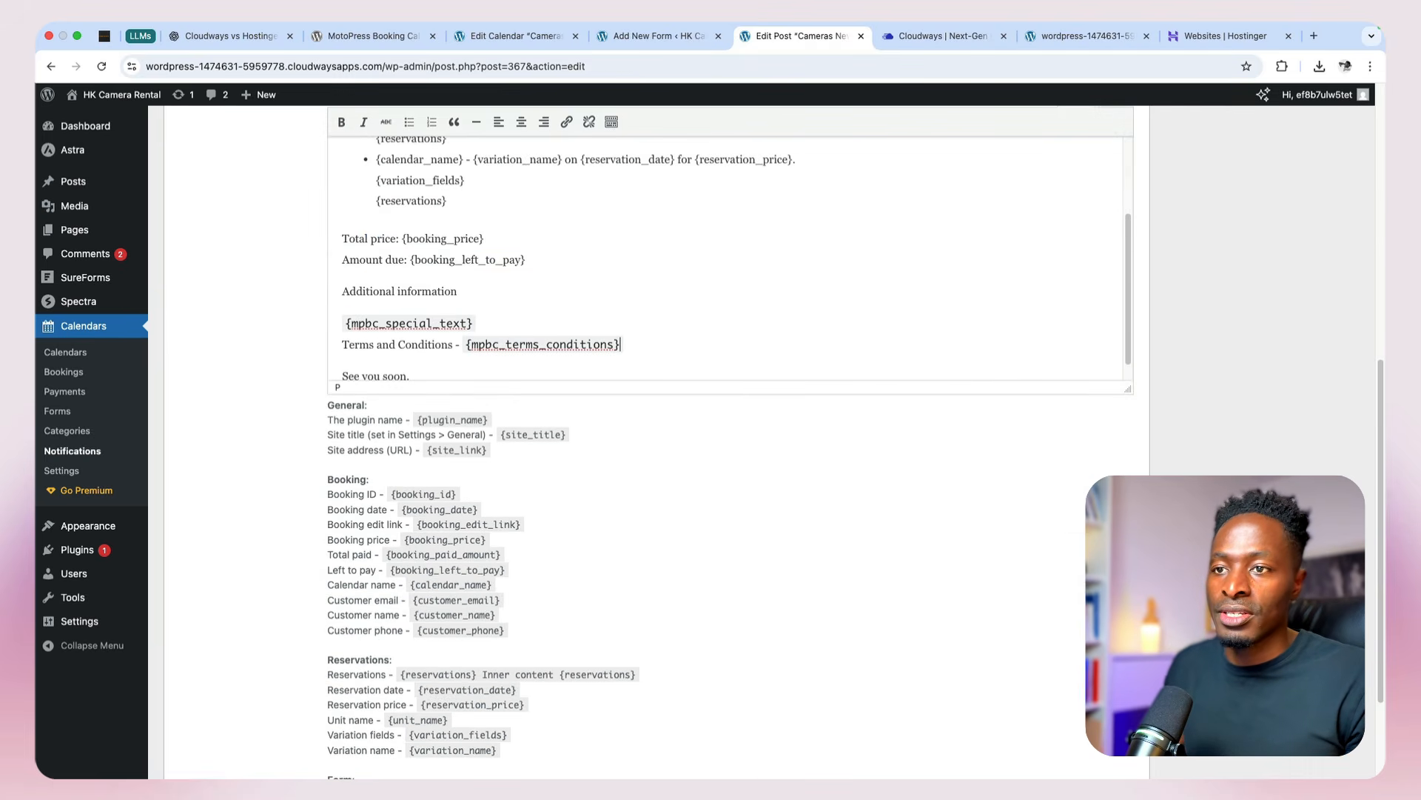
pyautogui.moveTo(462, 346); pyautogui.dragTo(342, 329)
pyautogui.scroll(5, 1148, 454)
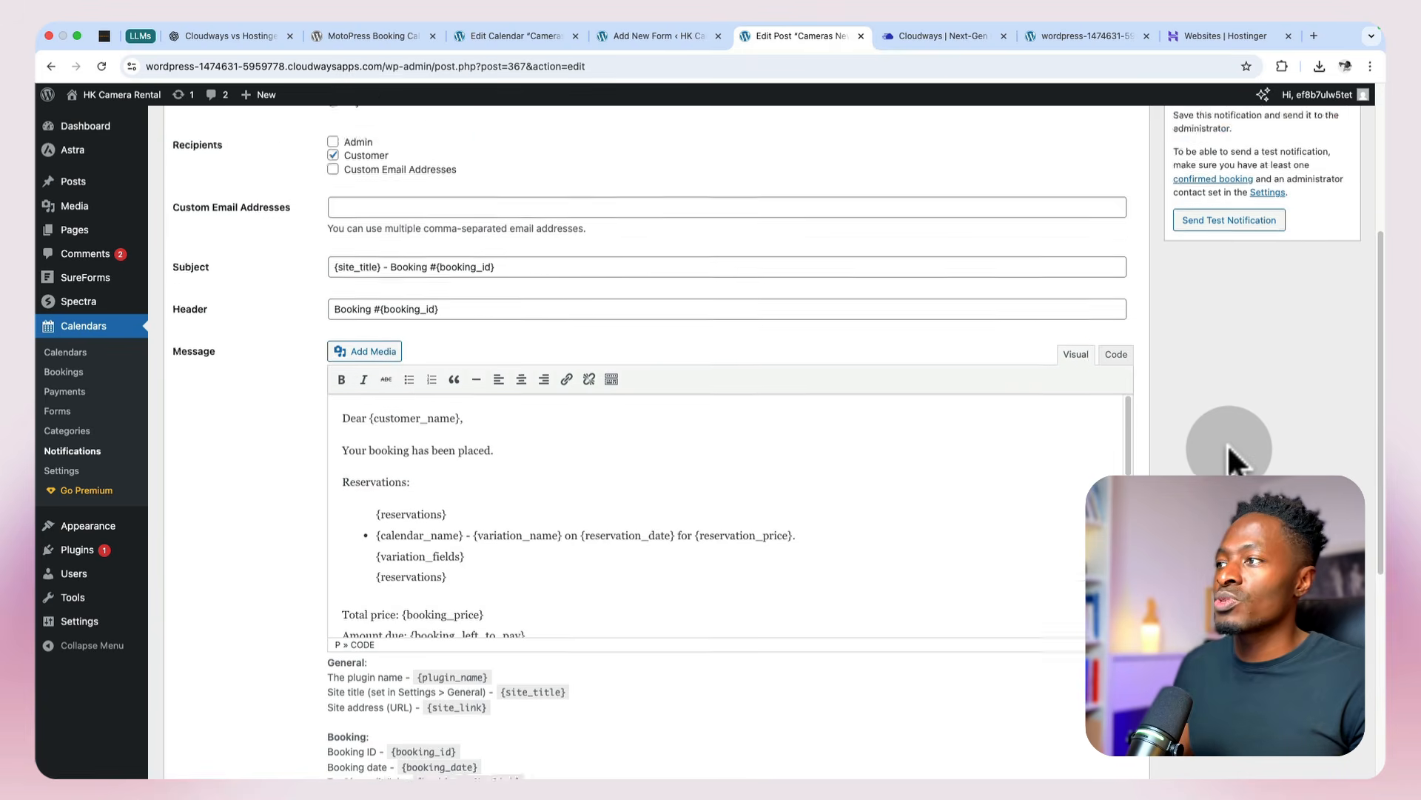
pyautogui.scroll(10, 1229, 448)
pyautogui.click(1314, 333)
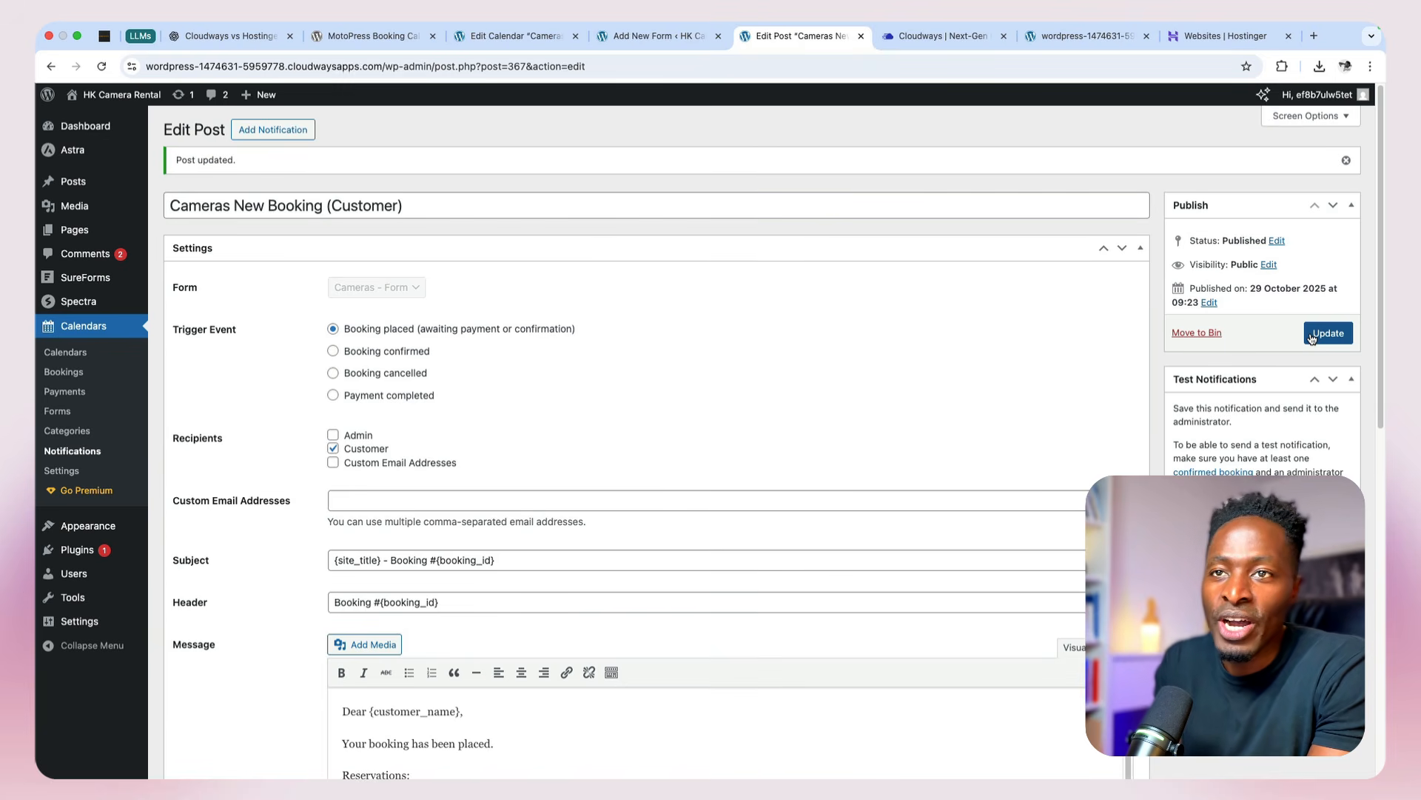
# Step: Open another blank notification and look through the available templates
pyautogui.click(255, 133)
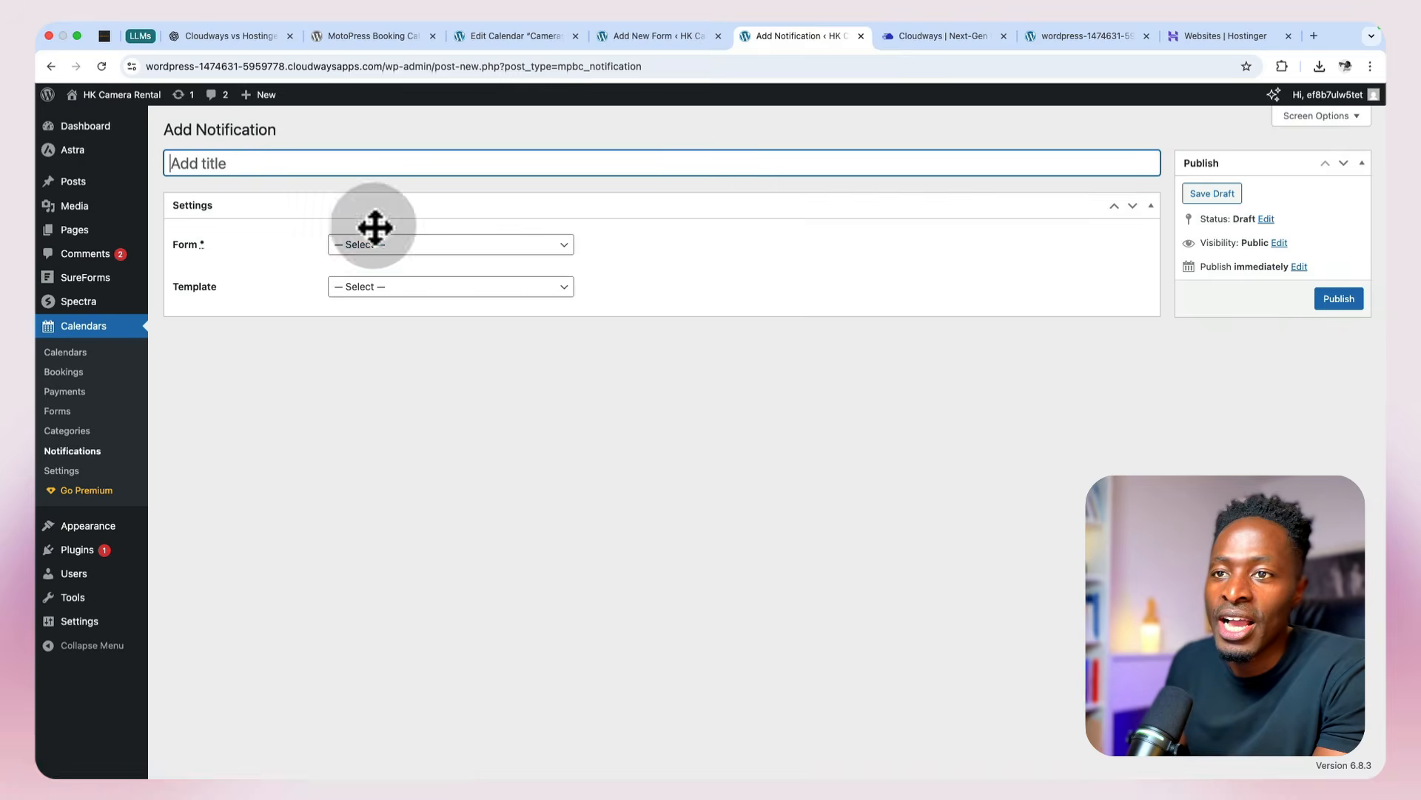
pyautogui.click(425, 287)
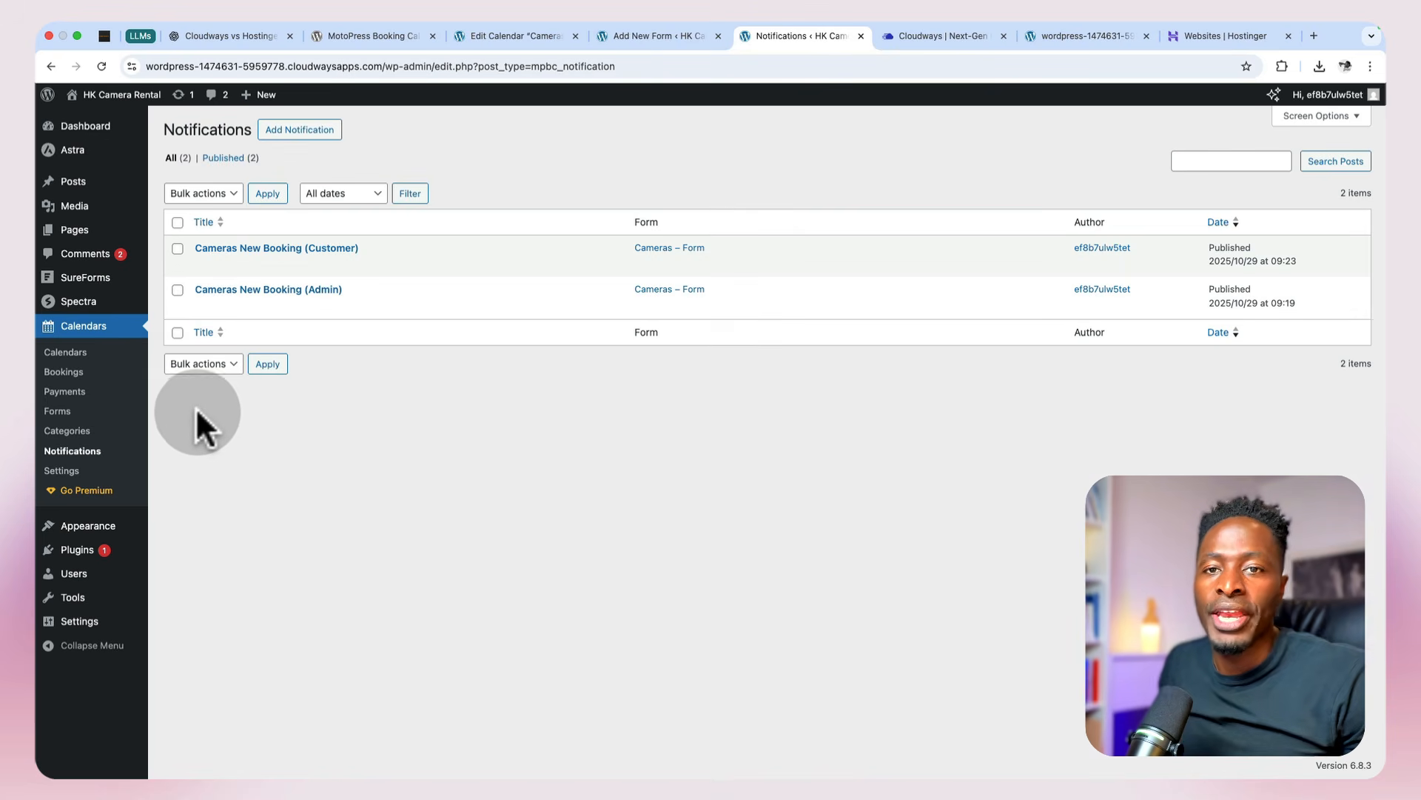
# Step: Show the list of calendars and switch to the HK Camera Rental homepage on the live site
pyautogui.click(61, 355)
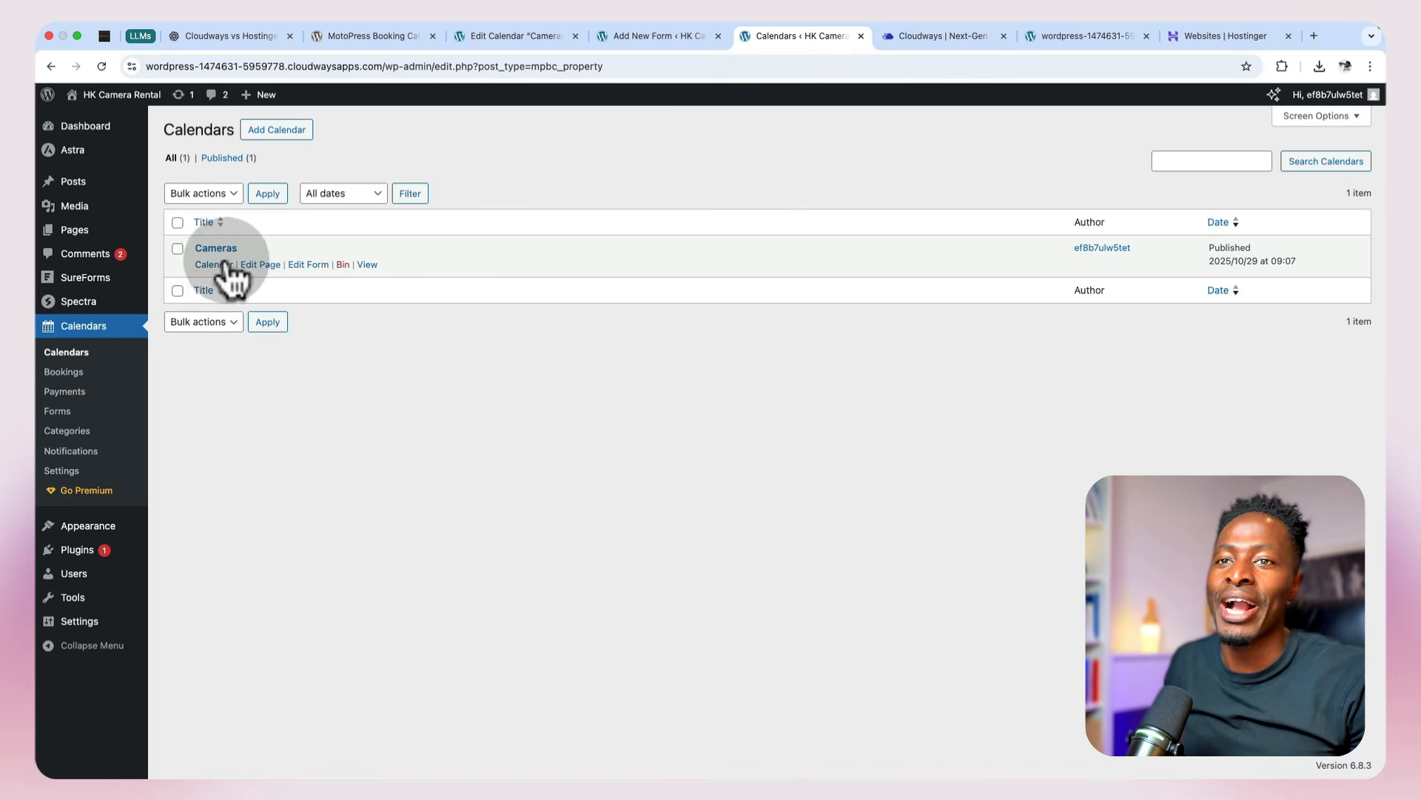
pyautogui.click(1055, 33)
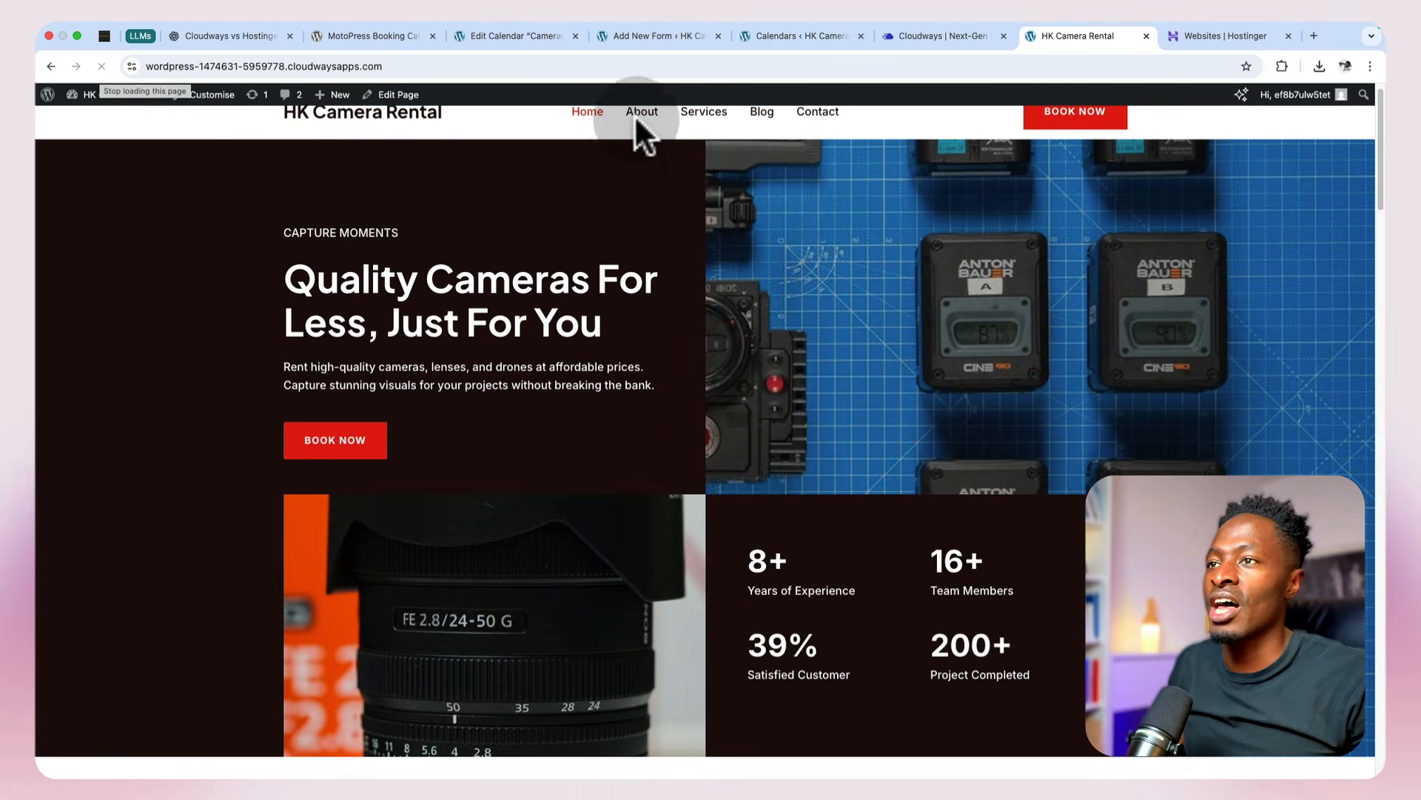
# Step: Open the live Services page and review its camera, lens, microphone and drone rental cards
pyautogui.click(691, 136)
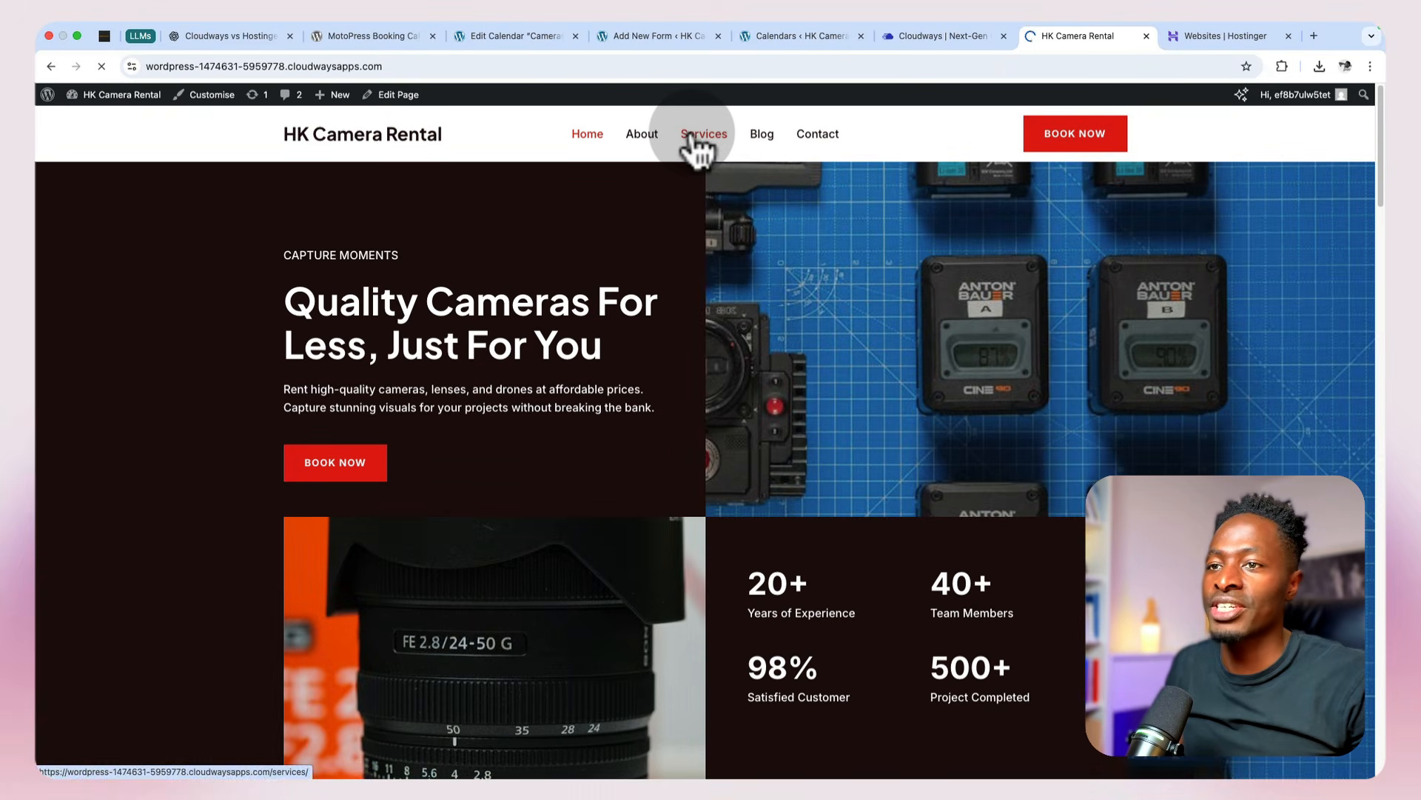
pyautogui.scroll(-5, 709, 428)
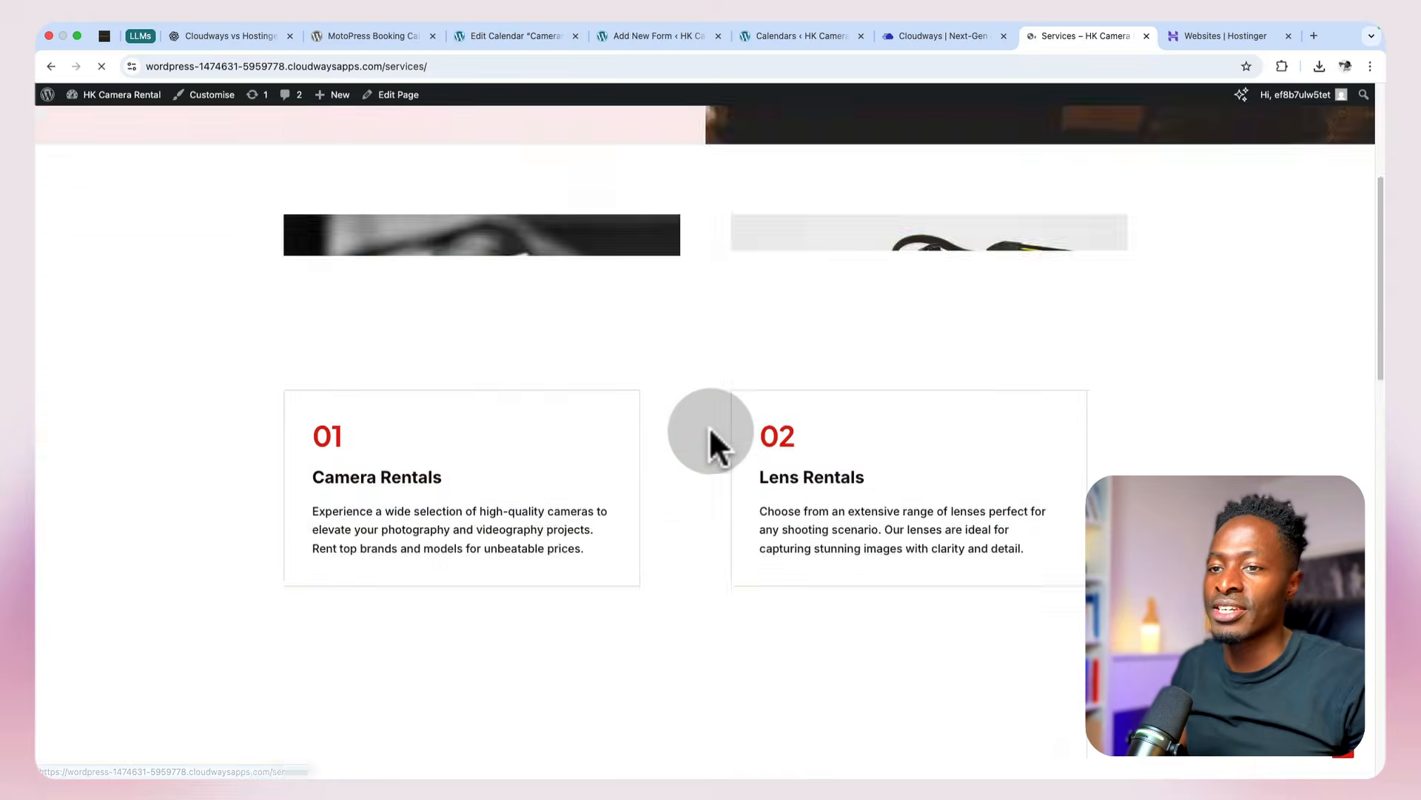
pyautogui.scroll(-3, 638, 552)
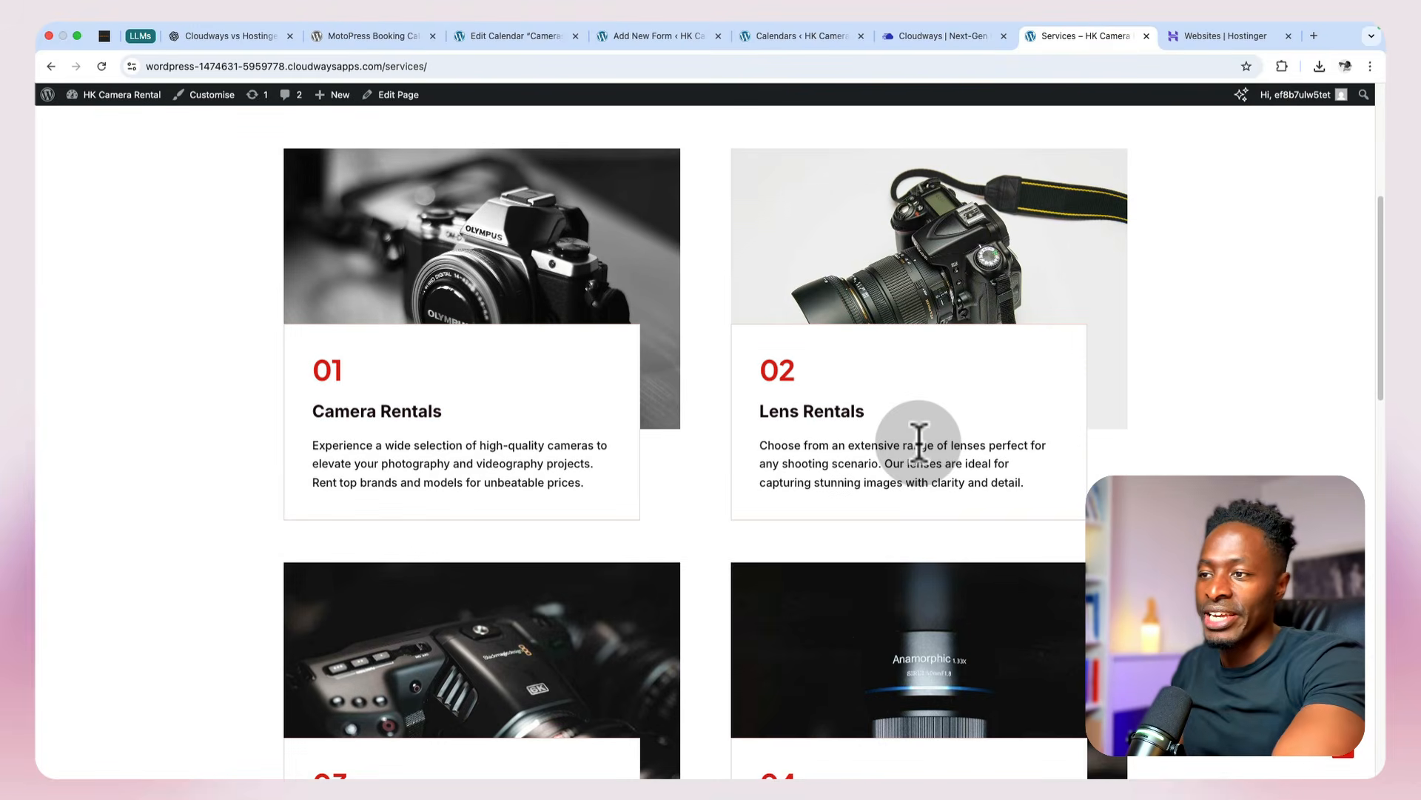
pyautogui.scroll(-3, 889, 444)
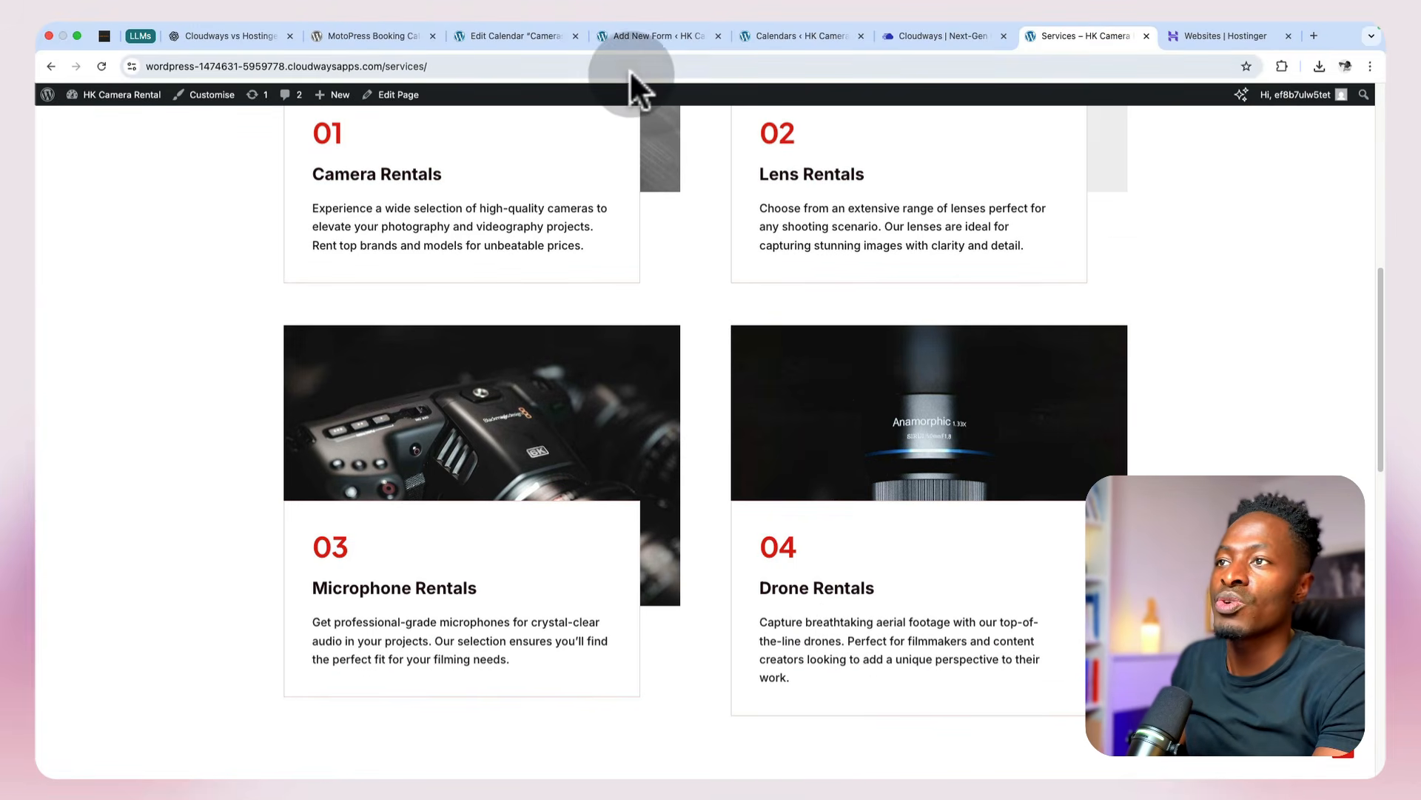
# Step: Check the Cameras calendar and the calendar list against the live Services page, and return to the site's homepage
pyautogui.click(483, 30)
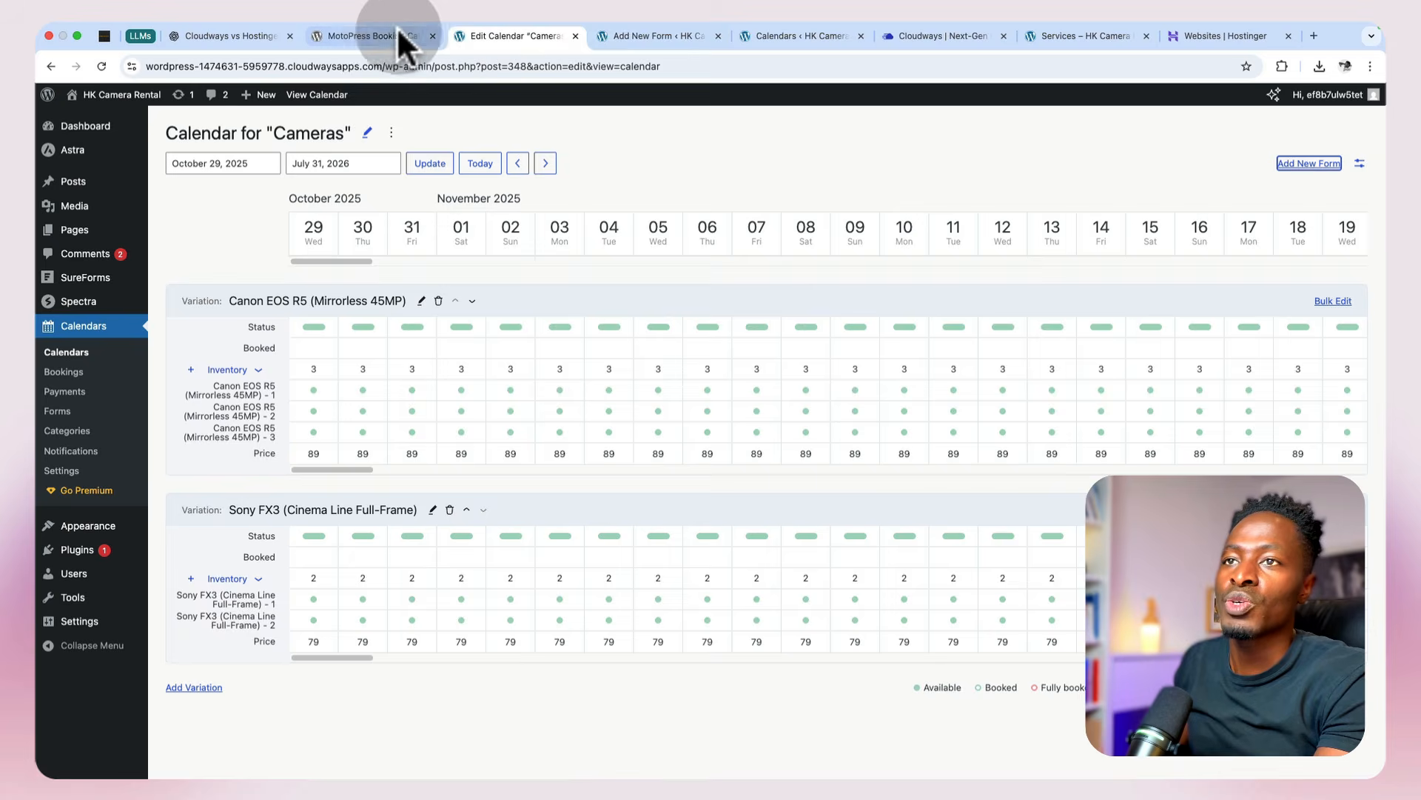
pyautogui.click(392, 36)
pyautogui.click(787, 36)
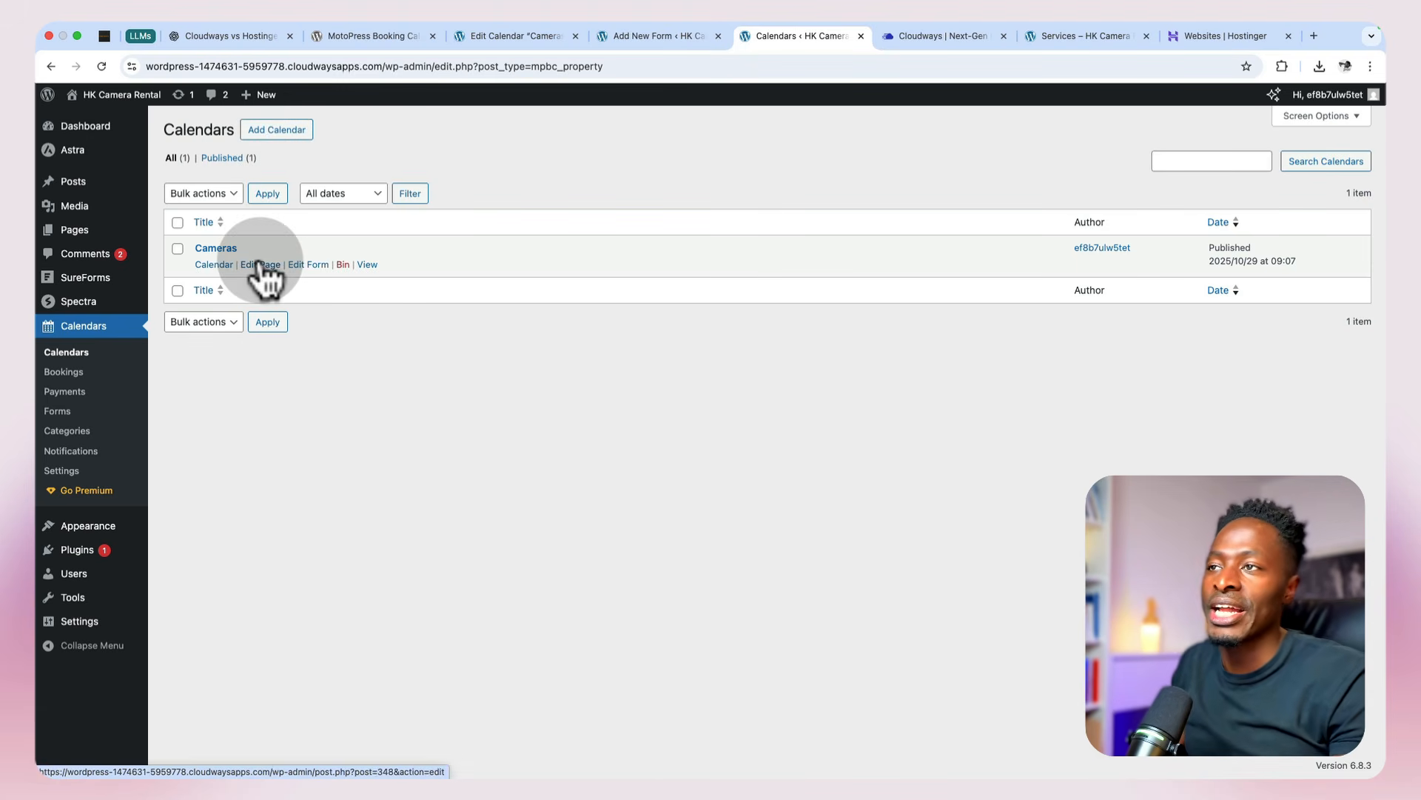
pyautogui.click(1063, 35)
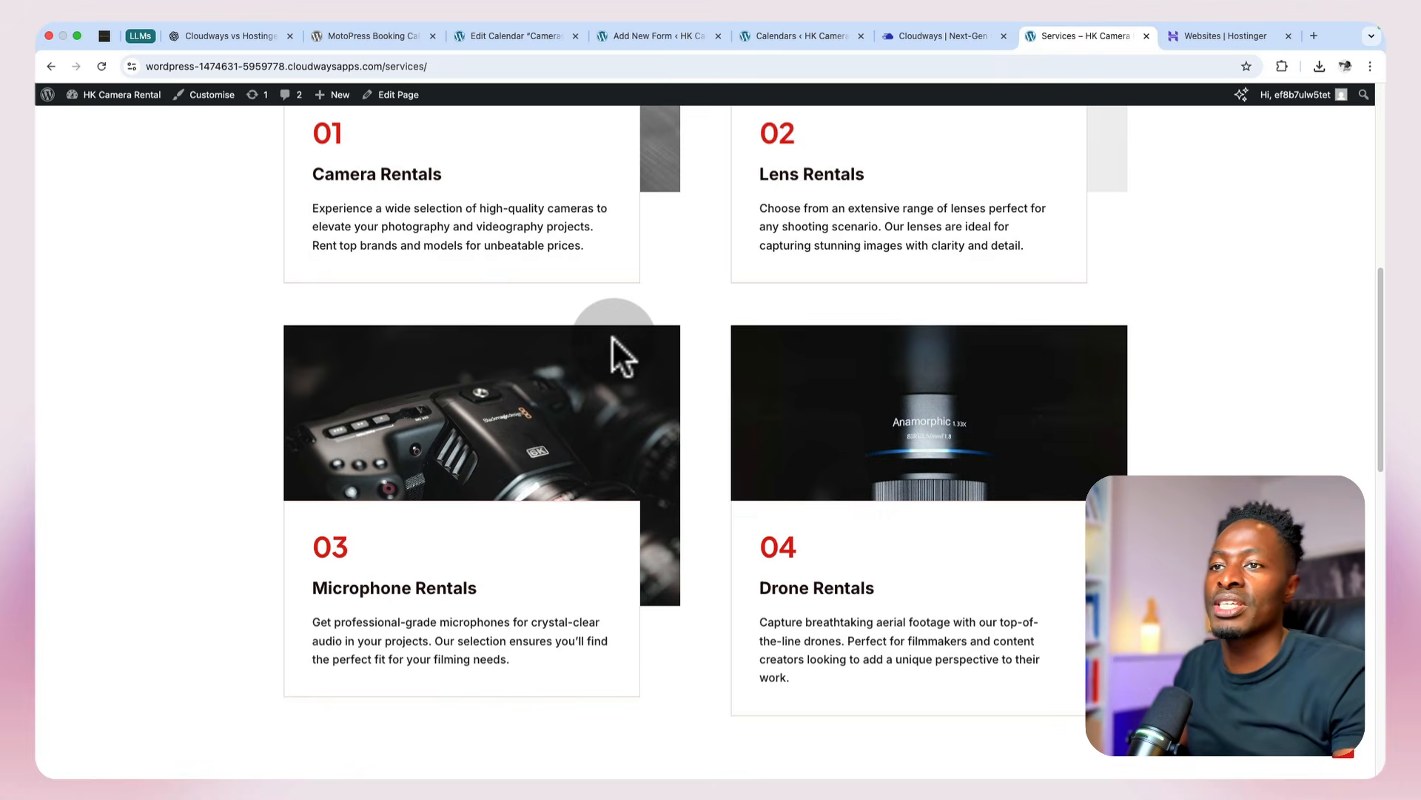
pyautogui.scroll(5, 612, 341)
pyautogui.scroll(5, 616, 338)
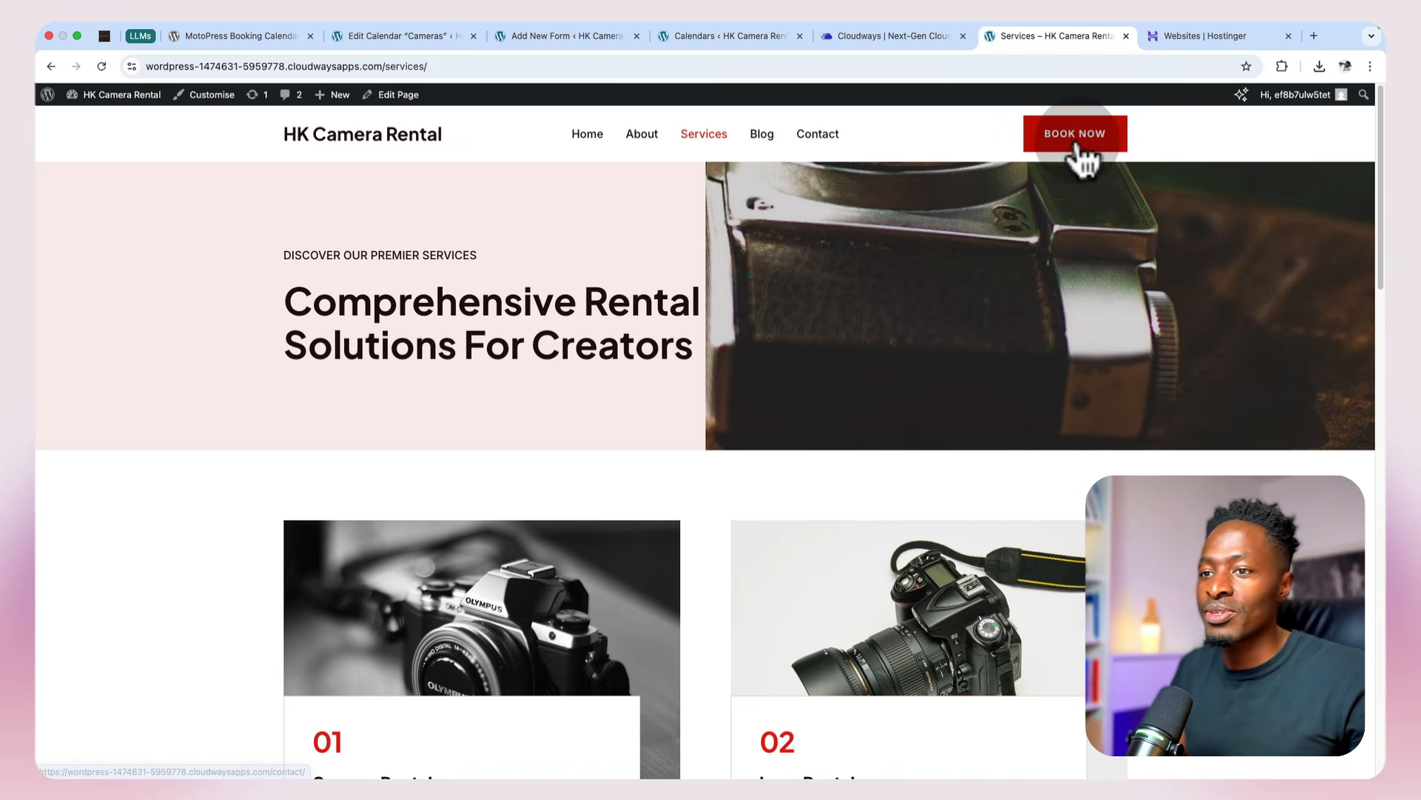
pyautogui.click(417, 145)
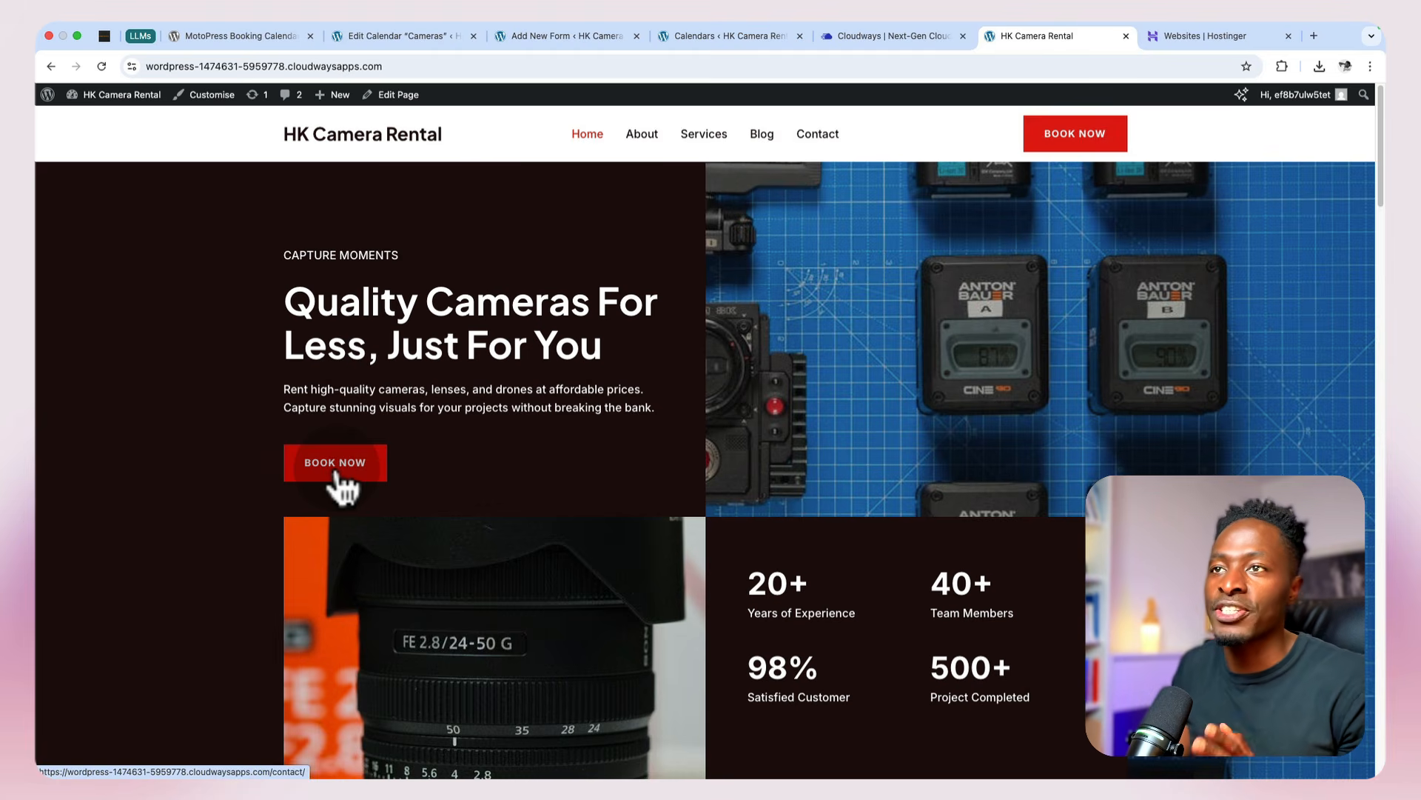
# Step: Close the browser tabs holding the booking form editor and the Cameras calendar editor, leaving the calendar list open
pyautogui.click(556, 36)
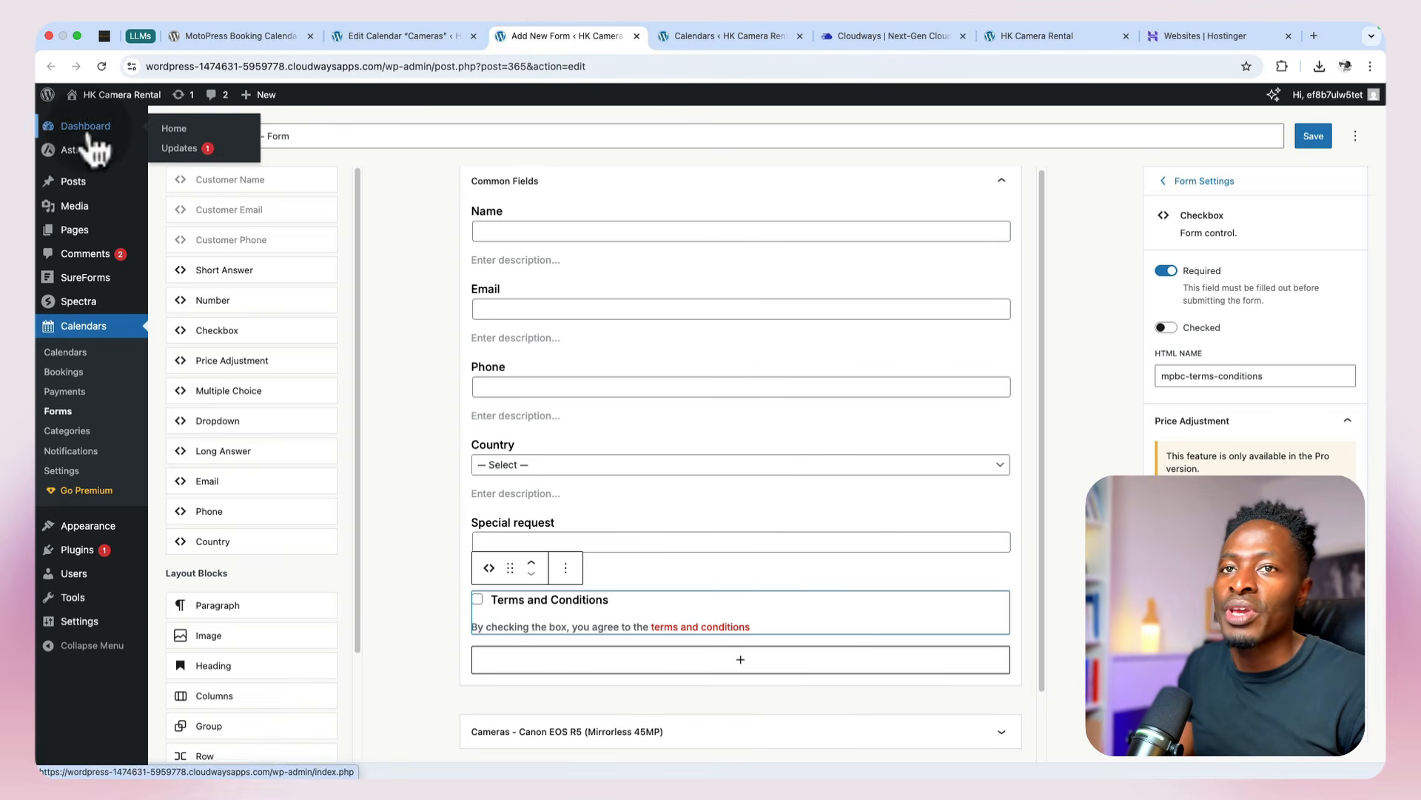
pyautogui.click(637, 36)
pyautogui.click(411, 39)
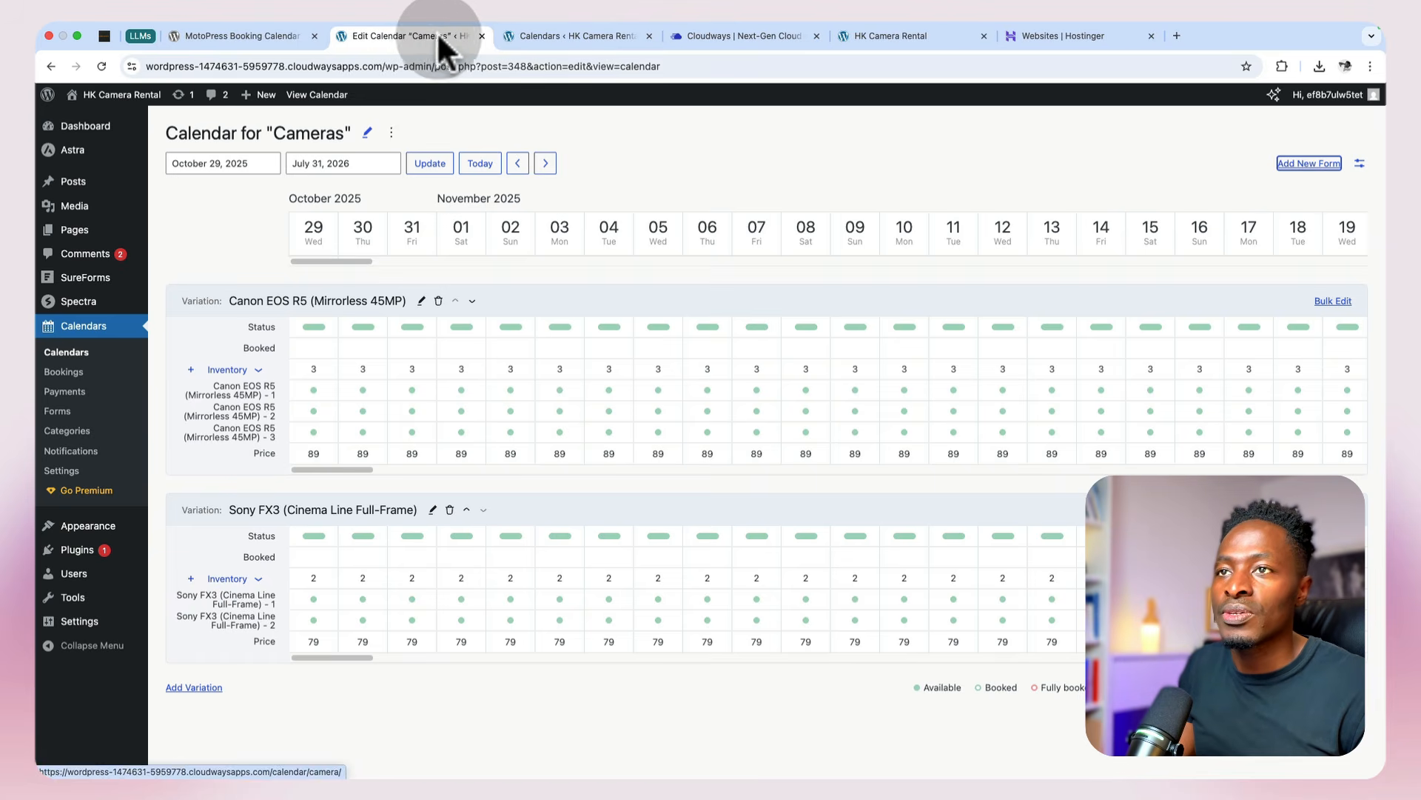
pyautogui.click(481, 36)
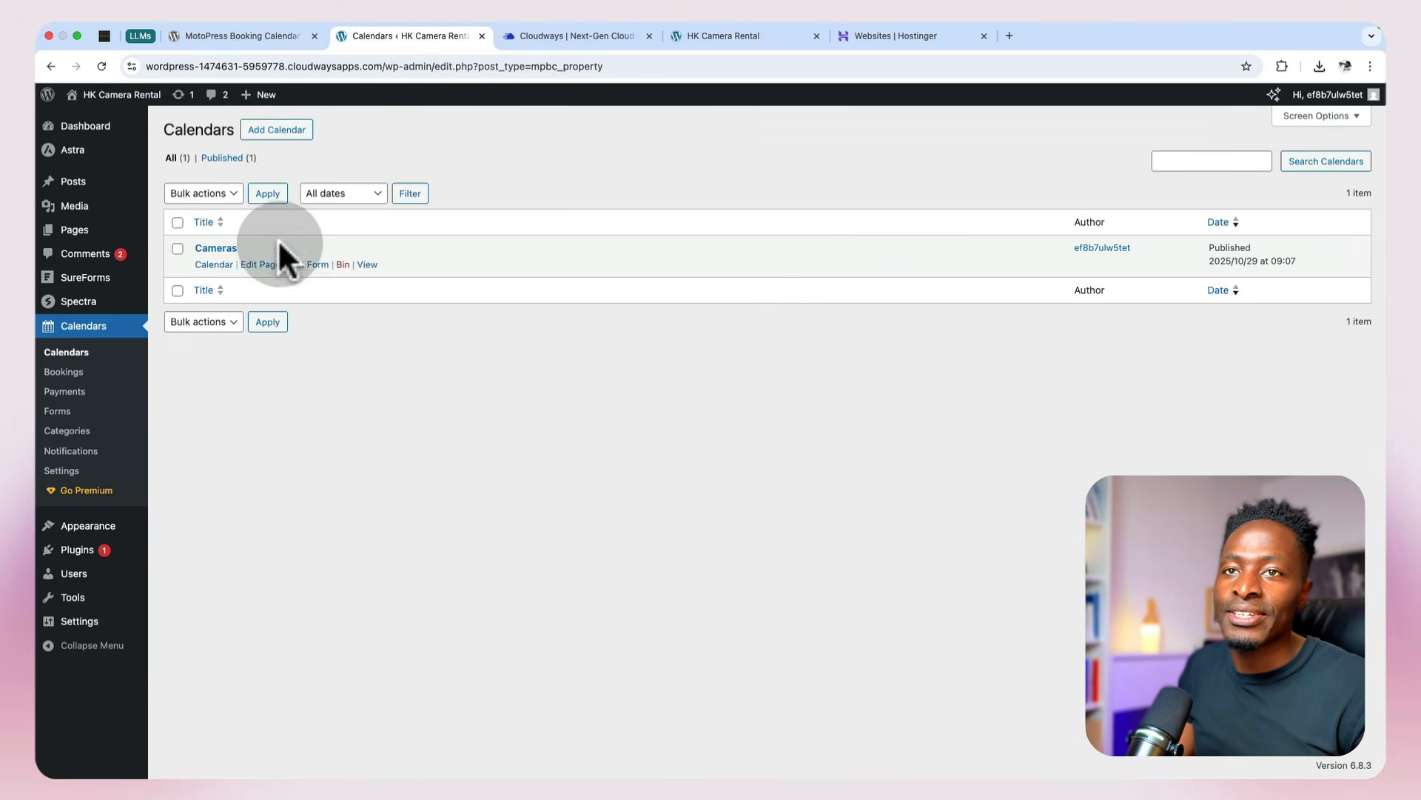
# Step: Find the Duplicate Page plugin by searching the plugin directory for "duplicate", and install and activate it
pyautogui.moveTo(83, 239)
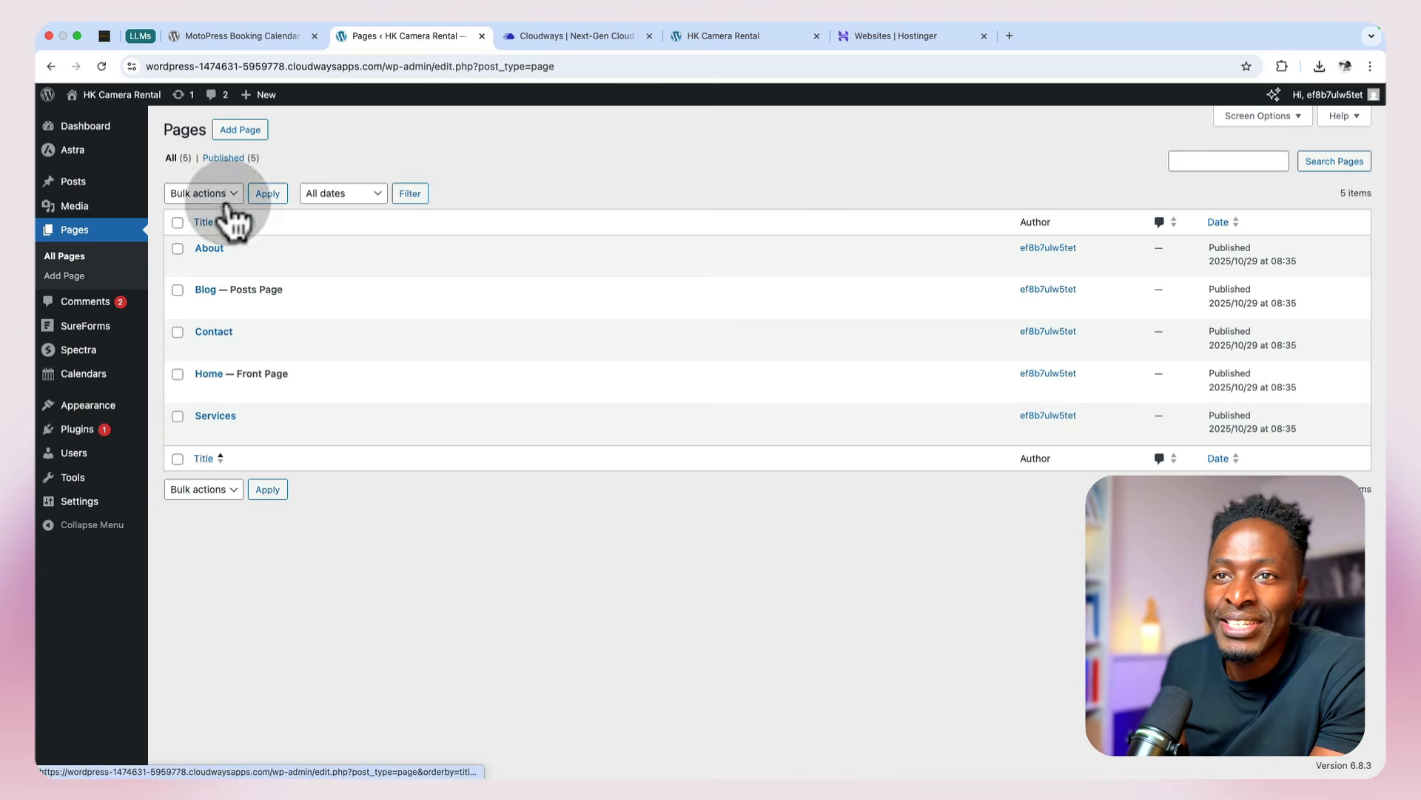
pyautogui.click(77, 429)
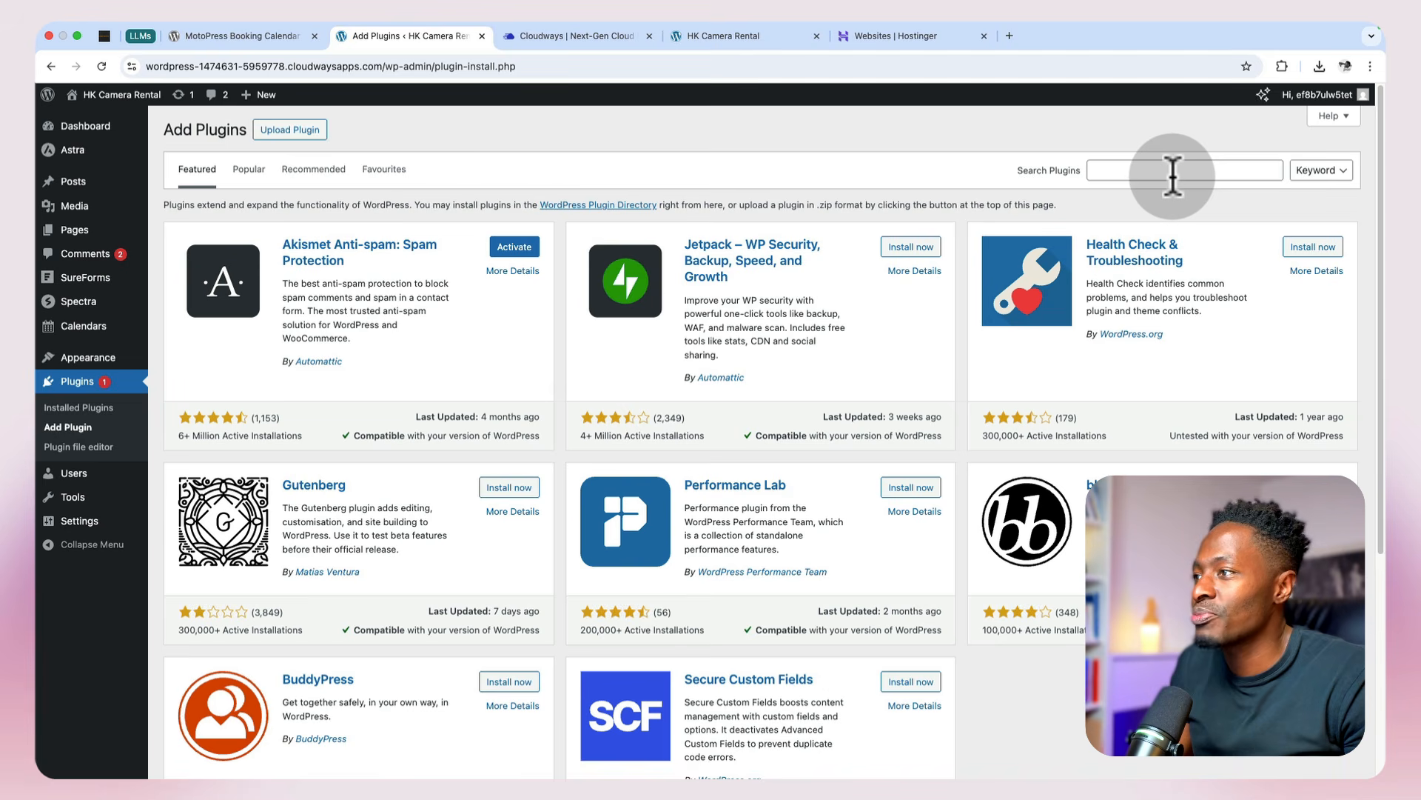
pyautogui.click(1171, 175)
pyautogui.write('duplicate')
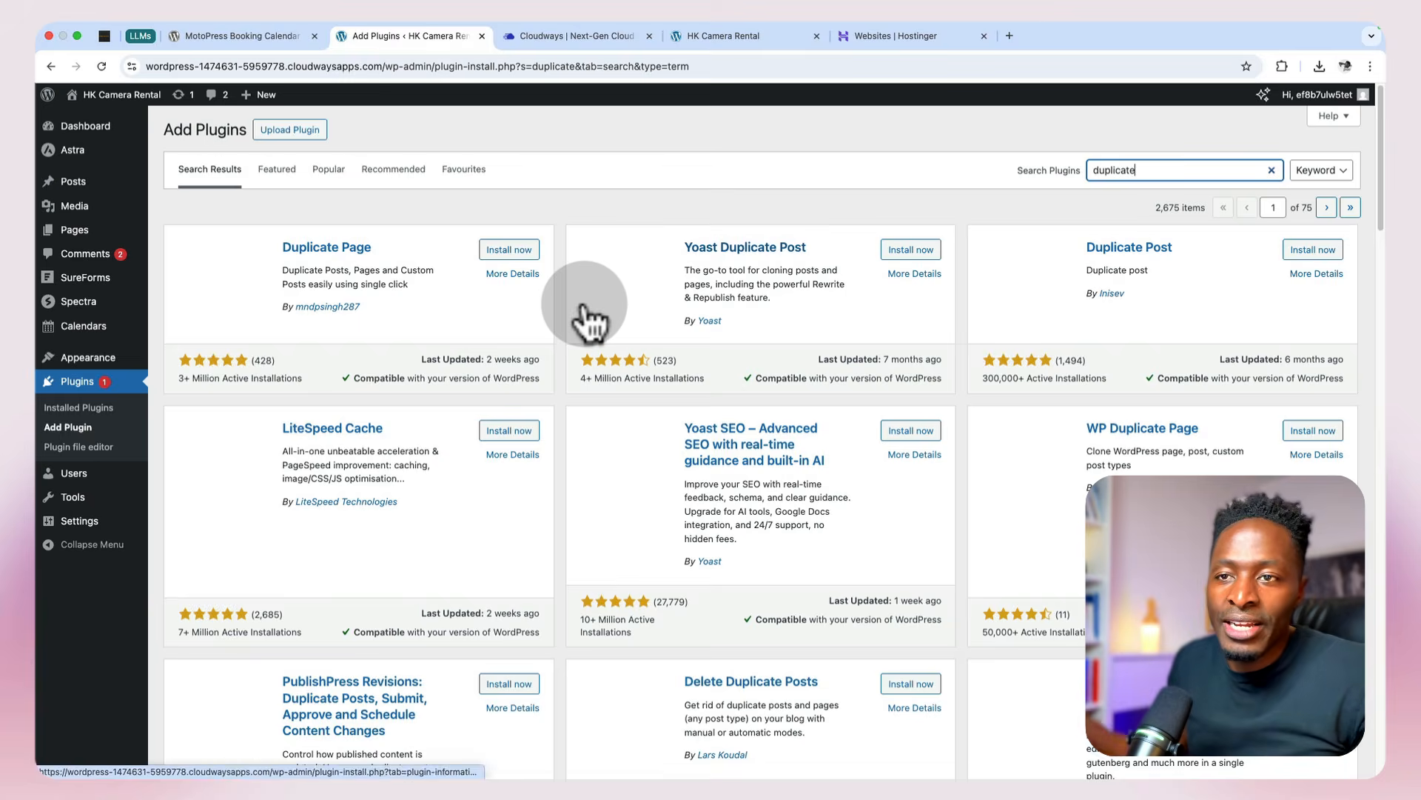
pyautogui.click(509, 252)
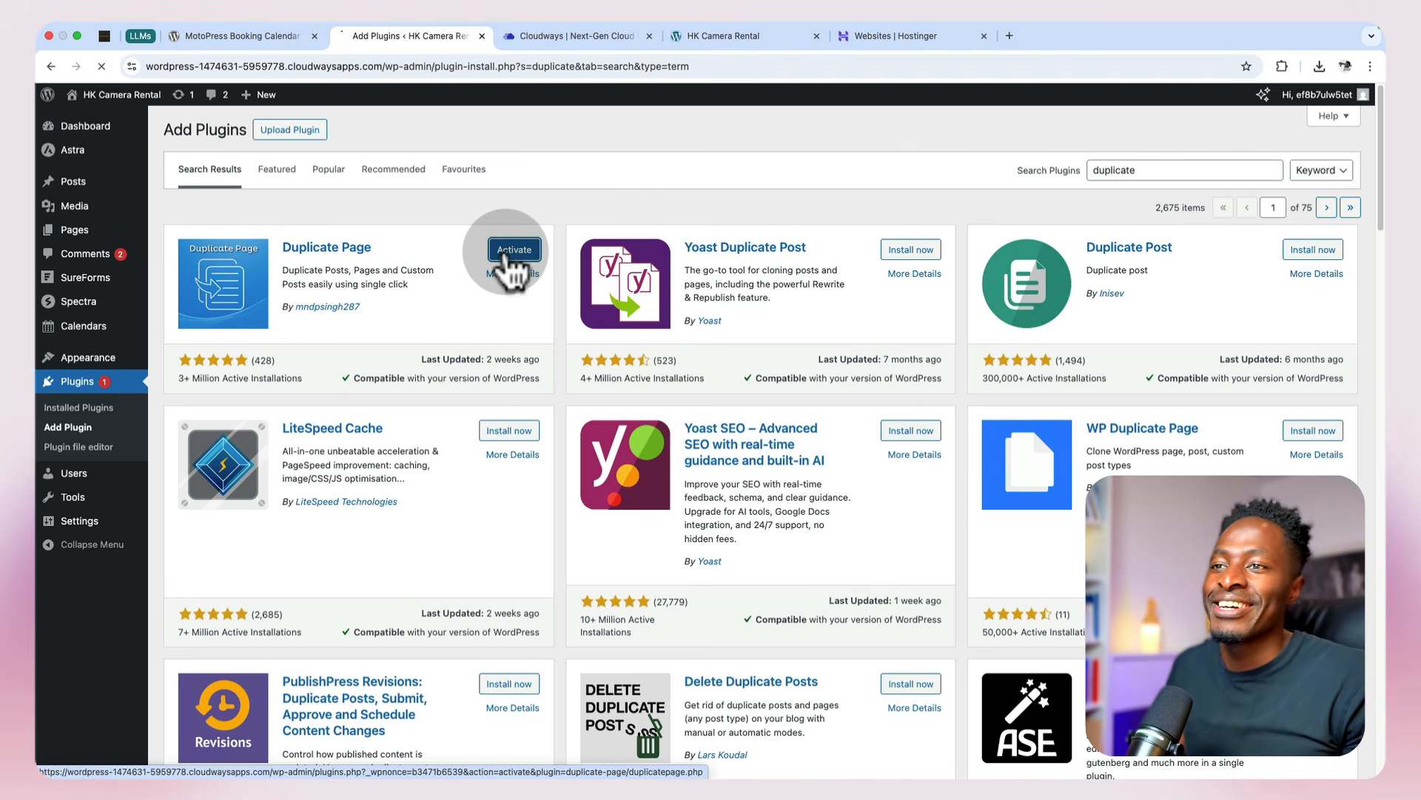
pyautogui.click(514, 250)
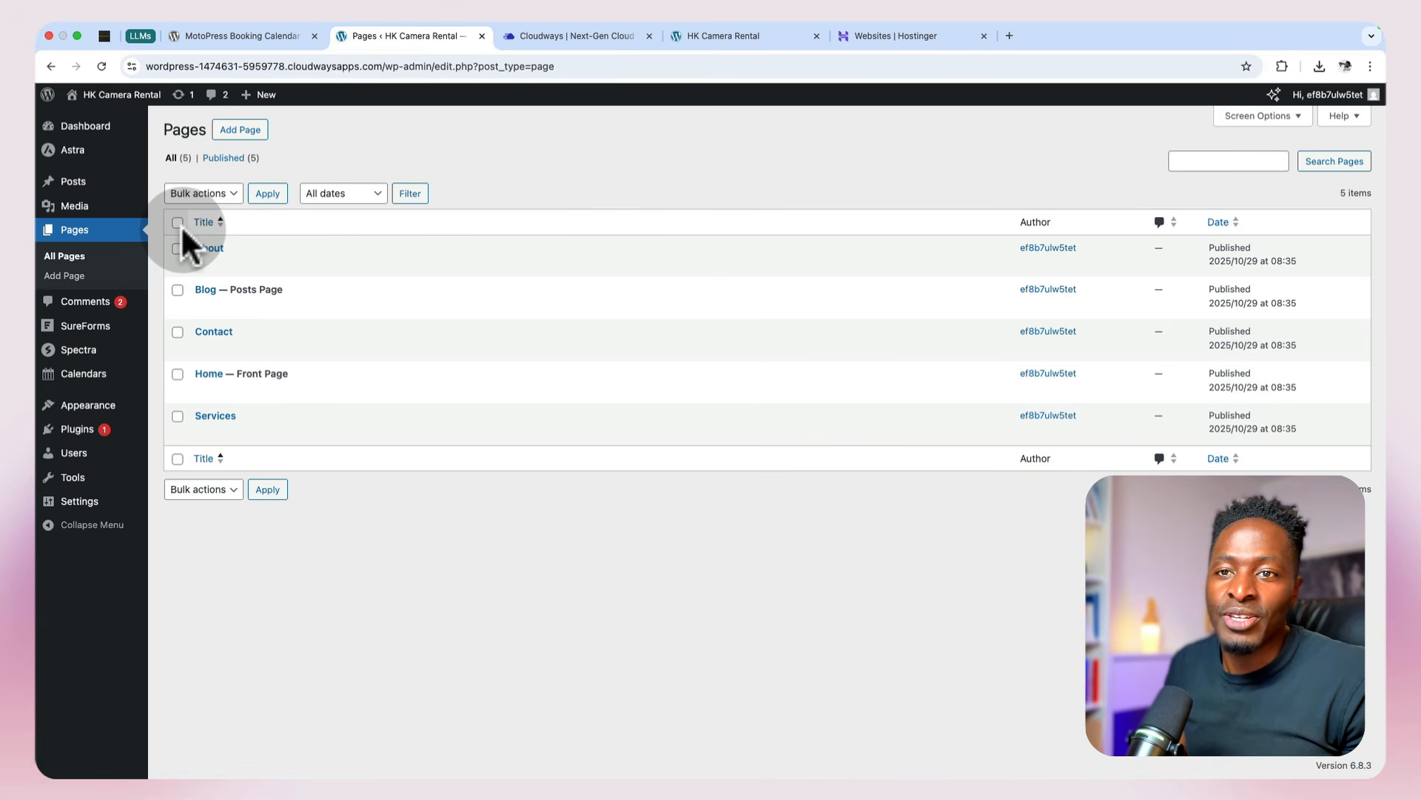
# Step: Duplicate the Services page and deactivate the Duplicate Page plugin
pyautogui.moveTo(226, 433)
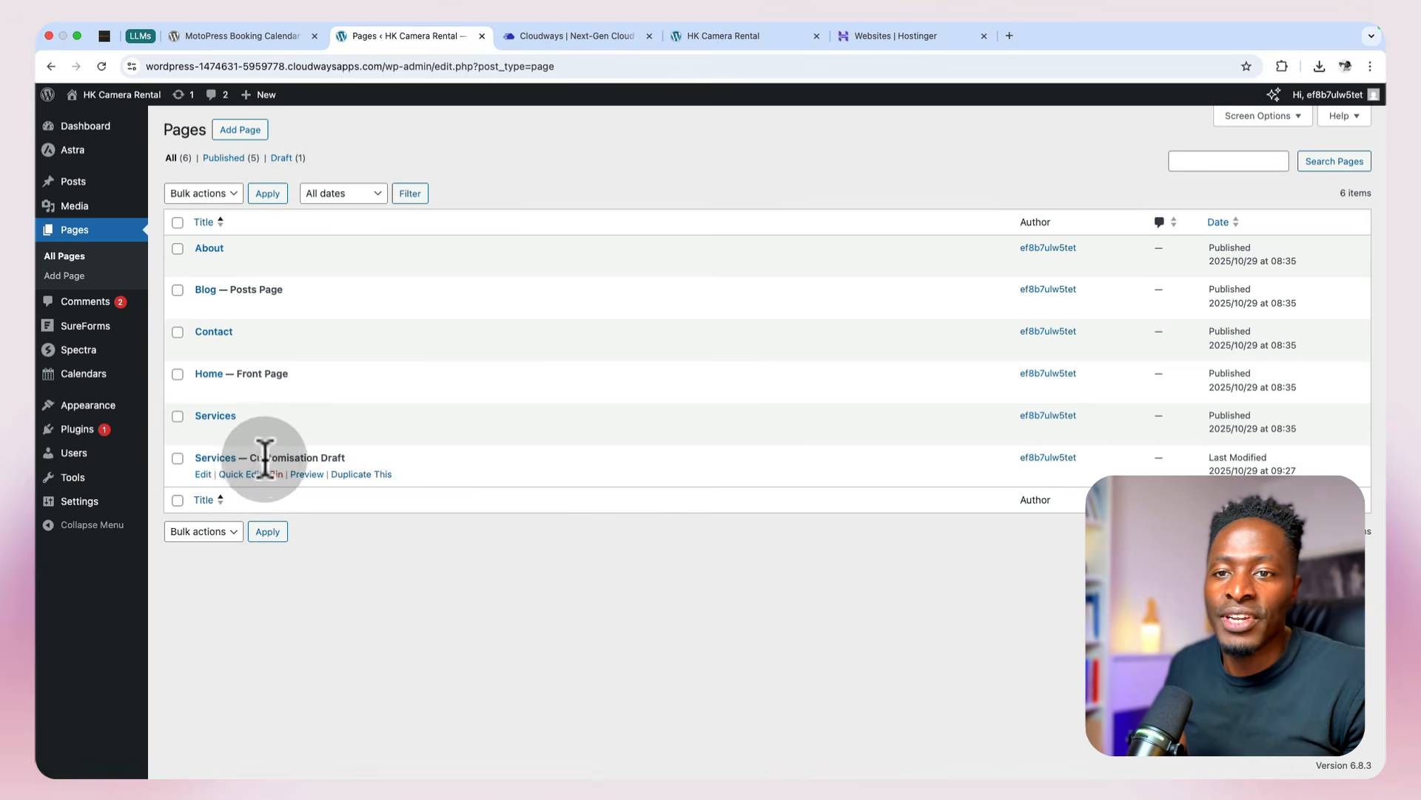
pyautogui.moveTo(85, 432)
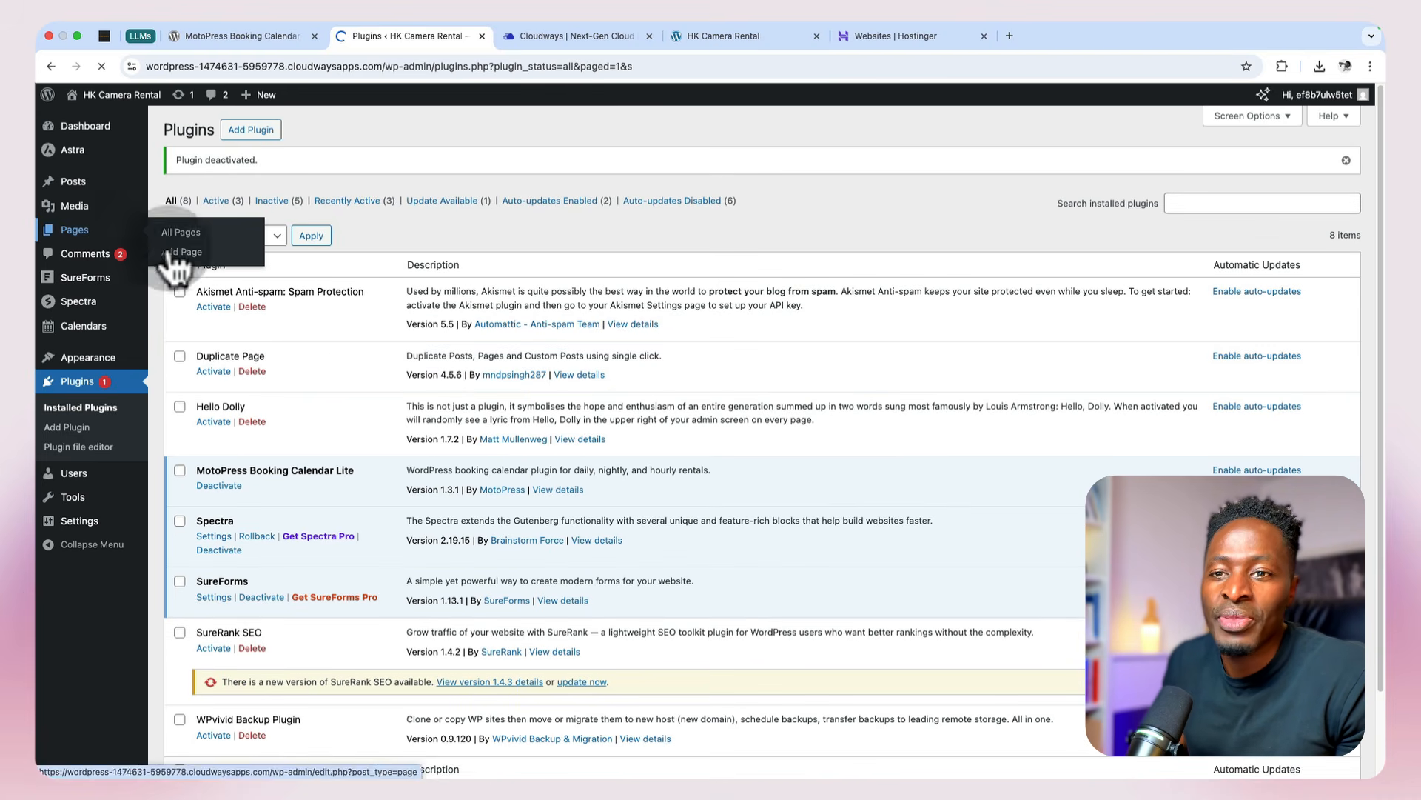
# Step: Open the duplicated Services draft for editing and change its page title to Rental
pyautogui.click(133, 241)
pyautogui.click(204, 474)
pyautogui.doubleClick(234, 191)
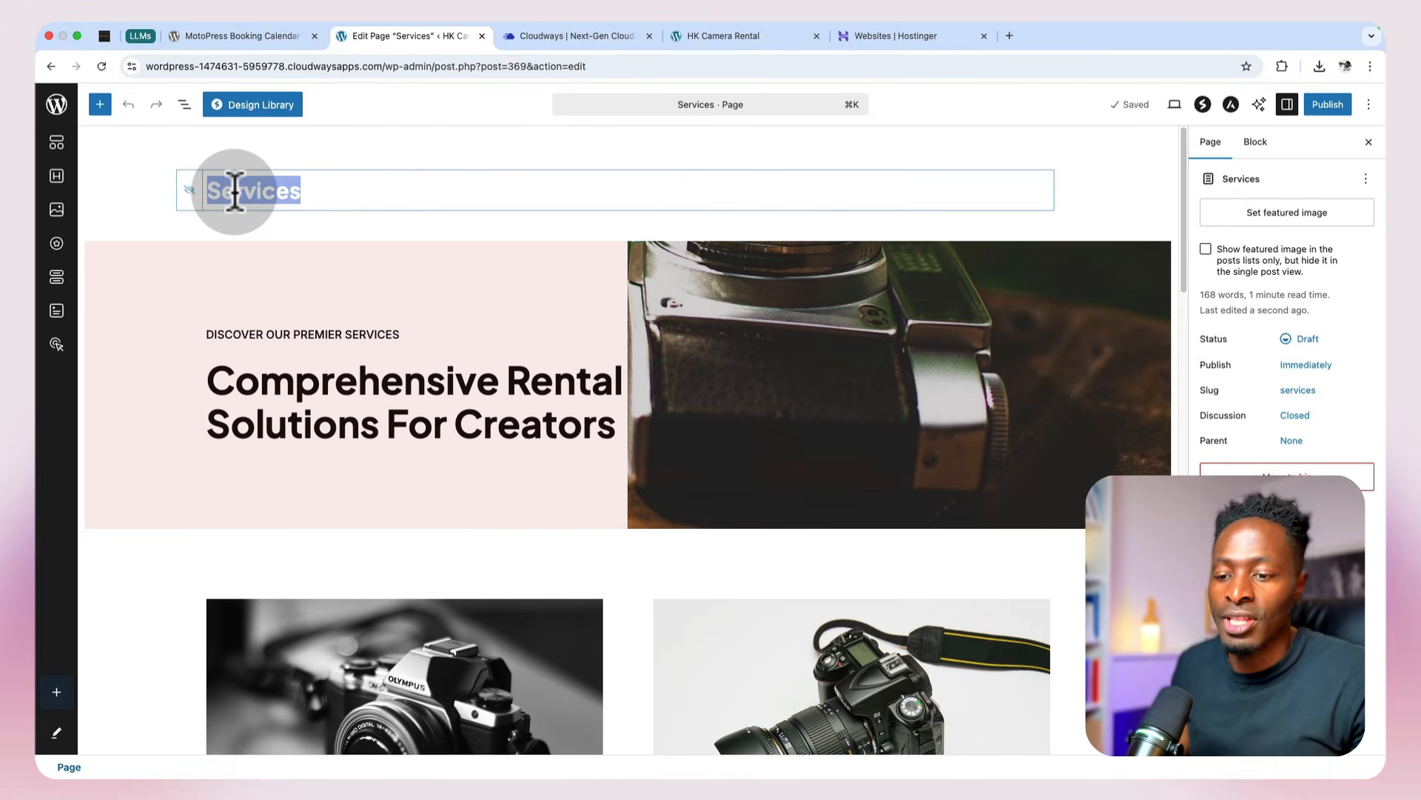
pyautogui.write('Rental')
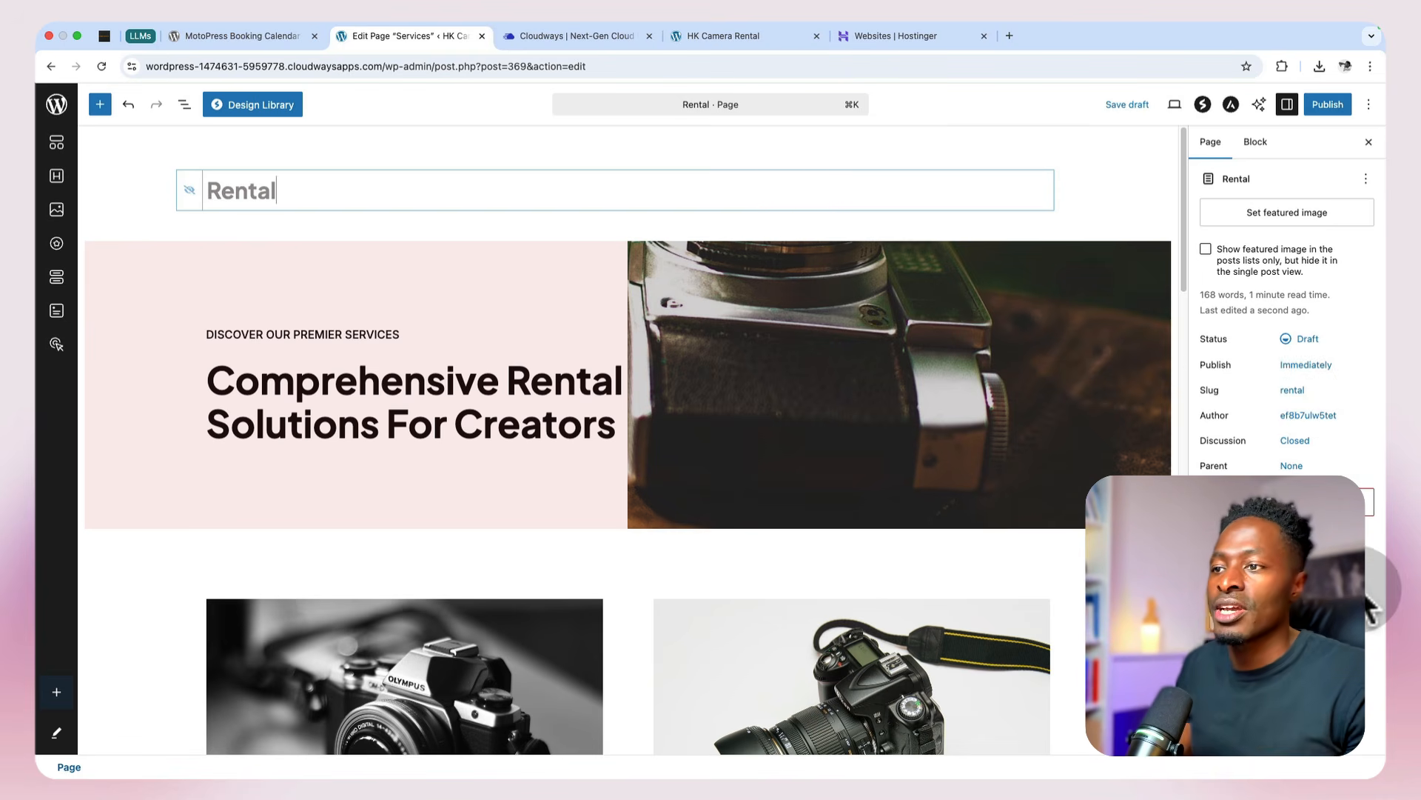
# Step: Replace the hero heading "Comprehensive Rental Solutions For Creators" with "Rent Gear Now"
pyautogui.scroll(-1, 926, 522)
pyautogui.tripleClick(507, 364)
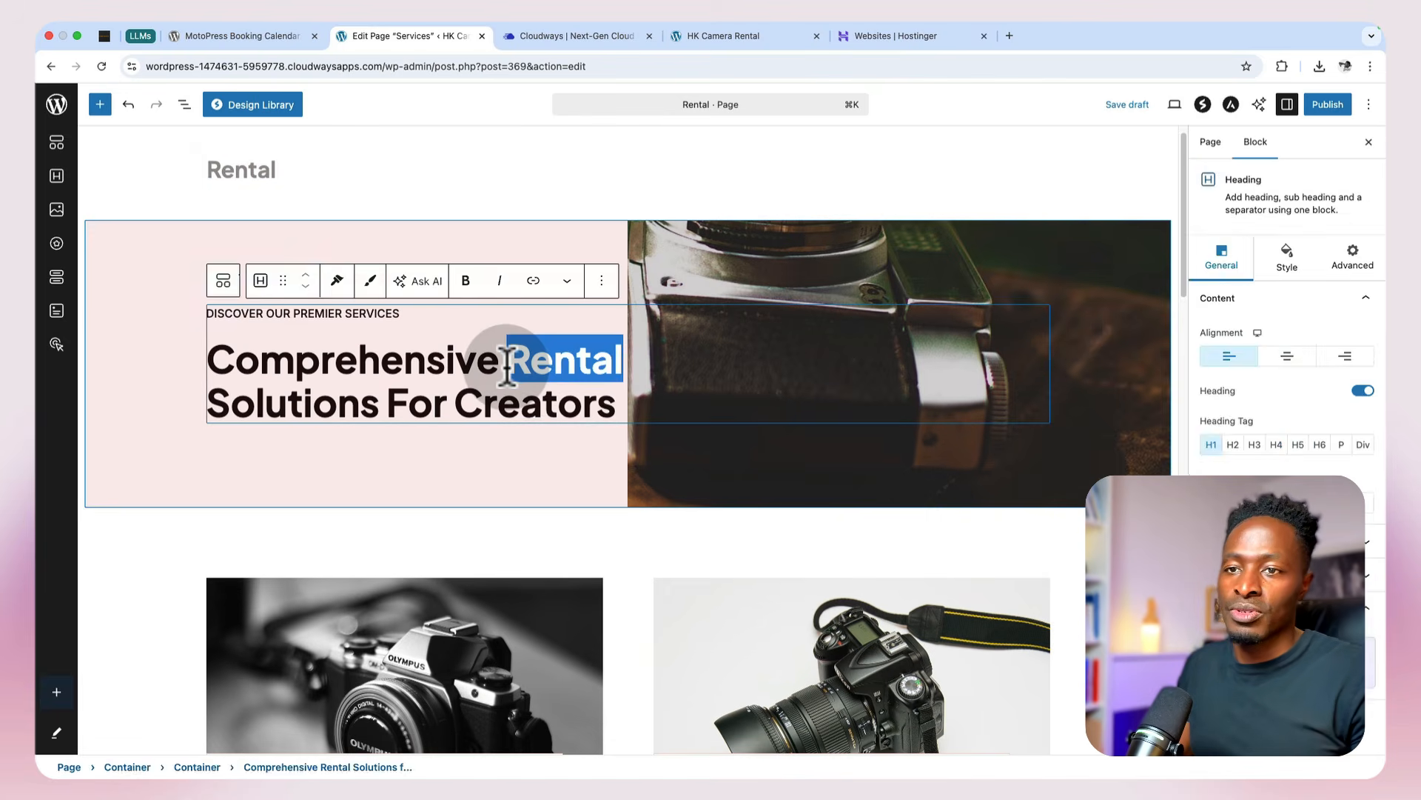
pyautogui.write('Rent Gear Now')
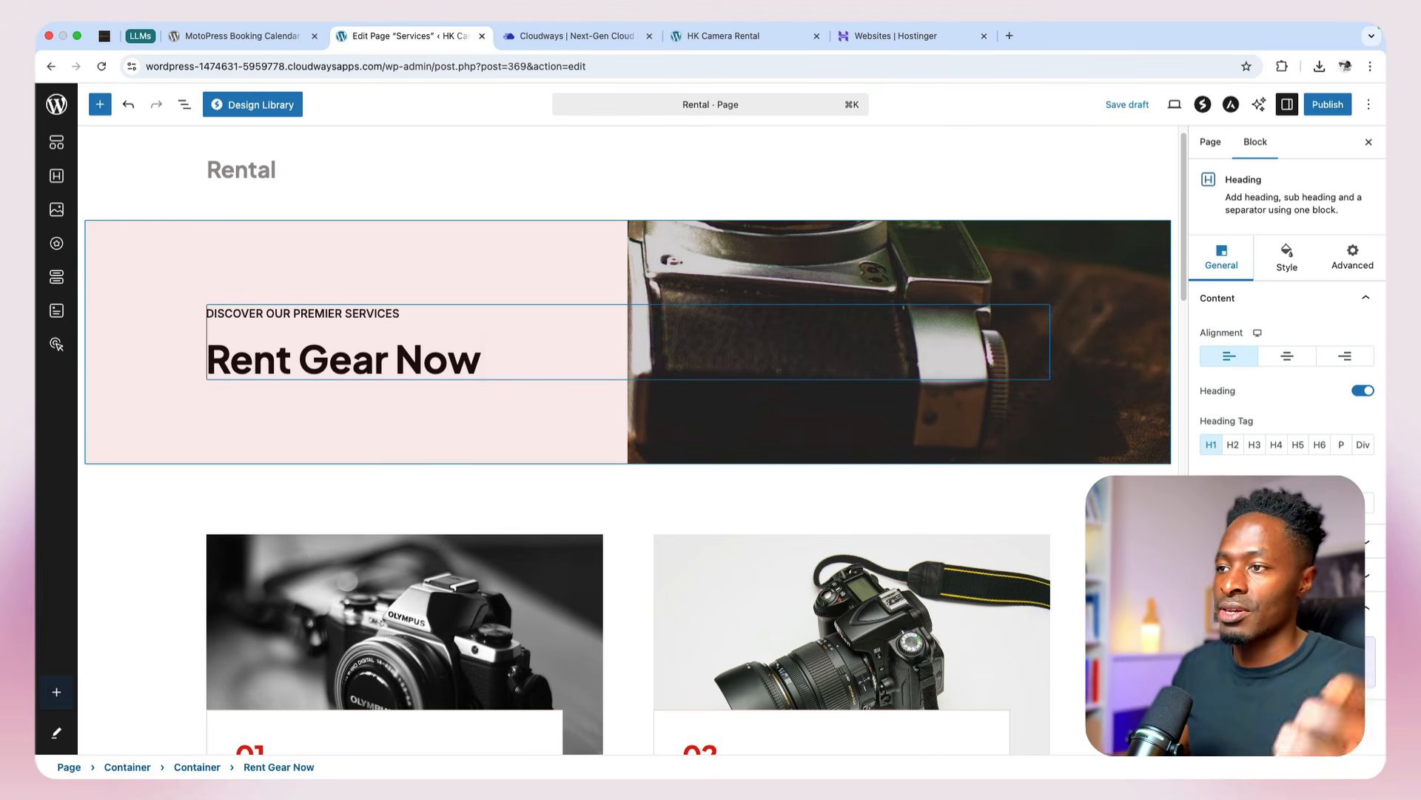
# Step: Replace the outer hero container's background image with the person browsing an electronics store, and adjust its placement to show the shopper
pyautogui.click(944, 234)
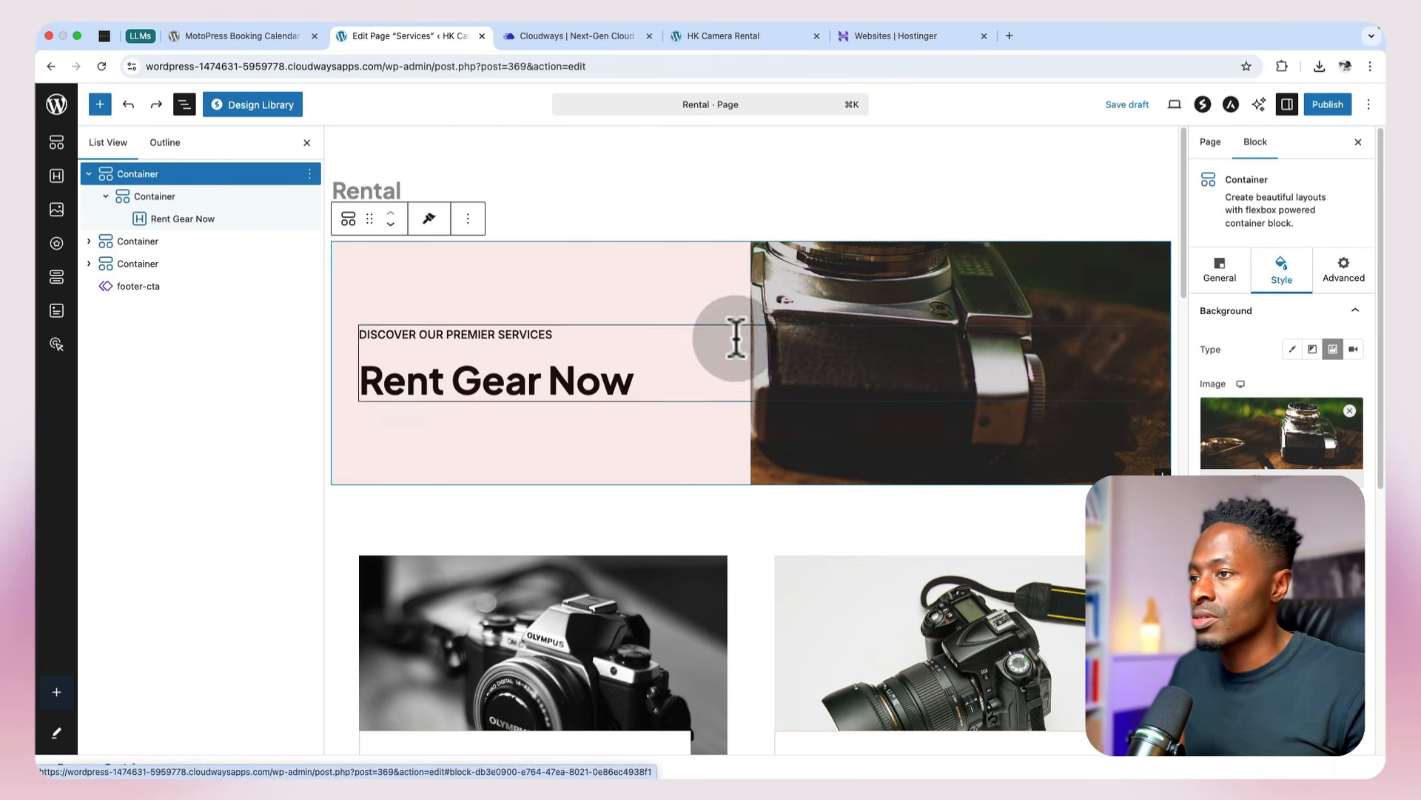
pyautogui.click(1029, 303)
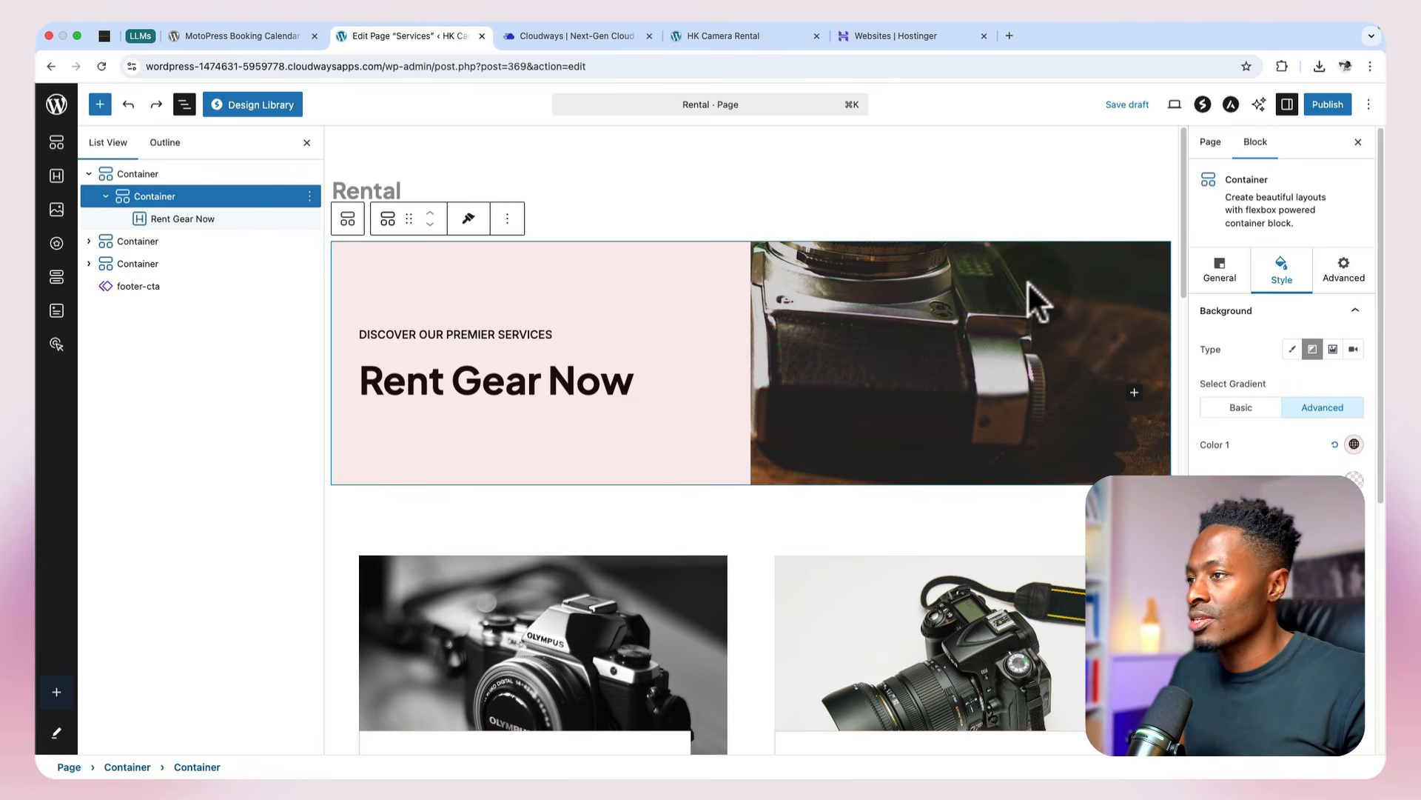
pyautogui.click(181, 175)
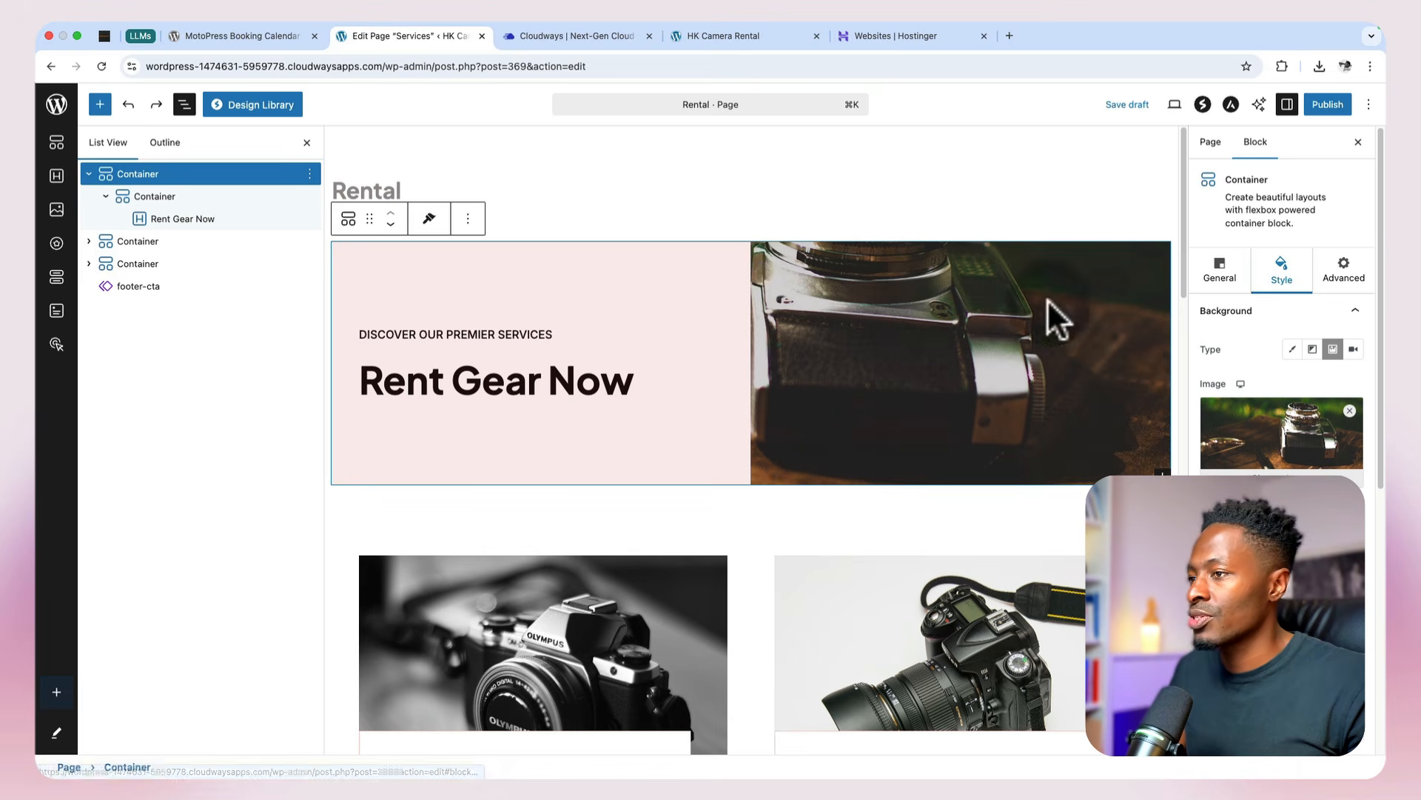
pyautogui.click(1282, 476)
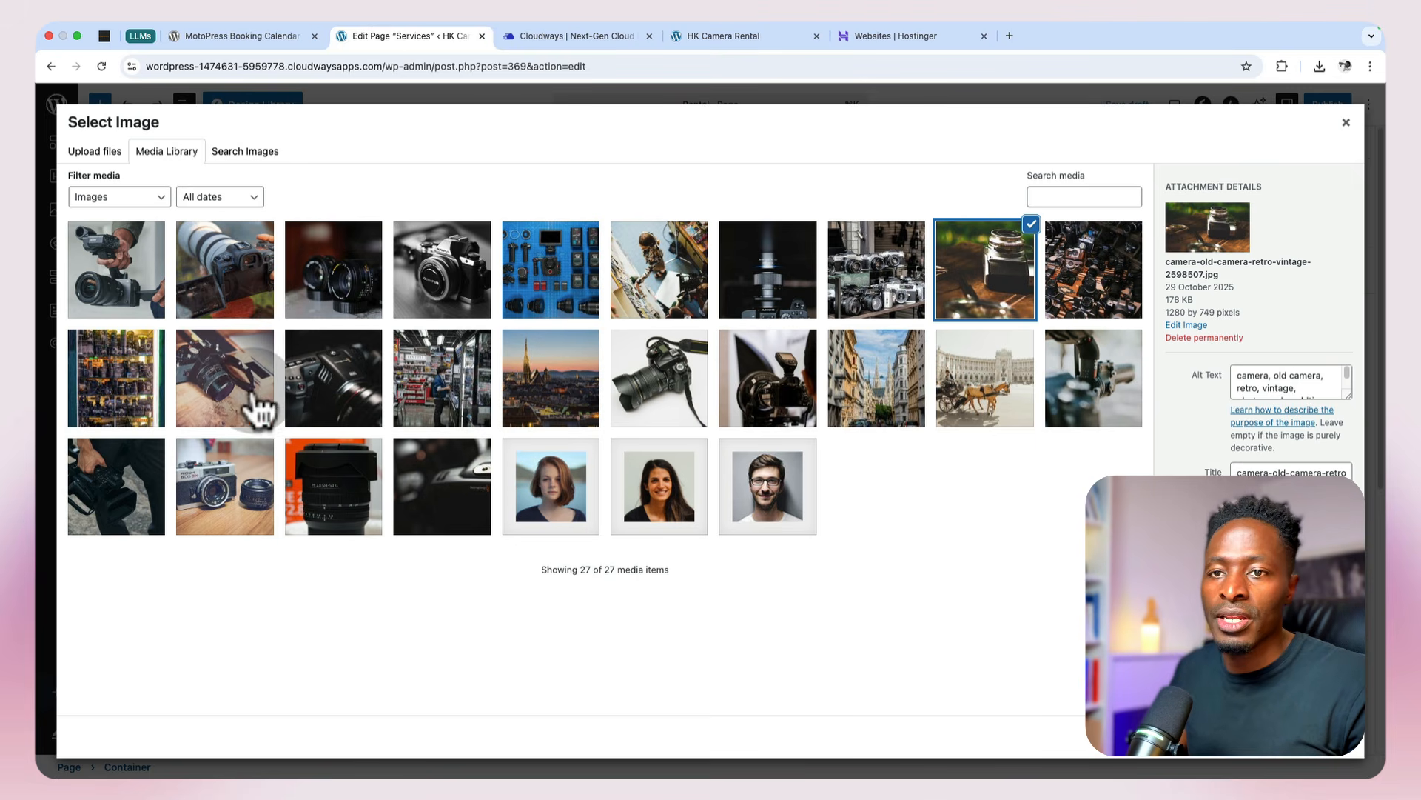
pyautogui.click(477, 420)
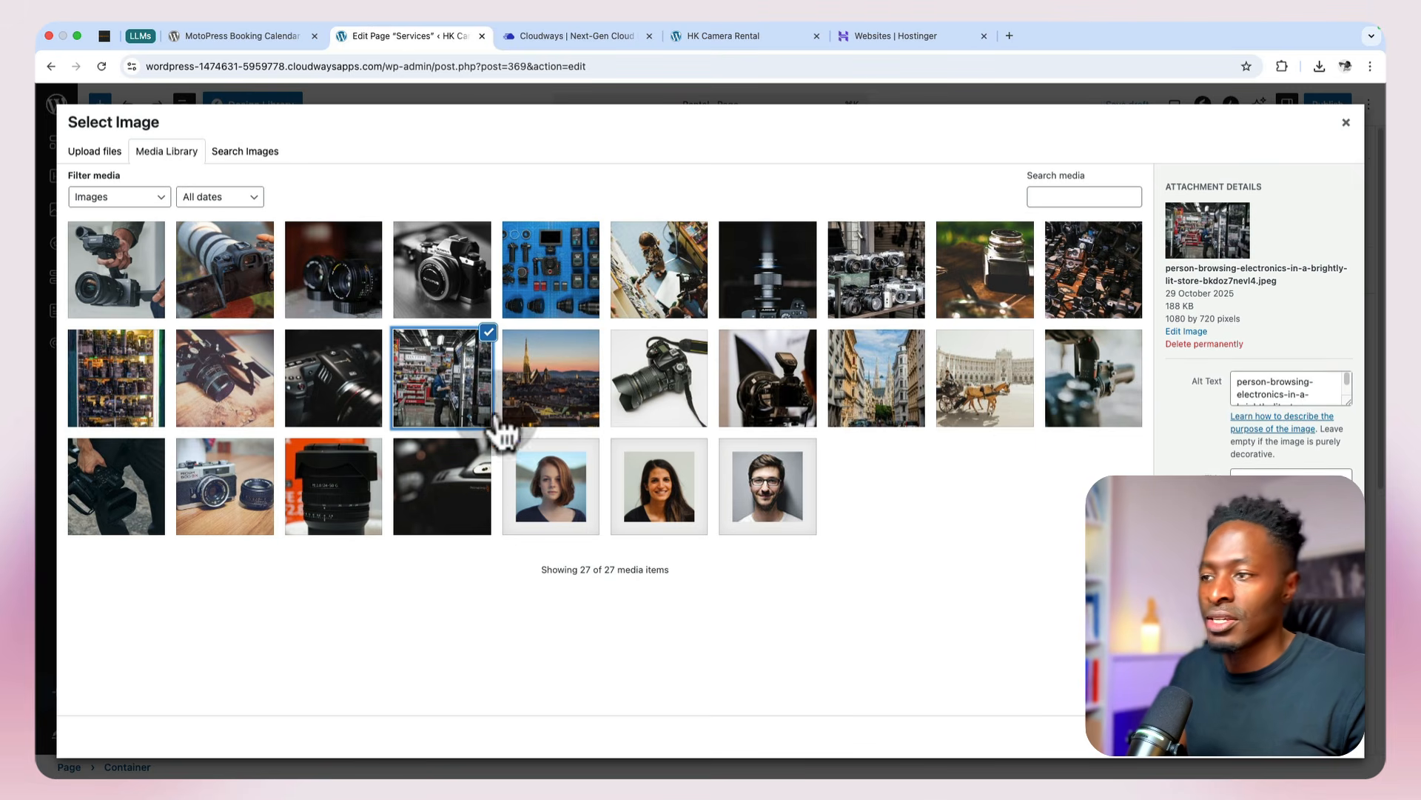
pyautogui.click(1339, 744)
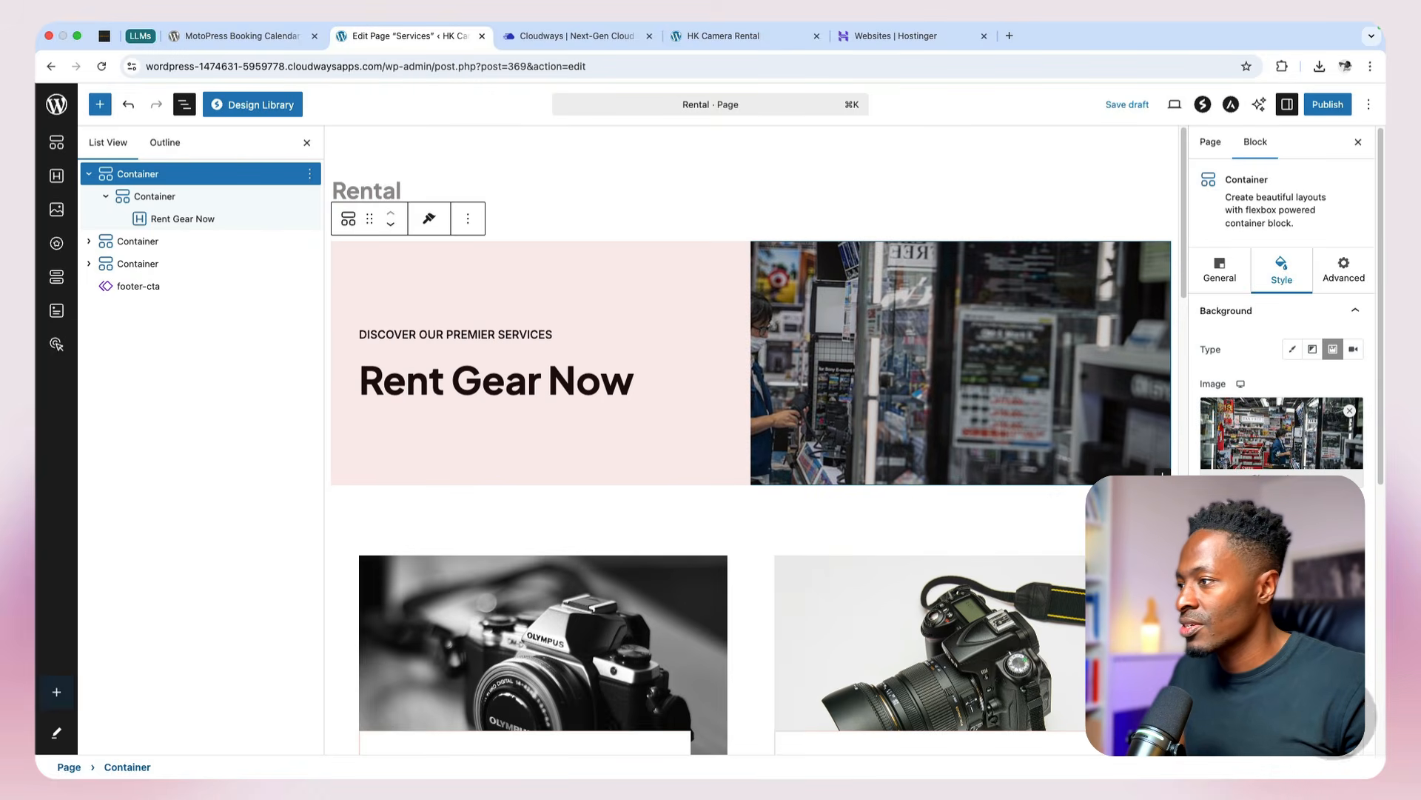
pyautogui.scroll(-1, 1287, 314)
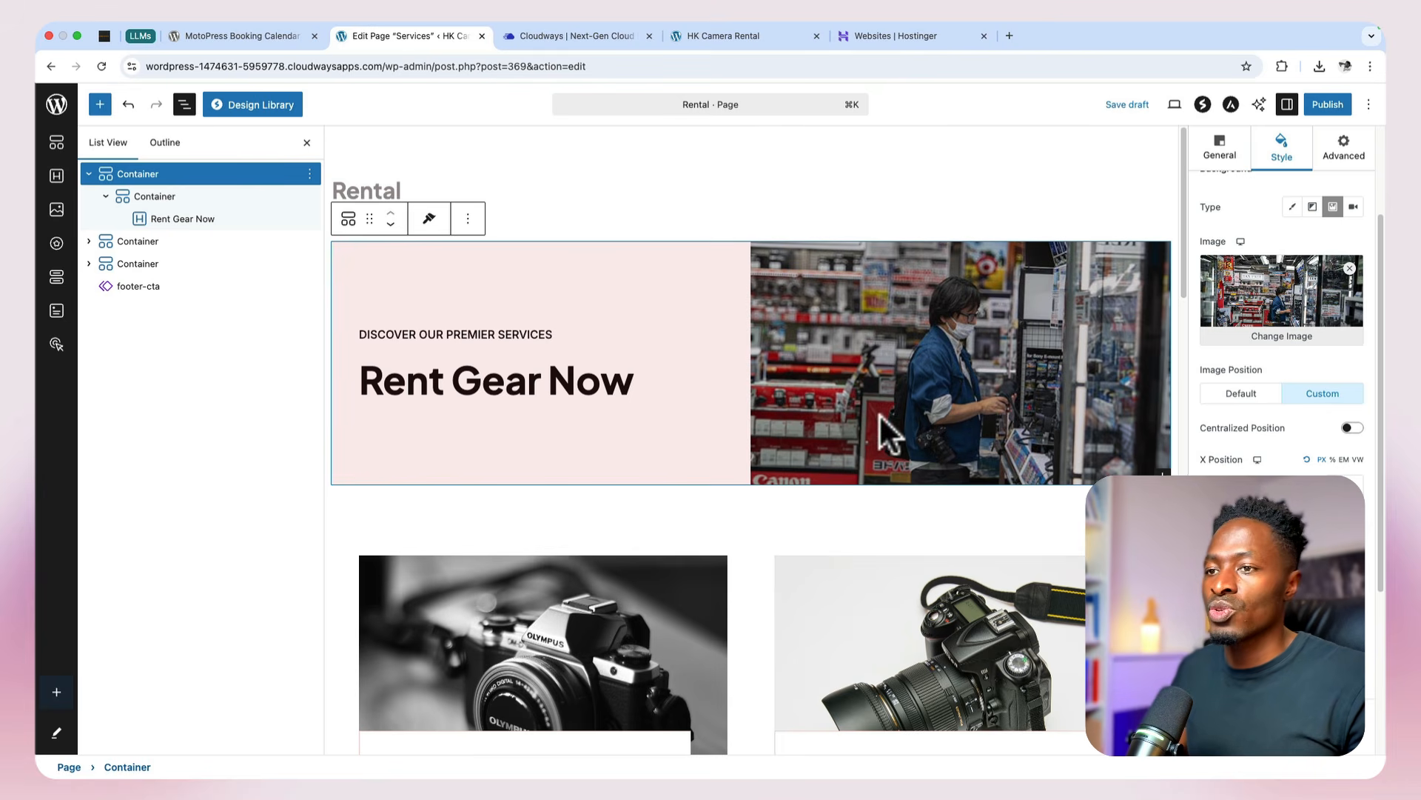
# Step: Review the four rental service cards below the hero and inspect the Drone Rentals card's image block
pyautogui.scroll(-5, 888, 433)
pyautogui.scroll(1, 889, 428)
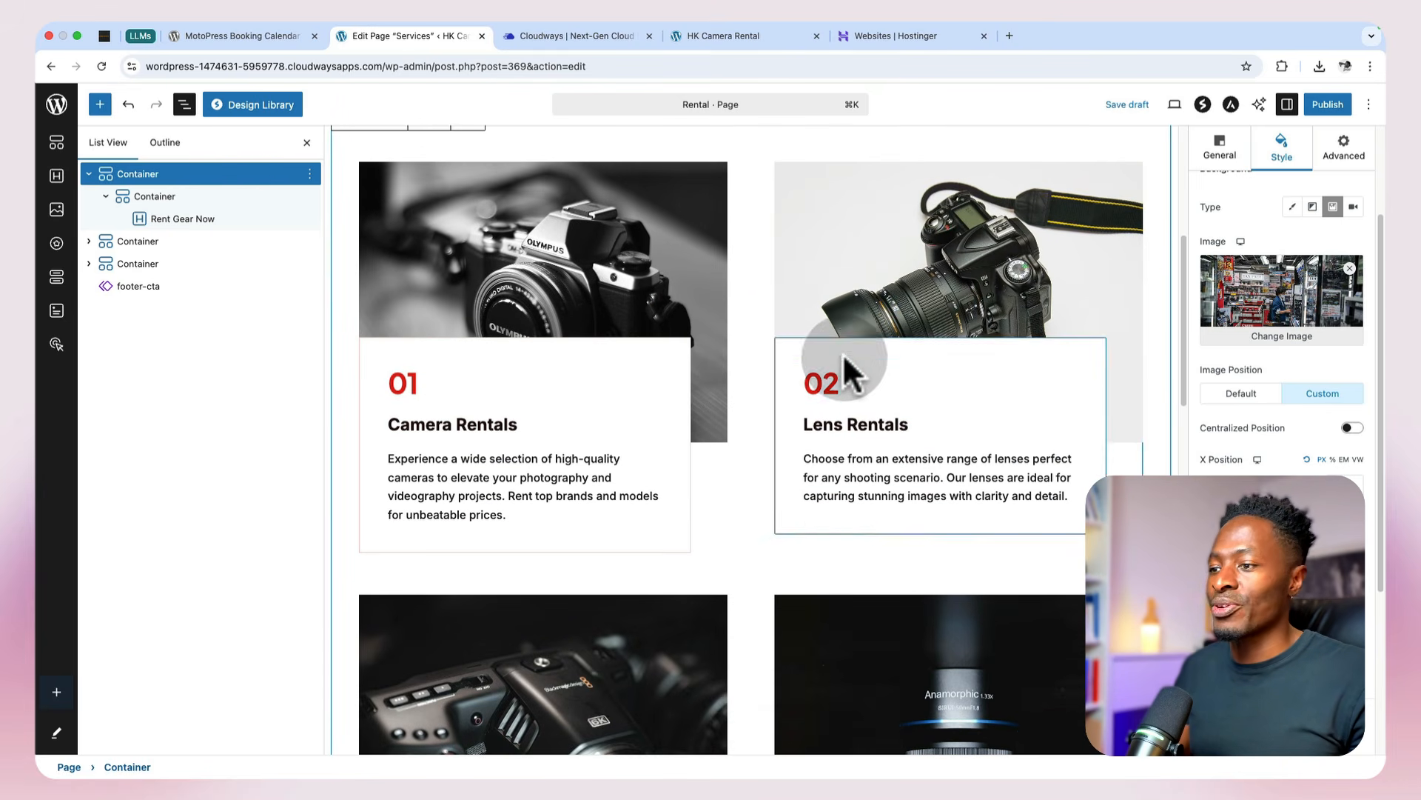
pyautogui.scroll(-3, 844, 370)
pyautogui.click(926, 444)
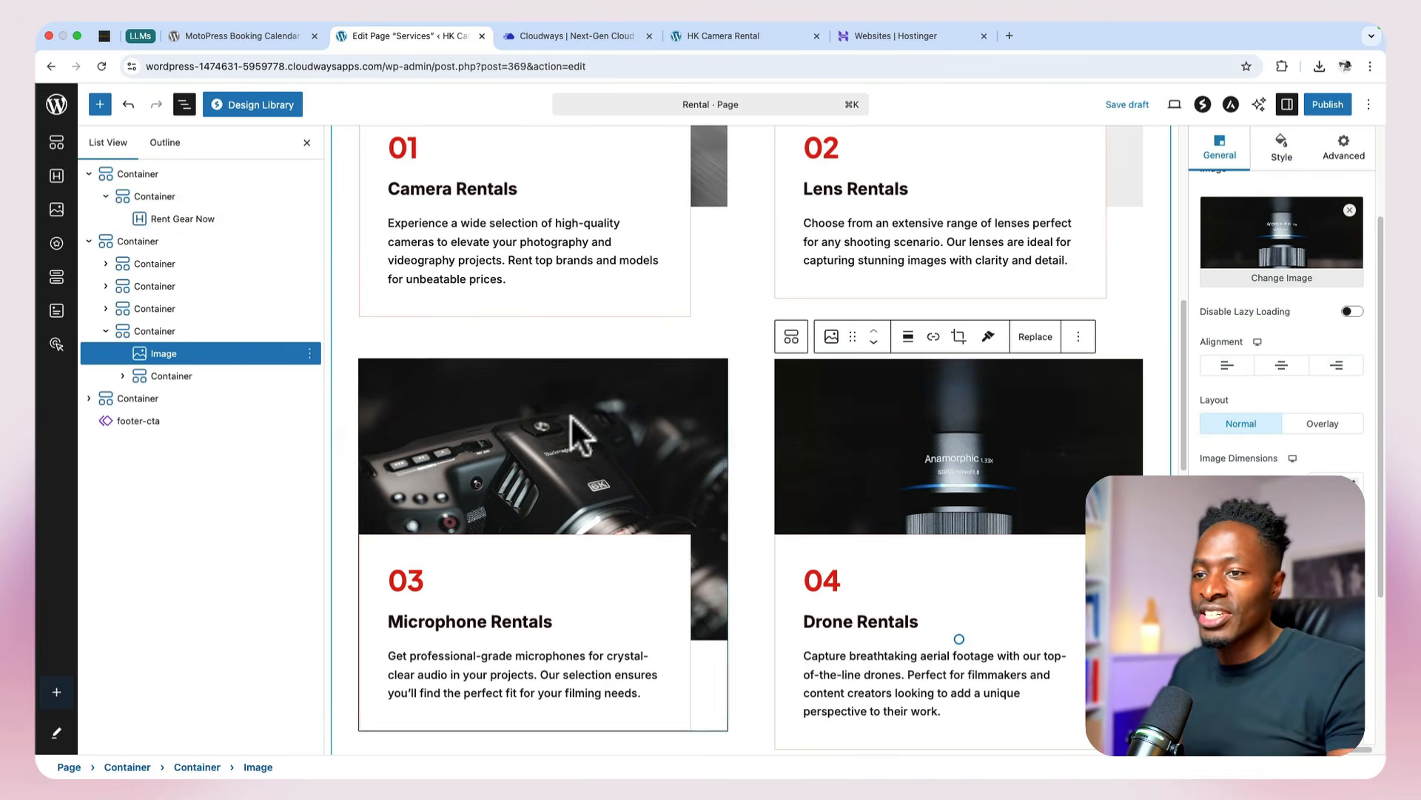
pyautogui.scroll(5, 740, 444)
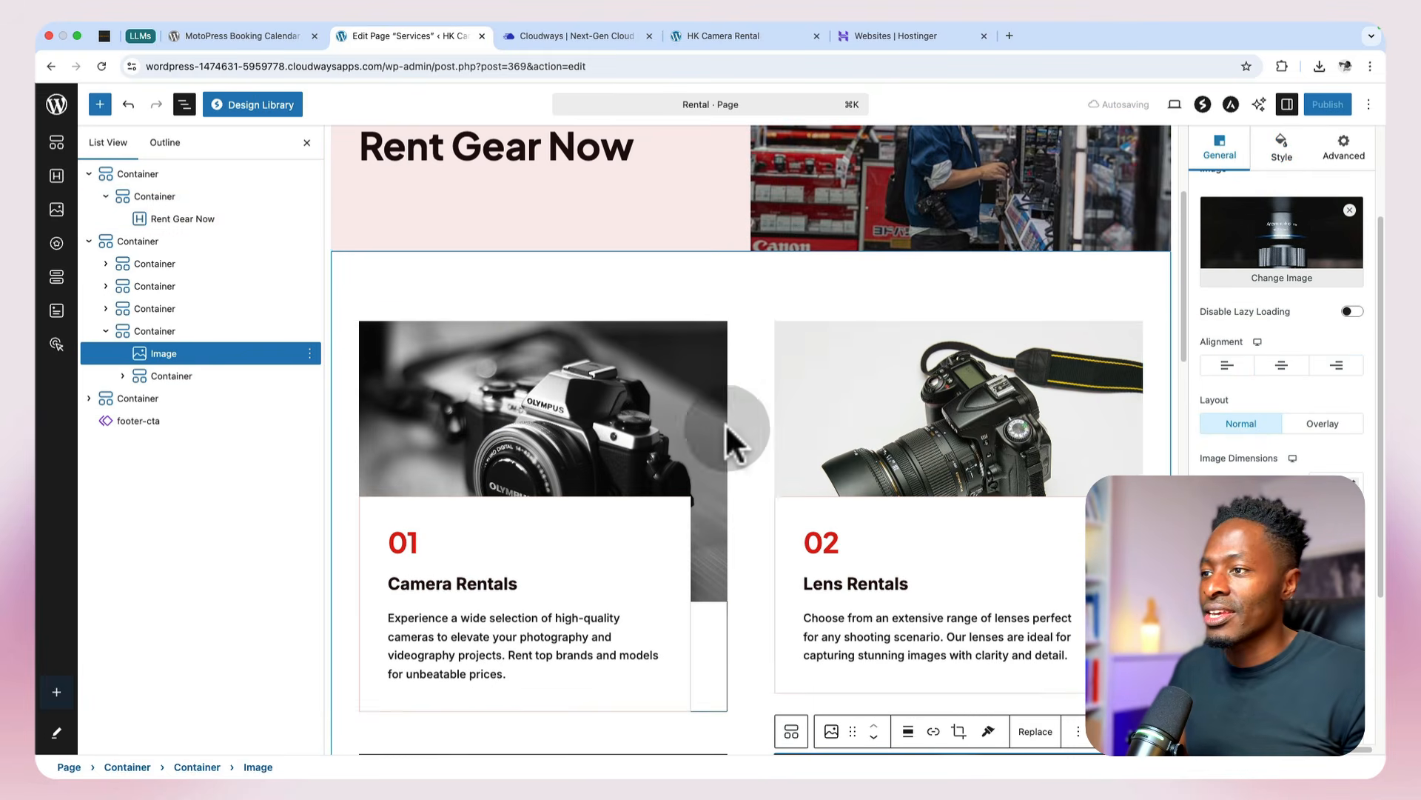
pyautogui.scroll(-4, 900, 434)
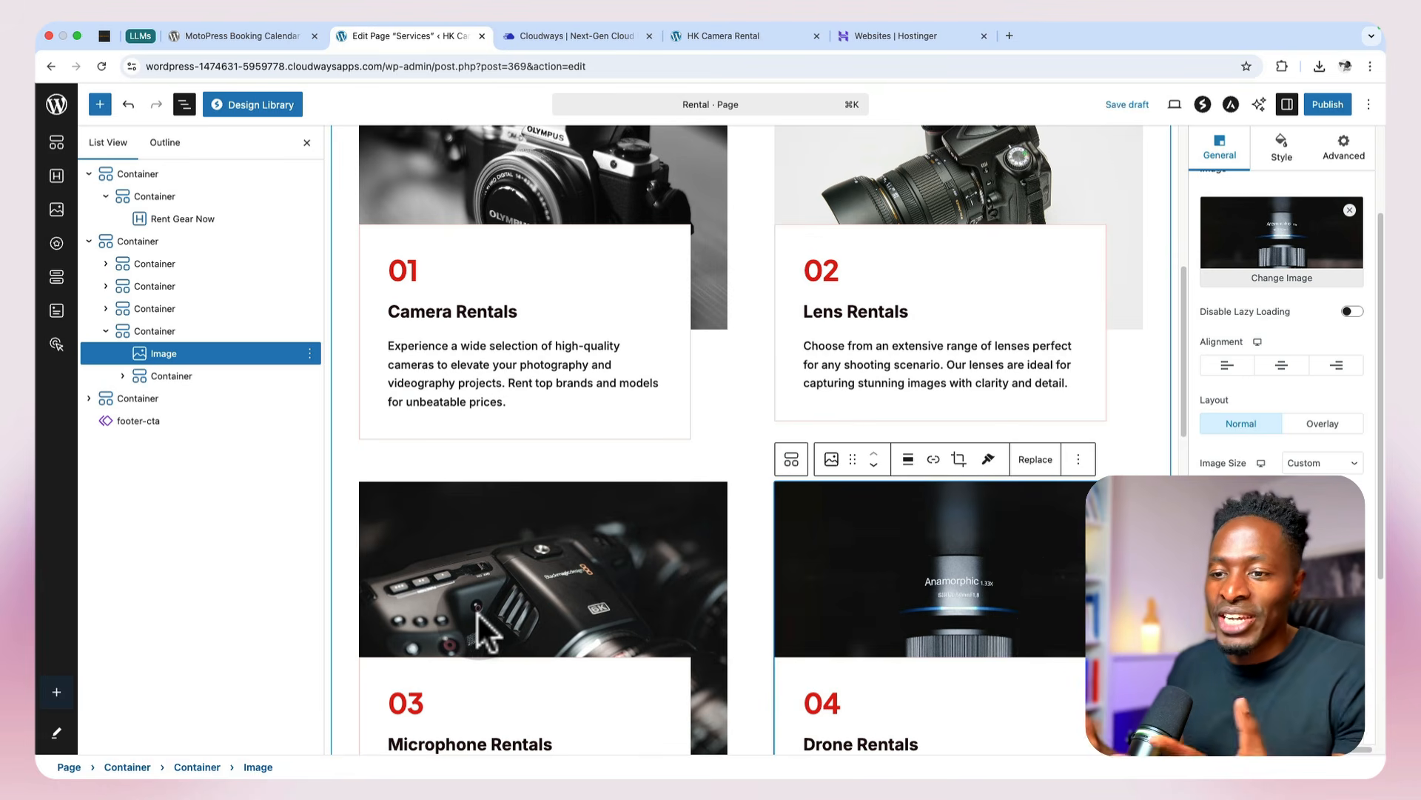
pyautogui.scroll(-1, 480, 624)
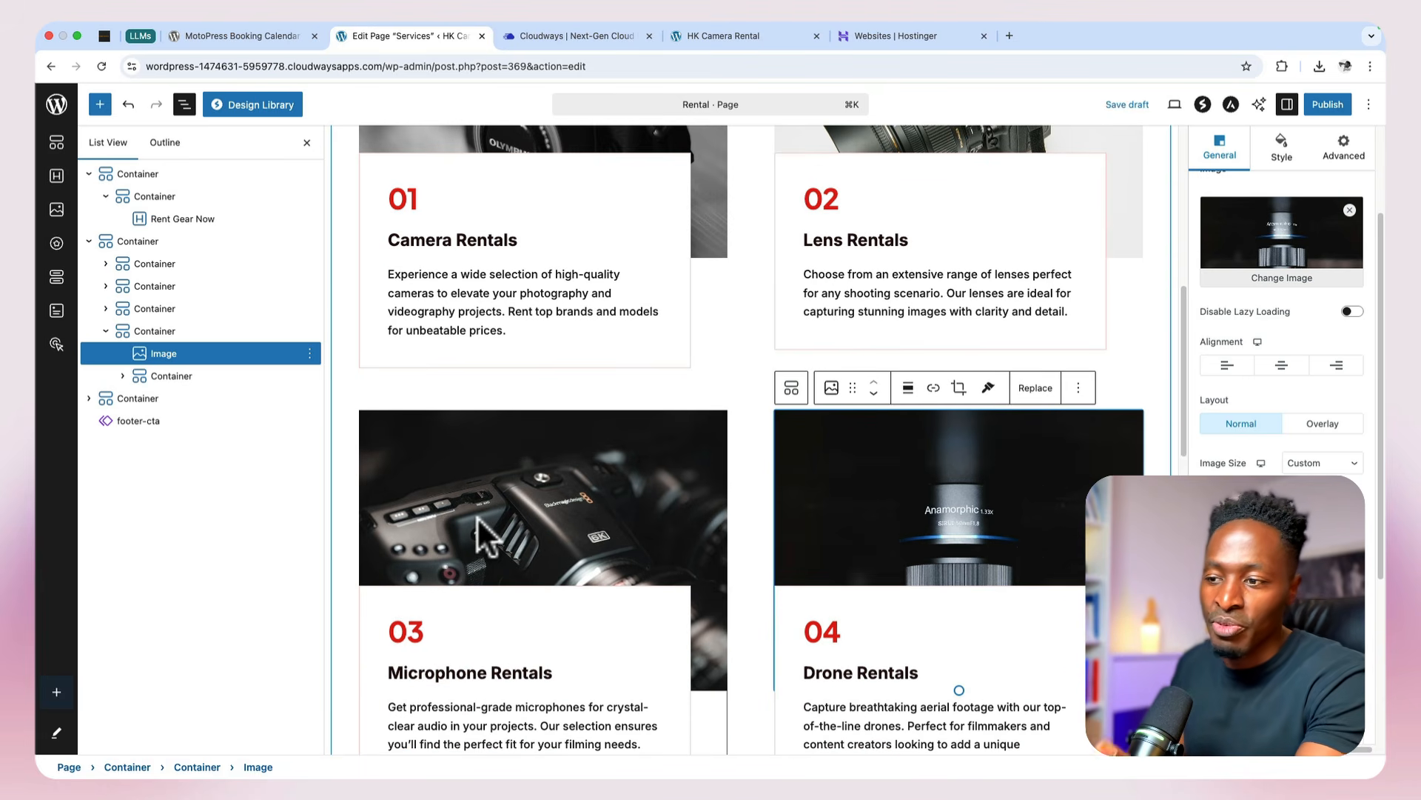
# Step: Check the hero and rental cards once more and publish the Rental page
pyautogui.click(476, 533)
pyautogui.click(955, 533)
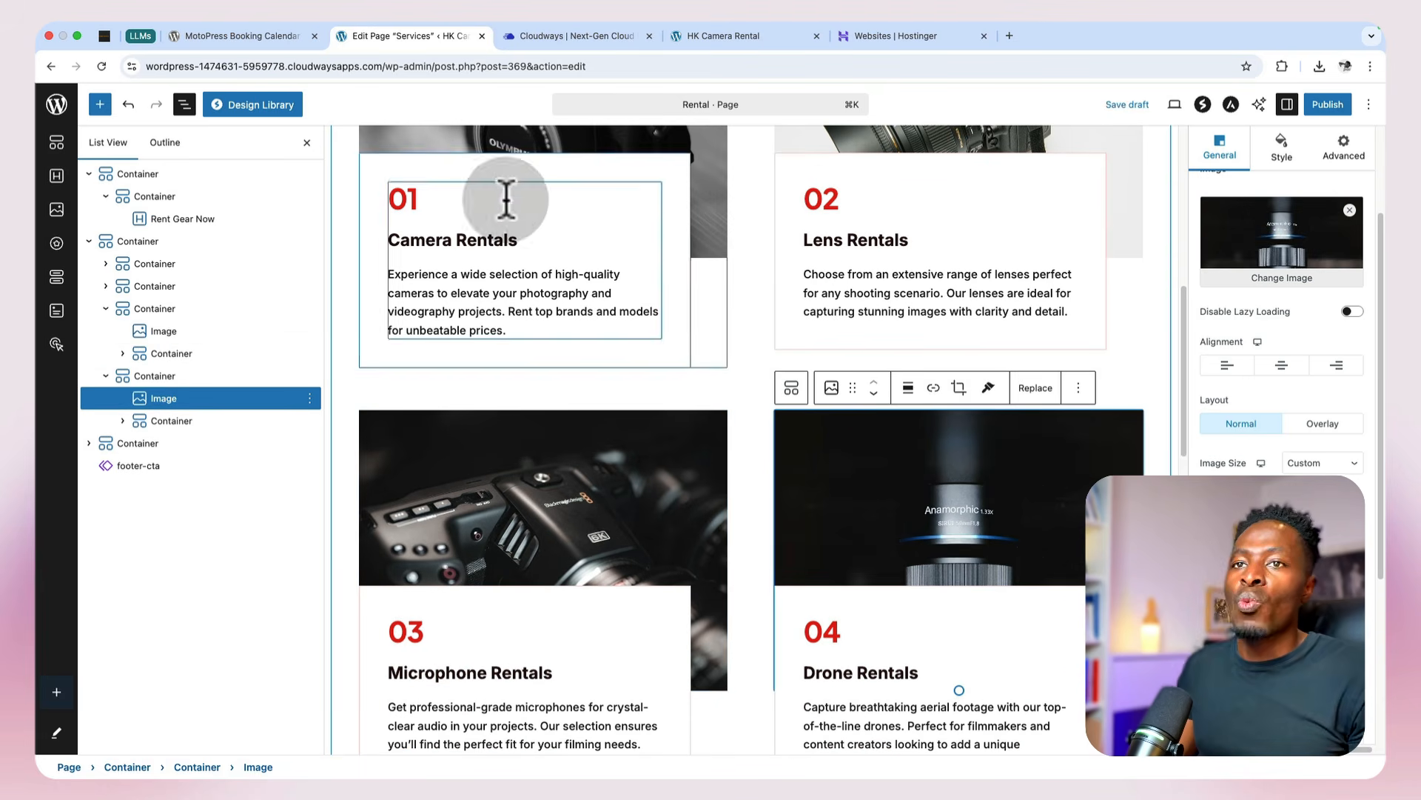
pyautogui.scroll(1, 766, 258)
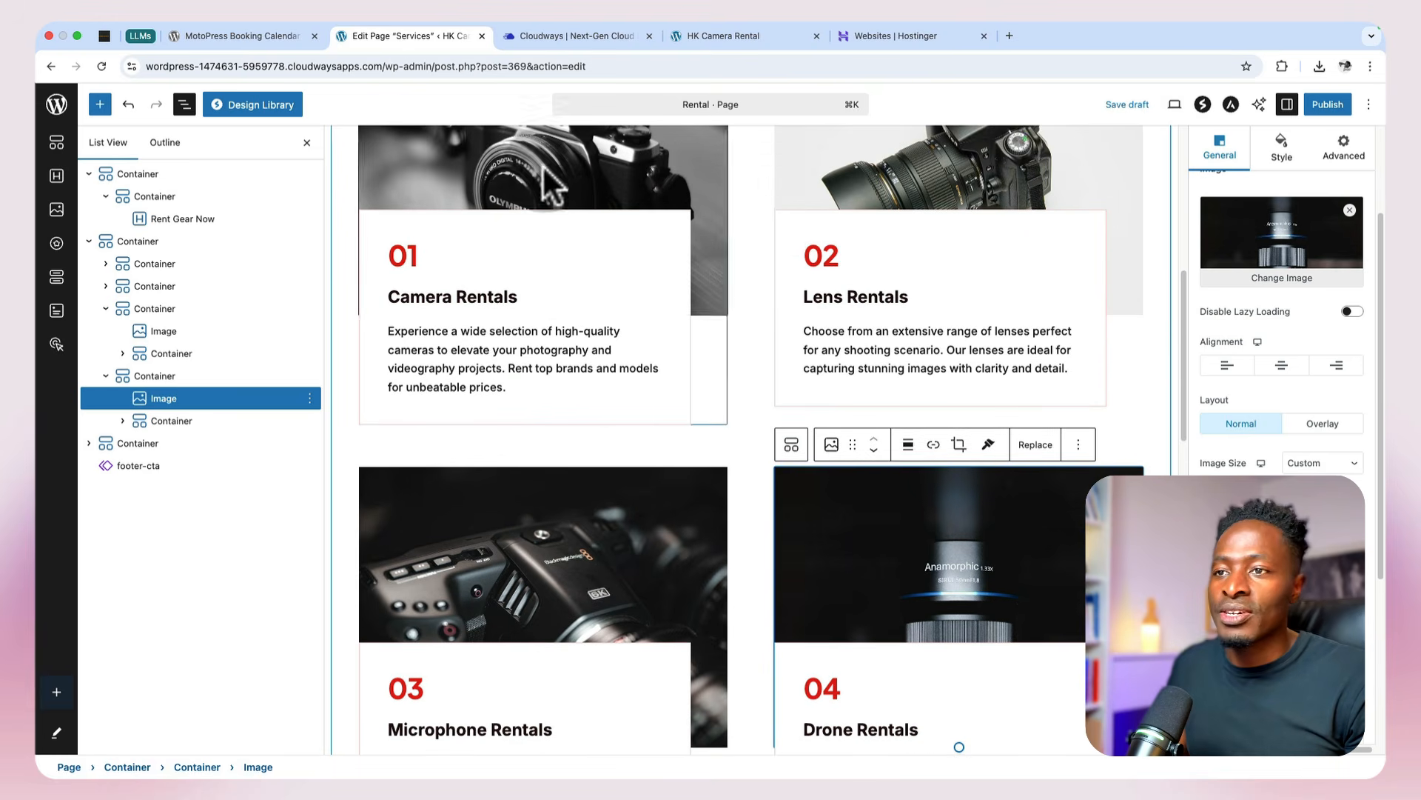
pyautogui.scroll(3, 604, 408)
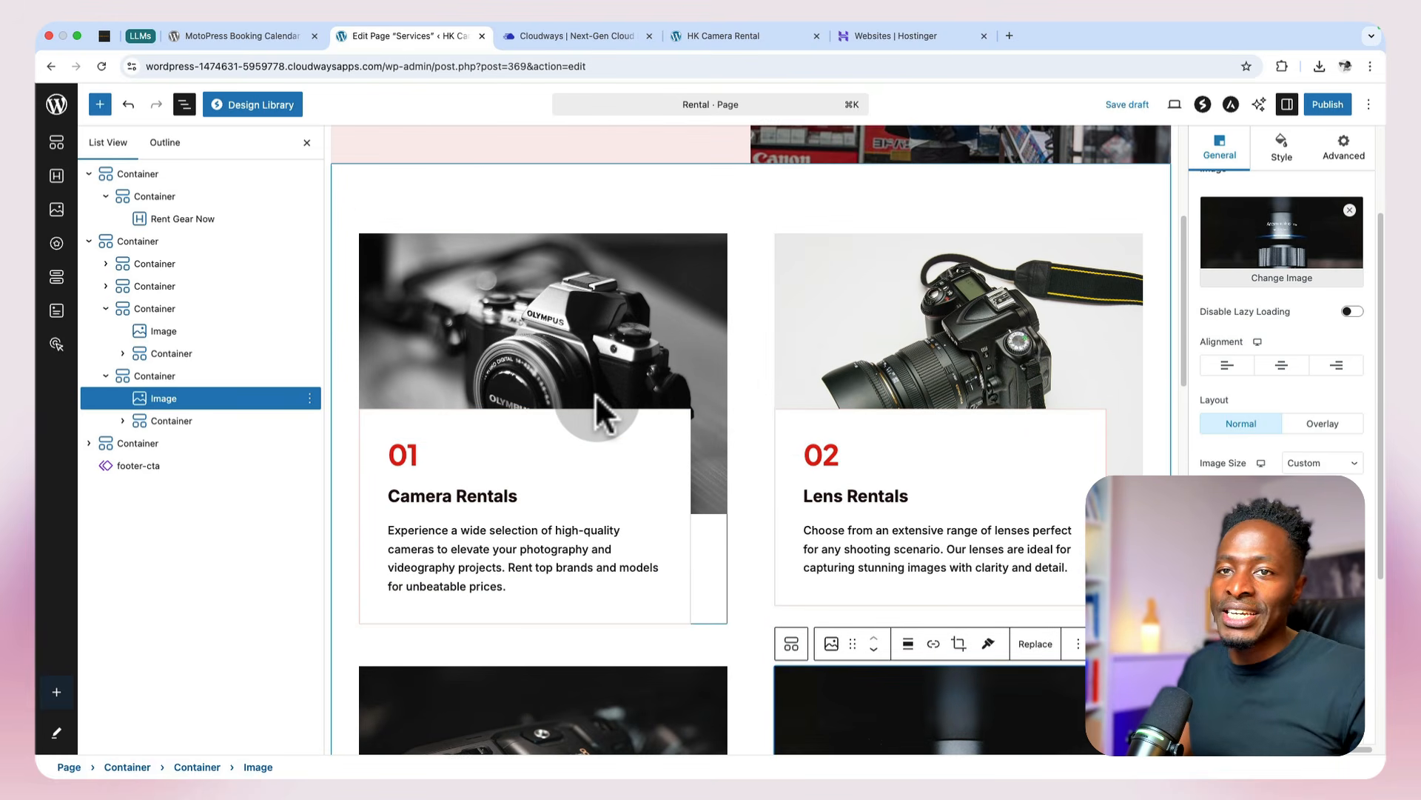
pyautogui.scroll(5, 603, 407)
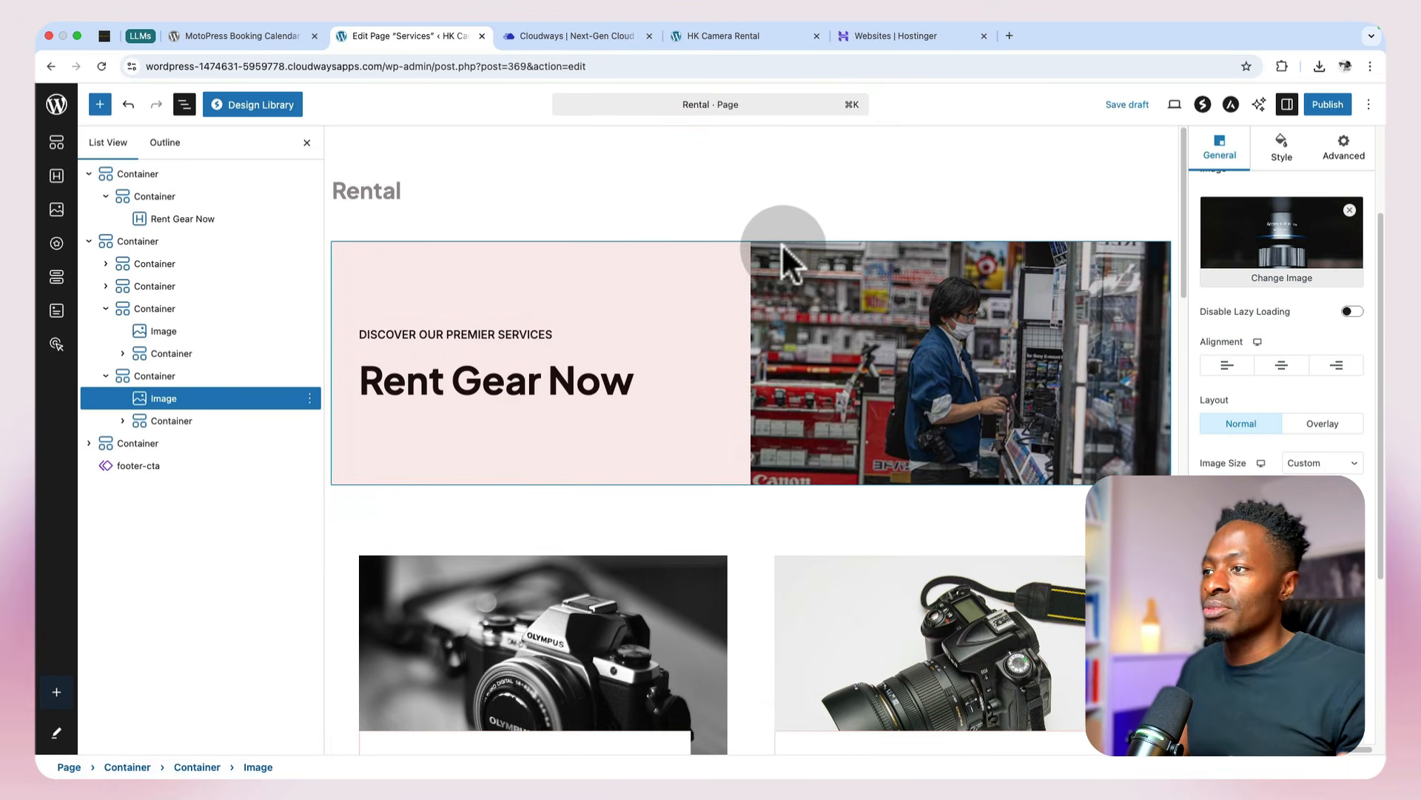
pyautogui.scroll(-3, 752, 476)
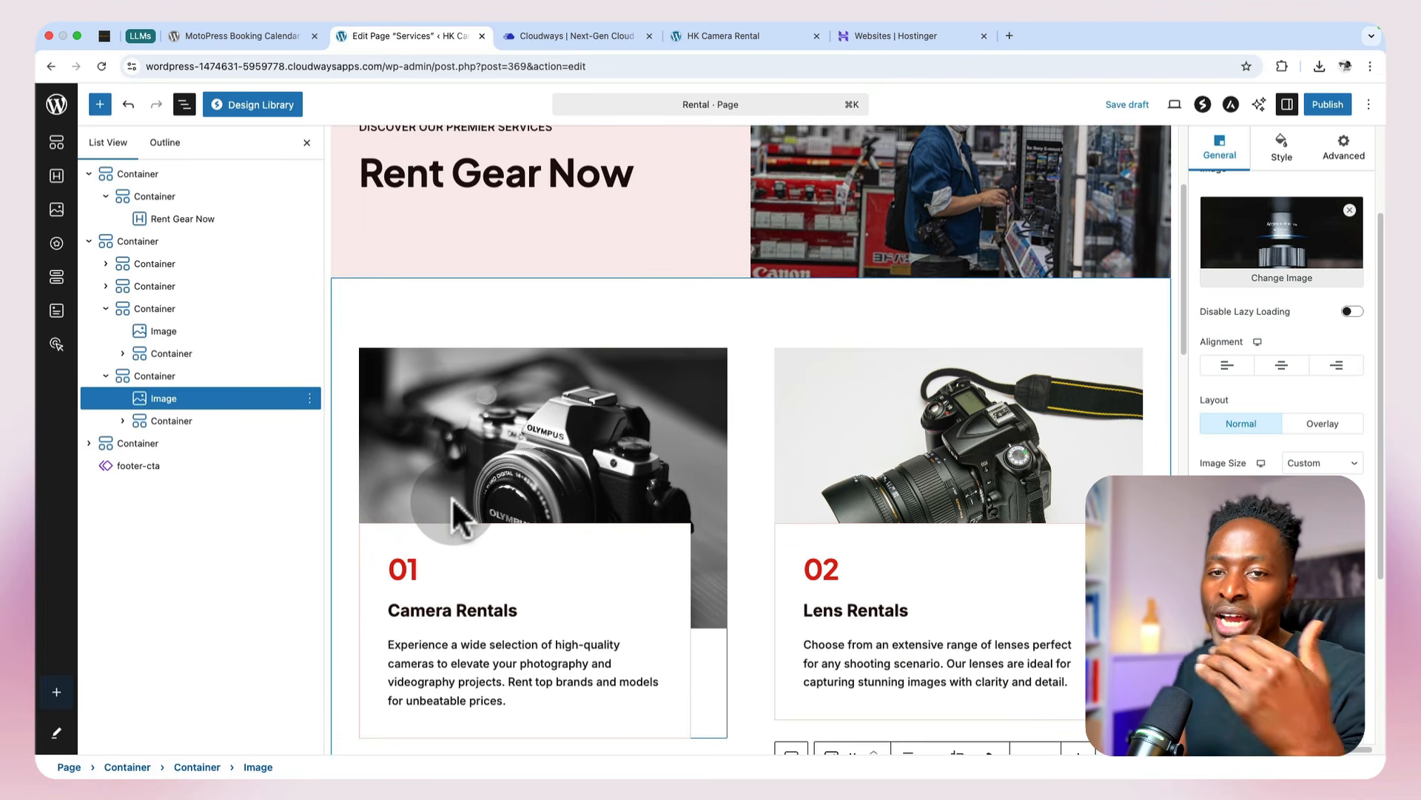
pyautogui.scroll(3, 459, 507)
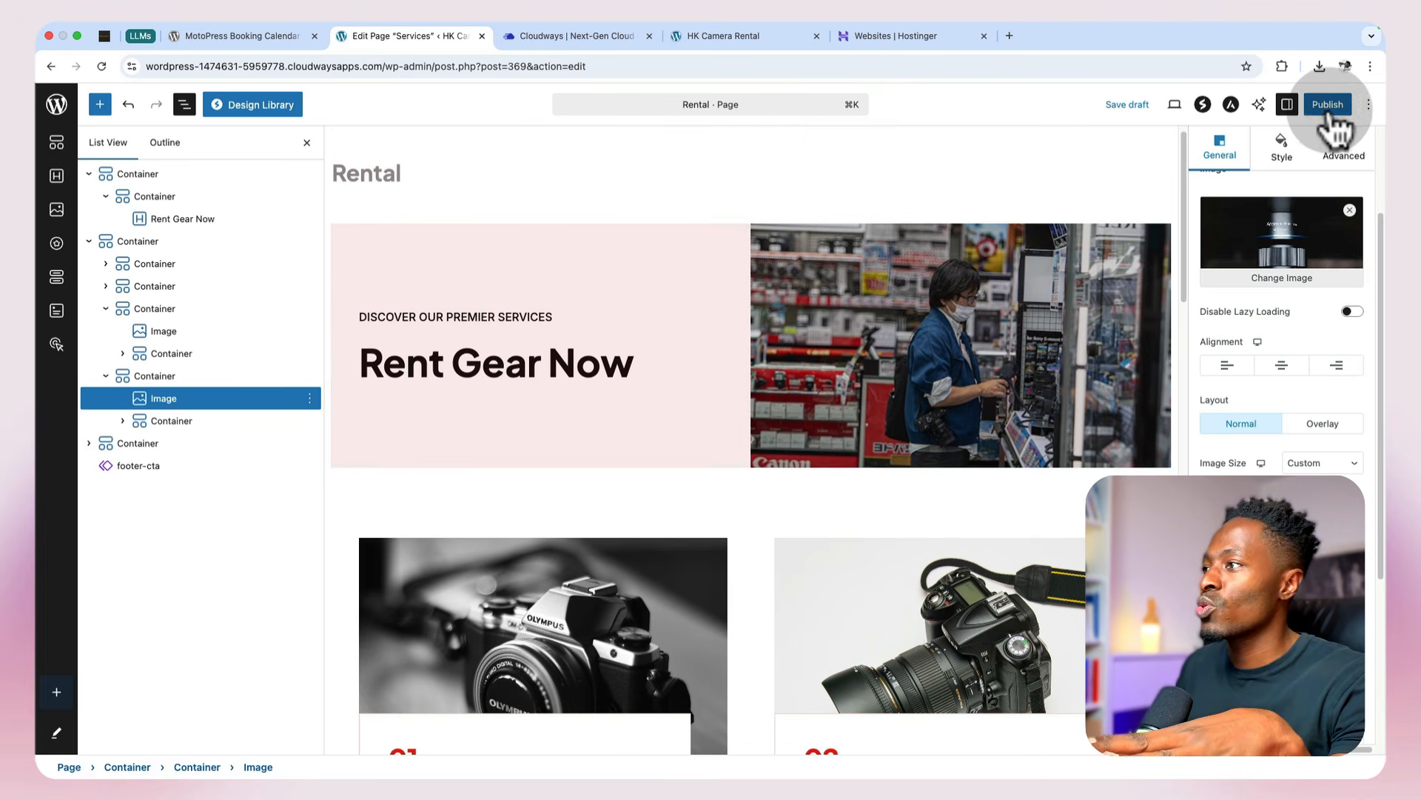
pyautogui.click(1327, 108)
pyautogui.click(1325, 106)
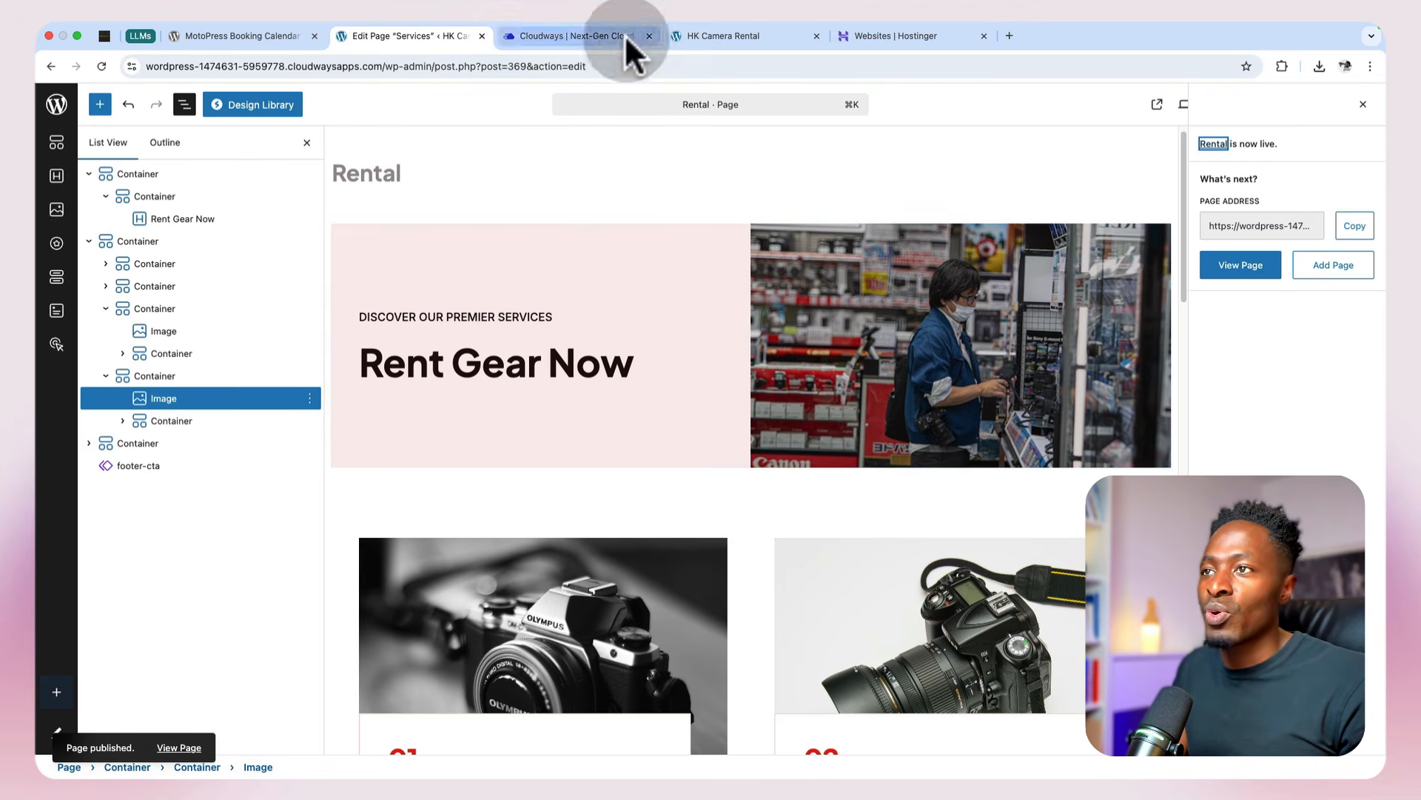
# Step: Review the live home page and locate the Book Now buttons in the header, hero and call-to-action banner, checking where they link
pyautogui.click(754, 36)
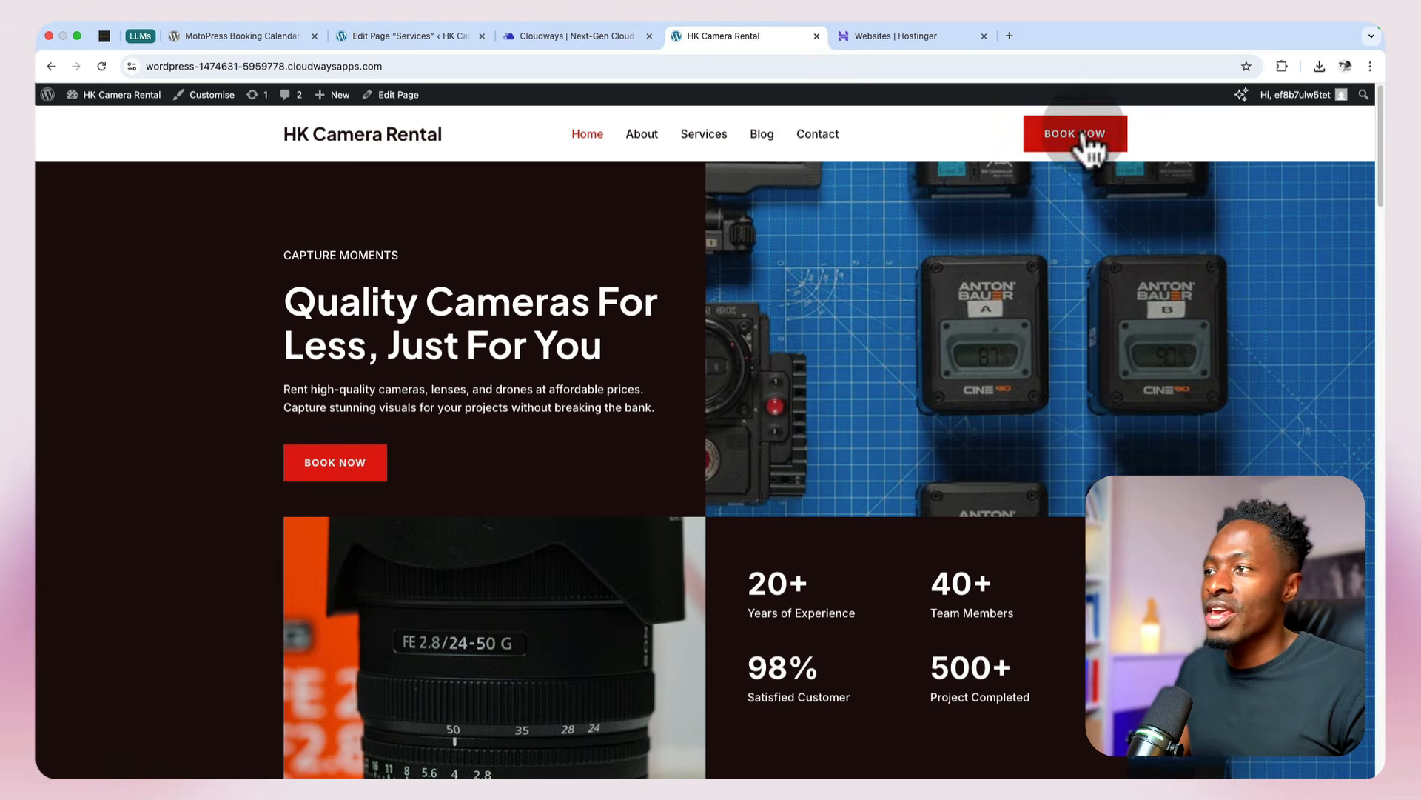
pyautogui.scroll(-10, 683, 570)
pyautogui.click(684, 578)
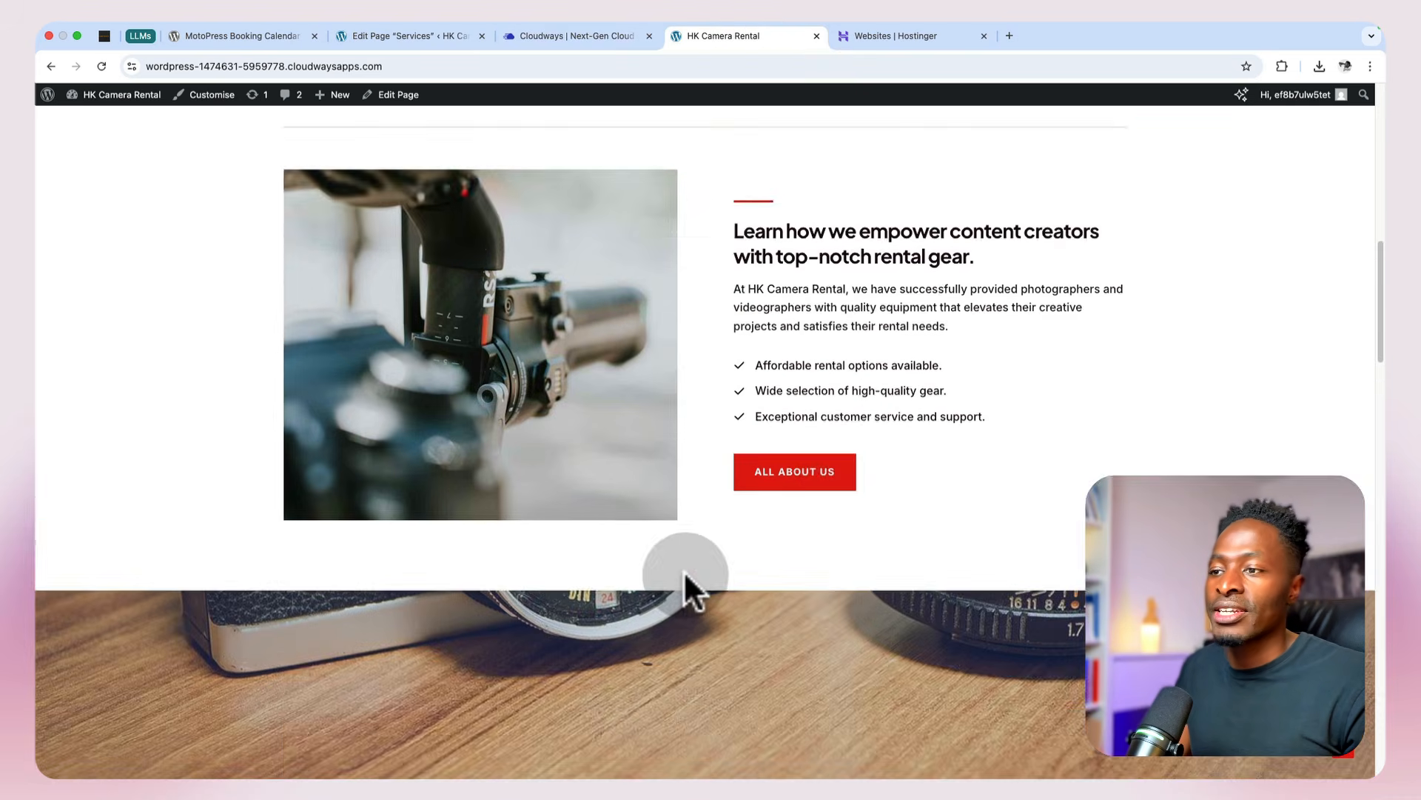
pyautogui.scroll(-2, 849, 308)
pyautogui.scroll(-15, 793, 666)
pyautogui.scroll(5, 796, 729)
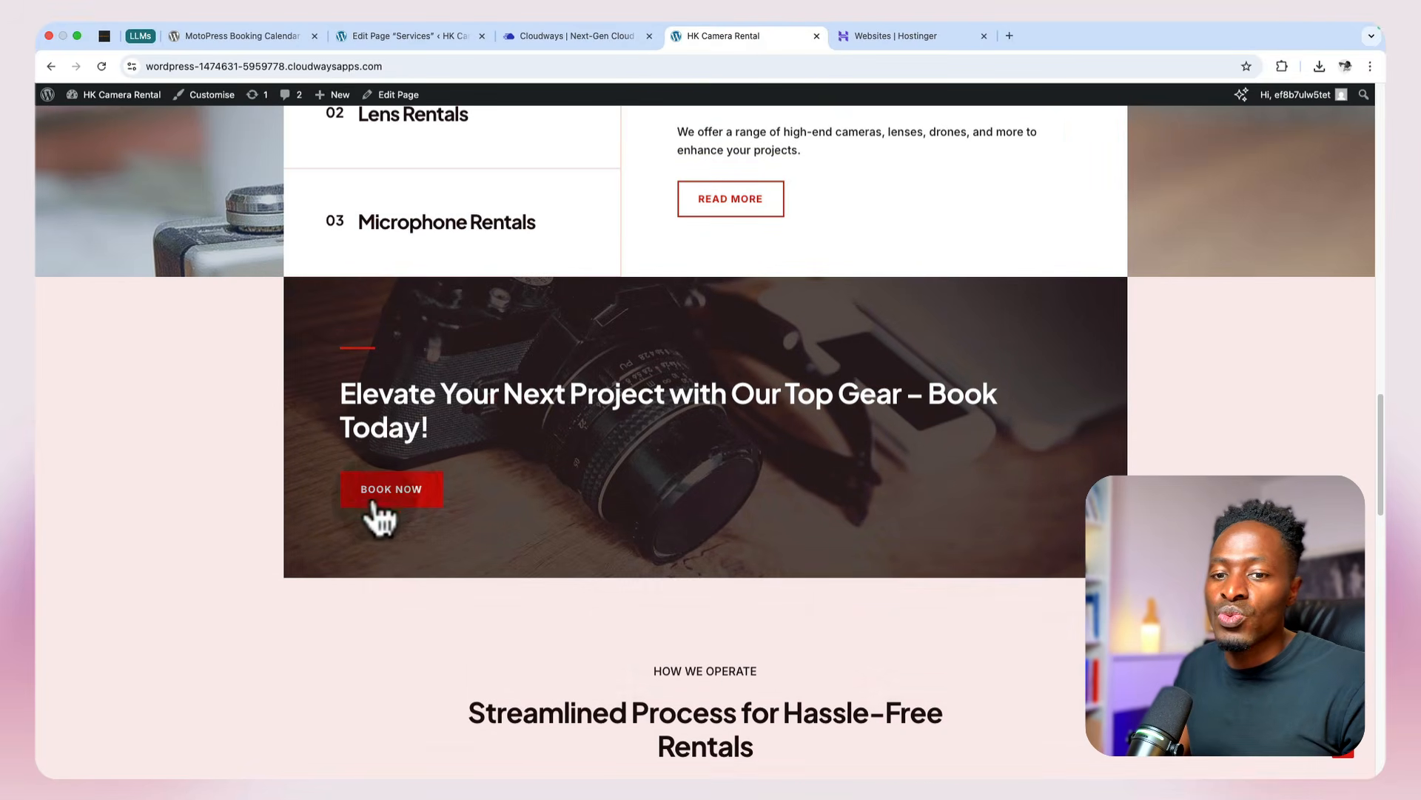
pyautogui.click(397, 494)
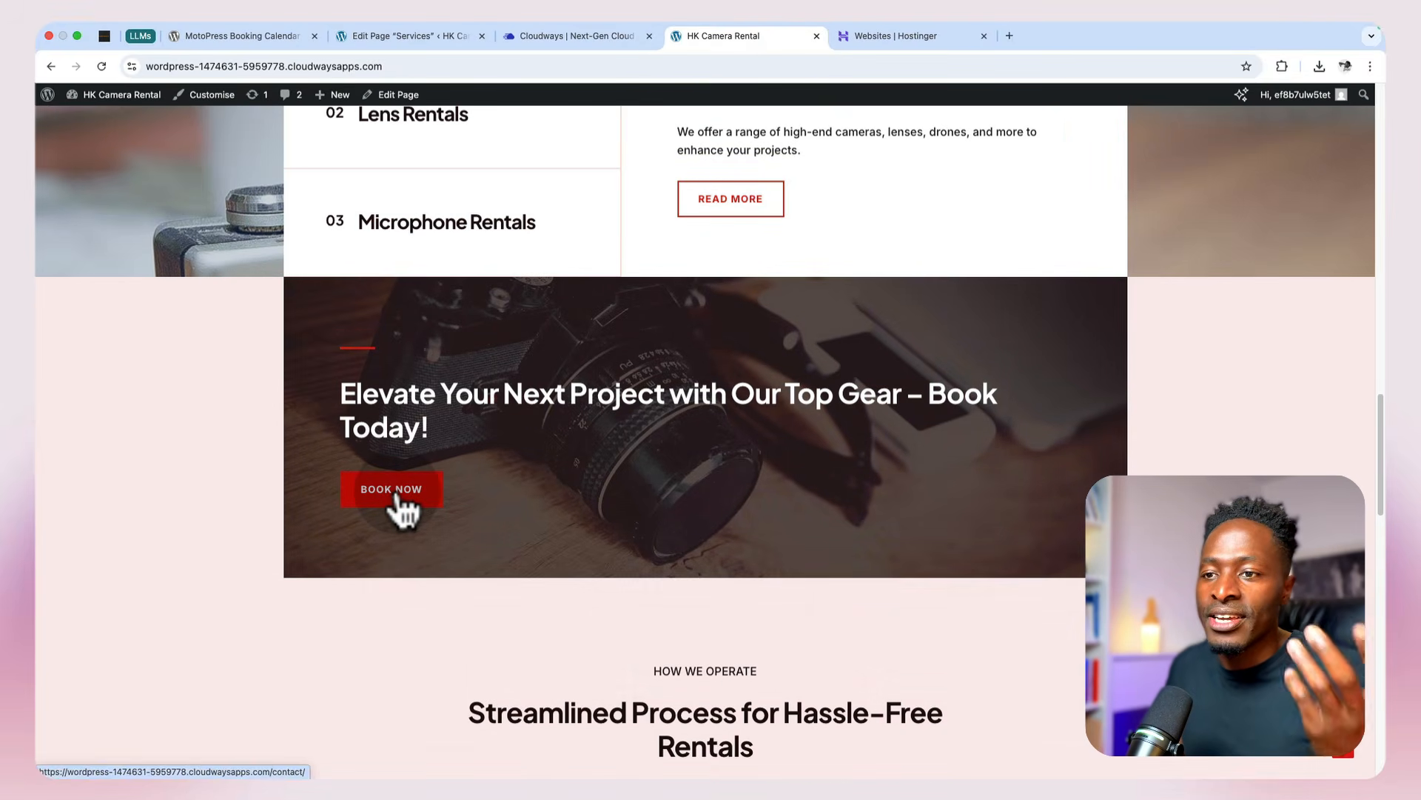
pyautogui.scroll(8, 396, 504)
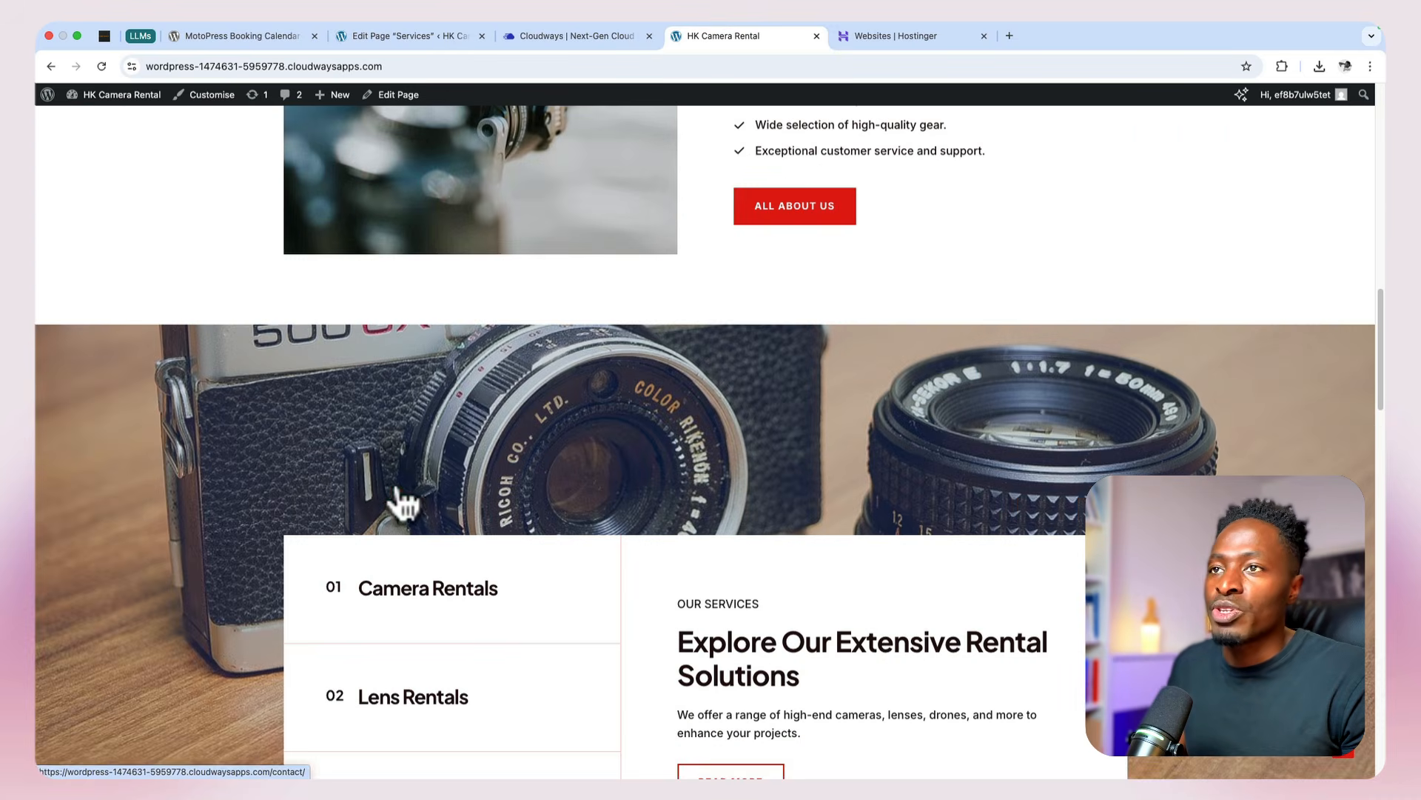
pyautogui.scroll(1, 570, 170)
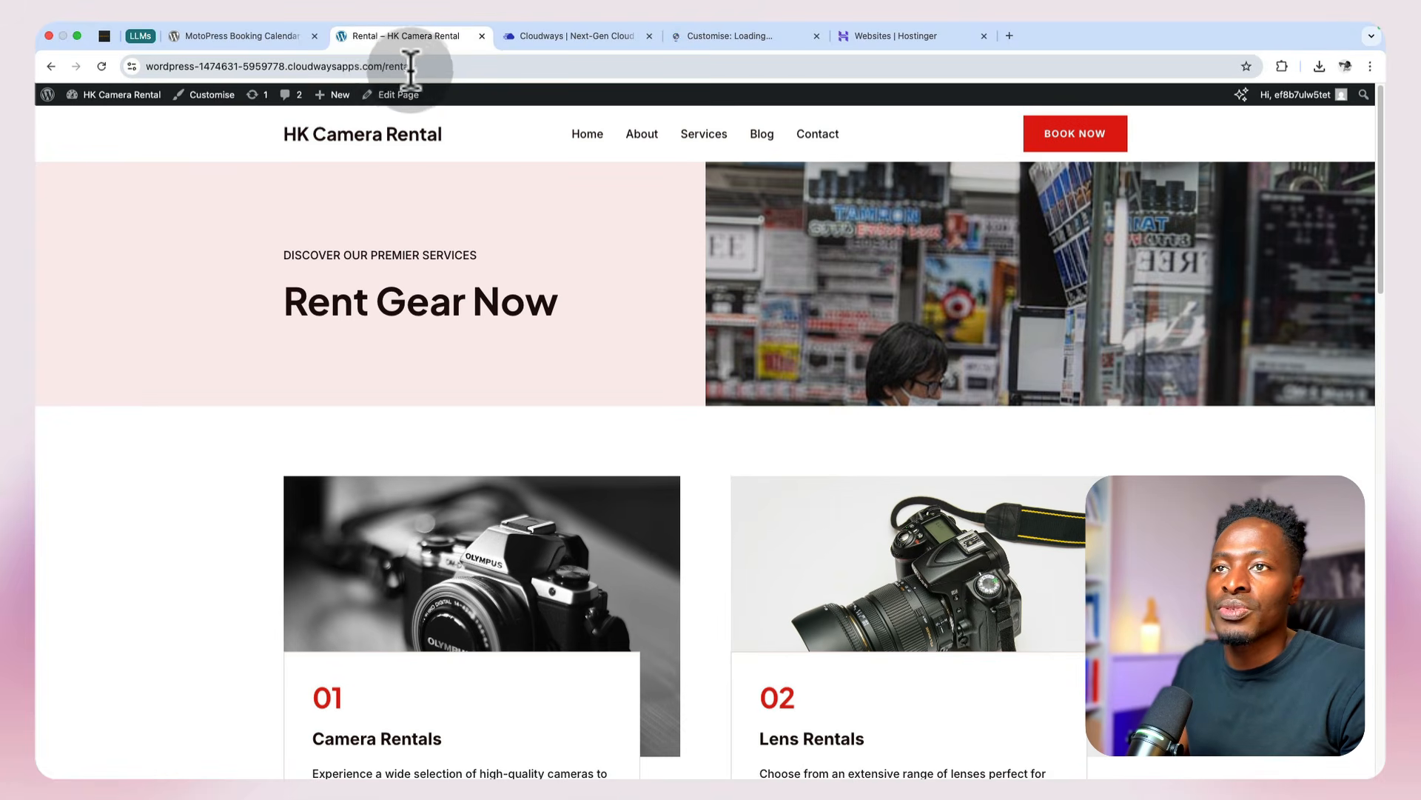
# Step: Copy the /rental/ path from the Rental page address, set it as the header Book Now button's link, and publish the customisation
pyautogui.click(384, 60)
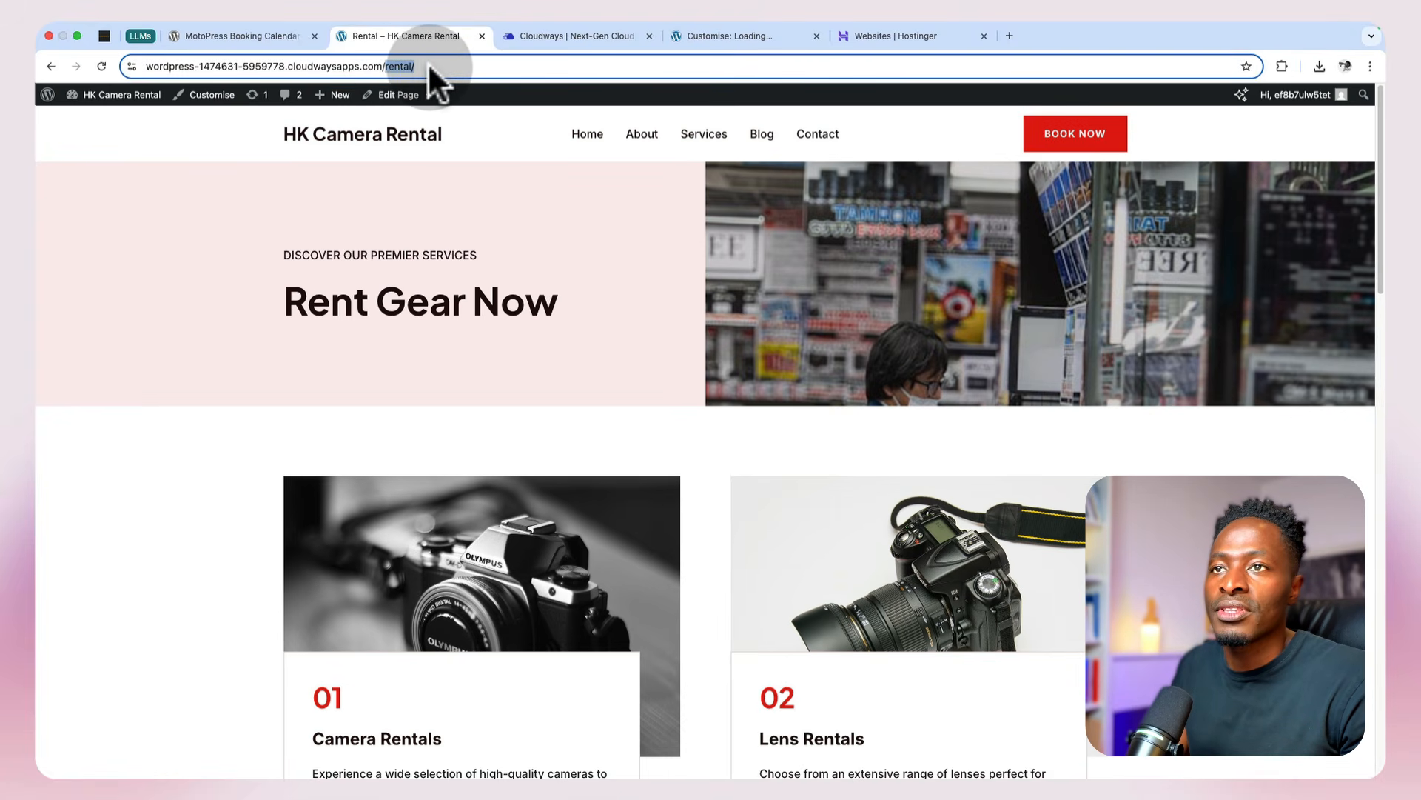
pyautogui.moveTo(419, 65); pyautogui.dragTo(490, 64)
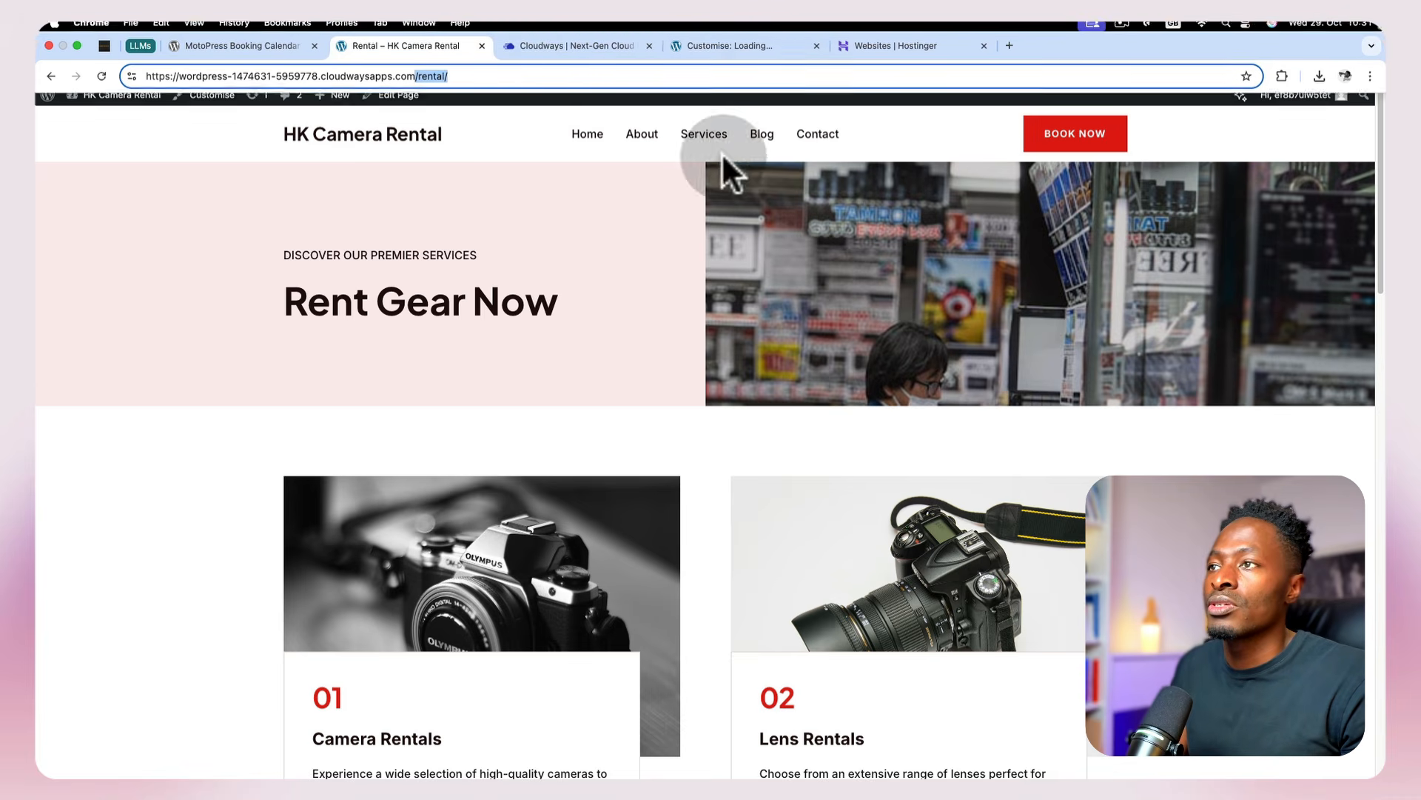
pyautogui.click(729, 37)
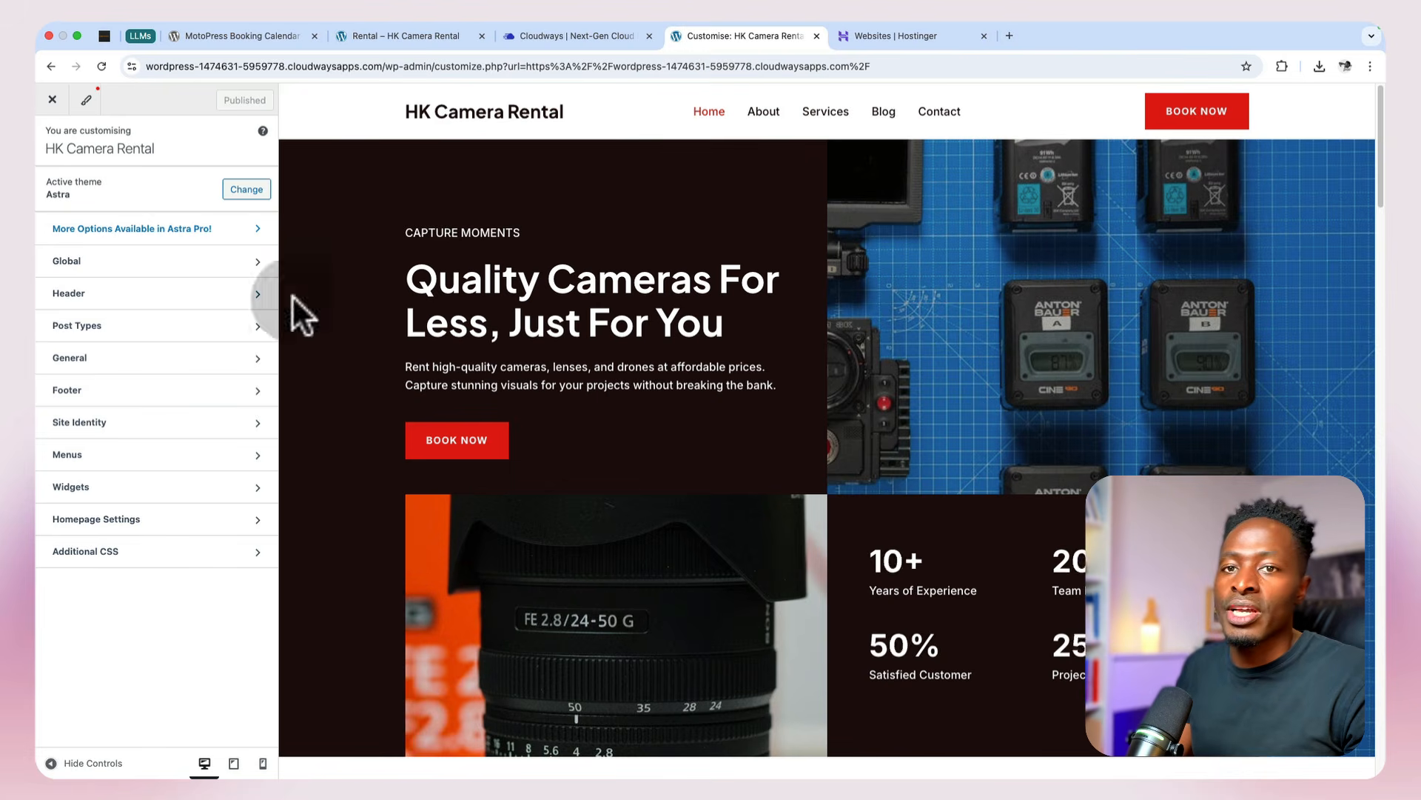
pyautogui.click(130, 296)
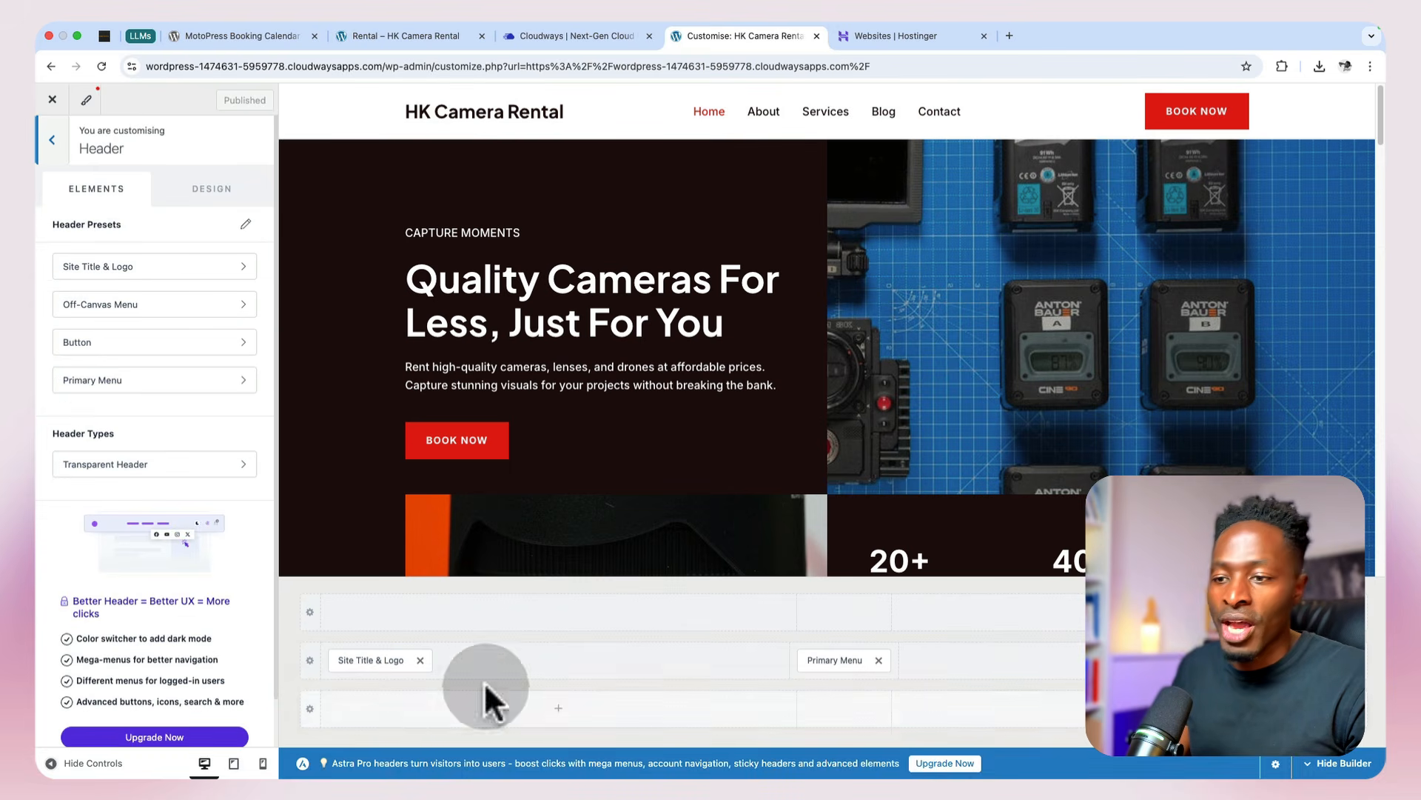
pyautogui.click(1316, 660)
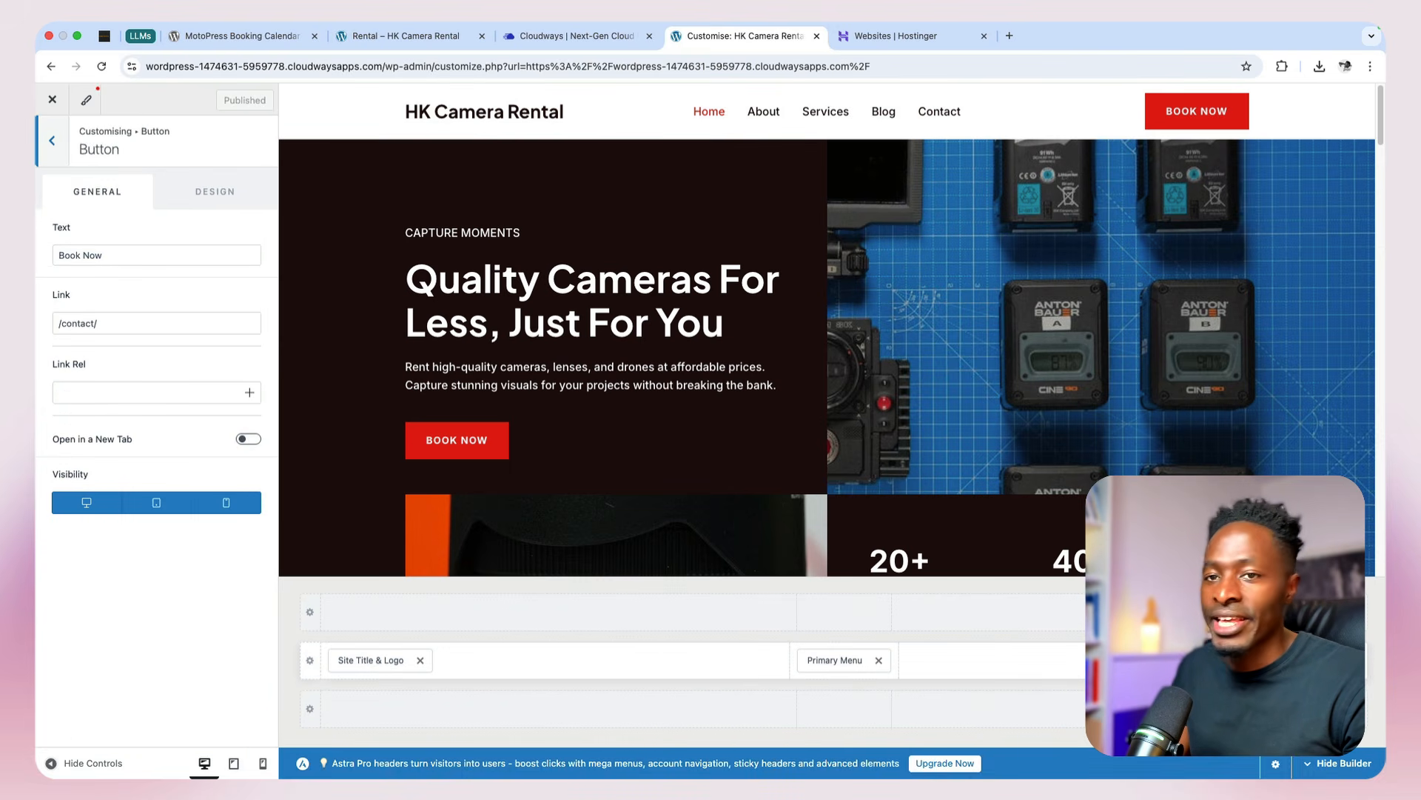
pyautogui.click(149, 330)
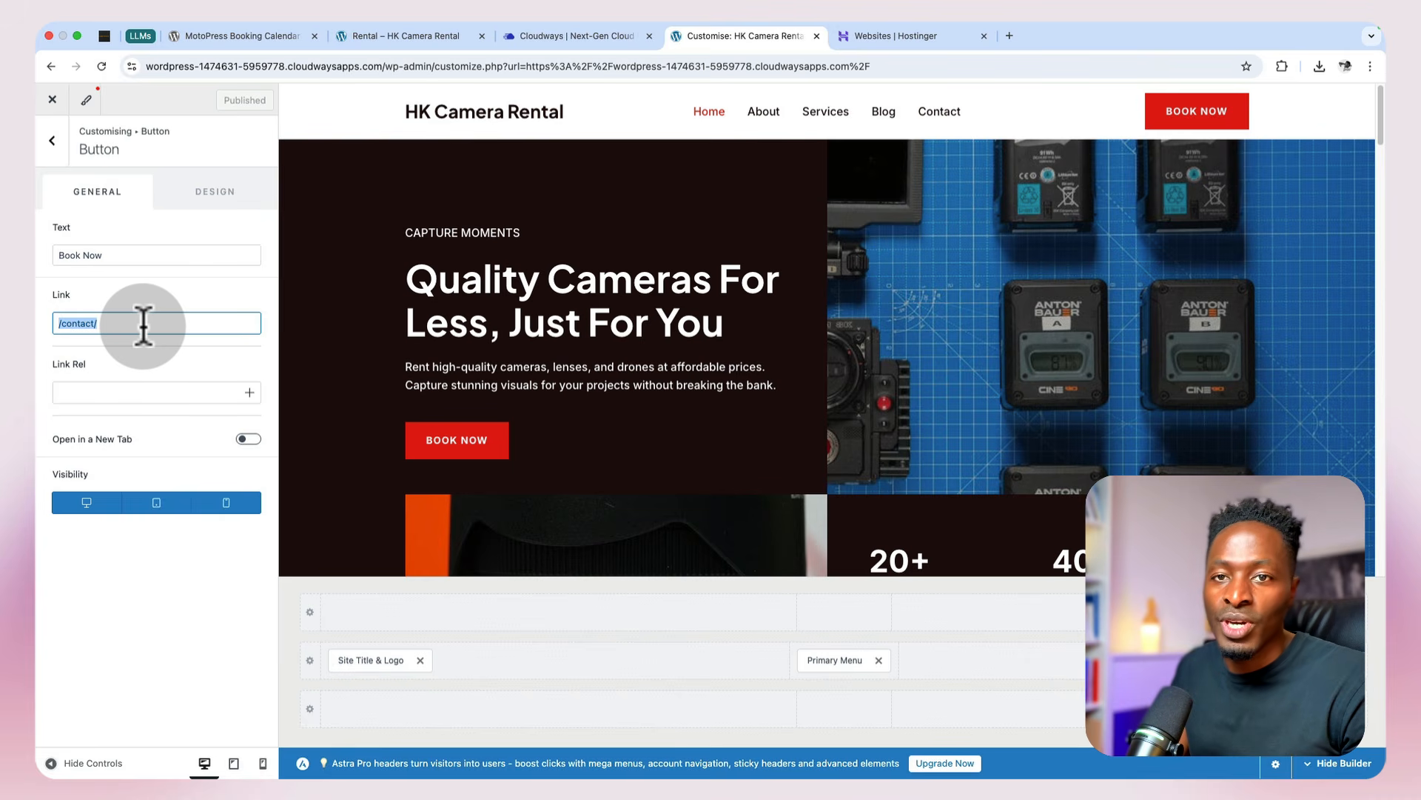
pyautogui.write('/rental/')
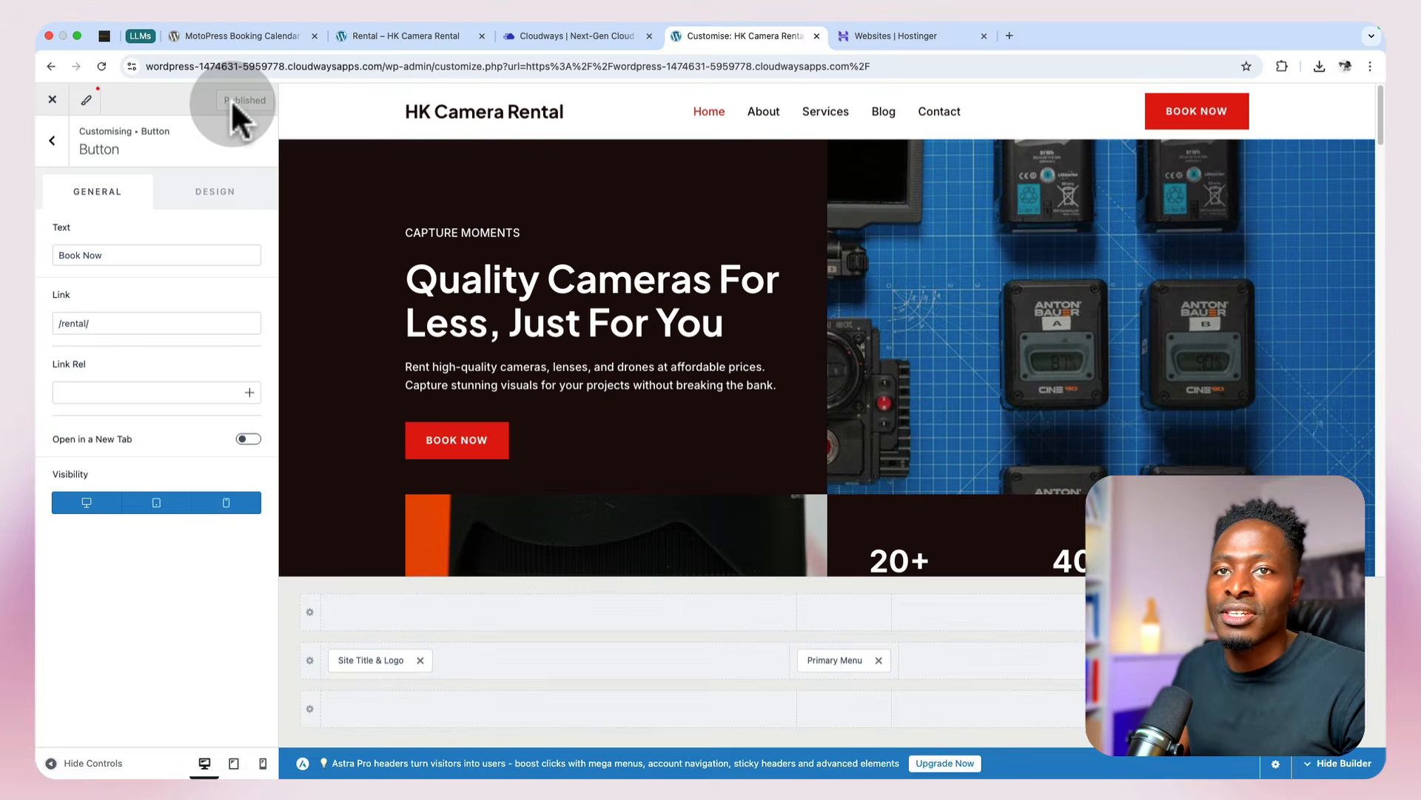
pyautogui.click(53, 142)
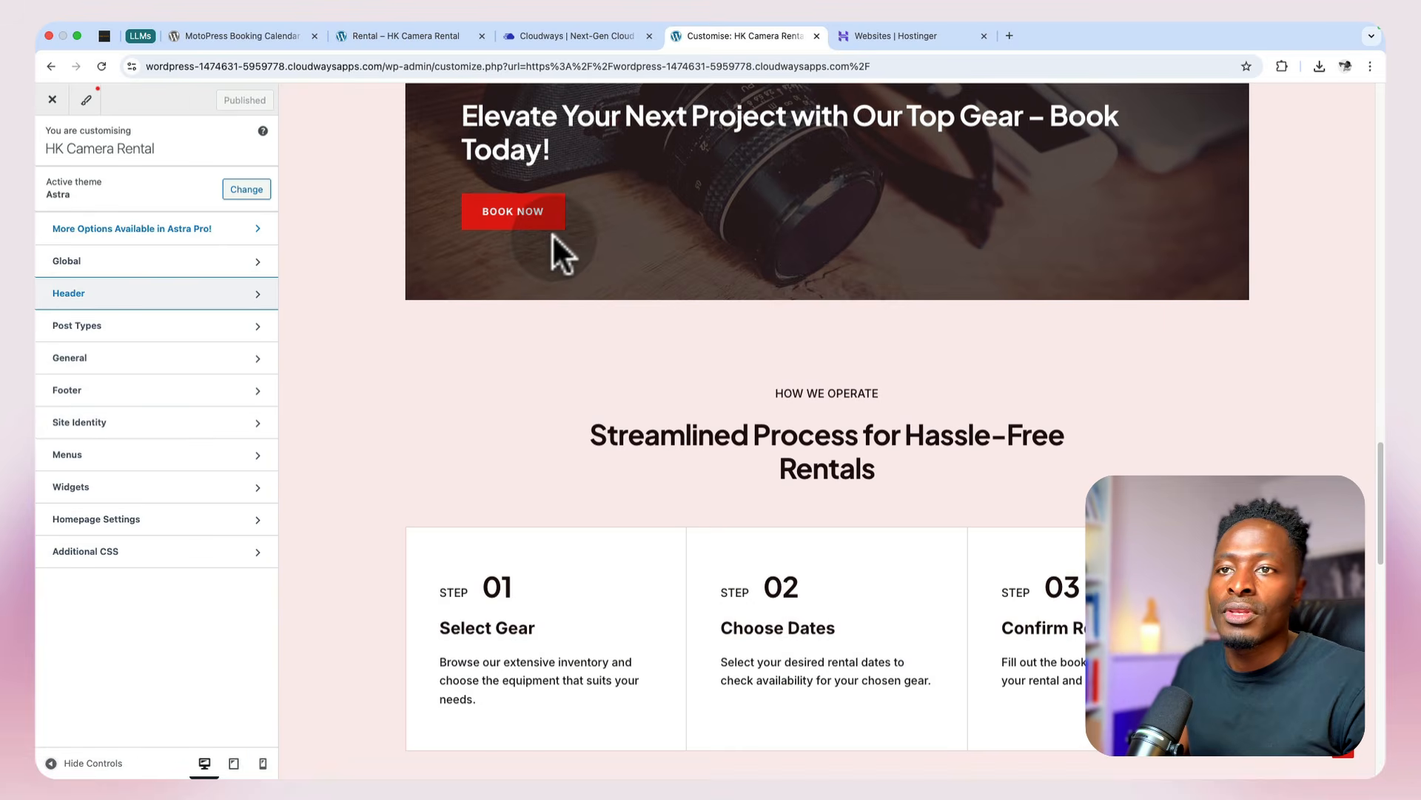
pyautogui.scroll(5, 494, 322)
pyautogui.scroll(10, 500, 531)
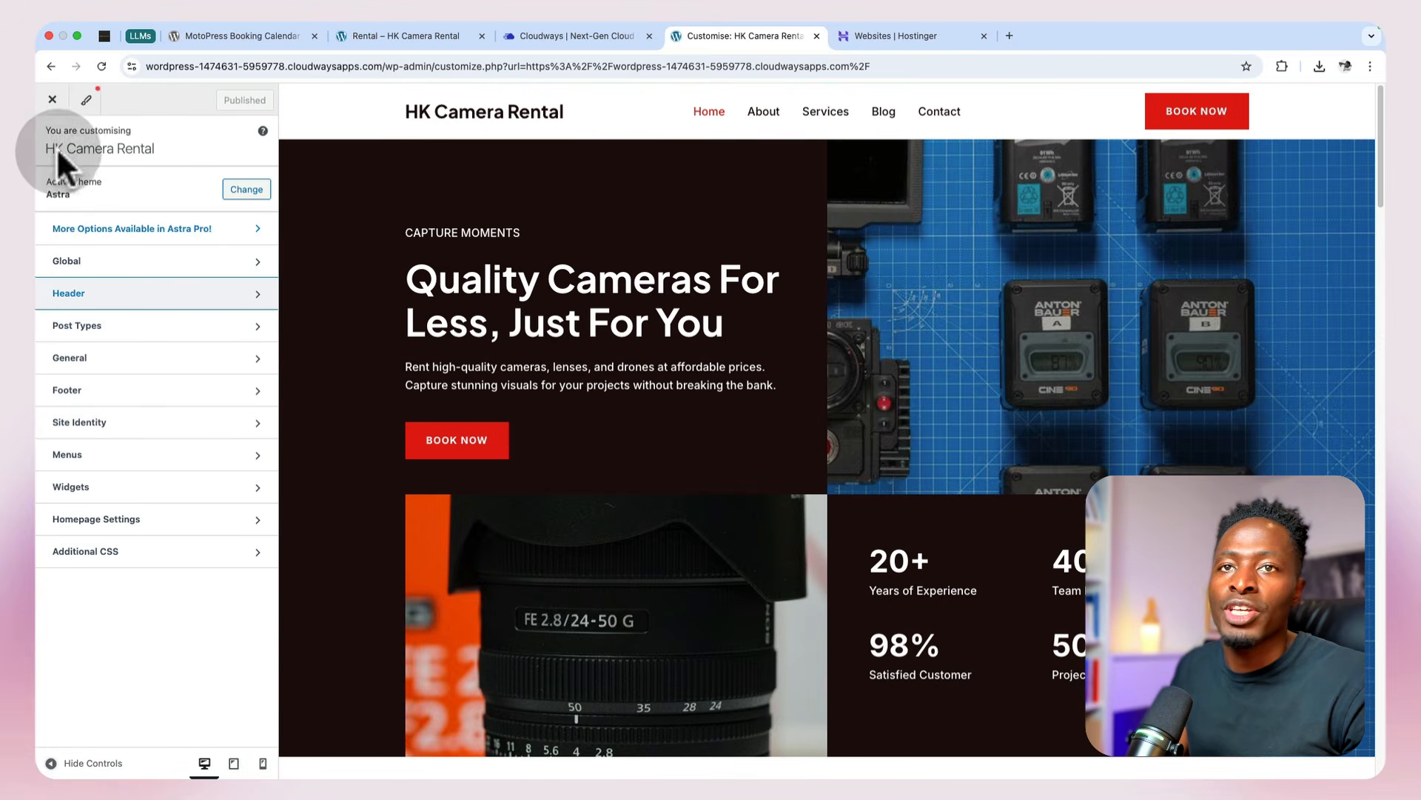
pyautogui.click(52, 99)
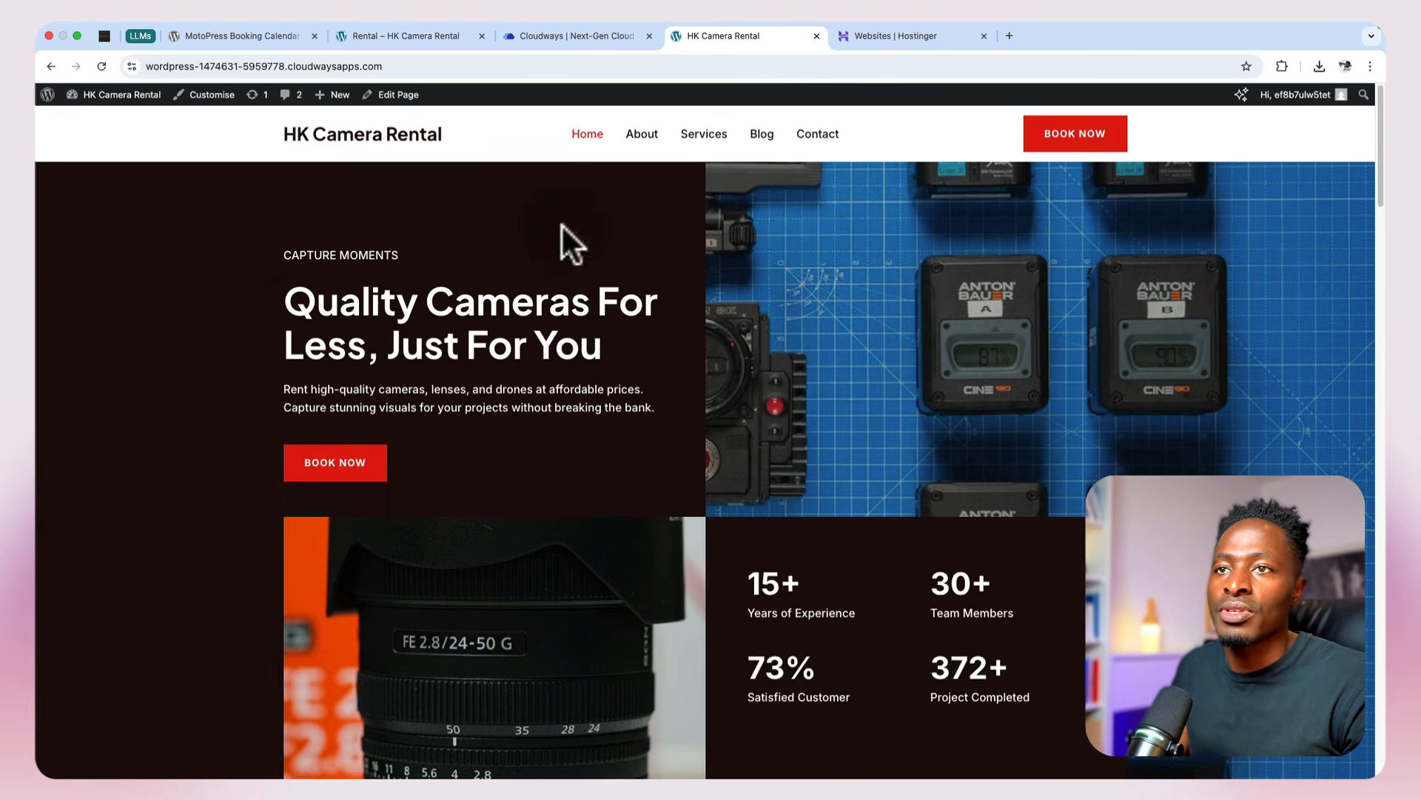
# Step: Edit the Home page, set the hero info box's Book Now call-to-action link to /rental/, and save the page
pyautogui.click(397, 96)
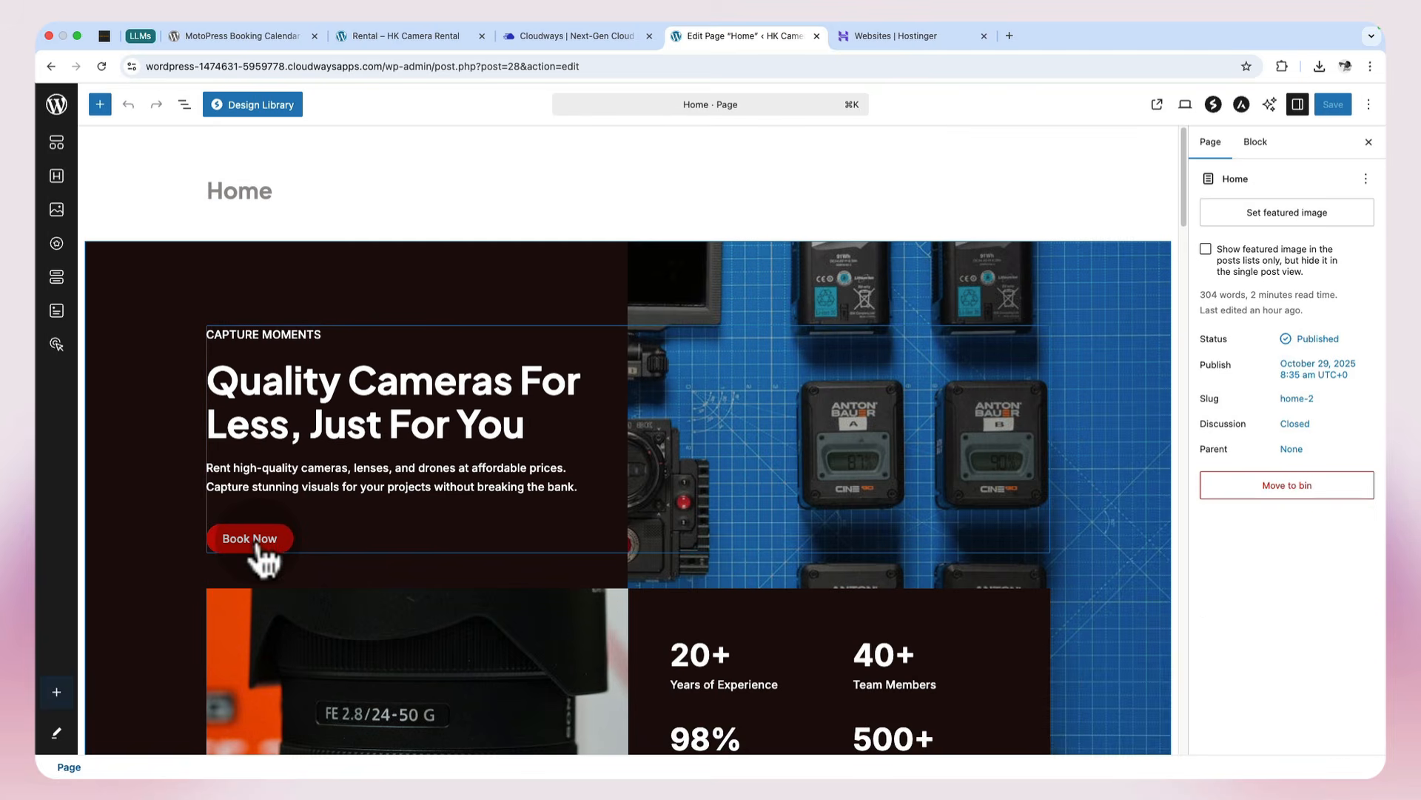
pyautogui.click(257, 546)
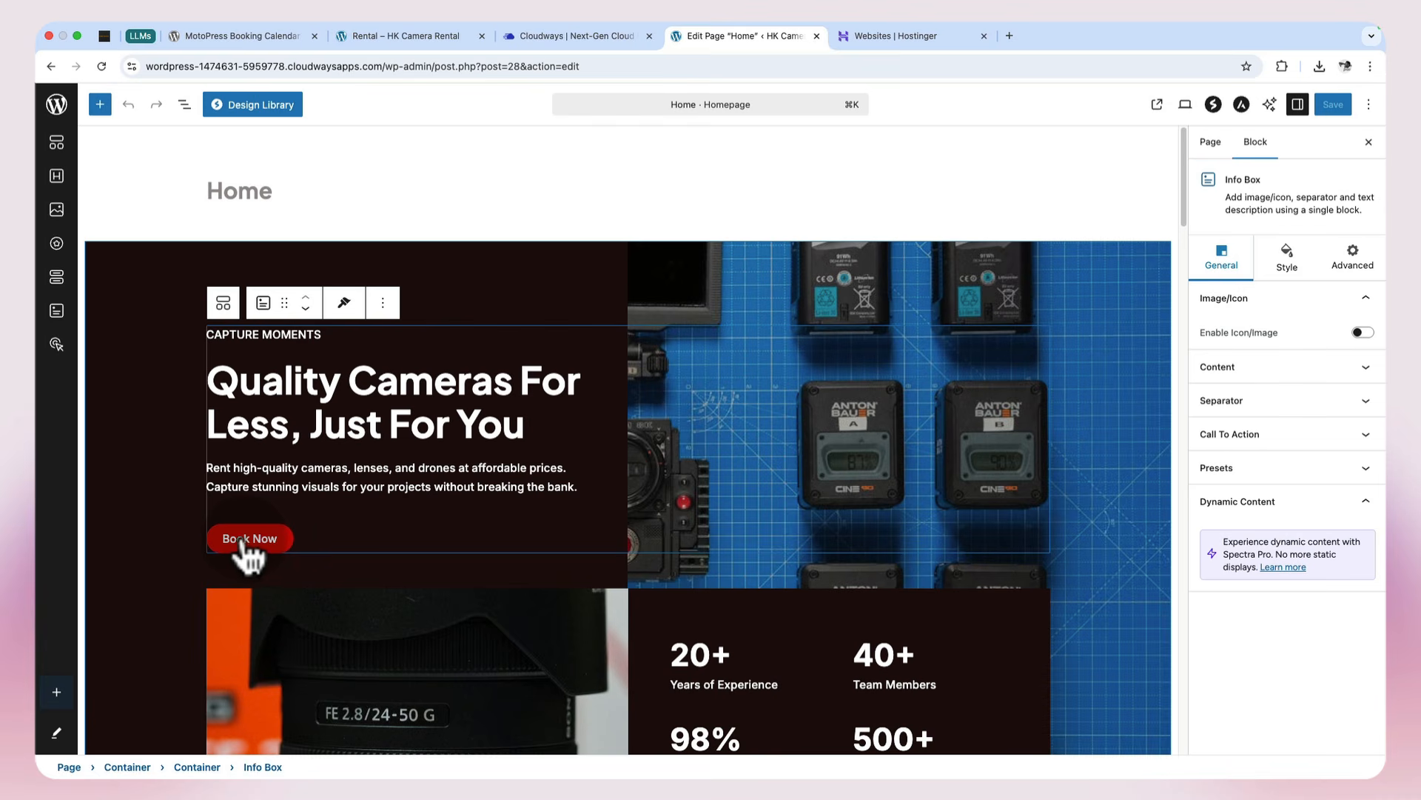
pyautogui.click(1266, 435)
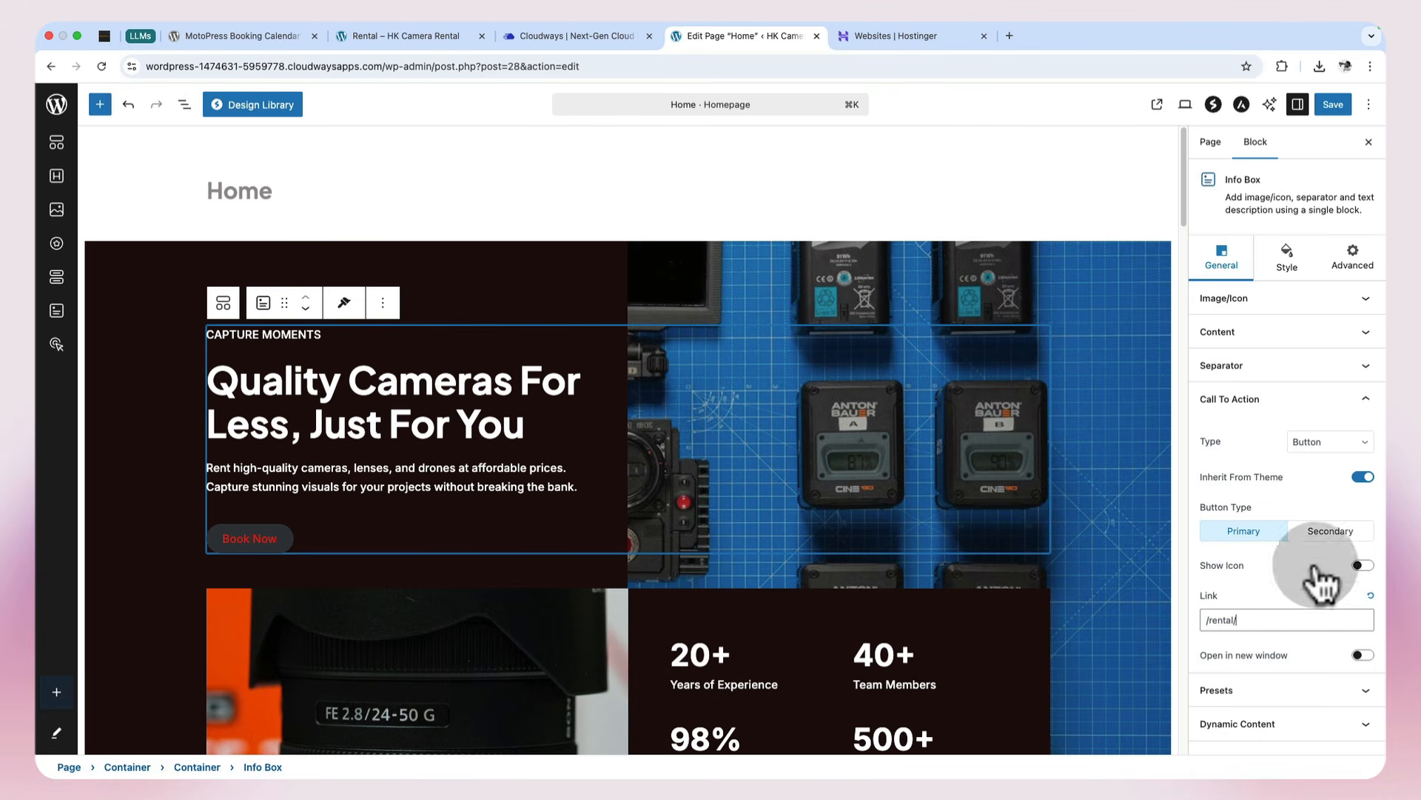
pyautogui.click(1330, 108)
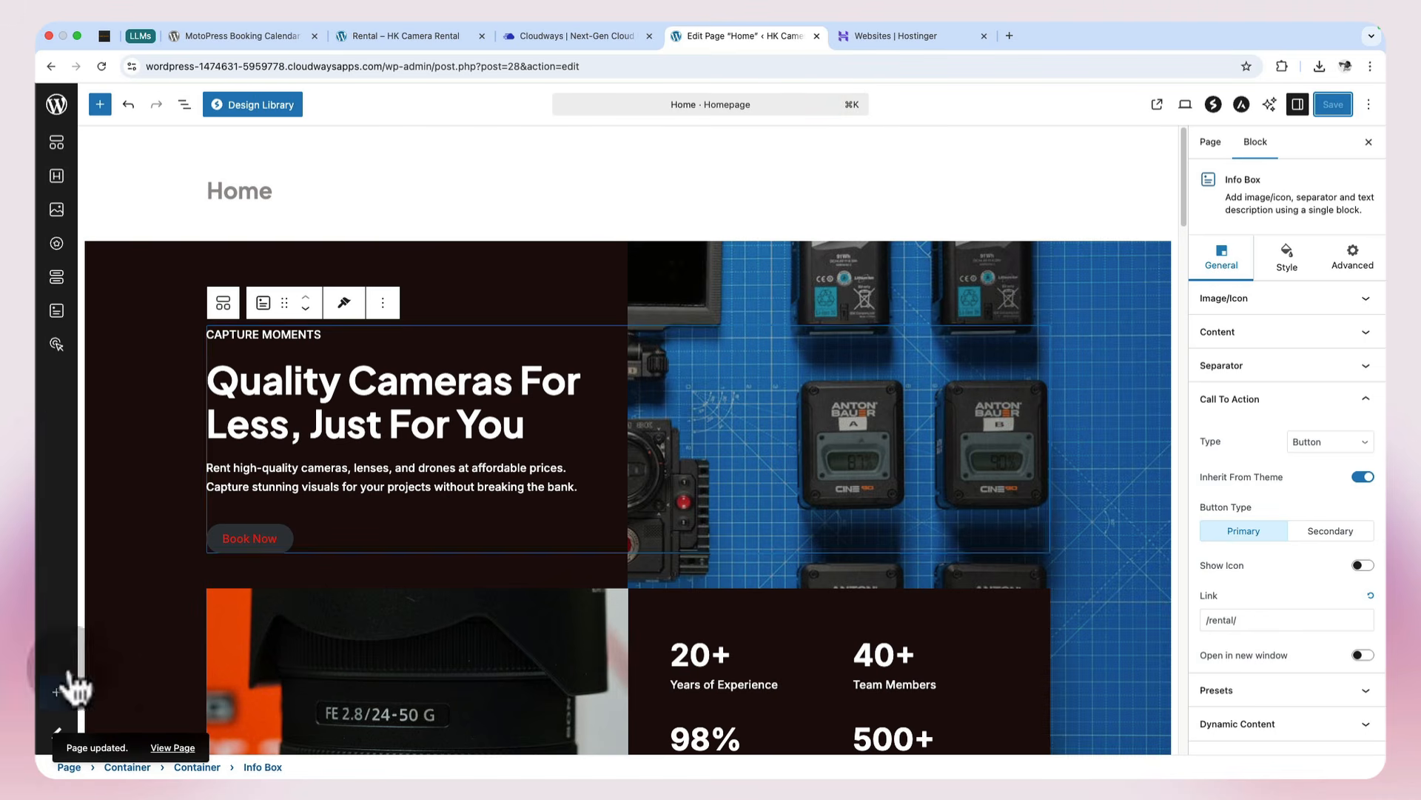
# Step: Test the hero and header Book Now buttons on the live home page and look over the Rental page
pyautogui.click(166, 744)
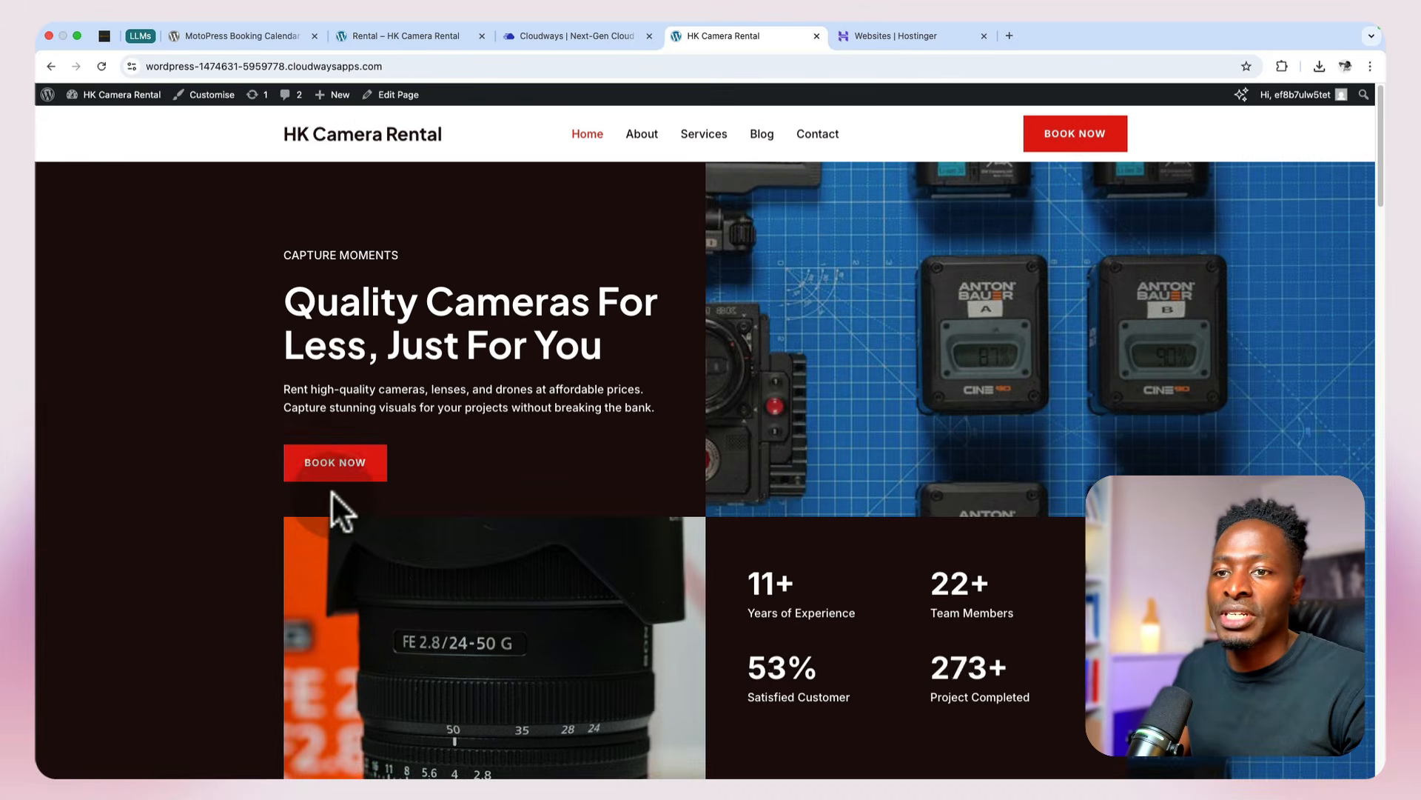
pyautogui.click(341, 465)
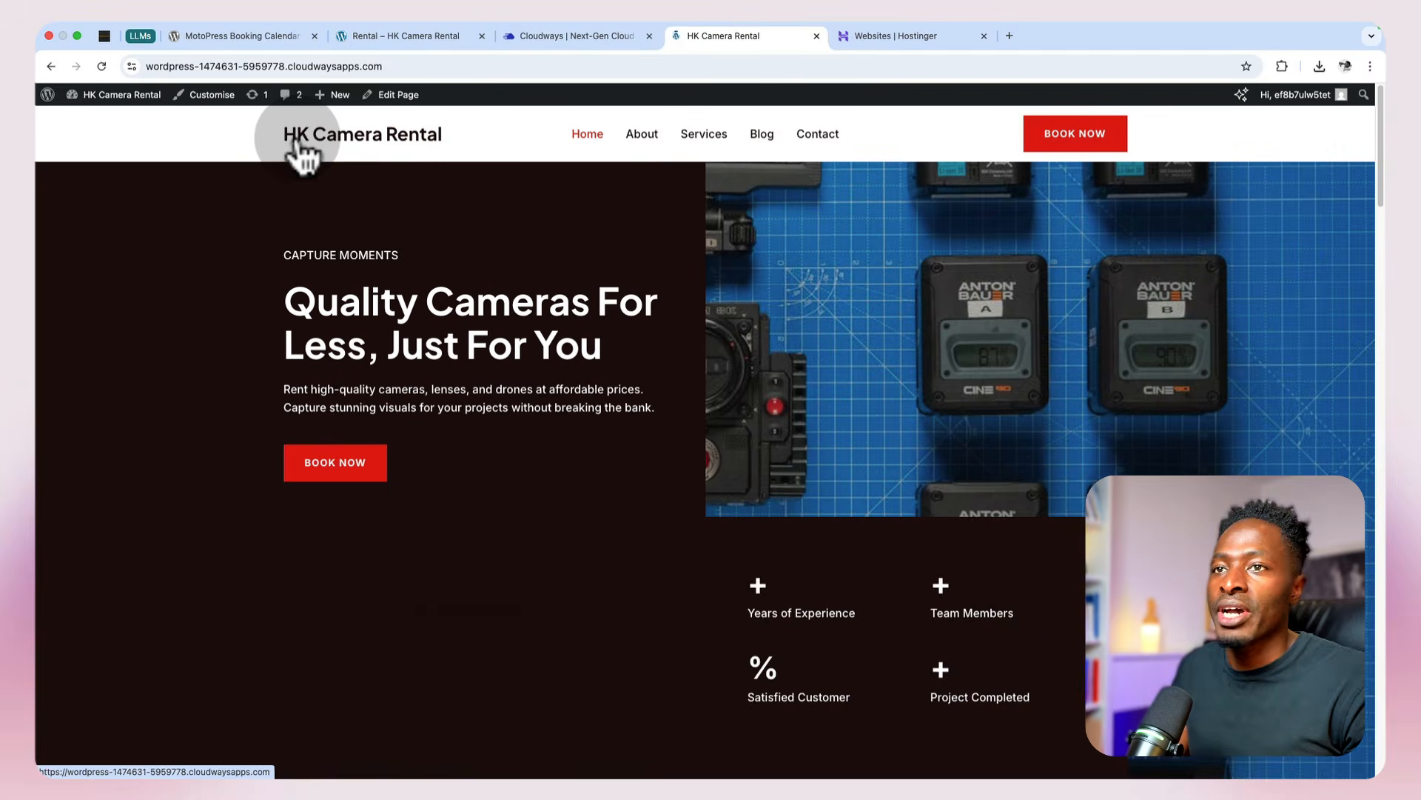
pyautogui.click(1050, 144)
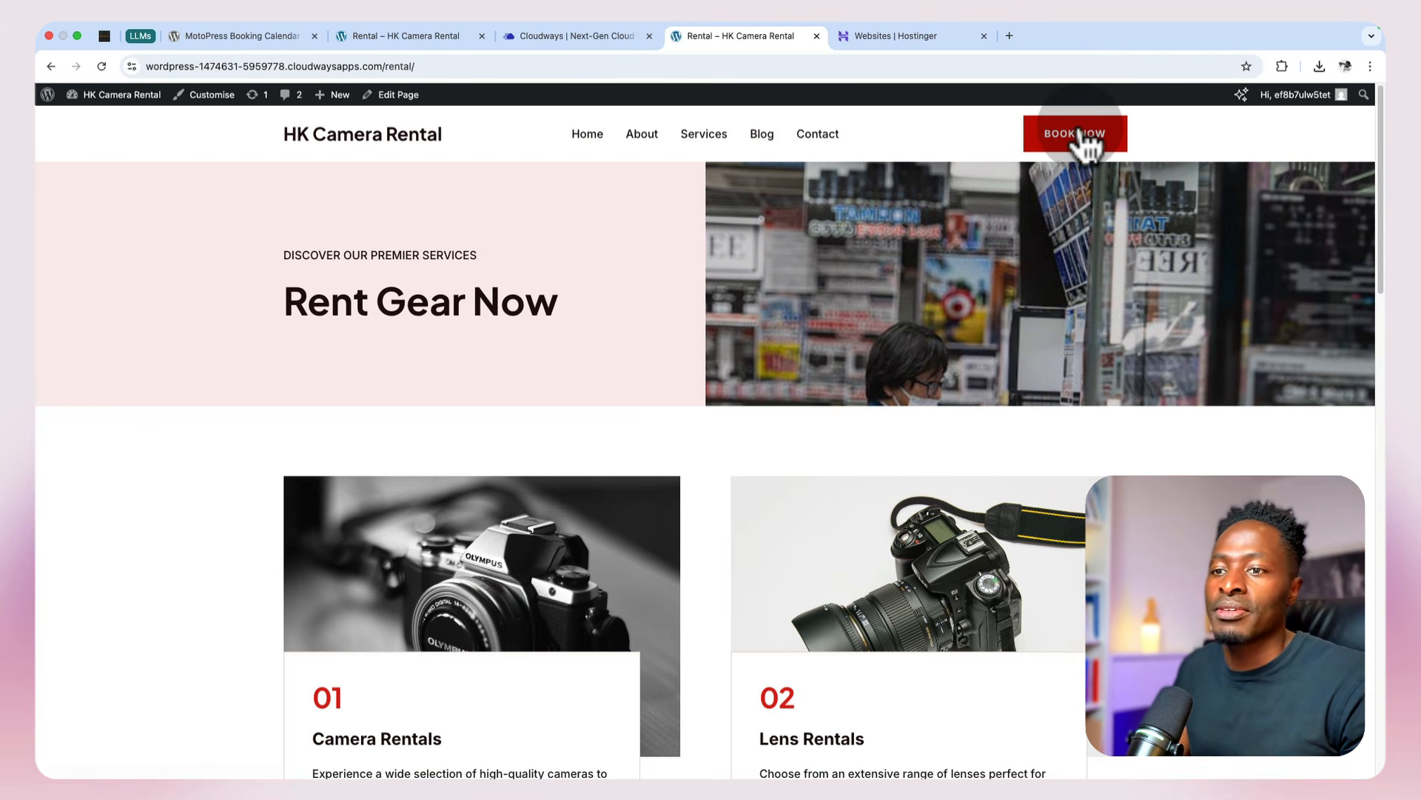
pyautogui.scroll(-1, 1022, 430)
pyautogui.scroll(-3, 1020, 419)
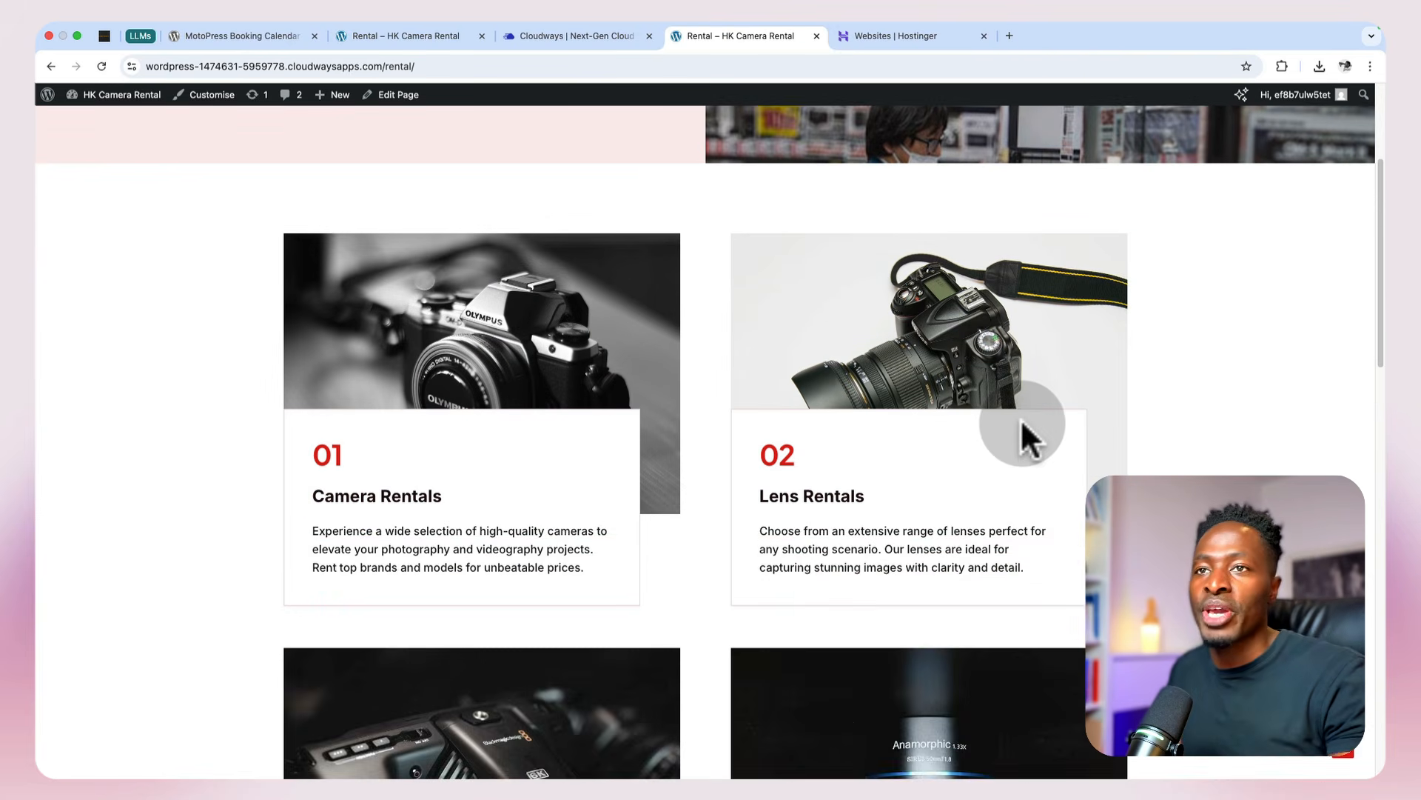
pyautogui.scroll(3, 1020, 419)
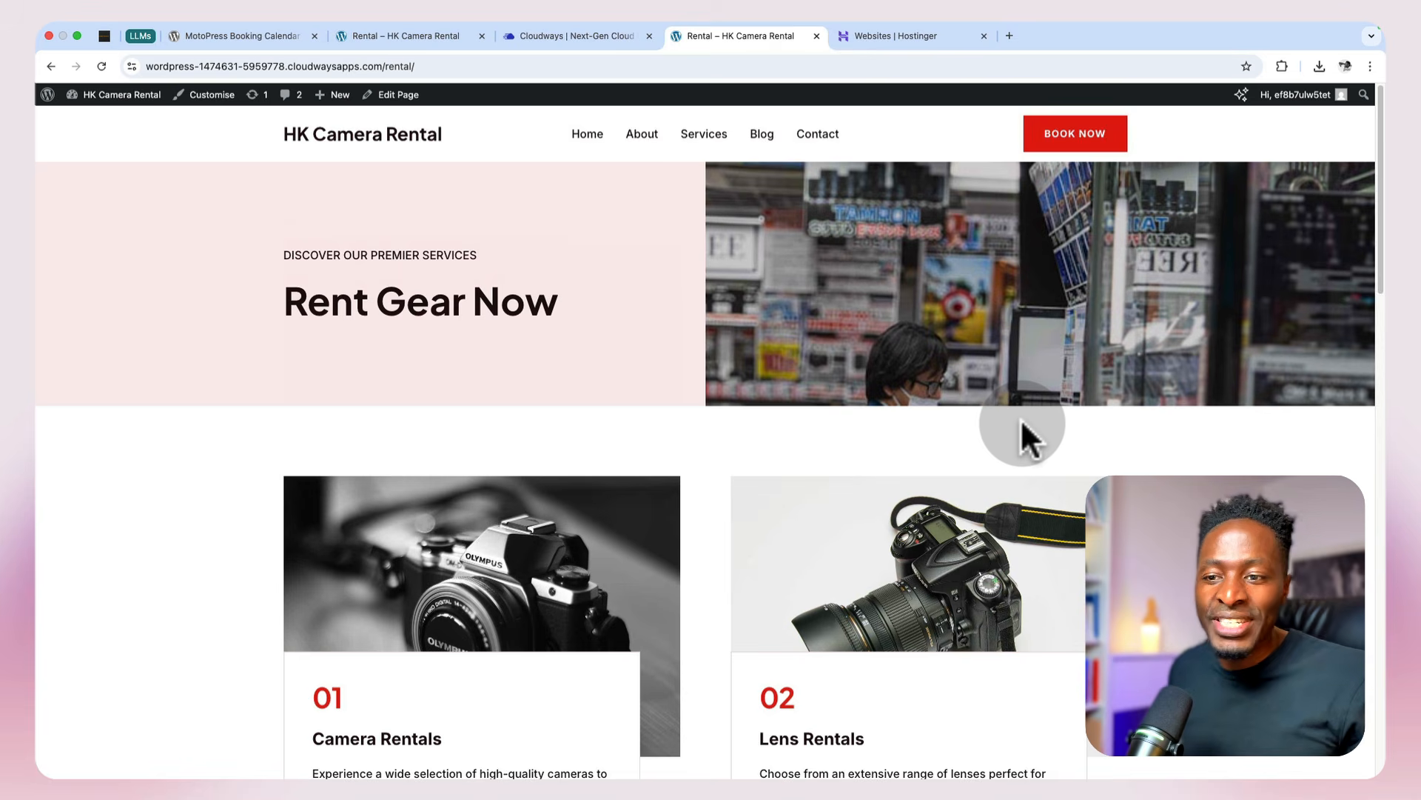
# Step: Open the Rental page for editing and insert a Booking Calendar block below the description in the Camera Rentals card
pyautogui.scroll(-2, 1020, 419)
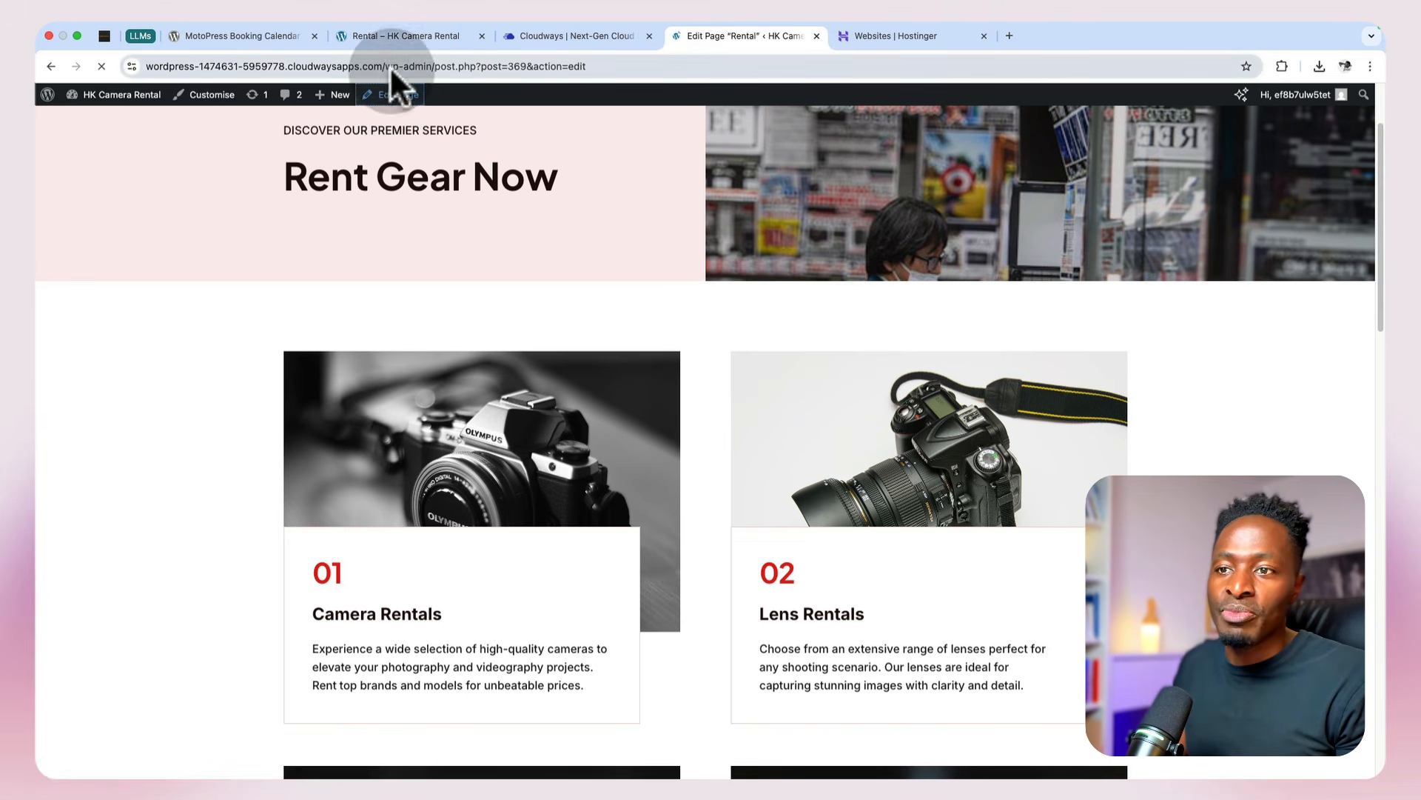
pyautogui.scroll(-6, 385, 563)
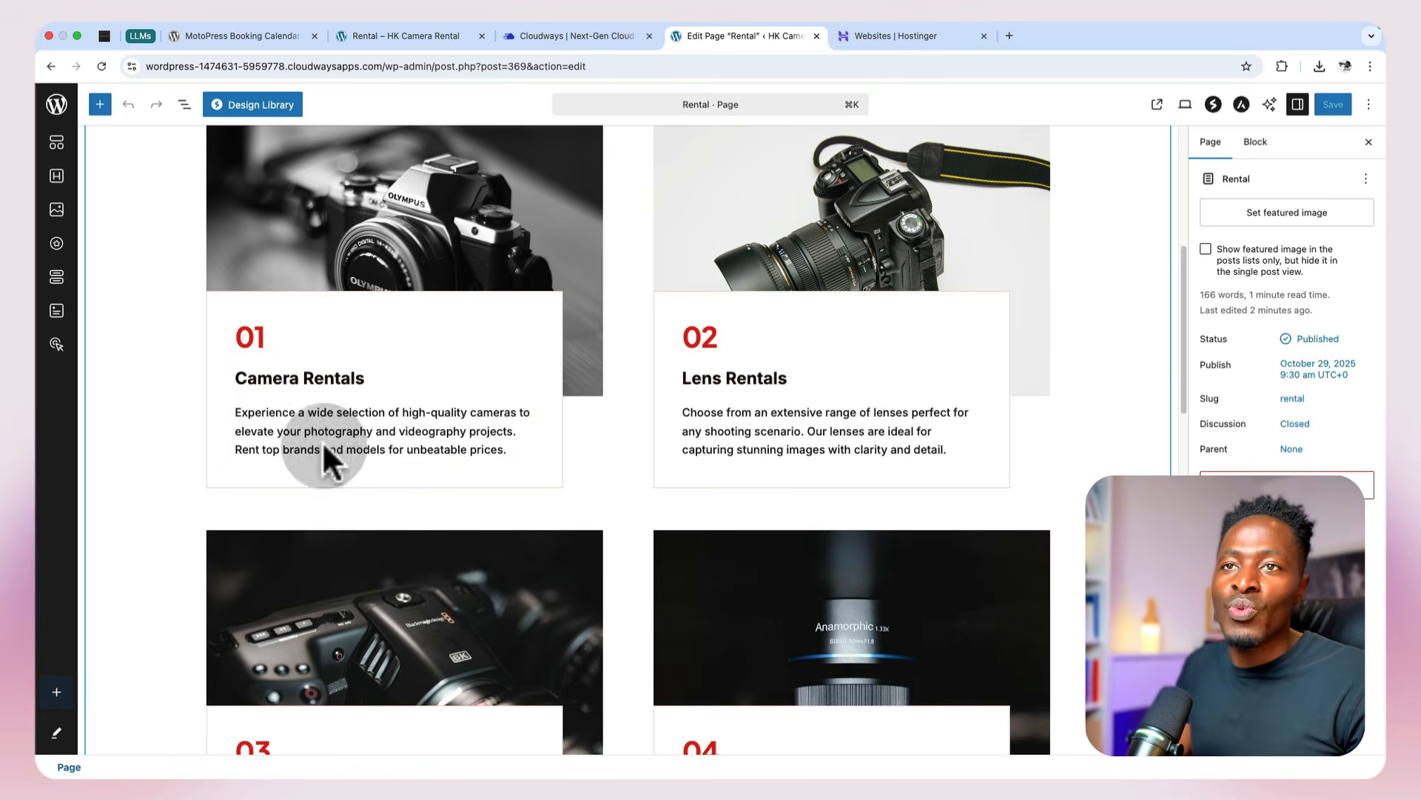
pyautogui.click(115, 109)
pyautogui.click(143, 184)
pyautogui.write('cal')
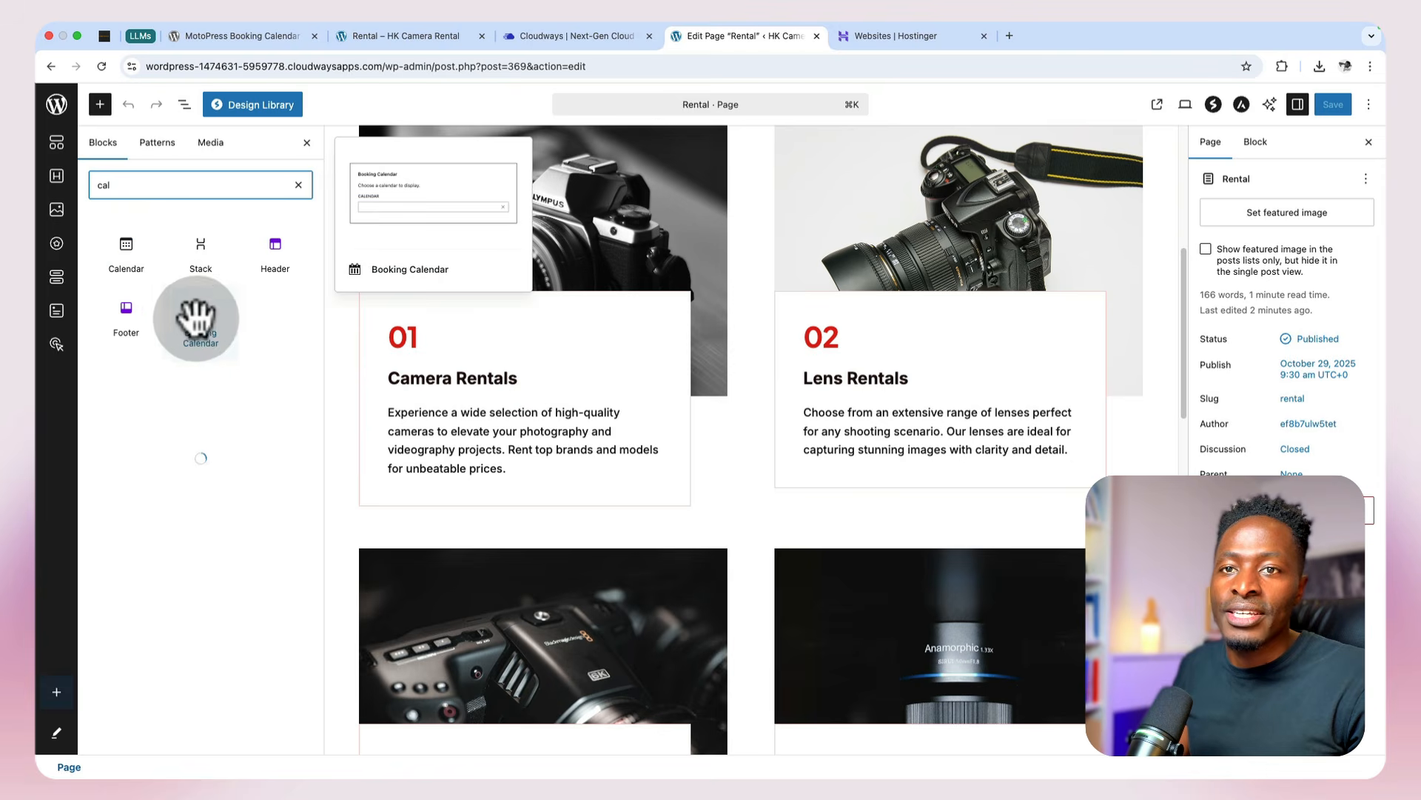
pyautogui.moveTo(200, 337); pyautogui.dragTo(410, 465)
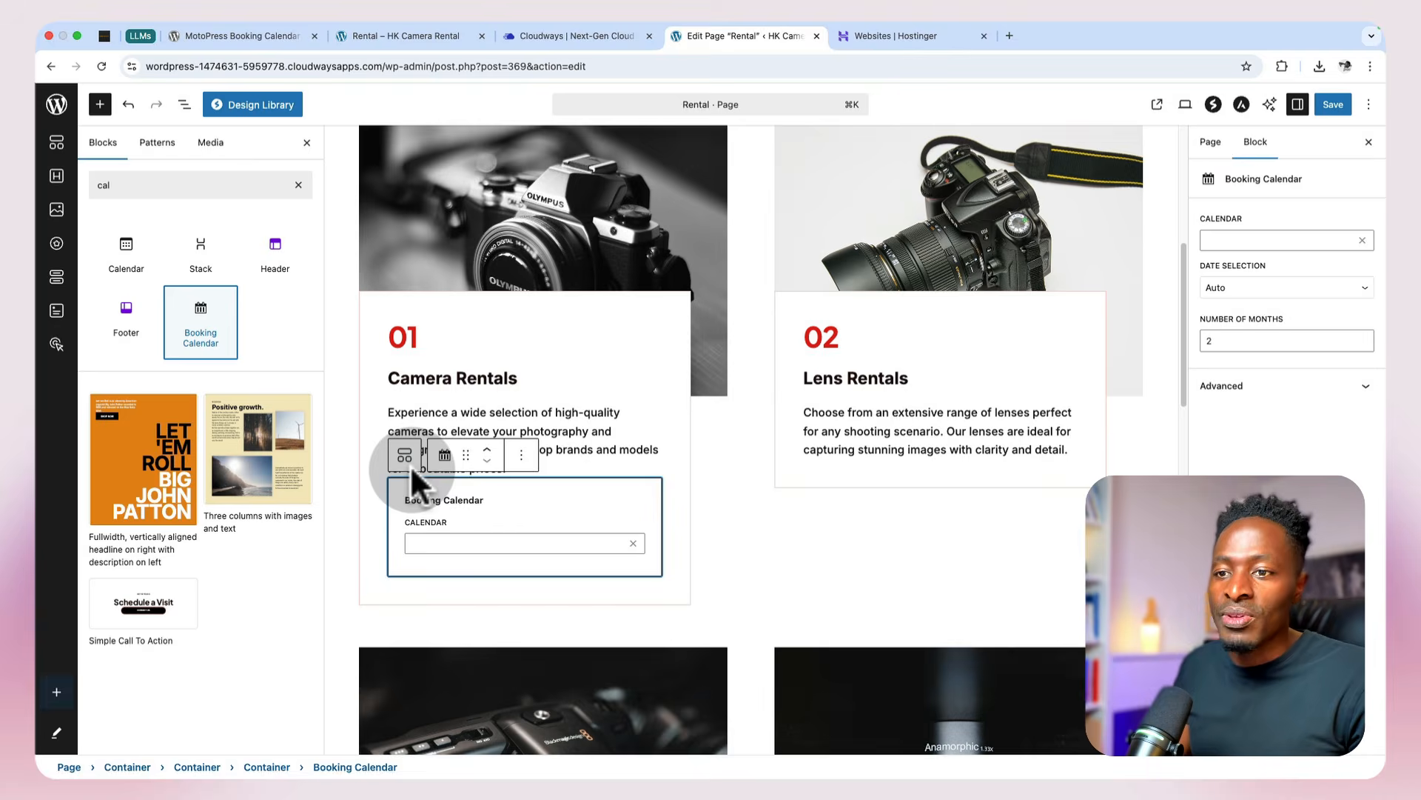
# Step: Assign the Cameras calendar to the Booking Calendar block, set its number of months to 1, and save the page
pyautogui.click(462, 547)
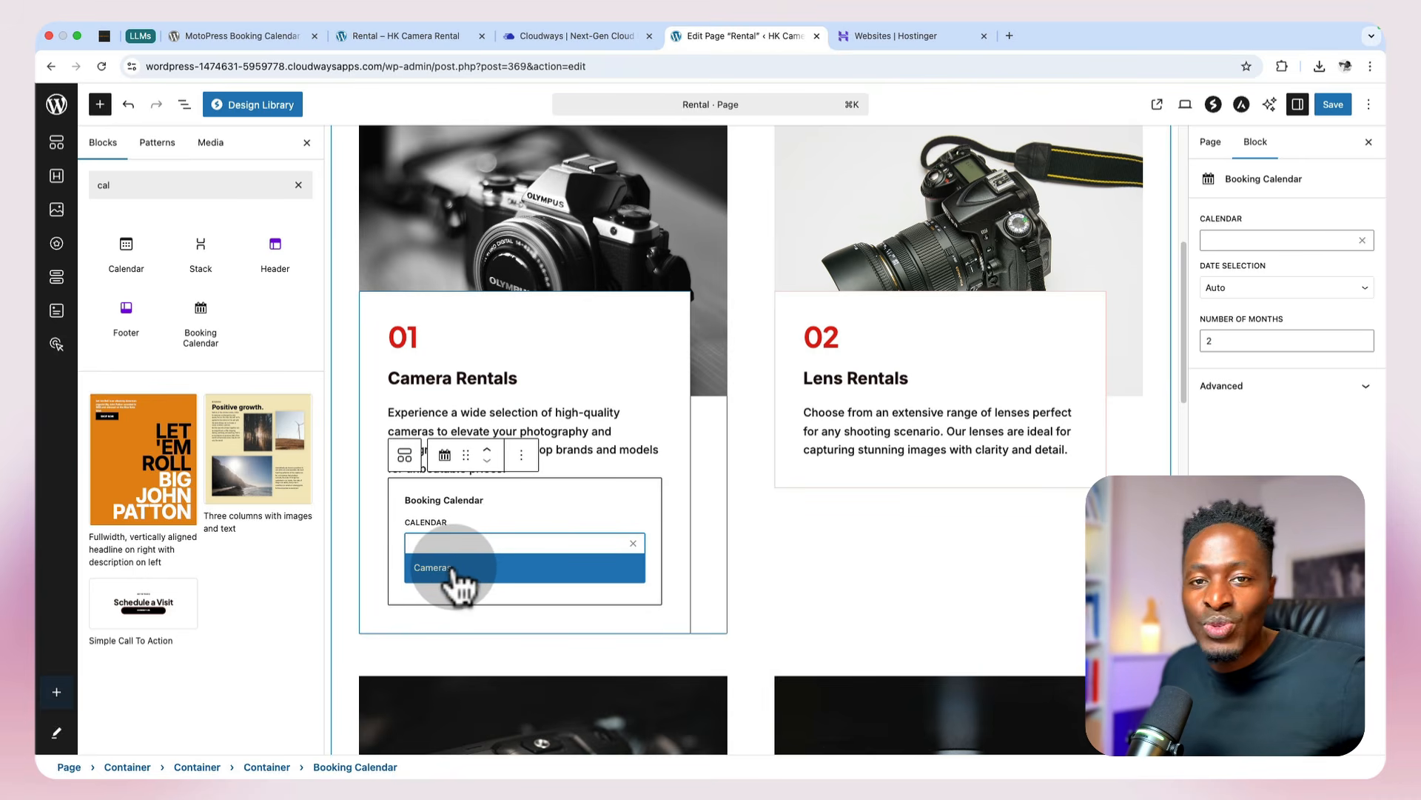
pyautogui.click(451, 570)
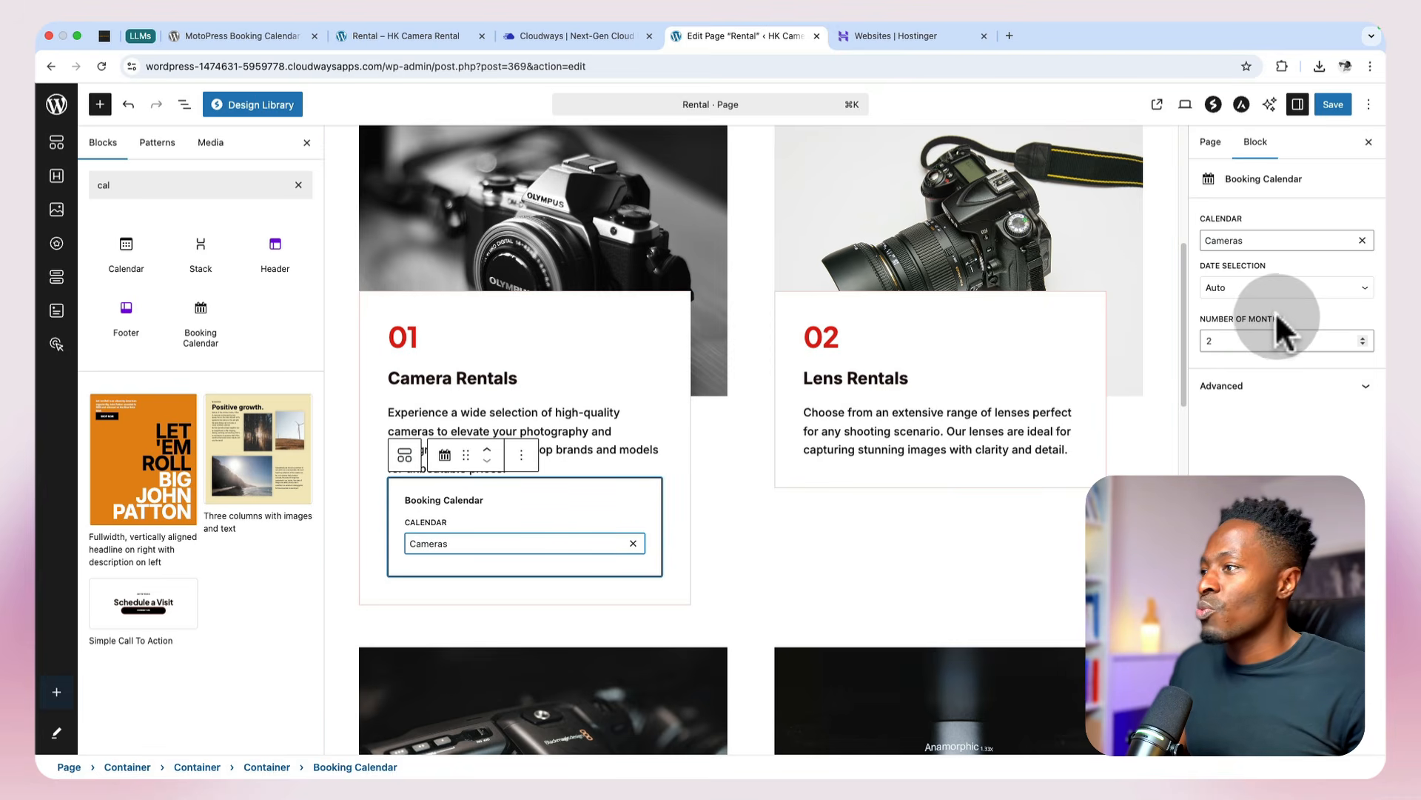
pyautogui.moveTo(1253, 340); pyautogui.dragTo(1177, 344)
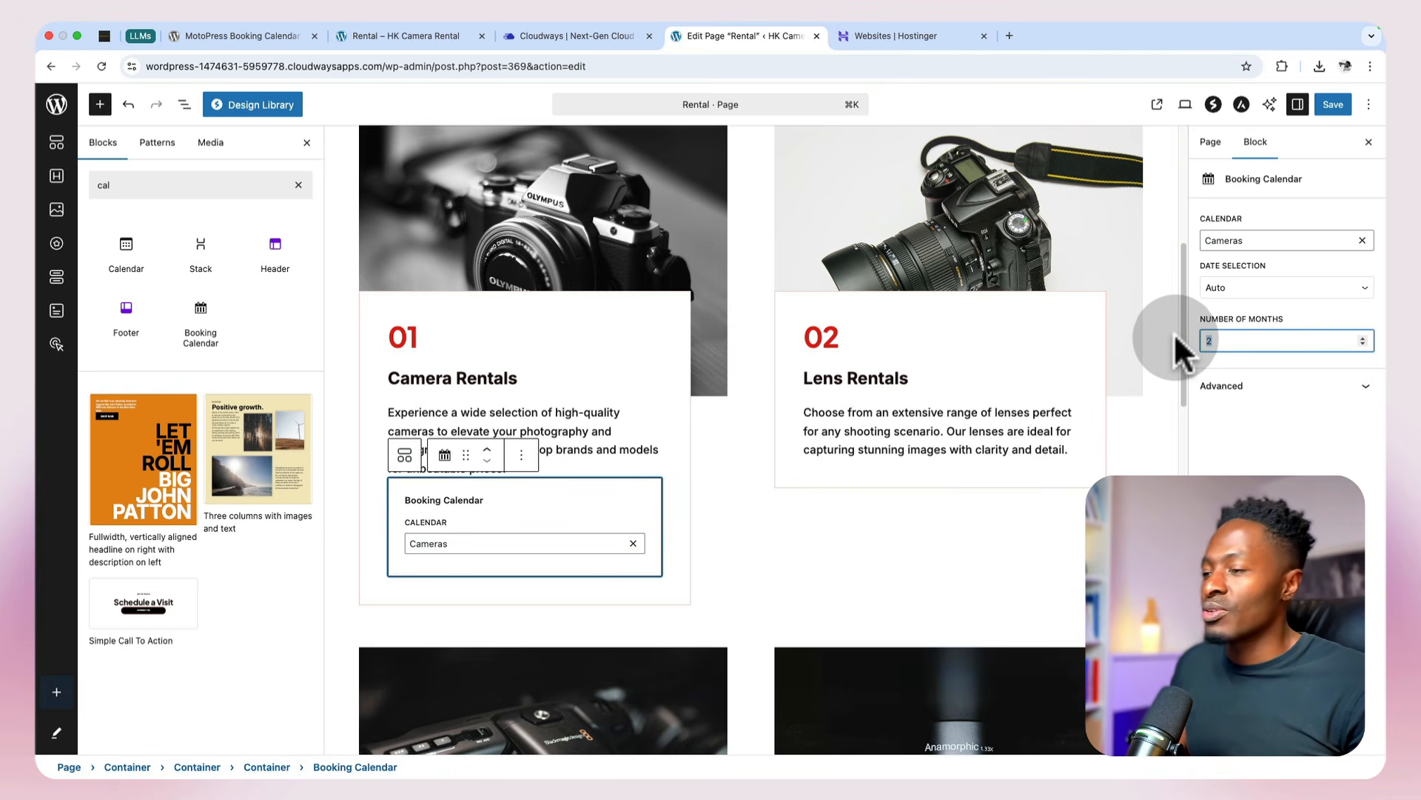
pyautogui.write('1')
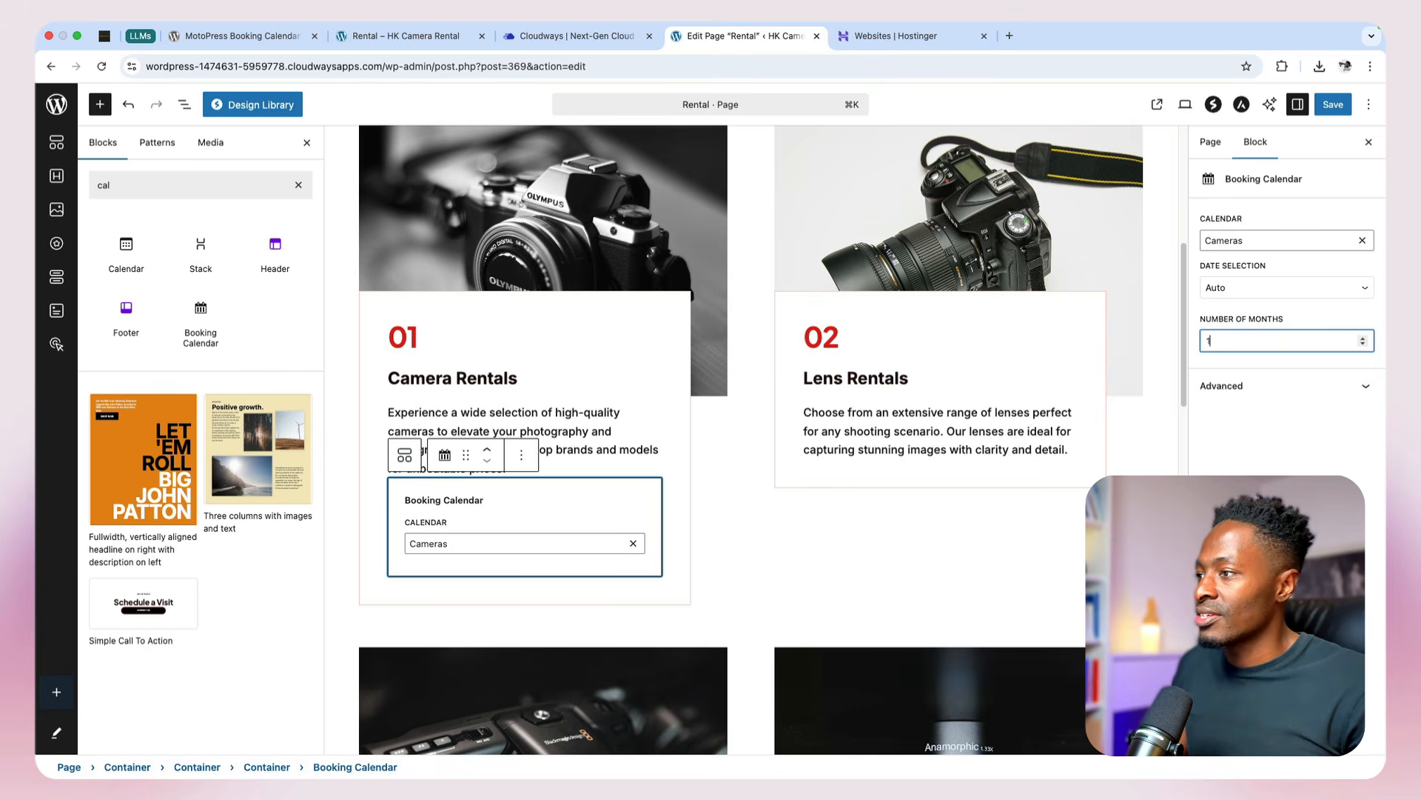
pyautogui.click(1320, 474)
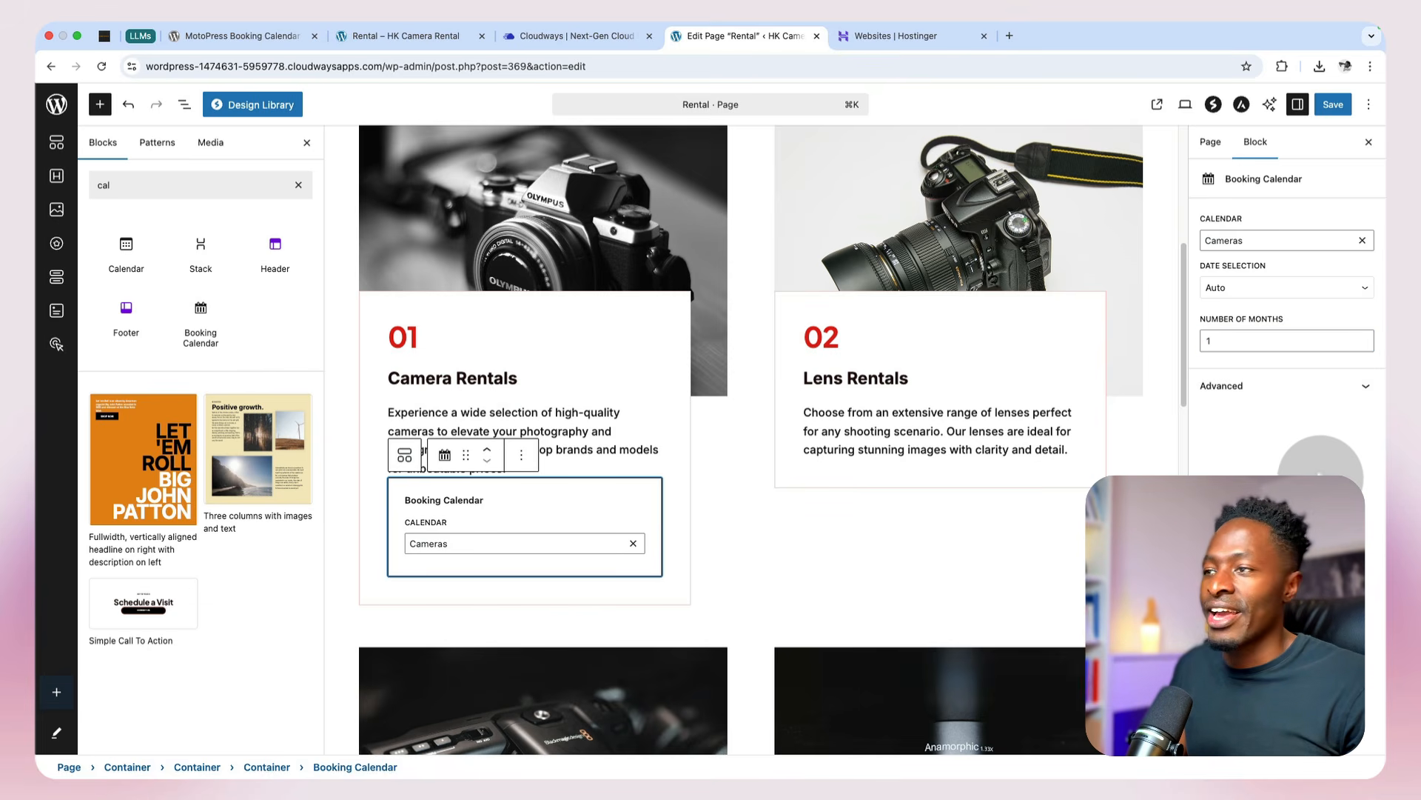
pyautogui.click(1333, 105)
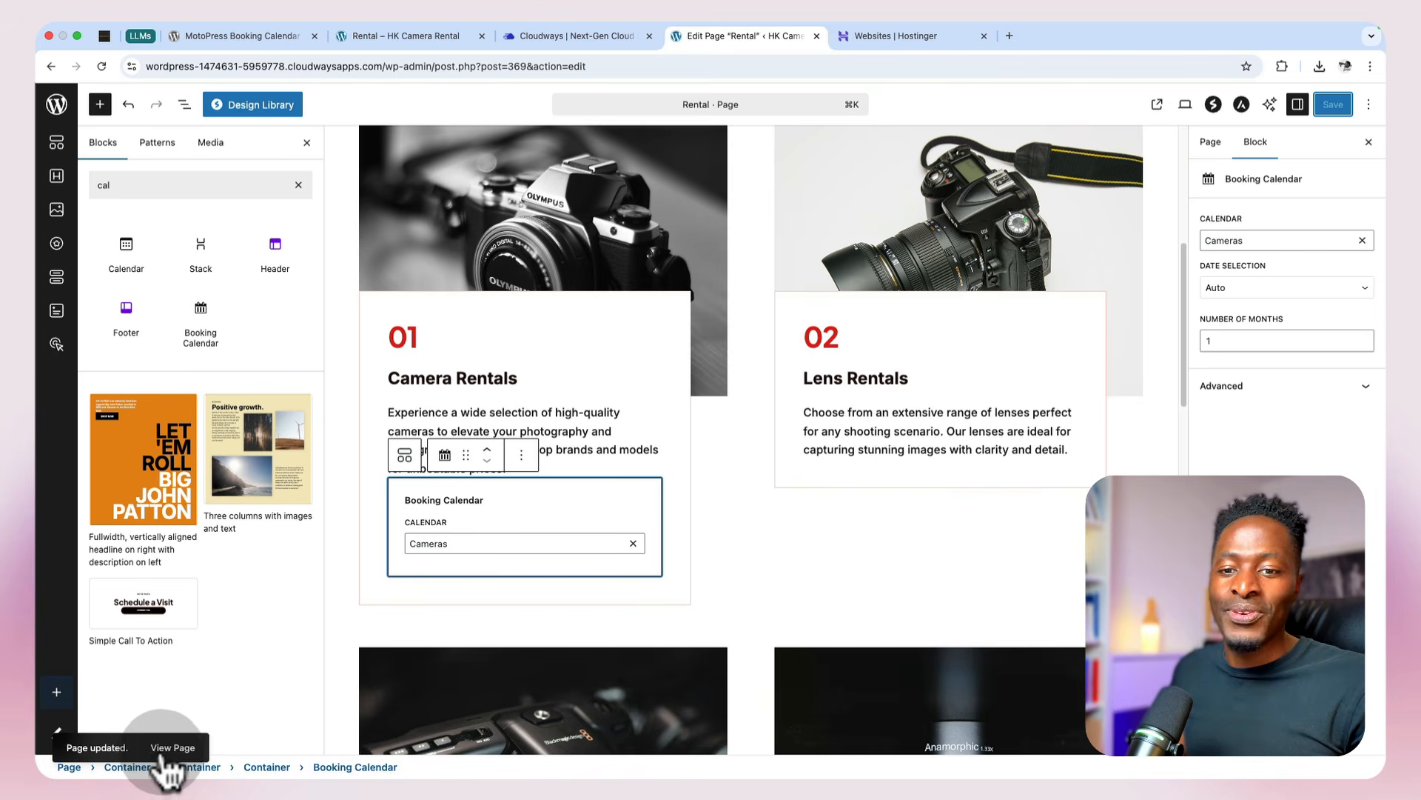
# Step: View the live Rental page and browse the Camera Rentals calendar forward to July 2026 and back to May 2026
pyautogui.click(163, 748)
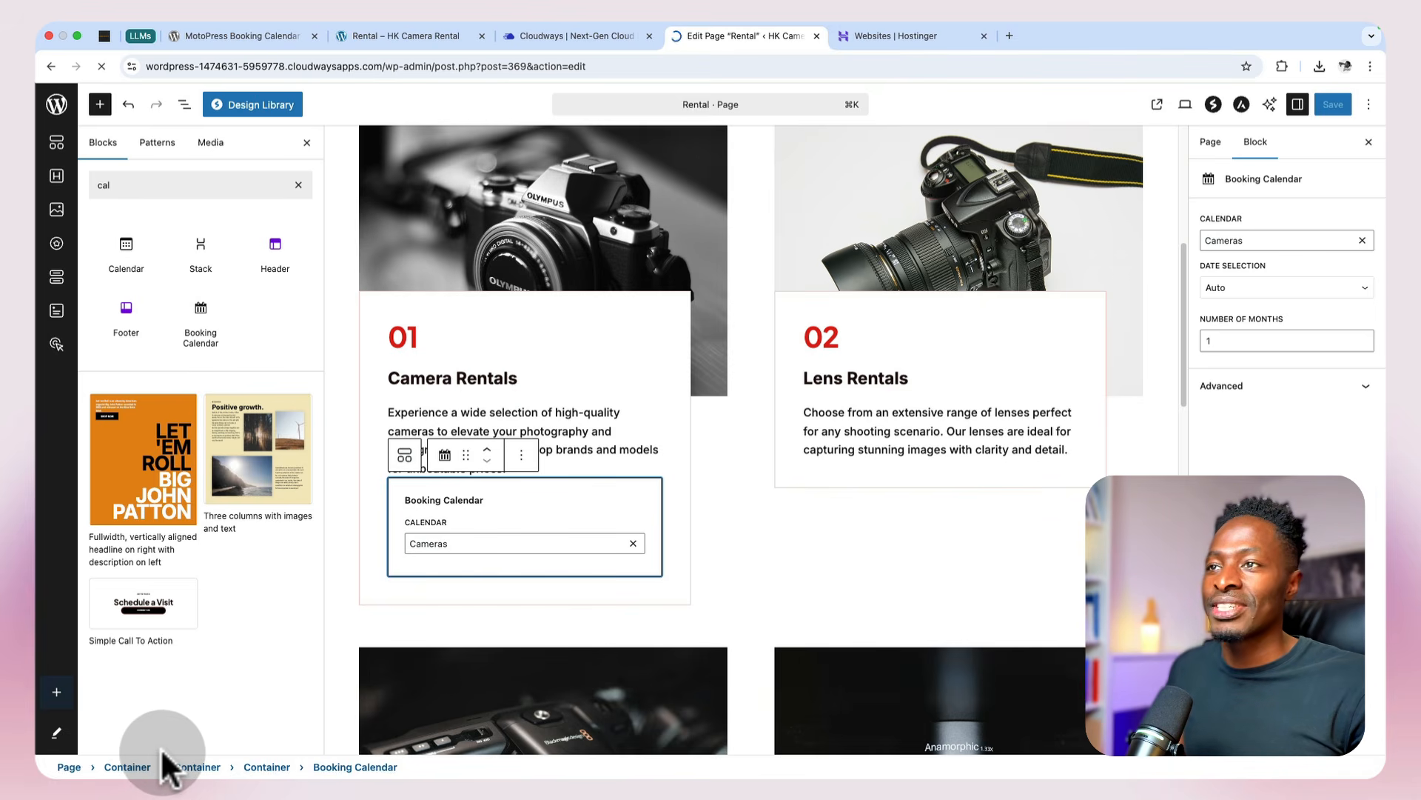
pyautogui.scroll(-5, 571, 539)
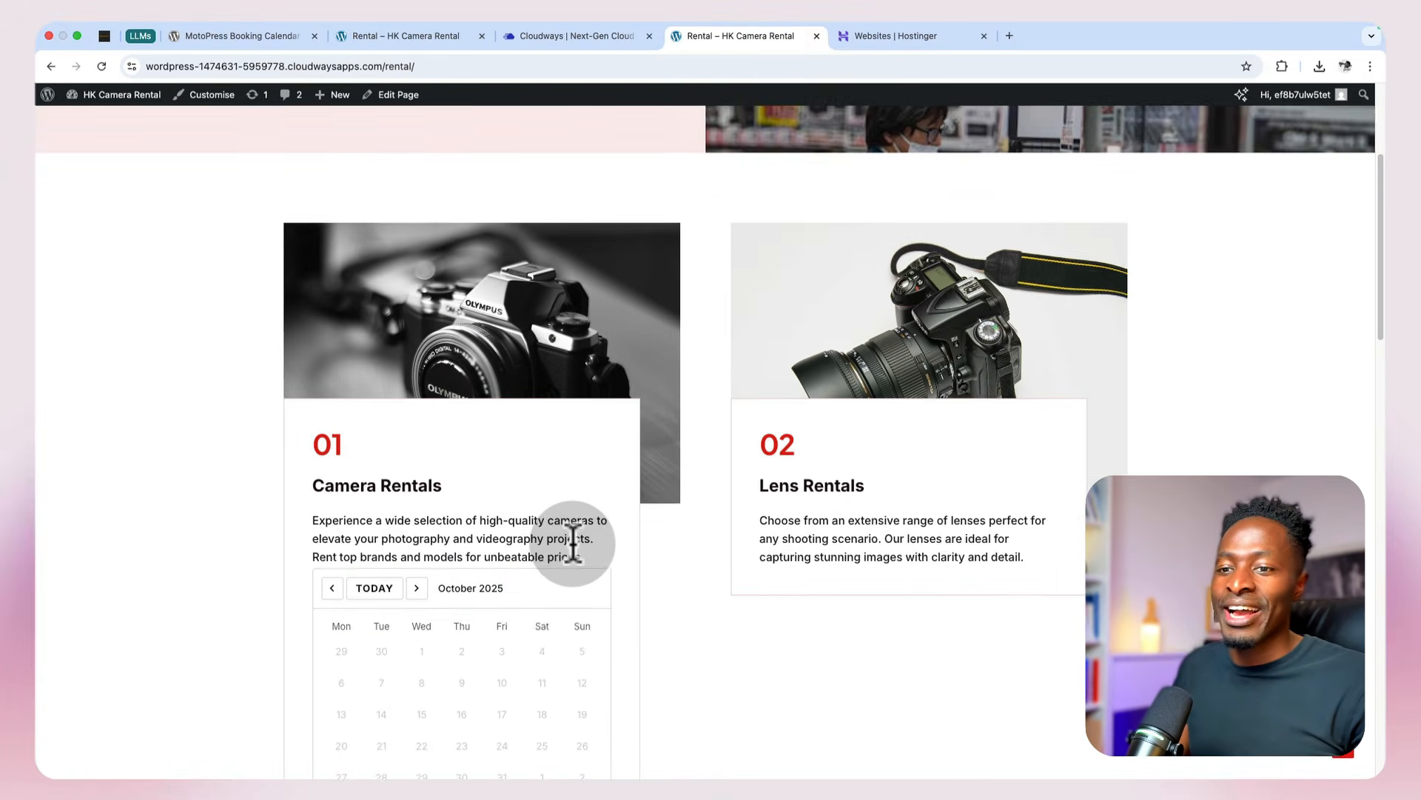
pyautogui.scroll(-3, 572, 540)
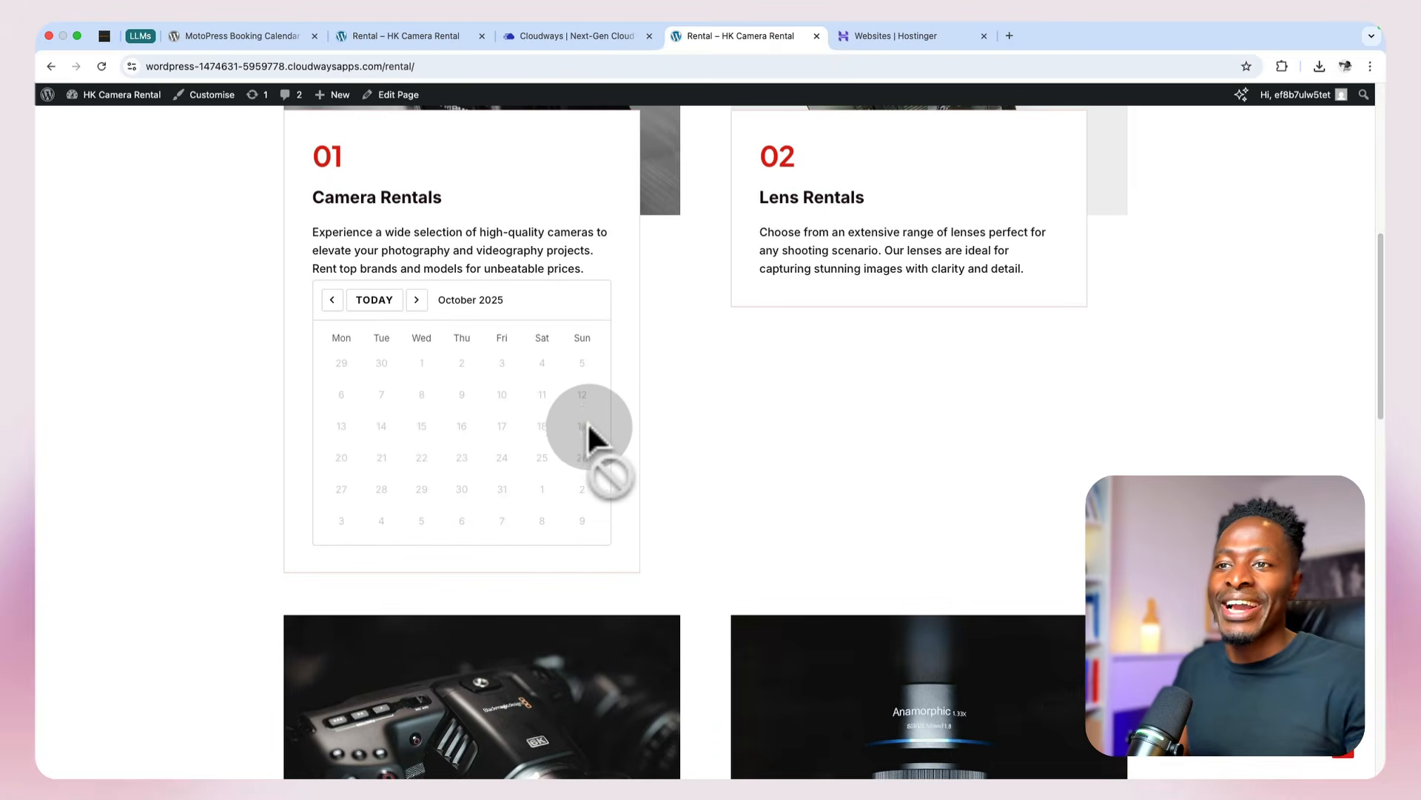
pyautogui.scroll(2, 588, 419)
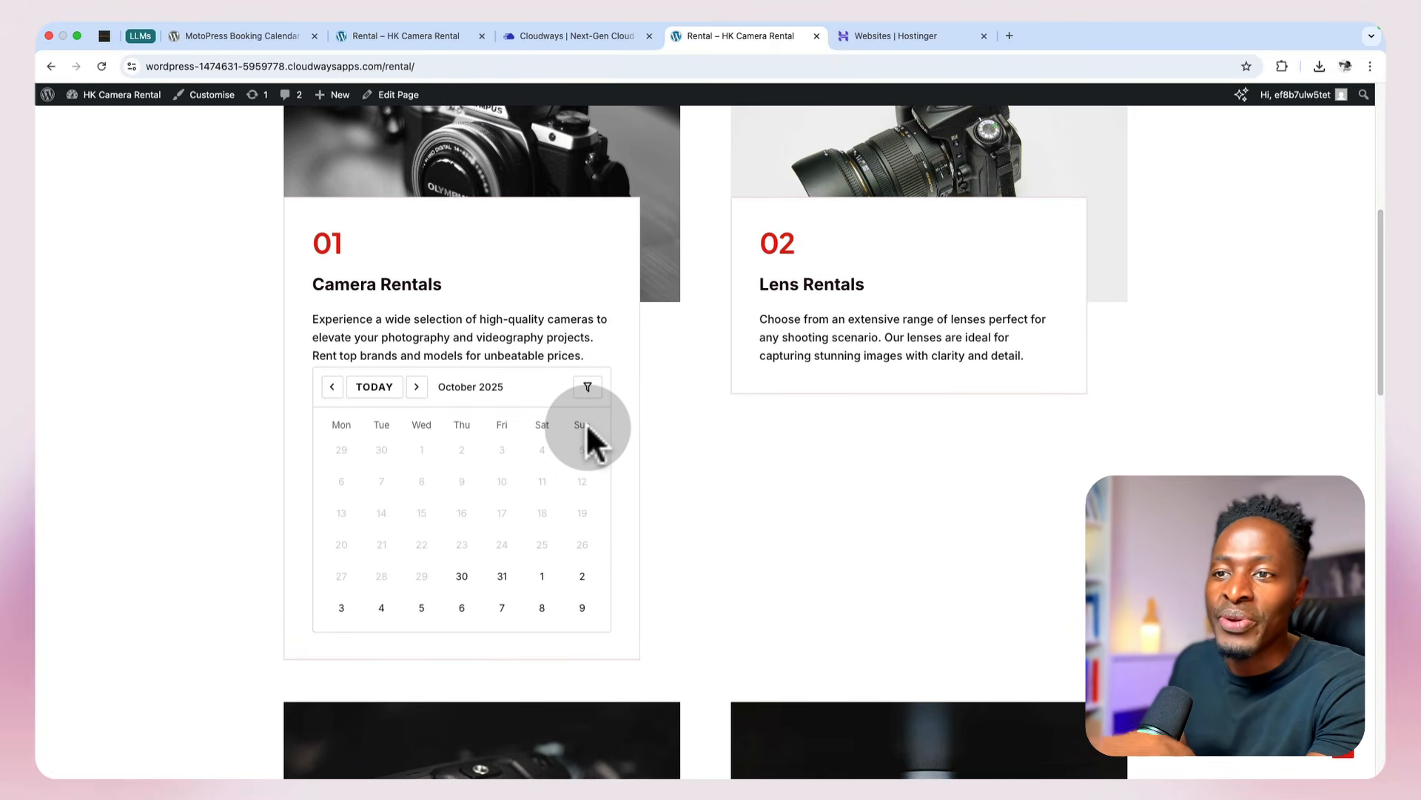
pyautogui.click(417, 387)
pyautogui.click(417, 386)
pyautogui.click(417, 387)
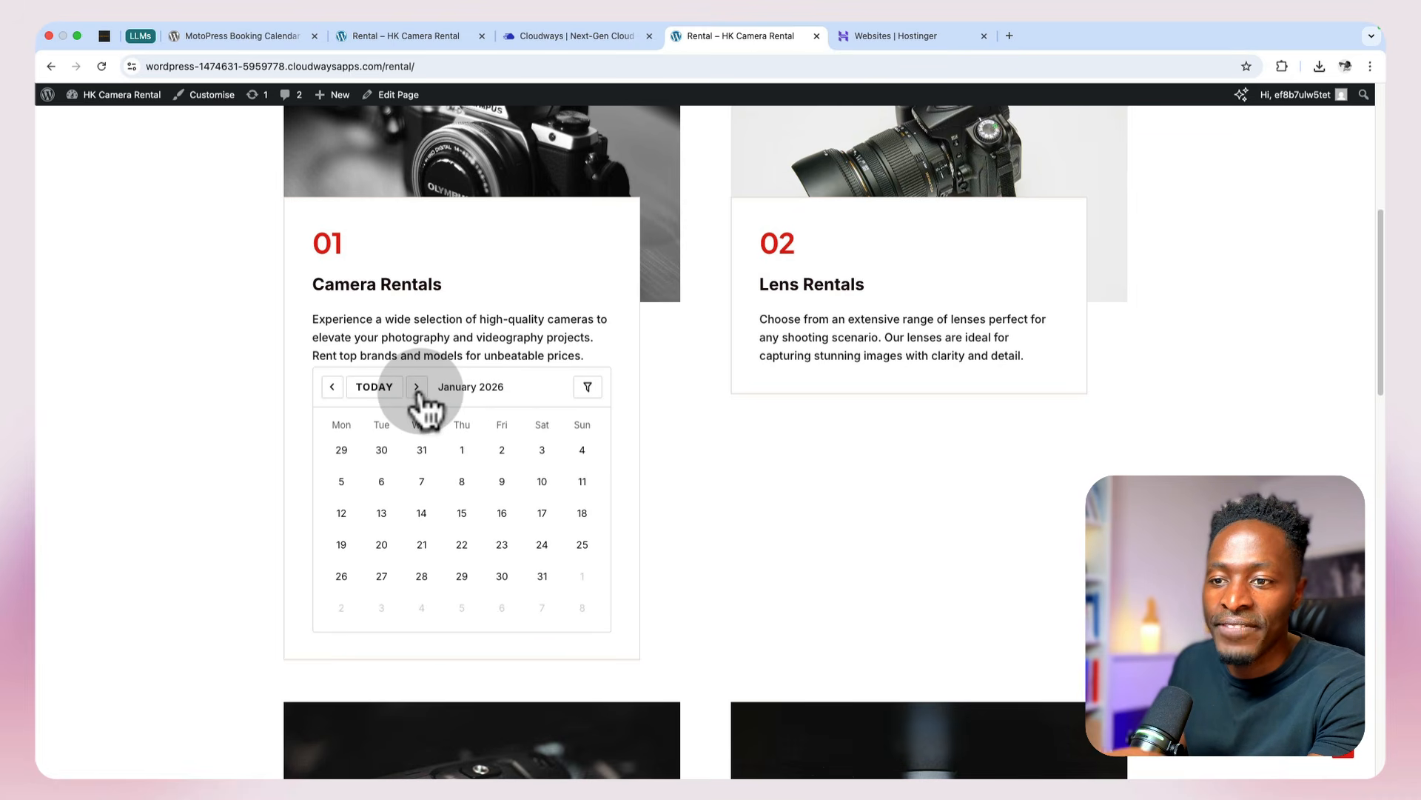
pyautogui.click(417, 386)
pyautogui.click(417, 386)
pyautogui.click(416, 387)
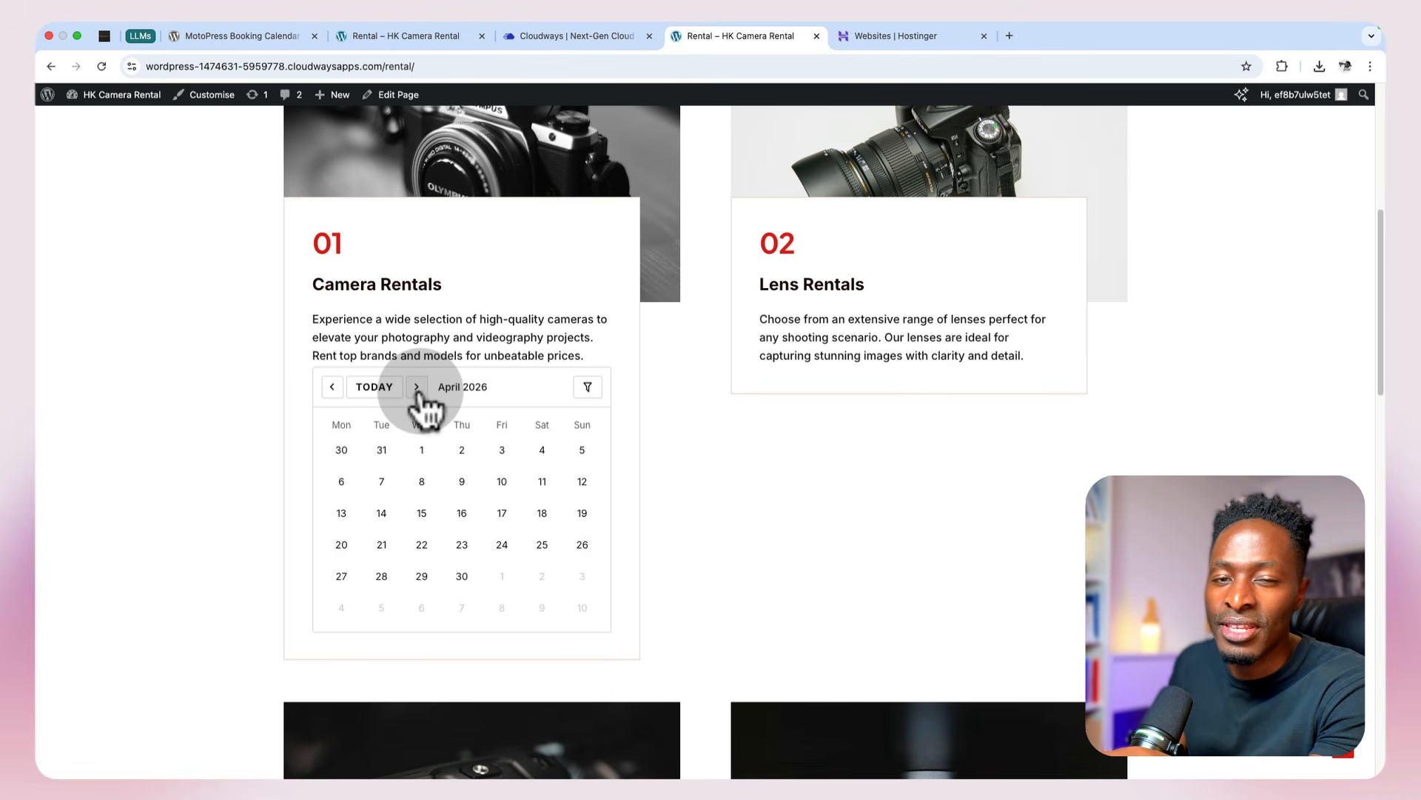
pyautogui.click(417, 387)
pyautogui.click(416, 387)
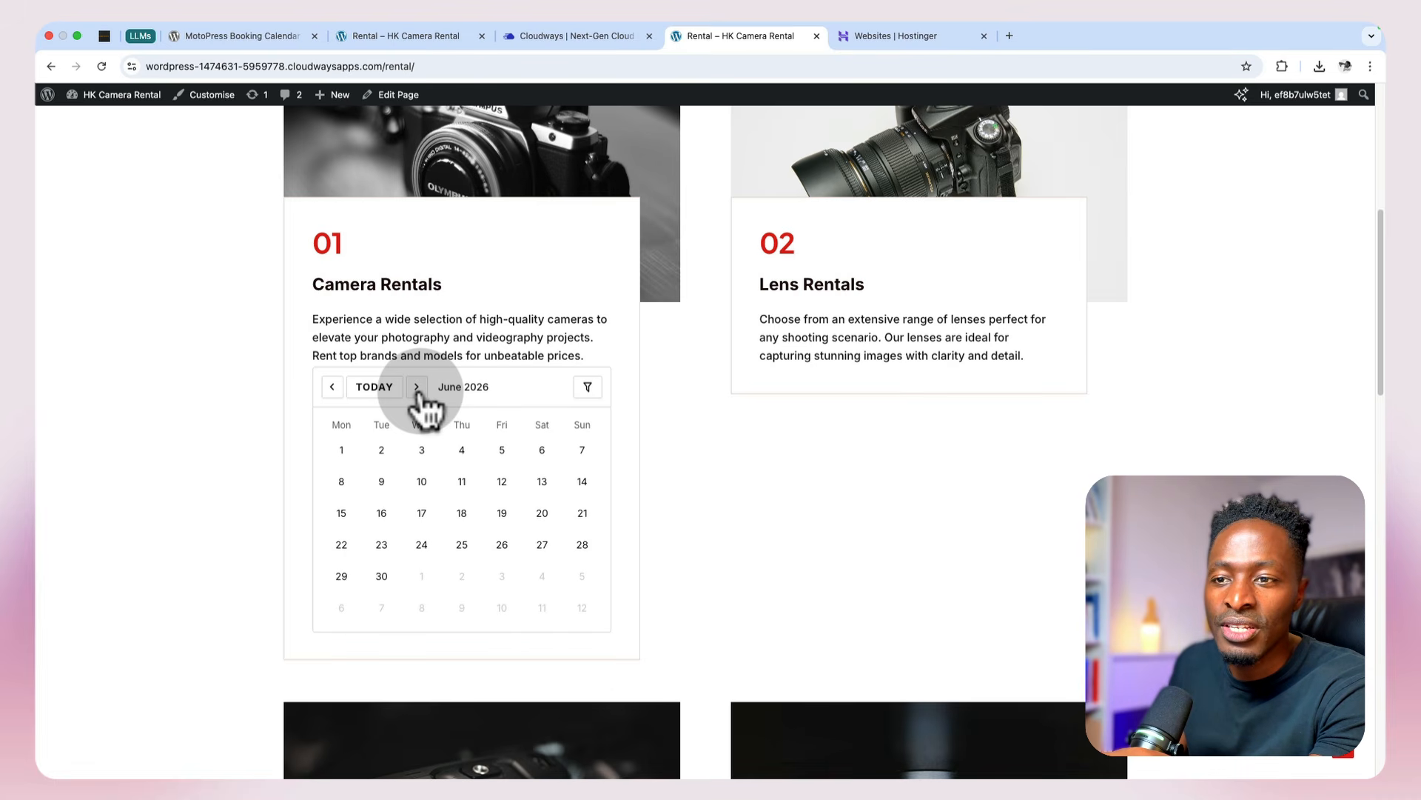
pyautogui.click(417, 386)
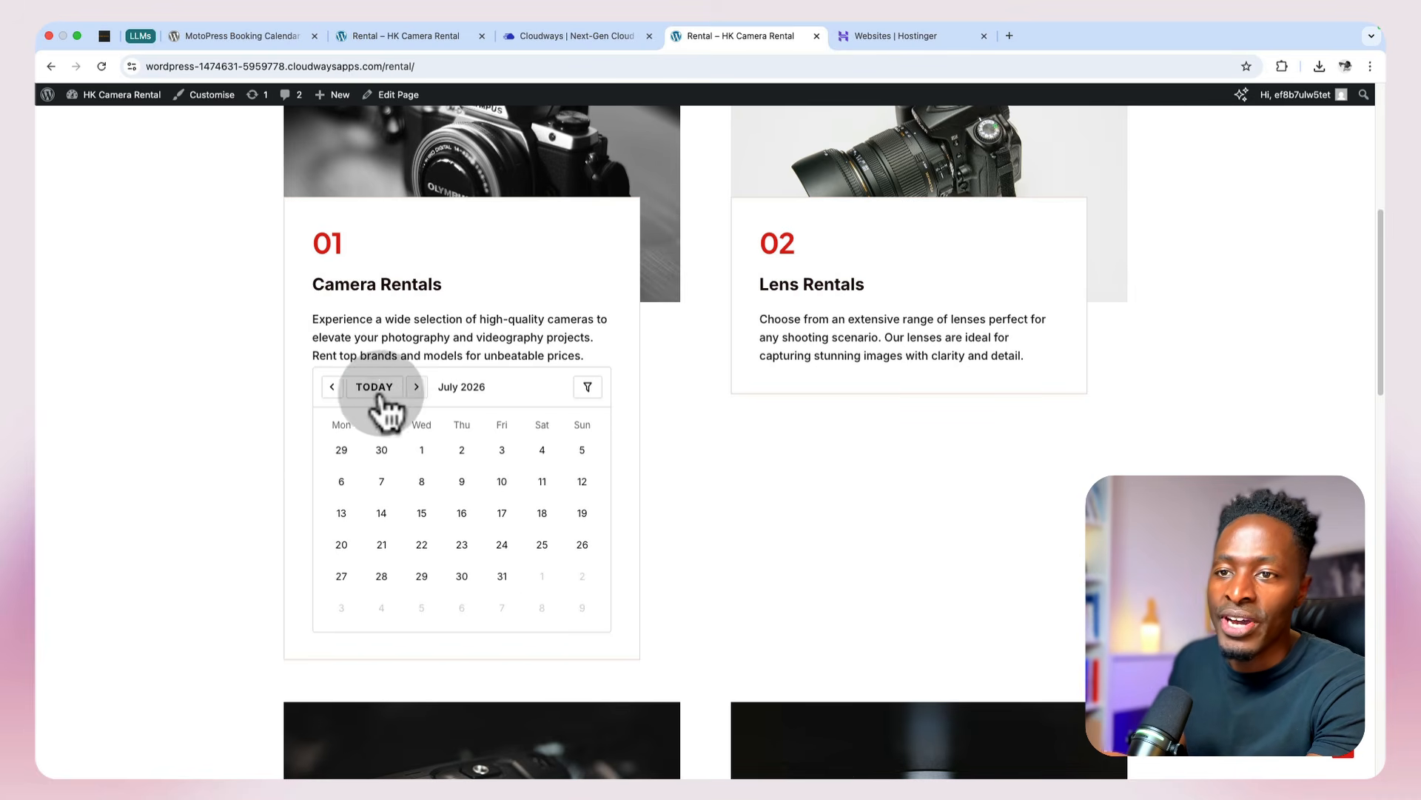
pyautogui.click(332, 388)
pyautogui.click(332, 388)
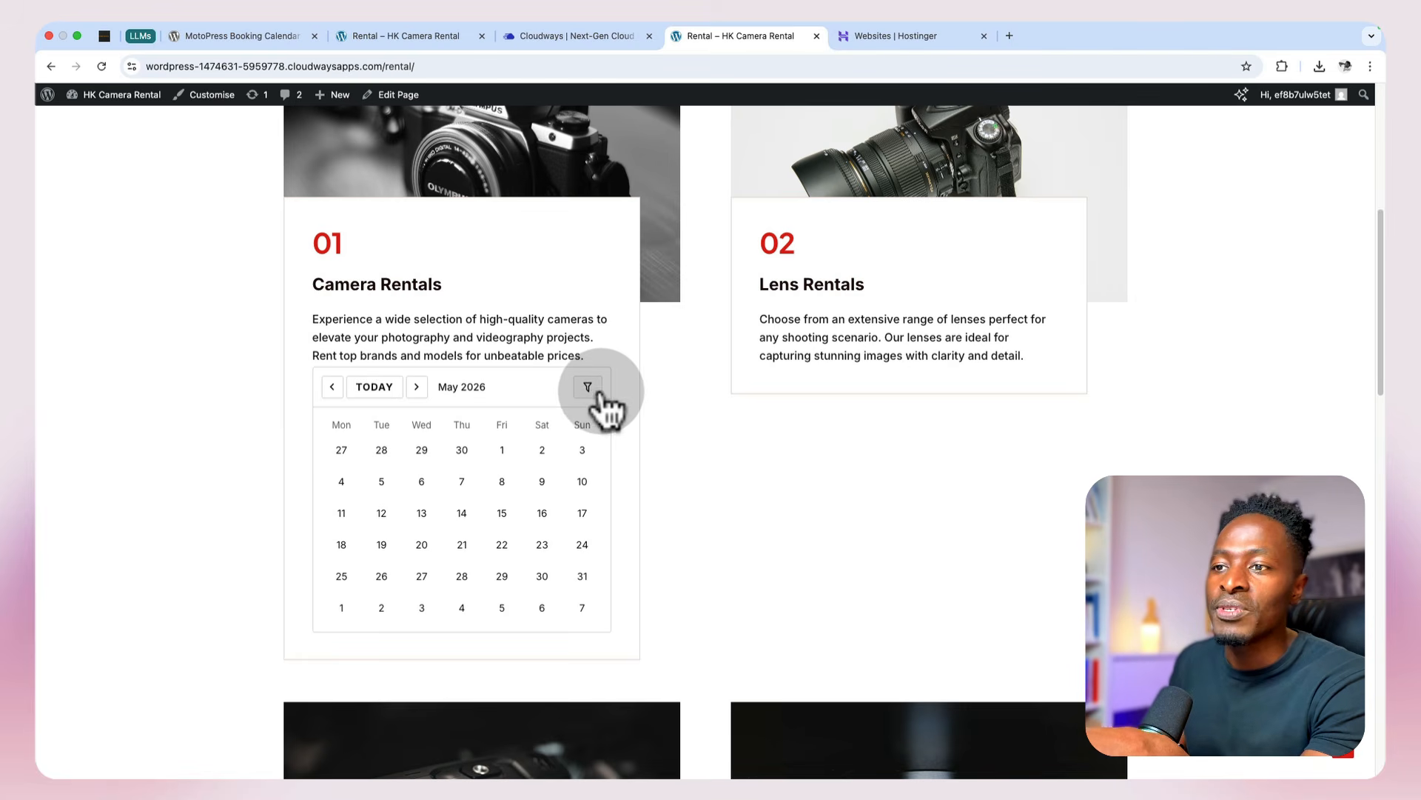
# Step: Try filtering the Camera Rentals calendar by Canon EOS R5 (Mirrorless 45MP), and clear the filter
pyautogui.click(589, 390)
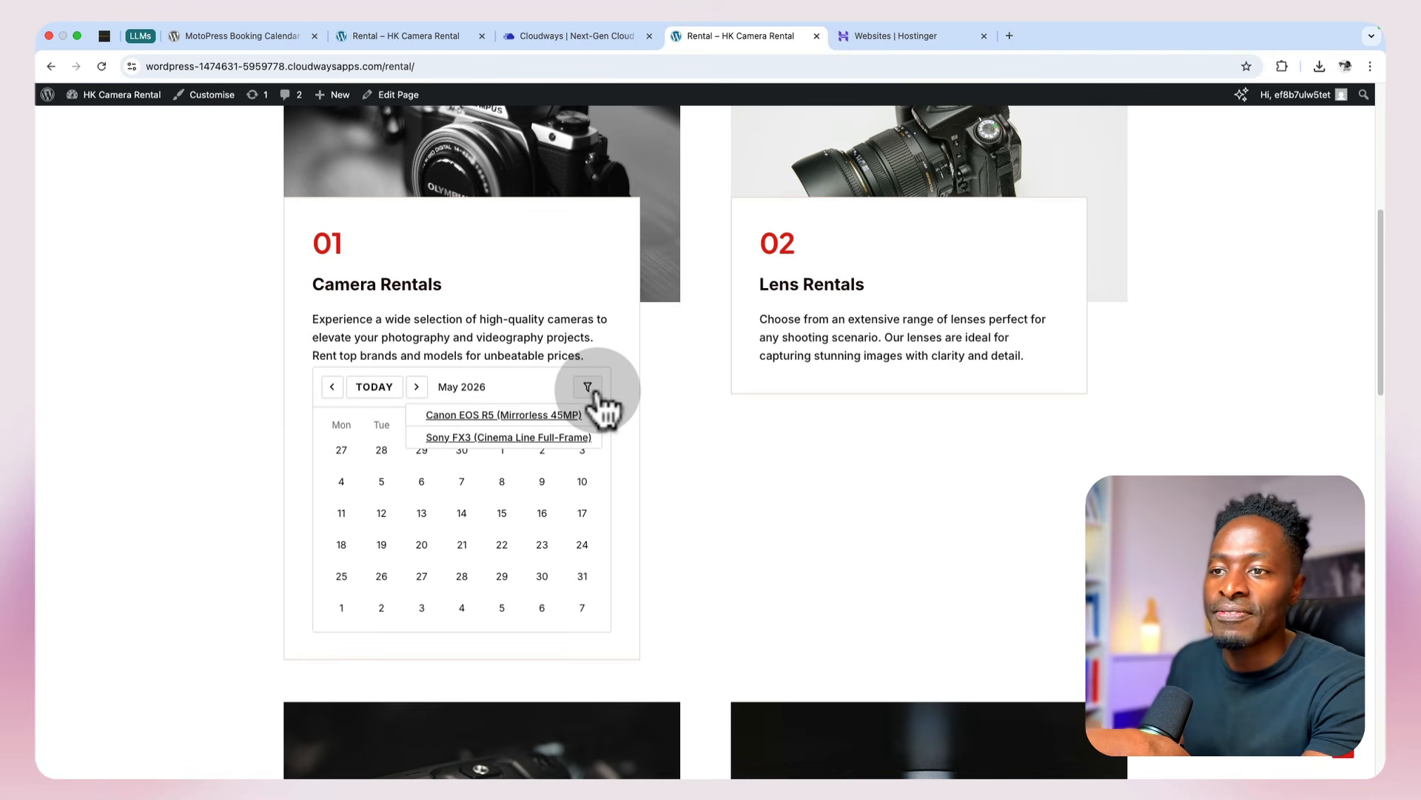
pyautogui.click(525, 415)
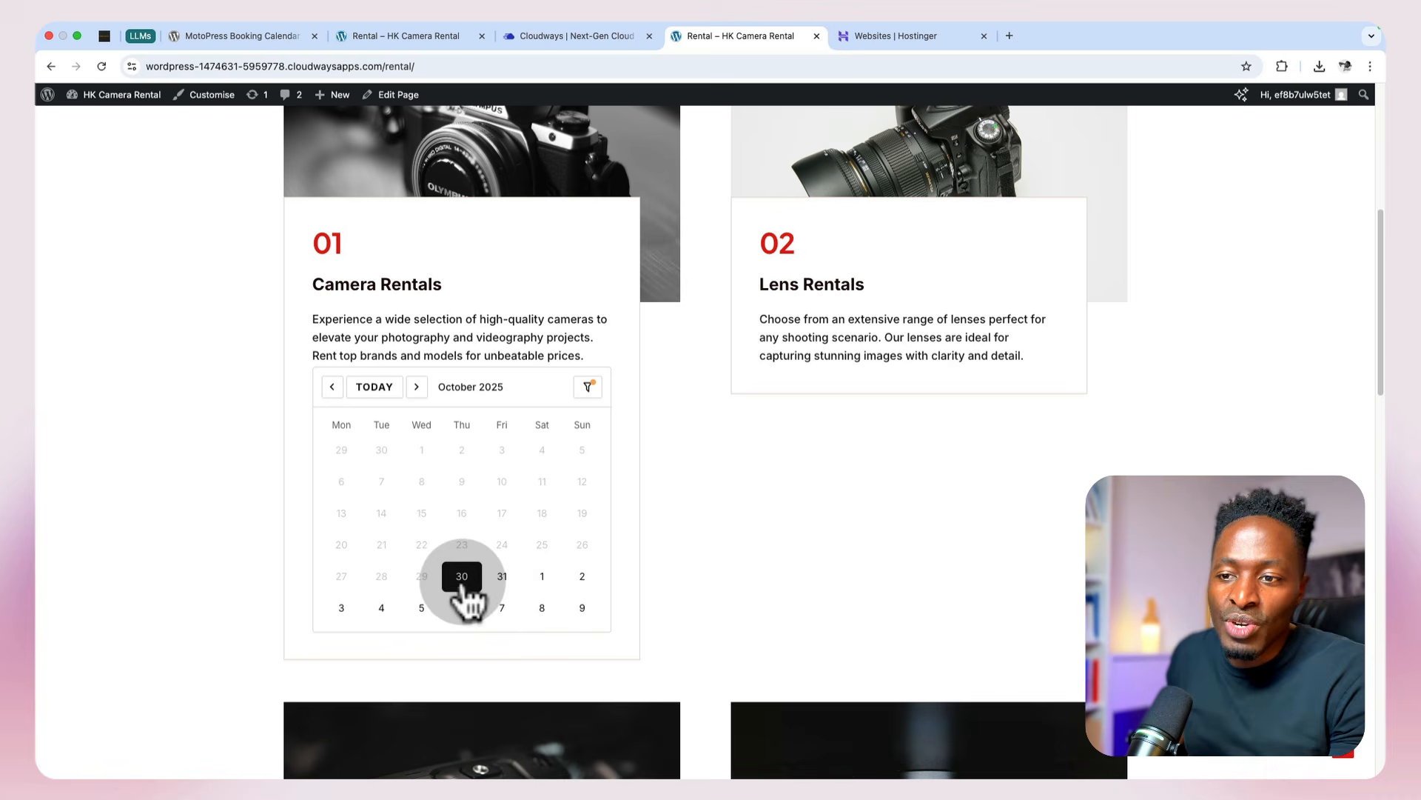
pyautogui.click(588, 387)
pyautogui.click(463, 416)
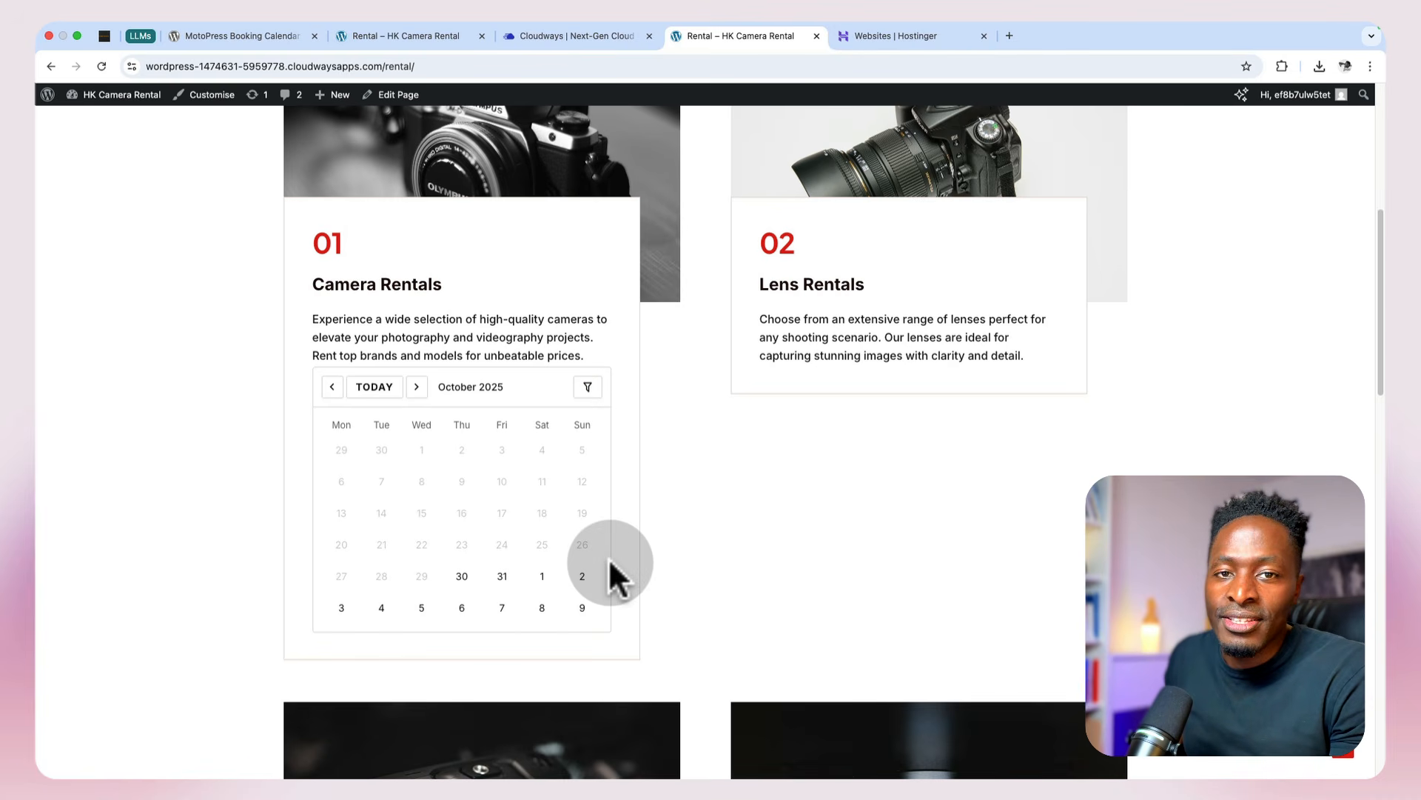
# Step: Select October 30 to November 2, 2025 as the rental period in the Camera Rentals calendar
pyautogui.scroll(-5, 499, 549)
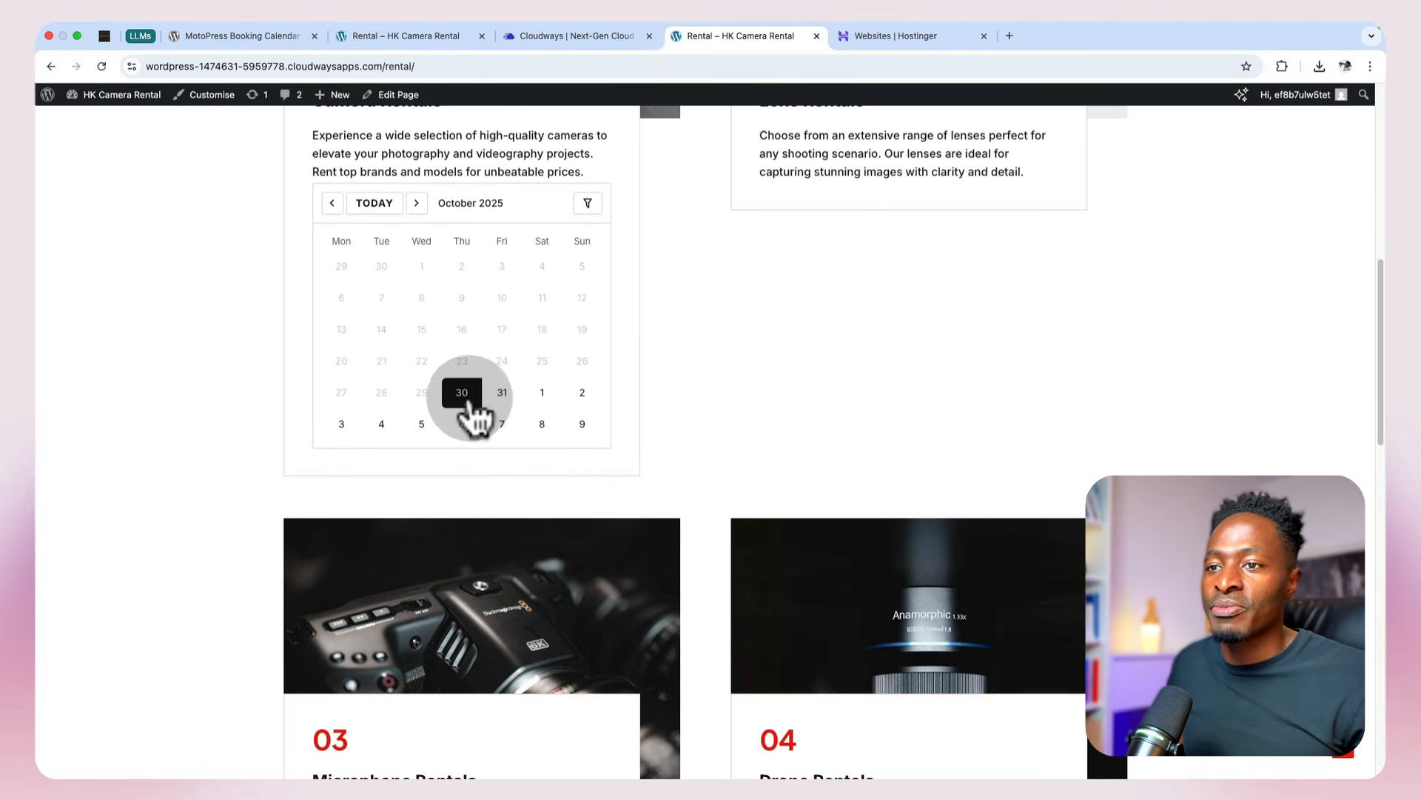
pyautogui.click(579, 396)
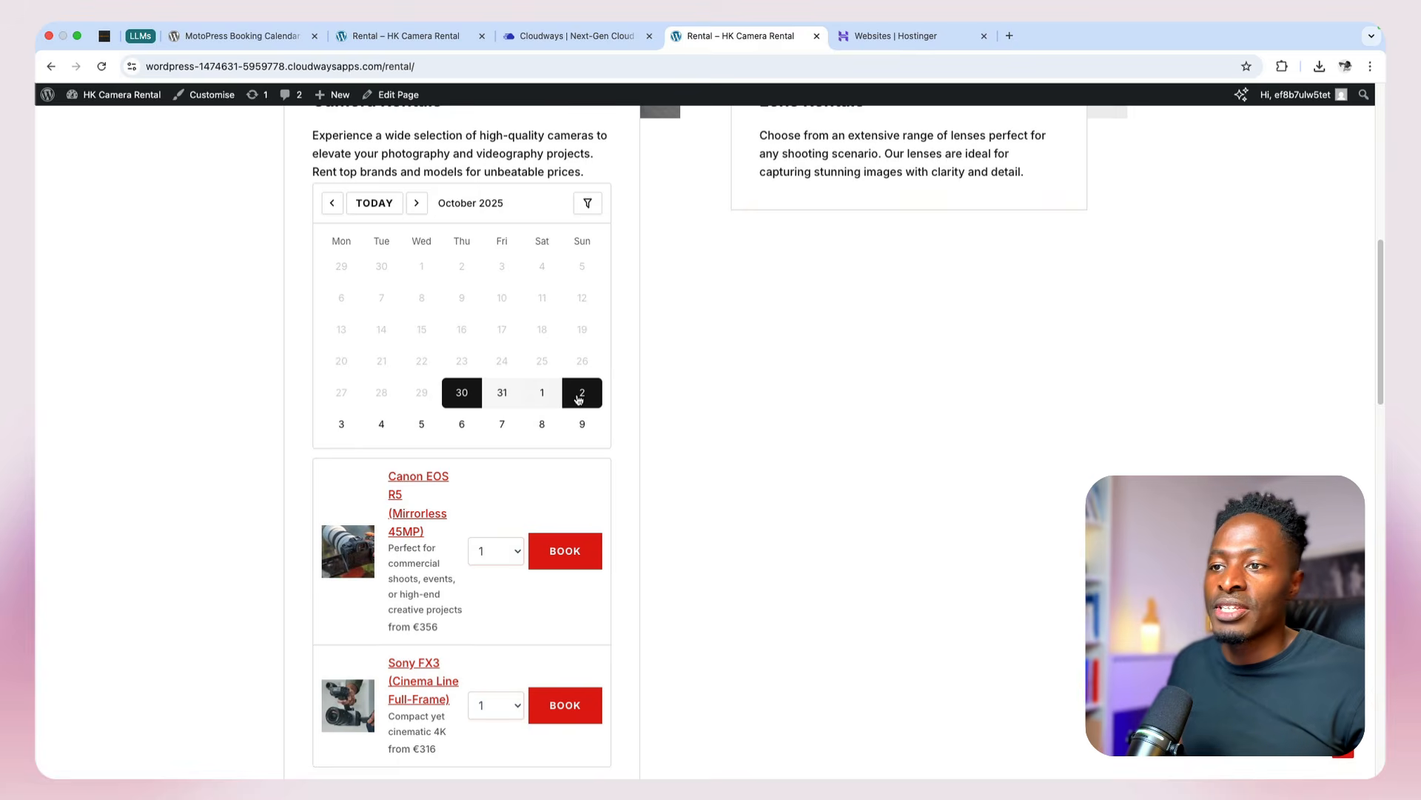
pyautogui.scroll(-3, 701, 458)
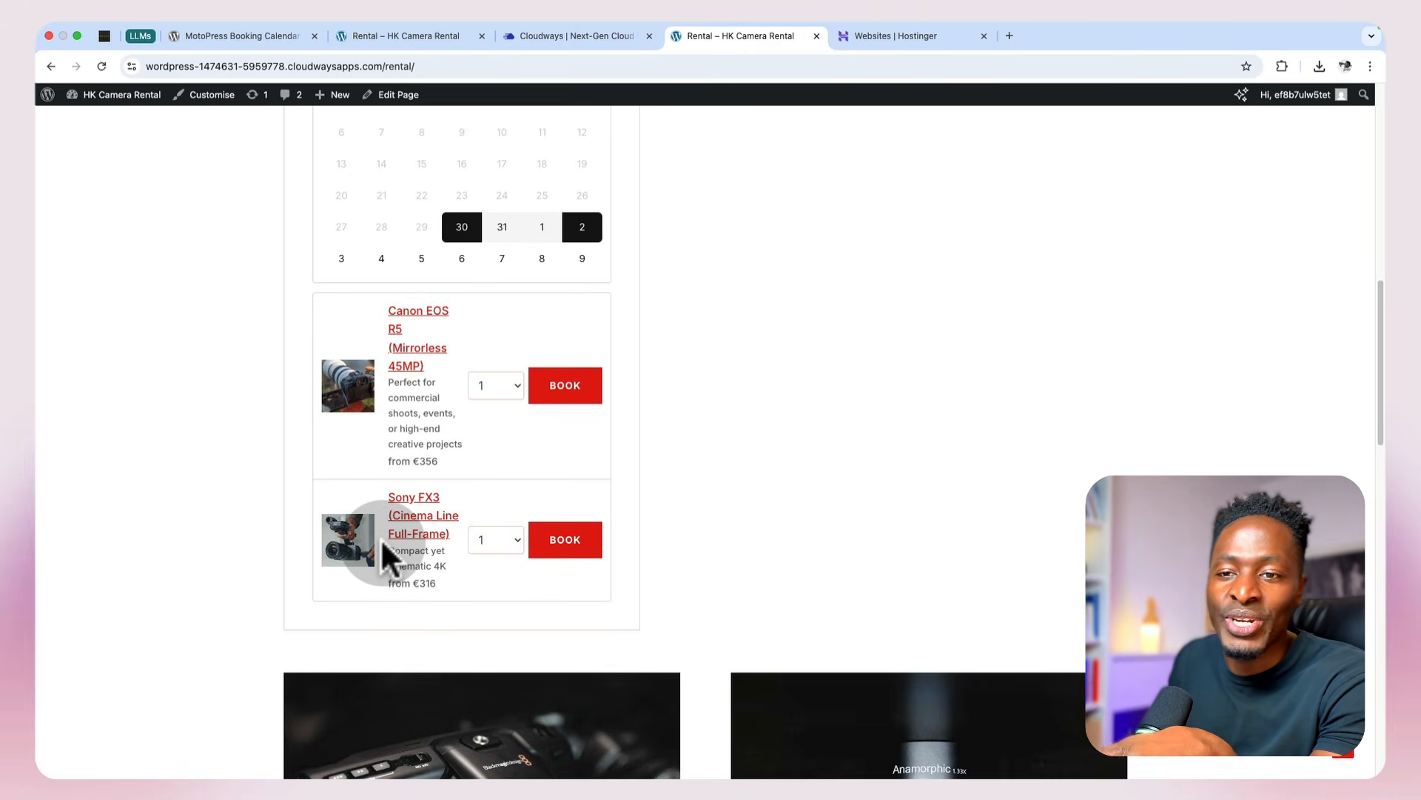
# Step: Look at the detail pop-ups for the Canon EOS R5 and the Sony FX3, closing each one
pyautogui.click(417, 352)
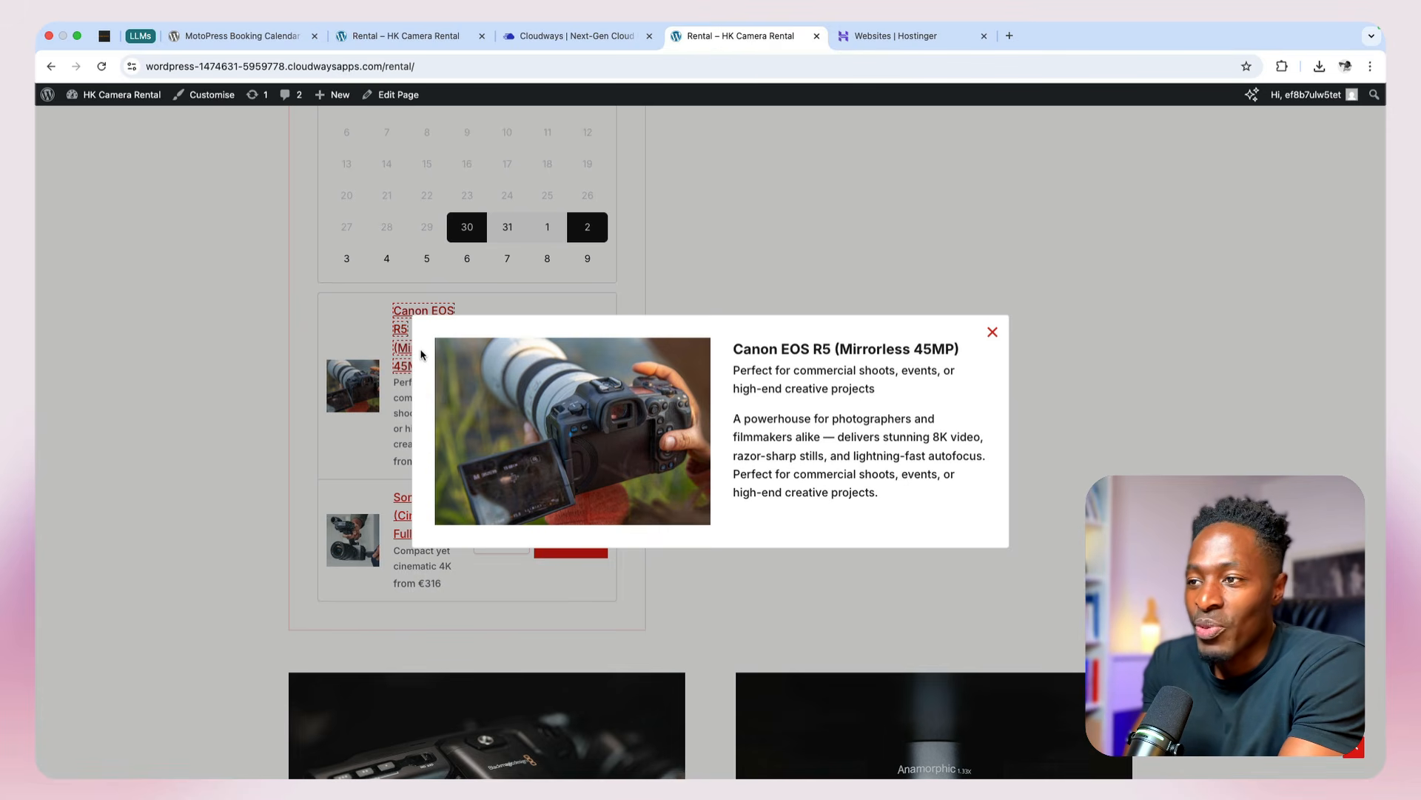
pyautogui.click(985, 330)
pyautogui.click(416, 526)
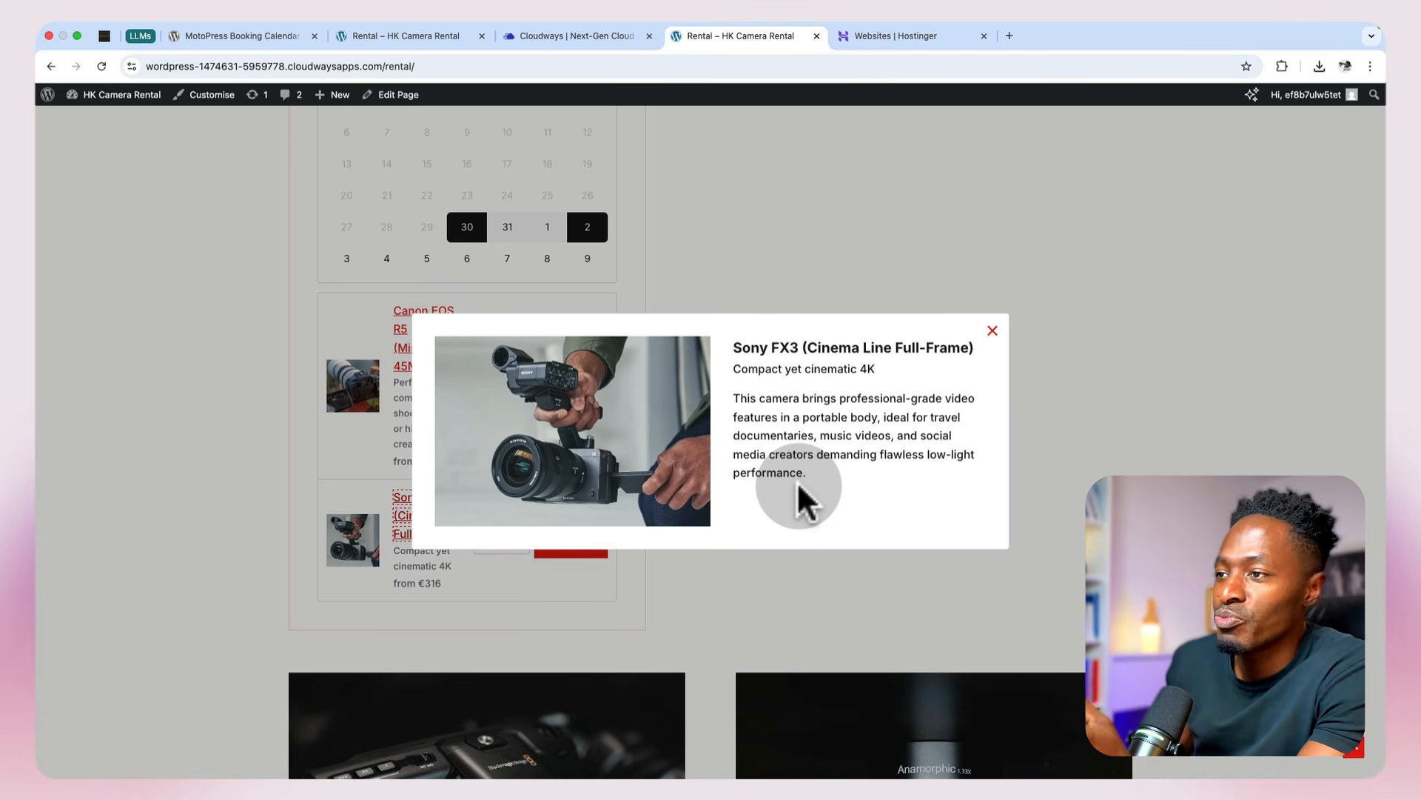
pyautogui.click(992, 330)
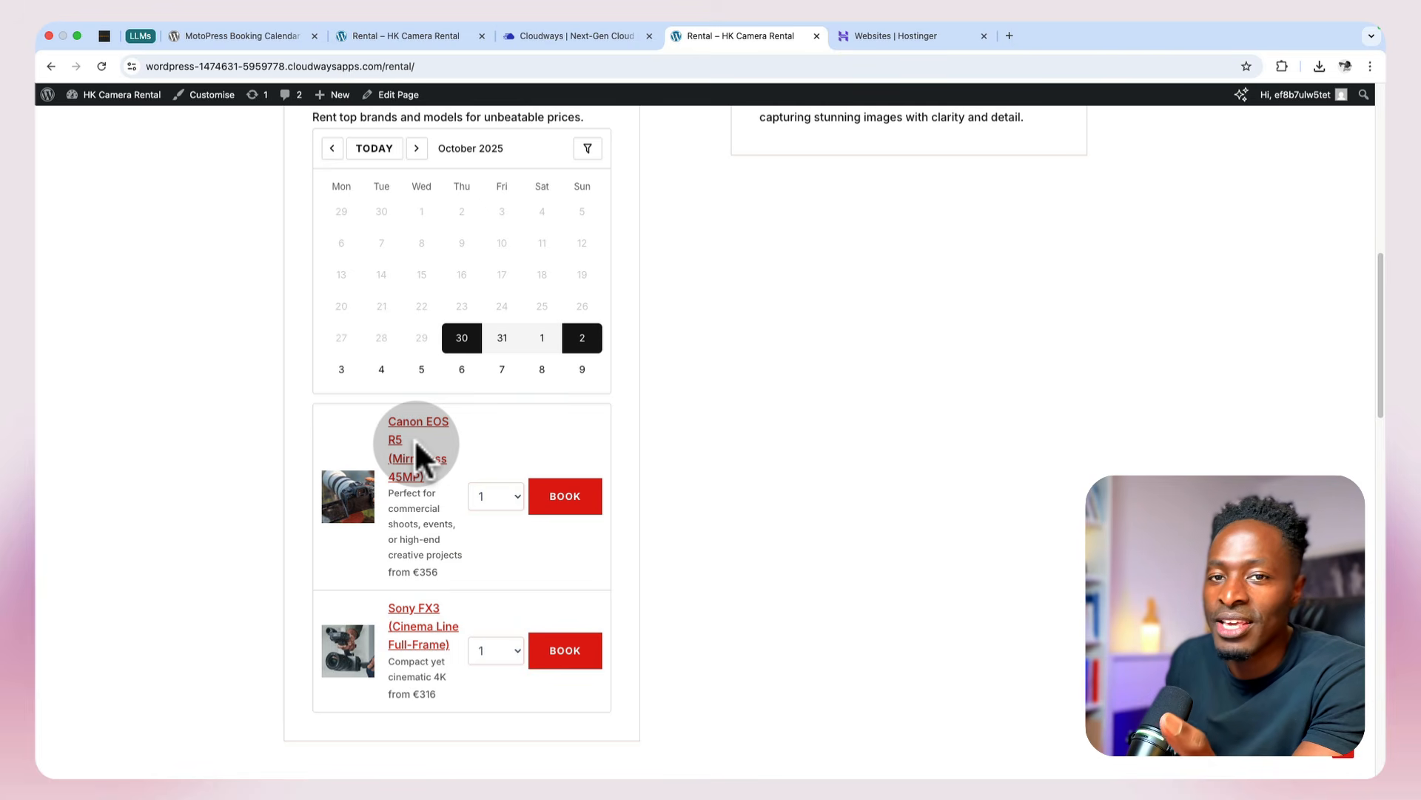
# Step: Set the Canon EOS R5 quantity to 2 and try changing the Sony FX3 quantity
pyautogui.click(480, 494)
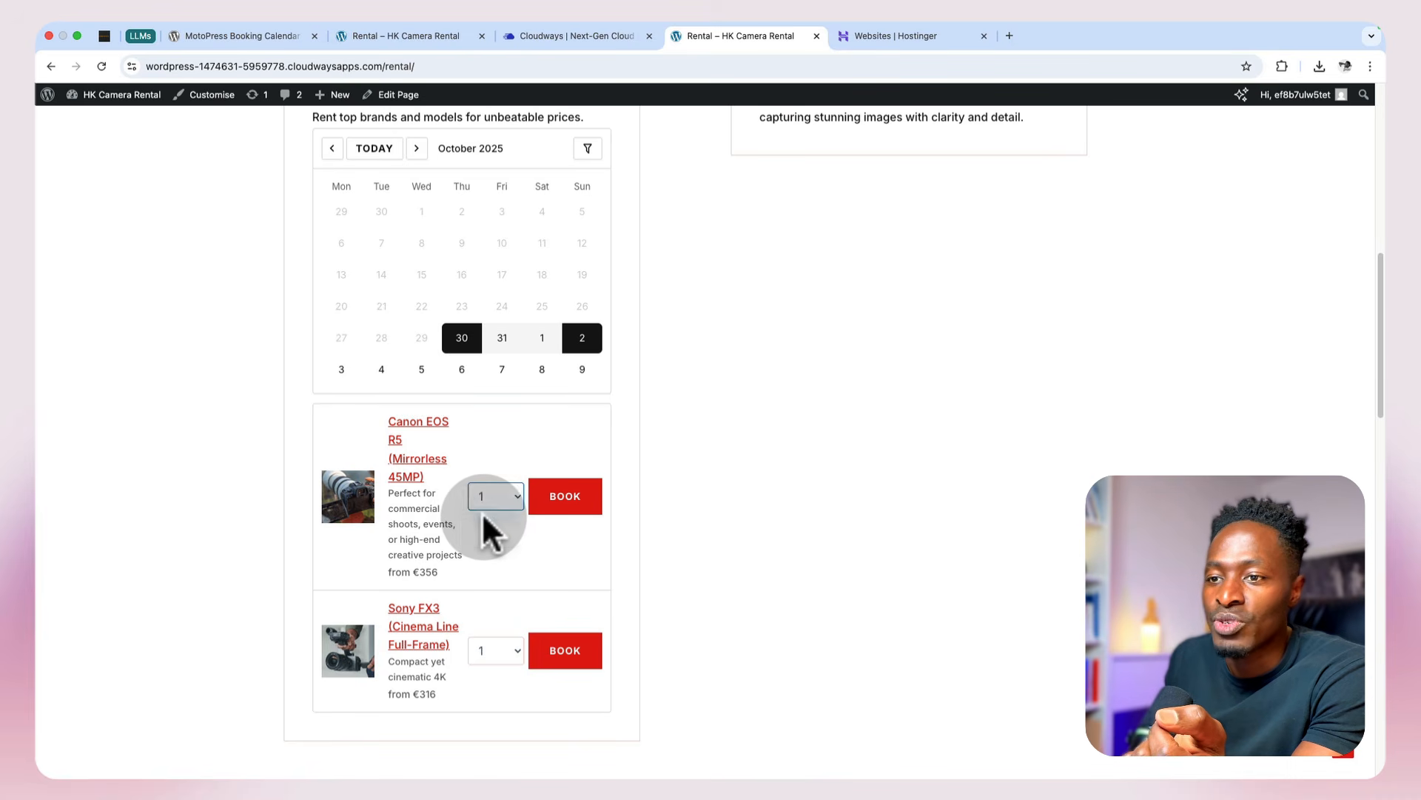
pyautogui.click(485, 516)
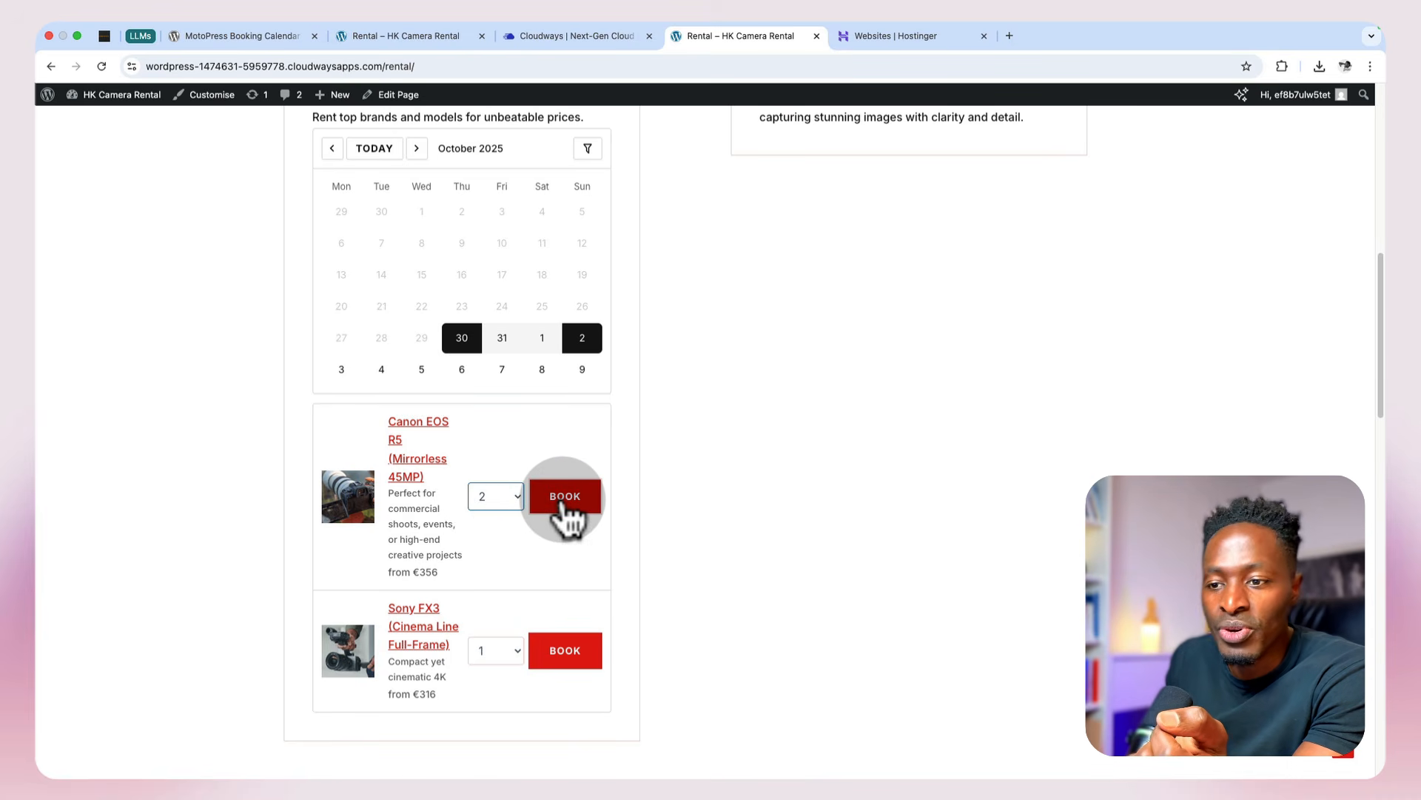
pyautogui.scroll(-2, 579, 583)
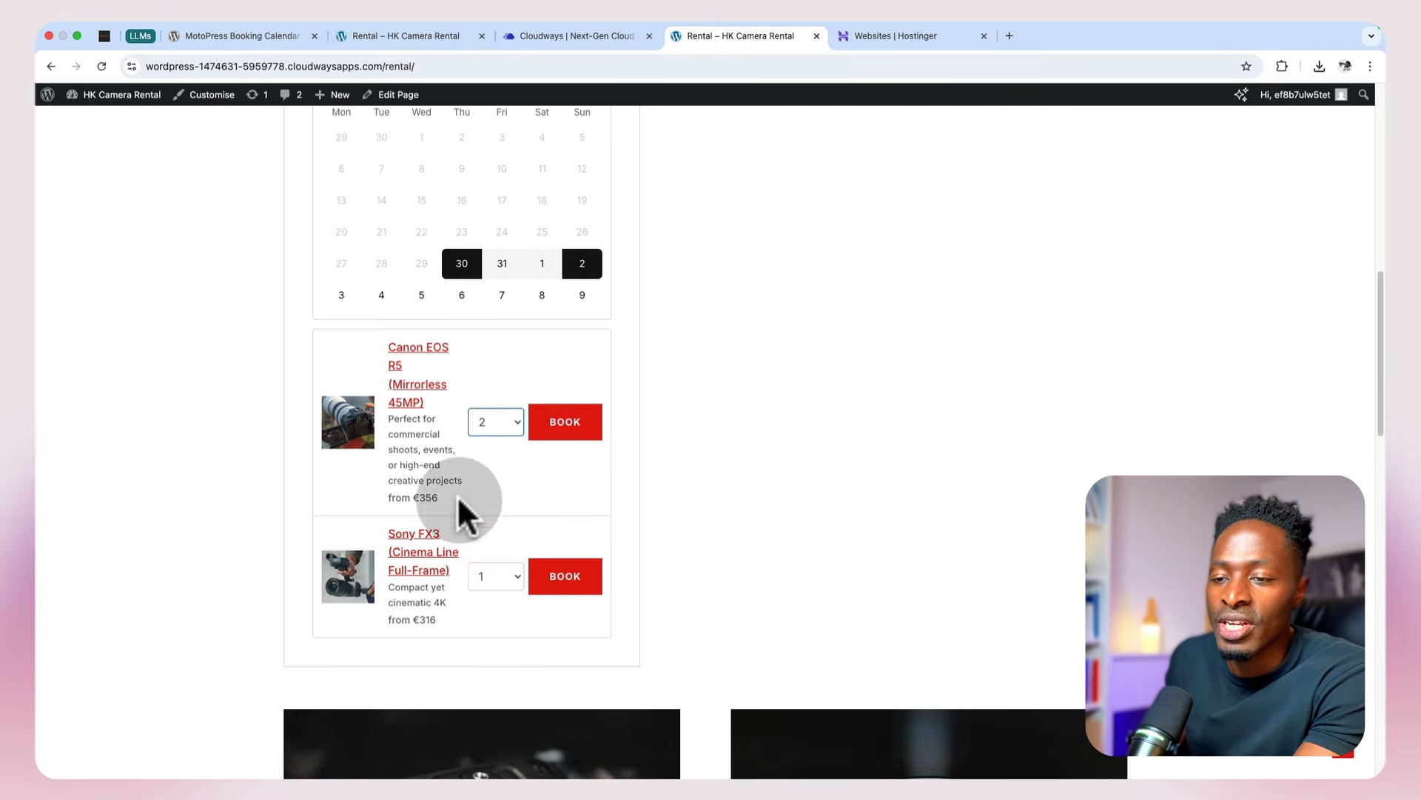
pyautogui.click(483, 575)
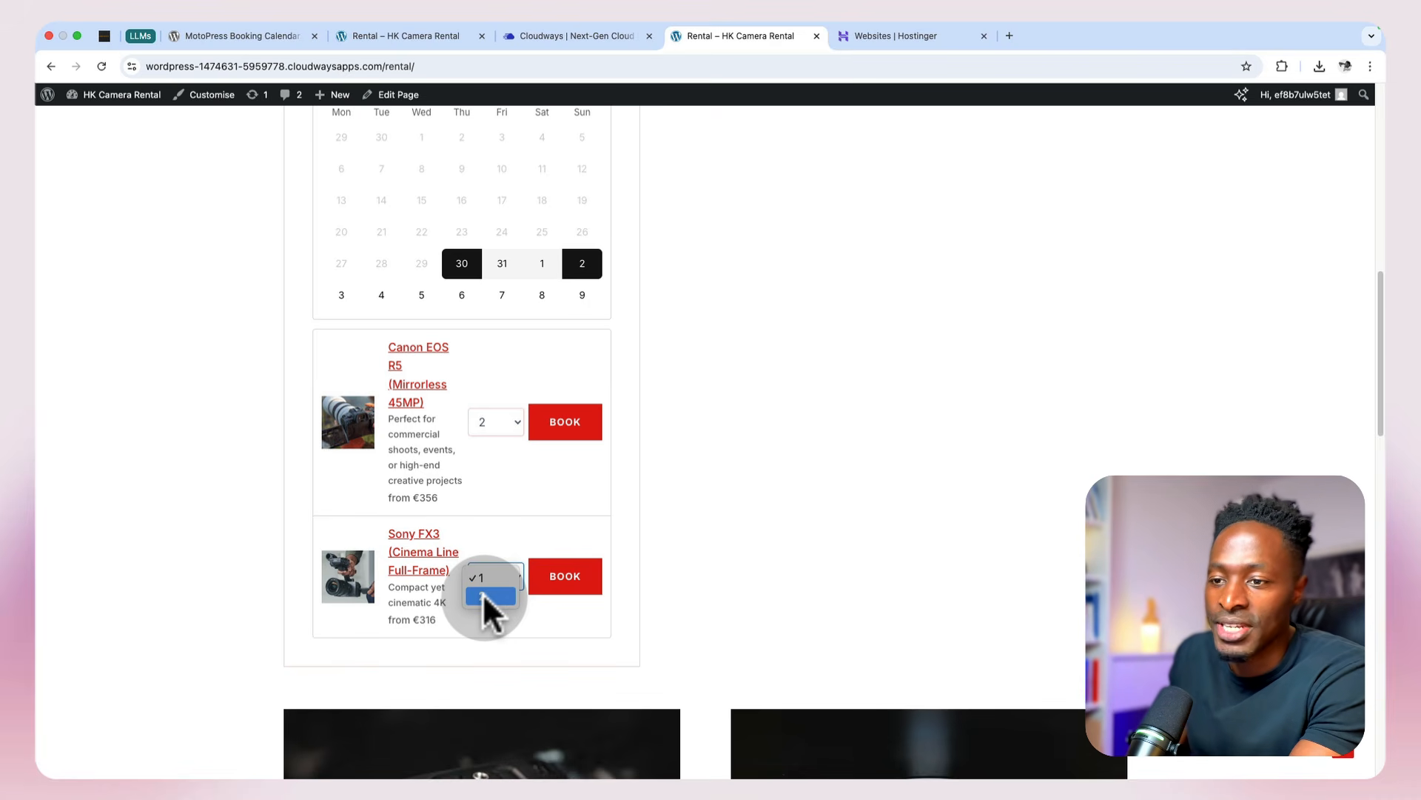
pyautogui.click(482, 589)
# Step: Book two Canon EOS R5 cameras for the selected dates and proceed to checkout
pyautogui.click(500, 425)
pyautogui.click(501, 425)
pyautogui.click(563, 422)
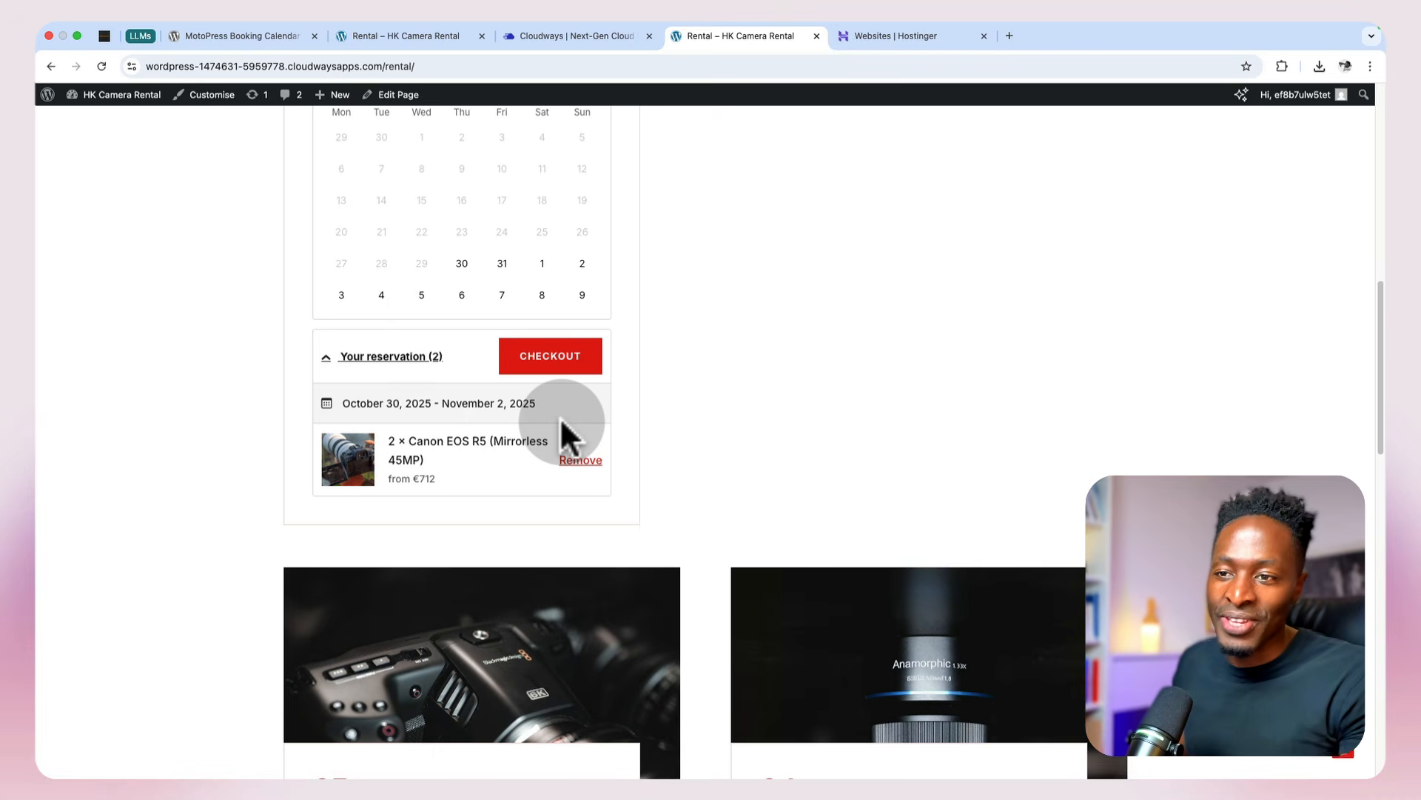
pyautogui.click(566, 363)
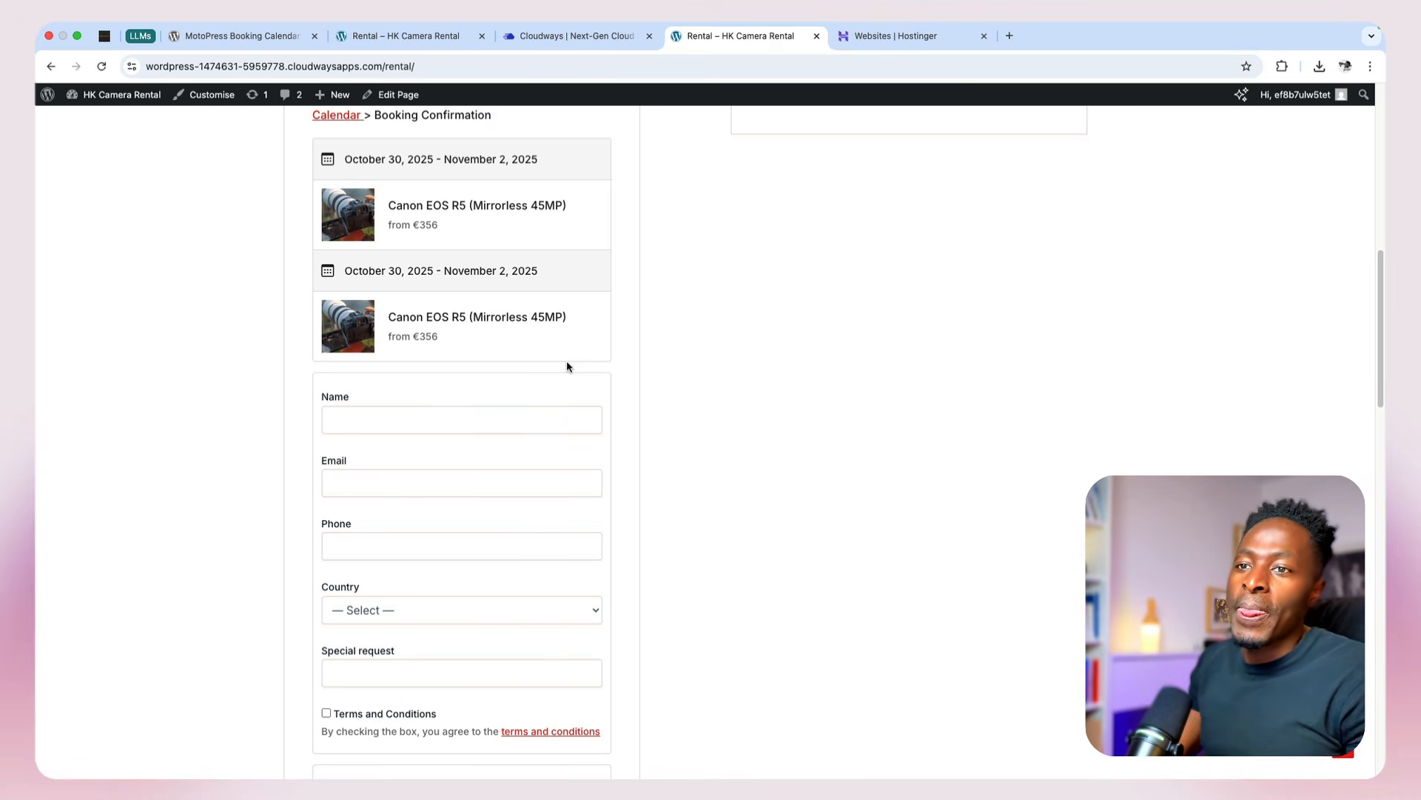
# Step: Review the booking confirmation form's customer fields, terms checkbox and total price section
pyautogui.scroll(-3, 553, 379)
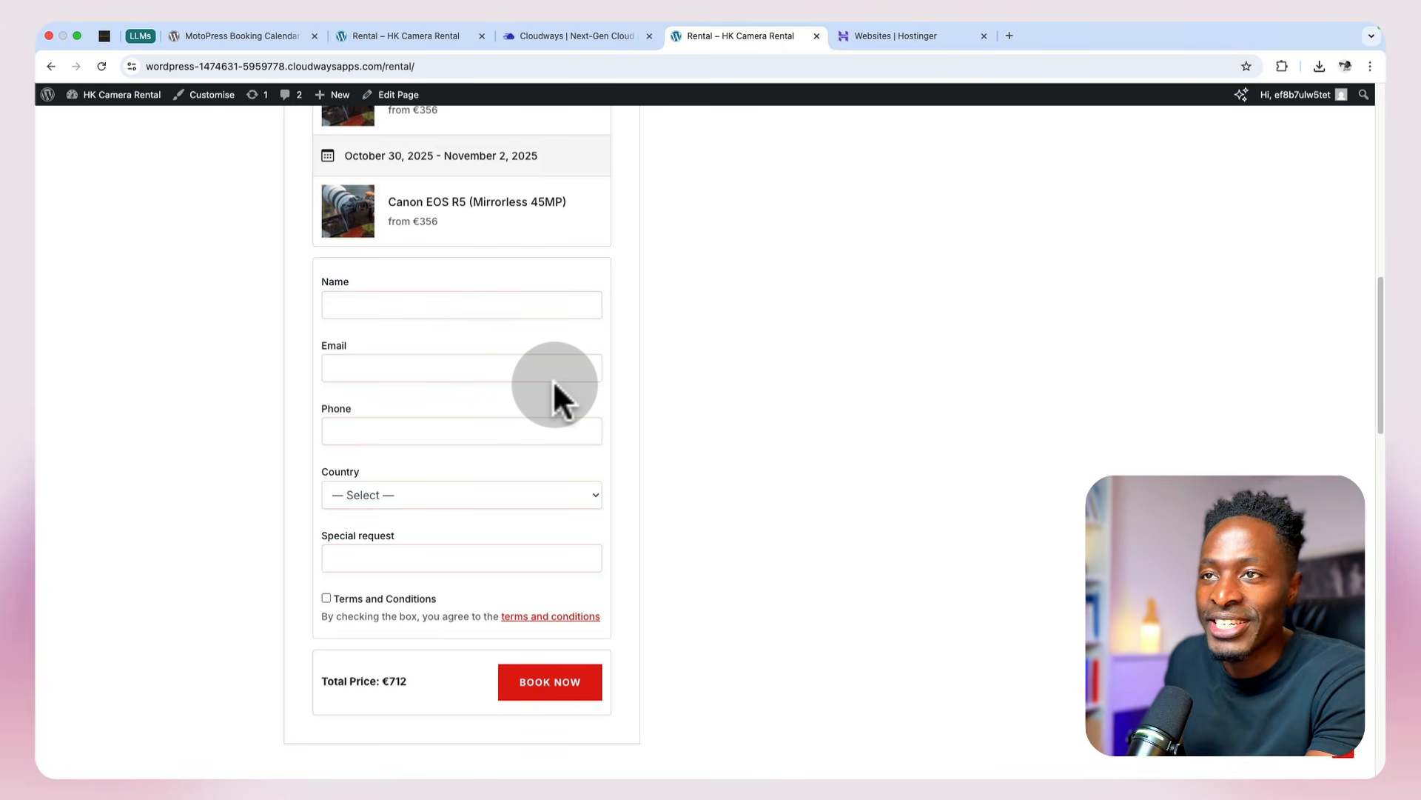
pyautogui.click(408, 308)
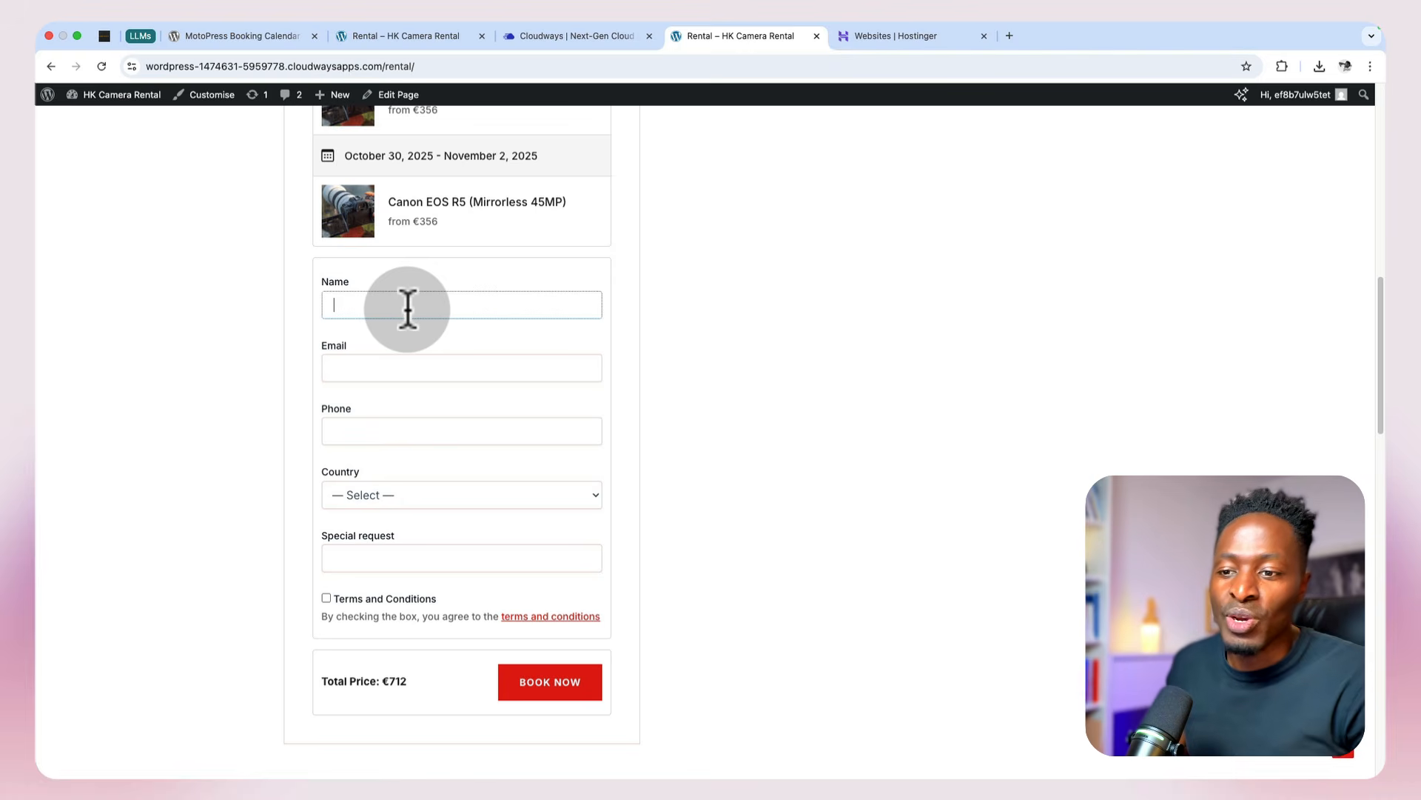
pyautogui.scroll(-3, 355, 362)
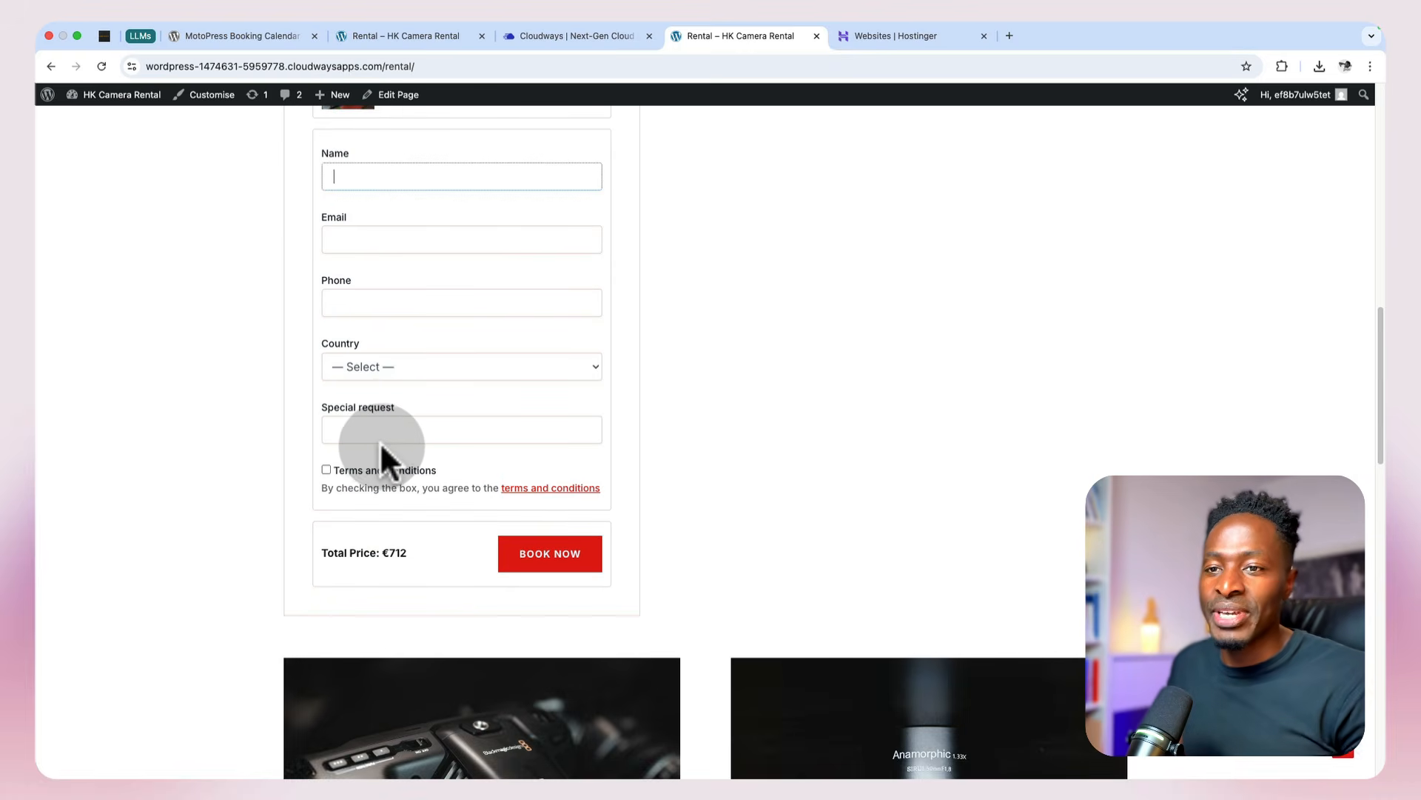
pyautogui.scroll(5, 380, 444)
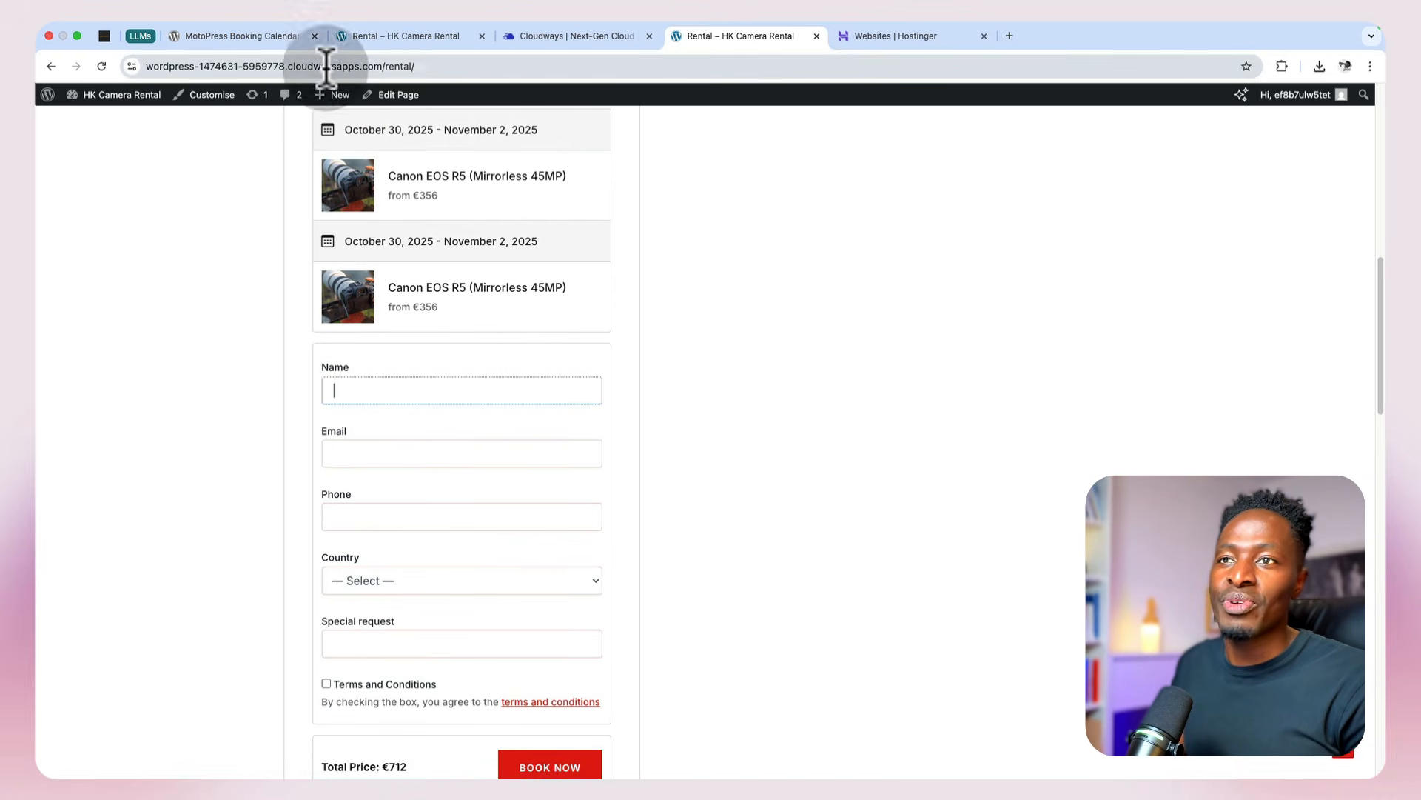
# Step: Open the site's Rental page in a private browsing window to view it as a visitor
pyautogui.click(418, 65)
pyautogui.press('super+c')
pyautogui.press('super+shift+n')
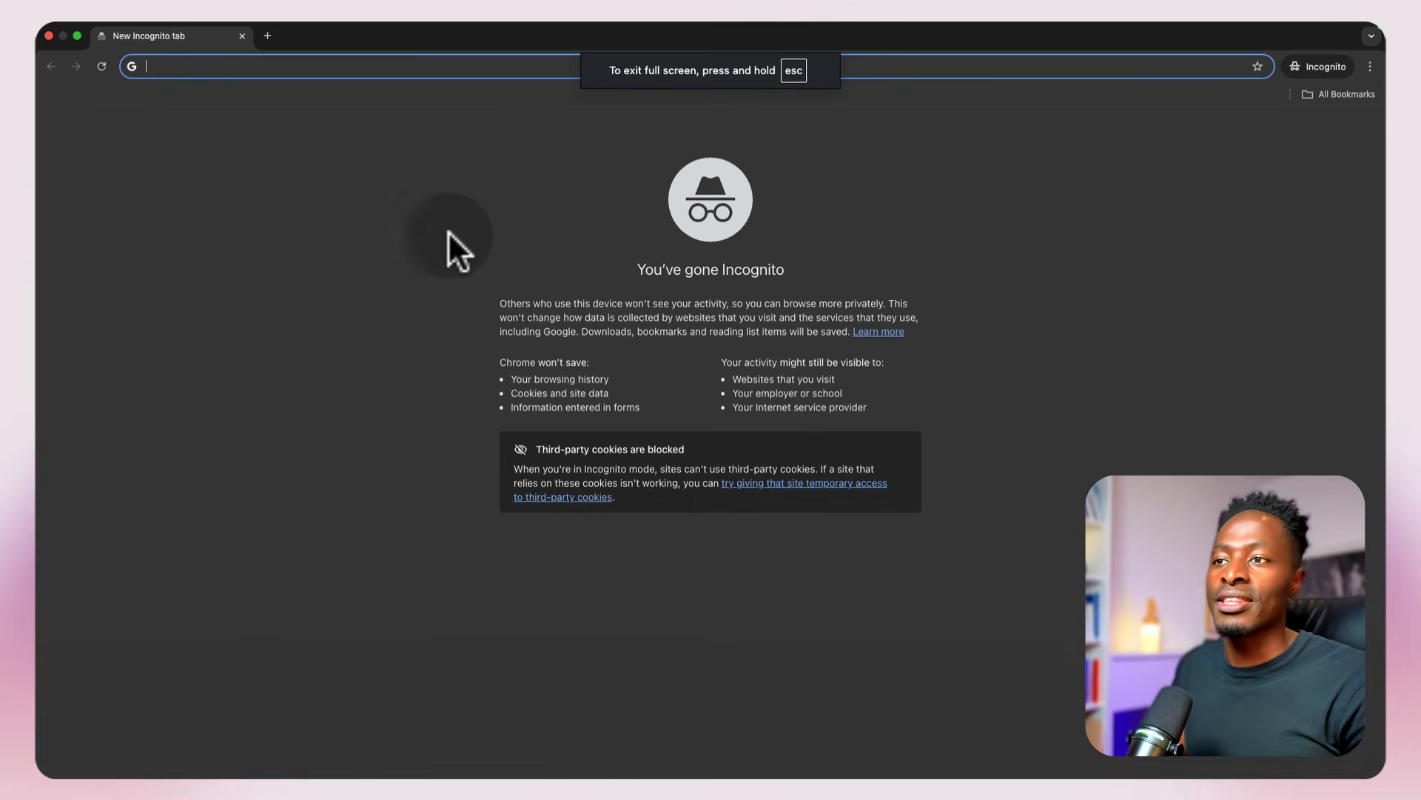
pyautogui.press('super+v')
pyautogui.press('Return')
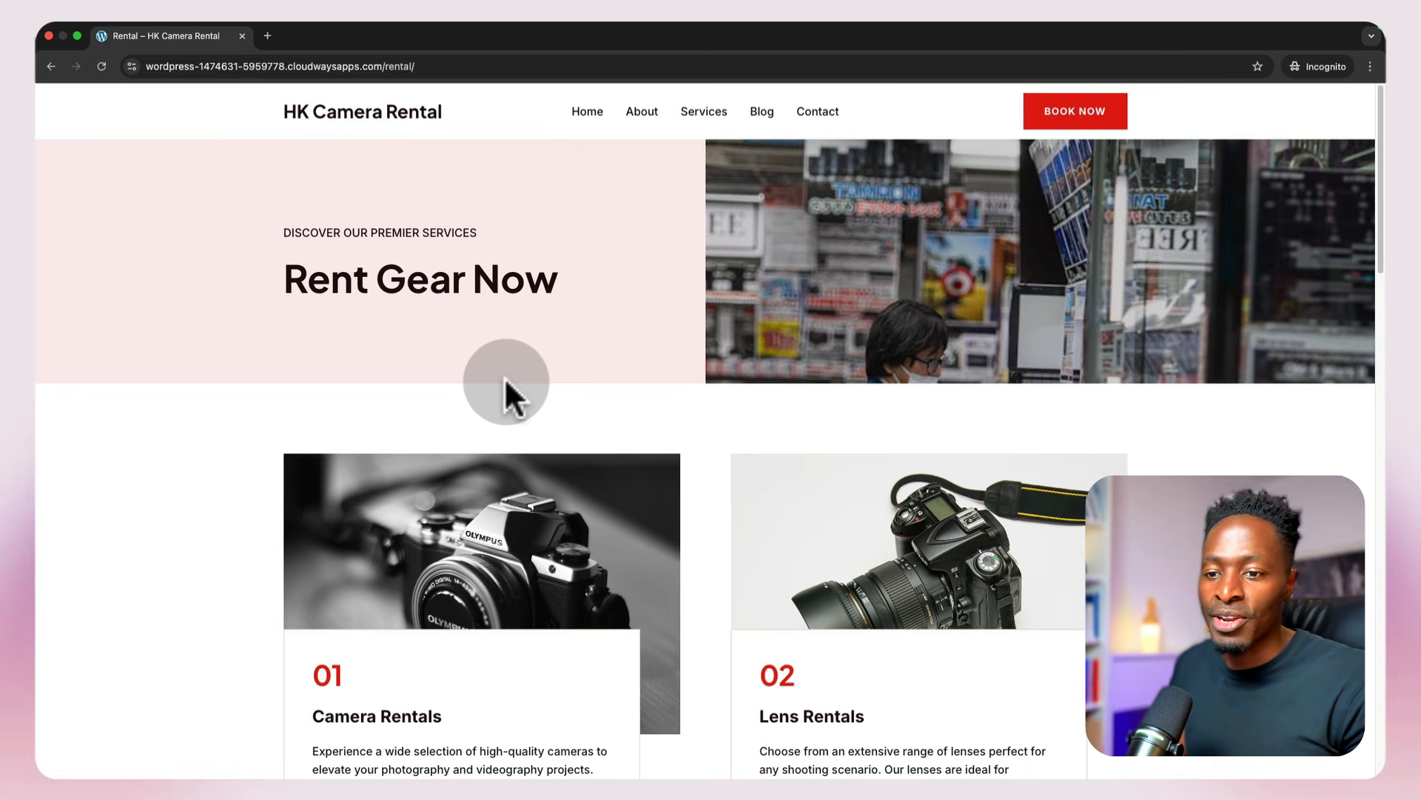
# Step: Select October 30 to November 2, 2025 in the Camera Rentals booking calendar
pyautogui.scroll(-3, 506, 379)
pyautogui.scroll(-3, 510, 399)
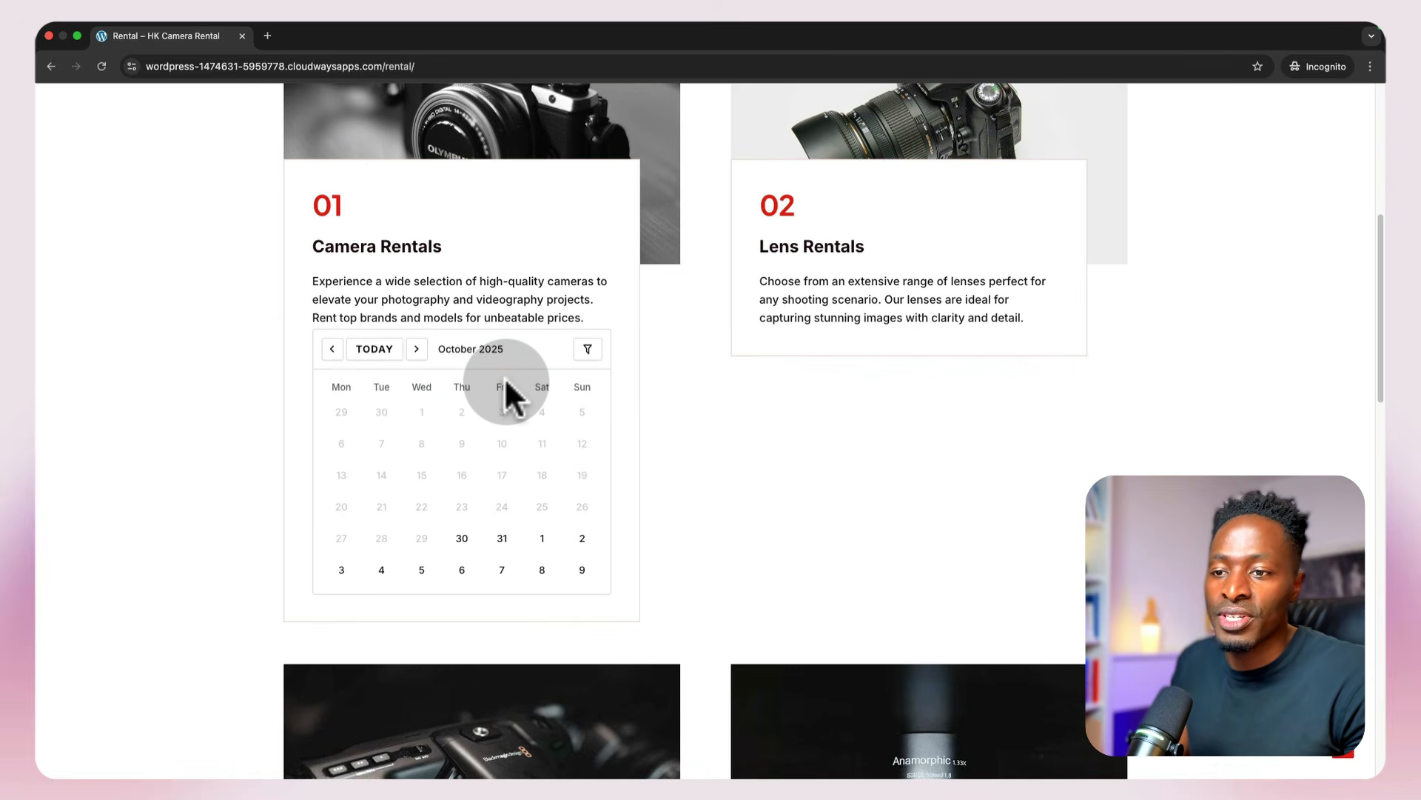
pyautogui.click(462, 539)
pyautogui.click(582, 539)
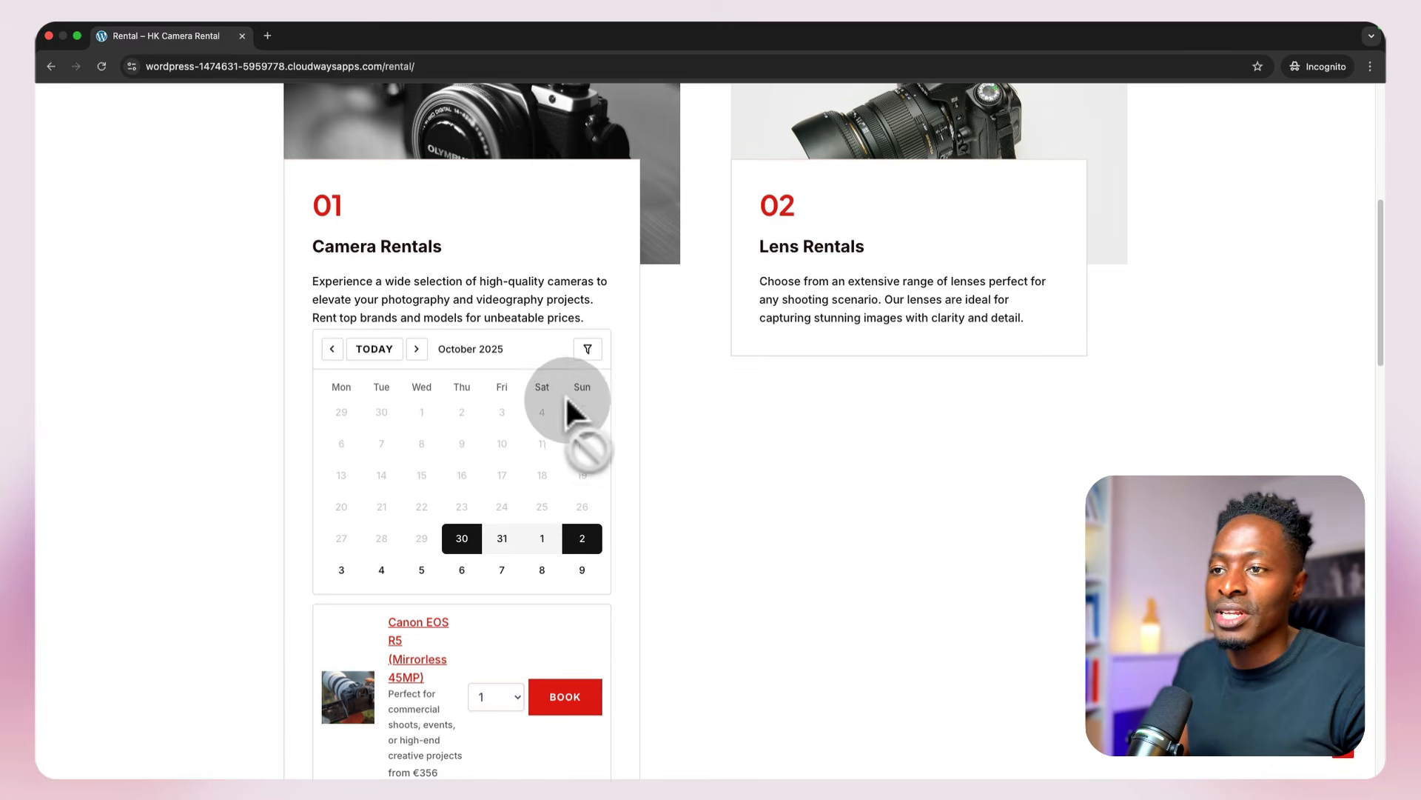
# Step: Book two Canon EOS R5 cameras for the selected dates and continue to checkout
pyautogui.scroll(-4, 705, 559)
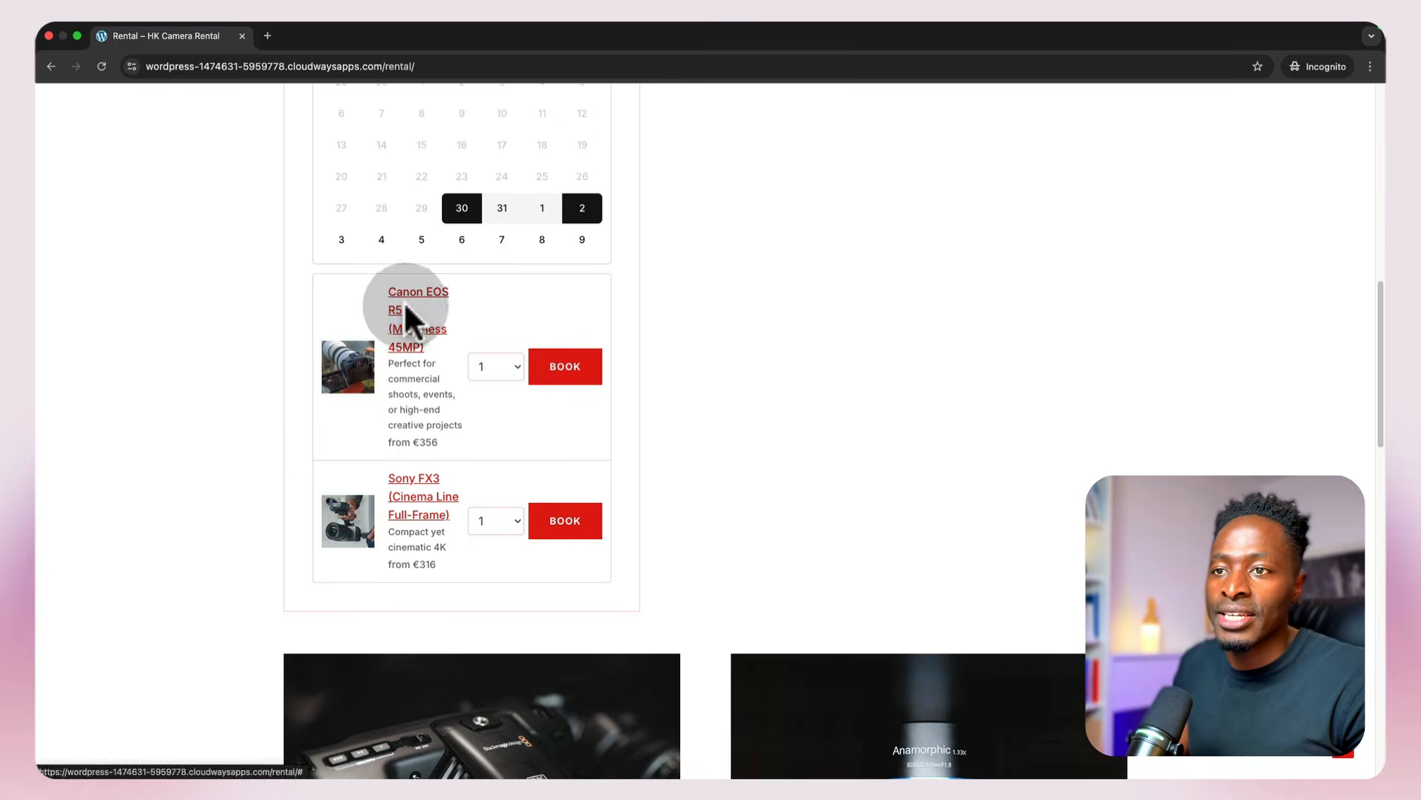
pyautogui.click(499, 366)
pyautogui.click(496, 374)
pyautogui.click(574, 368)
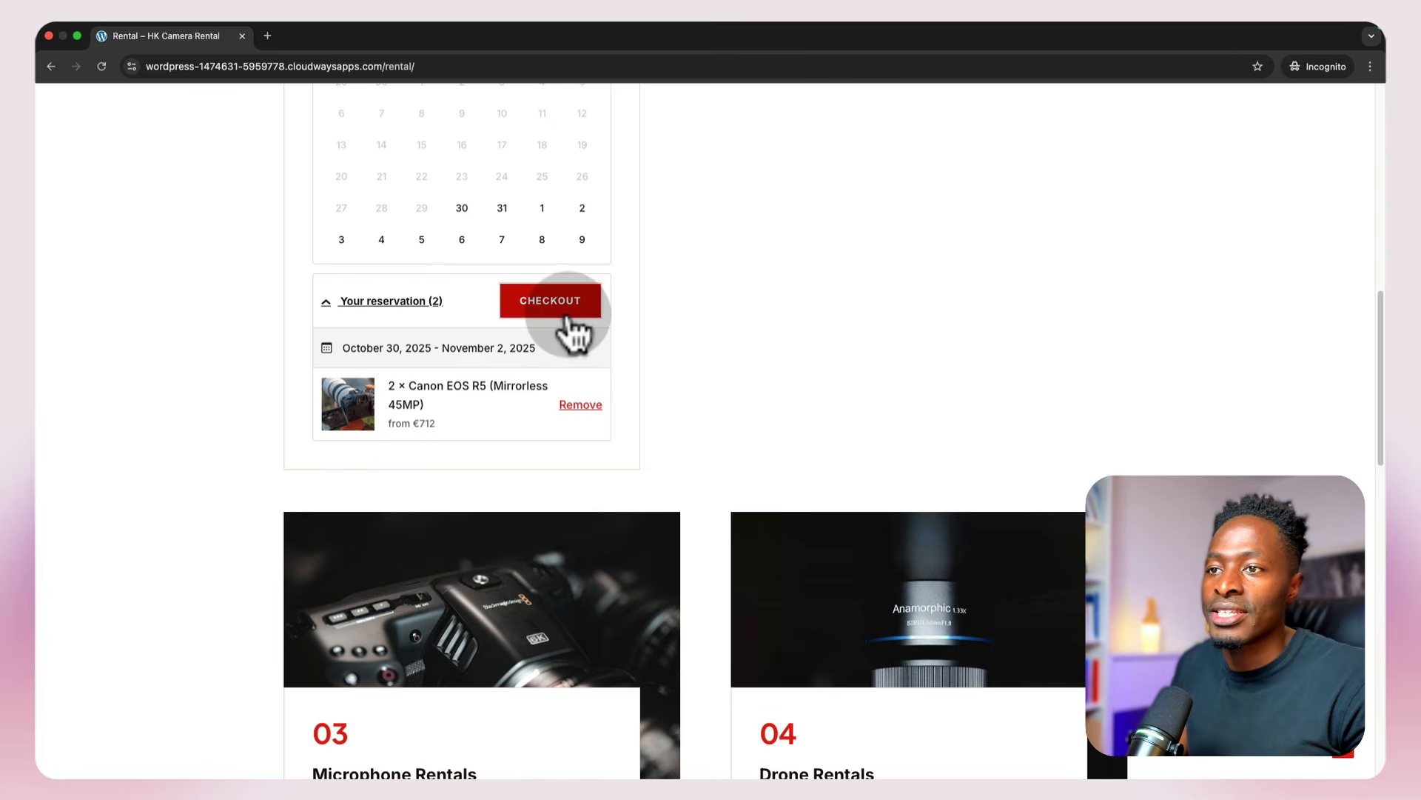
pyautogui.click(564, 319)
# Step: Fill in the customer's name, e-mail and phone number on the booking confirmation form
pyautogui.click(457, 400)
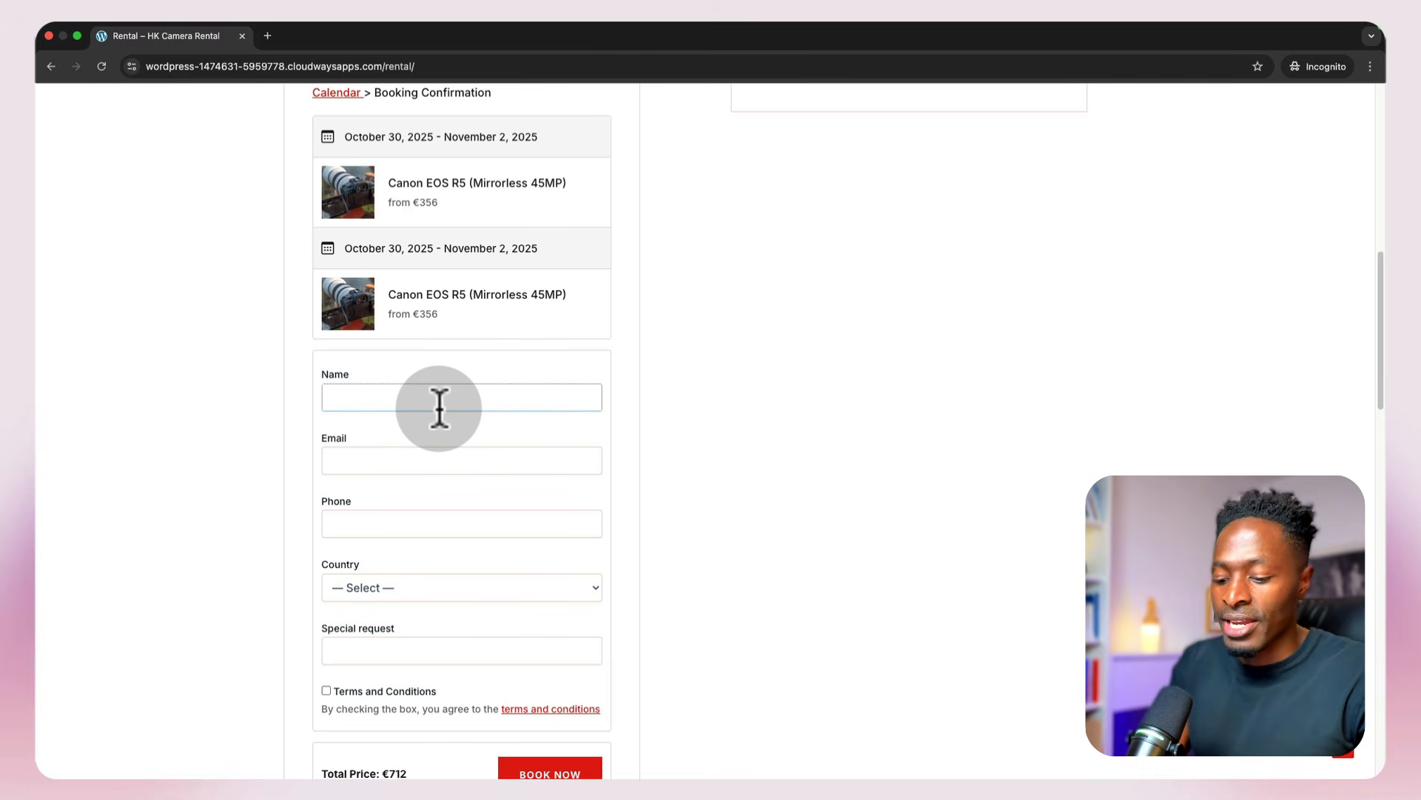
pyautogui.write('Ma')
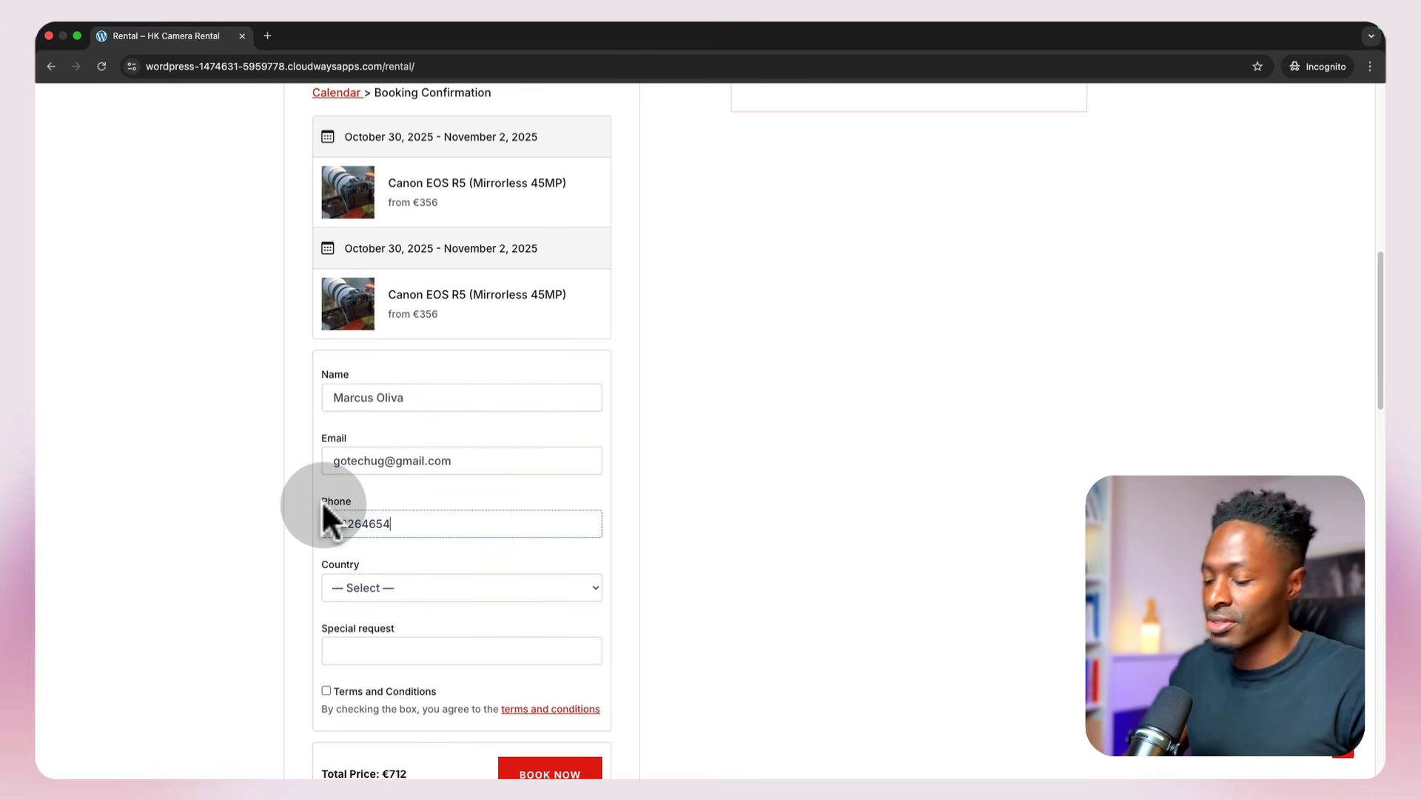
# Step: Choose Antarctica as the country and enter the special request "I would like to get a camera bag."
pyautogui.scroll(-3, 357, 561)
pyautogui.click(384, 459)
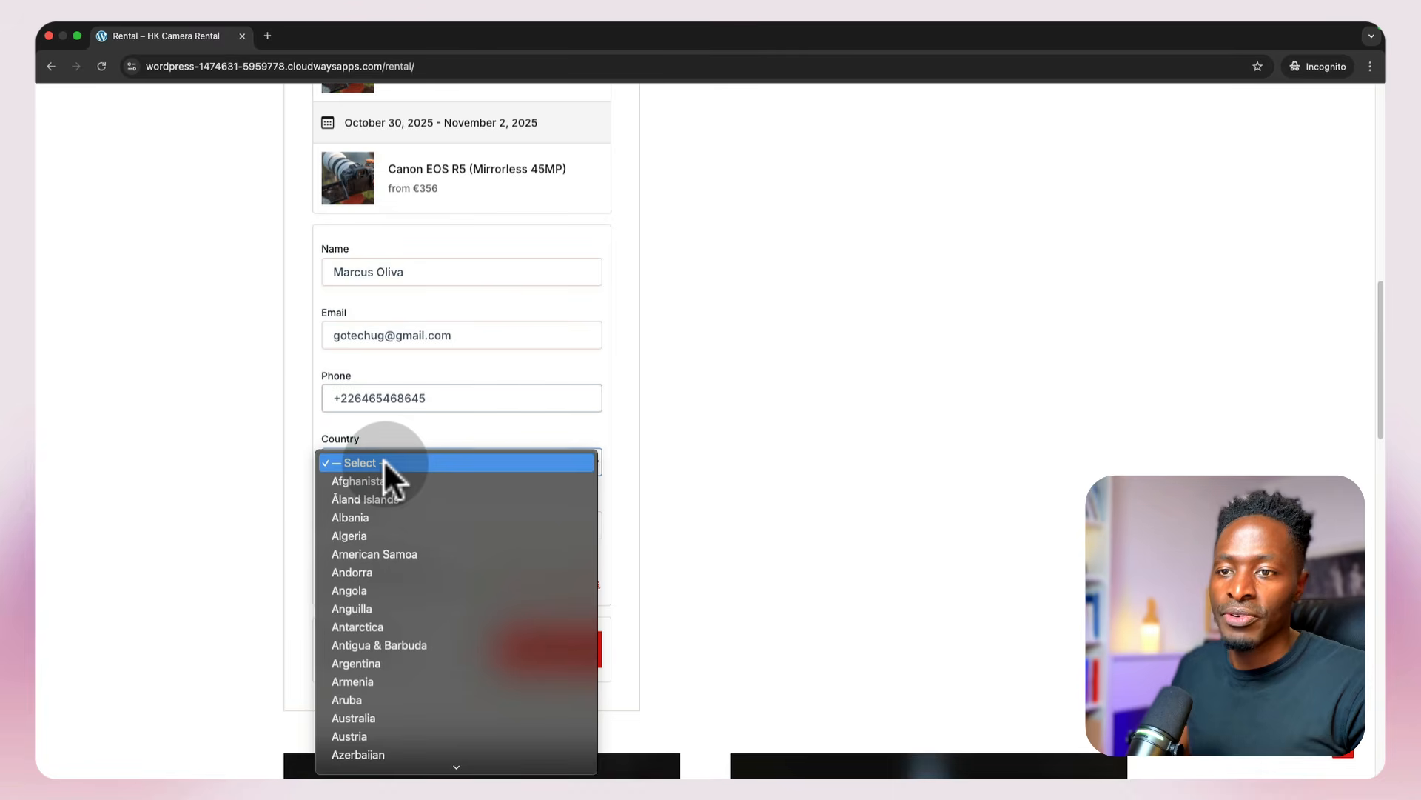
pyautogui.click(381, 626)
pyautogui.click(453, 527)
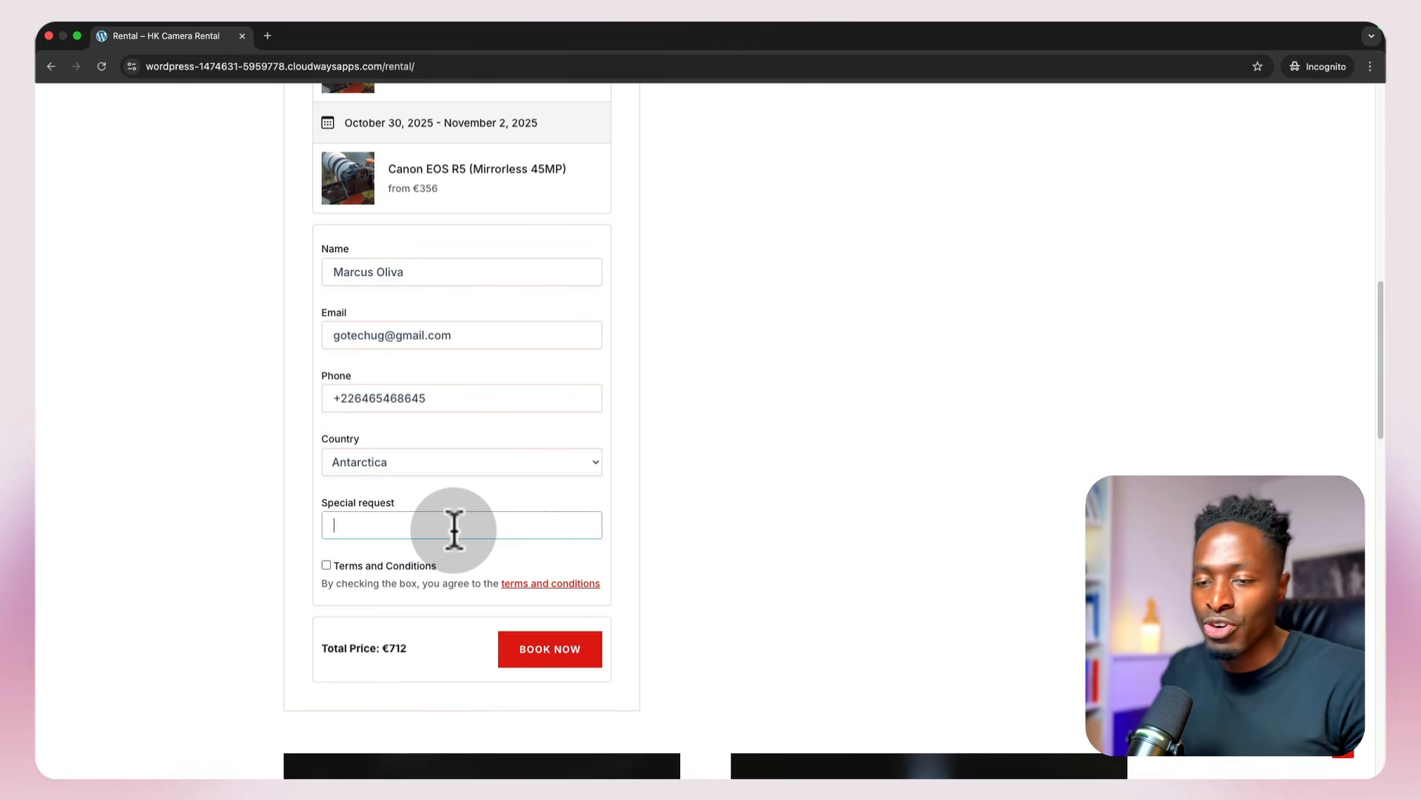
pyautogui.write('I would like to get a camera bag.')
# Step: Accept the terms and conditions and submit the camera booking
pyautogui.scroll(-2, 454, 528)
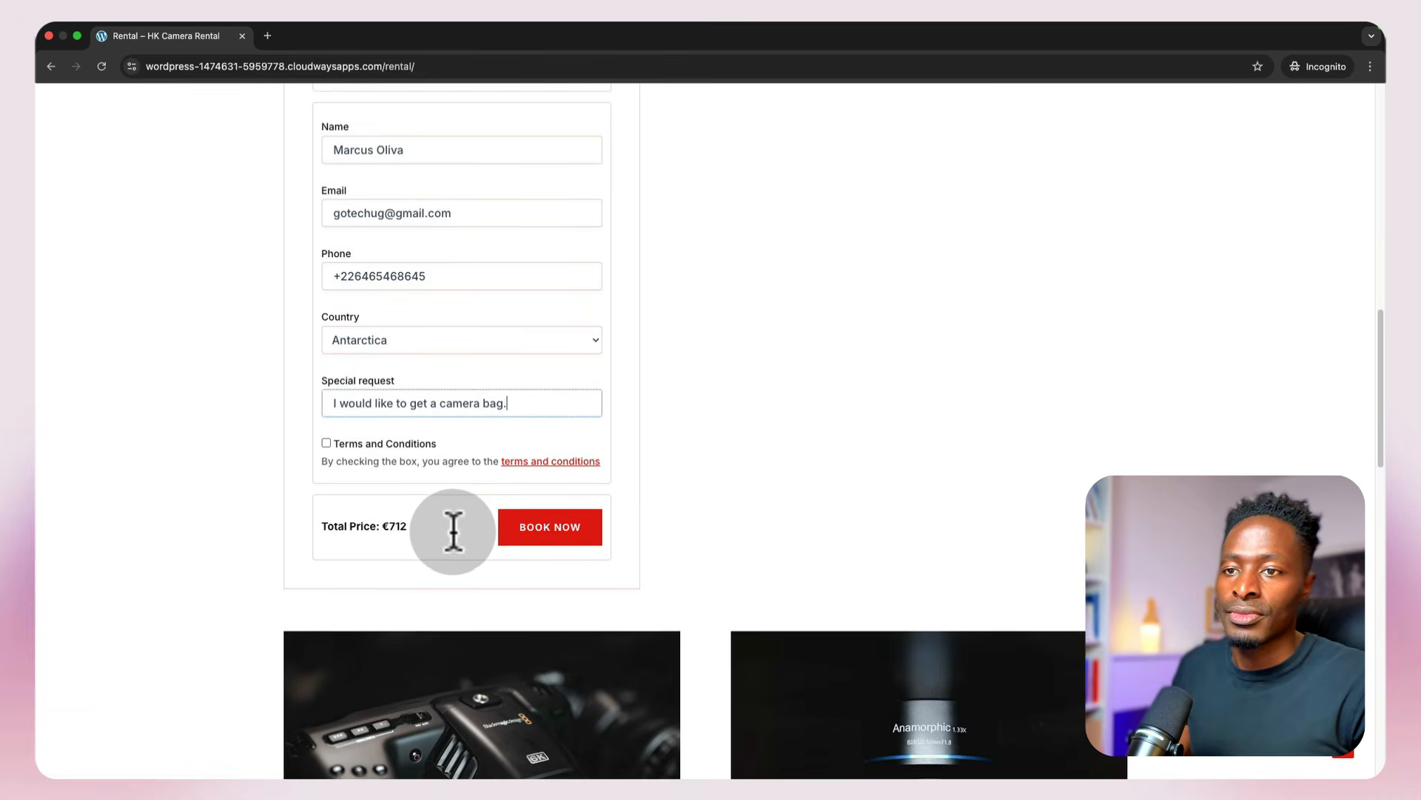
pyautogui.click(326, 420)
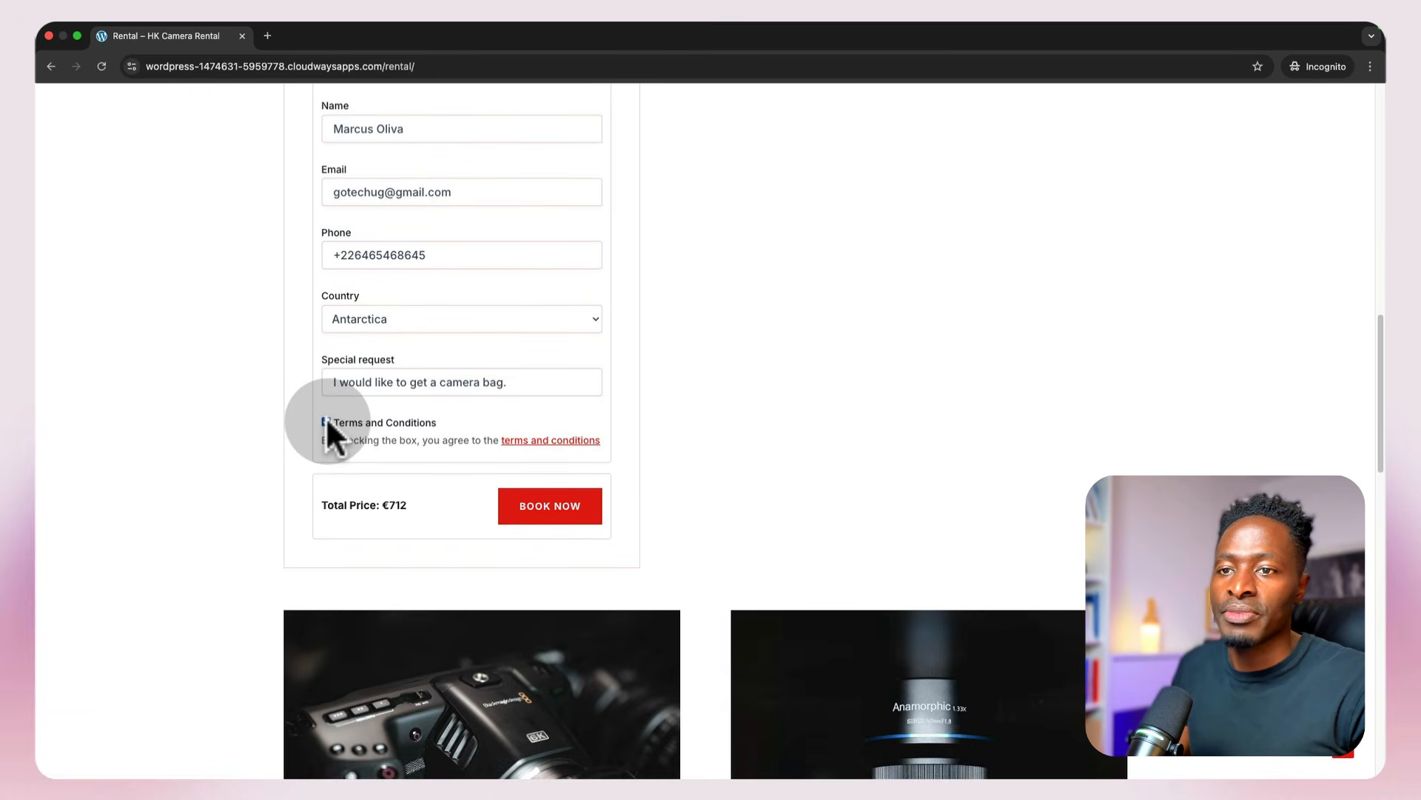
pyautogui.click(536, 515)
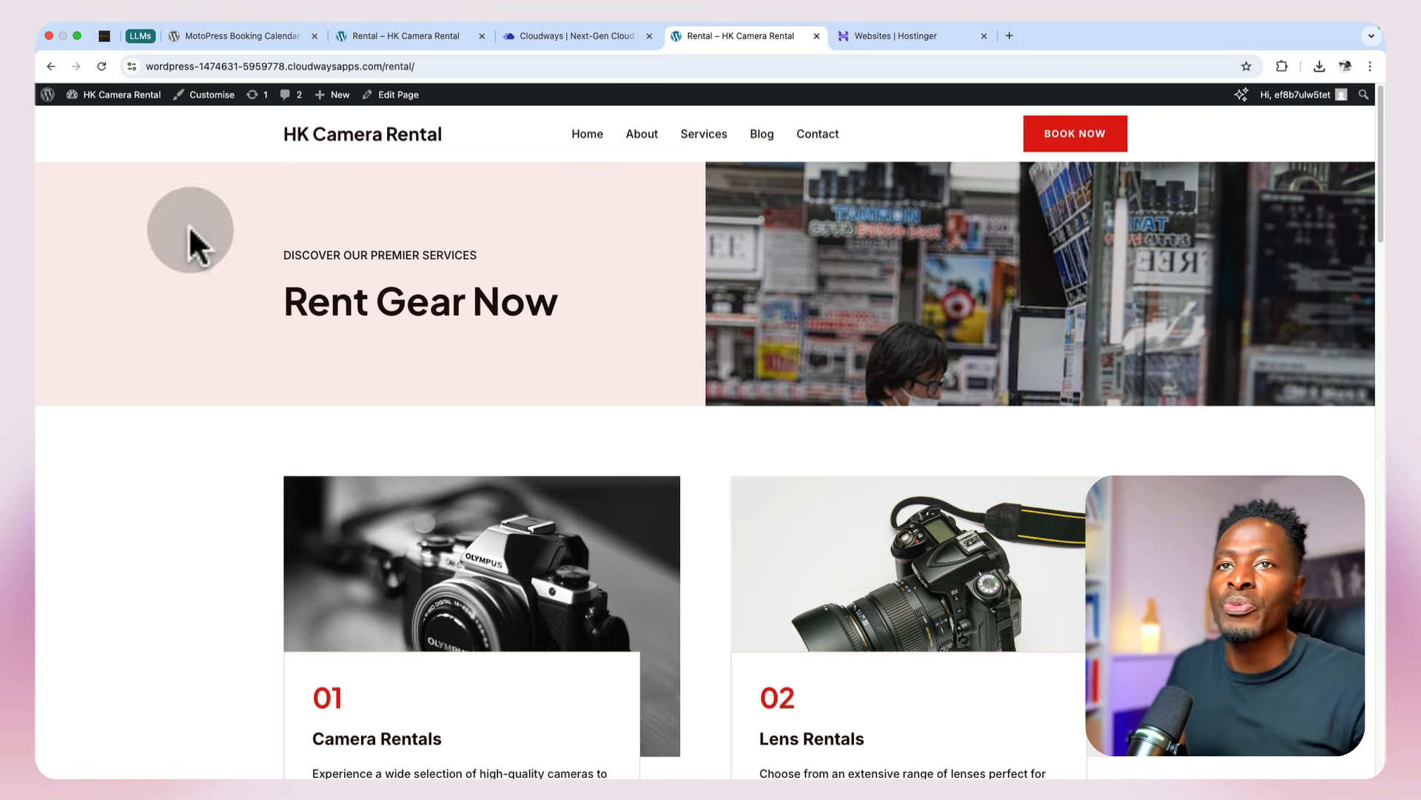
# Step: Open the site's WordPress dashboard in a new tab and go to the Calendars plugin's Bookings list
pyautogui.rightClick(105, 113)
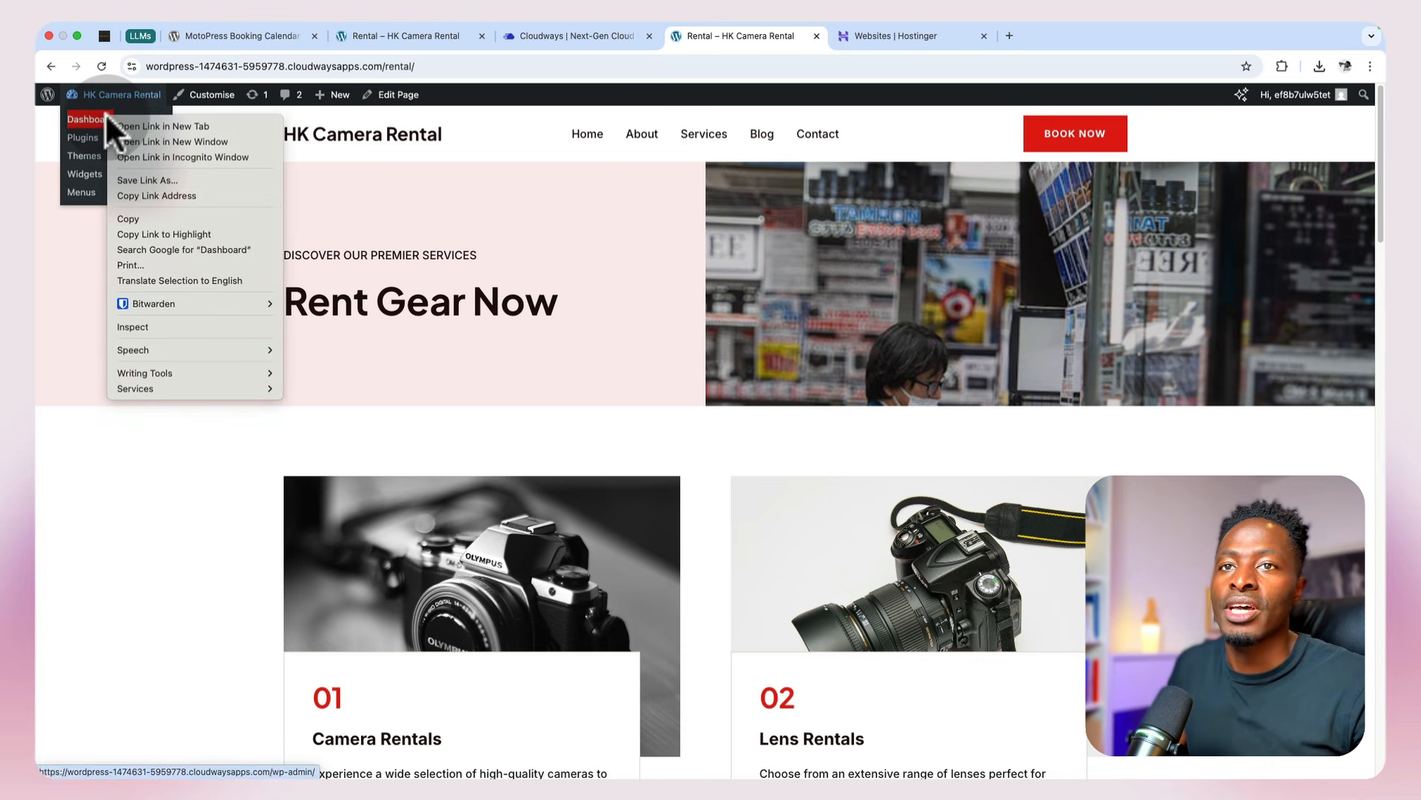
pyautogui.click(120, 126)
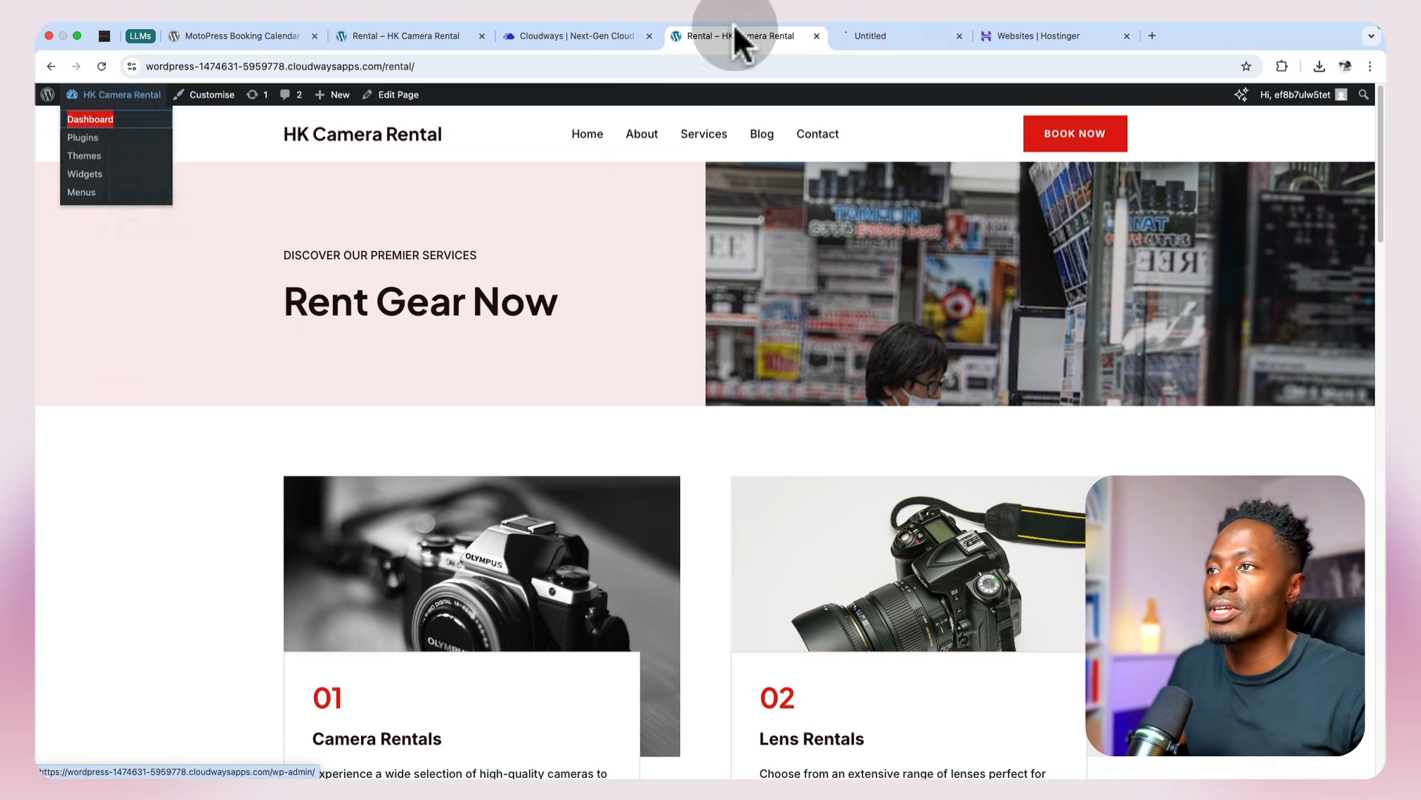
pyautogui.click(889, 37)
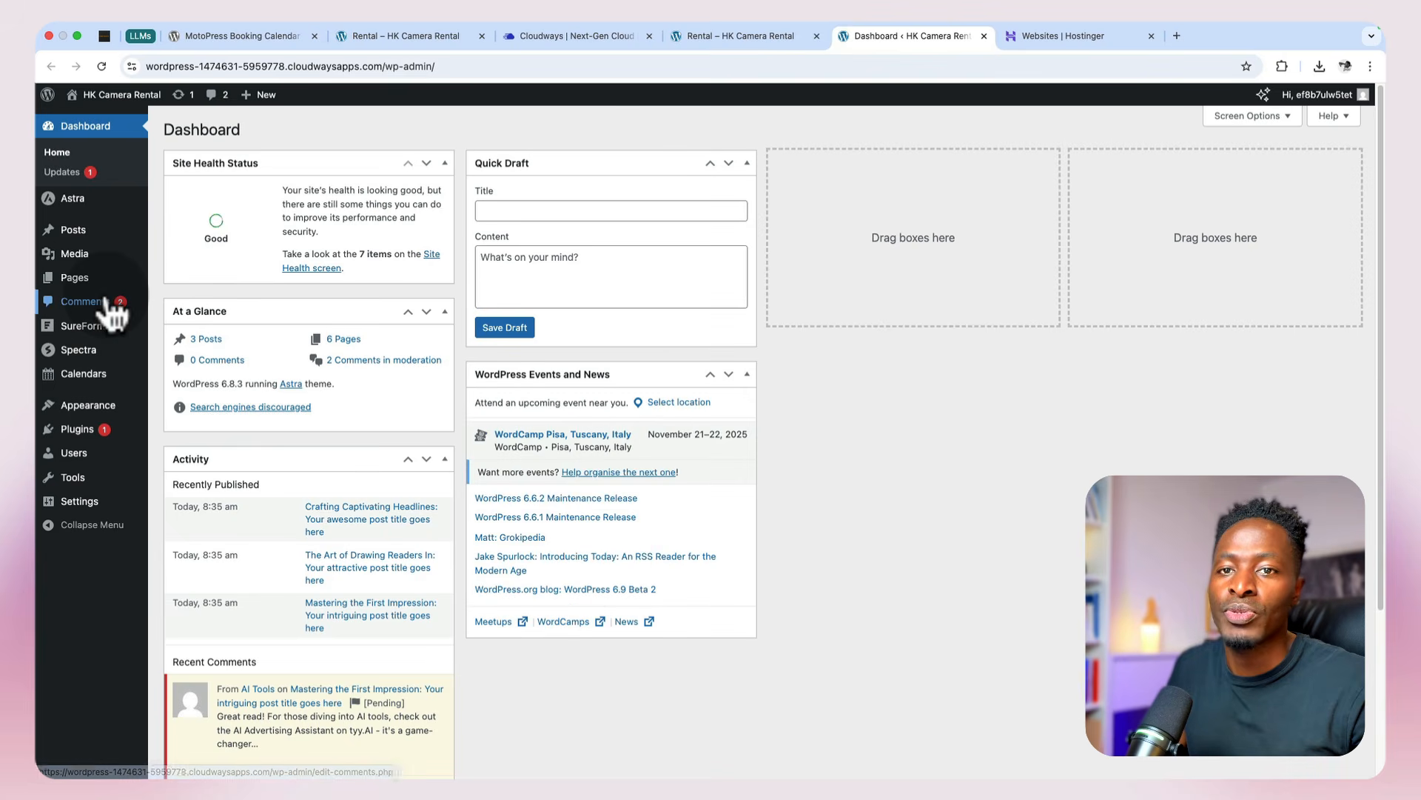
pyautogui.moveTo(94, 410)
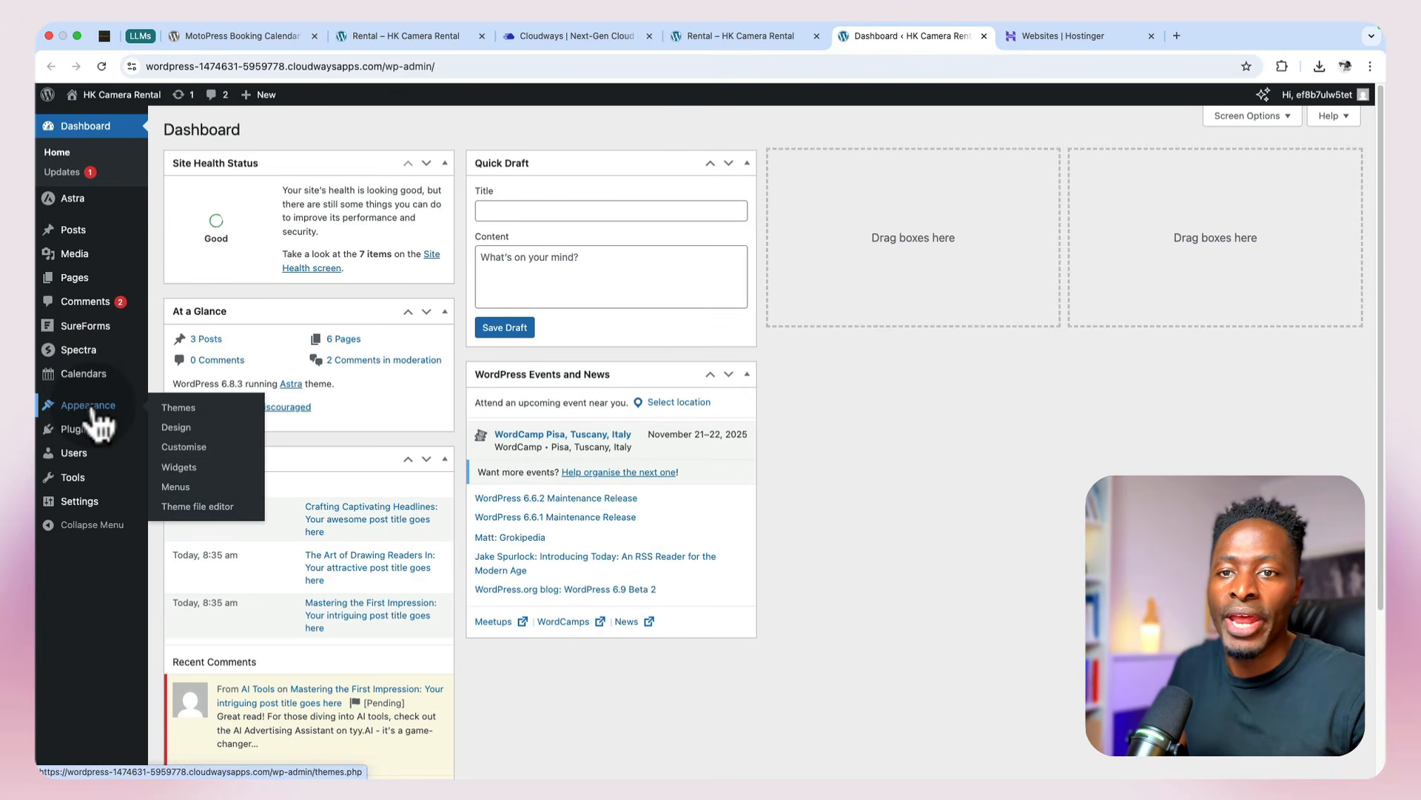
pyautogui.moveTo(92, 379)
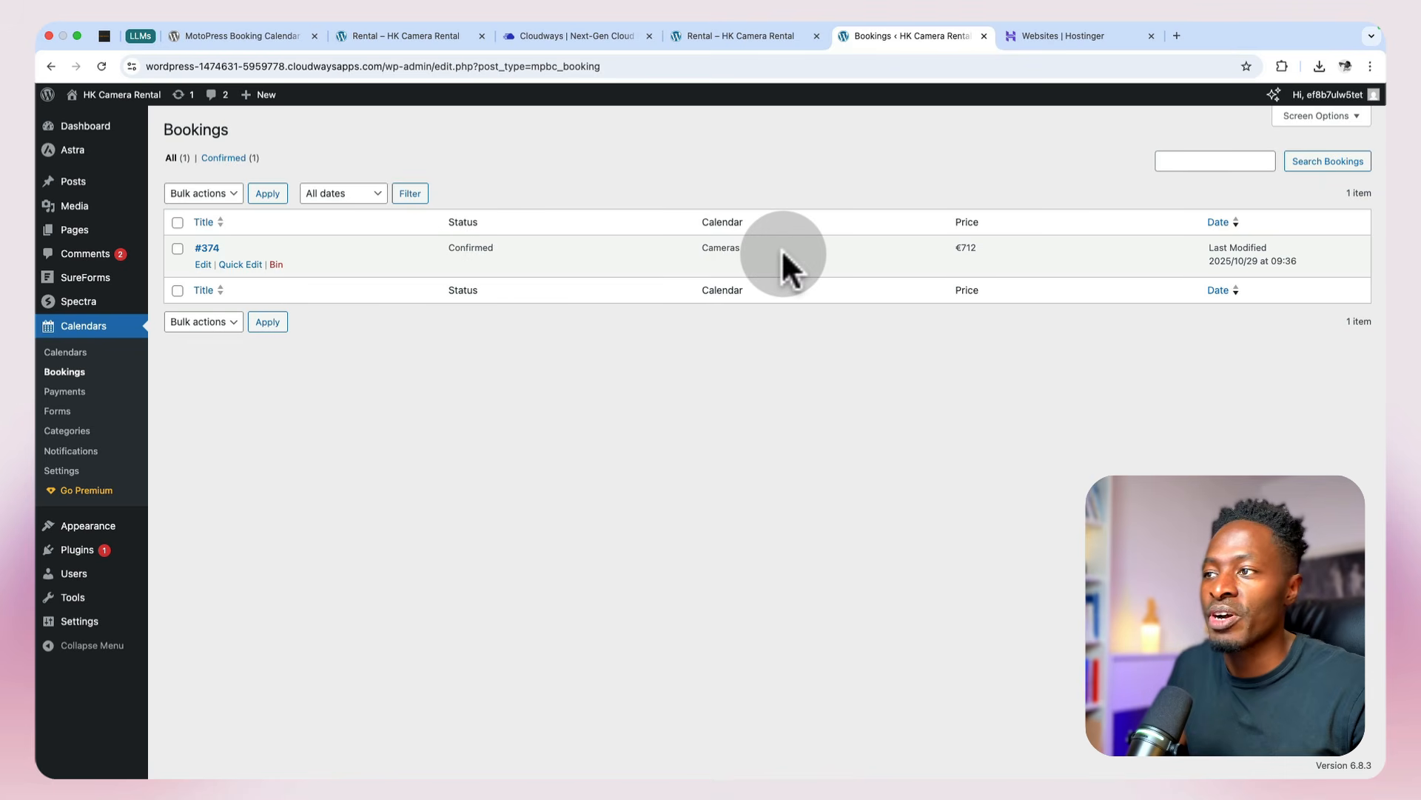
# Step: Open the new Cameras booking and review its custom fields, customer info, reservations and payment details
pyautogui.click(201, 265)
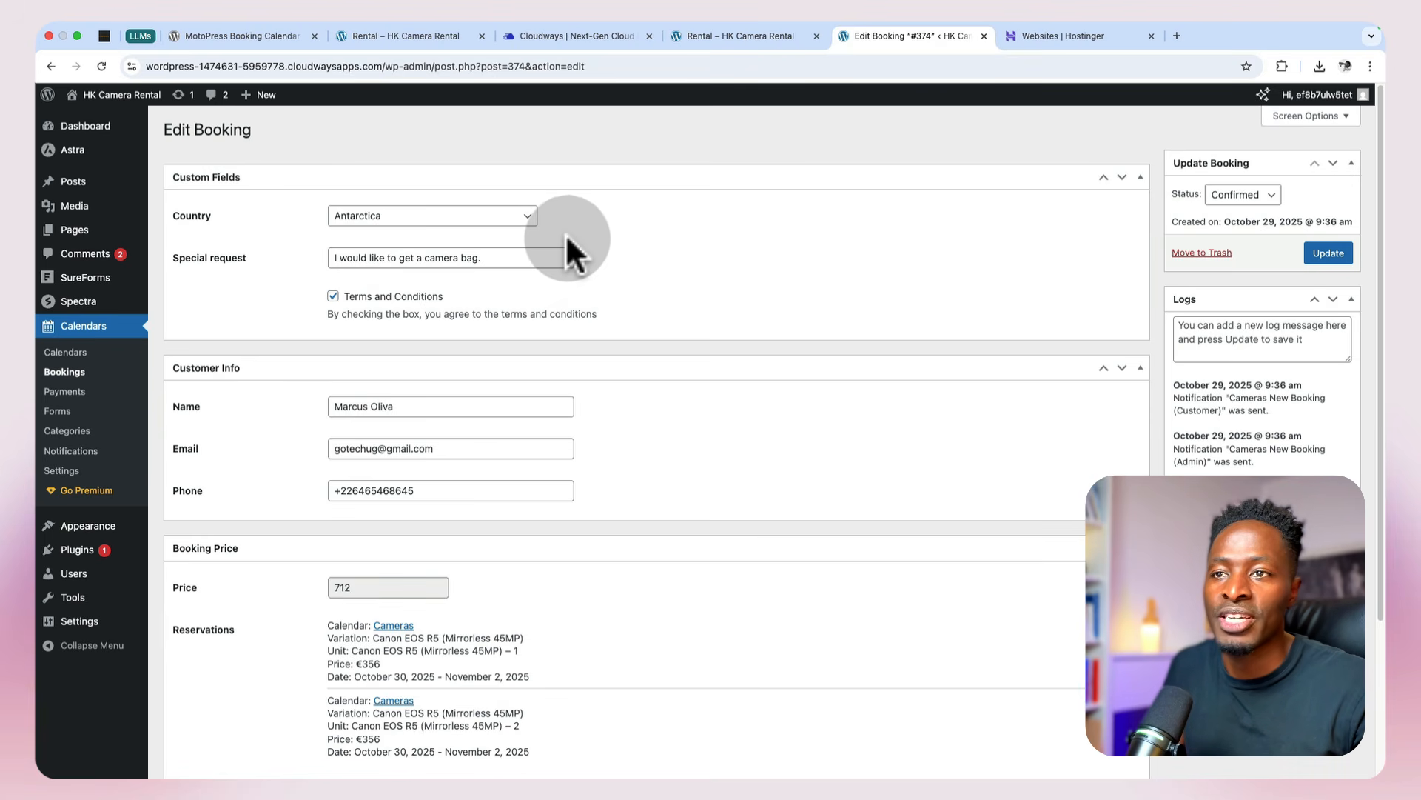
pyautogui.scroll(-1, 532, 375)
pyautogui.scroll(-3, 532, 377)
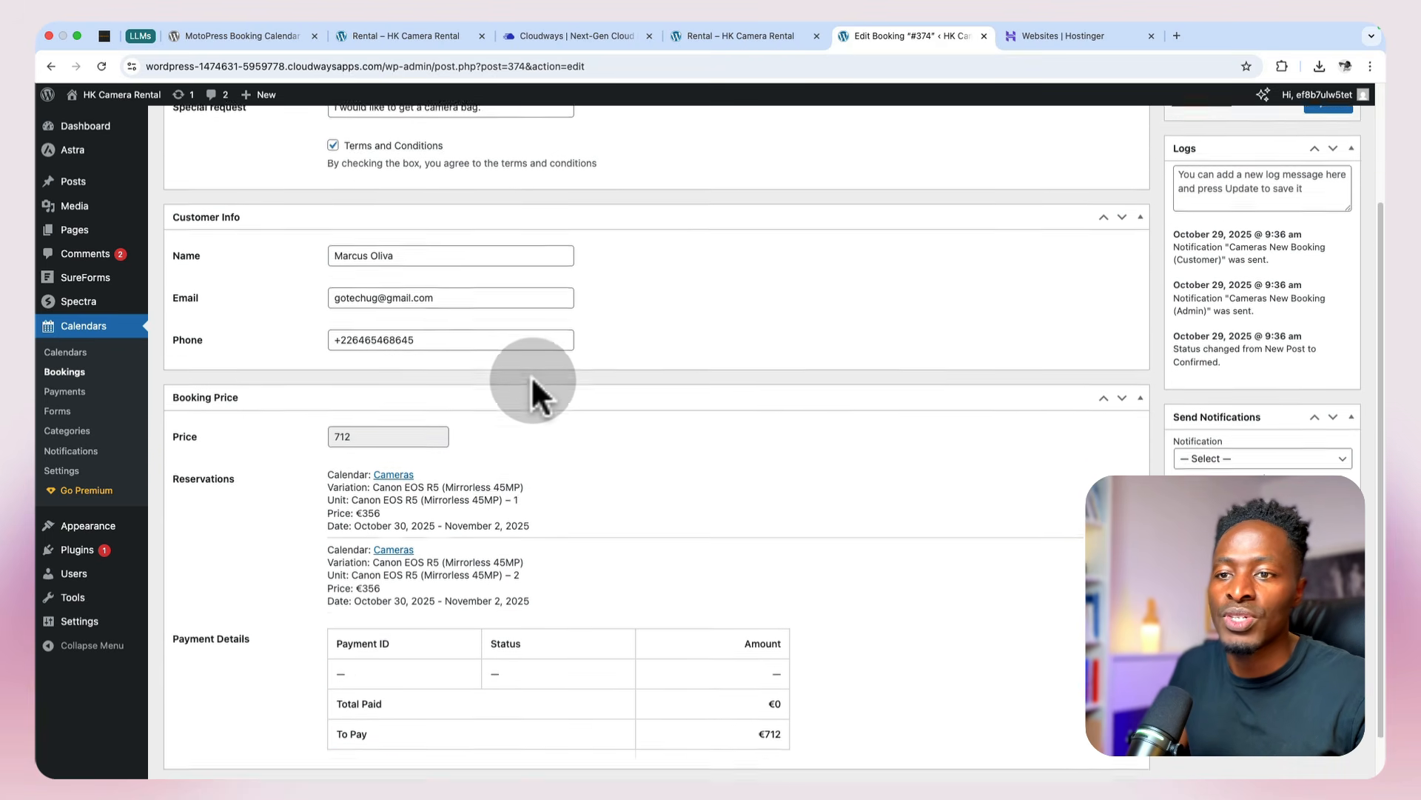
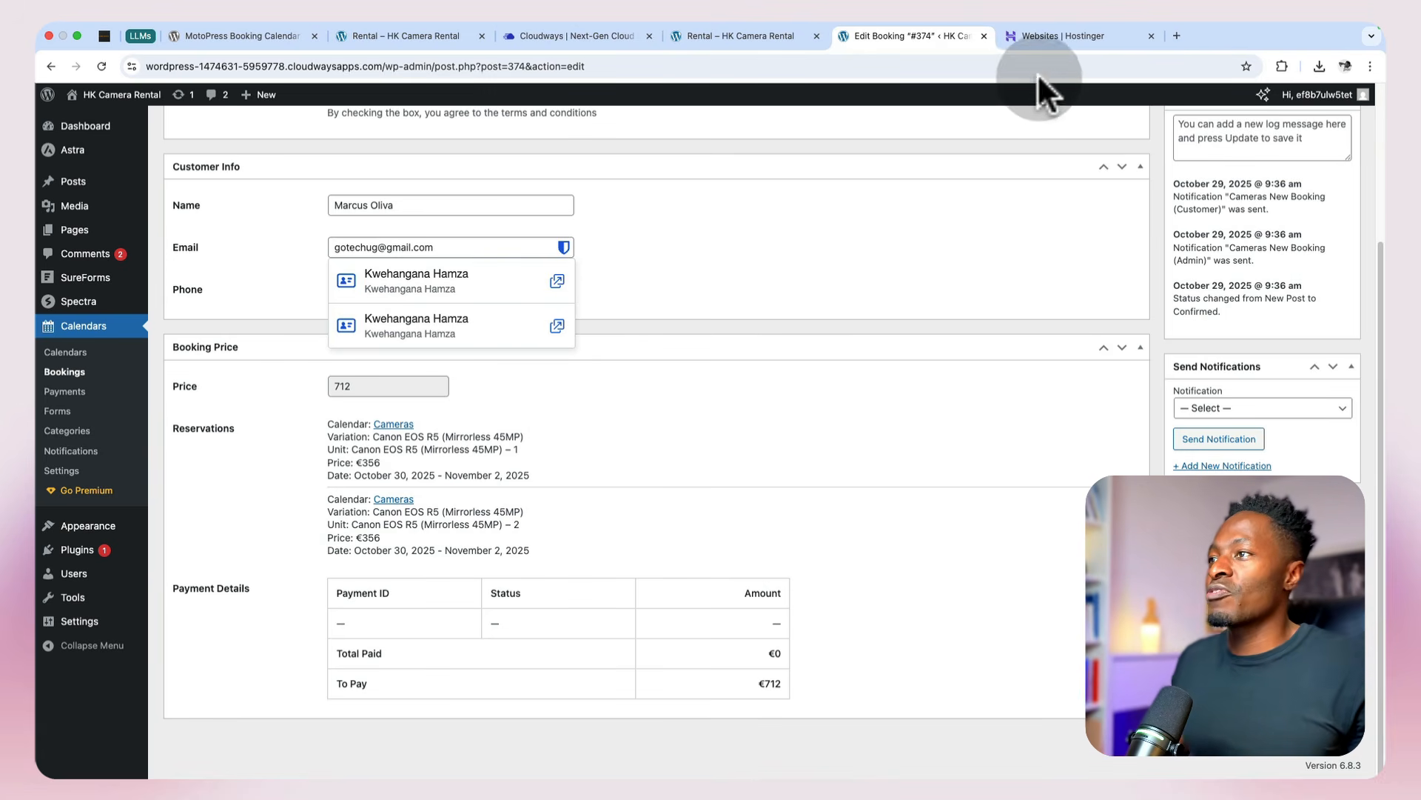
# Step: Switch to the Hostinger panel and open the Get a New Domain page
pyautogui.click(1044, 39)
pyautogui.click(119, 162)
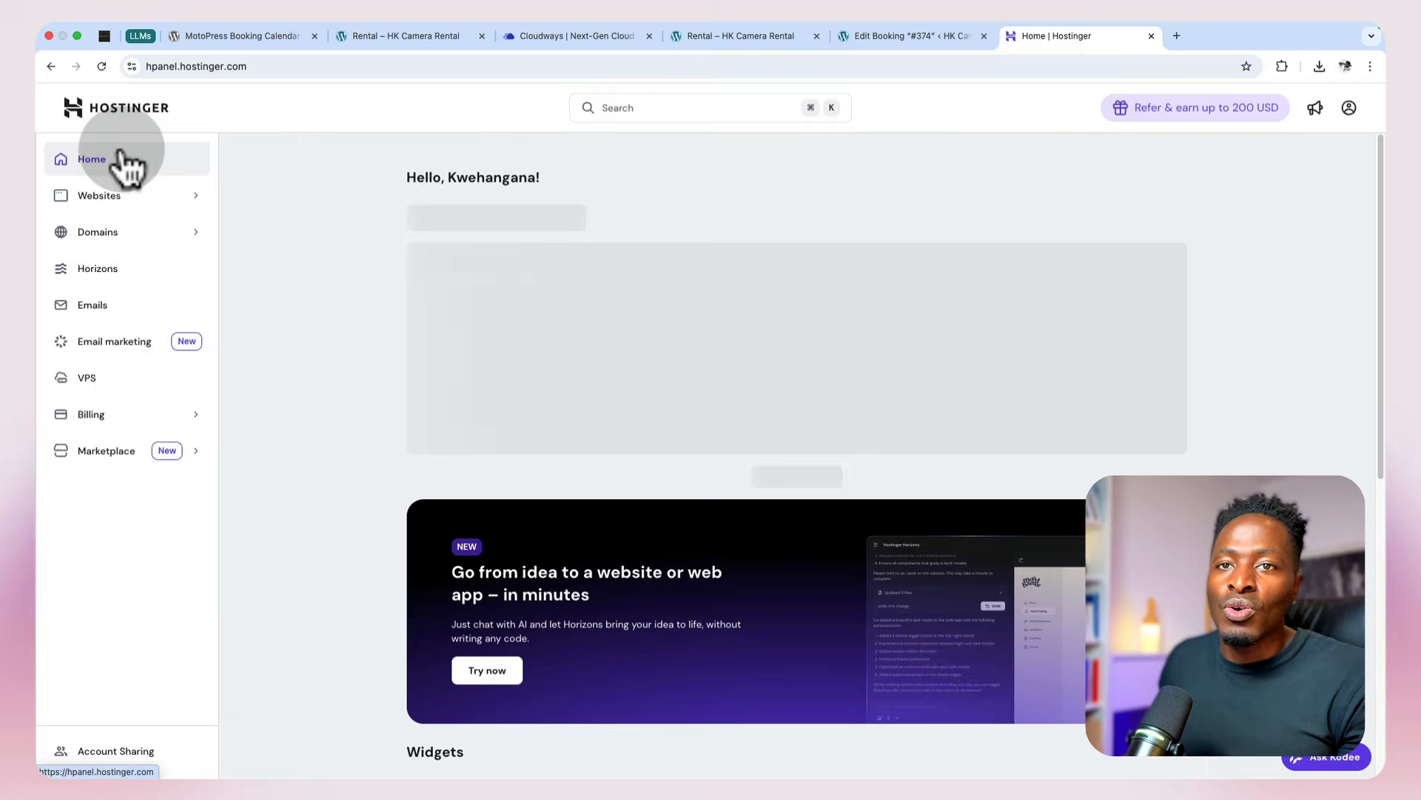
pyautogui.click(120, 238)
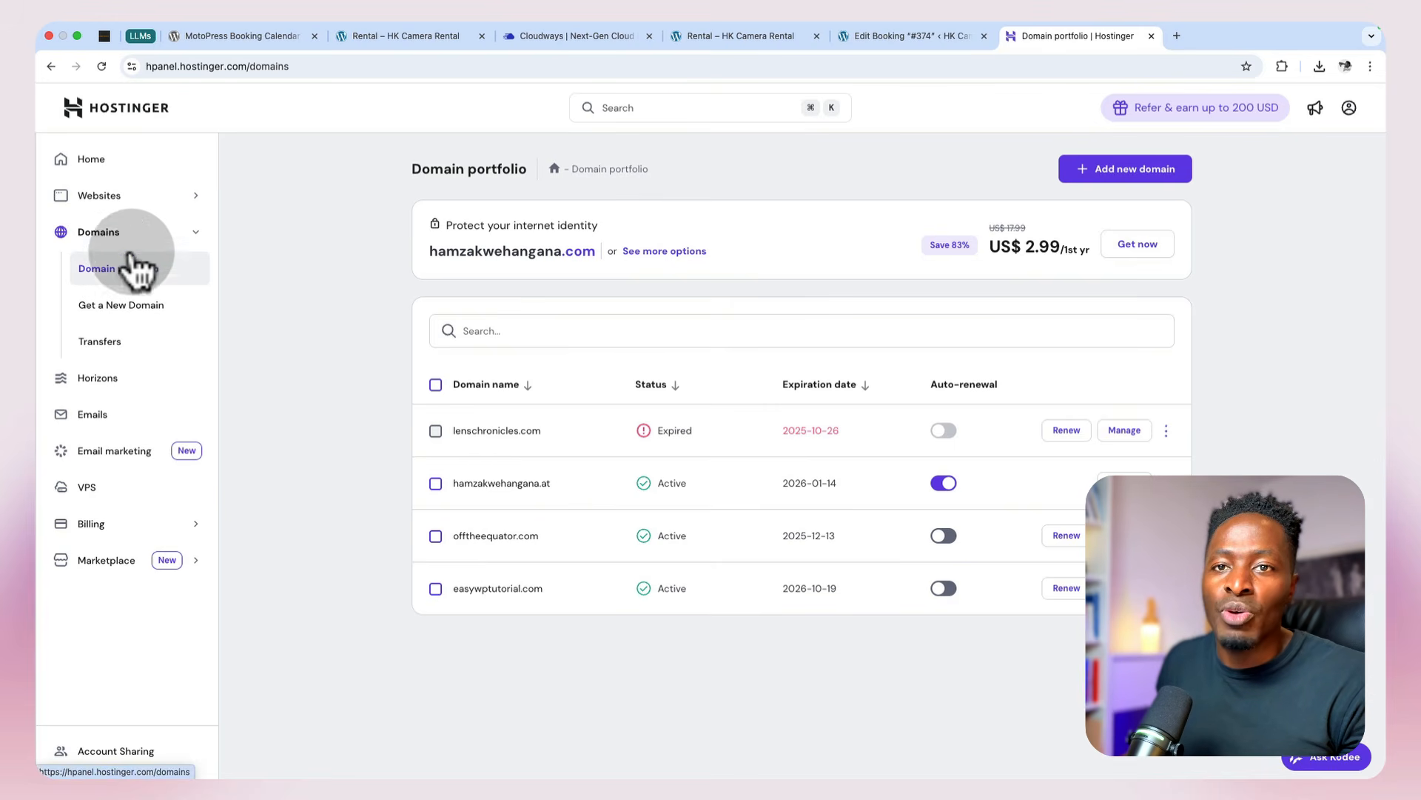
pyautogui.click(138, 308)
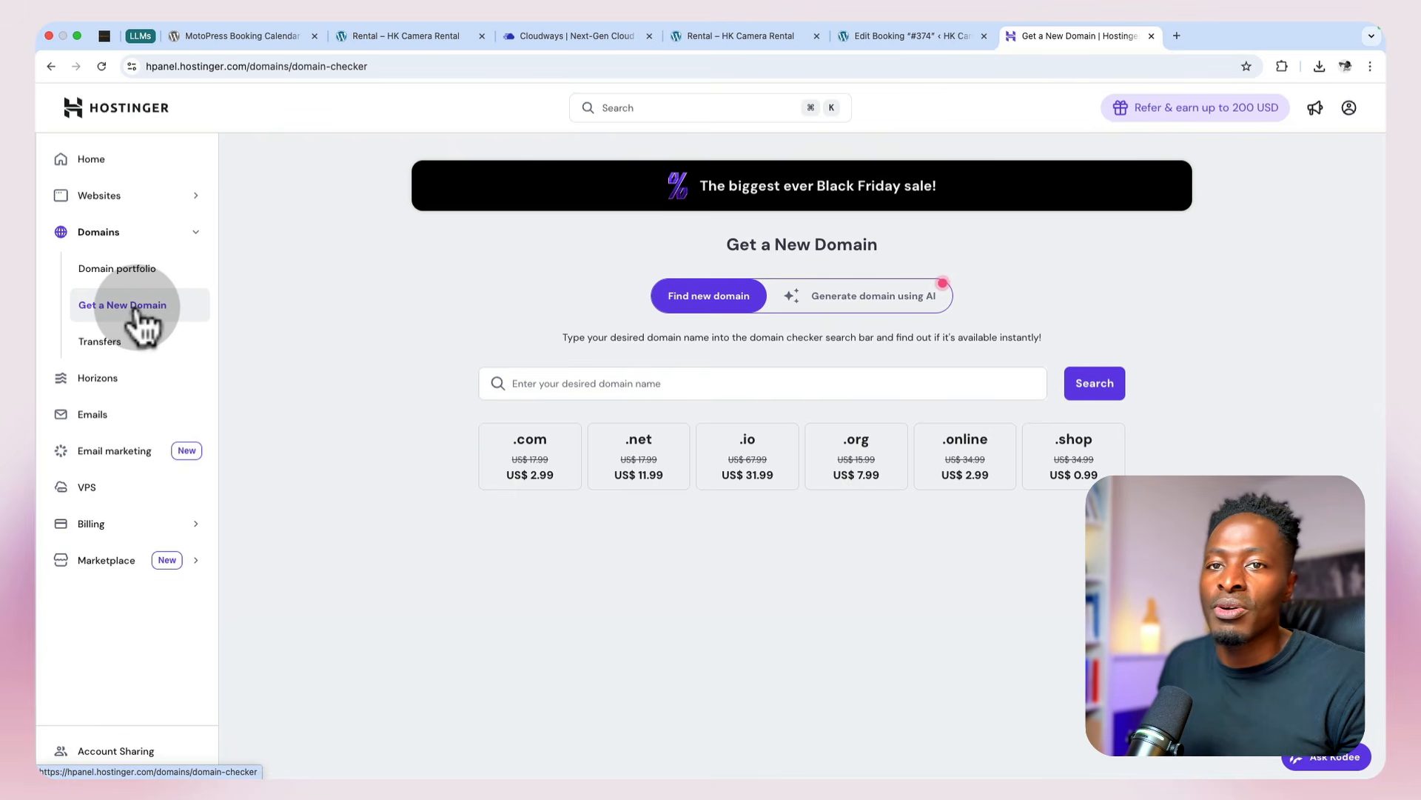
# Step: Check the availability of the domain "hkcamerarental", including the exact name "hkcamerarental.com"
pyautogui.click(555, 382)
pyautogui.write('hkcamerarental')
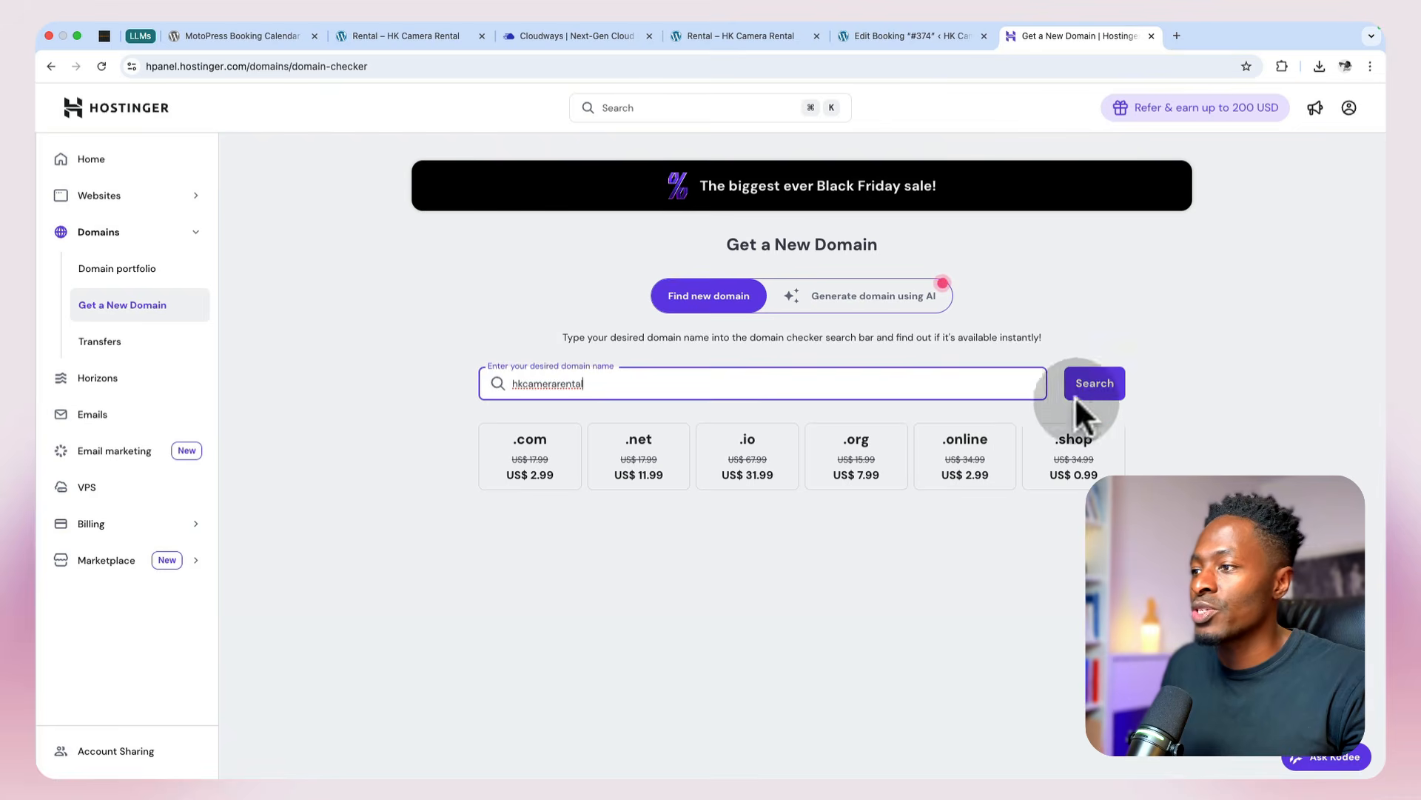
pyautogui.click(1104, 382)
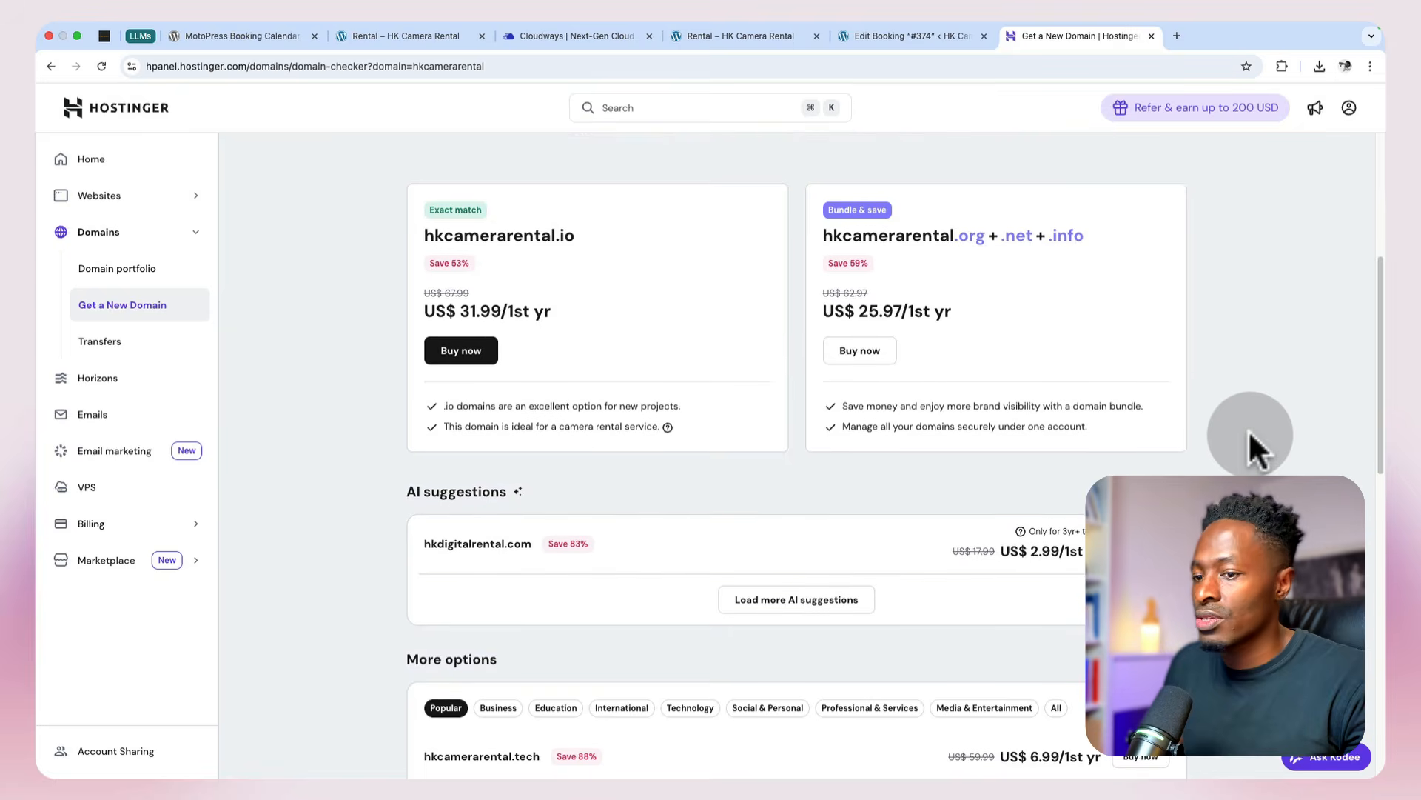
pyautogui.write('.com')
pyautogui.press('Return')
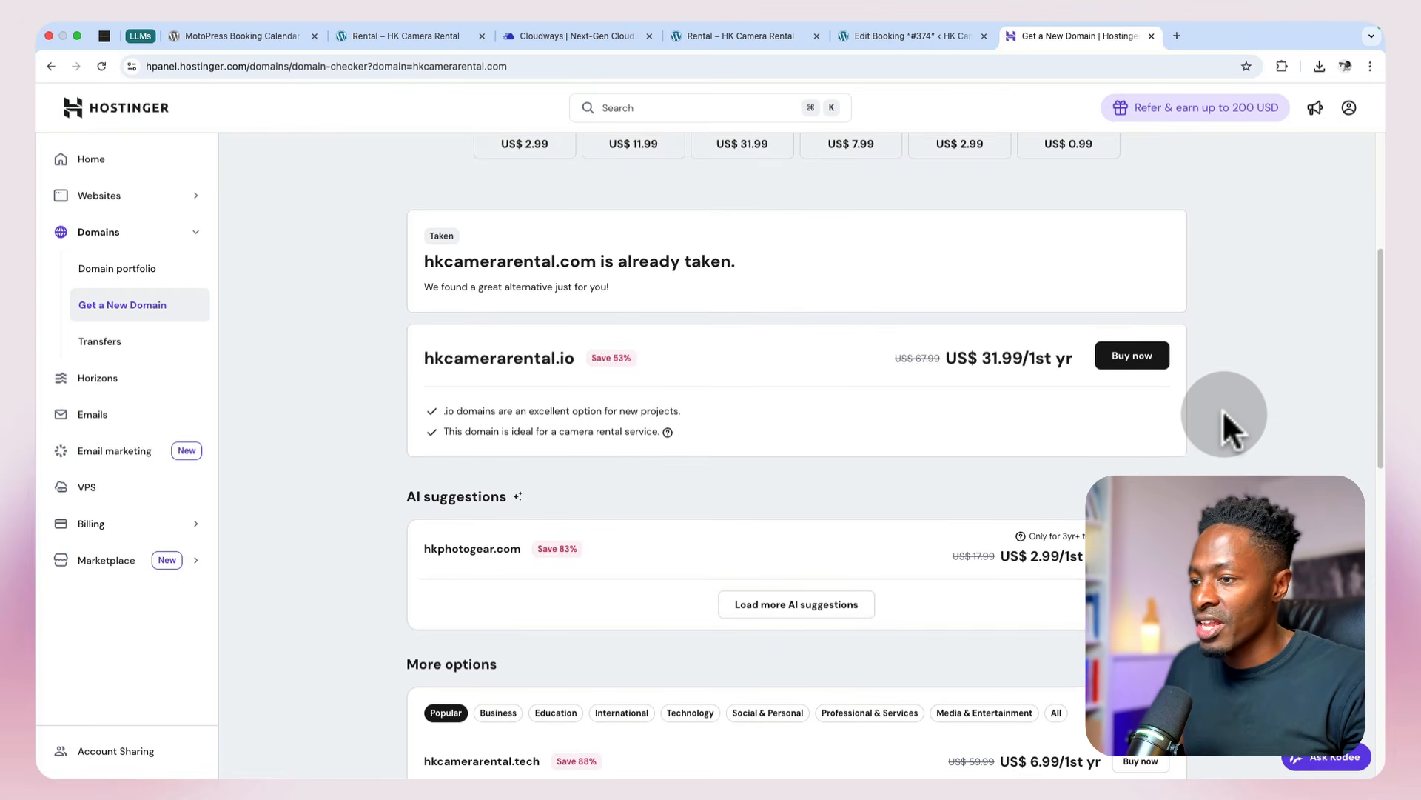
# Step: Visit hkcamerarental.com in a new tab, look through its homepage and close it again
pyautogui.scroll(3, 713, 407)
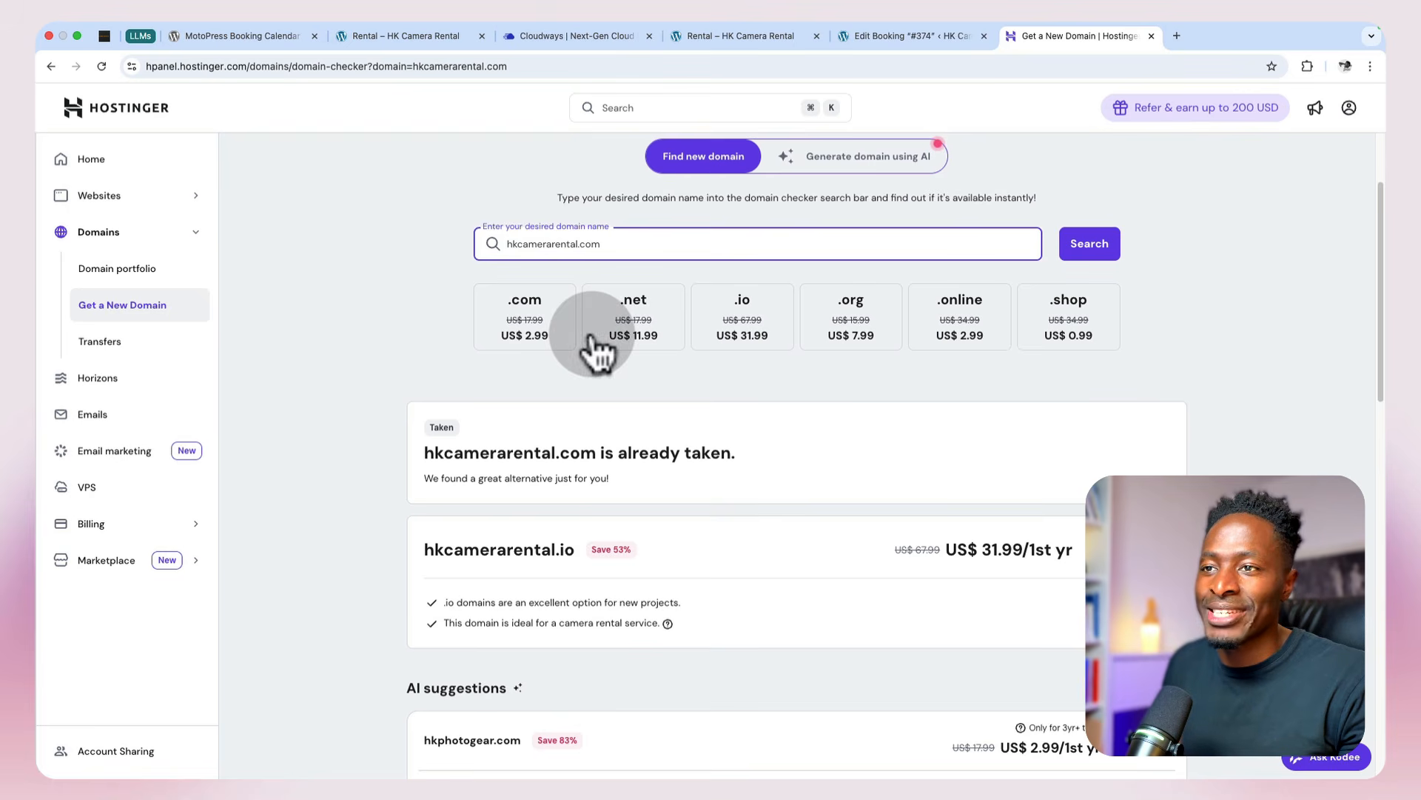
pyautogui.tripleClick(609, 244)
pyautogui.press('super+c')
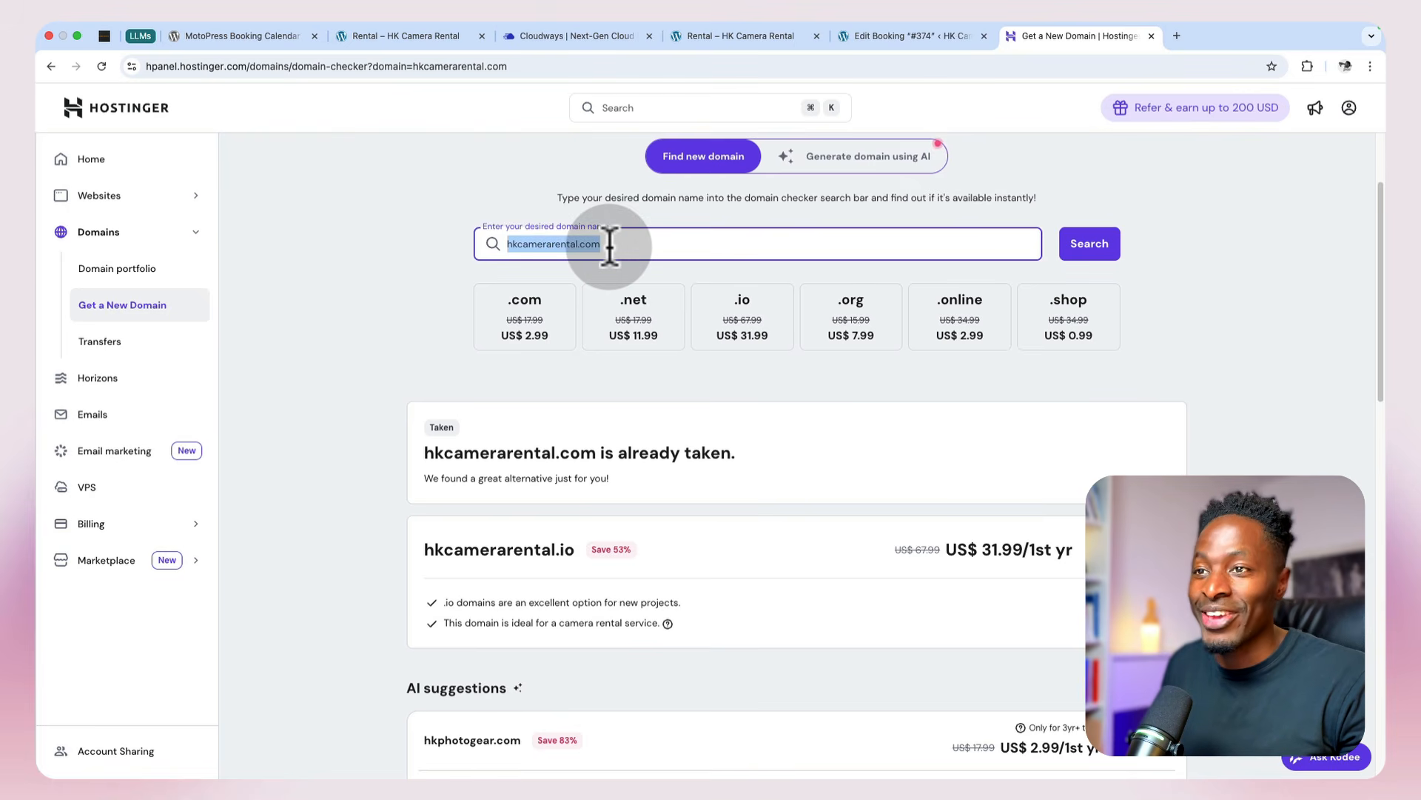
pyautogui.click(1177, 35)
pyautogui.press('super+v')
pyautogui.press('Return')
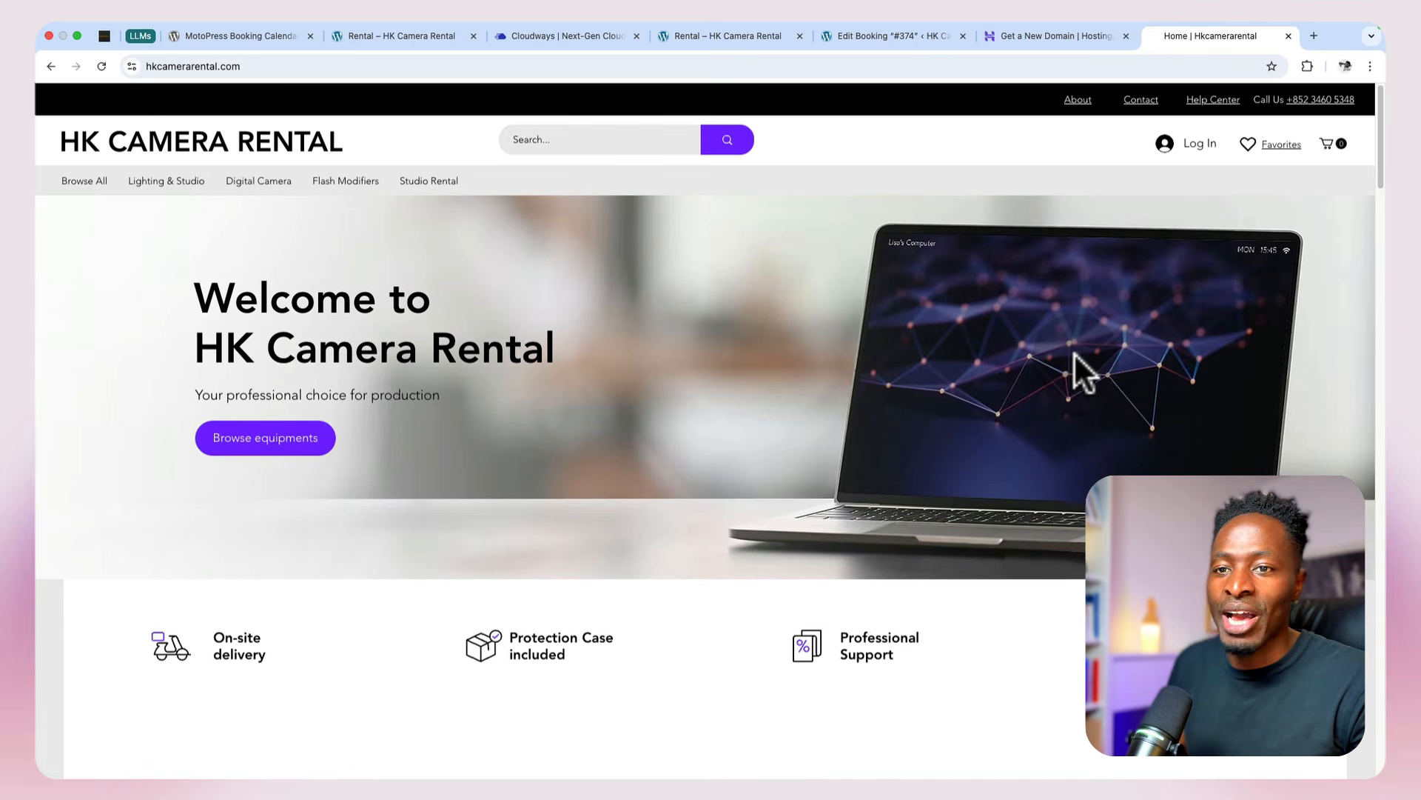
pyautogui.scroll(-8, 1074, 353)
pyautogui.scroll(-6, 1073, 353)
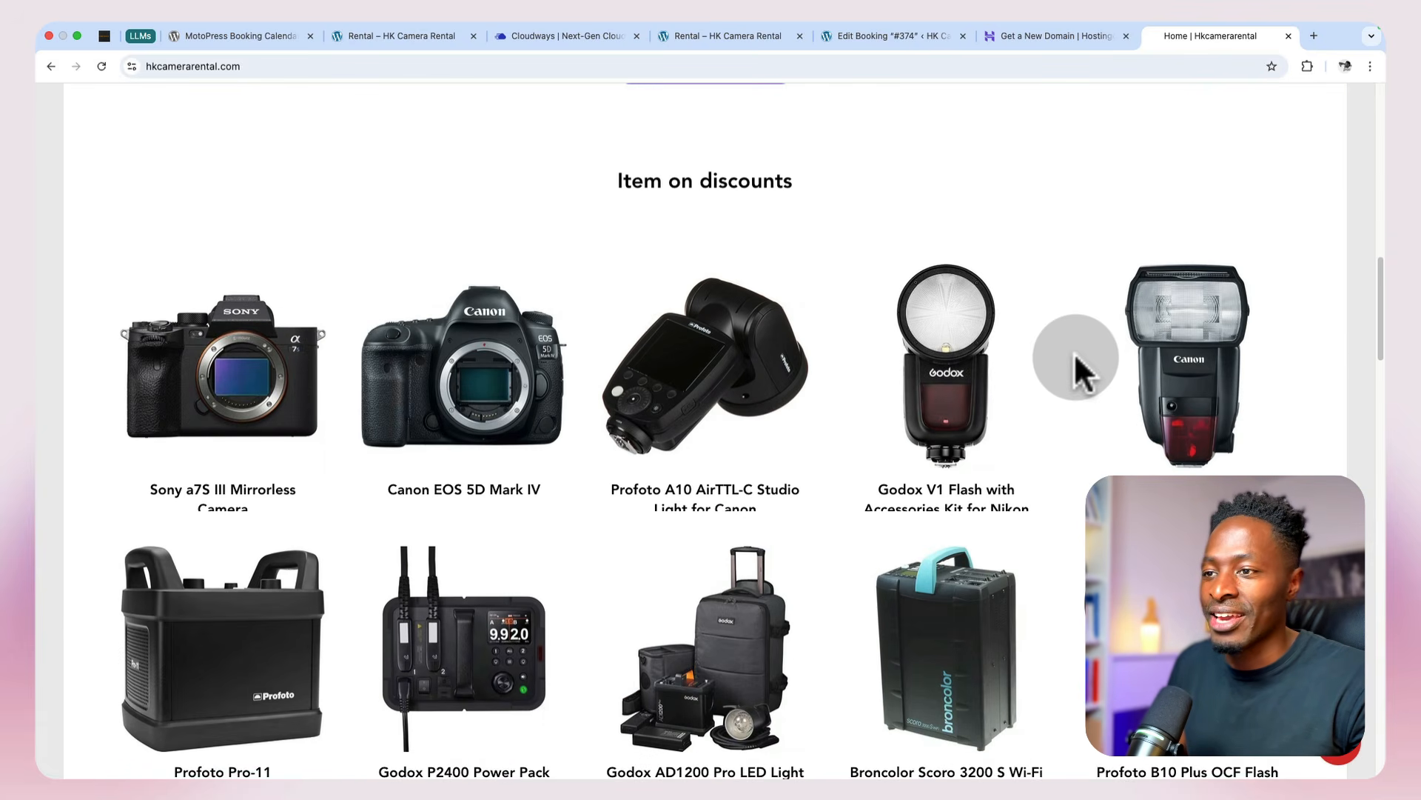
pyautogui.scroll(-10, 1074, 352)
pyautogui.scroll(-20, 1073, 352)
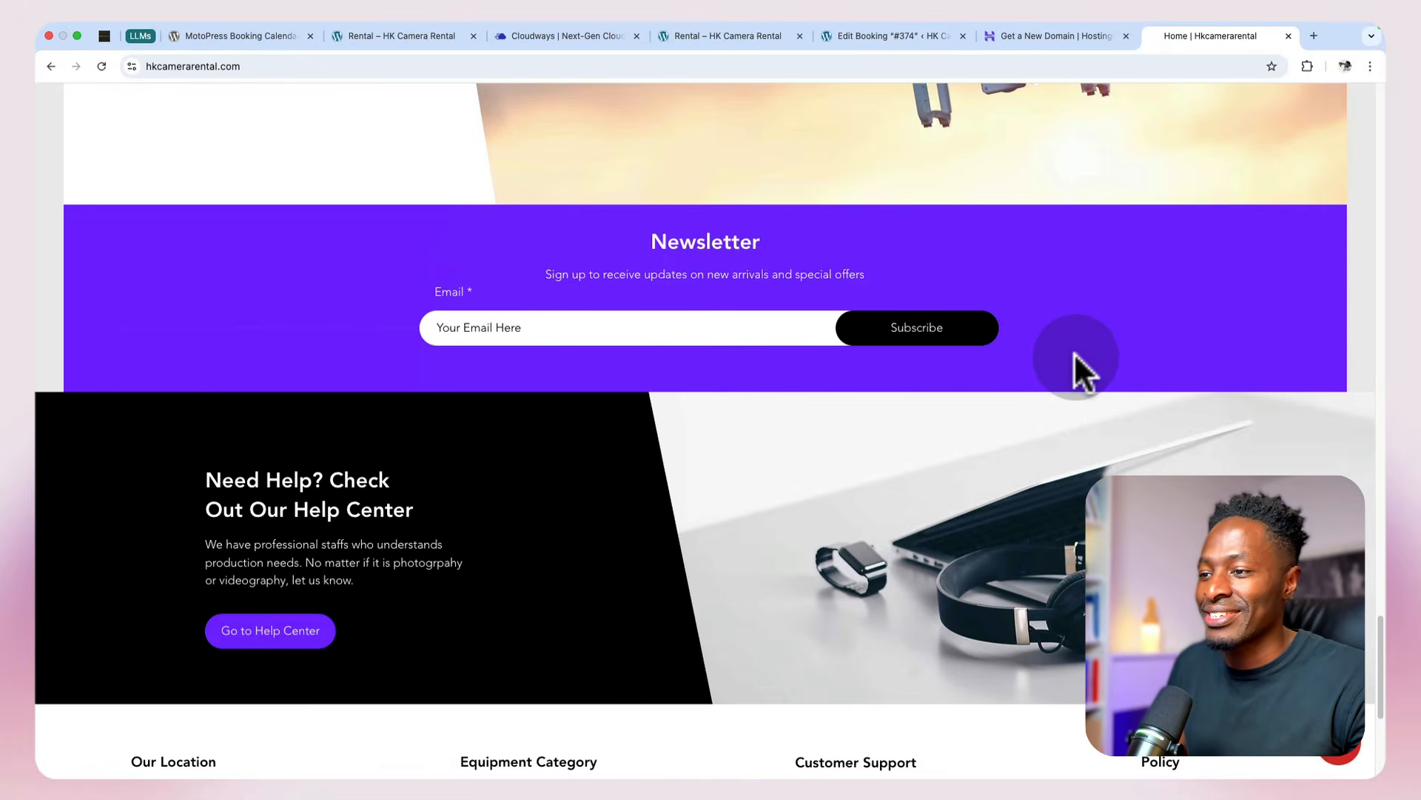
pyautogui.press('super+w')
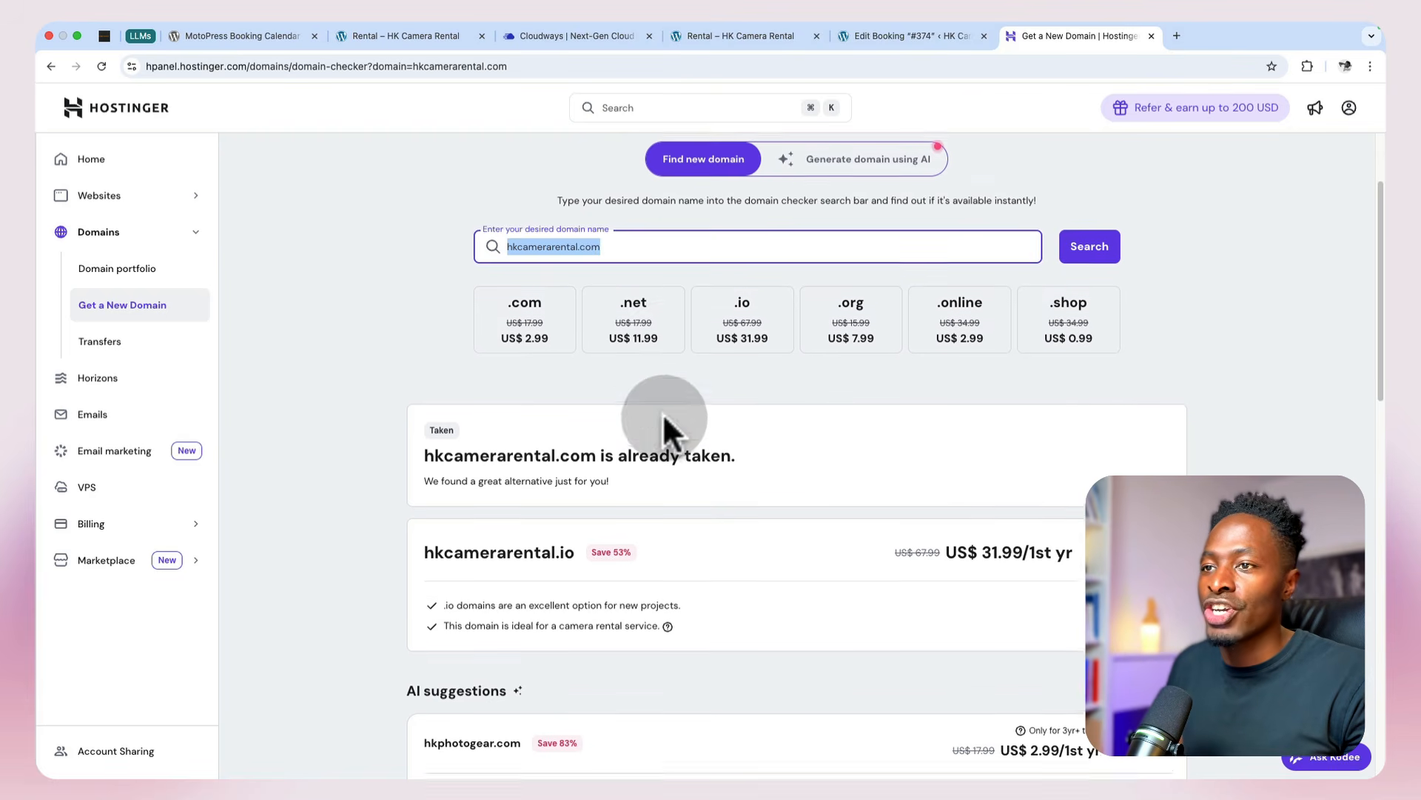
# Step: Change the domain query to "hkmediarental.com" and check its availability
pyautogui.scroll(2, 664, 430)
pyautogui.click(513, 383)
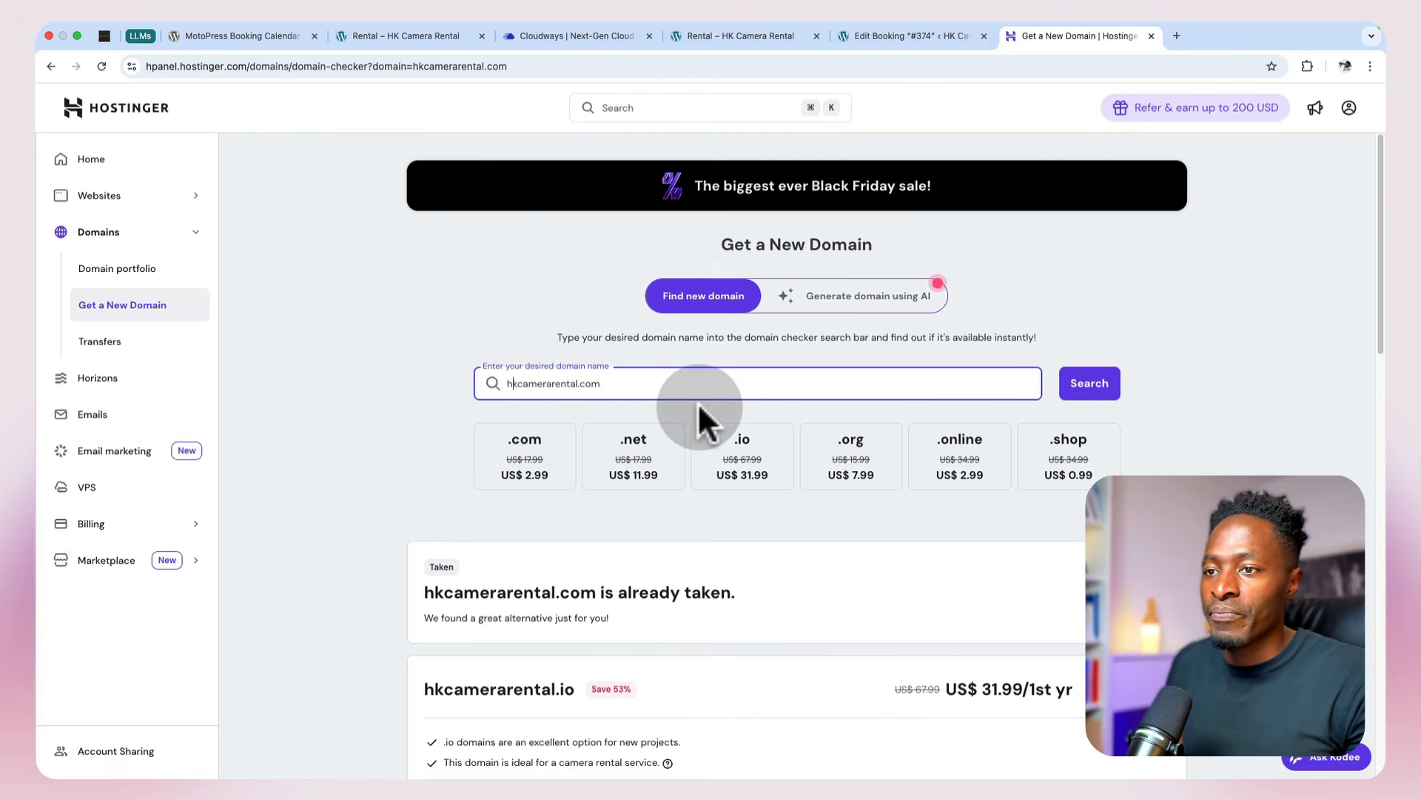
pyautogui.press('Right')
pyautogui.press('Right')
pyautogui.press('Right')
pyautogui.press('Right')
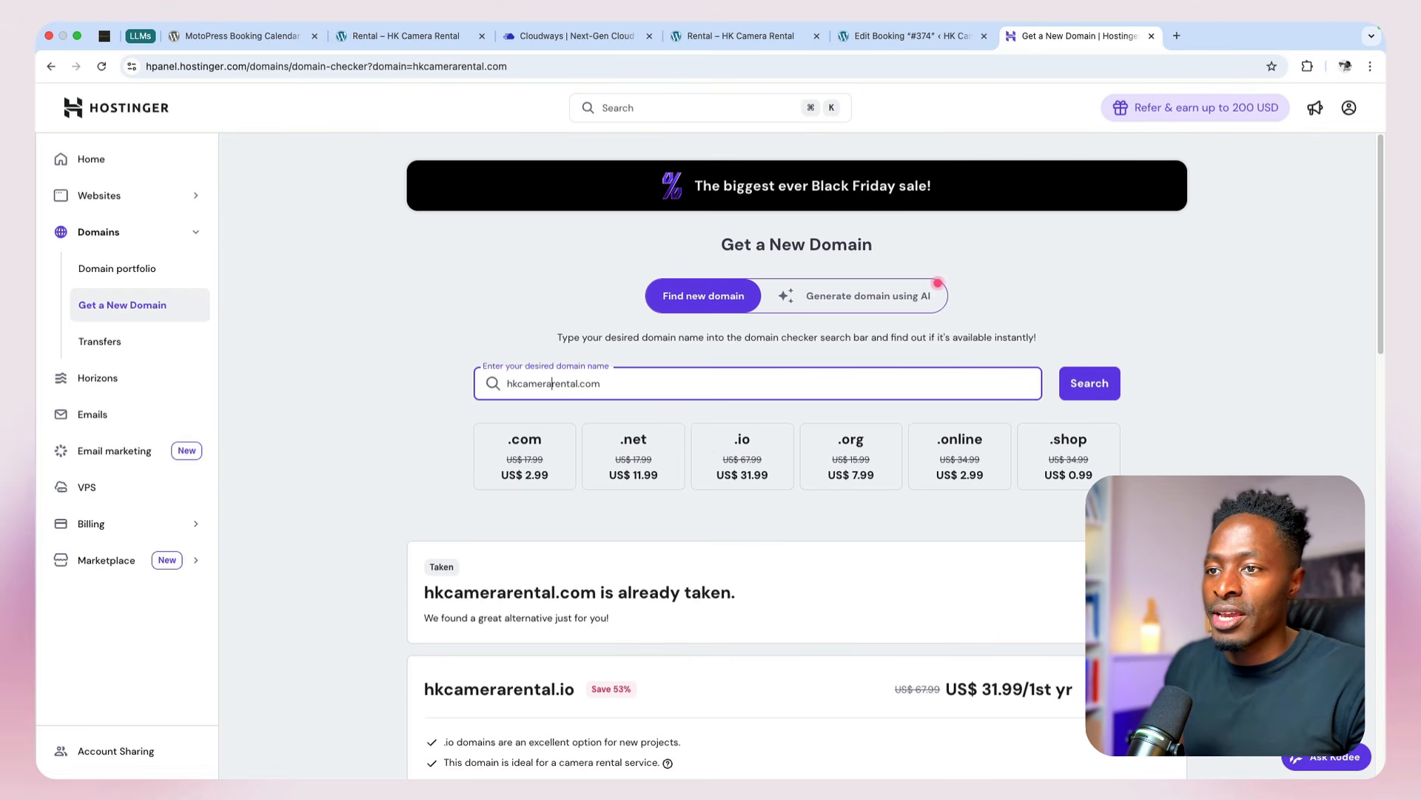
pyautogui.press('BackSpace')
pyautogui.press('BackSpace')
pyautogui.press('BackSpace')
pyautogui.press('BackSpace')
pyautogui.press('BackSpace')
pyautogui.press('BackSpace')
pyautogui.write('media')
pyautogui.press('Return')
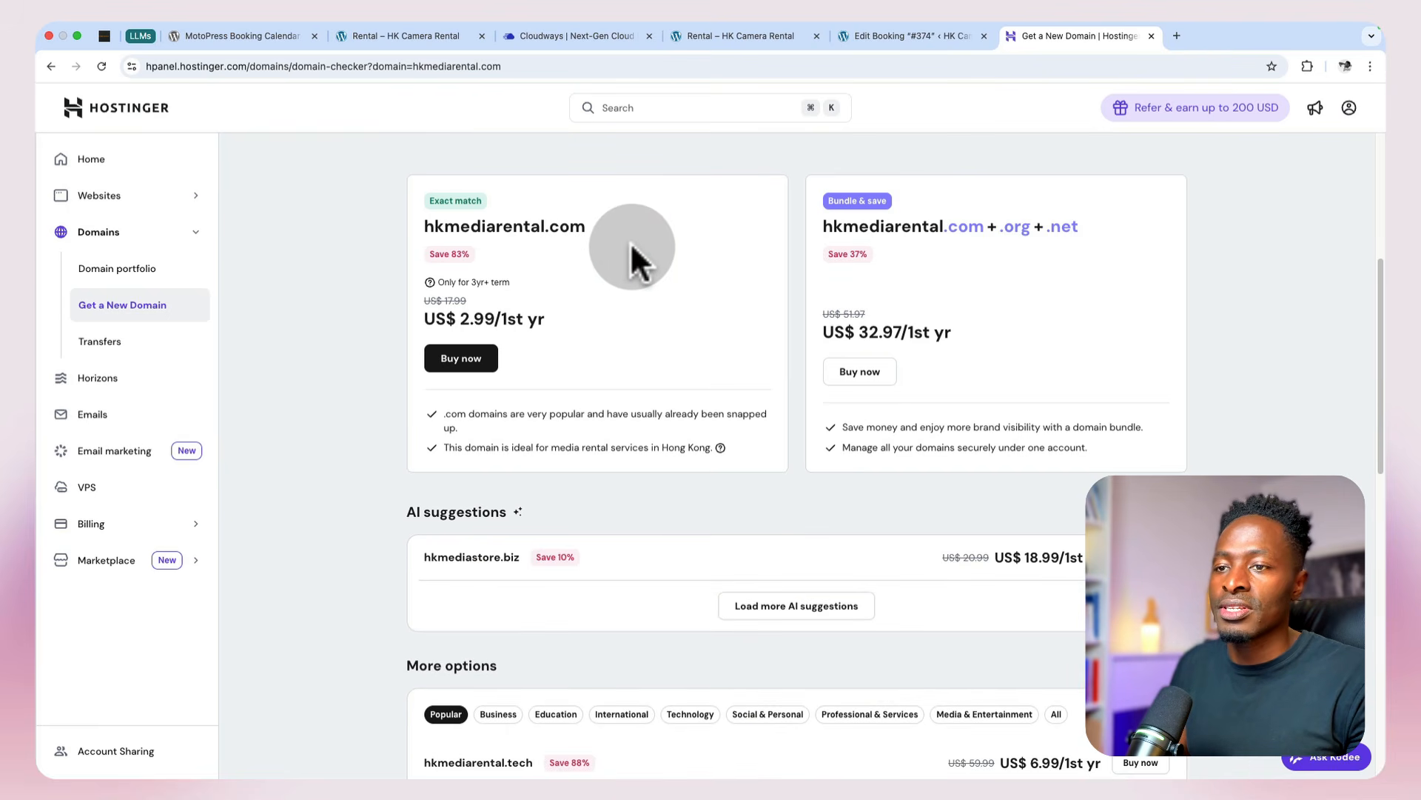
# Step: Buy the domain hkmediarental.com with a 1-year billing period and complete the payment
pyautogui.scroll(1, 631, 247)
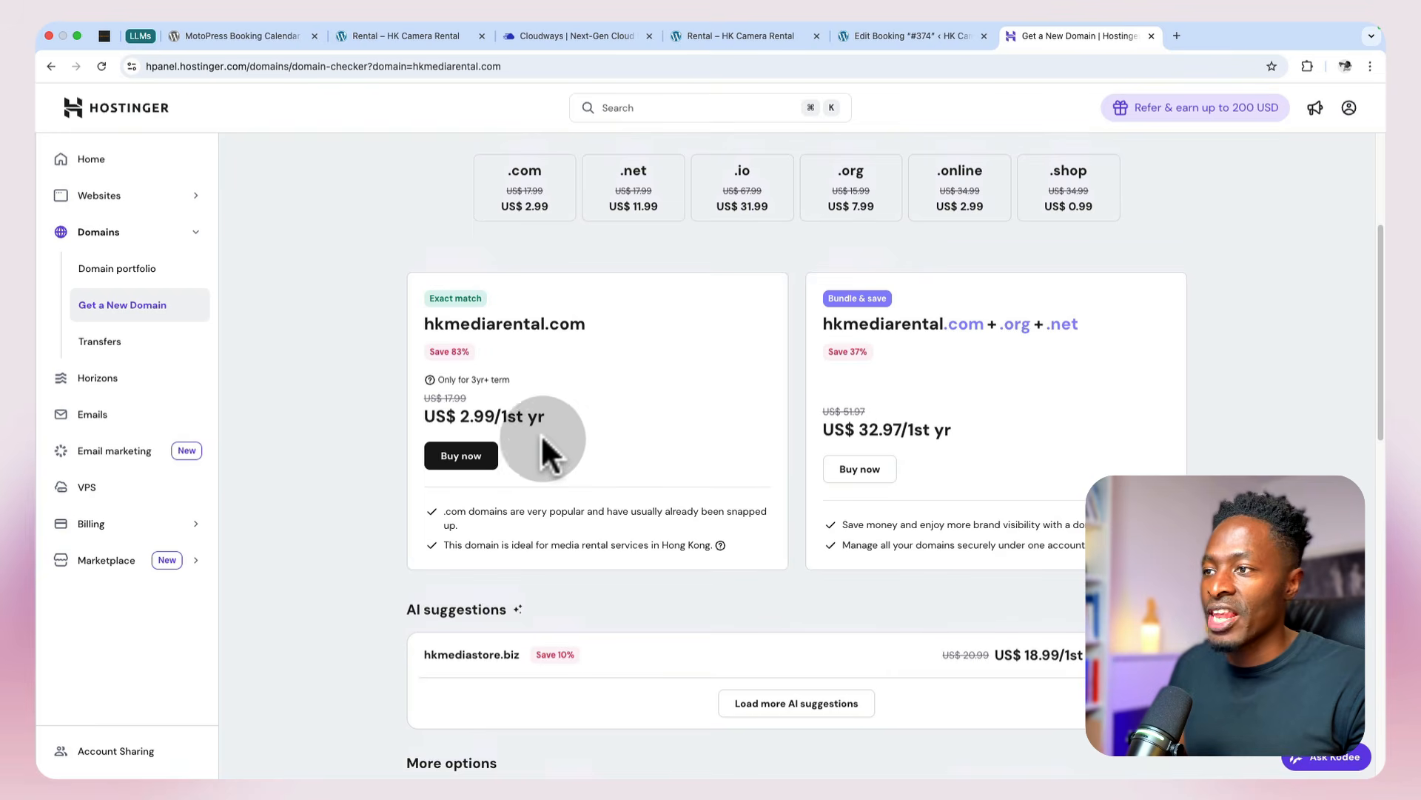
pyautogui.click(466, 462)
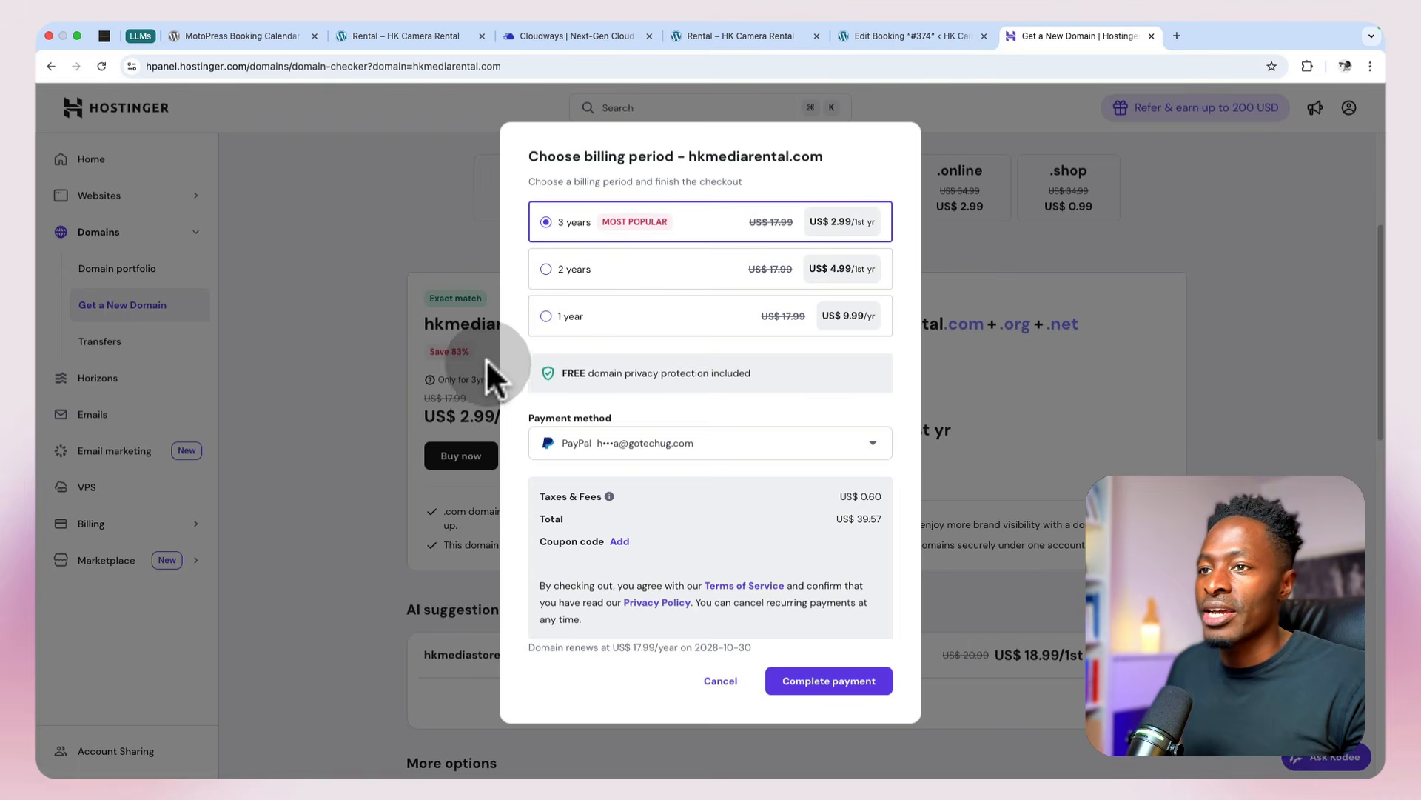
pyautogui.click(546, 326)
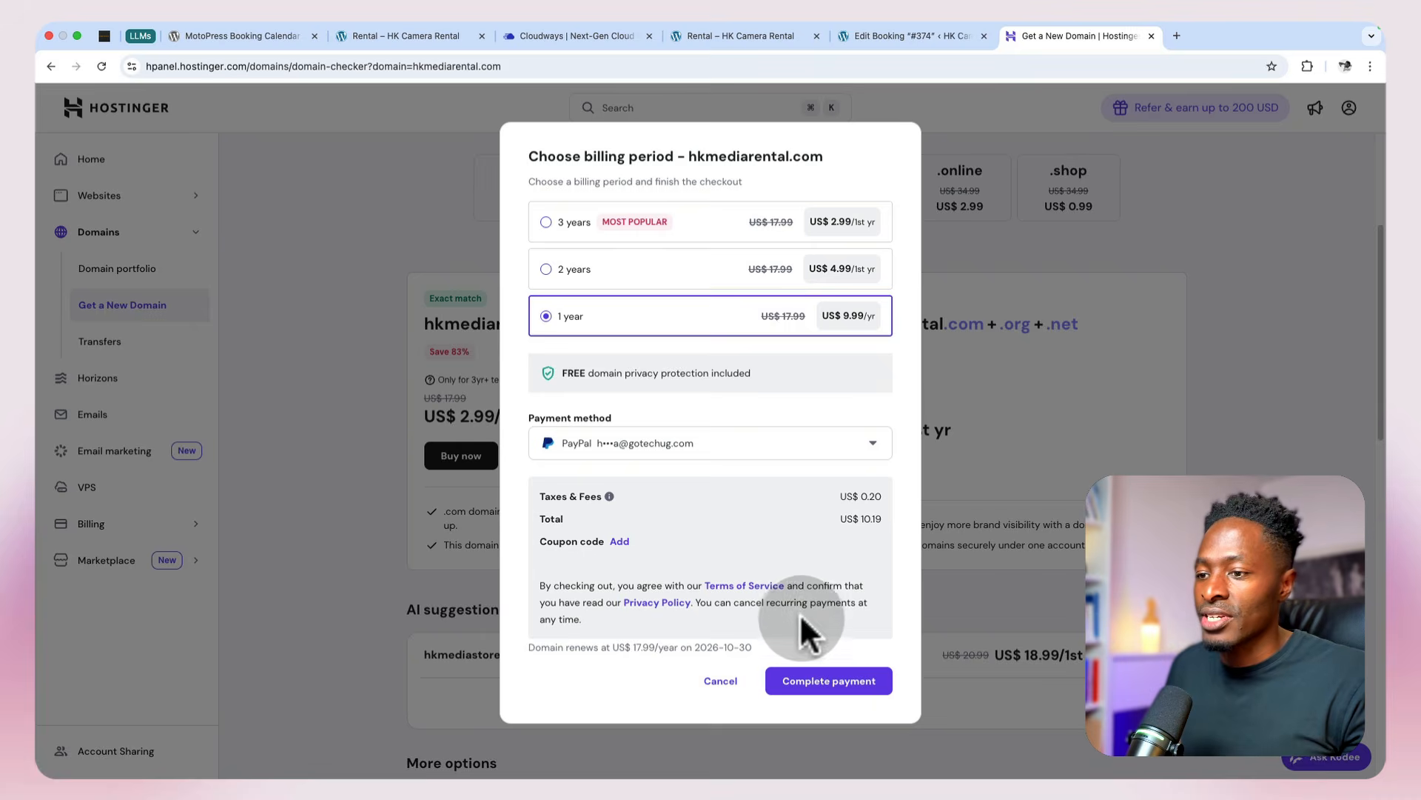
pyautogui.click(807, 686)
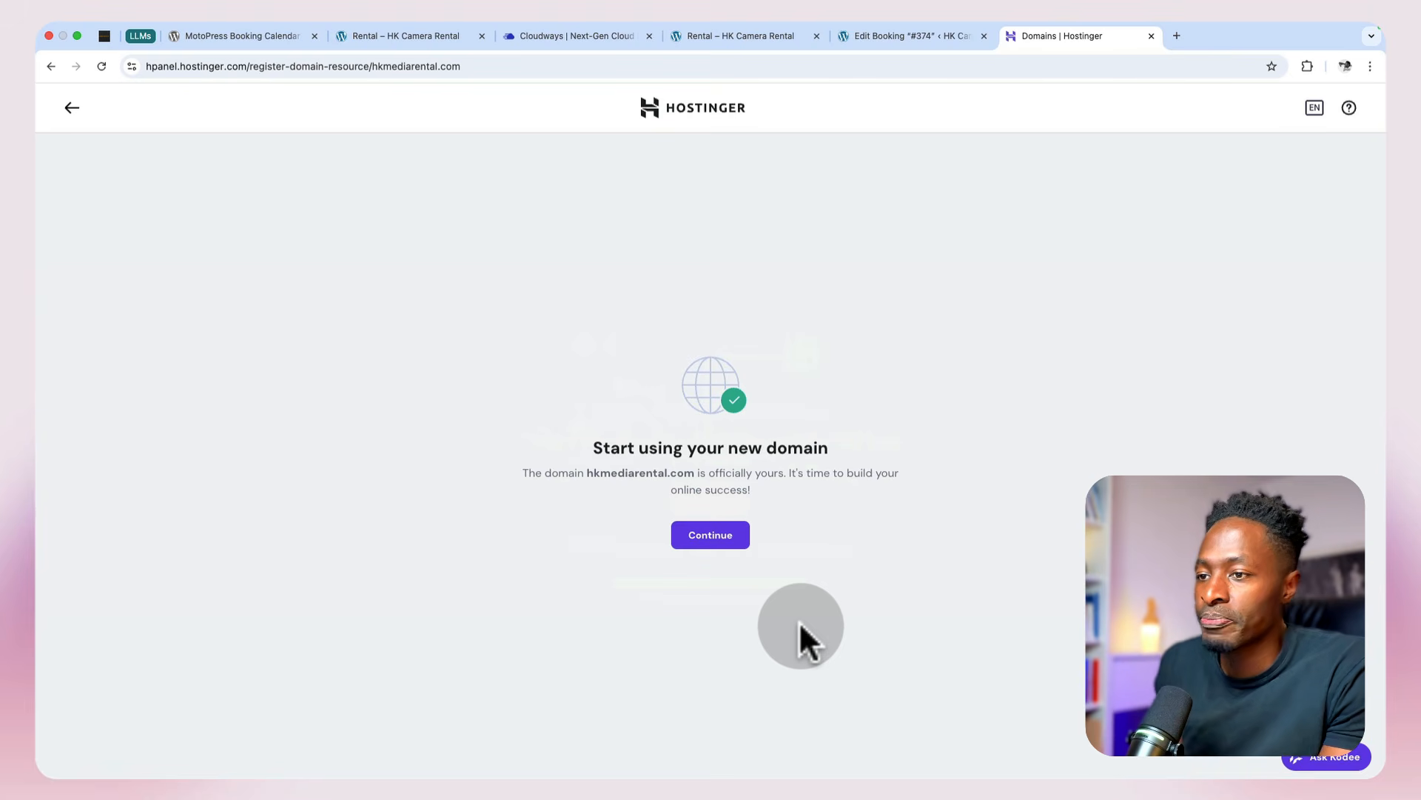
# Step: Skip the website creation offers for the new domain and open the DNS / Nameservers settings of hkmediarental.com
pyautogui.click(682, 536)
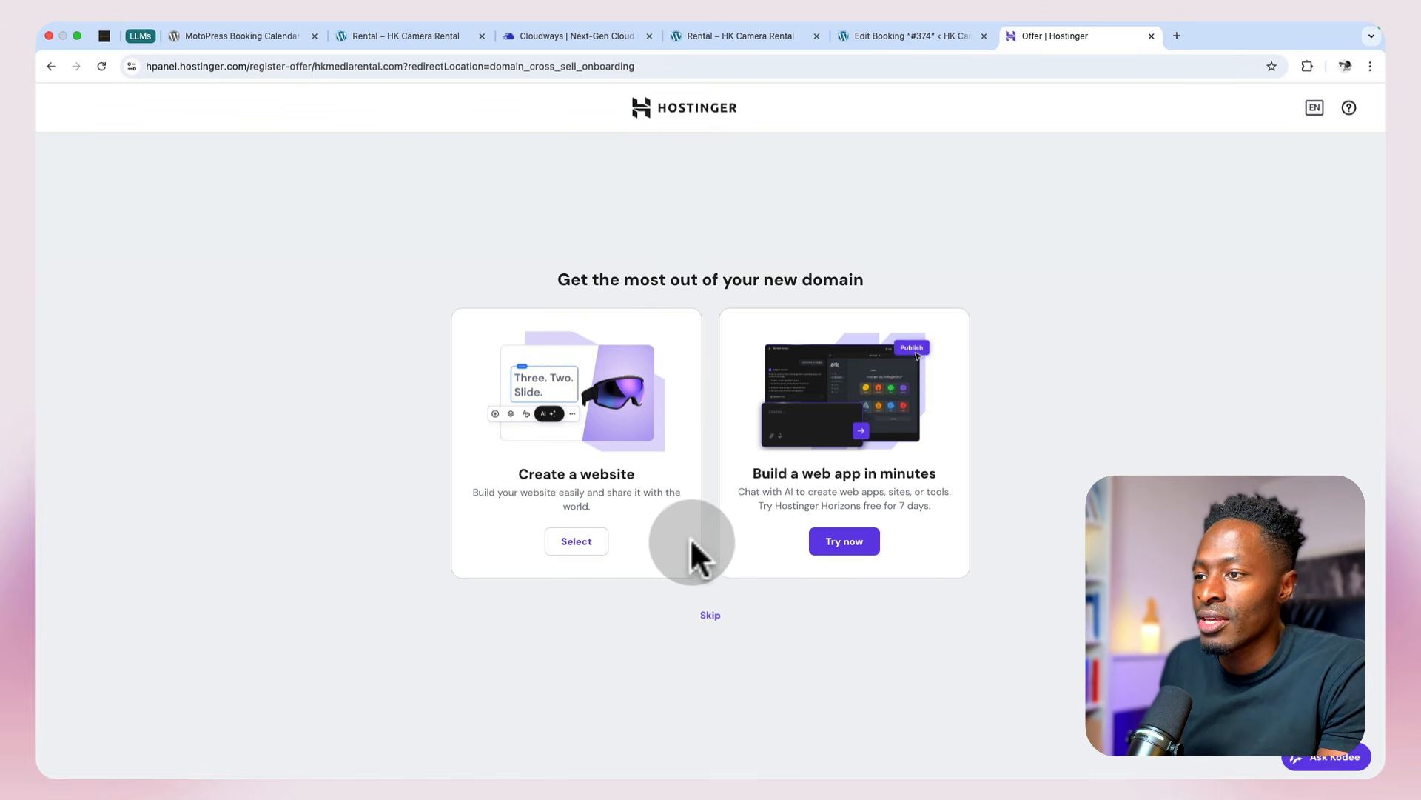
pyautogui.click(709, 618)
pyautogui.click(190, 160)
pyautogui.click(191, 160)
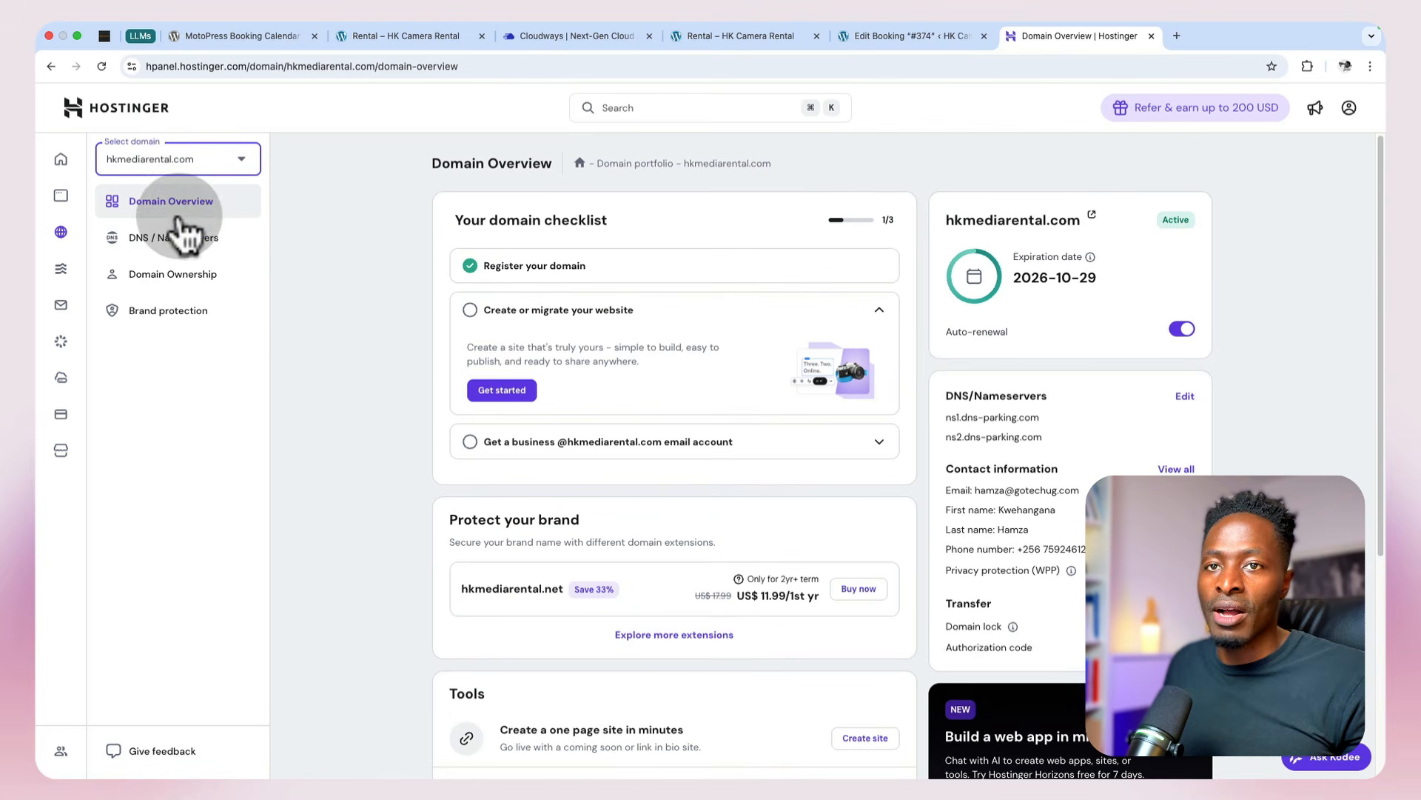
pyautogui.click(181, 249)
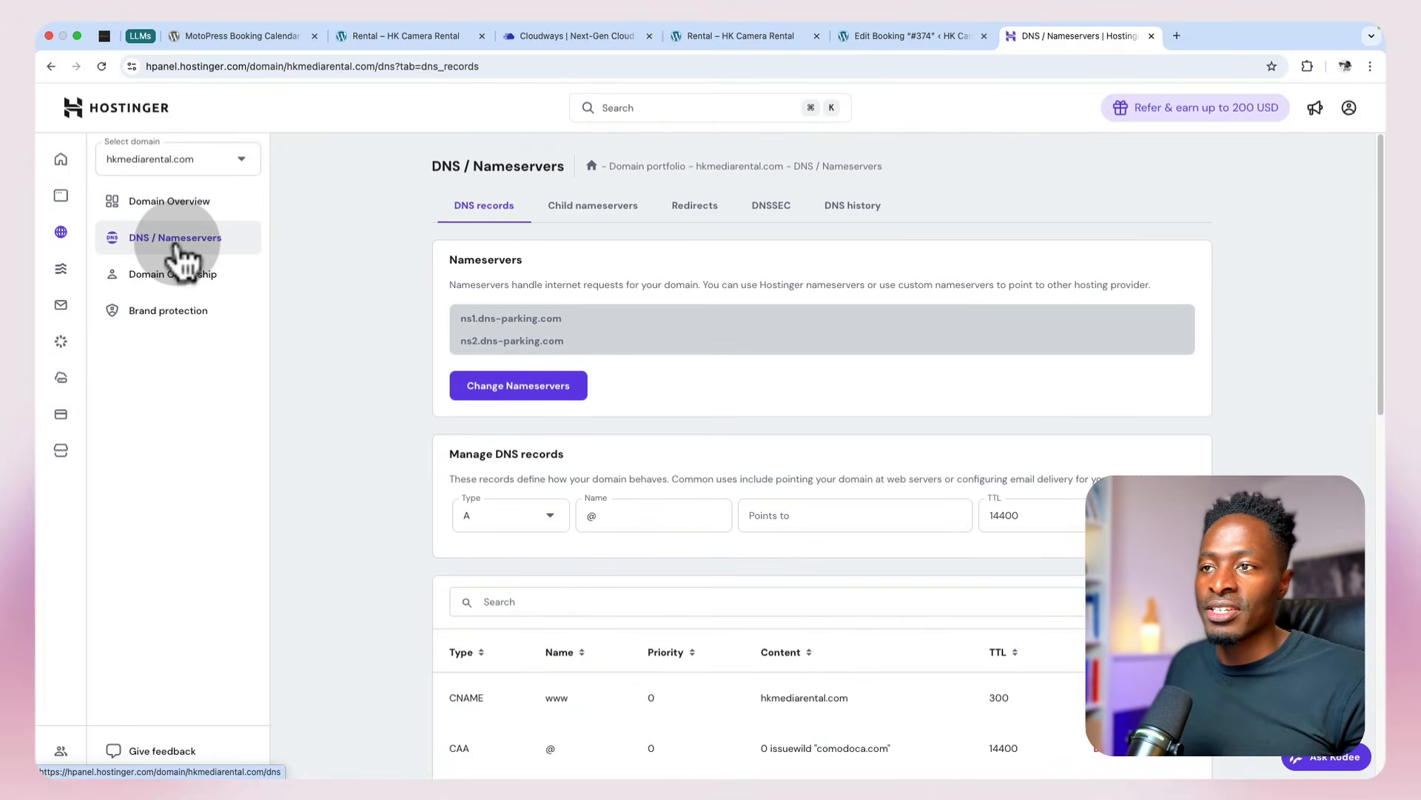
pyautogui.scroll(-1, 375, 385)
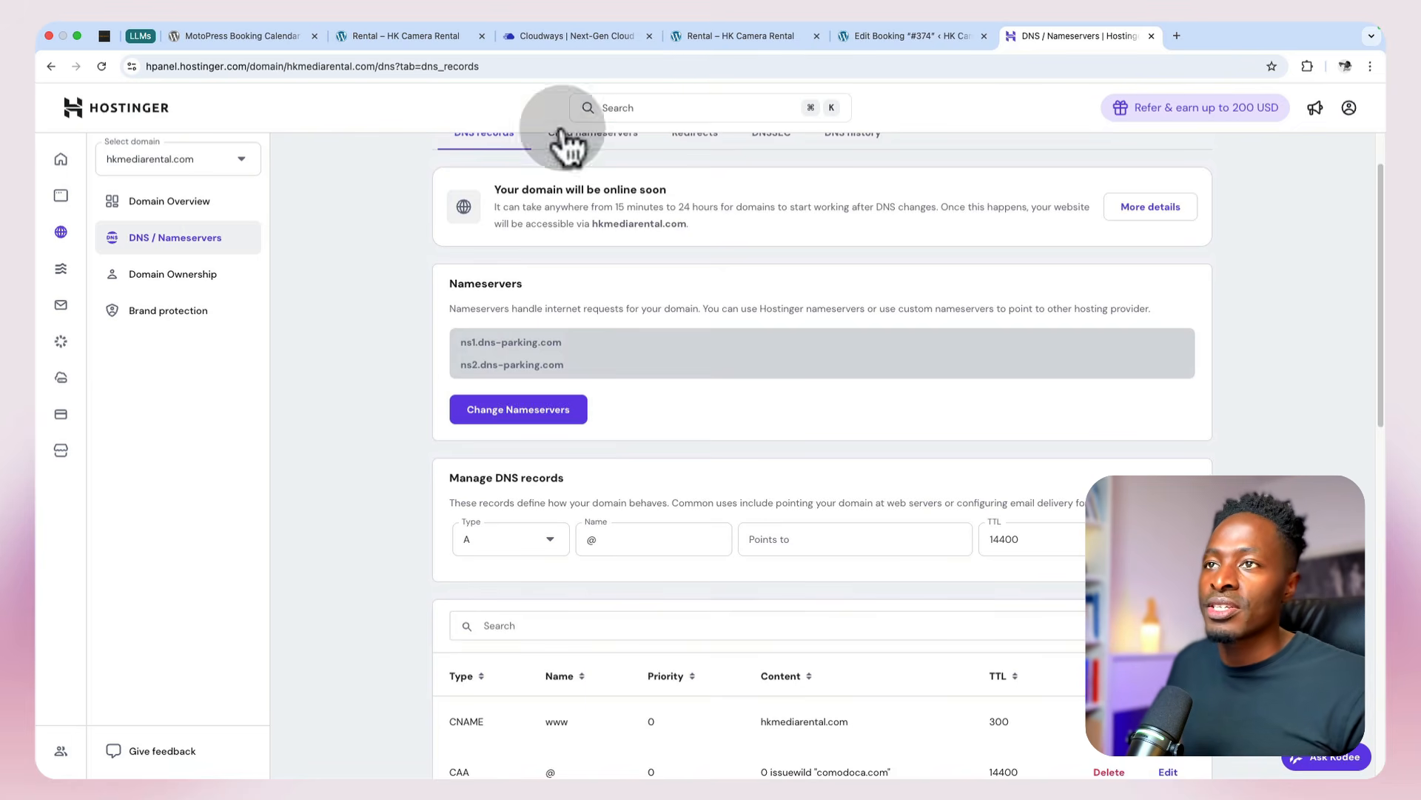
# Step: Switch to Cloudways, open Domain Management for the HK Camera Rental application and check its primary domain
pyautogui.click(559, 39)
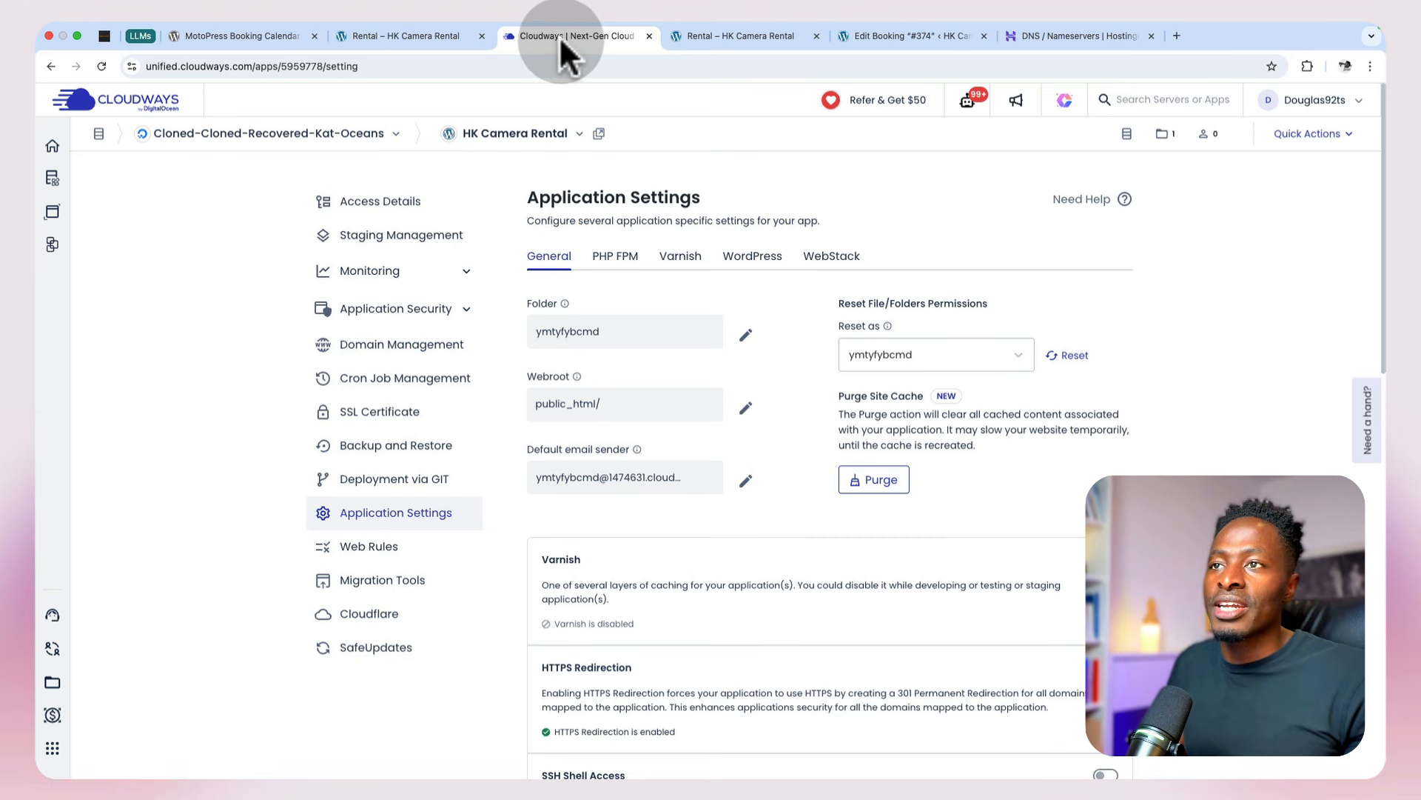
pyautogui.click(444, 315)
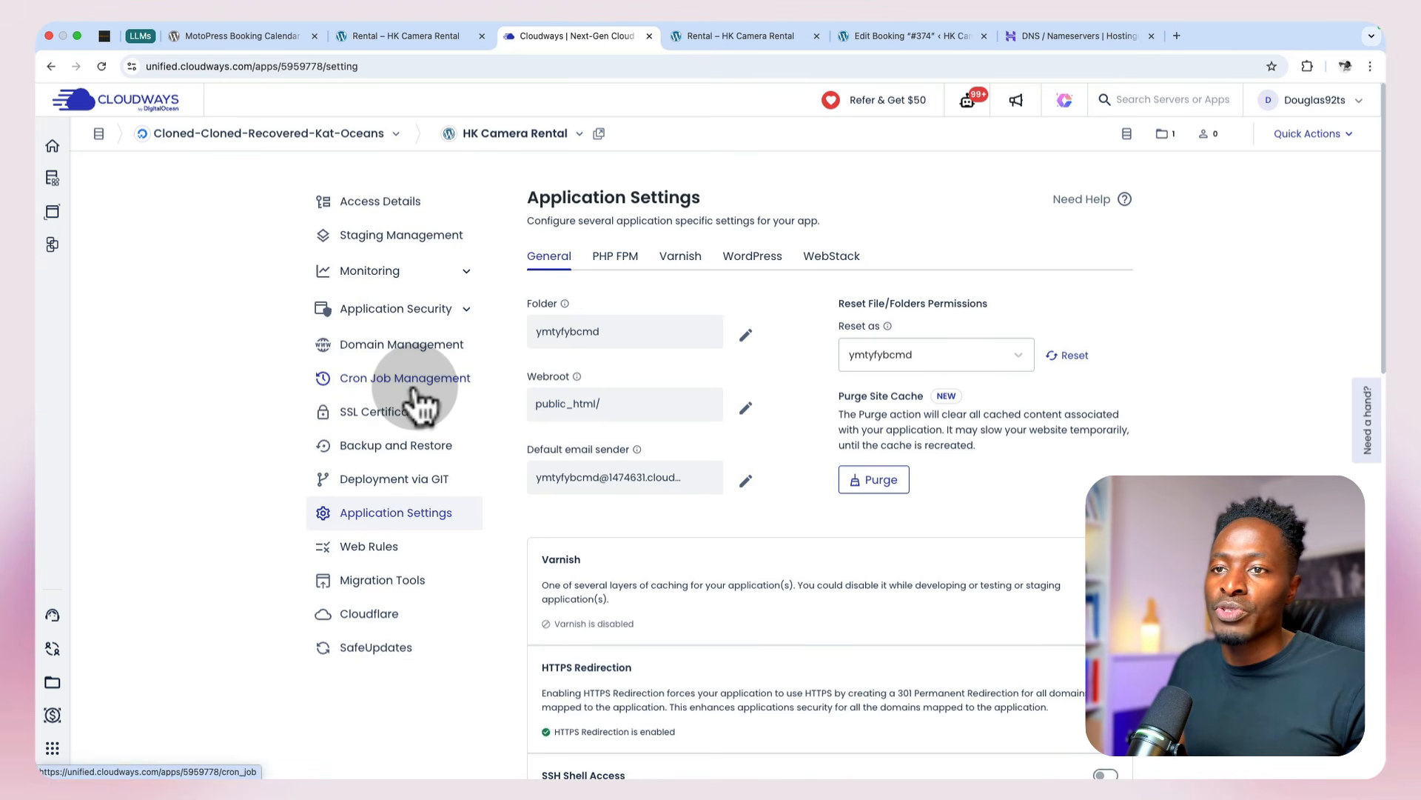
pyautogui.click(411, 354)
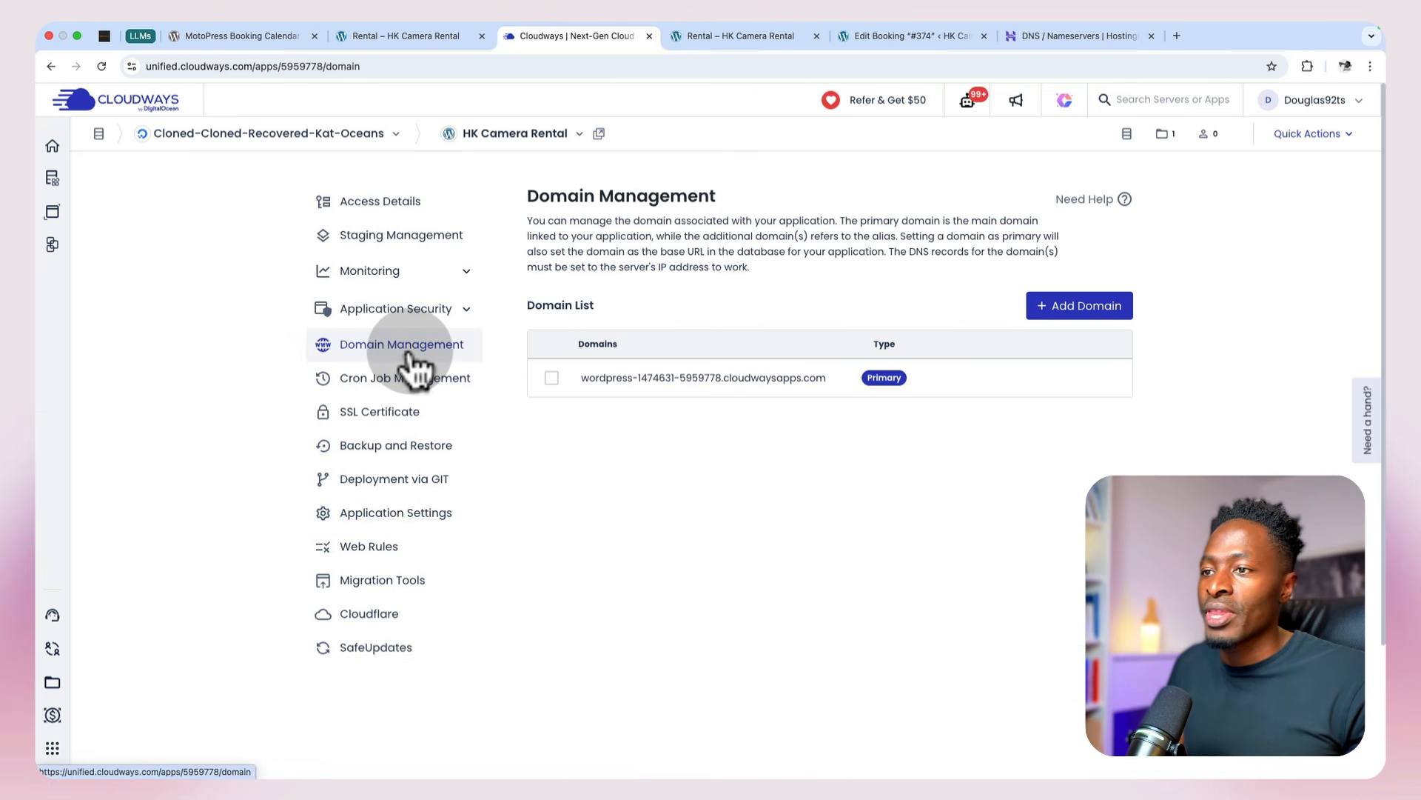
pyautogui.moveTo(576, 377); pyautogui.dragTo(825, 379)
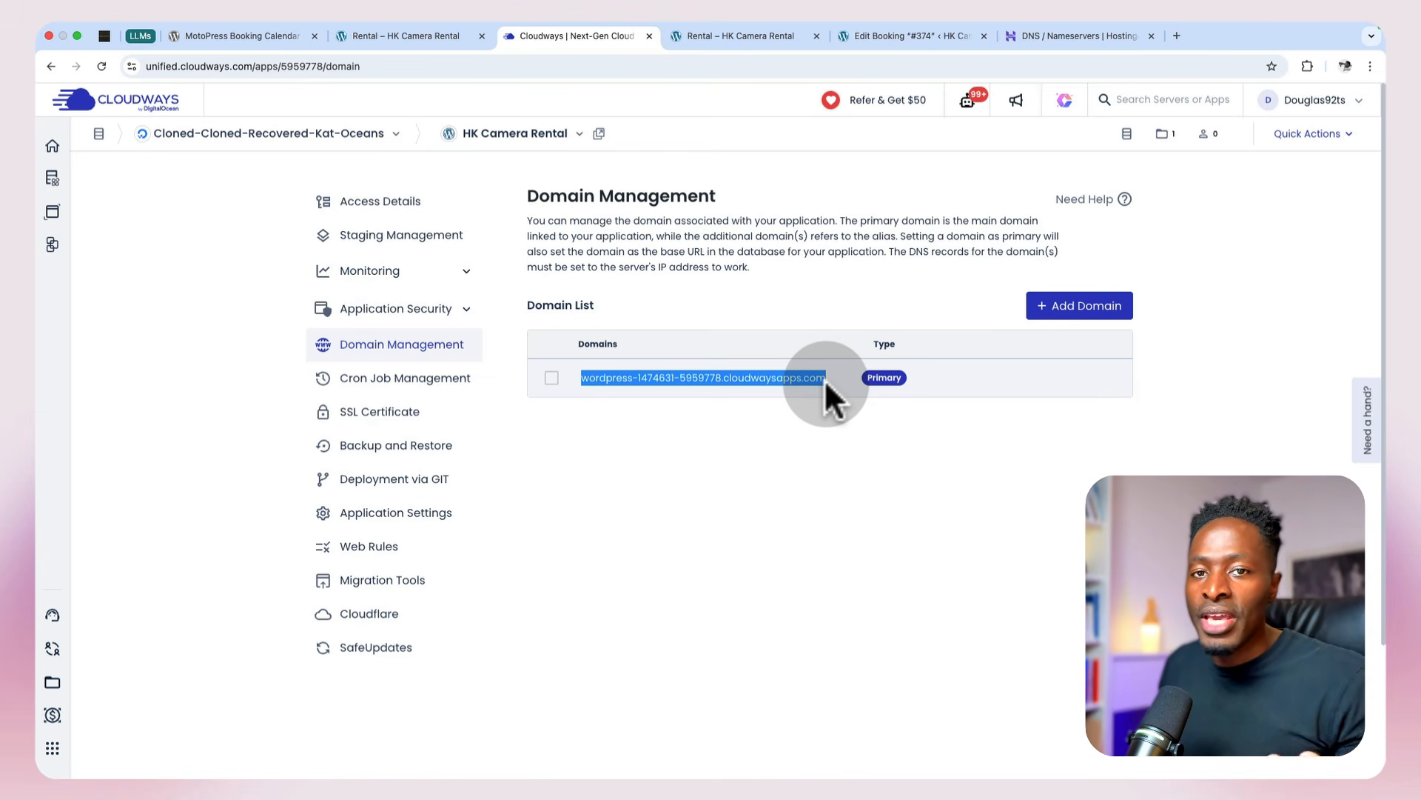
pyautogui.click(815, 488)
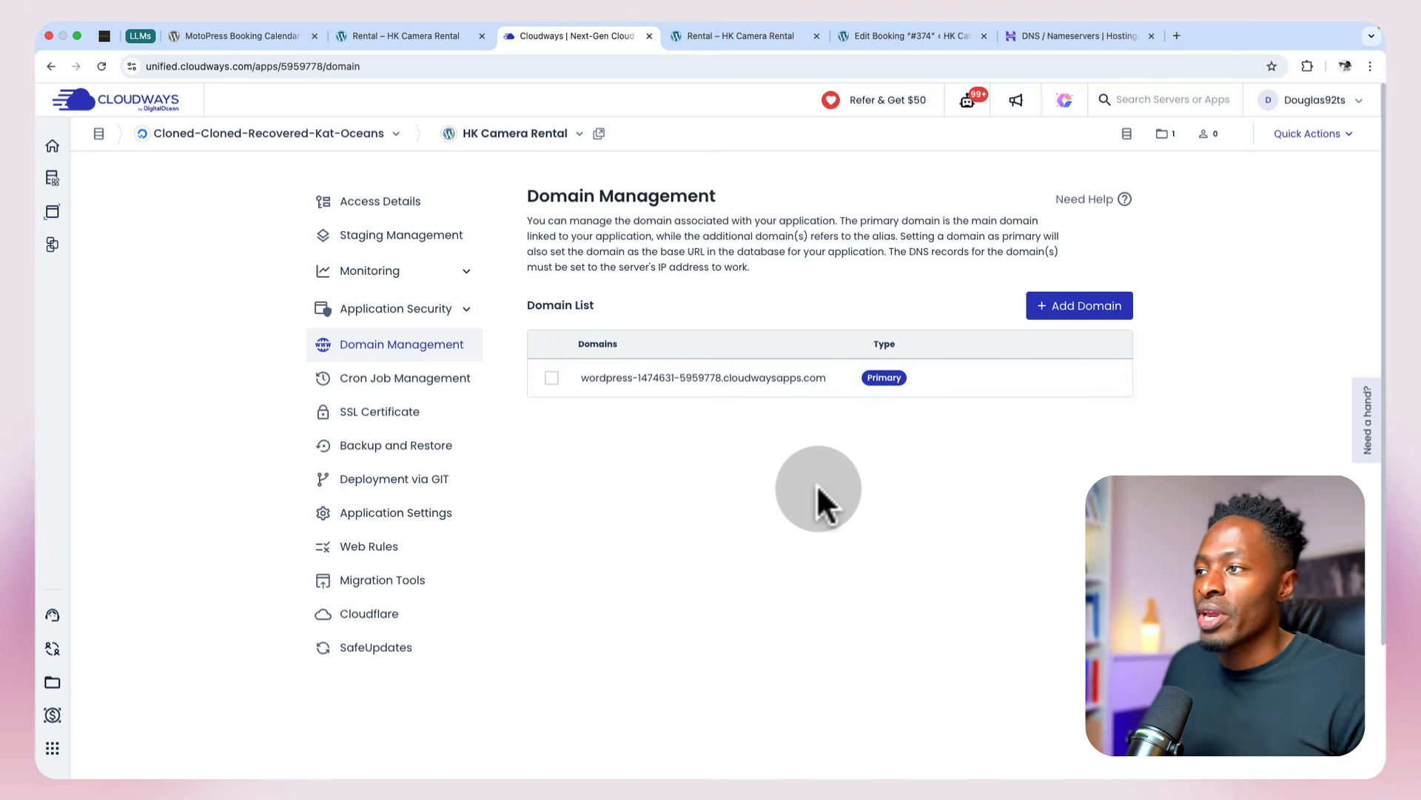
# Step: Add hkmediarental.com as a domain of the HK Camera Rental application and save the change
pyautogui.click(1044, 307)
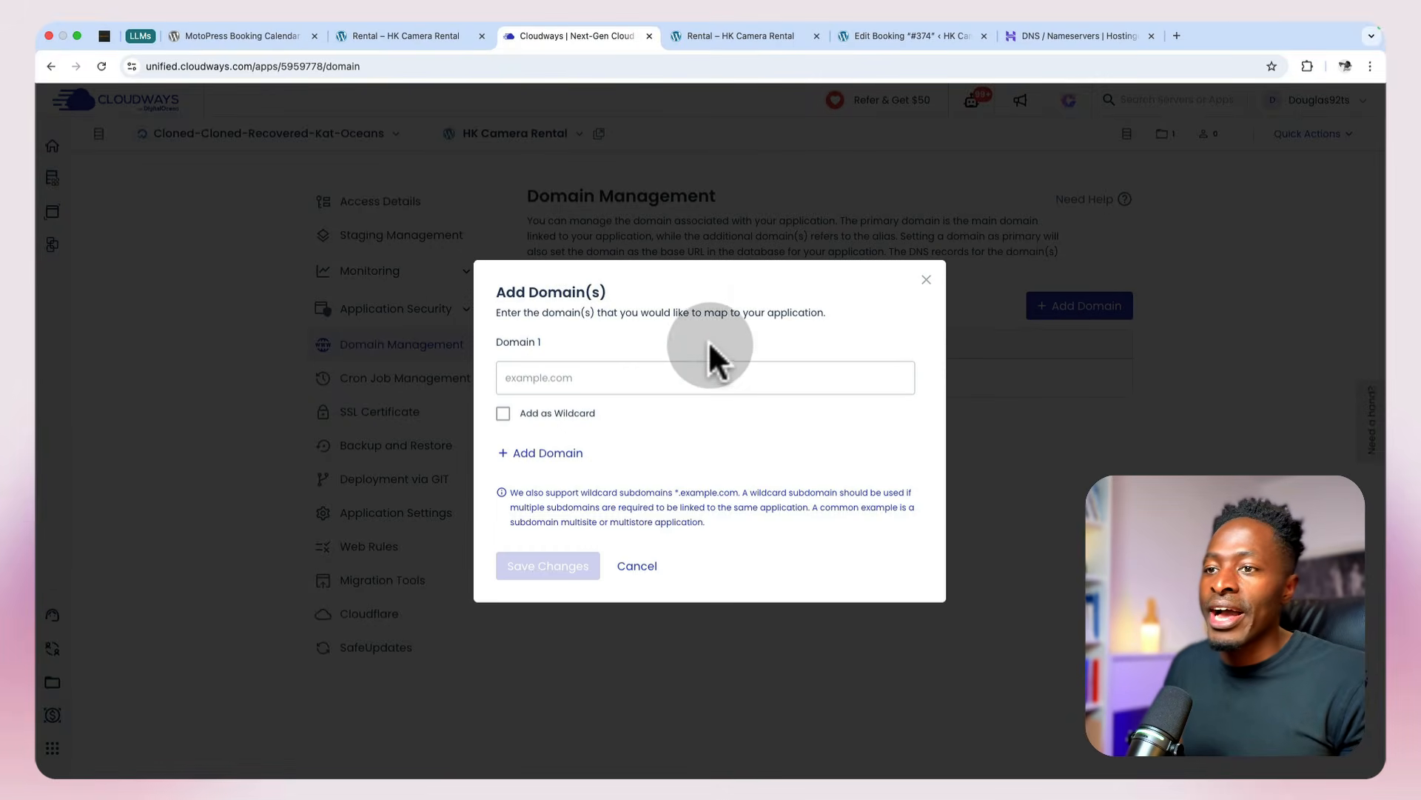
pyautogui.click(635, 377)
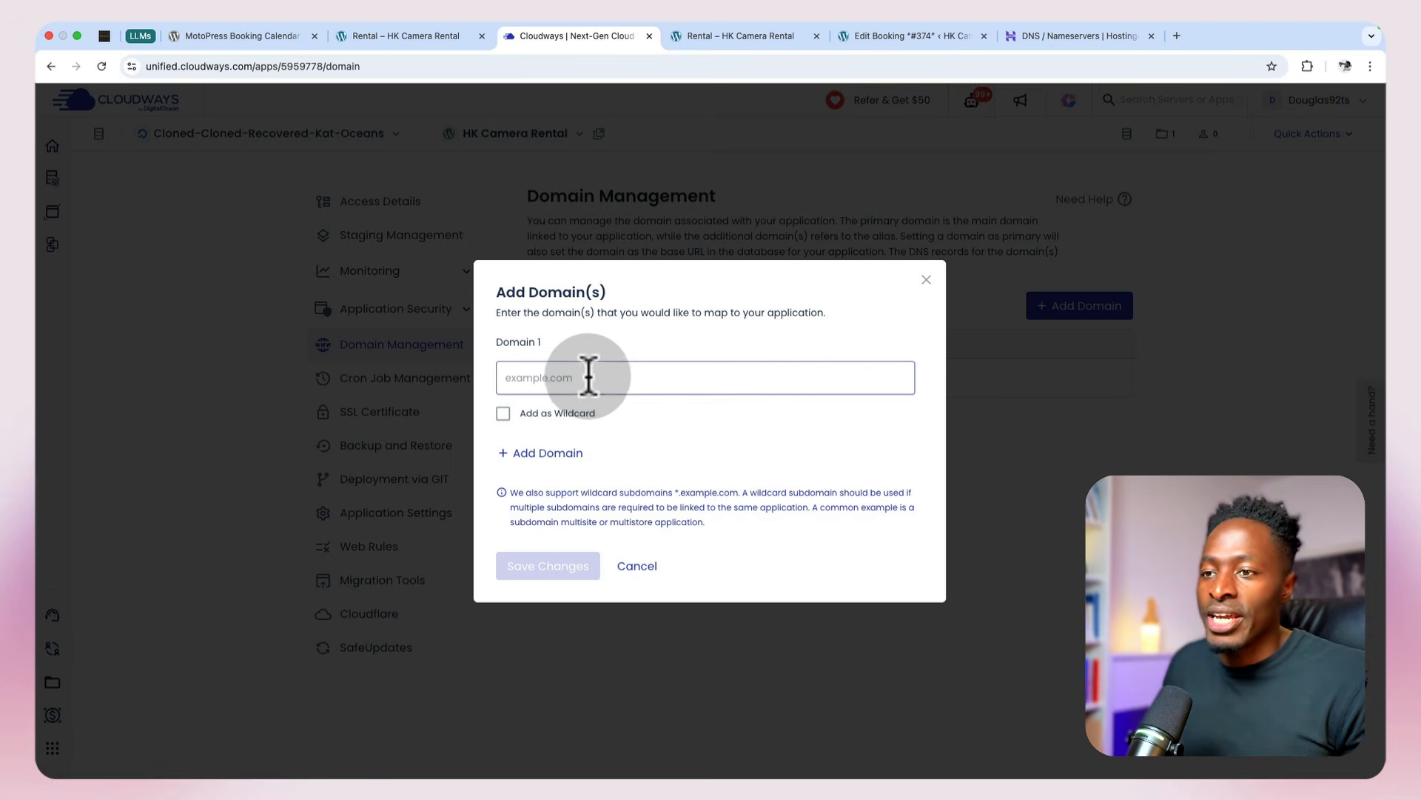
pyautogui.click(548, 370)
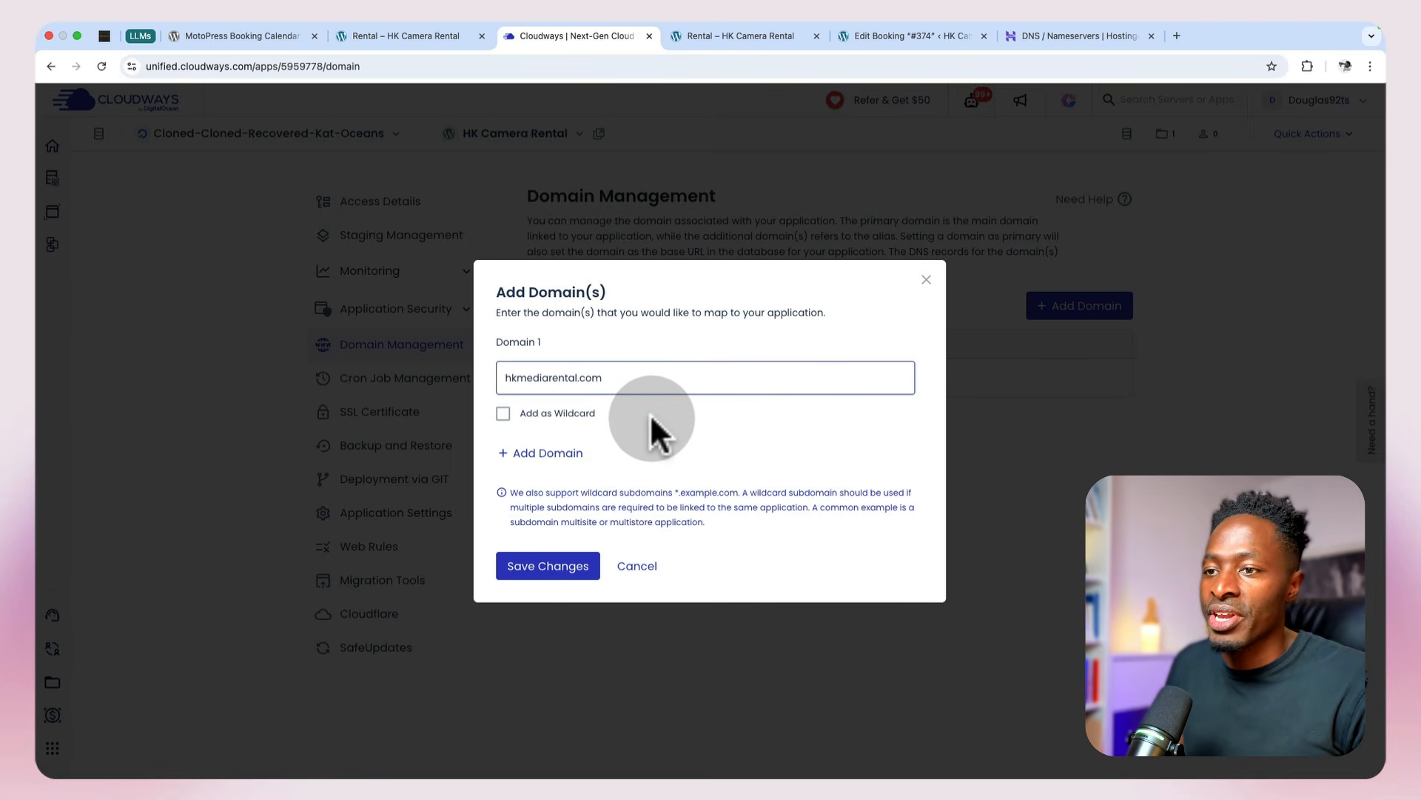
pyautogui.click(563, 572)
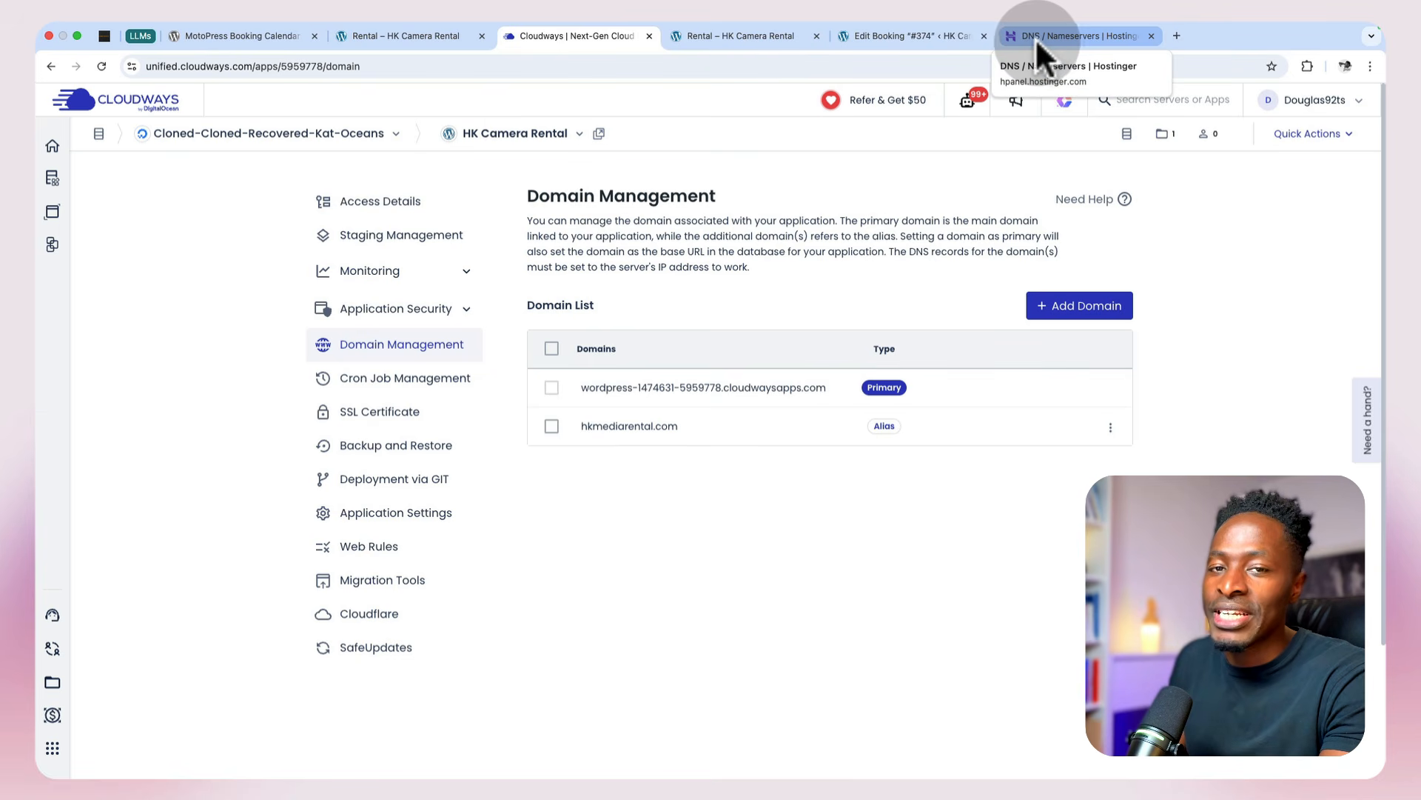
# Step: Copy the application's public IP address from its Access Details
pyautogui.click(393, 211)
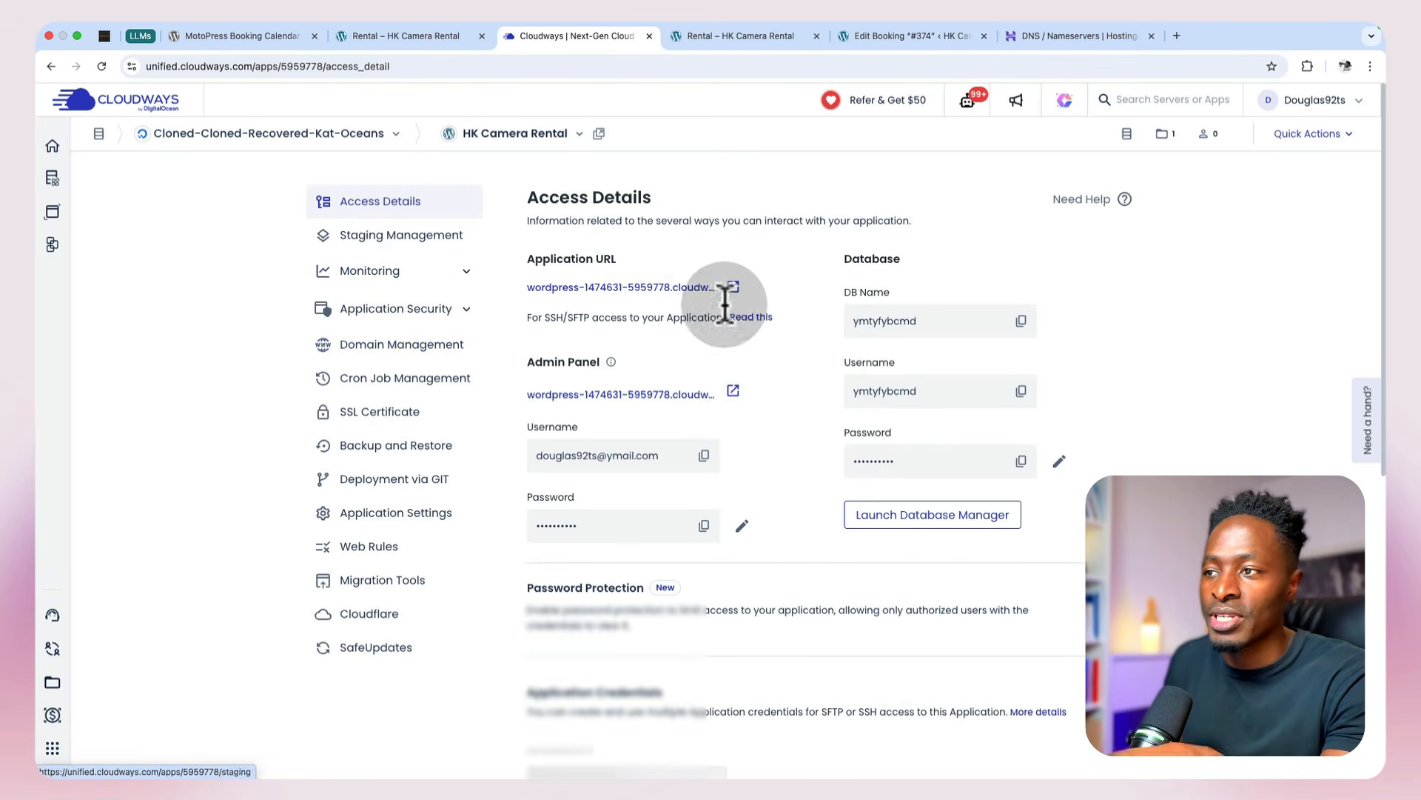
pyautogui.scroll(-3, 783, 429)
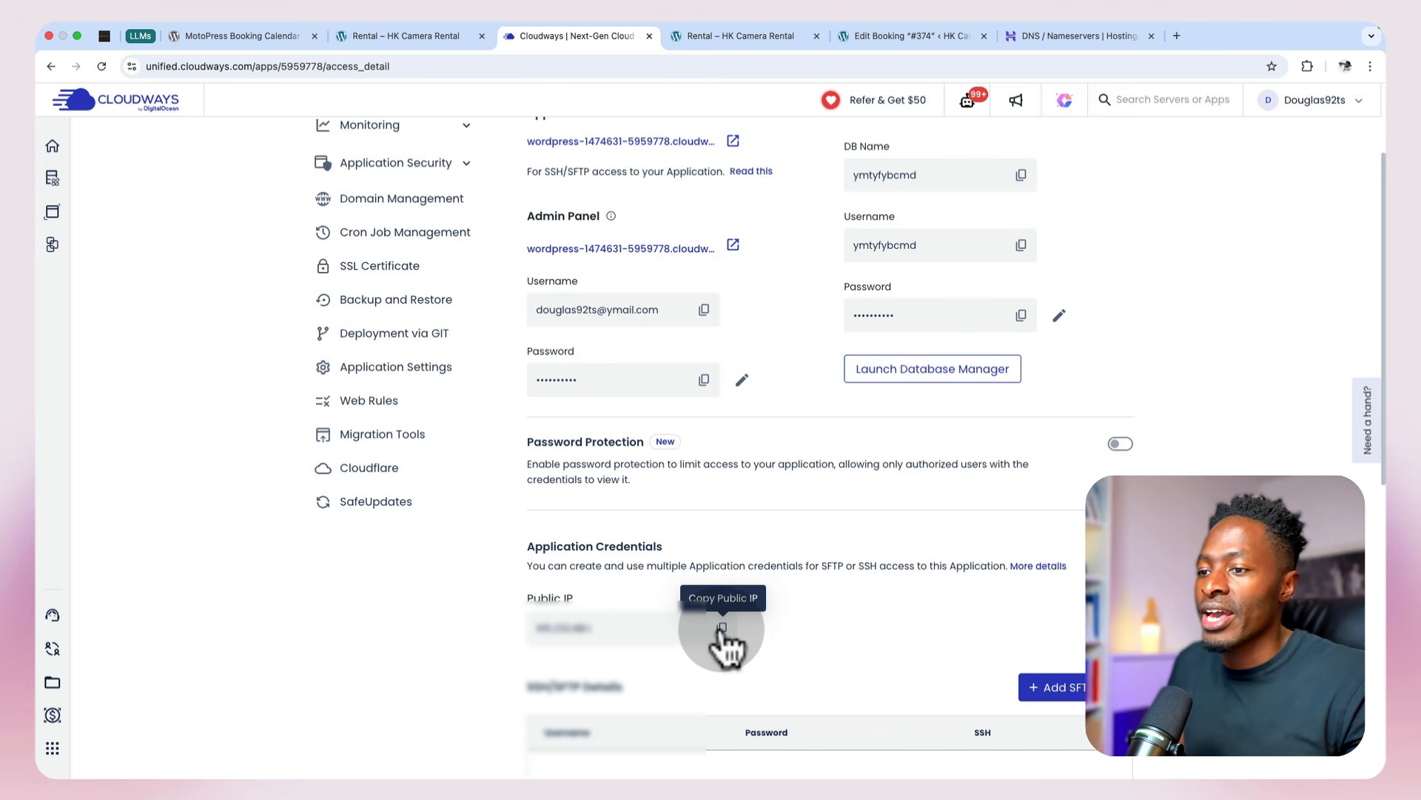
pyautogui.click(722, 629)
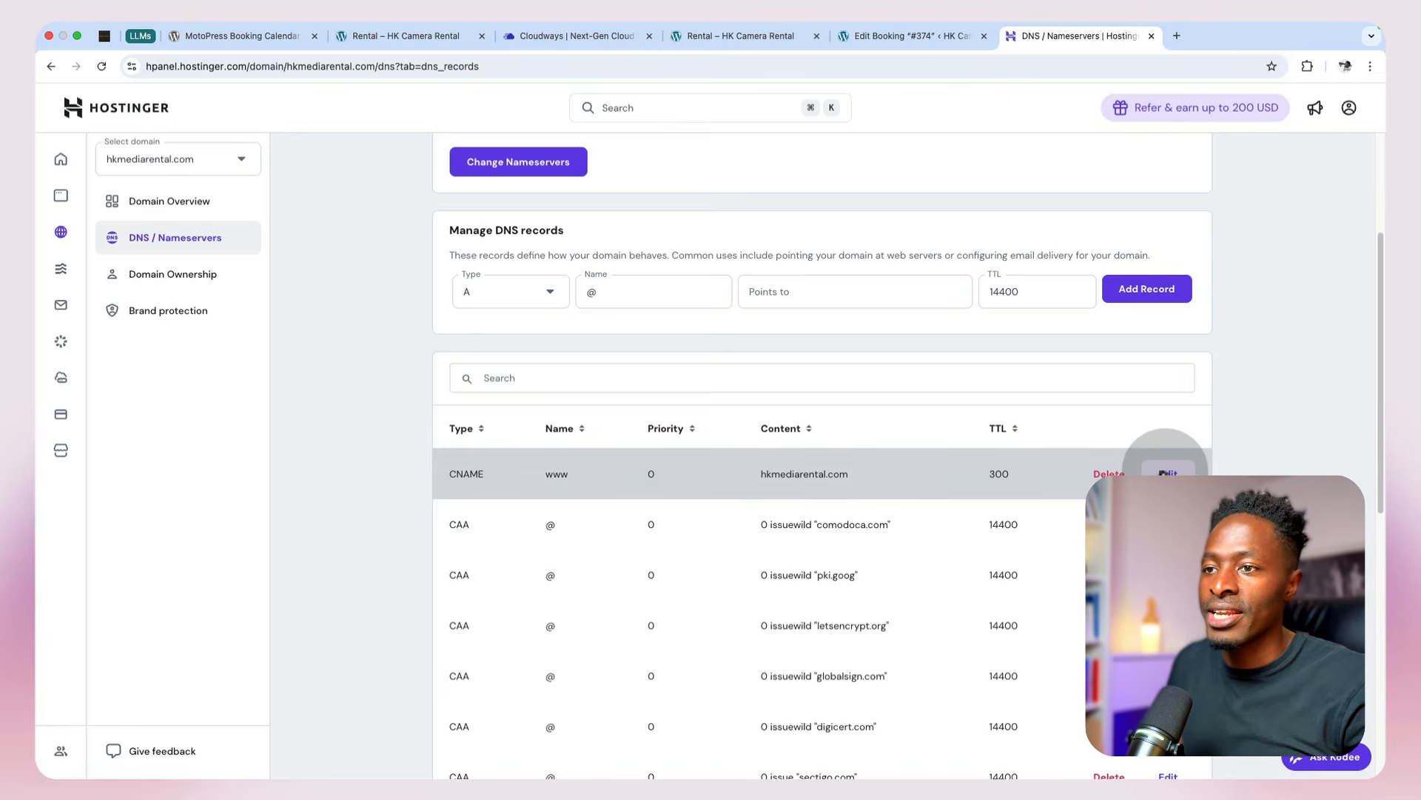
# Step: Open the www CNAME record for editing, check its target hkmediarental.com and submit the update
pyautogui.click(1168, 473)
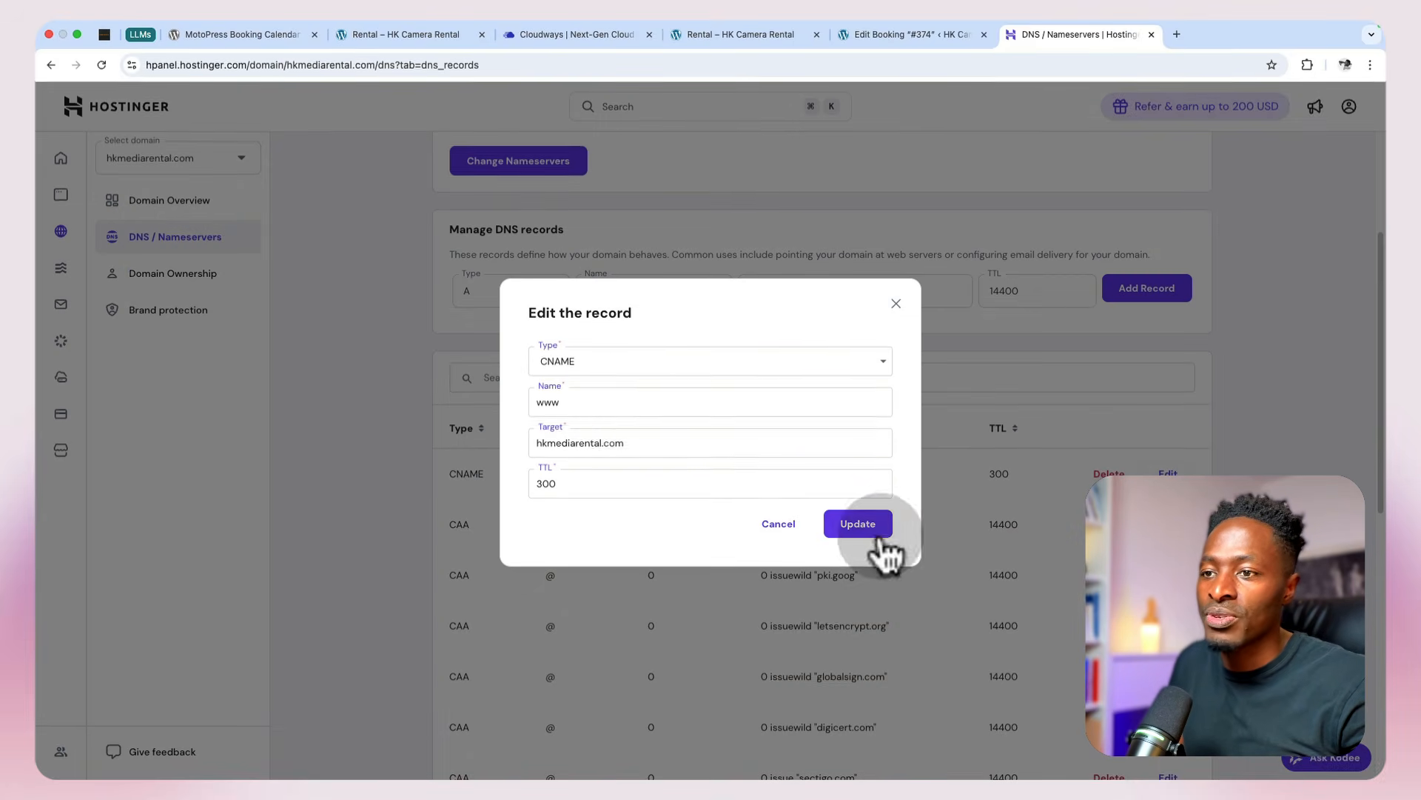
pyautogui.moveTo(641, 442); pyautogui.dragTo(518, 447)
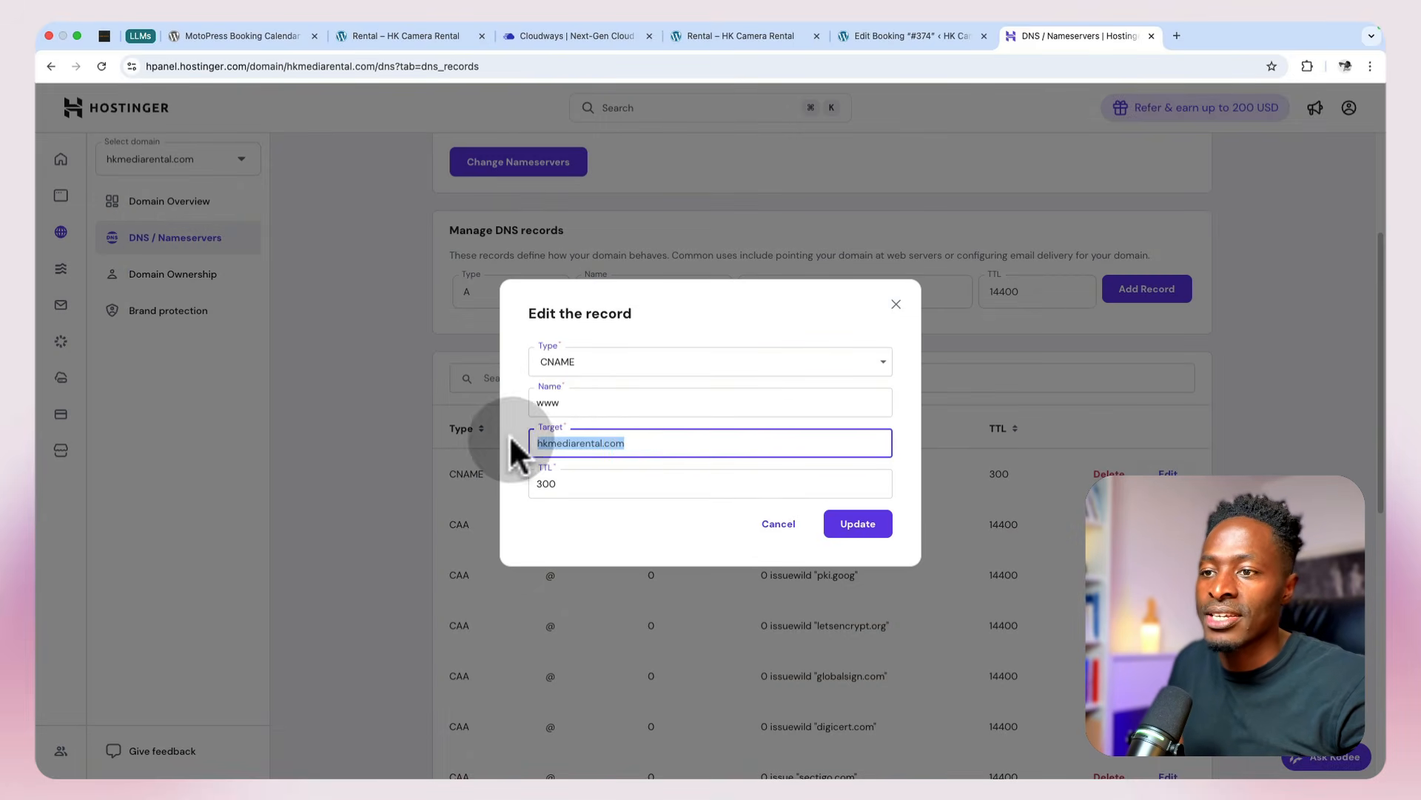
pyautogui.click(878, 530)
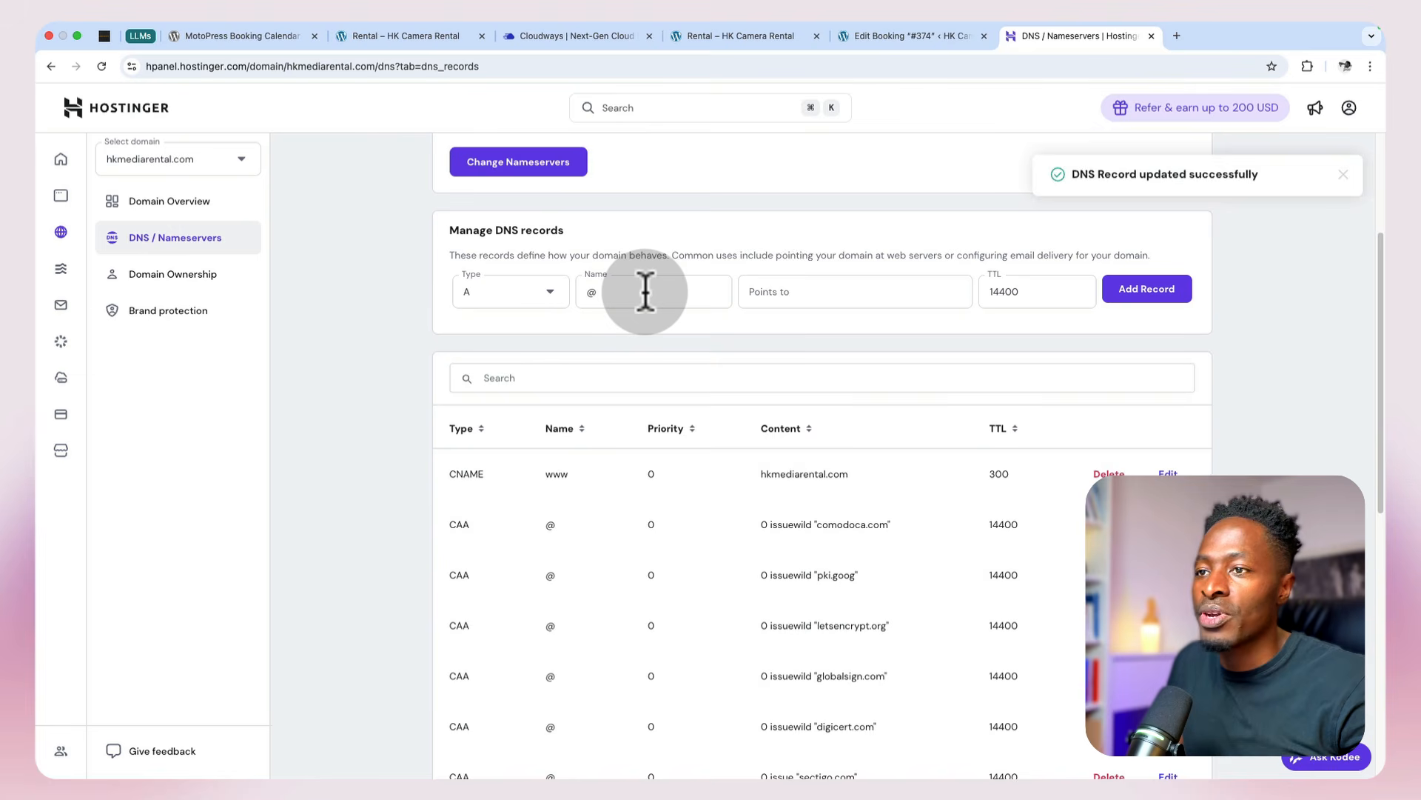
# Step: Add an A record named @ with TTL 14400 pointing to the copied Cloudways public IP, and accept it as an additional A record
pyautogui.click(808, 291)
pyautogui.press('super+v')
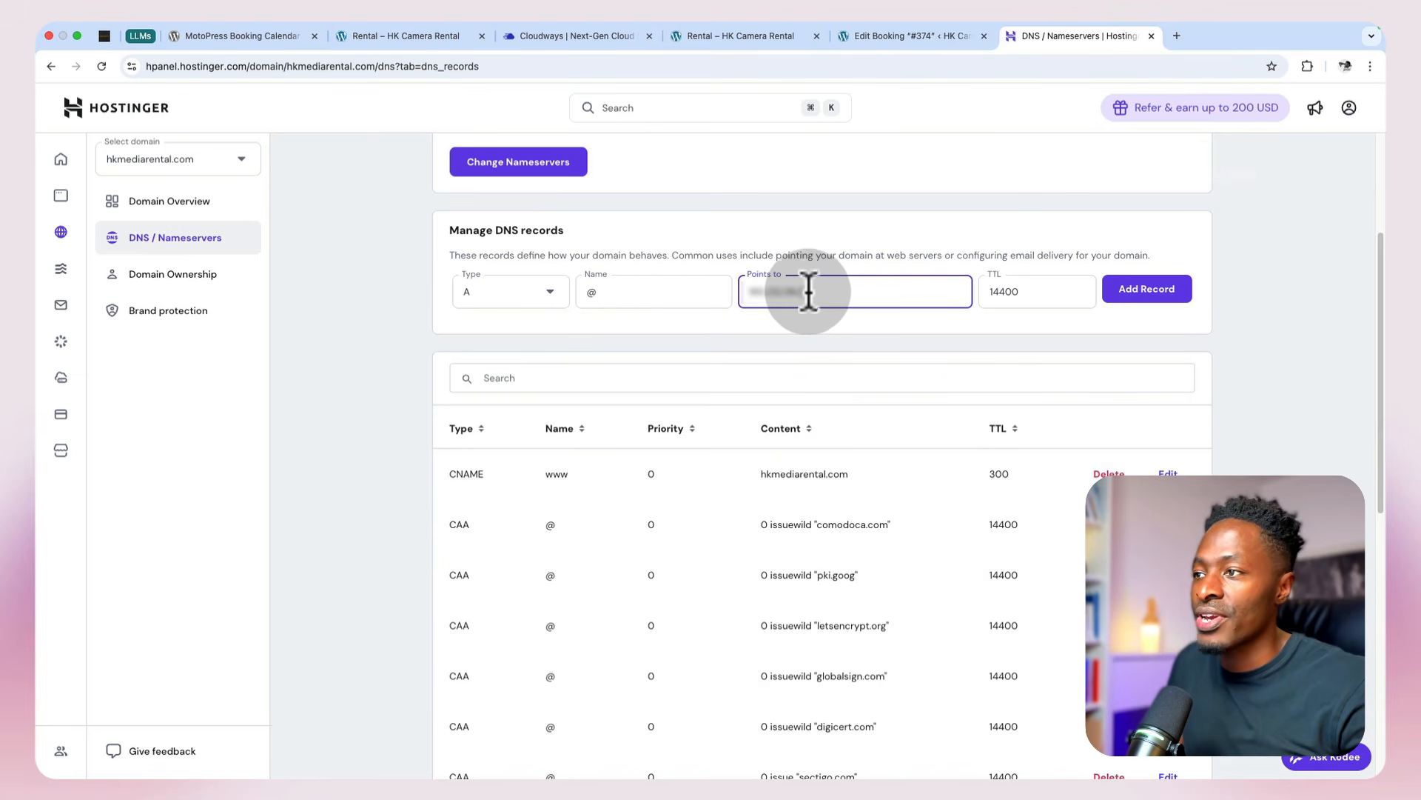
pyautogui.click(1126, 294)
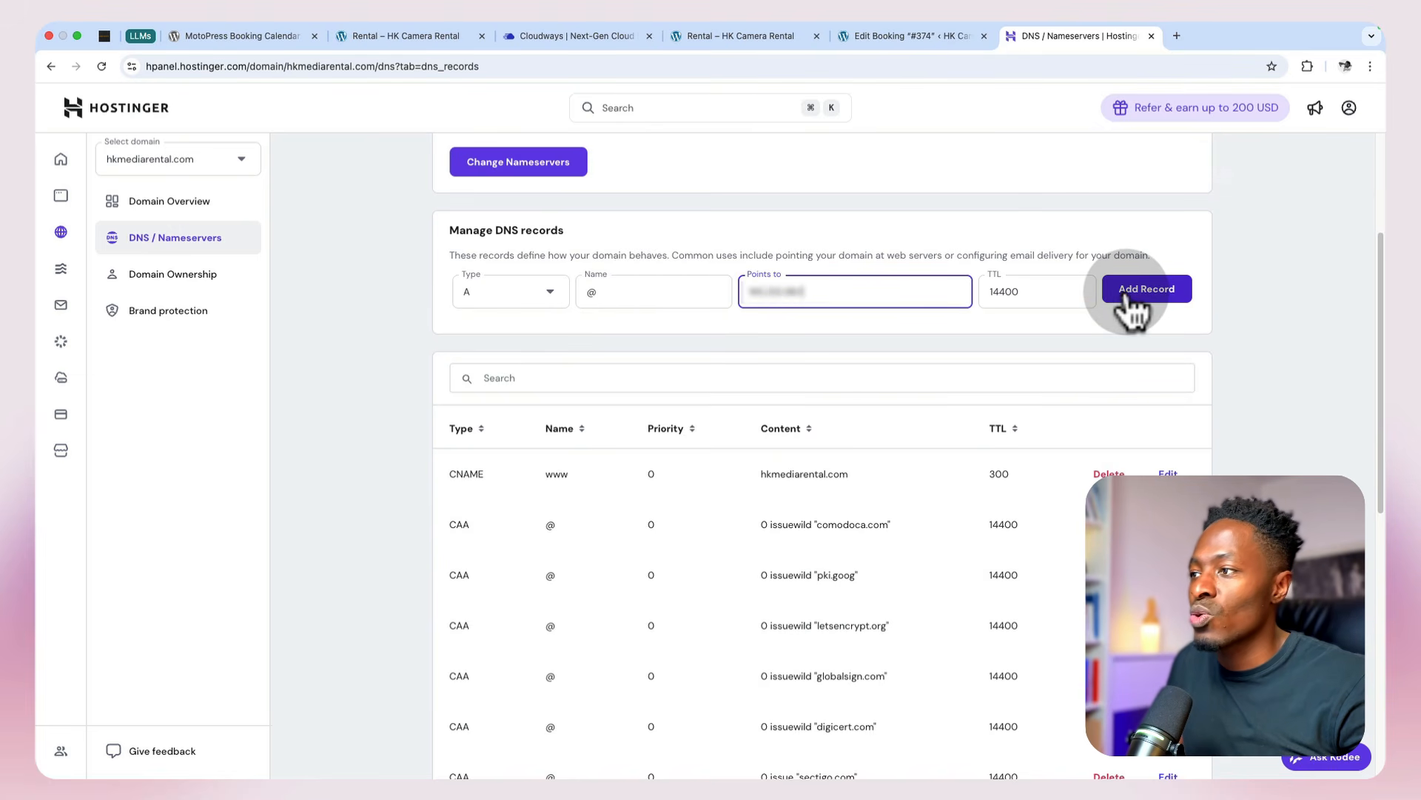
pyautogui.click(1126, 293)
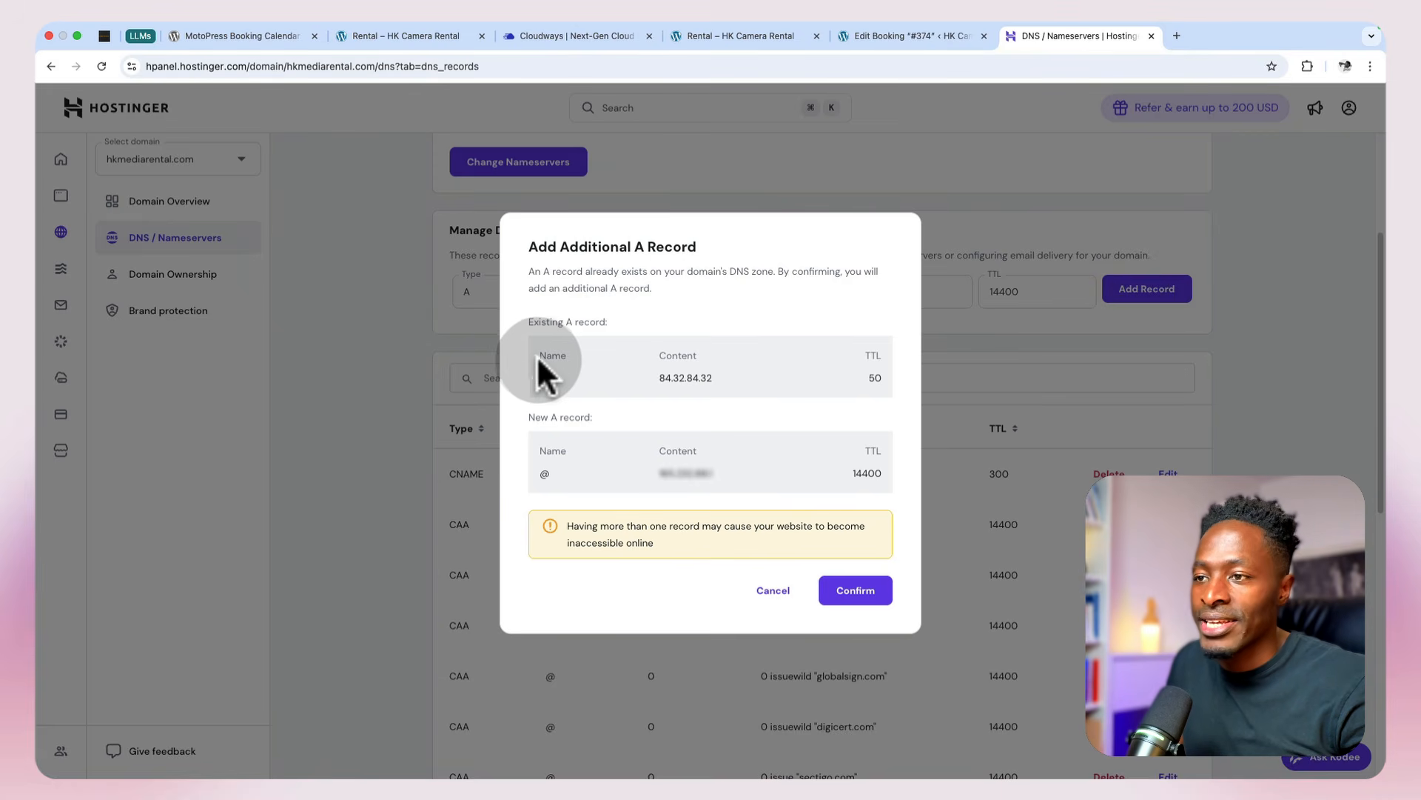
pyautogui.moveTo(656, 378); pyautogui.dragTo(712, 376)
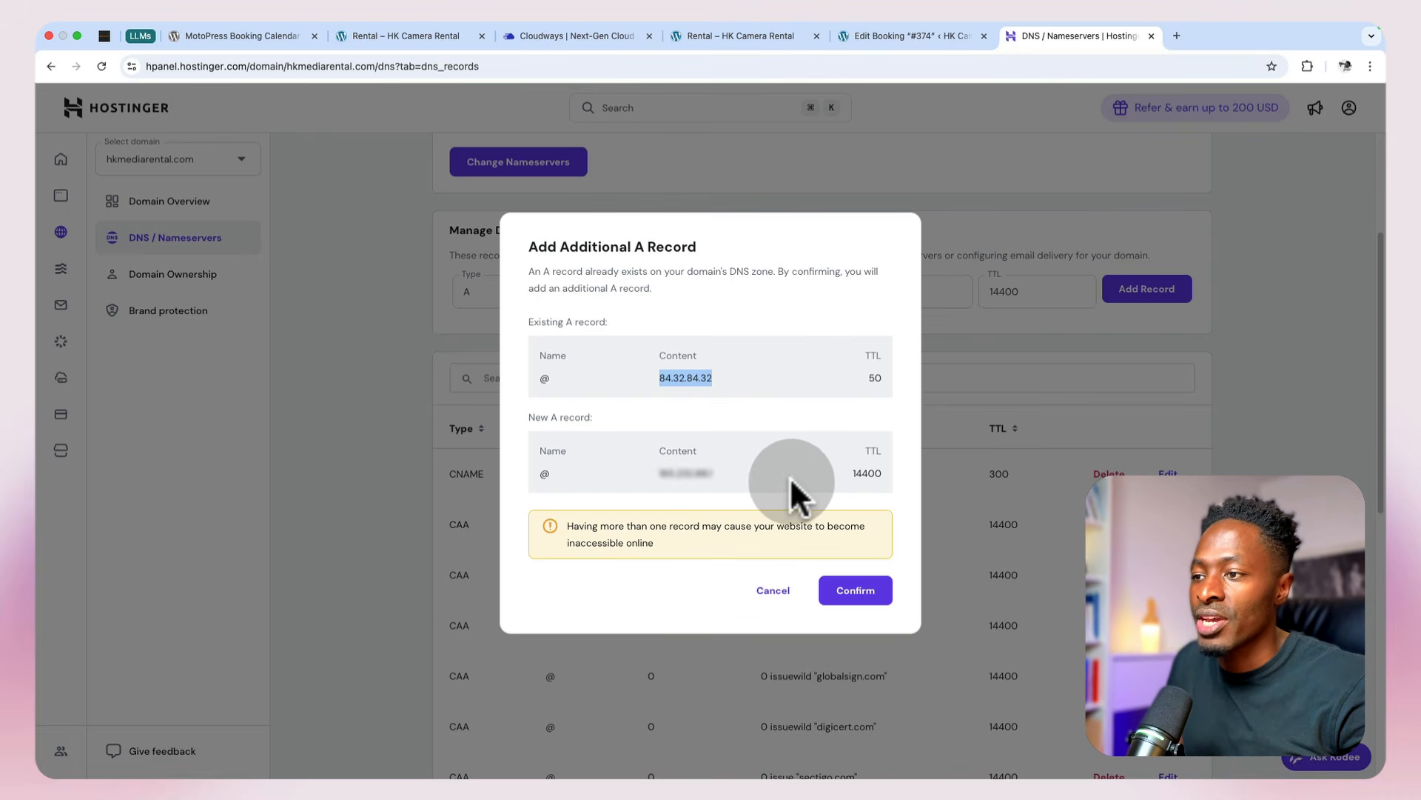
pyautogui.click(857, 592)
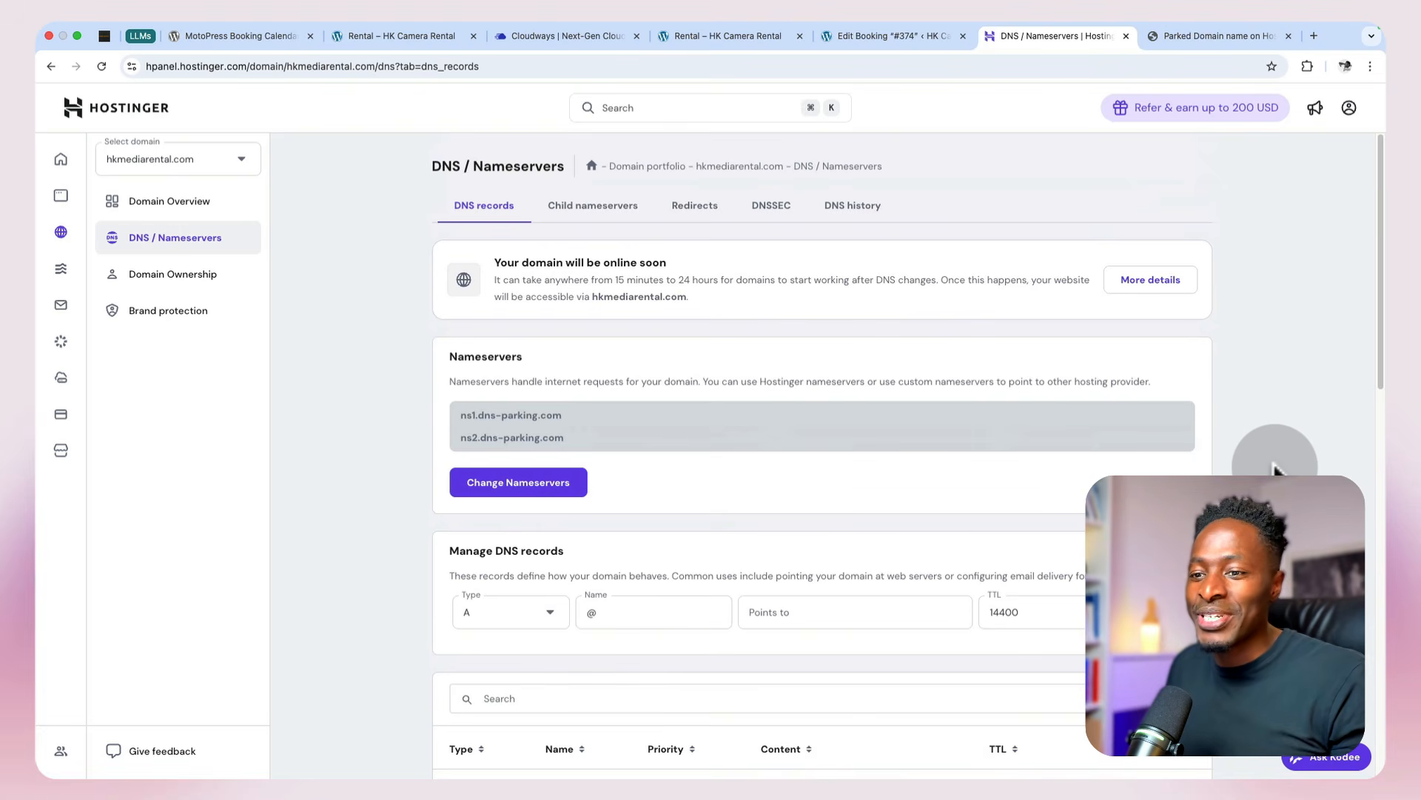
# Step: Delete the old A record that points to 84.32.84.32 from the domain's DNS records
pyautogui.scroll(-6, 1273, 468)
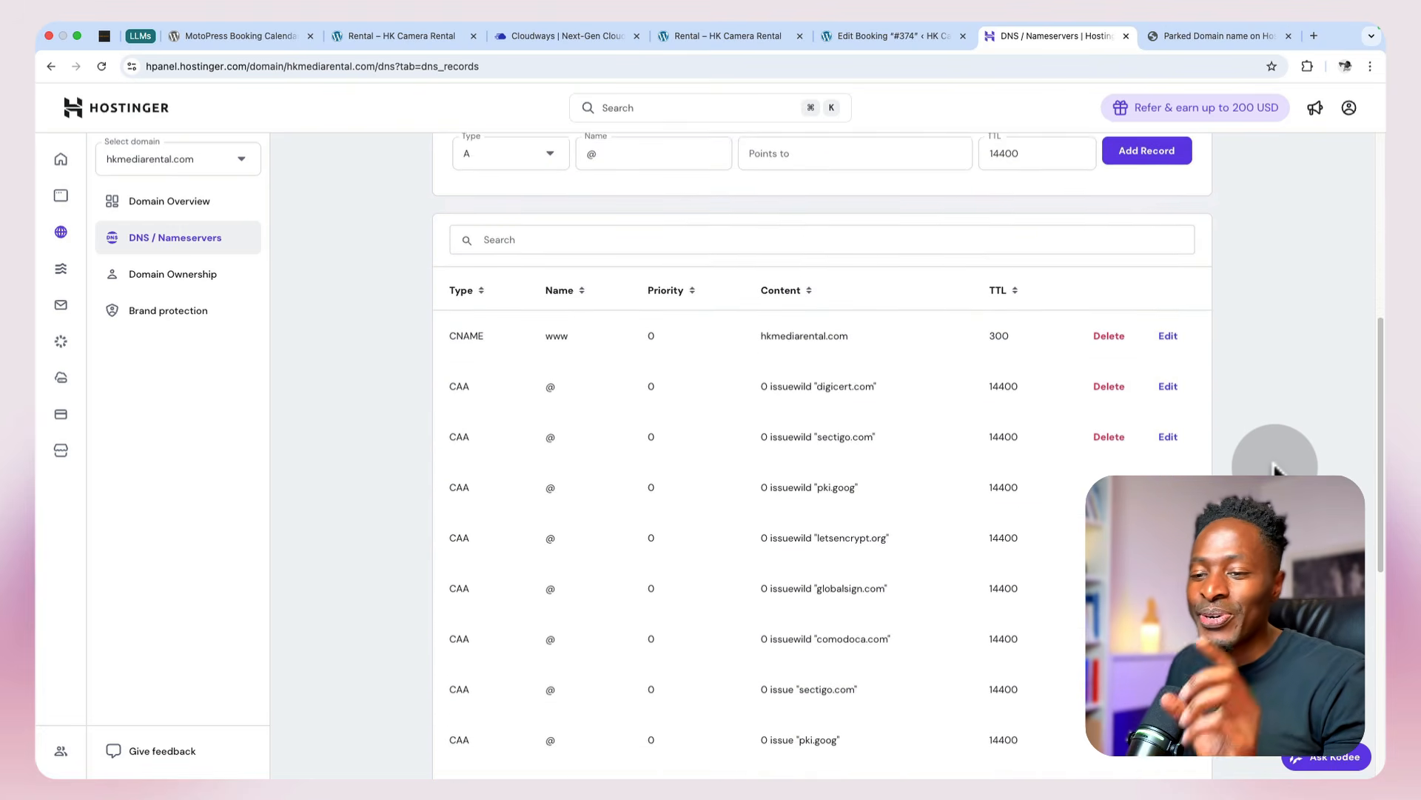
pyautogui.scroll(-4, 1273, 468)
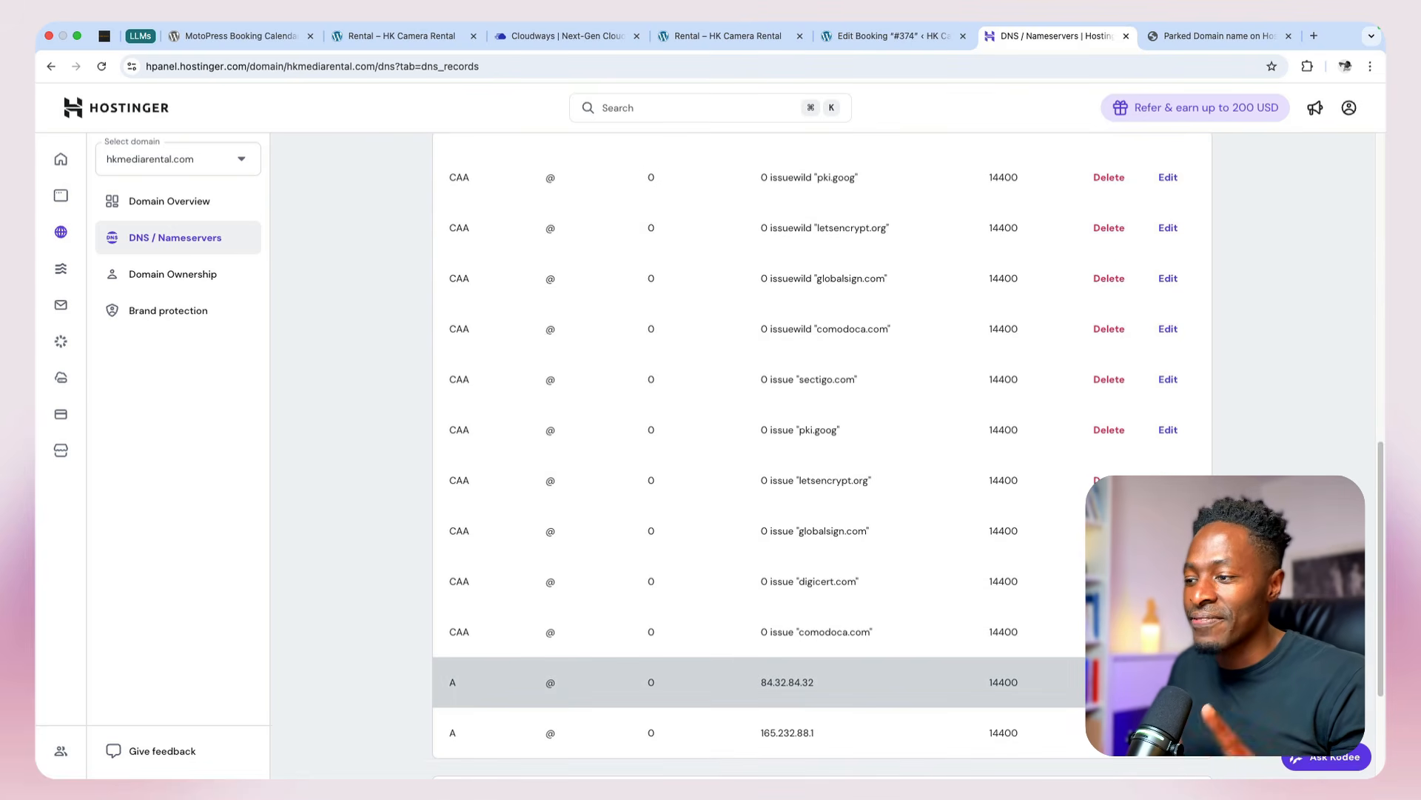
pyautogui.click(1111, 680)
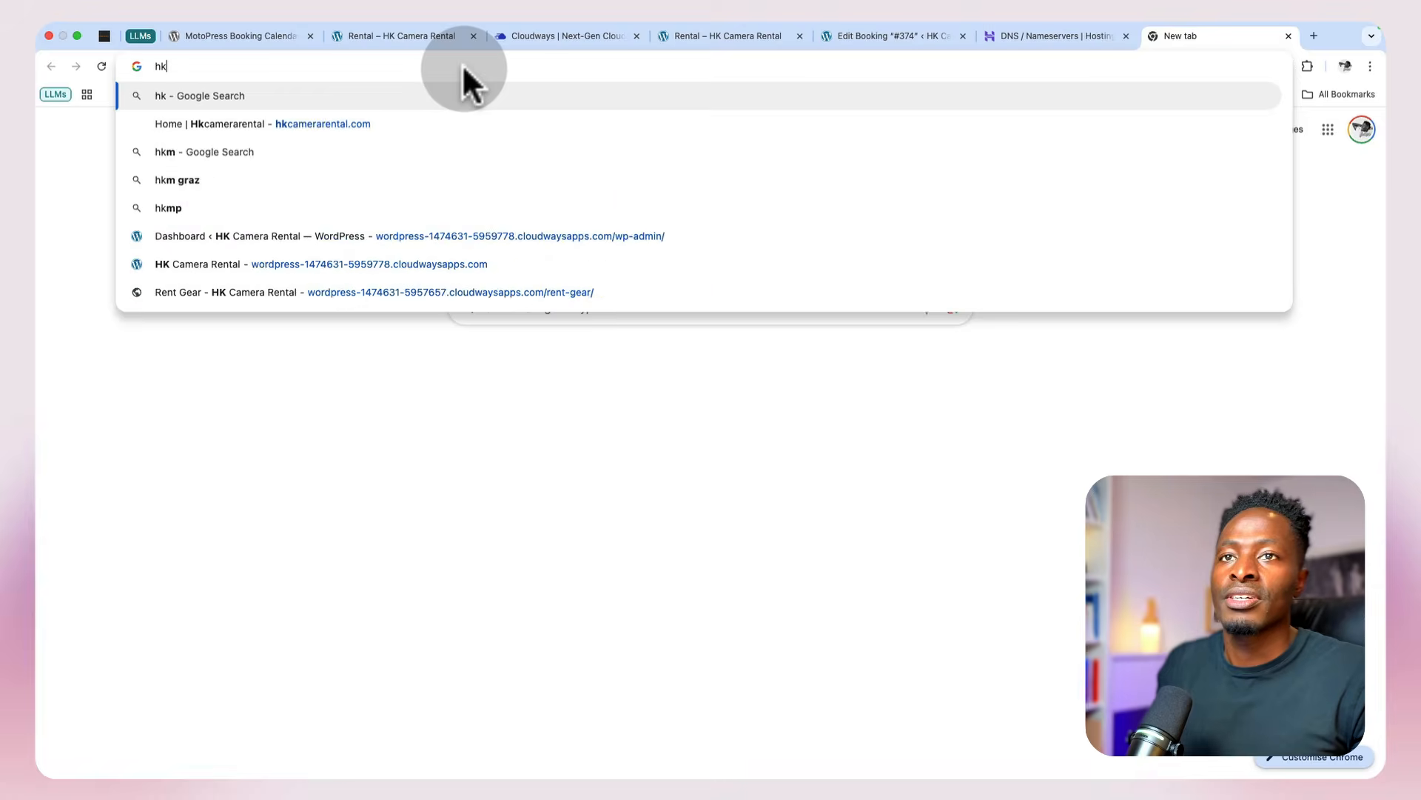
# Step: Load hkmediarental.com in a new tab and look over the page it serves
pyautogui.press('BackSpace')
pyautogui.press('BackSpace')
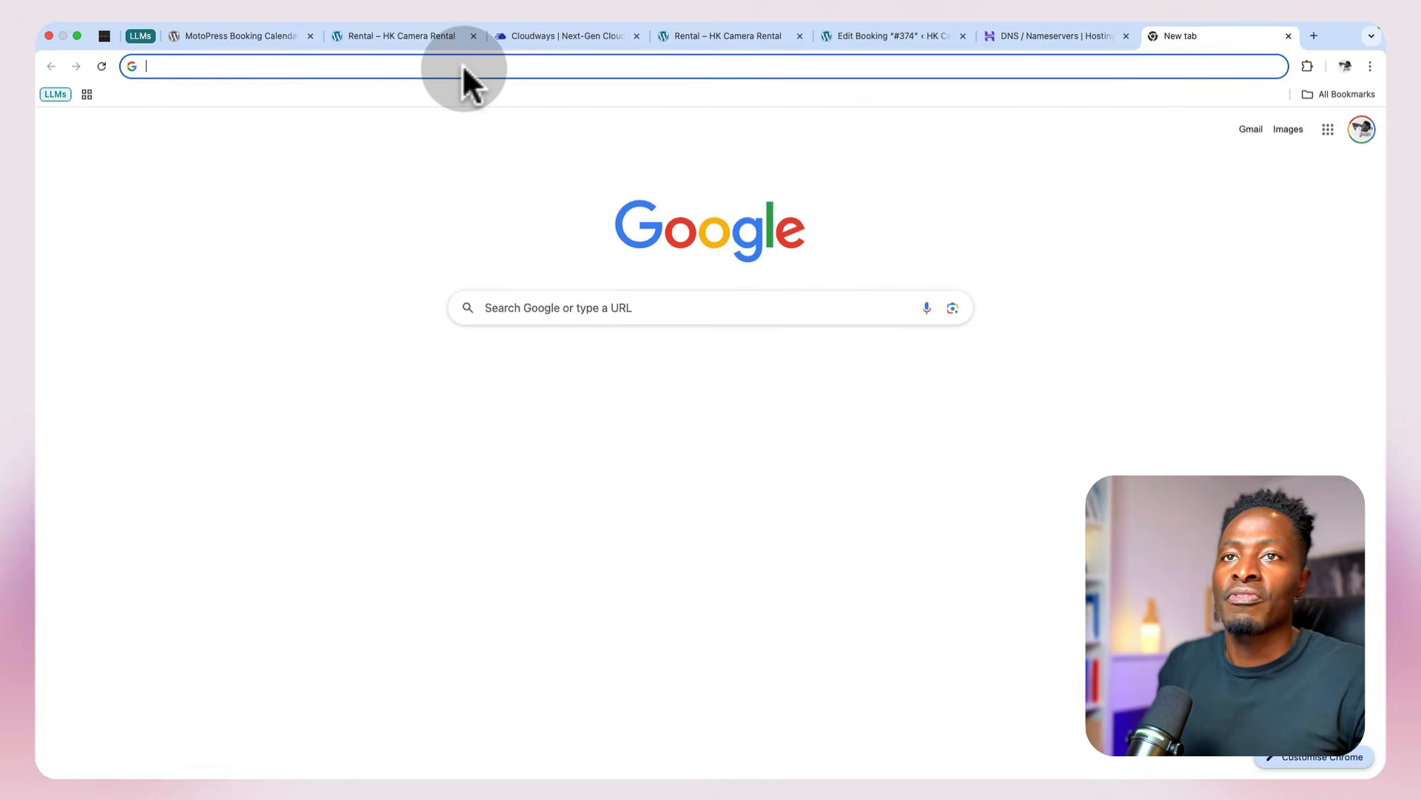
pyautogui.write('m')
pyautogui.press('BackSpace')
pyautogui.press('BackSpace')
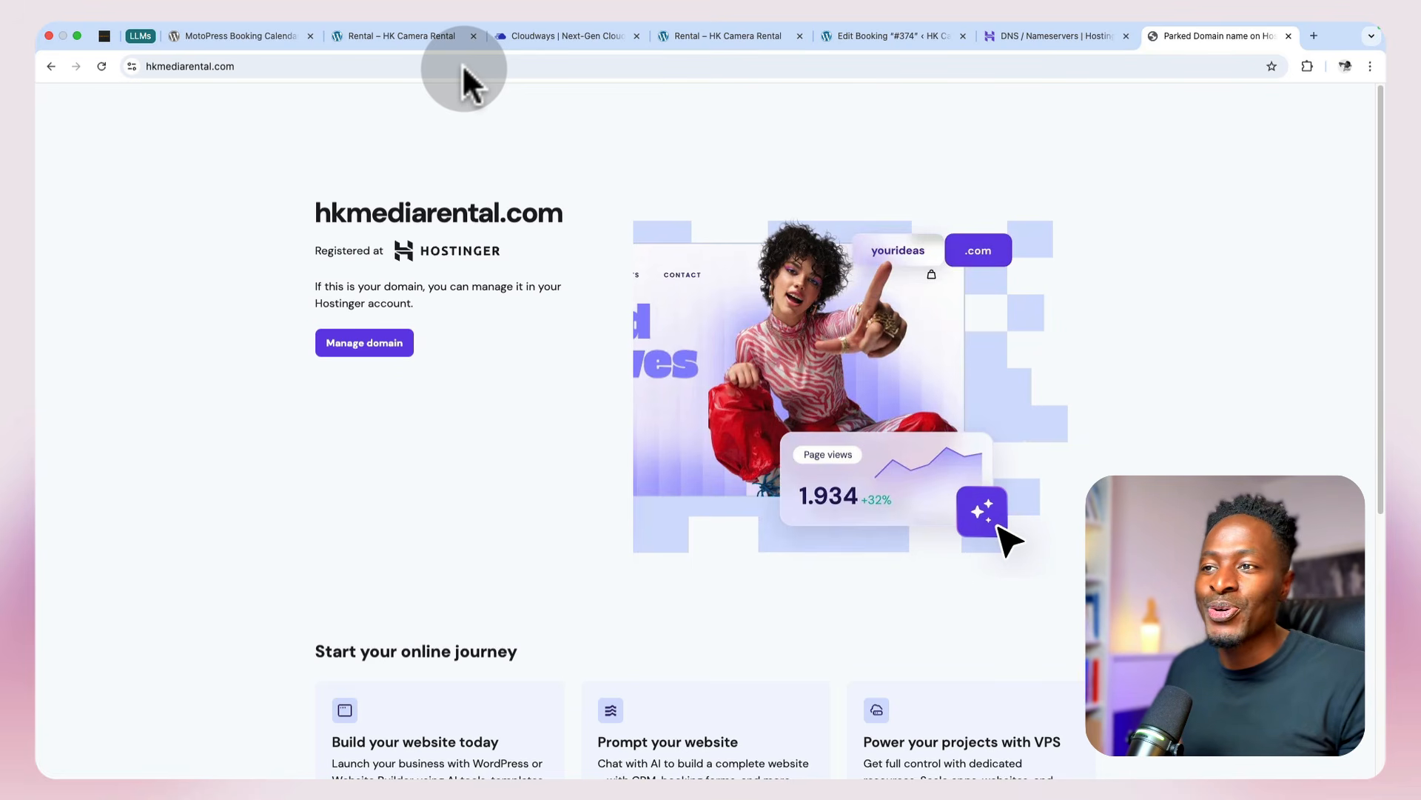
pyautogui.scroll(-3, 596, 326)
pyautogui.scroll(3, 596, 333)
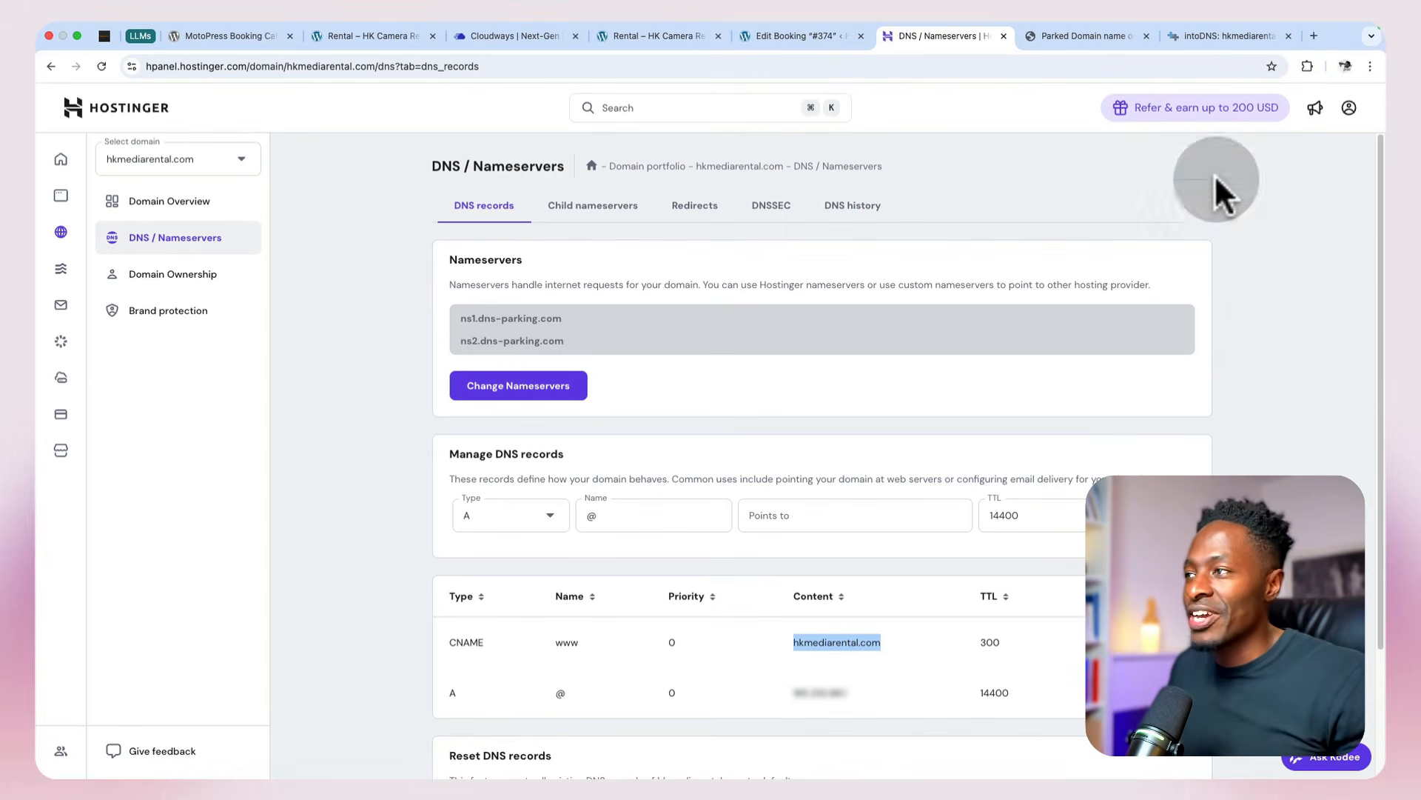
# Step: Check the WWW A record address of hkmediarental.com in the intoDNS report
pyautogui.click(1238, 34)
pyautogui.scroll(-15, 1055, 334)
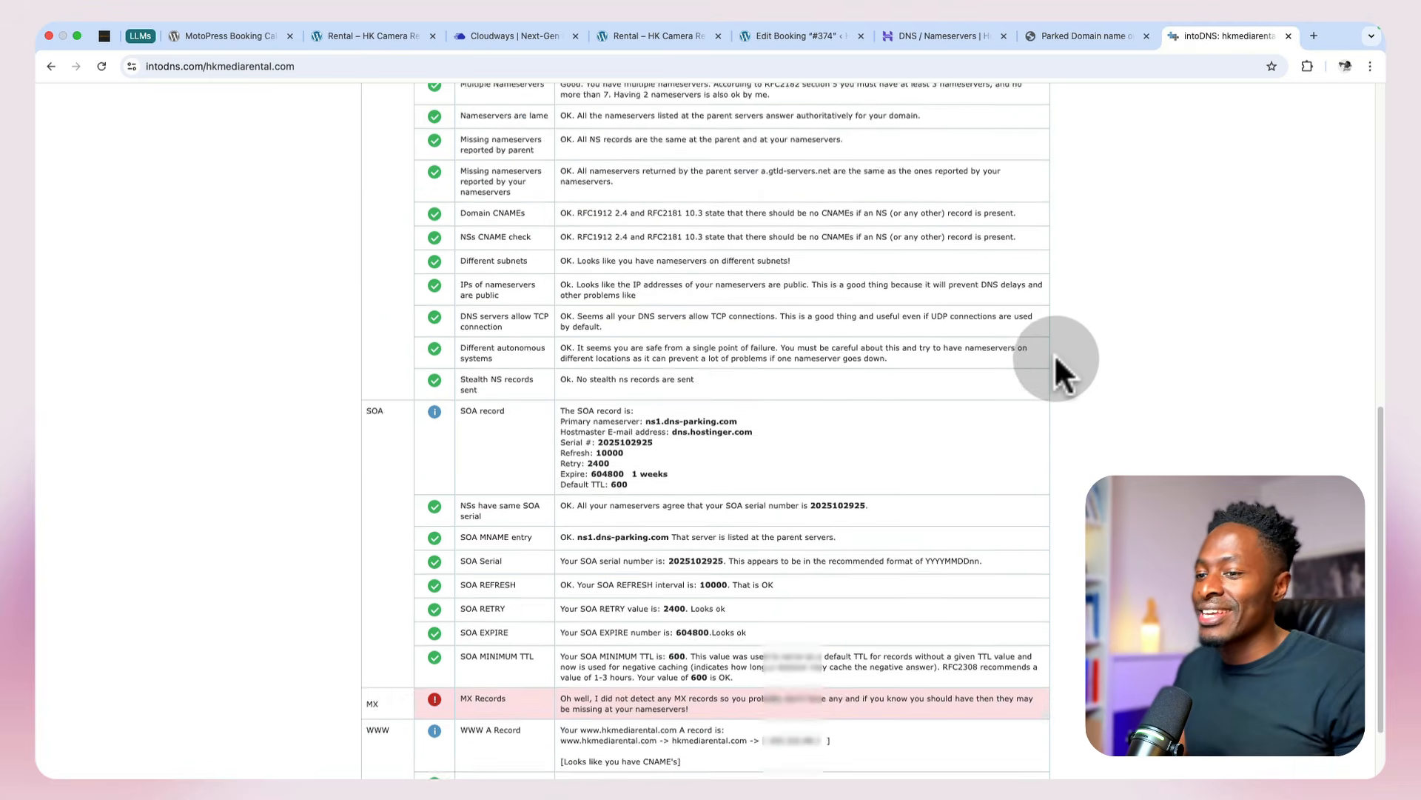
pyautogui.moveTo(767, 649); pyautogui.dragTo(824, 649)
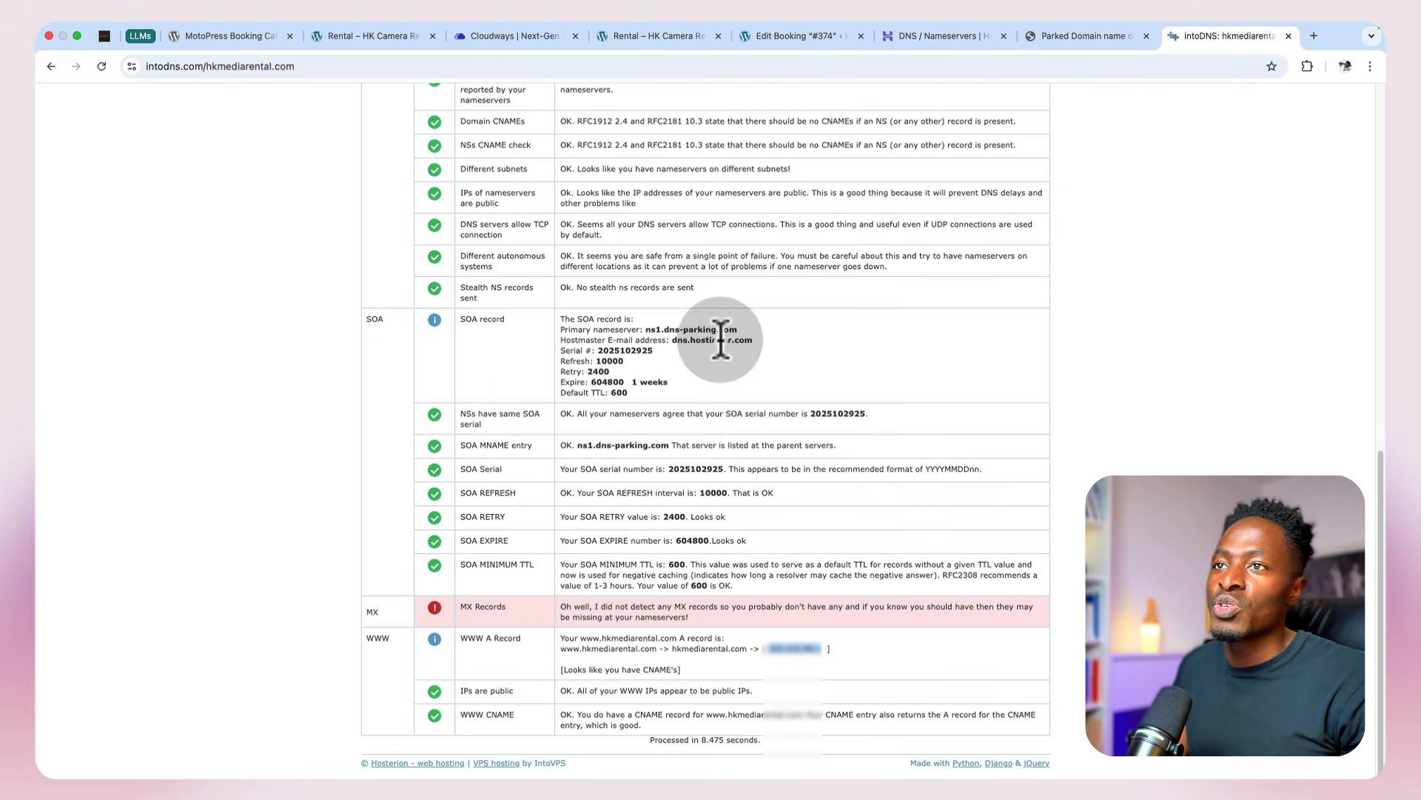
# Step: Switch to Cloudways and set hkmediarental.com as the primary domain of the HK Camera Rental application
pyautogui.click(511, 37)
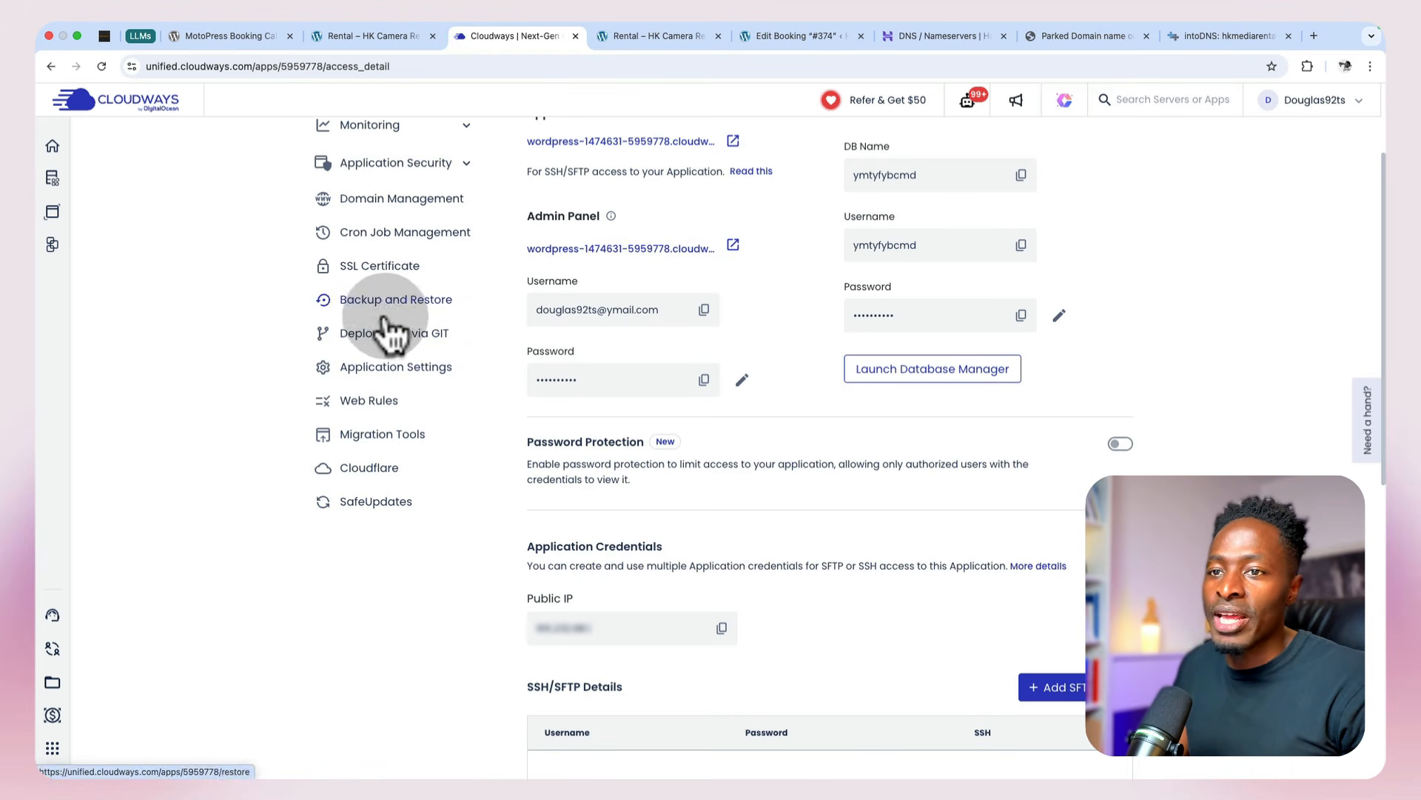
pyautogui.scroll(2, 383, 382)
pyautogui.click(370, 344)
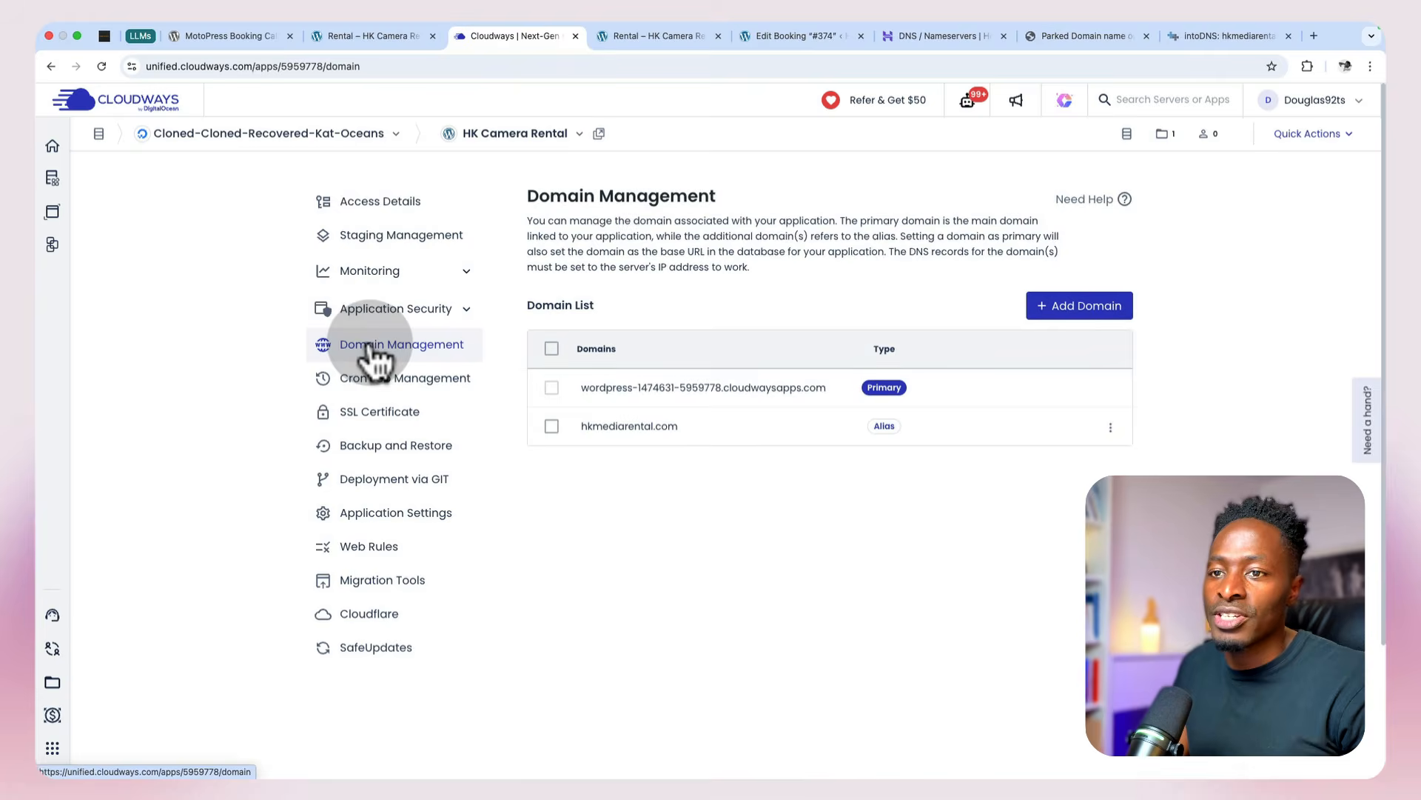
pyautogui.click(1110, 427)
pyautogui.click(1089, 370)
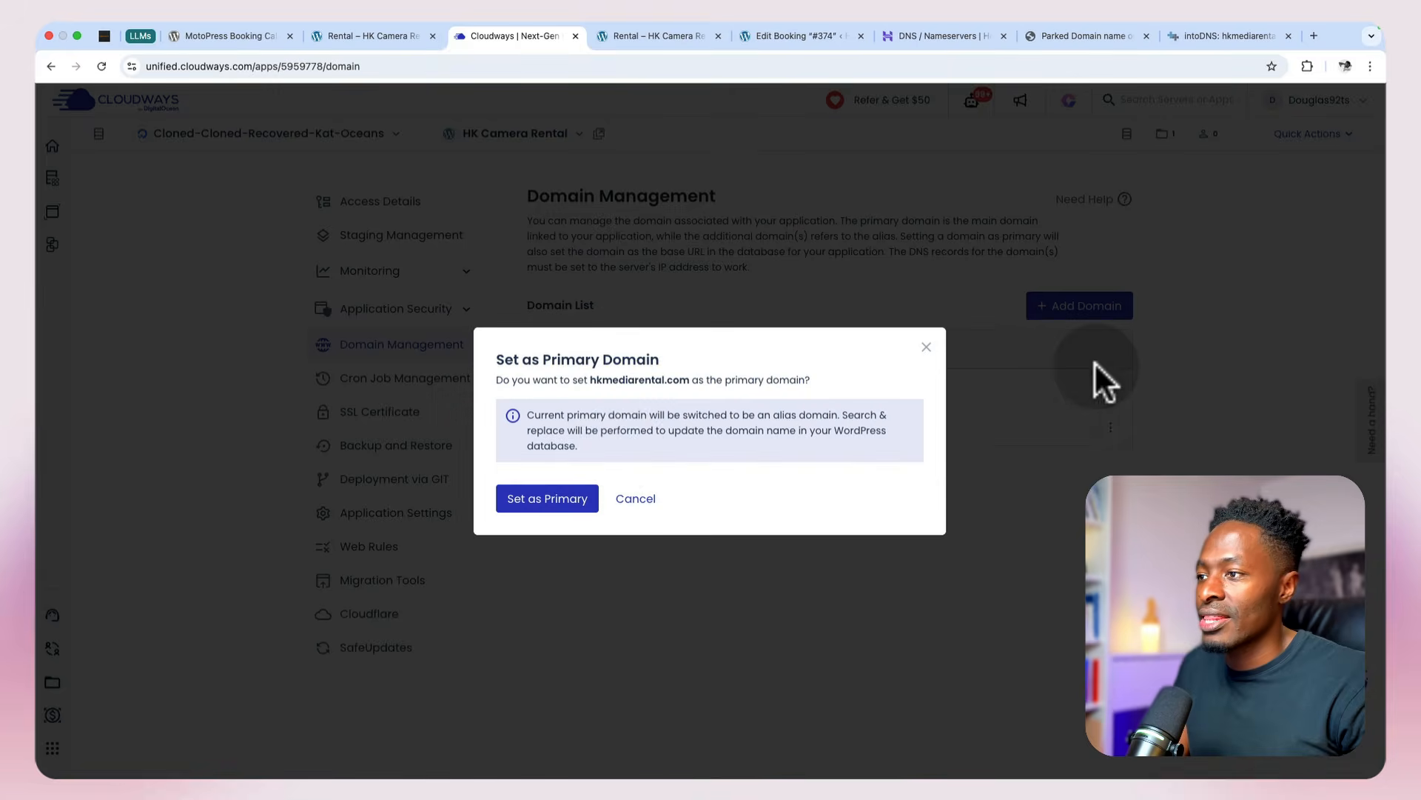
pyautogui.click(549, 497)
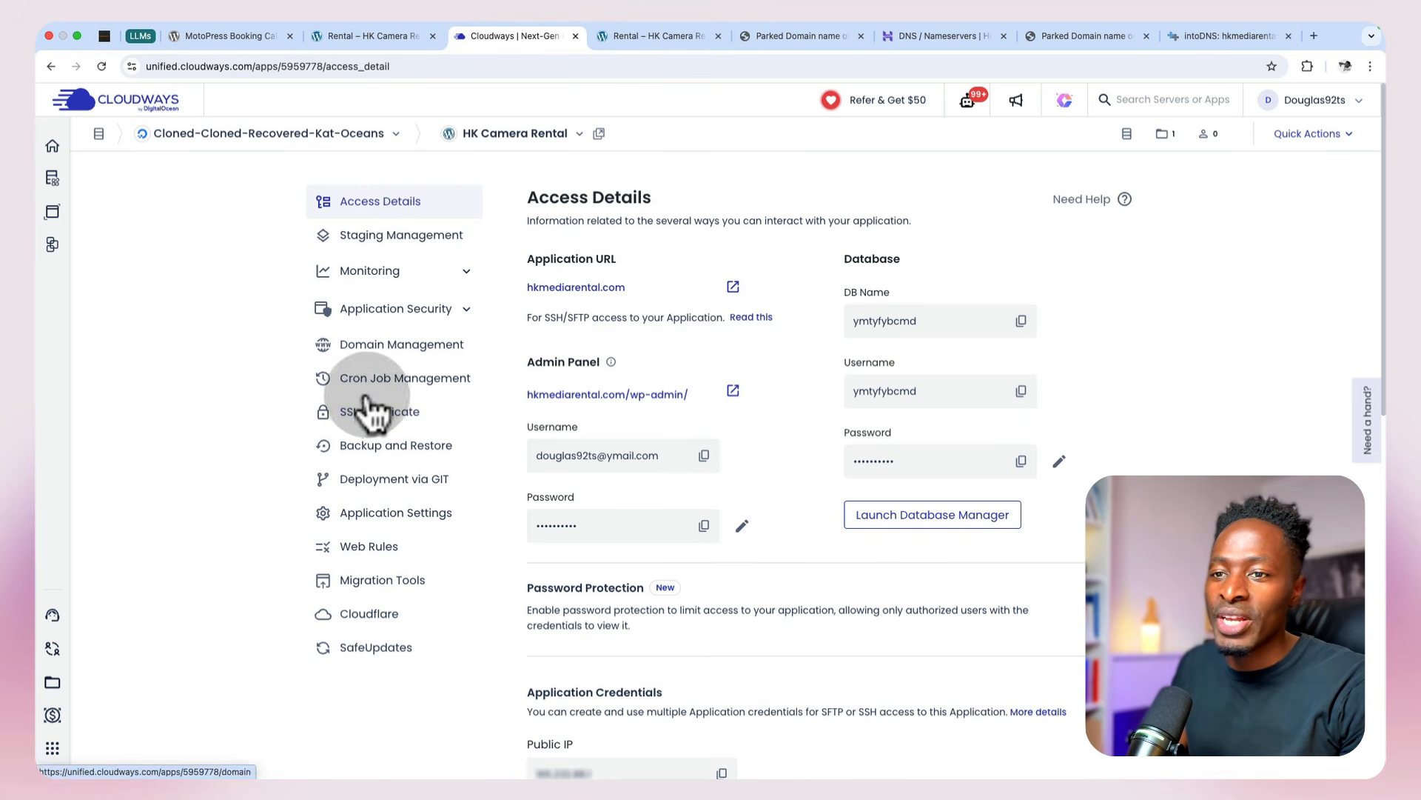
# Step: Install a Let's Encrypt SSL certificate for the application, entering the contact e-mail address and the site's domain name
pyautogui.click(379, 411)
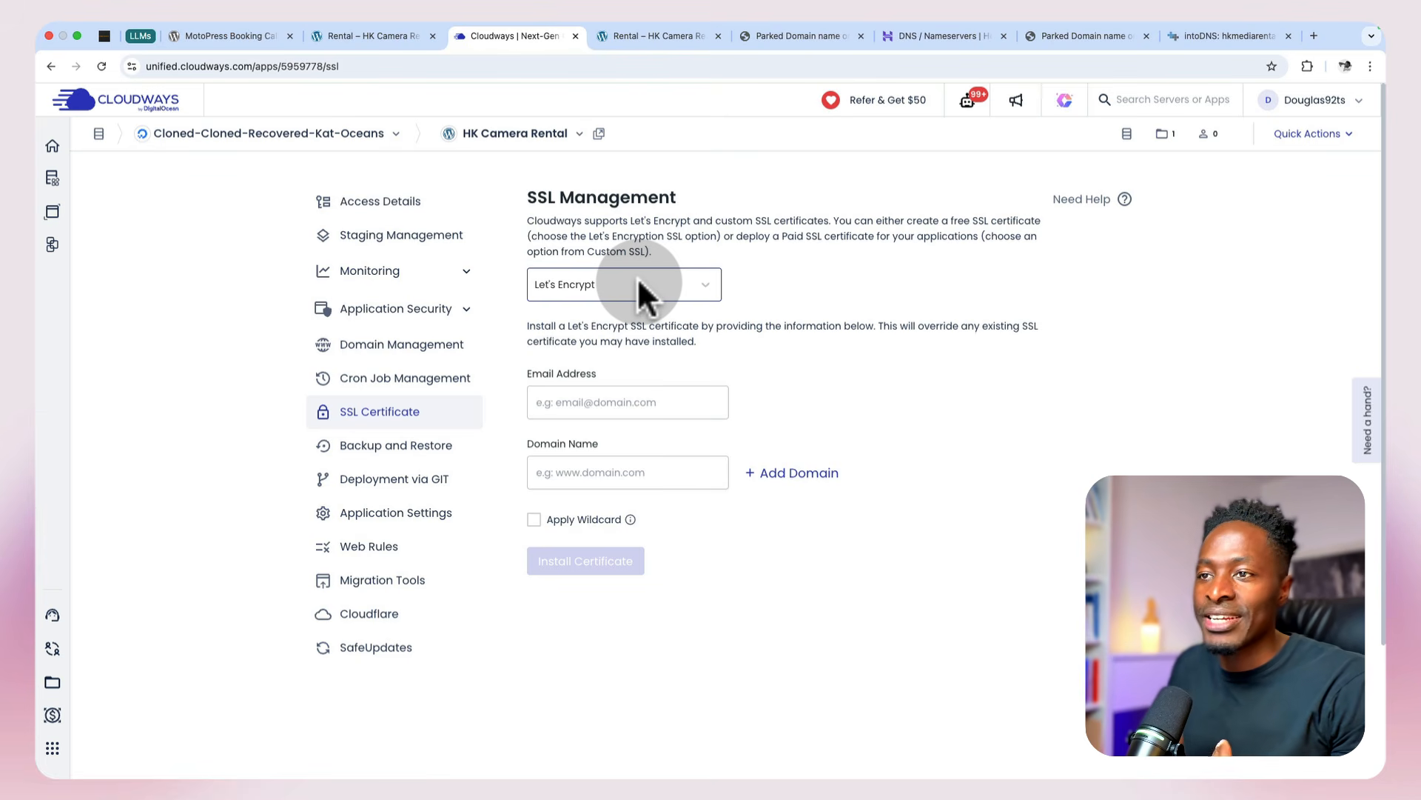
pyautogui.click(641, 413)
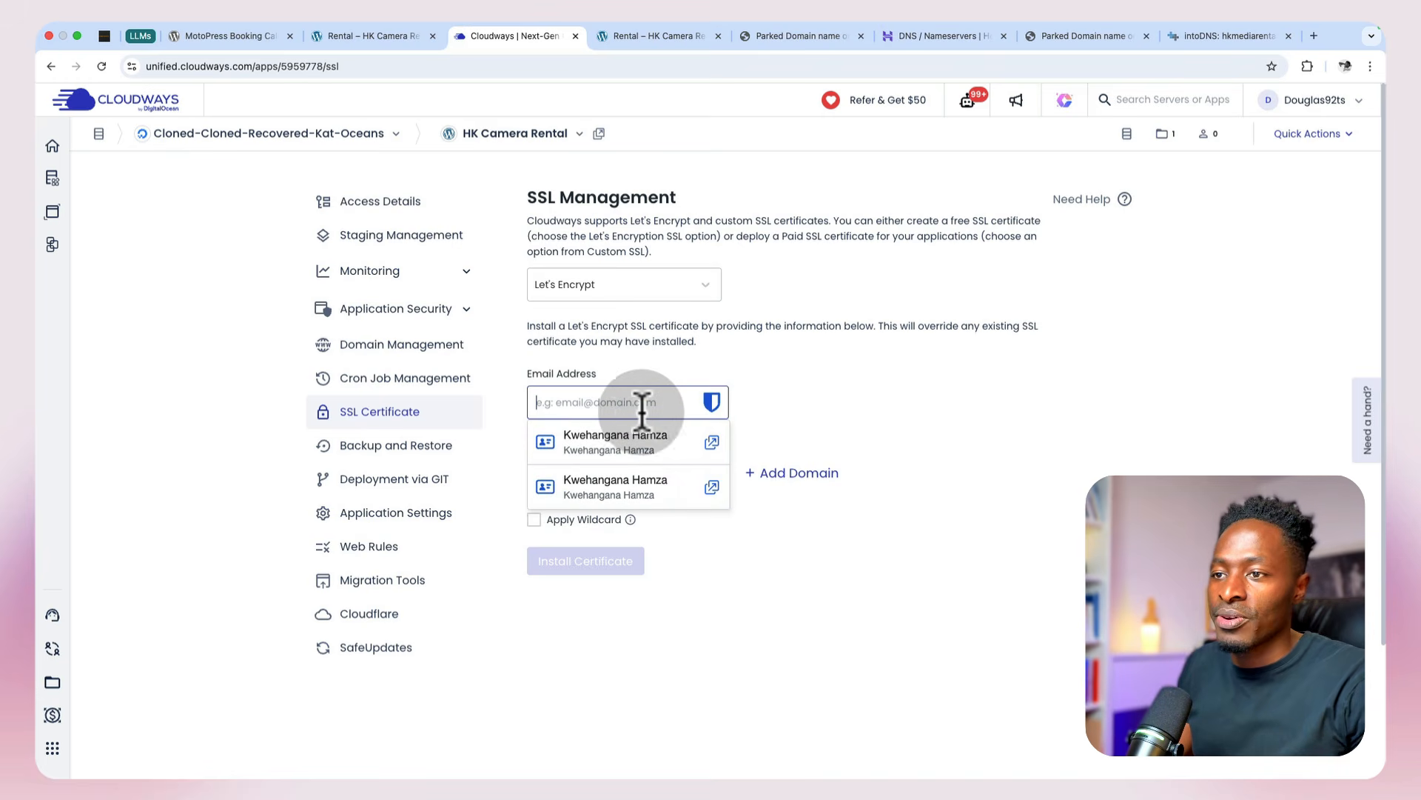
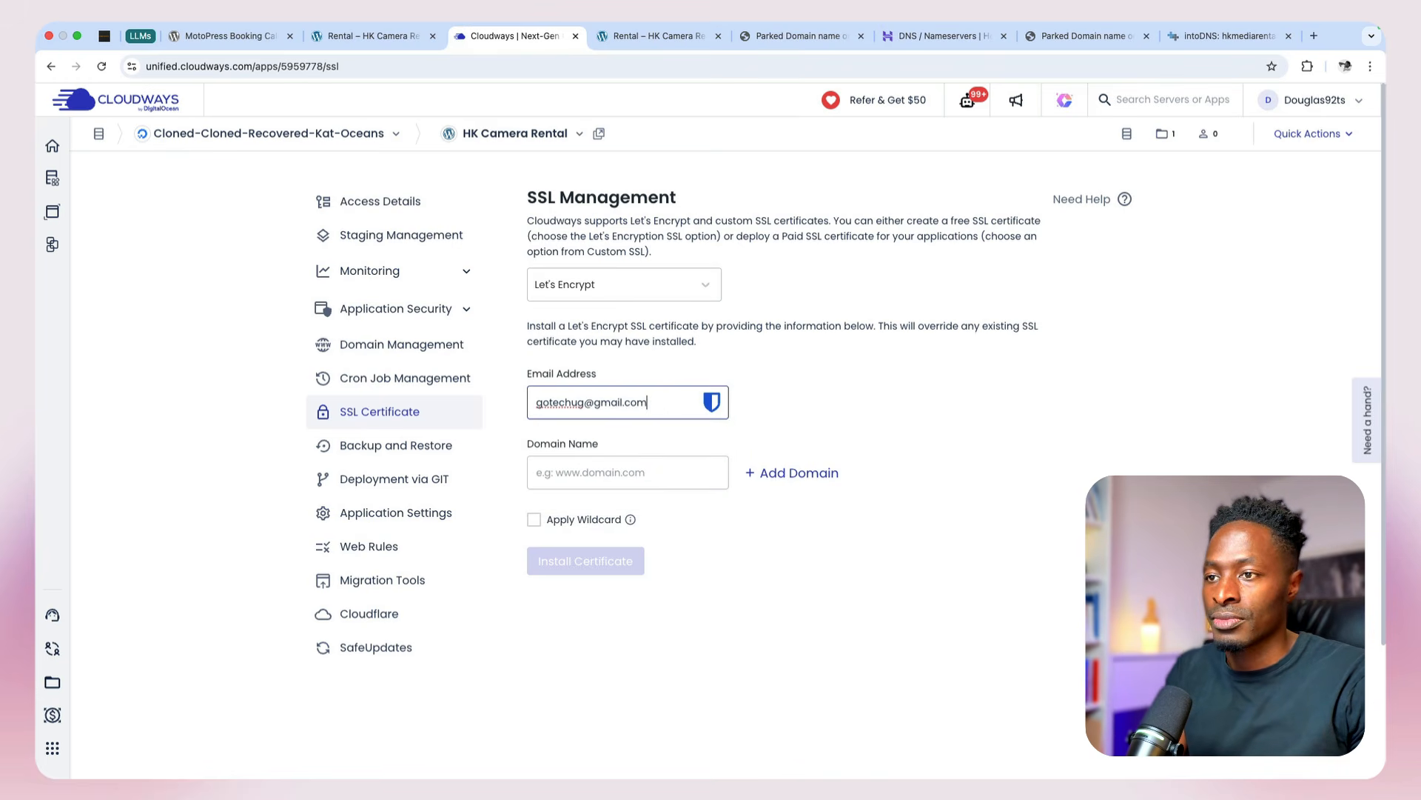
pyautogui.click(636, 472)
pyautogui.write('hkmediarentals.com')
pyautogui.click(593, 561)
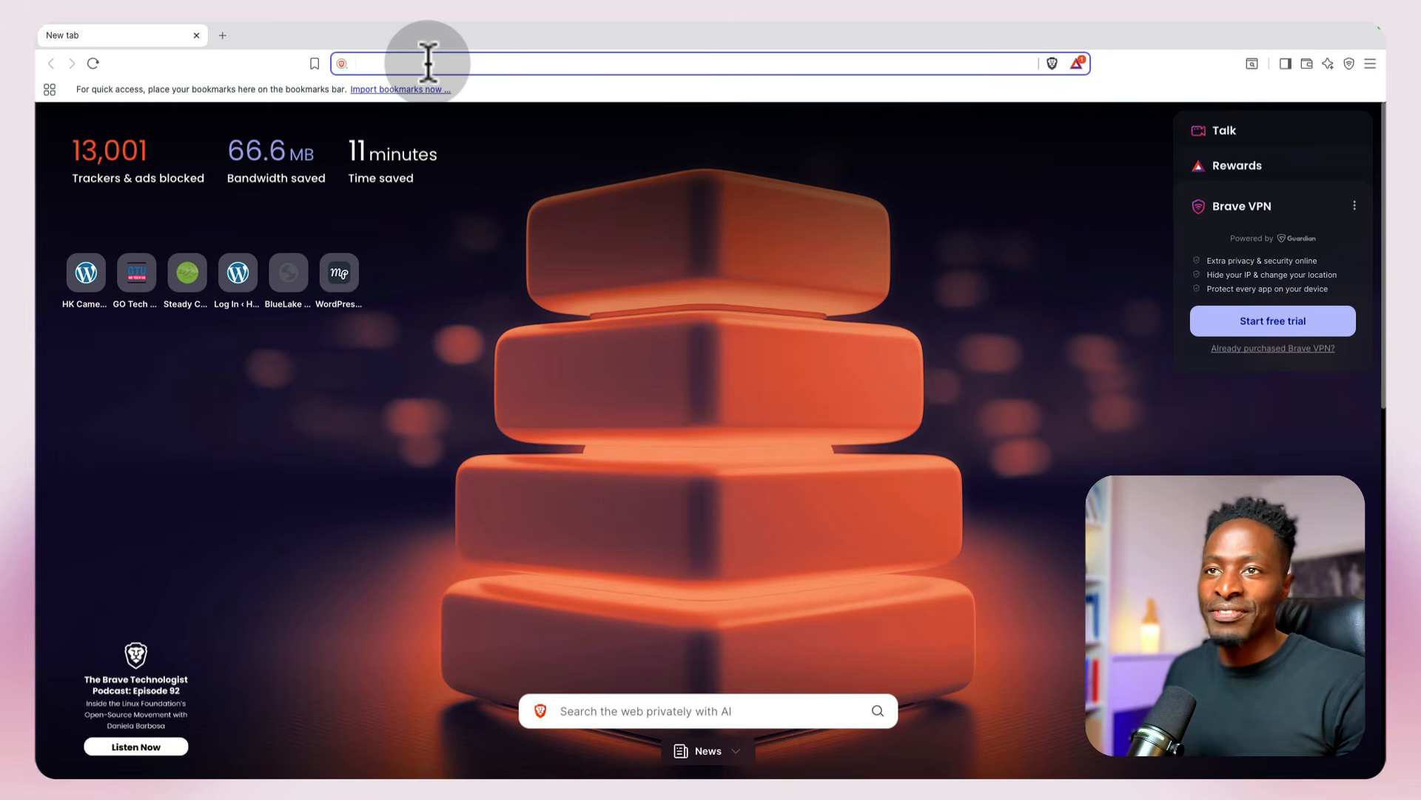
pyautogui.write('https://hkmediarental.com/')
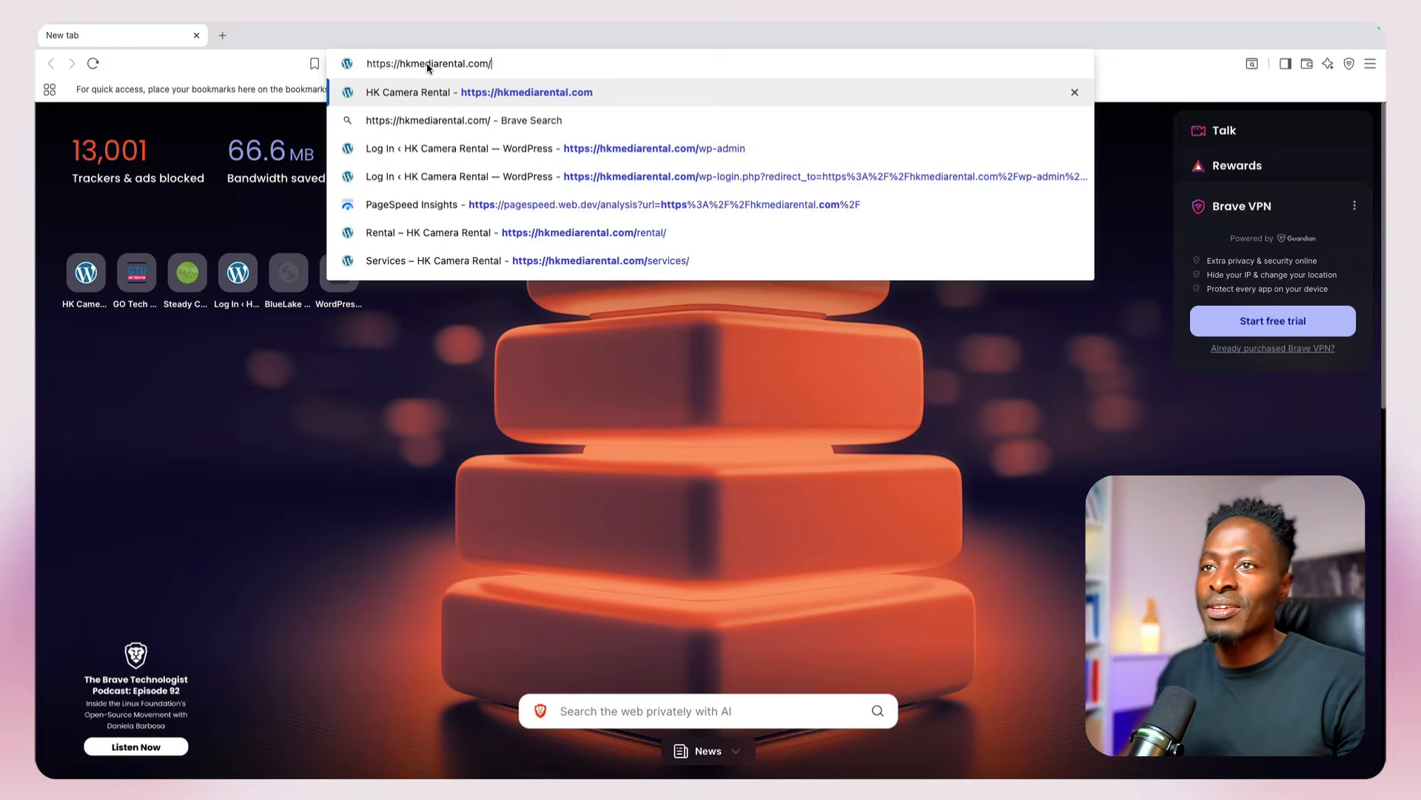
pyautogui.press('Return')
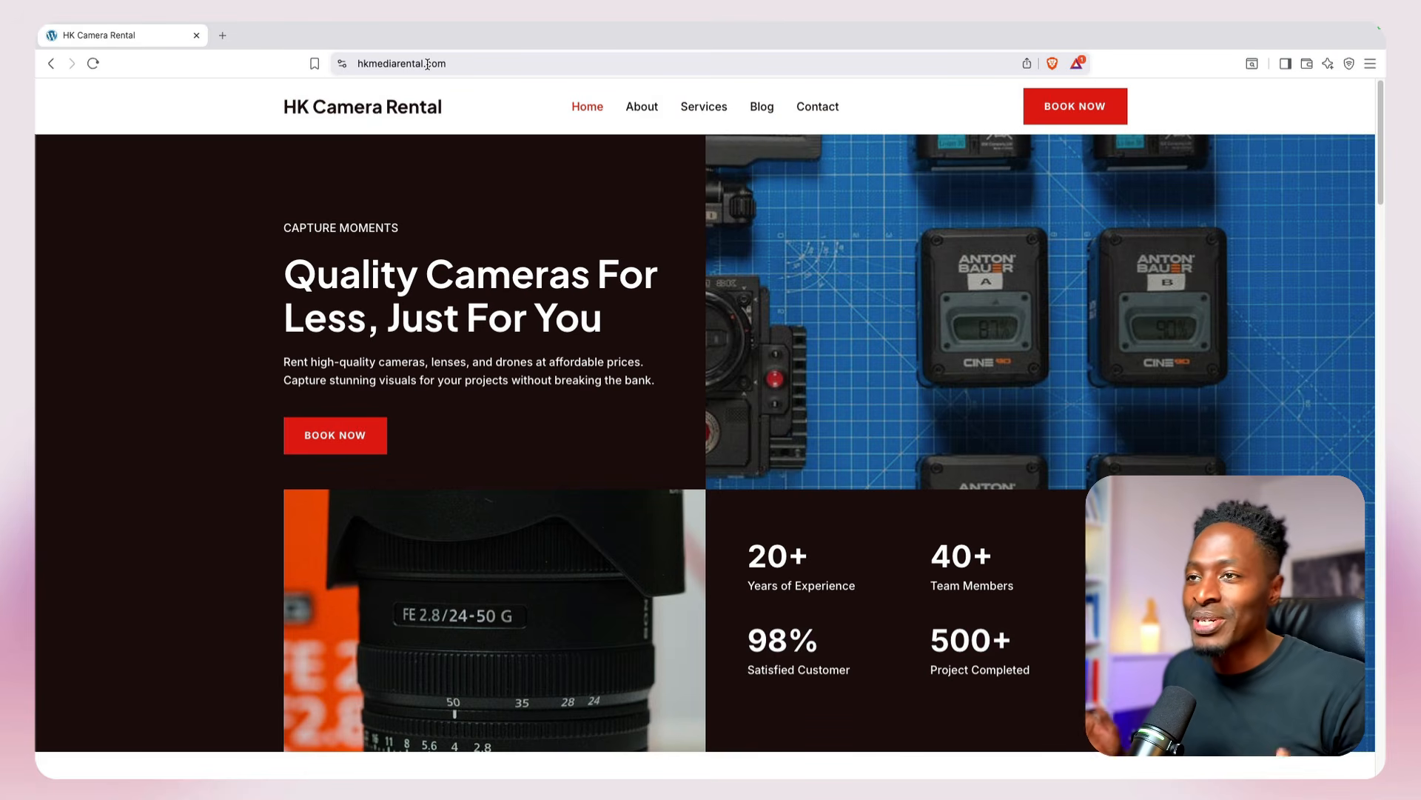
pyautogui.click(650, 106)
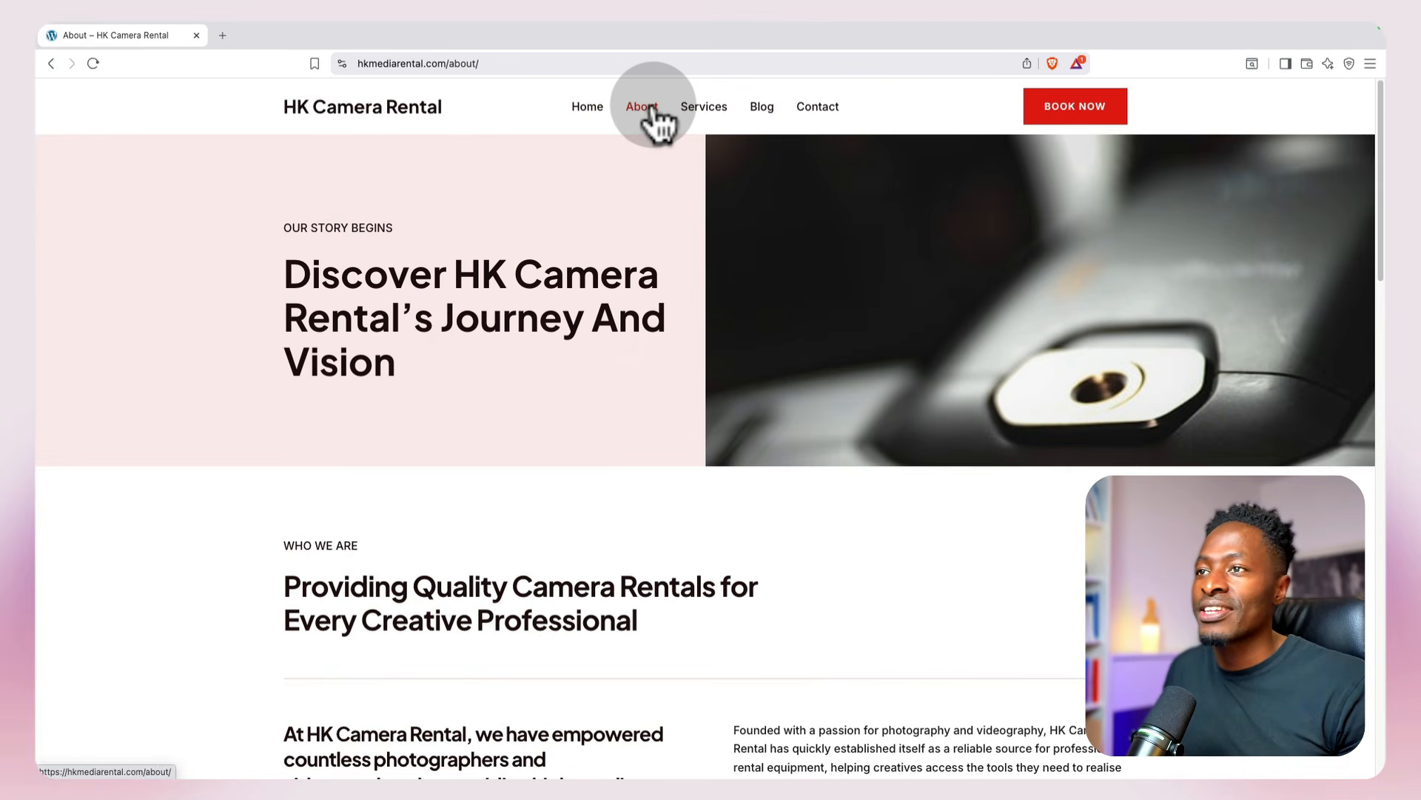
pyautogui.click(707, 108)
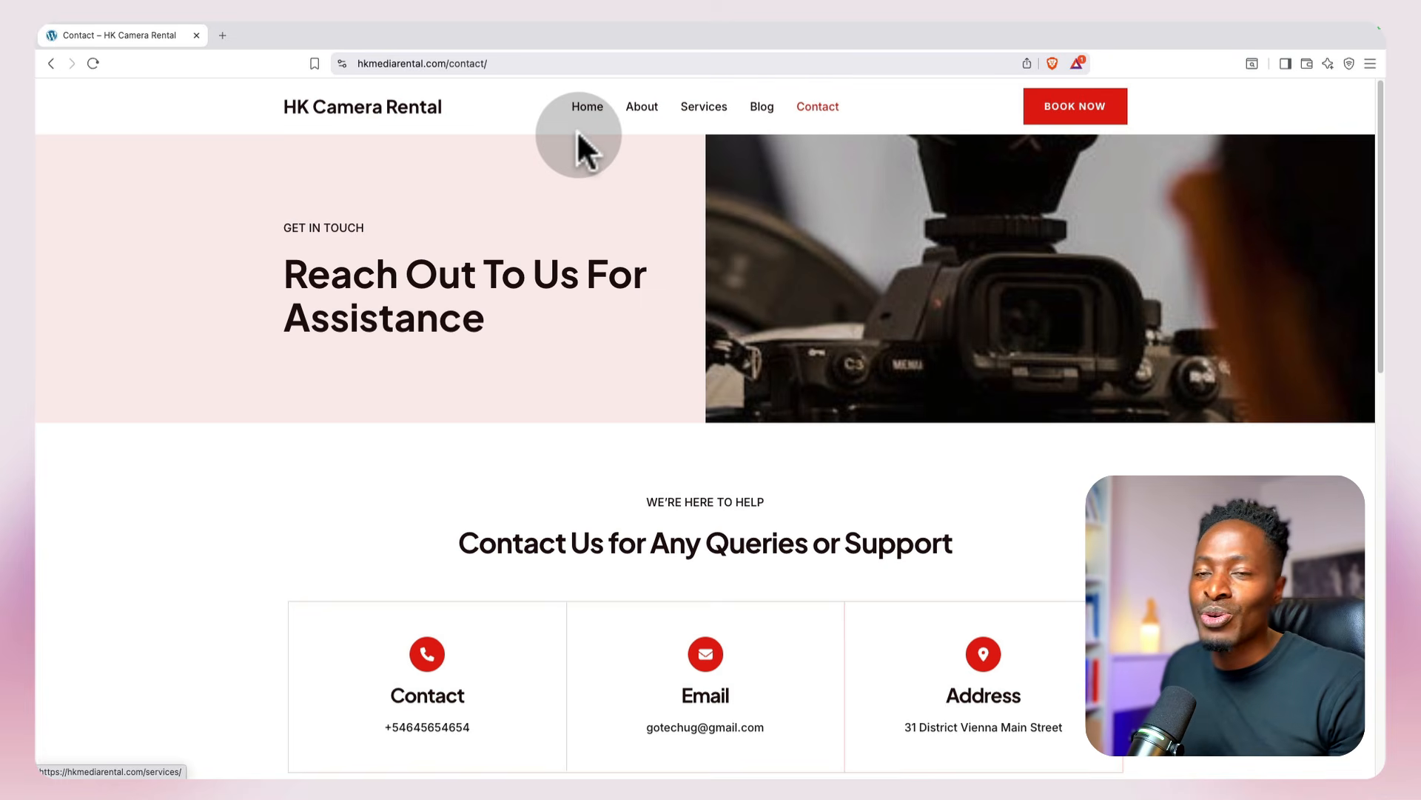
pyautogui.click(222, 35)
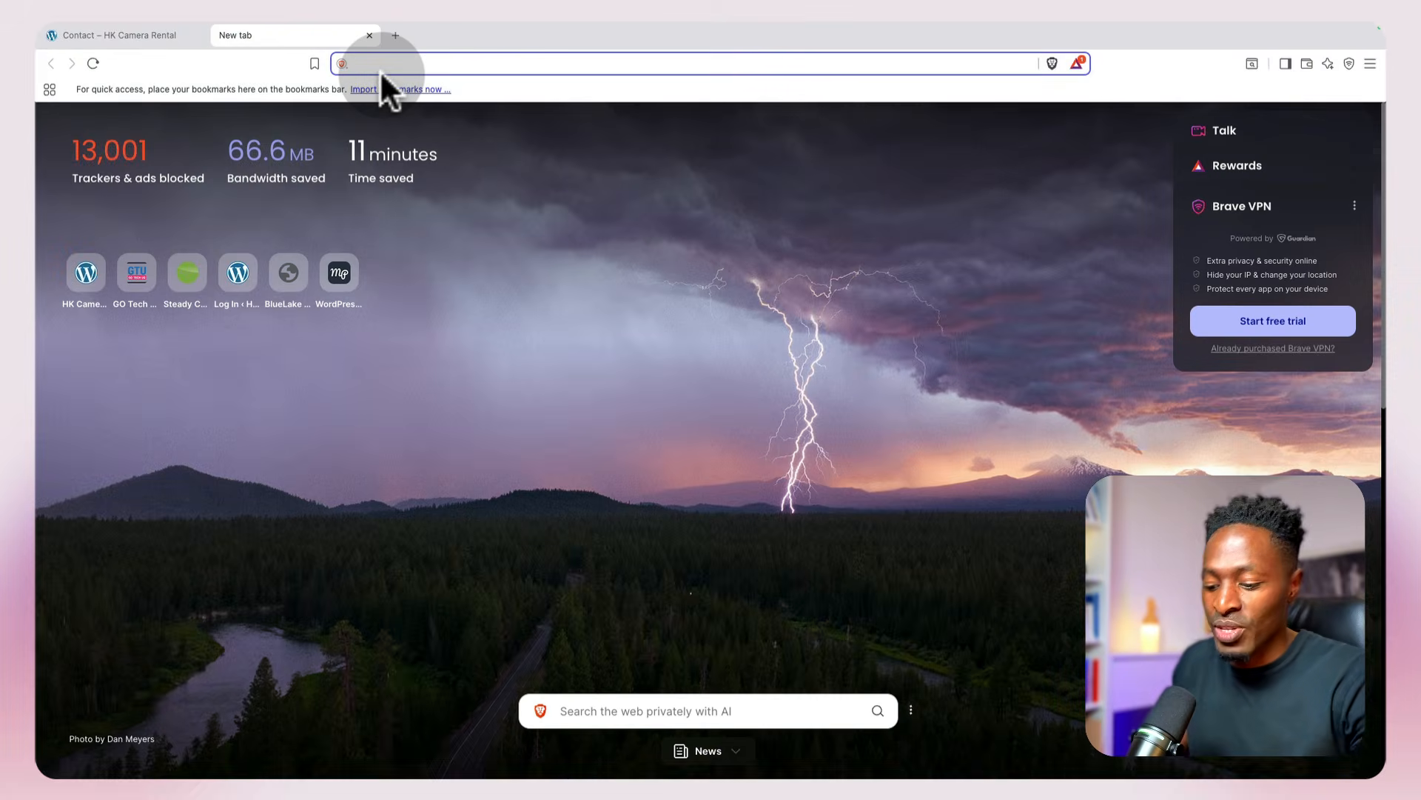
pyautogui.write('pagespeed.web.dev/analysis/https-hkmediarental-com/v72dwvotiq?form_factor=mobile')
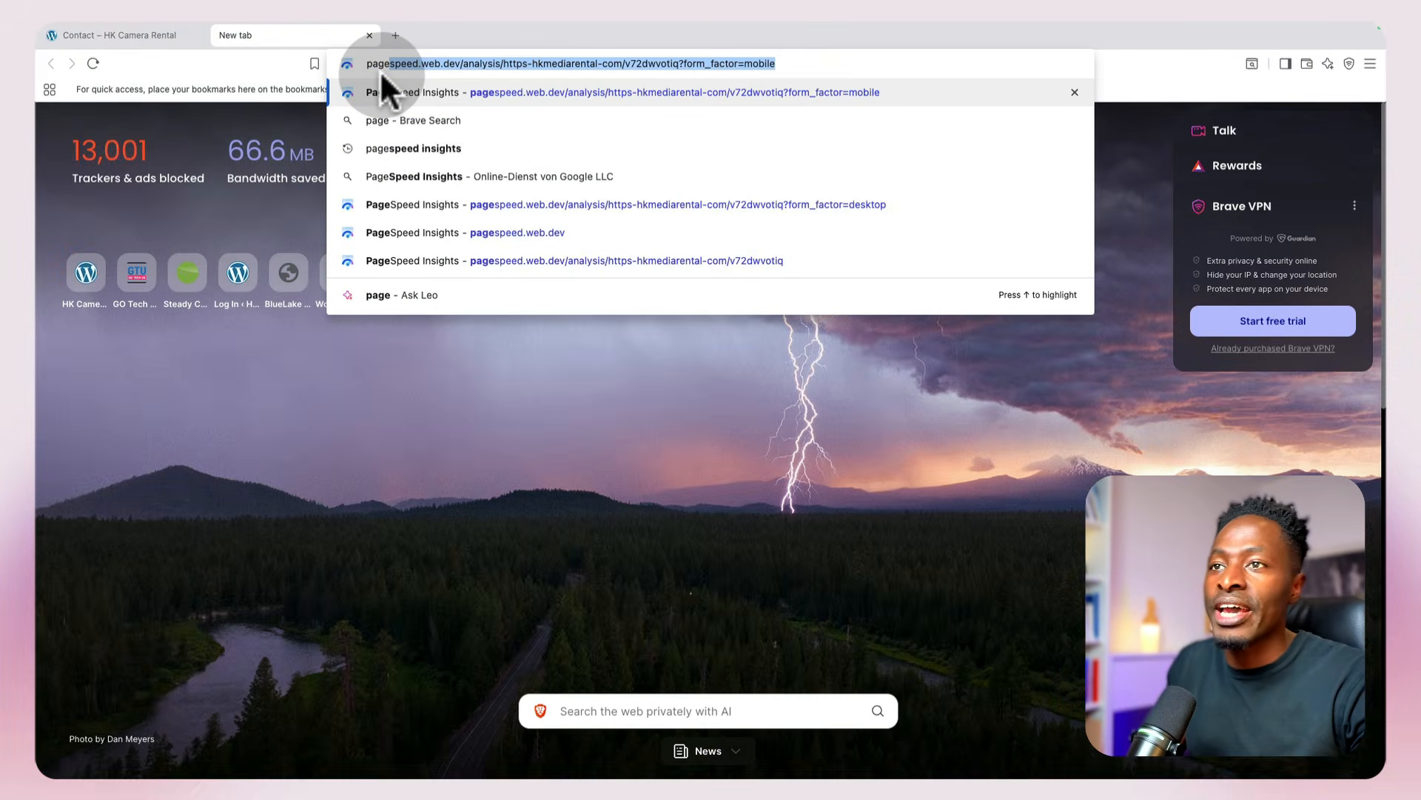
pyautogui.press('Return')
pyautogui.click(675, 152)
pyautogui.press('Down')
pyautogui.press('Return')
pyautogui.press('Return')
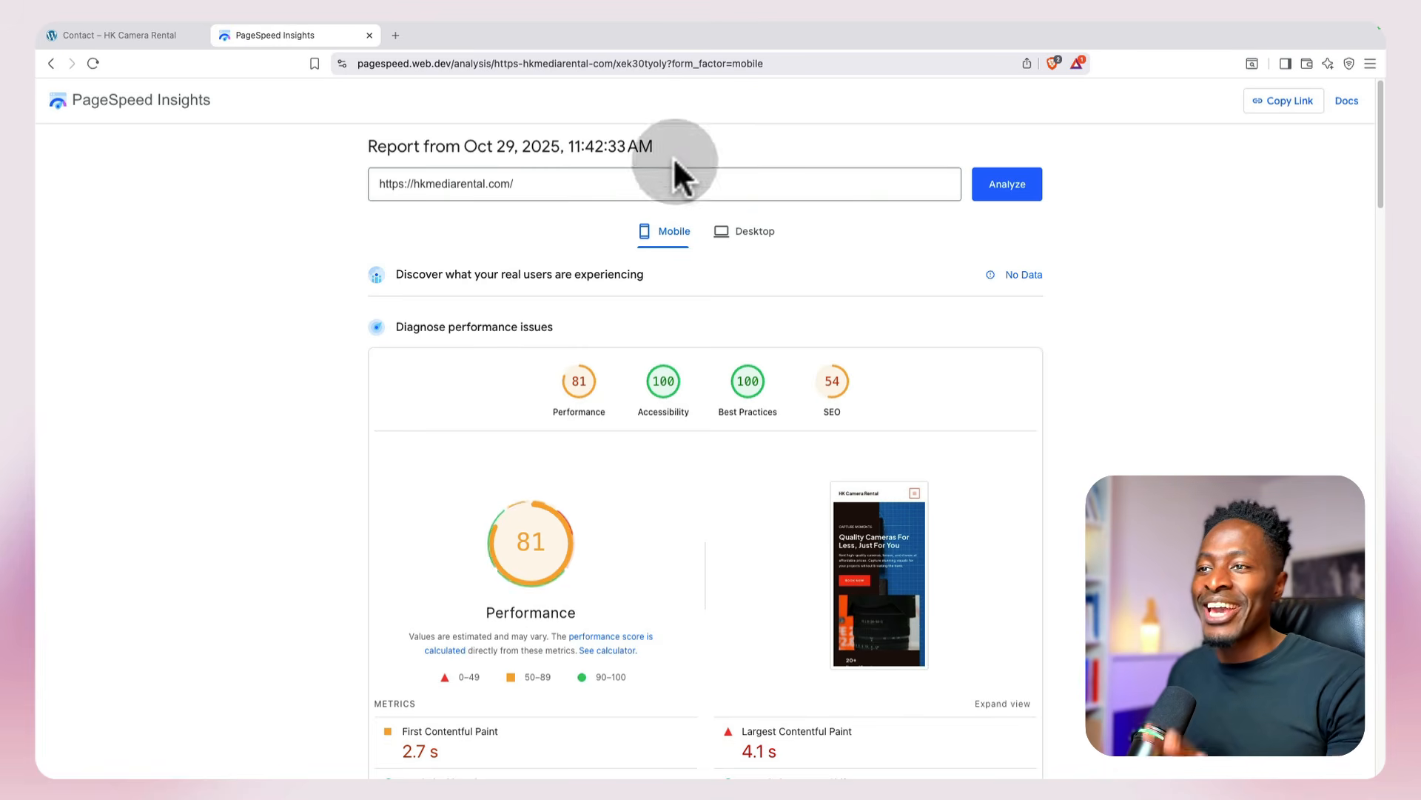
# Step: Review the mobile performance metrics of the report and compare them with the desktop results
pyautogui.scroll(-3, 976, 370)
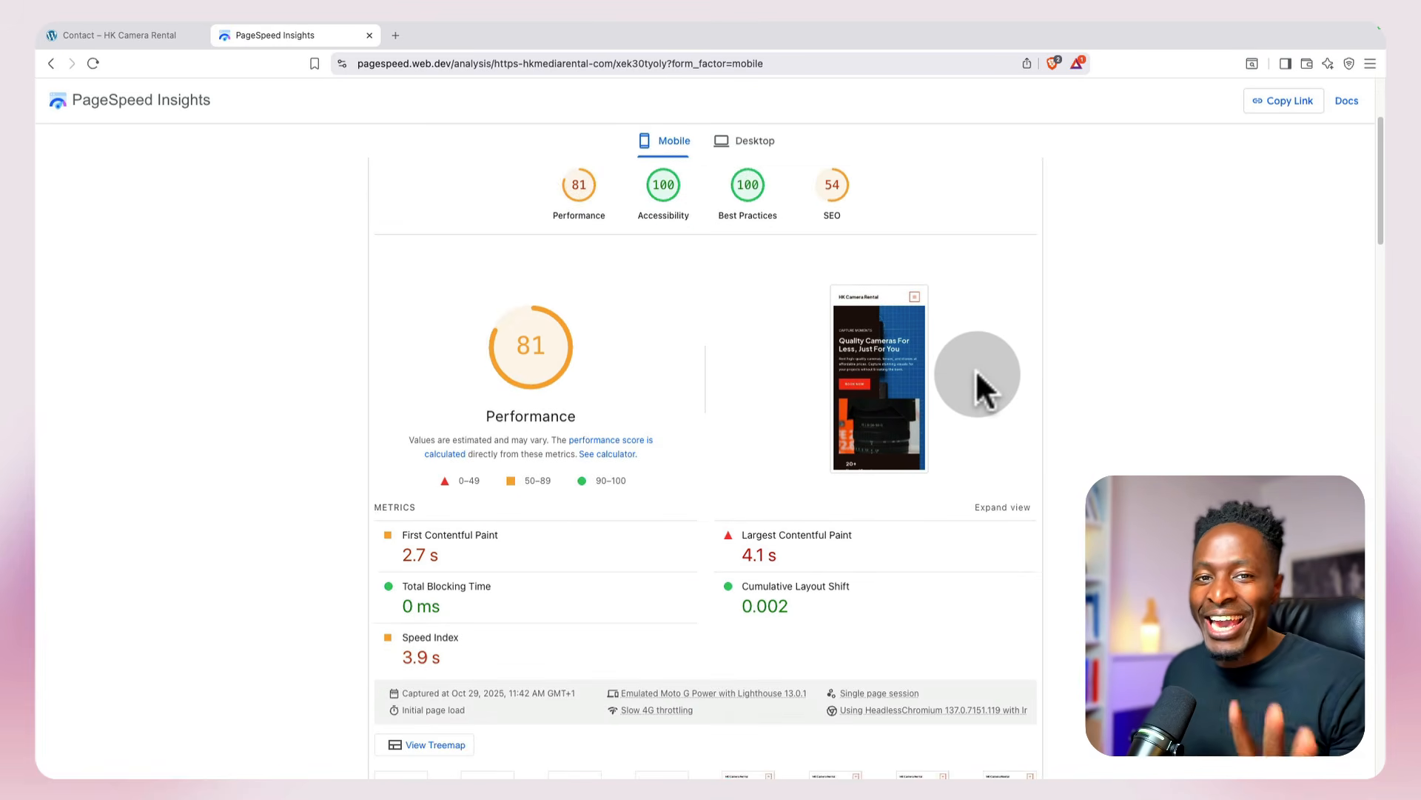
pyautogui.scroll(3, 975, 370)
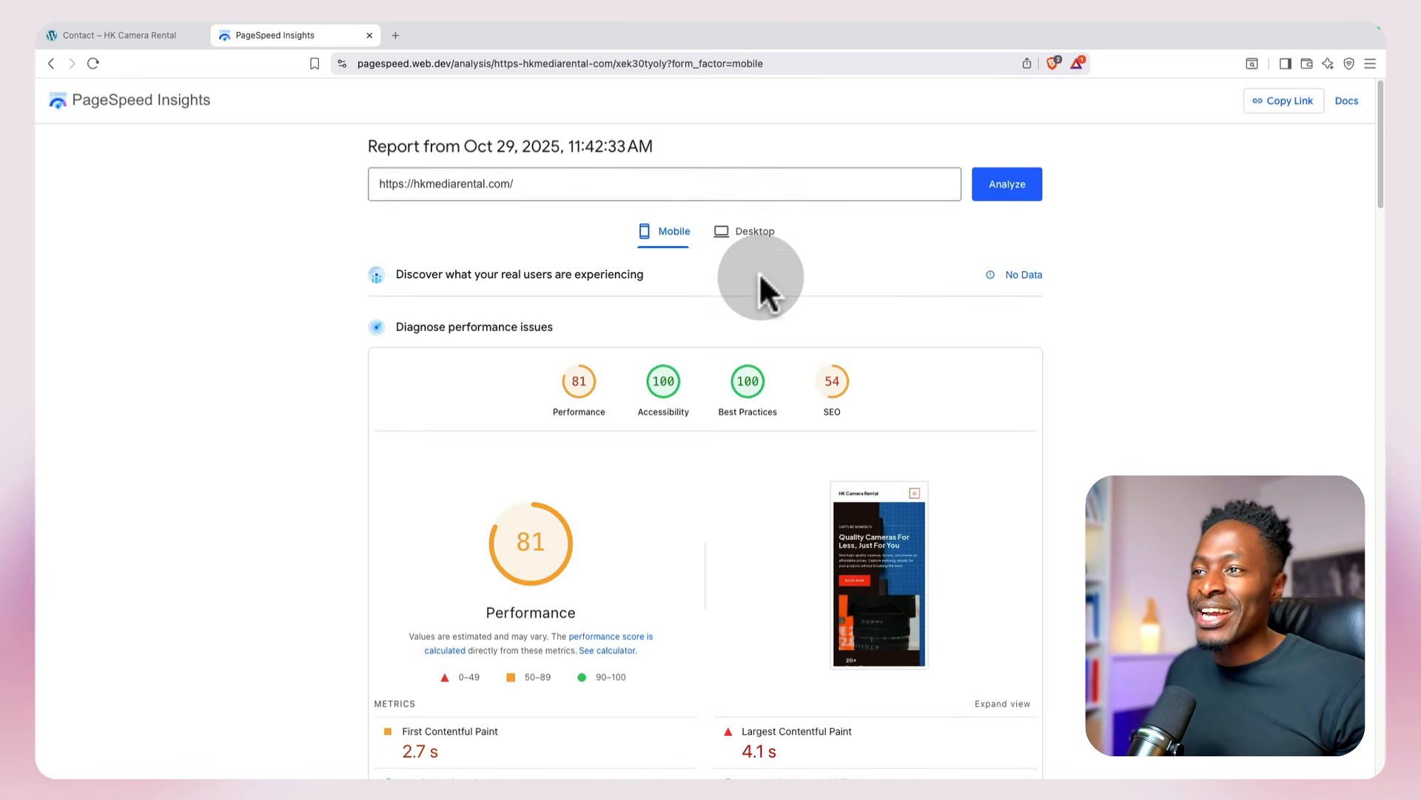
pyautogui.click(751, 232)
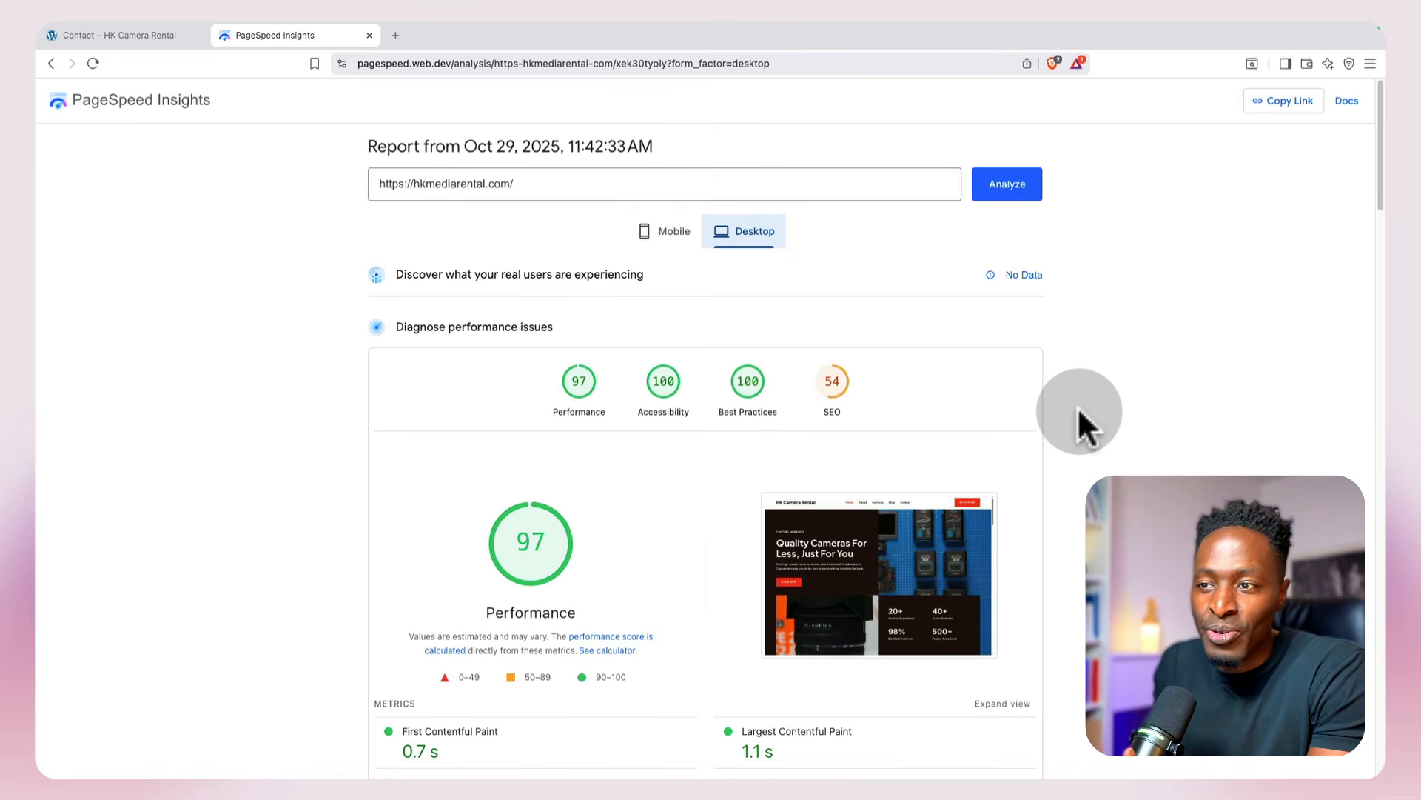
pyautogui.click(650, 235)
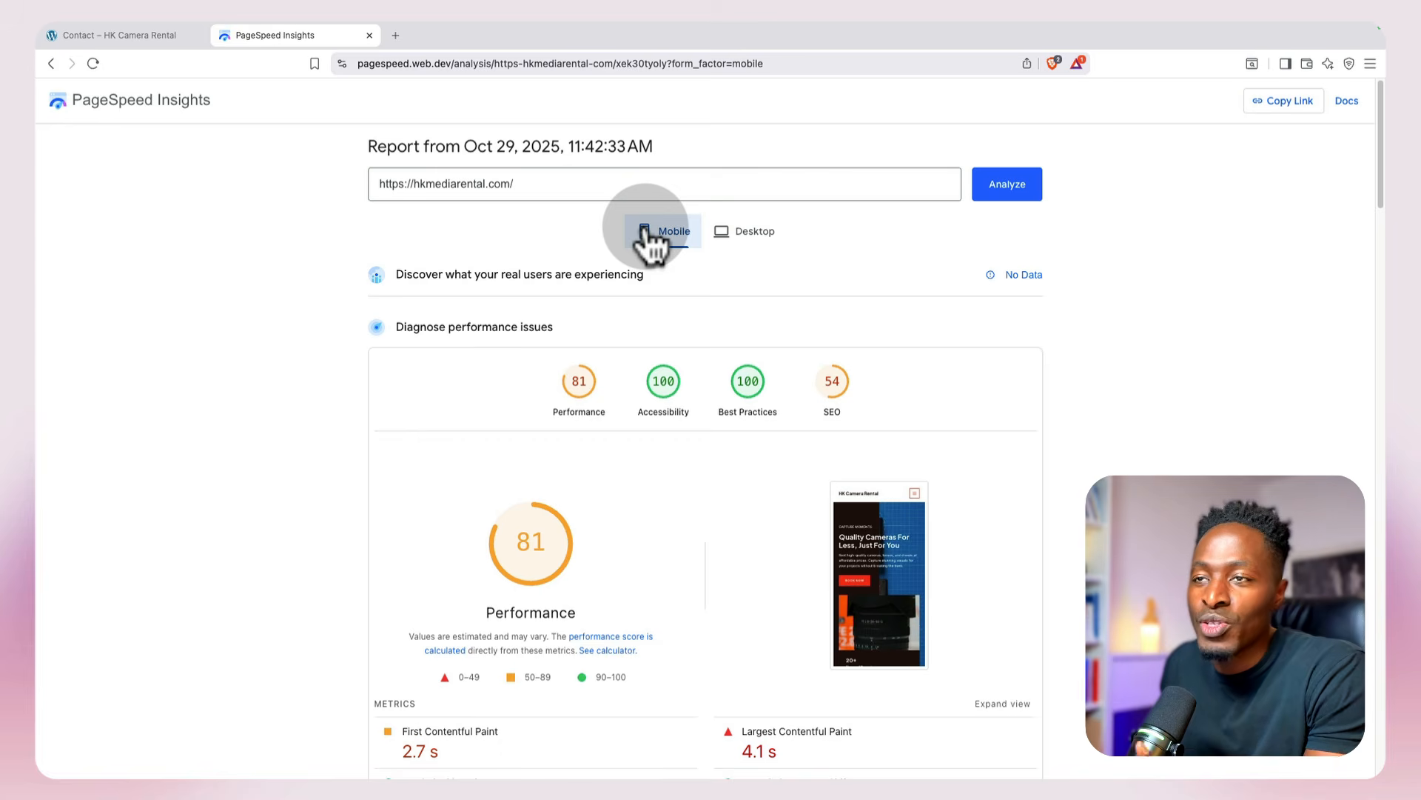
# Step: Close the PageSpeed report and log in to the WordPress admin at hkmediarental.com/wp-admin with the saved credentials
pyautogui.click(369, 35)
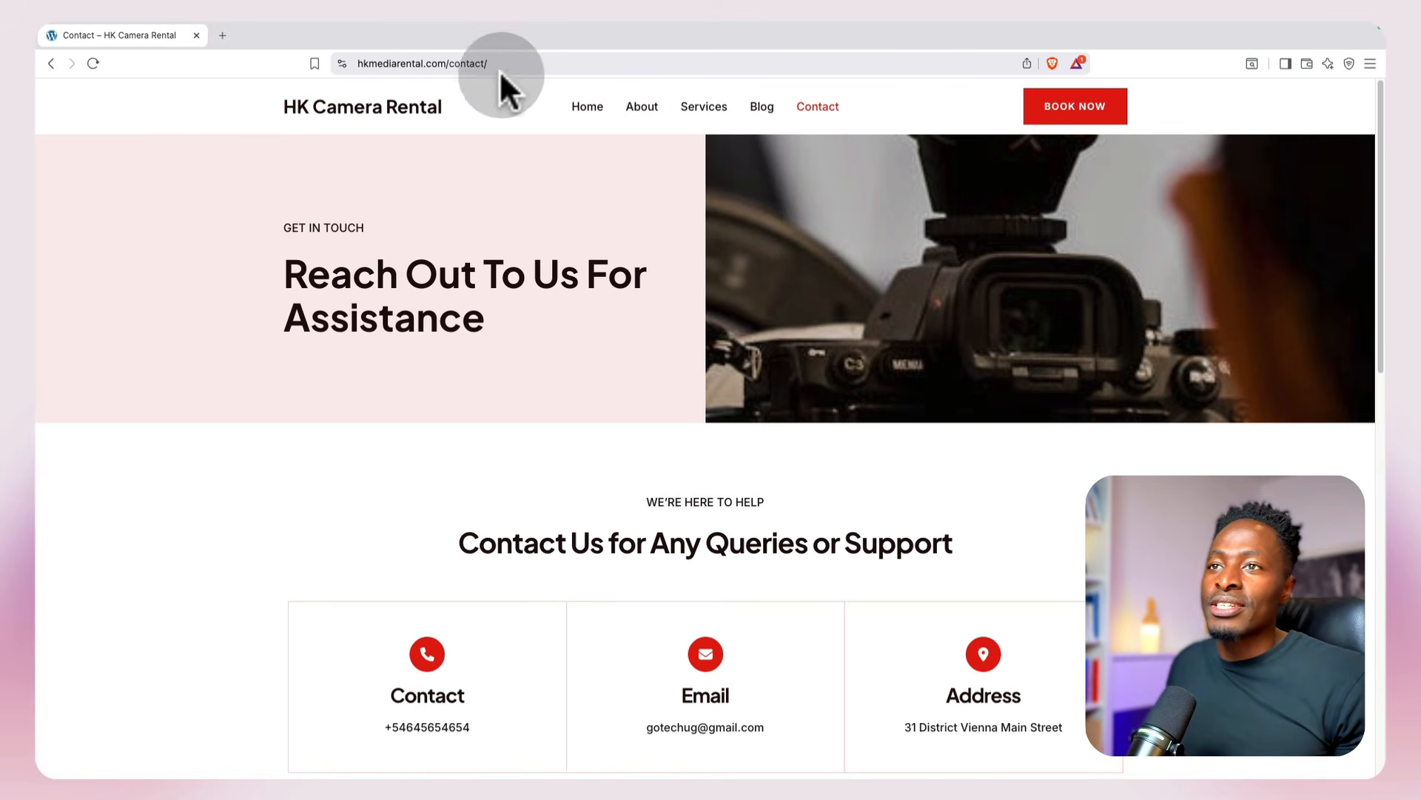
pyautogui.click(326, 111)
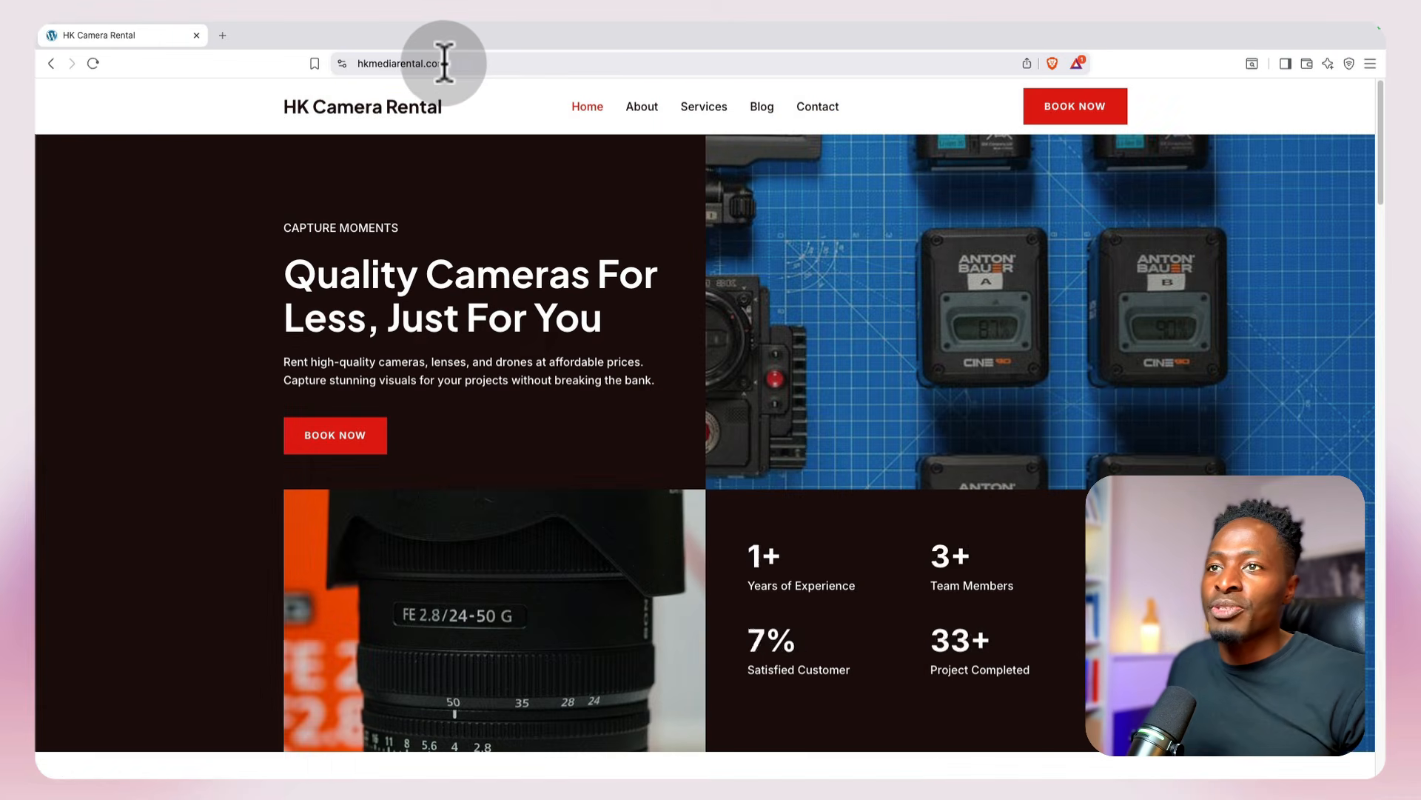
pyautogui.click(472, 64)
pyautogui.press('Right')
pyautogui.write('/wp')
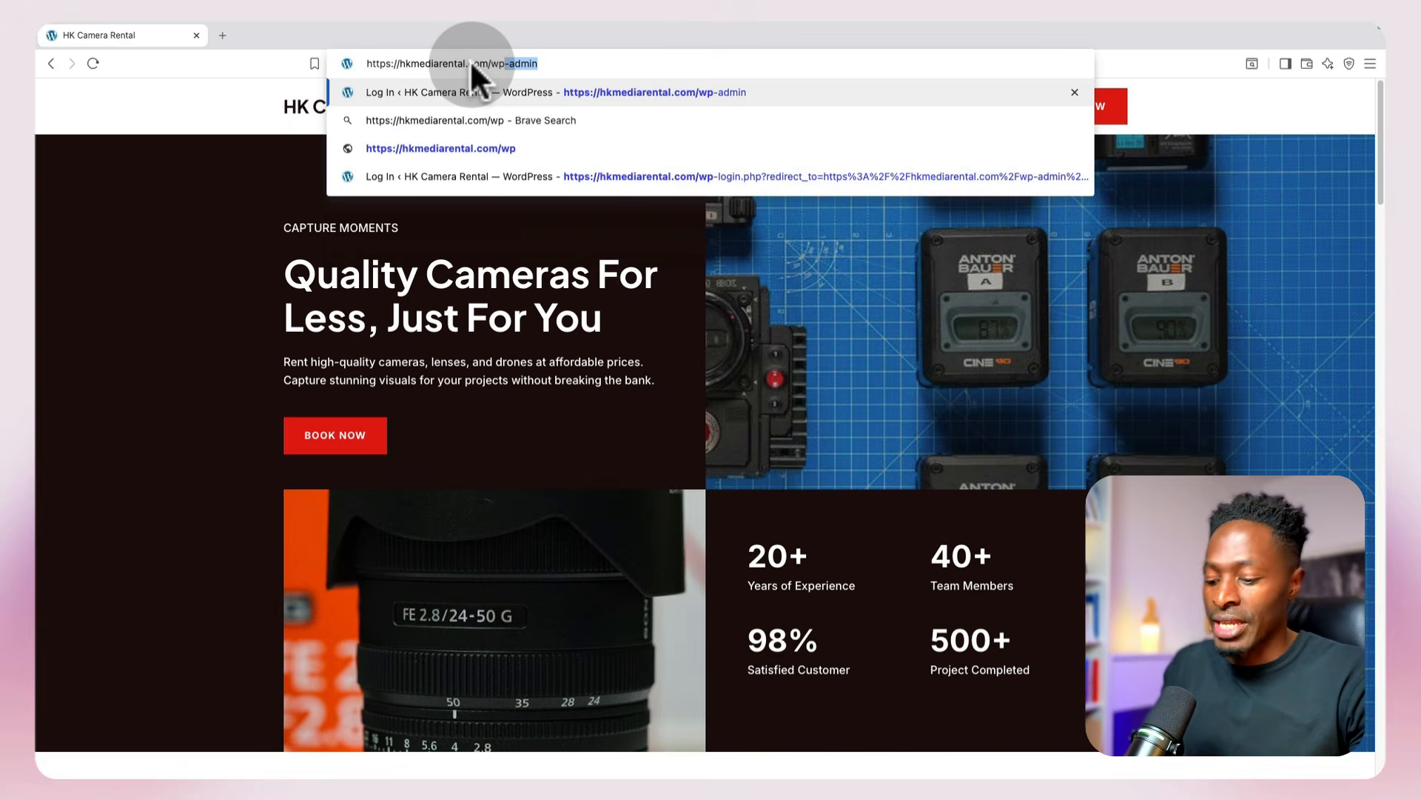
pyautogui.press('Return')
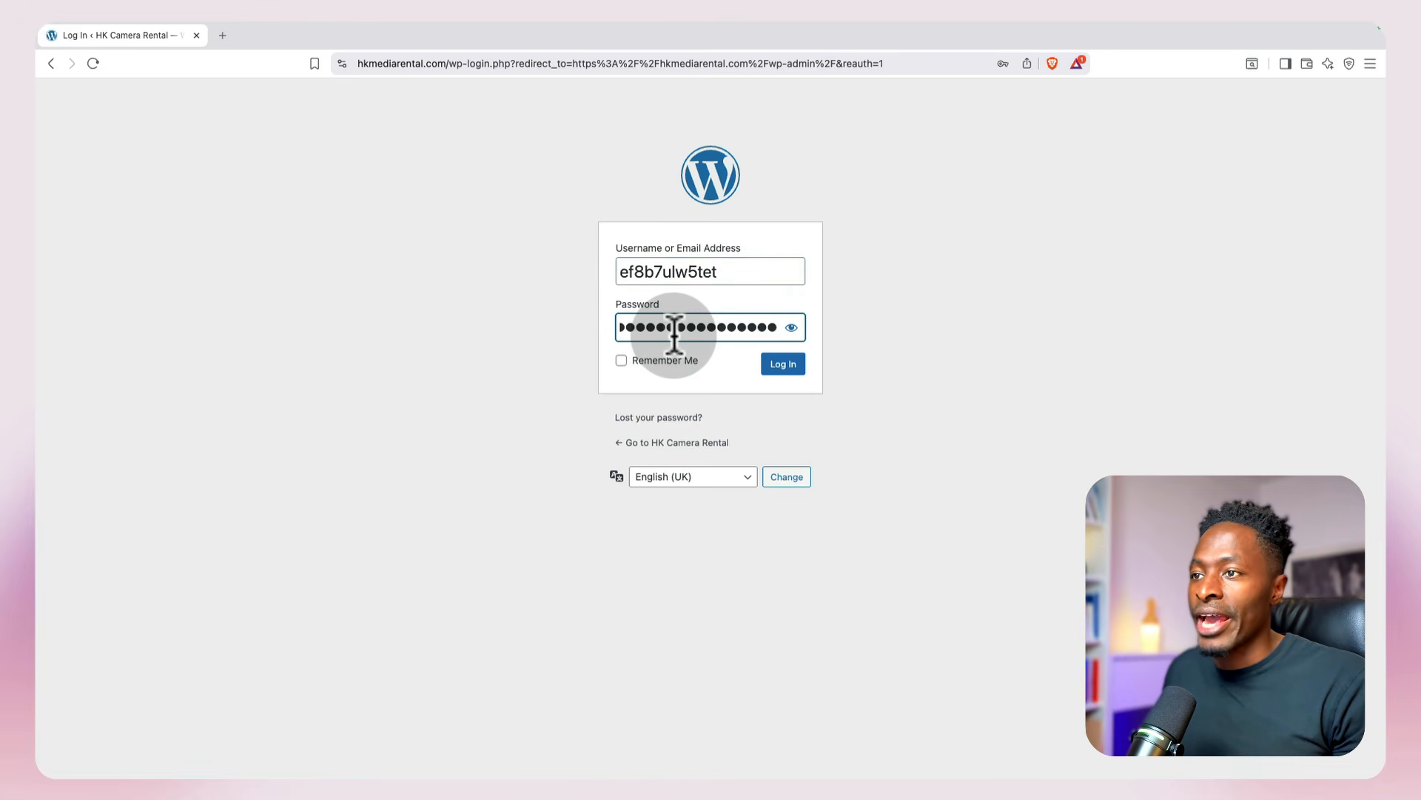
pyautogui.click(775, 370)
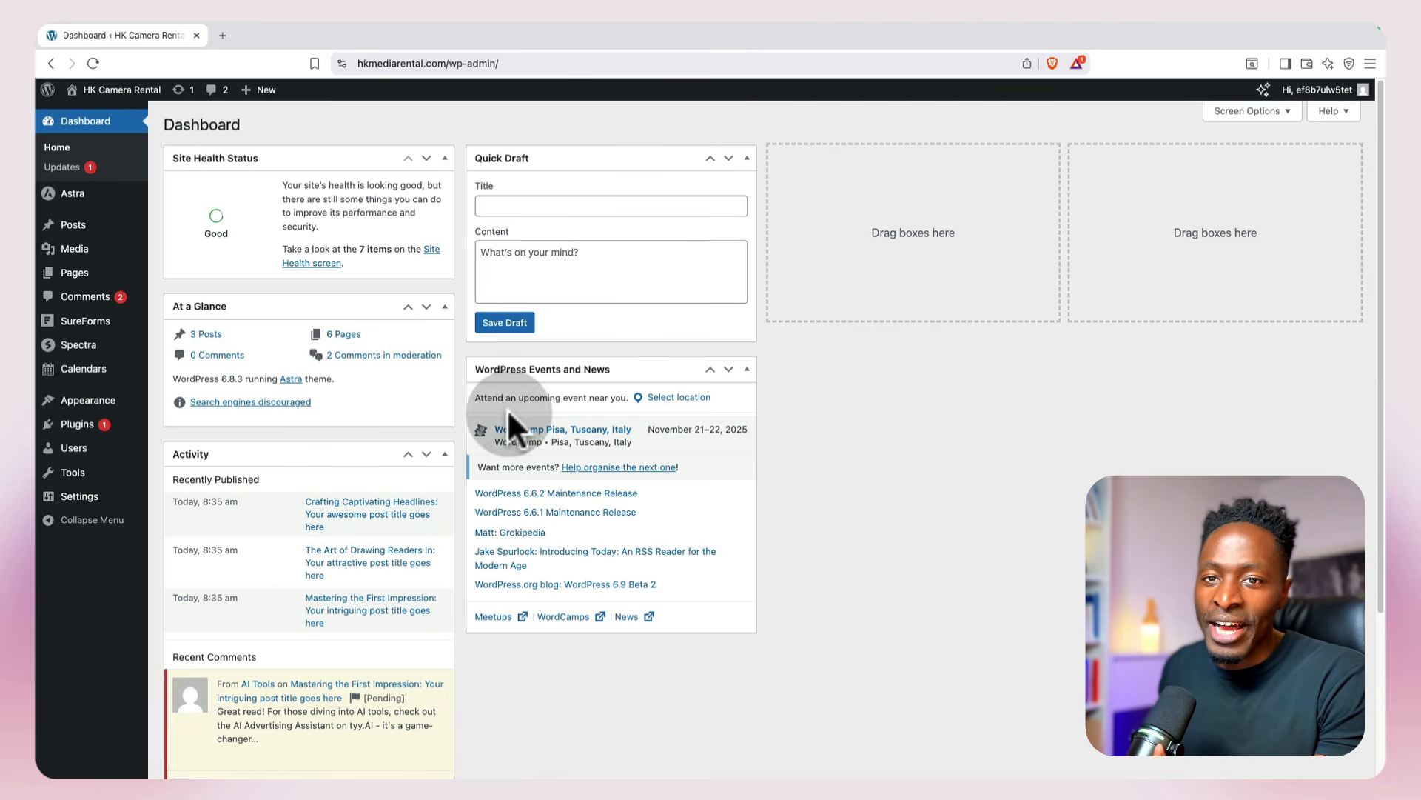
# Step: Review the customer and reservation details of booking #374 and open the Cameras availability calendar
pyautogui.moveTo(81, 374)
pyautogui.click(177, 391)
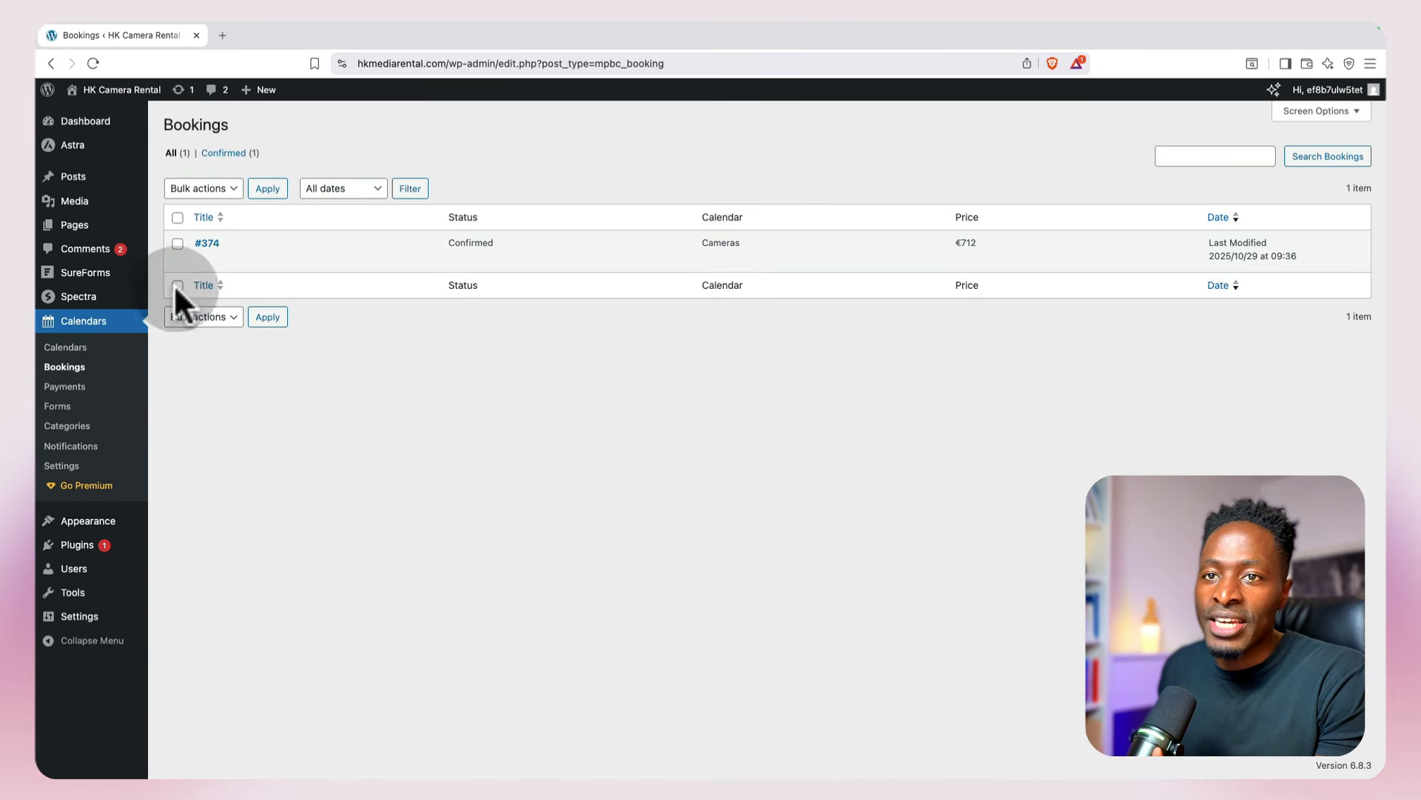
pyautogui.click(208, 245)
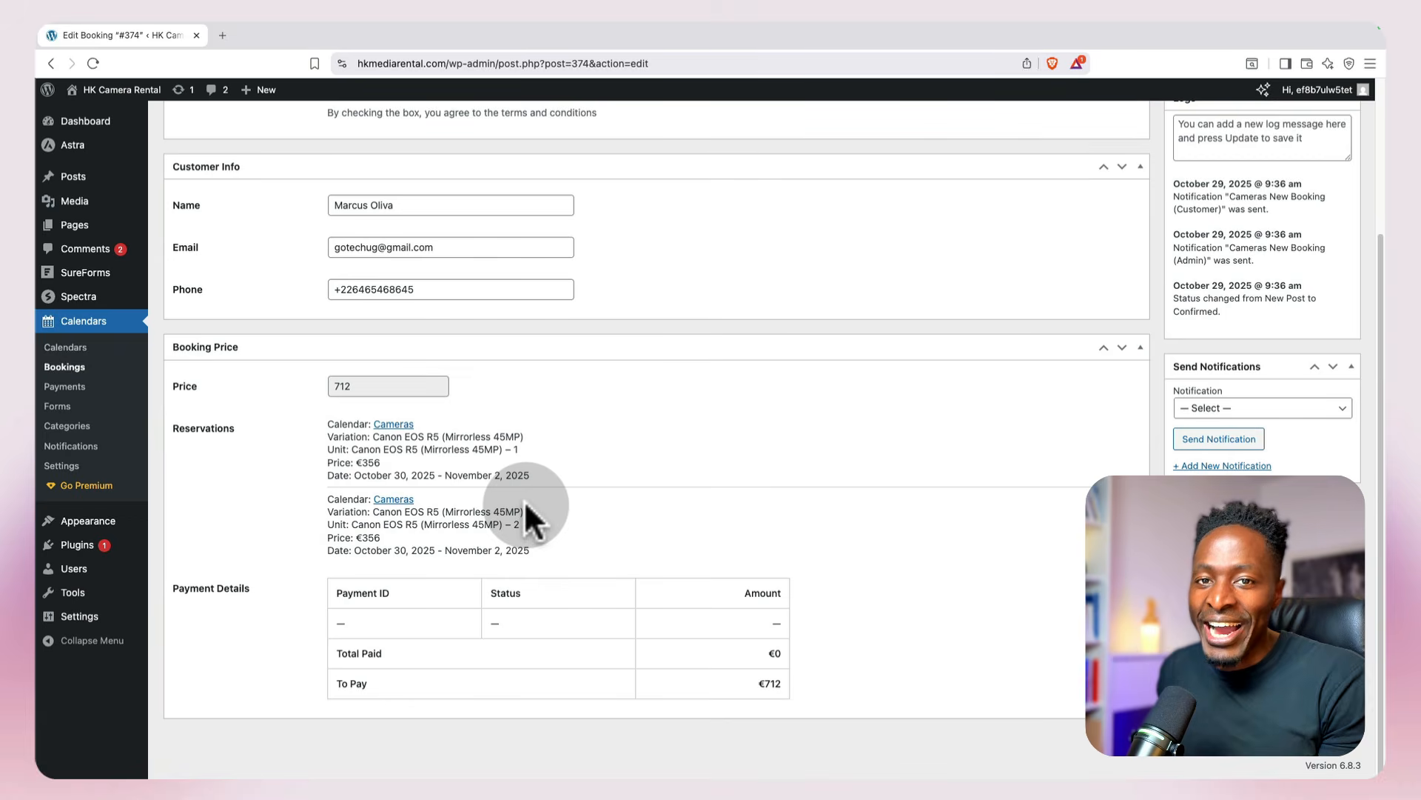
pyautogui.click(68, 348)
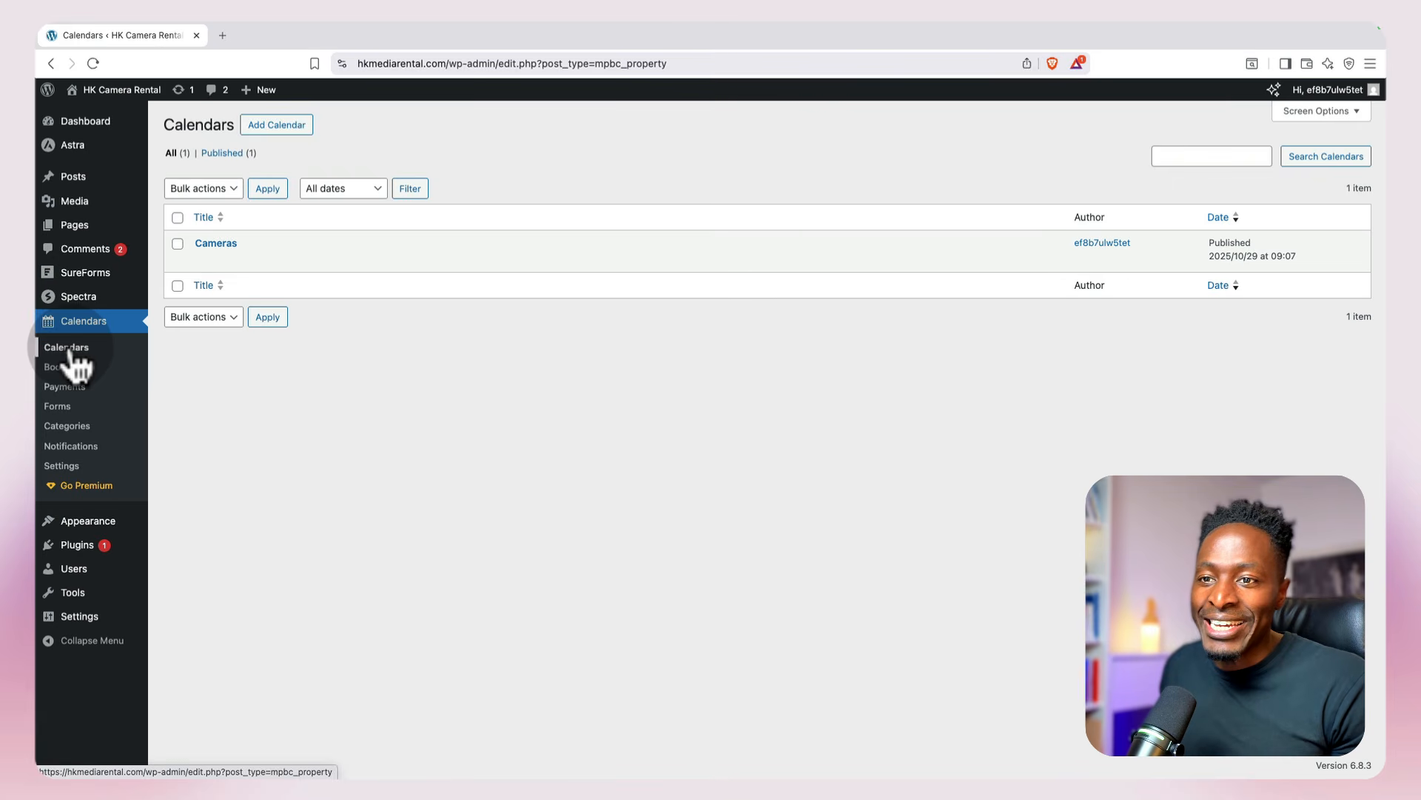
pyautogui.click(214, 260)
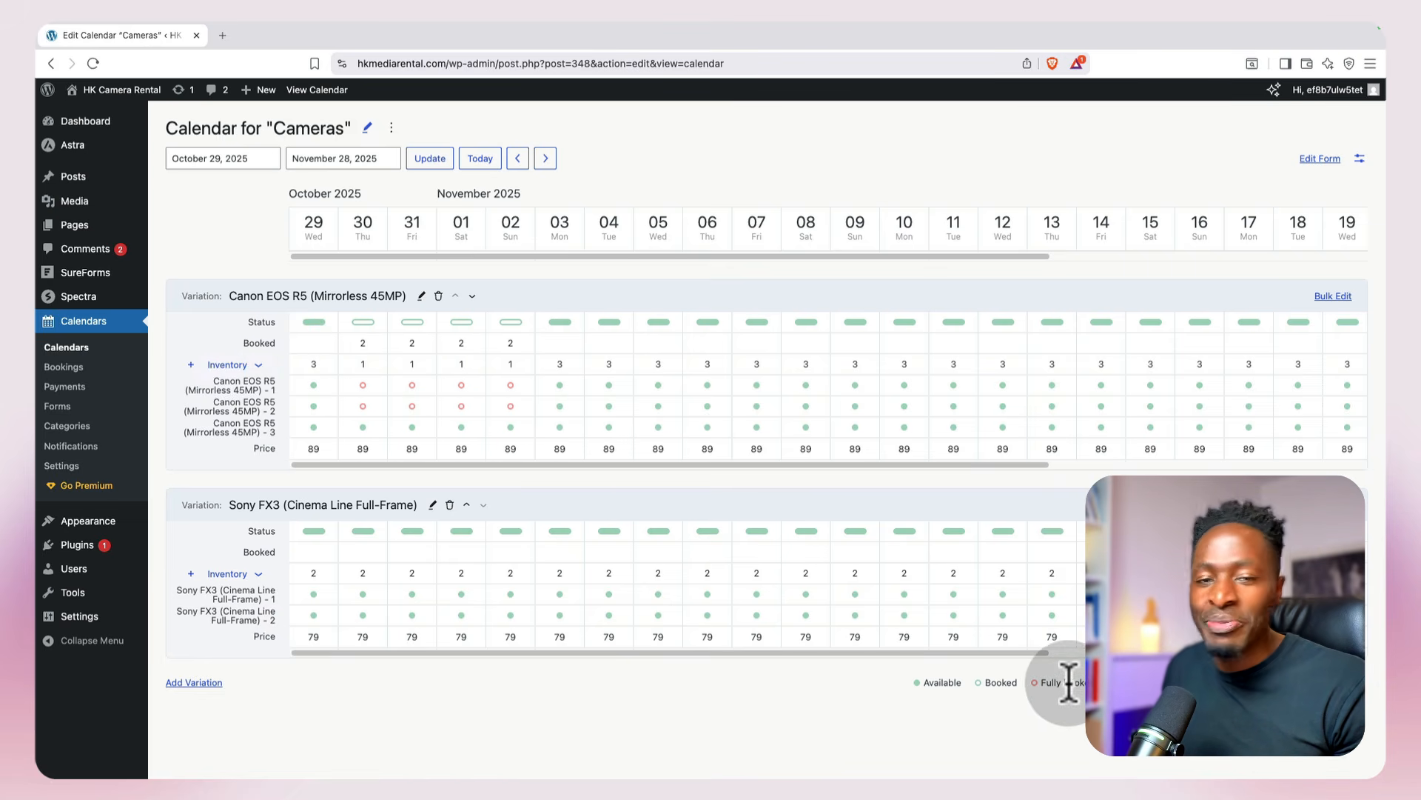
pyautogui.click(462, 407)
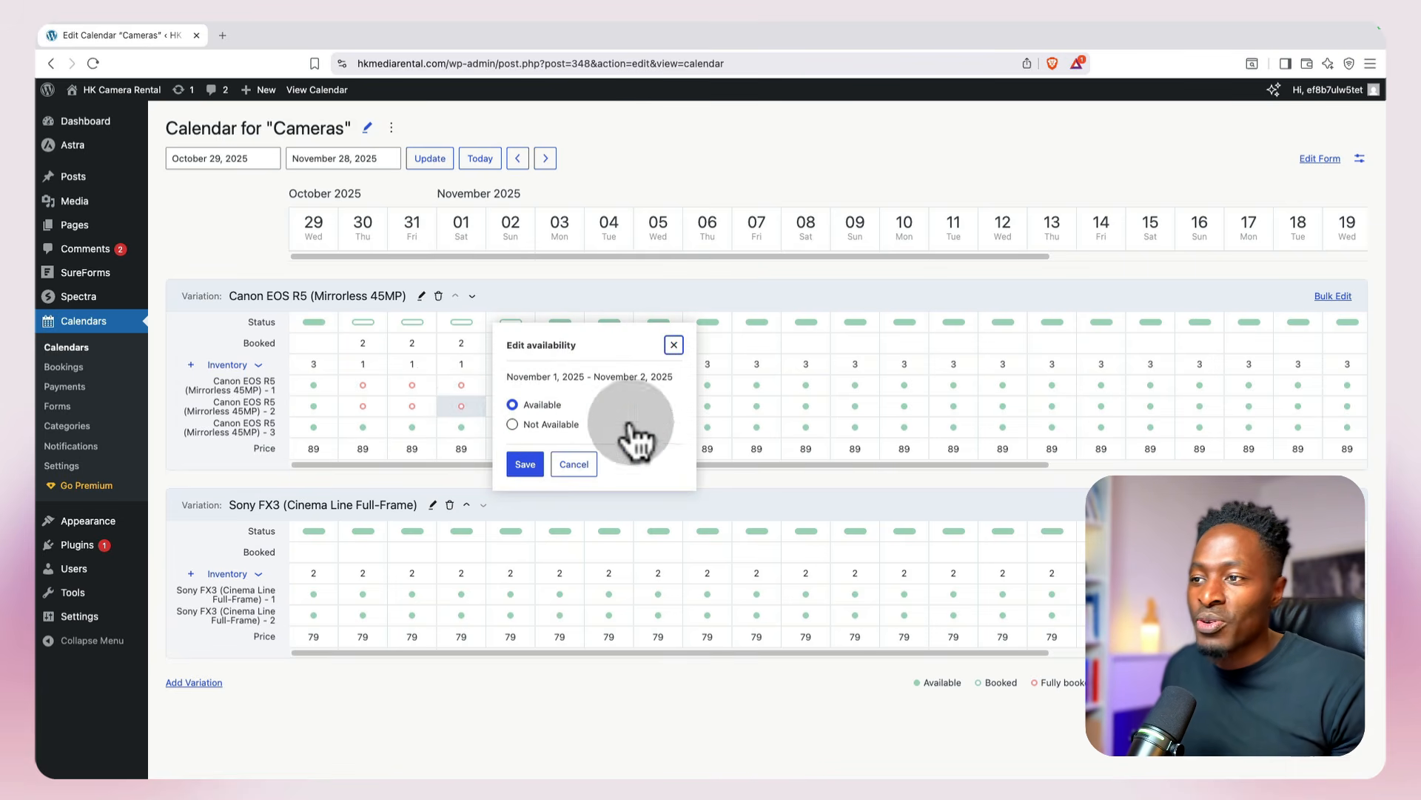
pyautogui.click(805, 408)
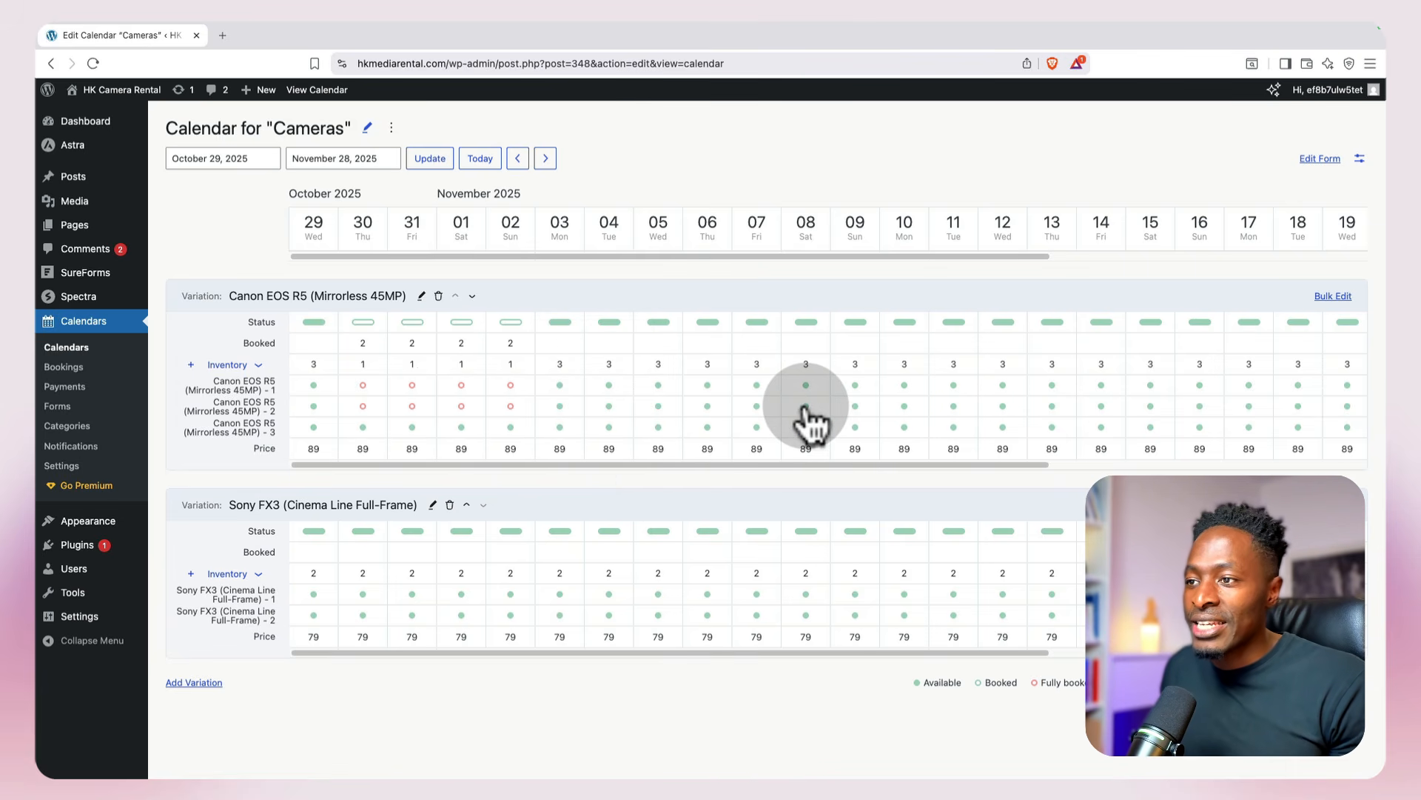
pyautogui.click(805, 408)
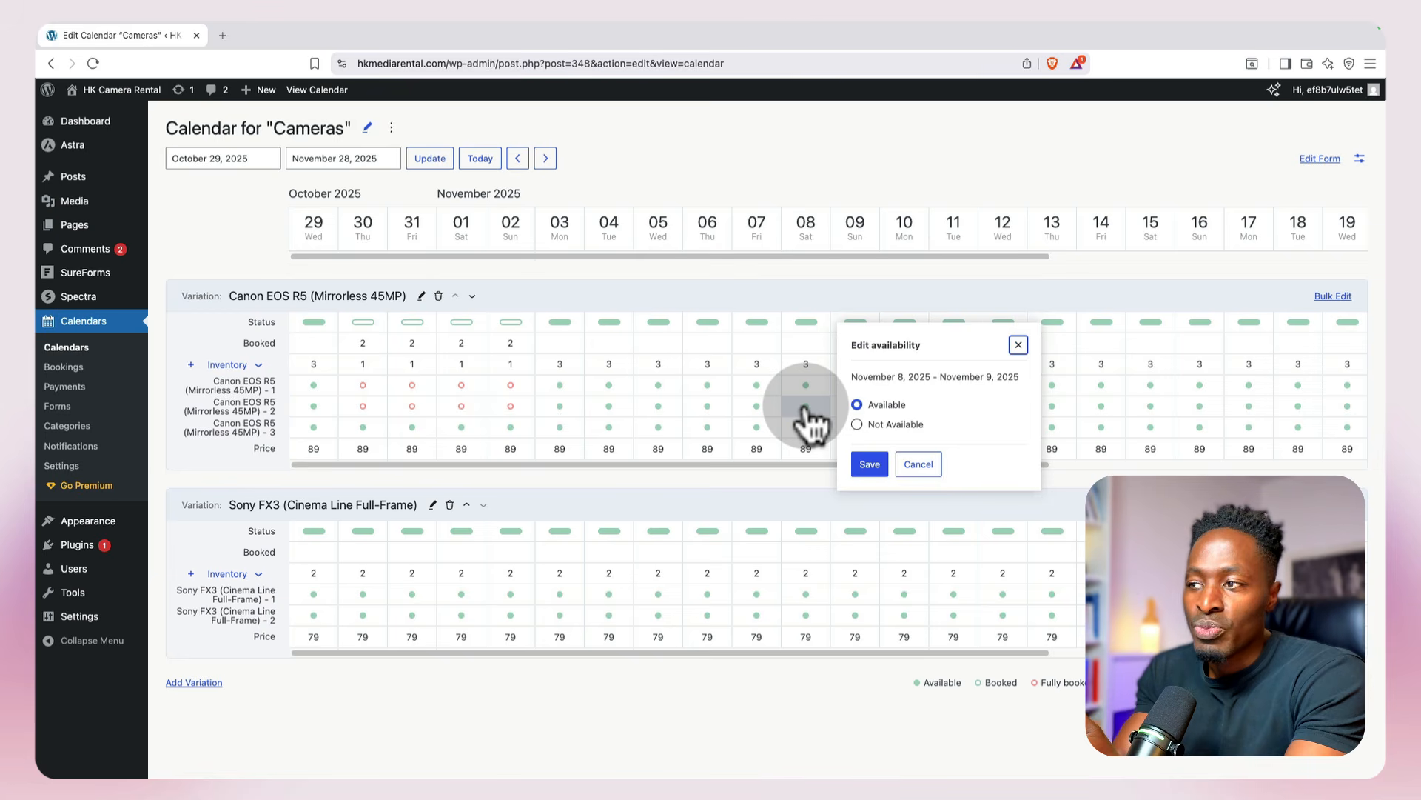
pyautogui.click(860, 426)
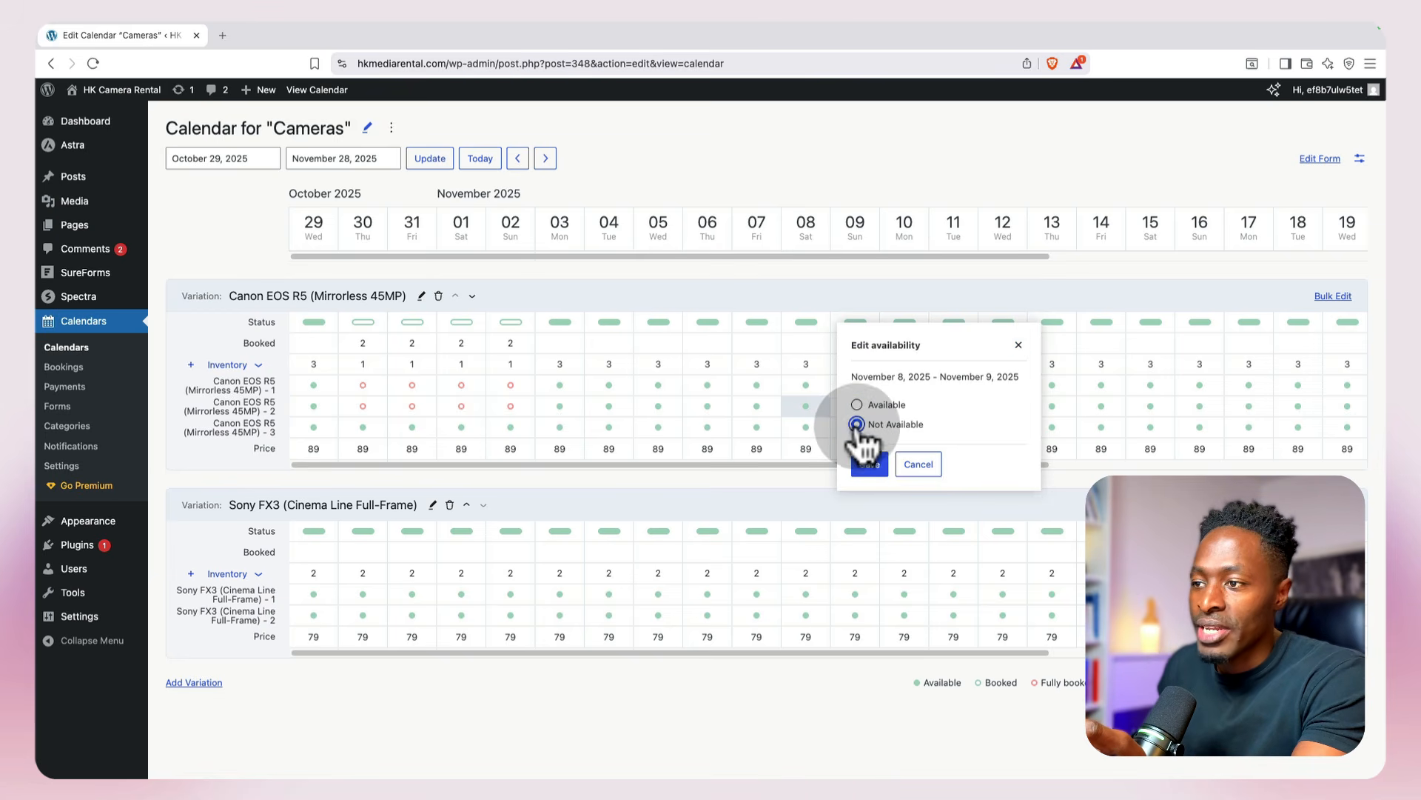
pyautogui.click(915, 464)
# Step: Mark the second Canon EOS R5 (Mirrorless 45MP) unit as Not Available from November 7 to November 15, 2025
pyautogui.moveTo(757, 405); pyautogui.dragTo(1150, 406)
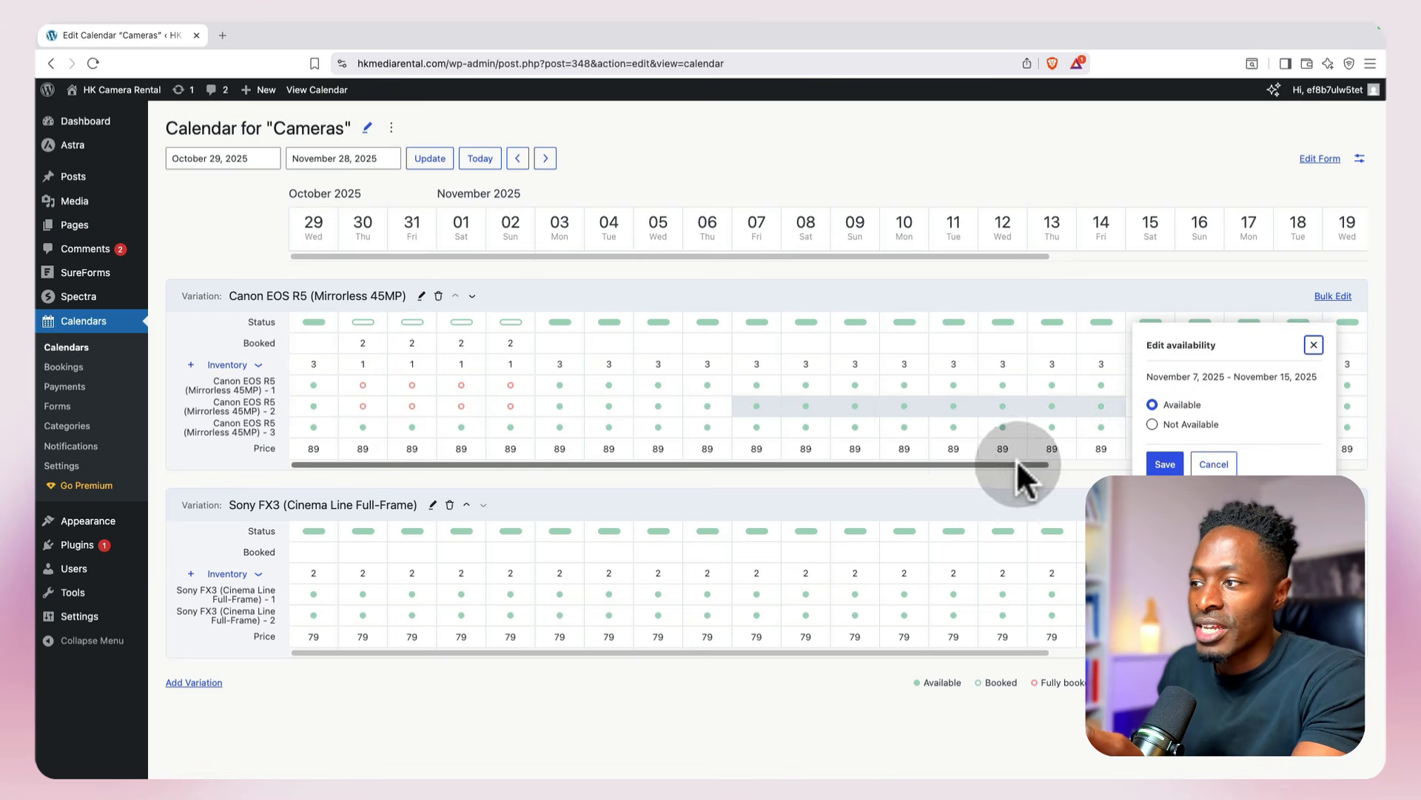
pyautogui.click(1174, 428)
pyautogui.click(1155, 462)
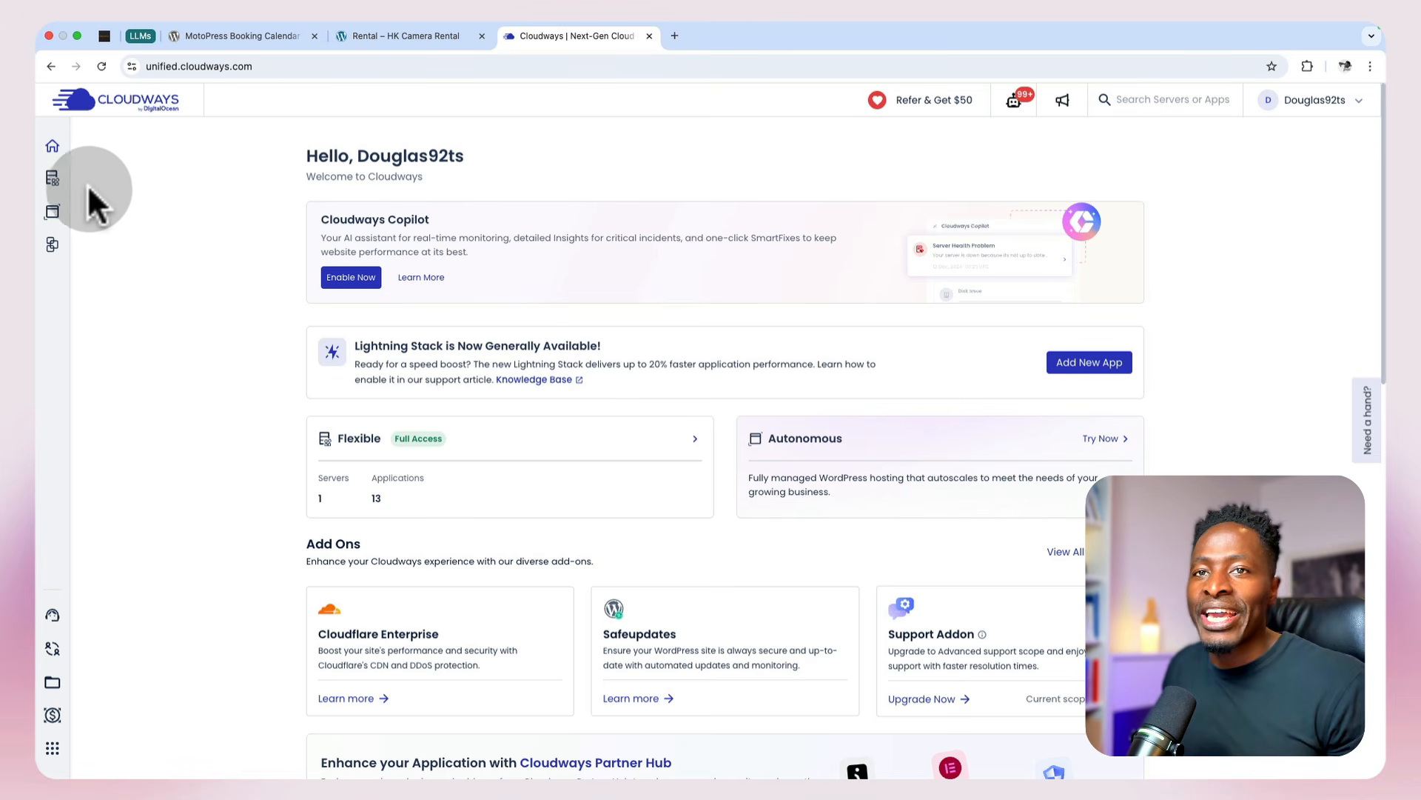
# Step: Switch to Cloudways and enable Varnish in the application settings of HK Camera Rental
pyautogui.click(37, 146)
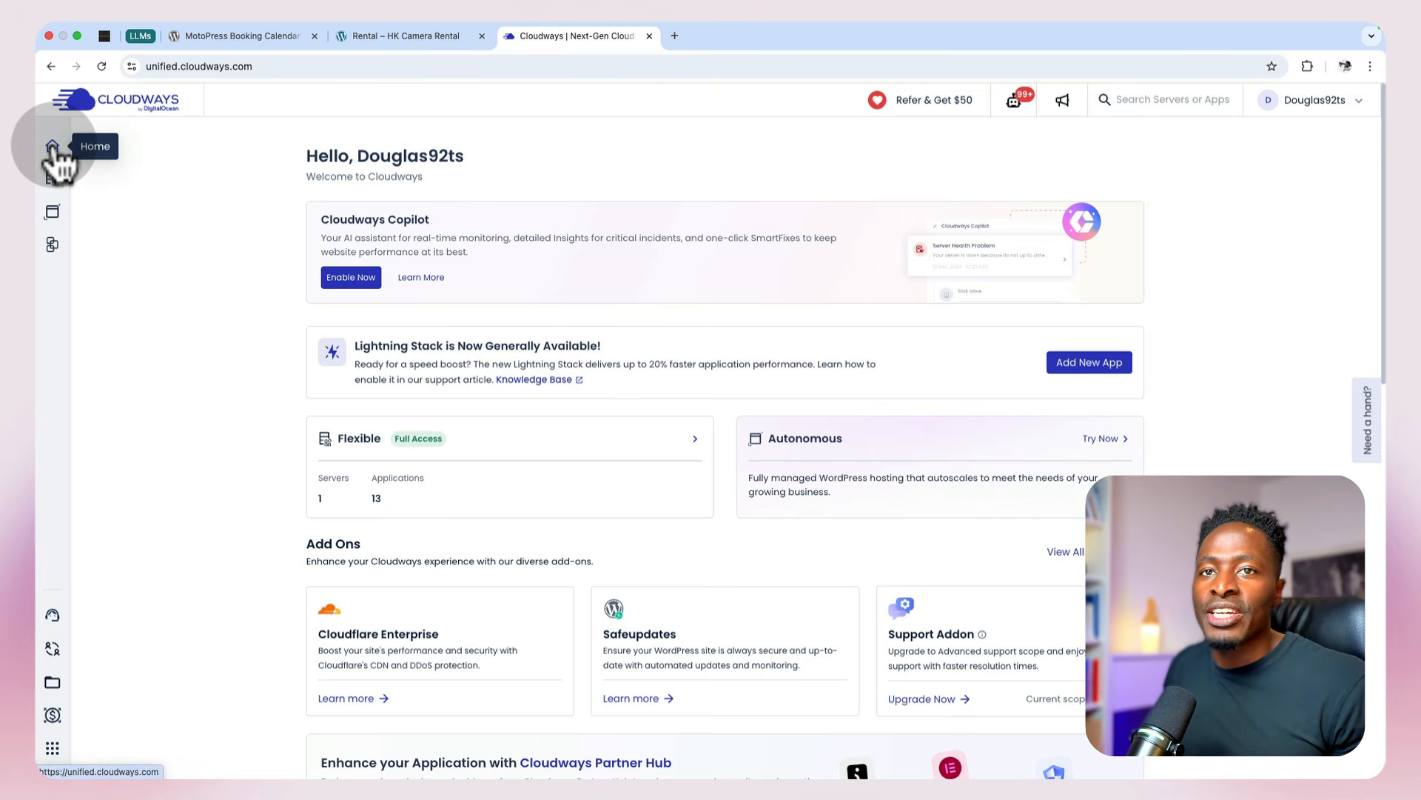
pyautogui.moveTo(51, 185)
pyautogui.click(116, 176)
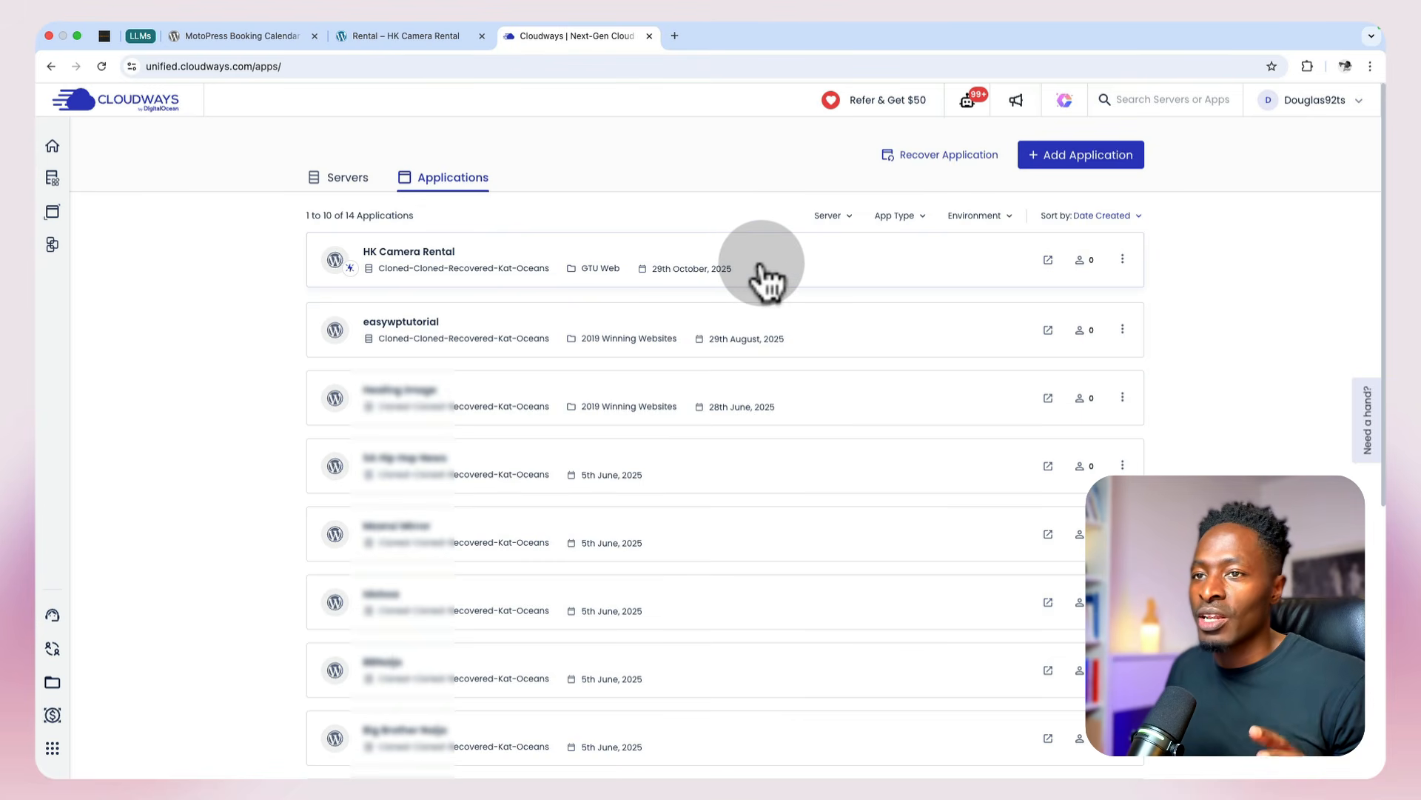
pyautogui.click(766, 280)
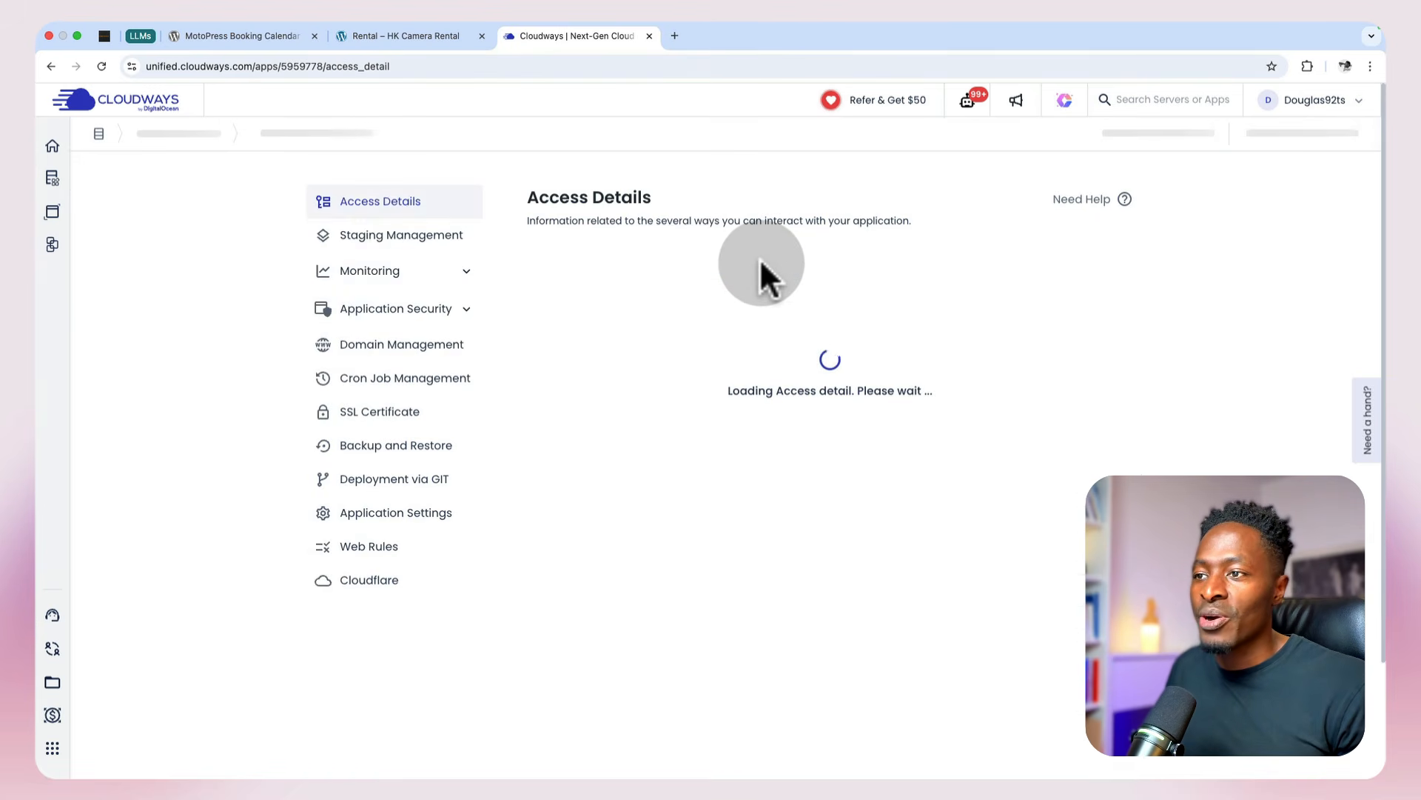
pyautogui.click(392, 515)
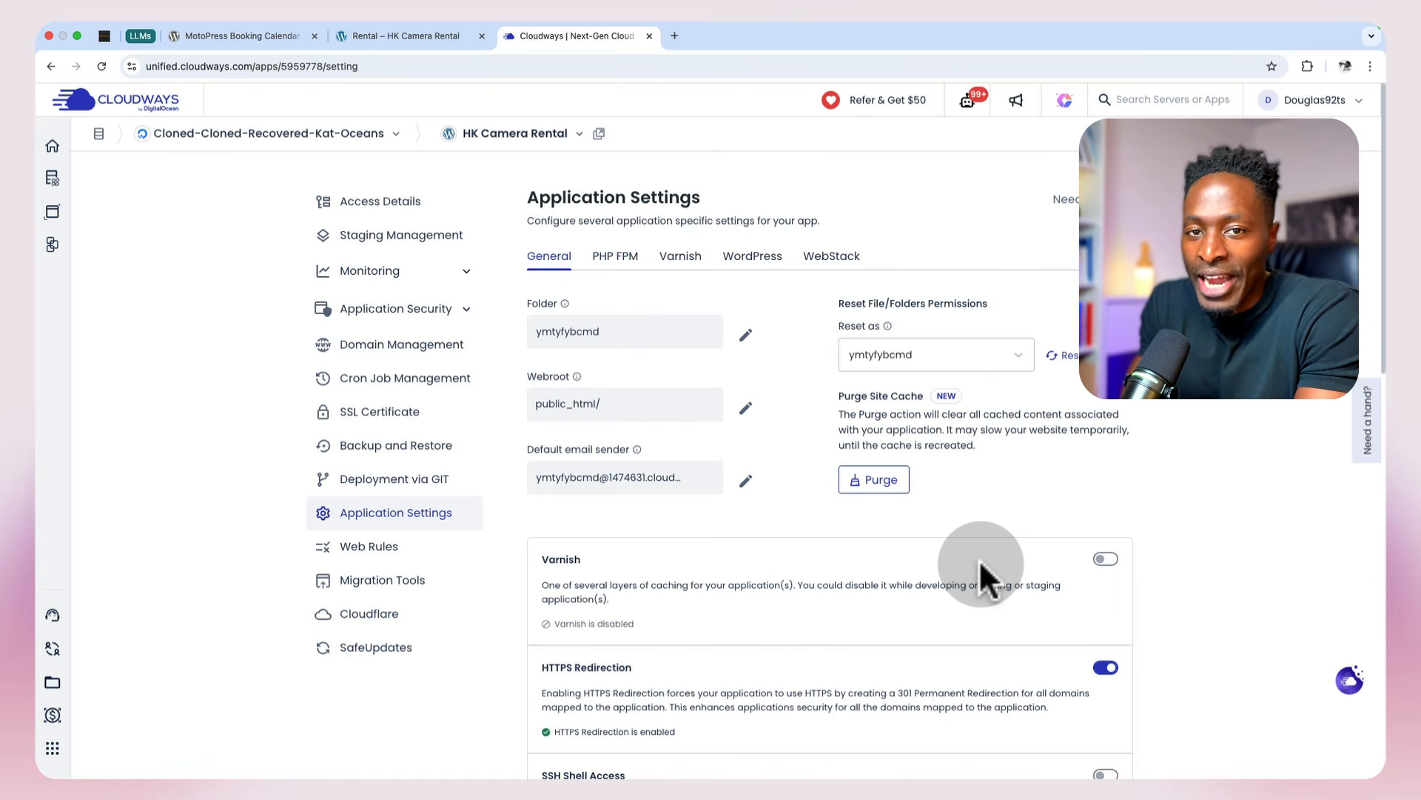
pyautogui.click(1124, 559)
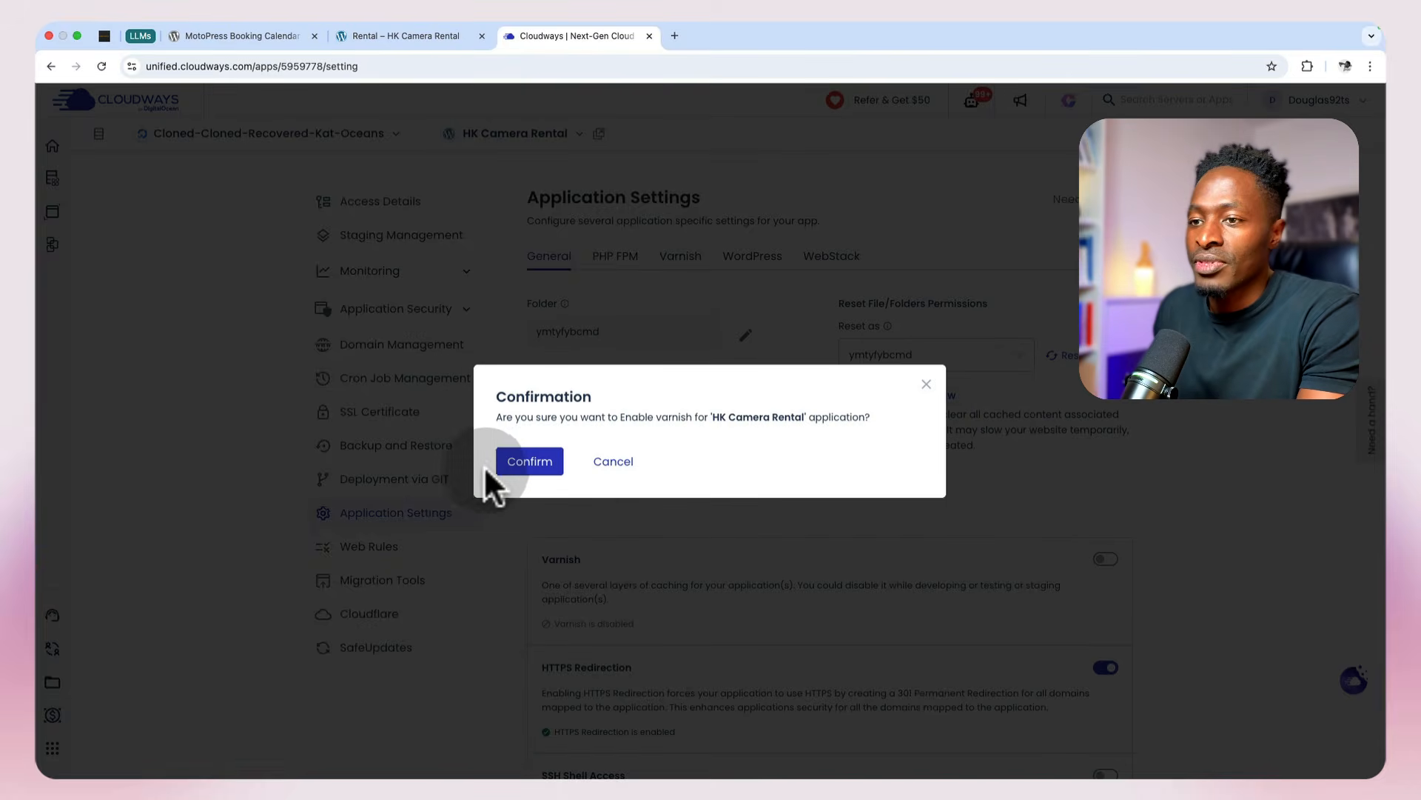